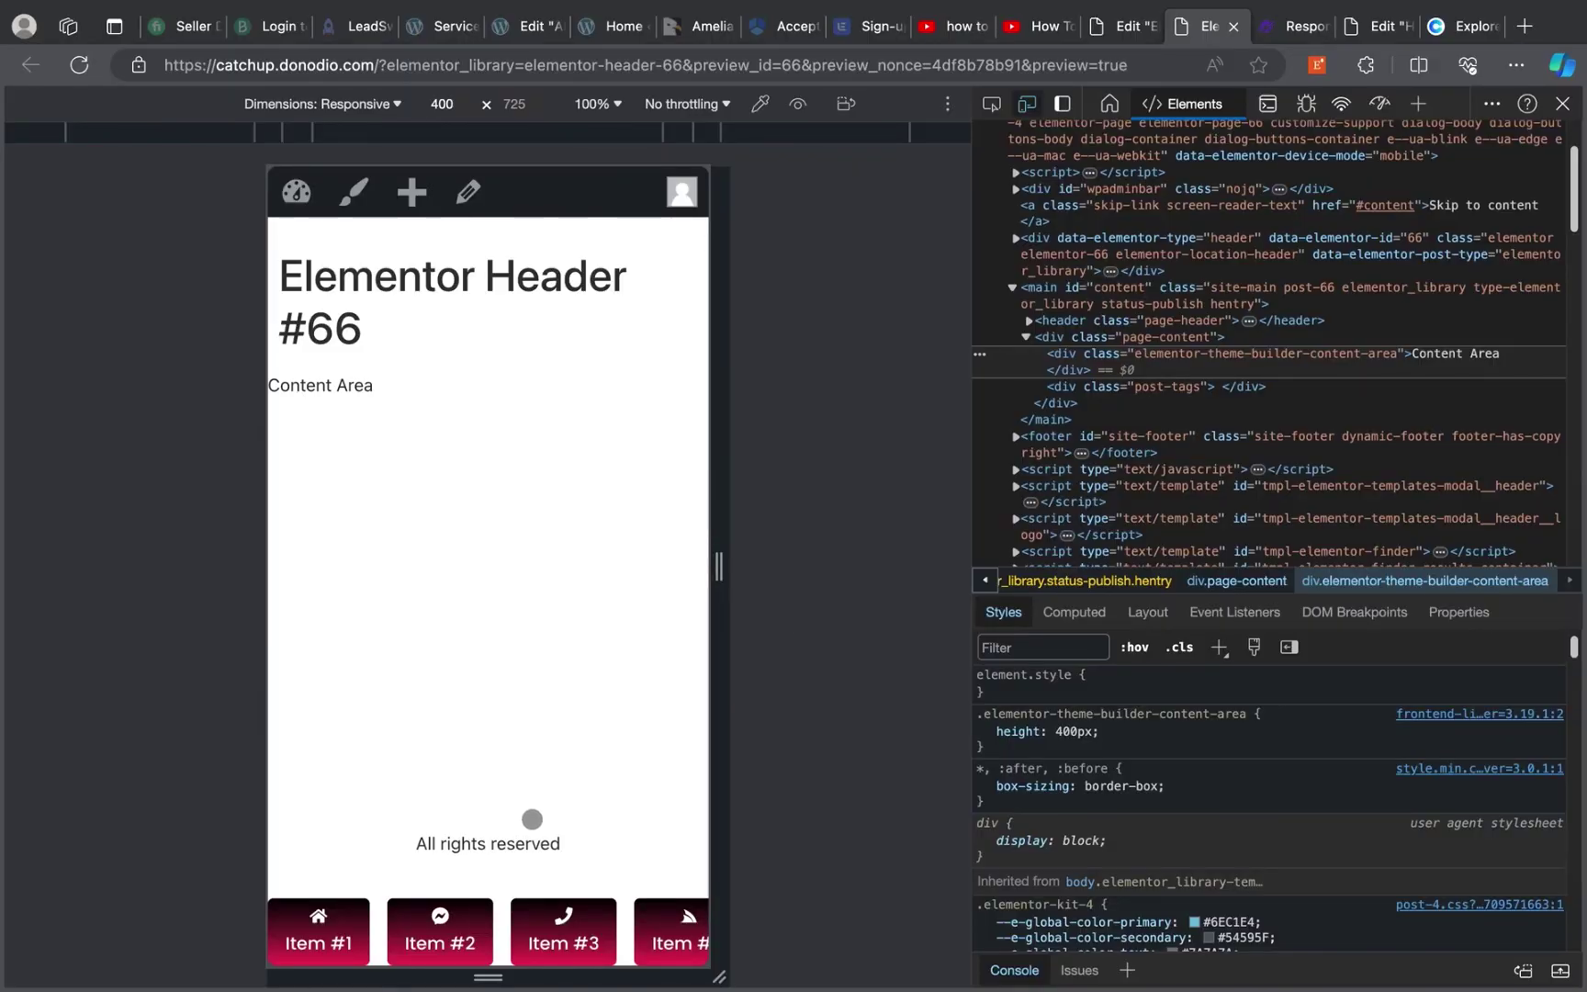
Swipe the iPhone 15 Pro preview's bottom menu bar and open the Archives page via Item #6
{"action": "left_click_drag", "start_coordinate": [603, 950], "coordinate": [303, 950]}
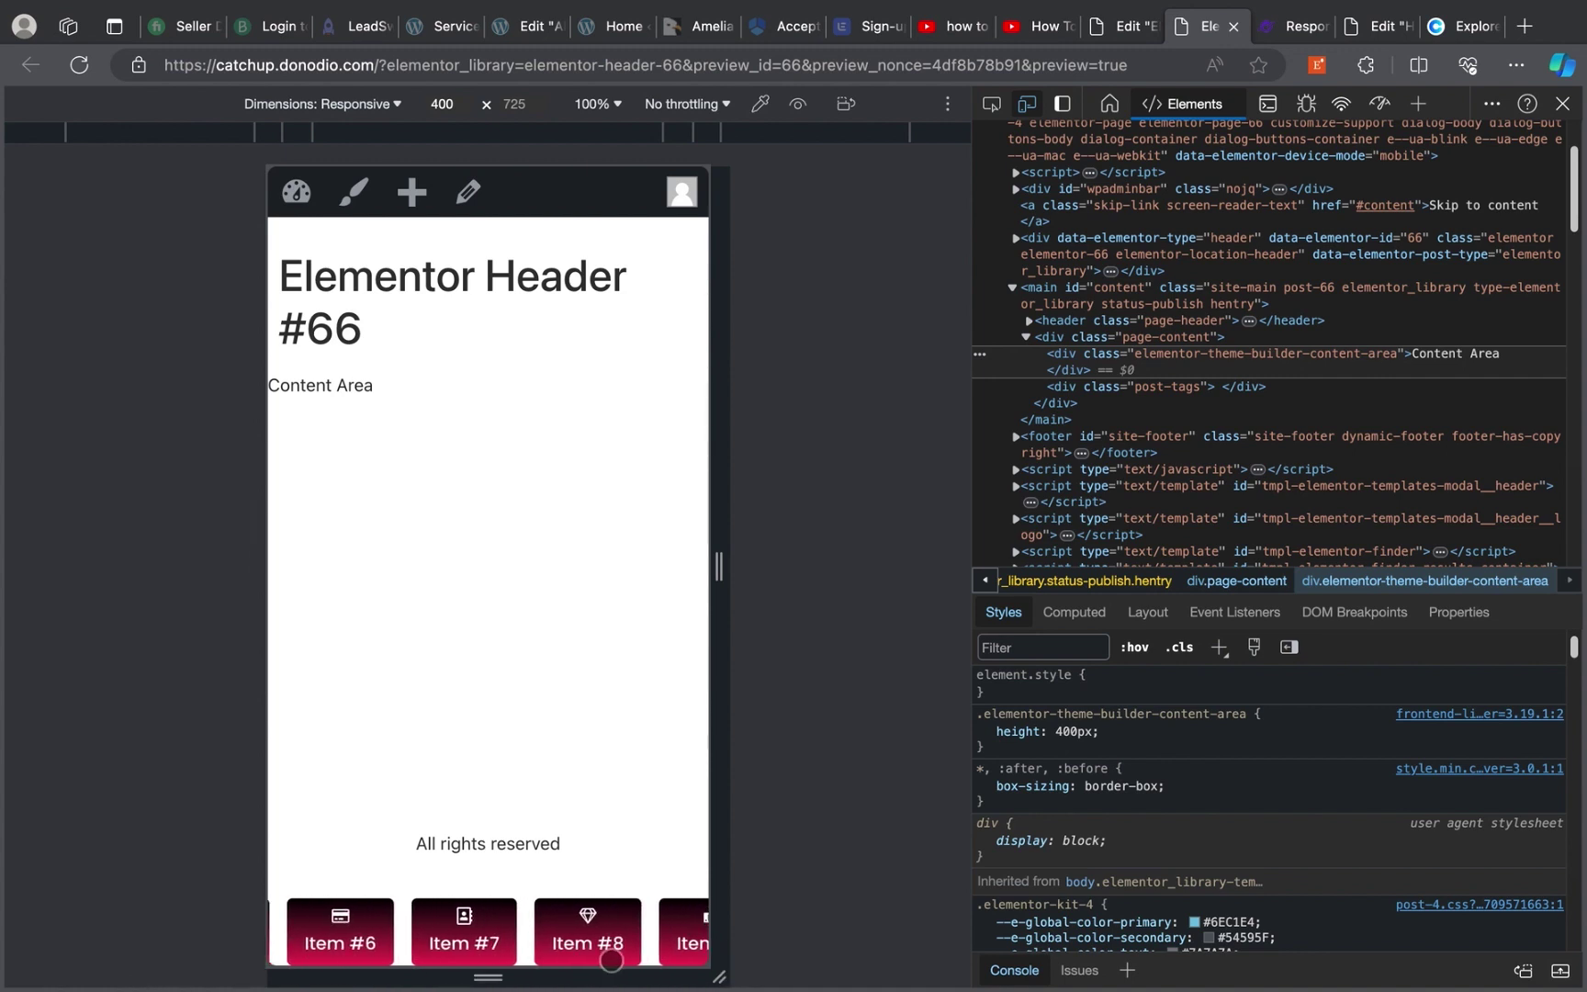
{"action": "left_click_drag", "start_coordinate": [524, 945], "coordinate": [588, 949]}
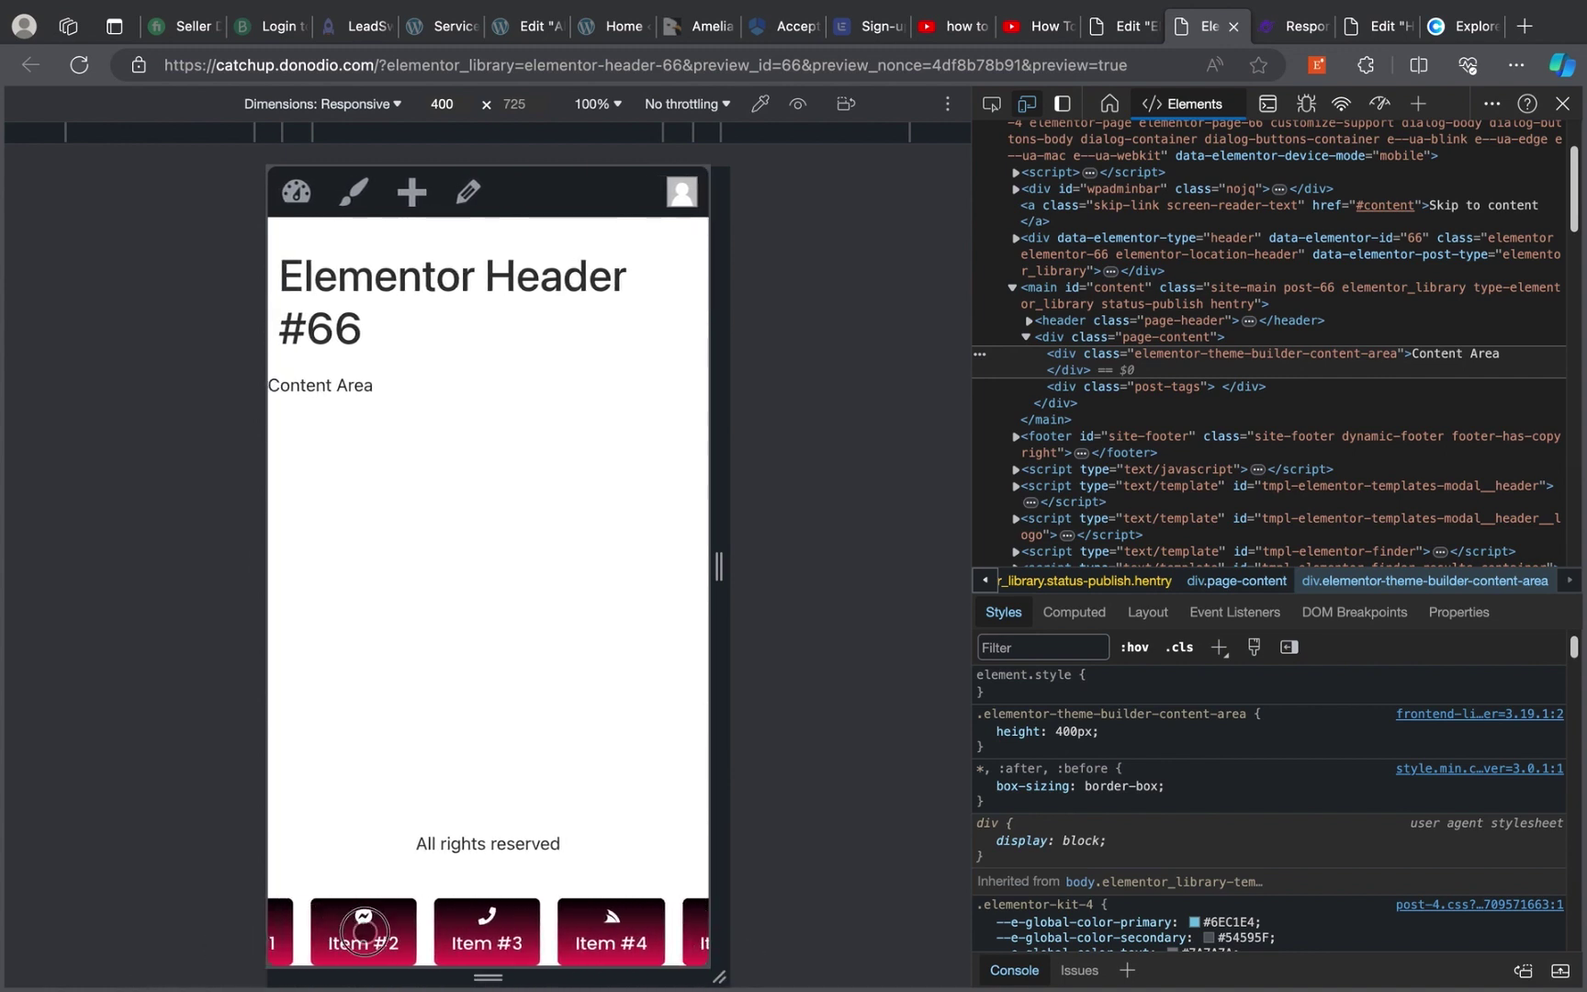
{"action": "left_click", "coordinate": [1304, 26]}
{"action": "scroll", "coordinate": [896, 400], "scroll_direction": "down", "scroll_amount": 10}
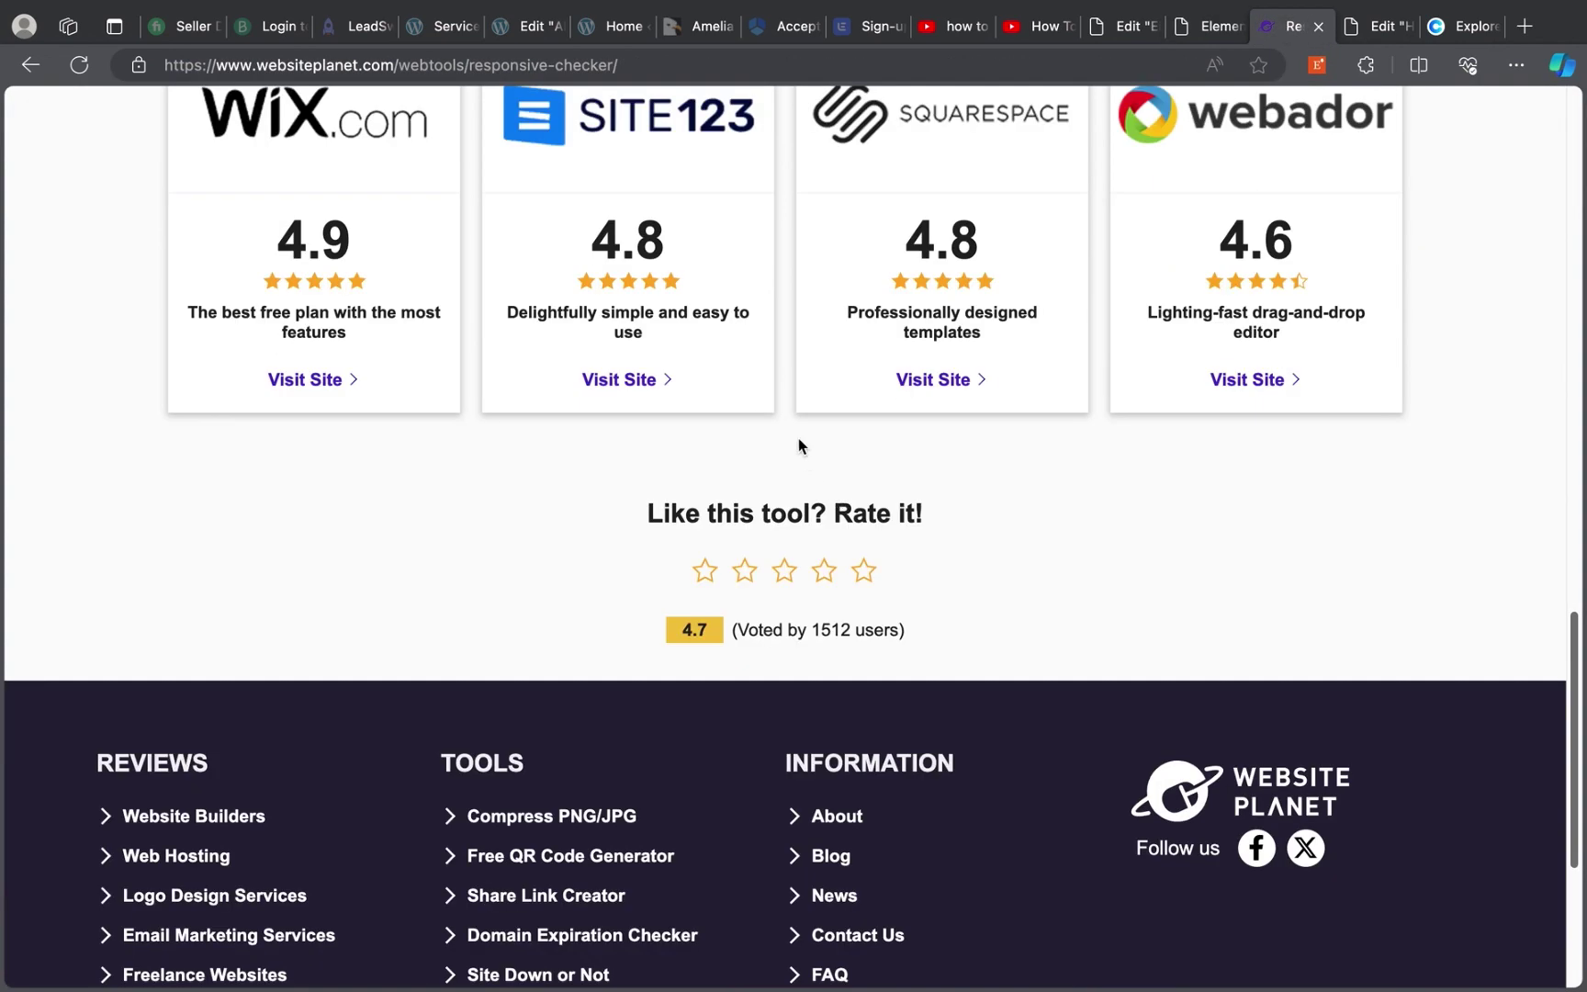
{"action": "scroll", "coordinate": [797, 440], "scroll_direction": "up", "scroll_amount": 8}
{"action": "left_click_drag", "start_coordinate": [927, 459], "coordinate": [580, 461]}
{"action": "left_click_drag", "start_coordinate": [810, 475], "coordinate": [566, 471]}
{"action": "left_click_drag", "start_coordinate": [878, 463], "coordinate": [534, 461]}
{"action": "left_click_drag", "start_coordinate": [811, 460], "coordinate": [1090, 457]}
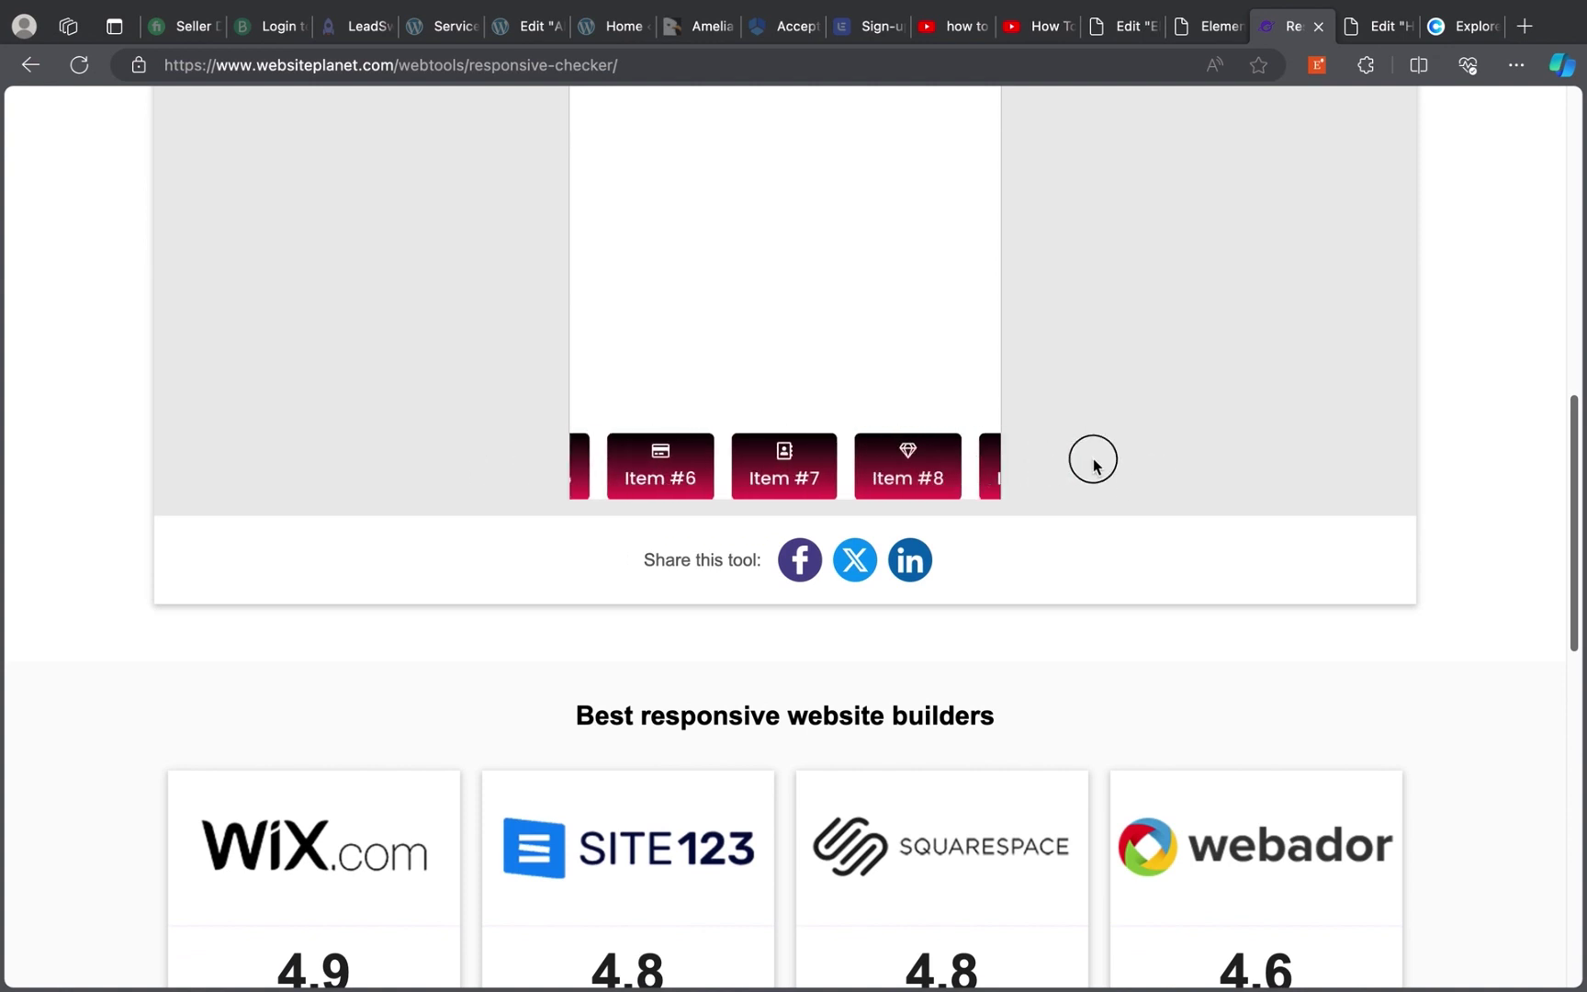
{"action": "left_click_drag", "start_coordinate": [752, 456], "coordinate": [1058, 470]}
{"action": "left_click", "coordinate": [742, 464]}
Swipe the preview's bottom menu bar back across after reaching the Archives page
{"action": "left_click_drag", "start_coordinate": [928, 584], "coordinate": [518, 579]}
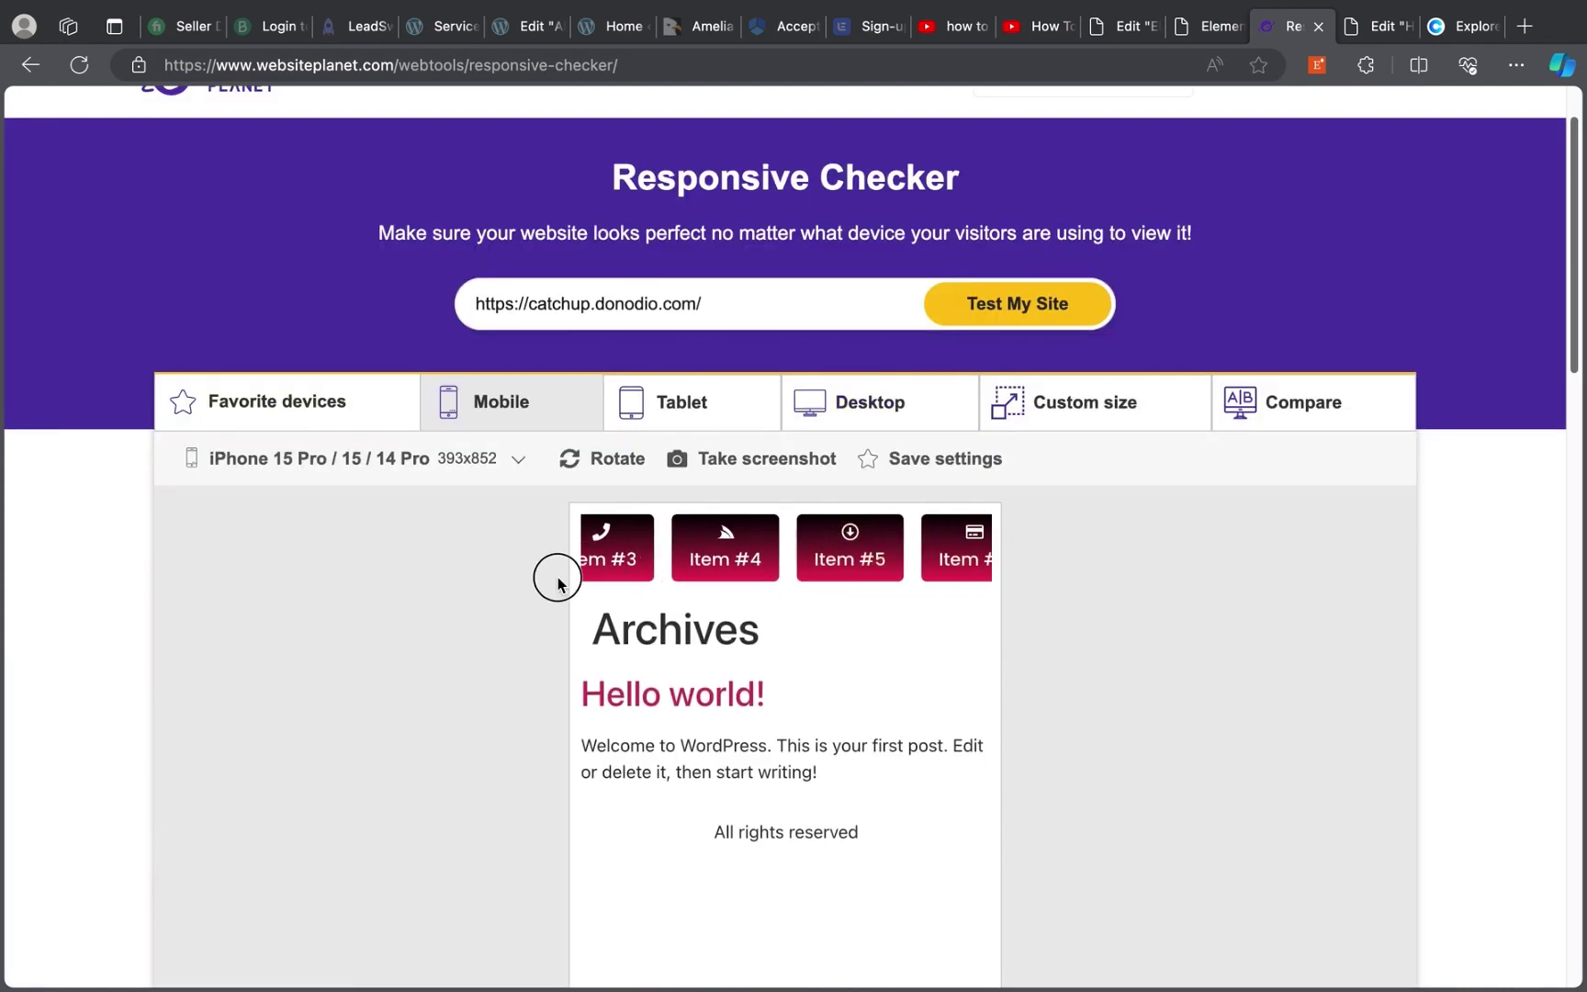
{"action": "mouse_move", "coordinate": [1245, 19]}
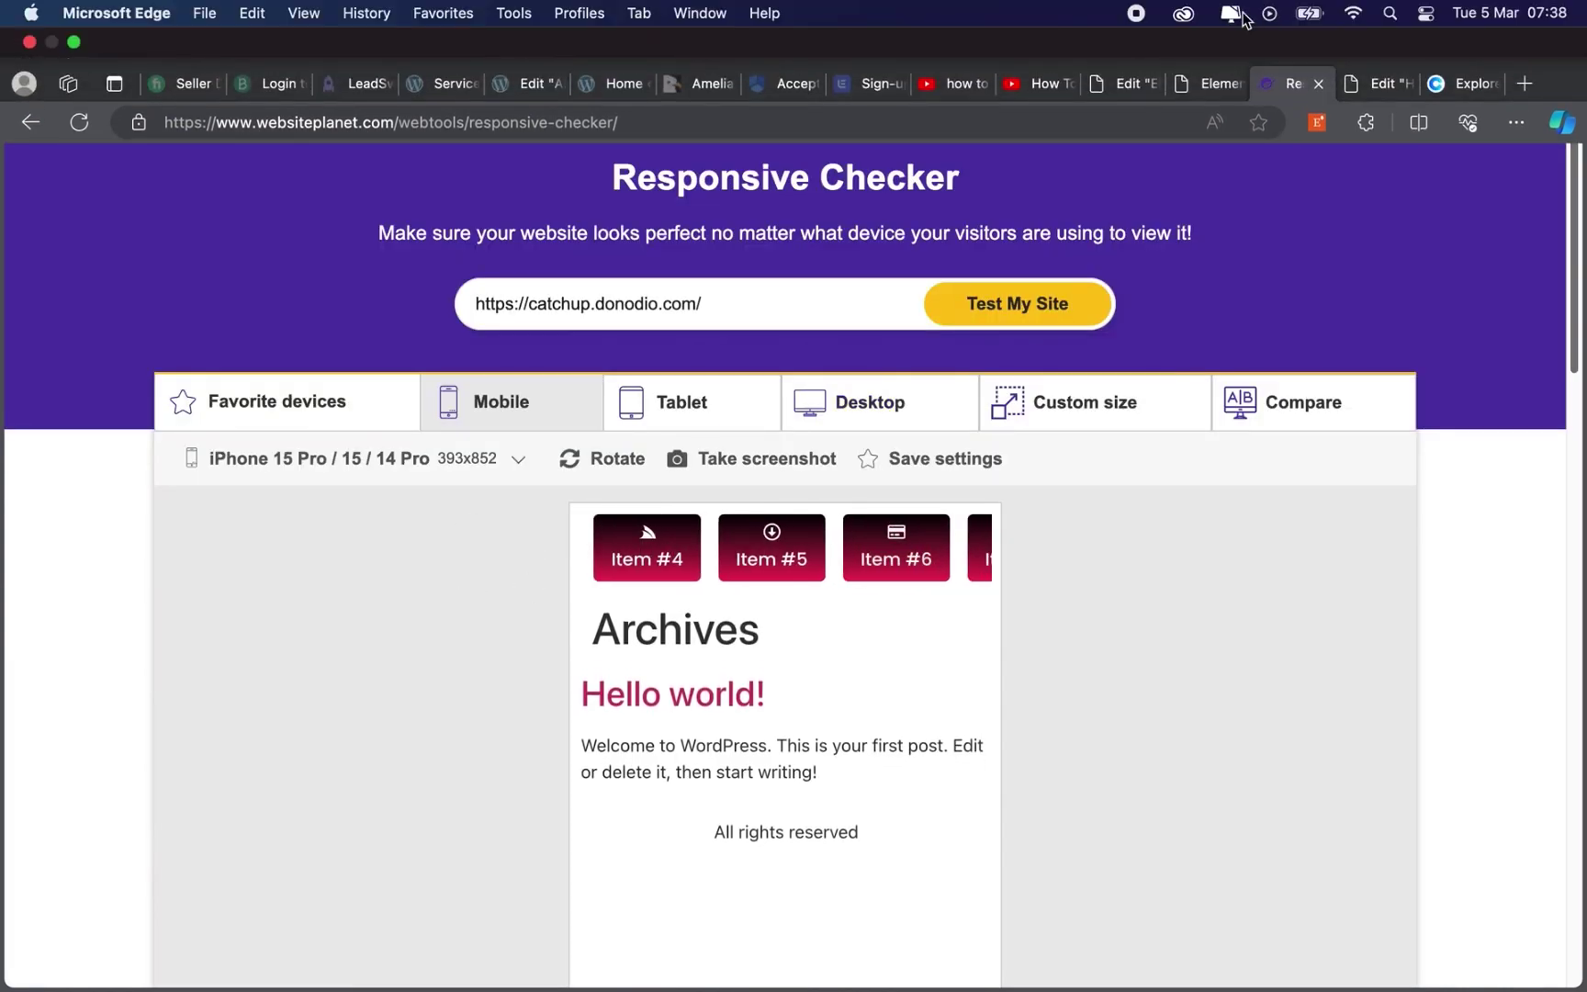
{"action": "scroll", "coordinate": [949, 454], "scroll_direction": "down", "scroll_amount": 5}
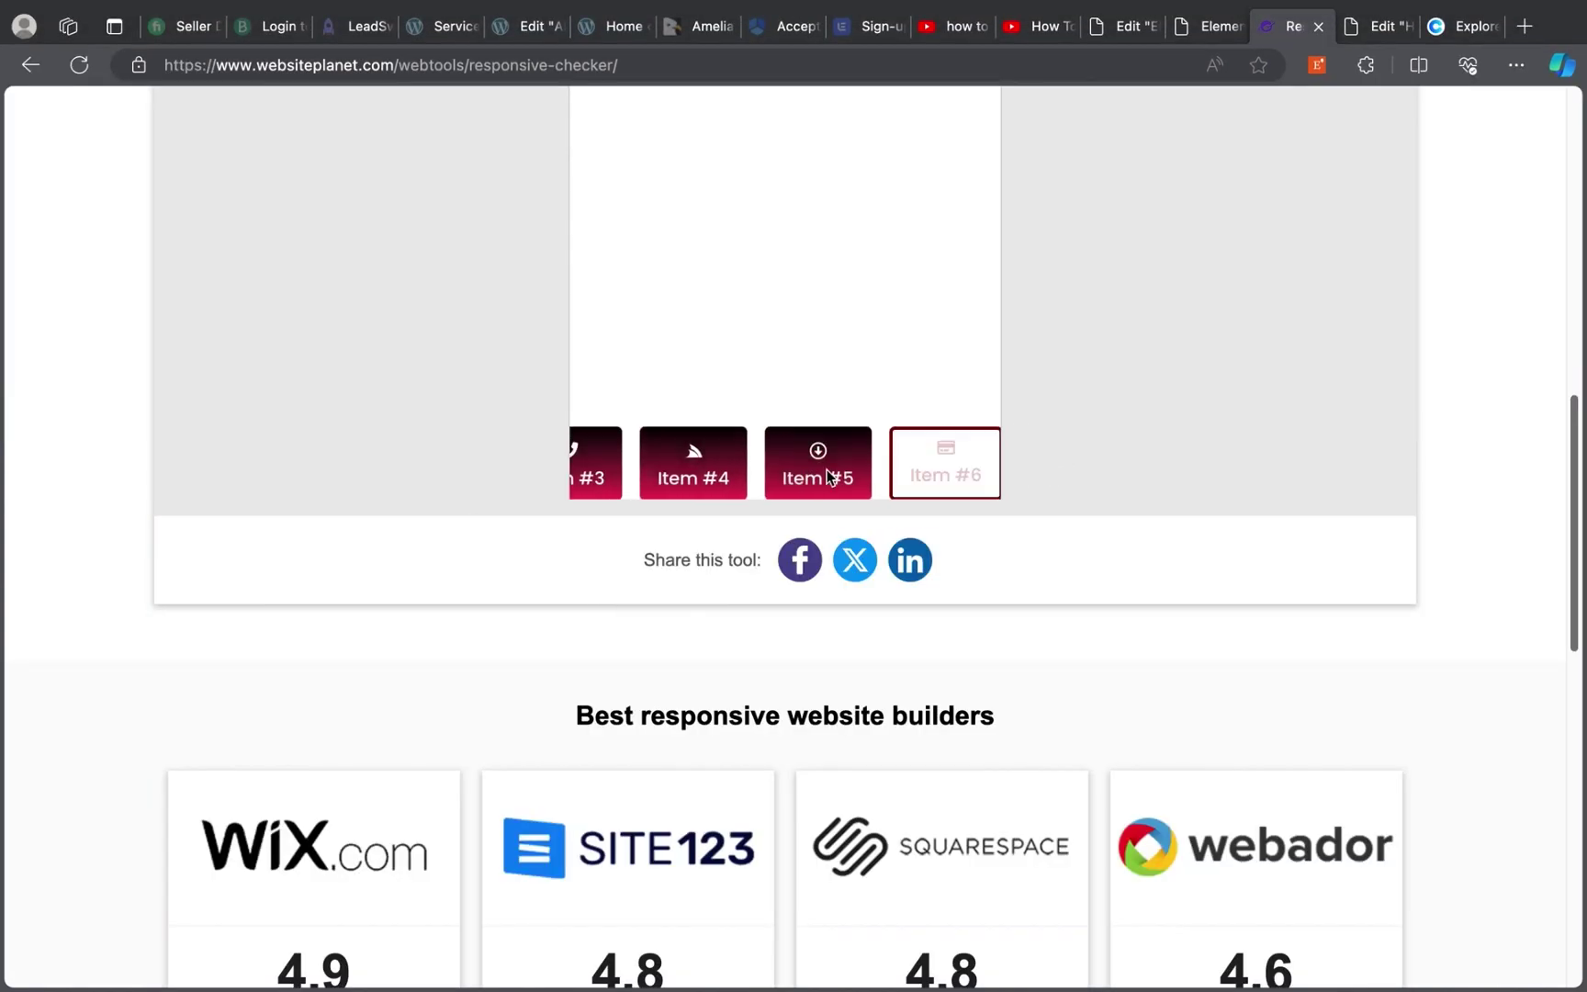
{"action": "left_click_drag", "start_coordinate": [740, 470], "coordinate": [931, 443]}
{"action": "left_click_drag", "start_coordinate": [708, 464], "coordinate": [1024, 453]}
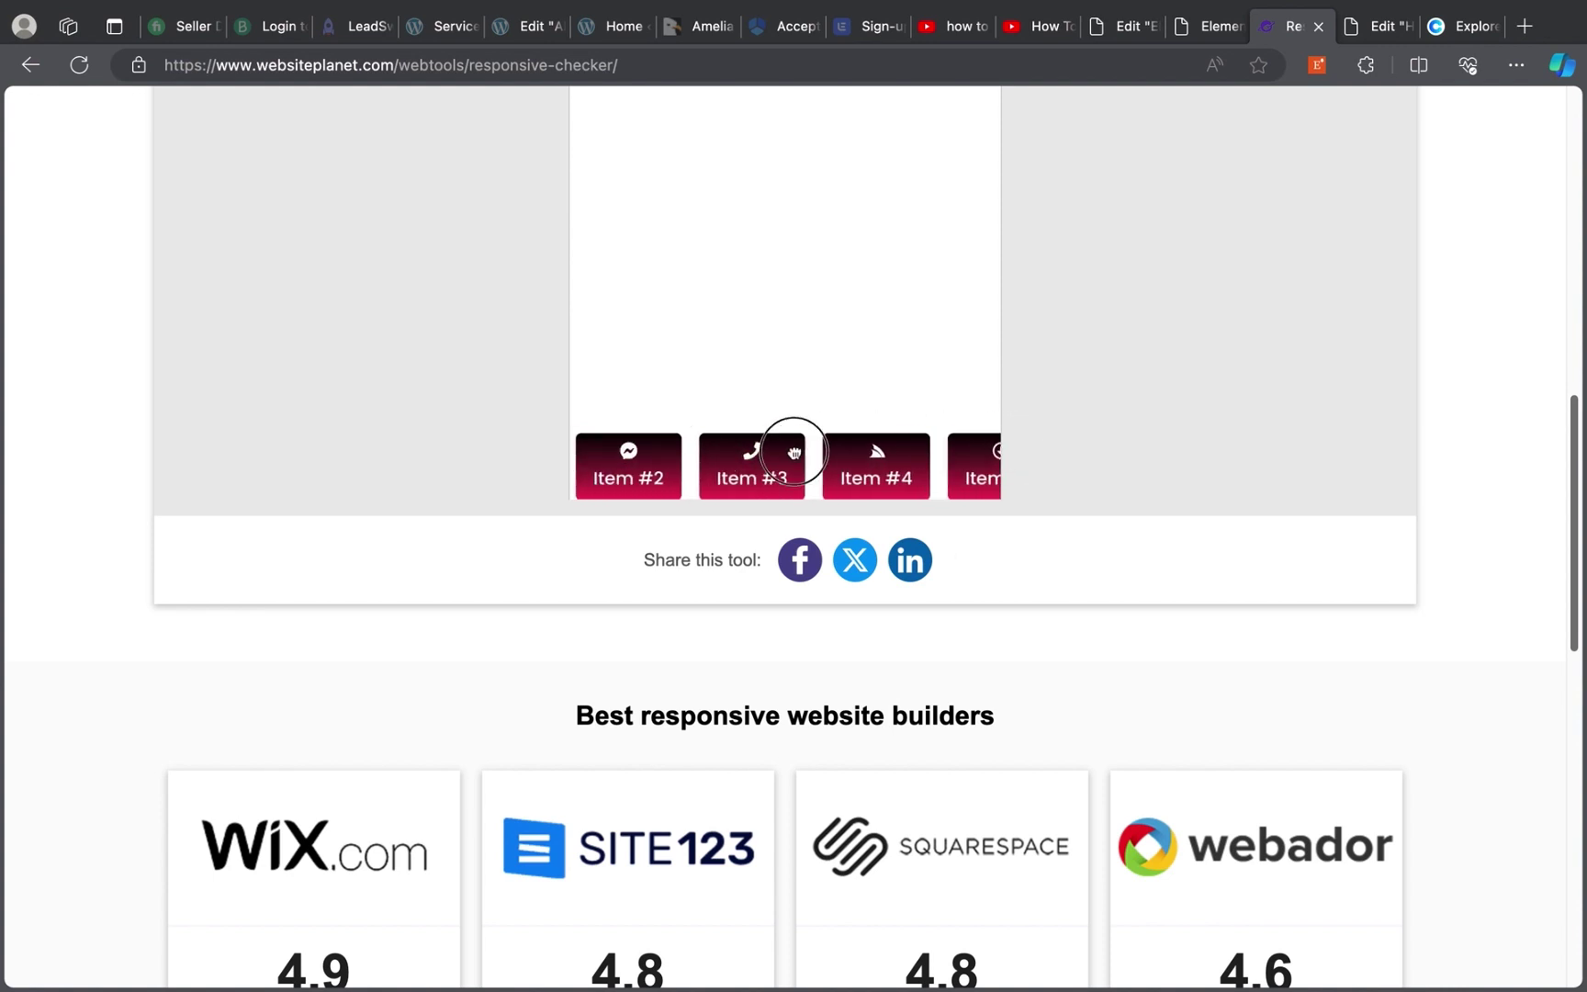
{"action": "left_click_drag", "start_coordinate": [708, 469], "coordinate": [808, 448]}
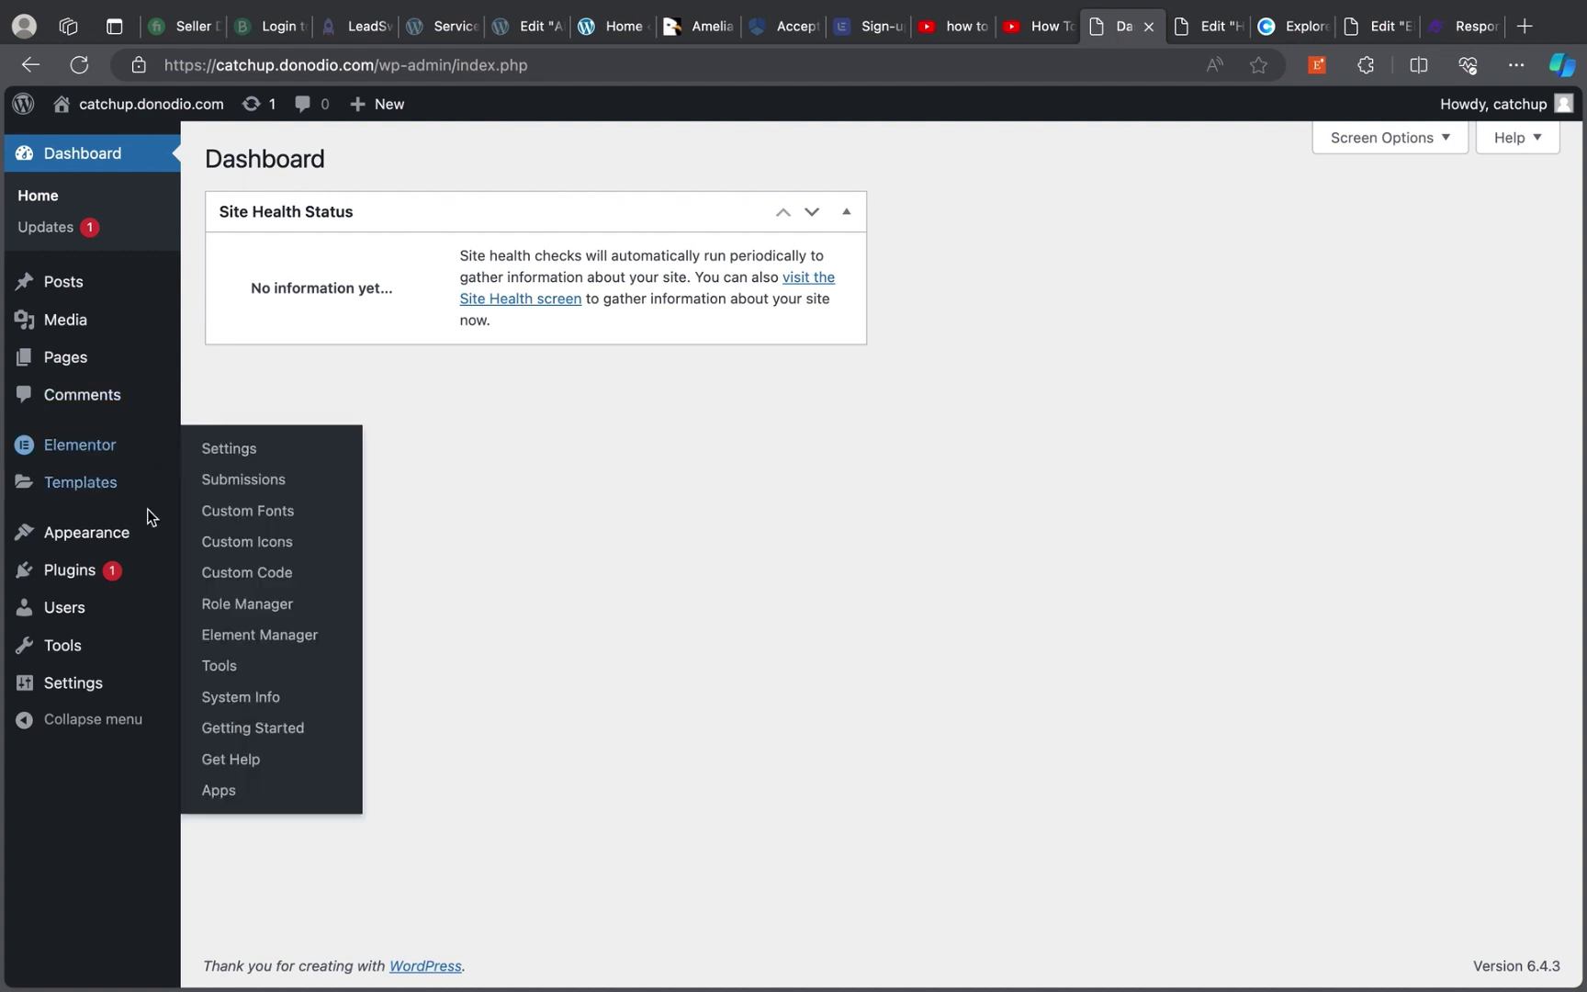
Check on Installed Plugins that Elementor Pro is at version 3.19.1
{"action": "mouse_move", "coordinate": [72, 579]}
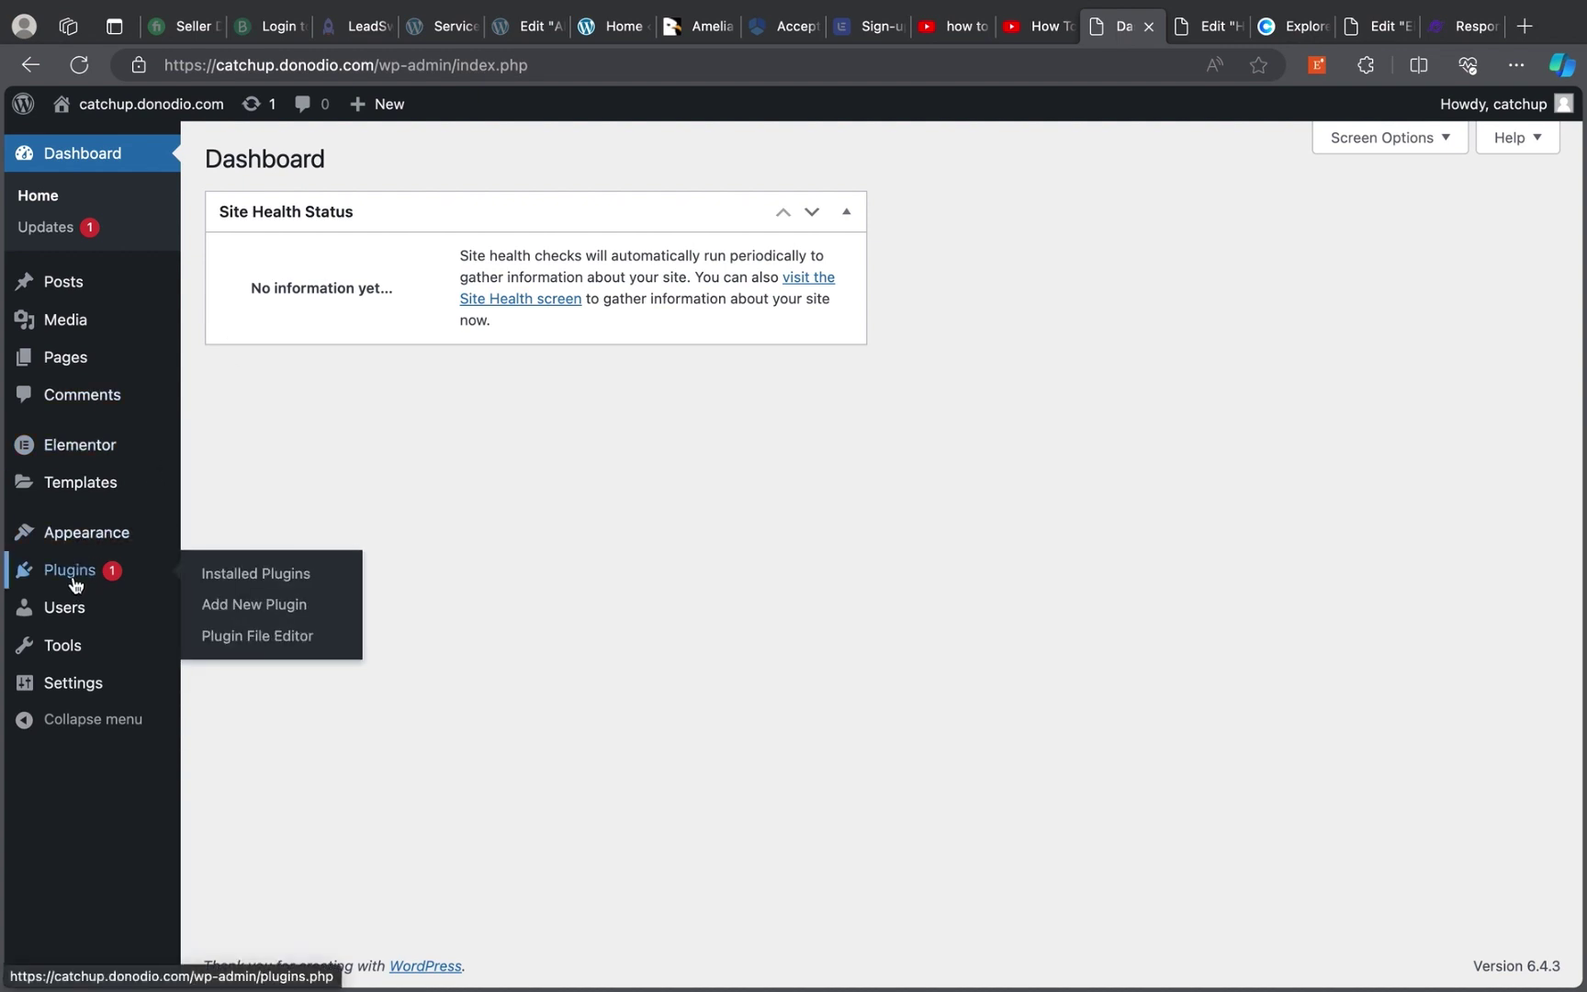
{"action": "left_click", "coordinate": [75, 585]}
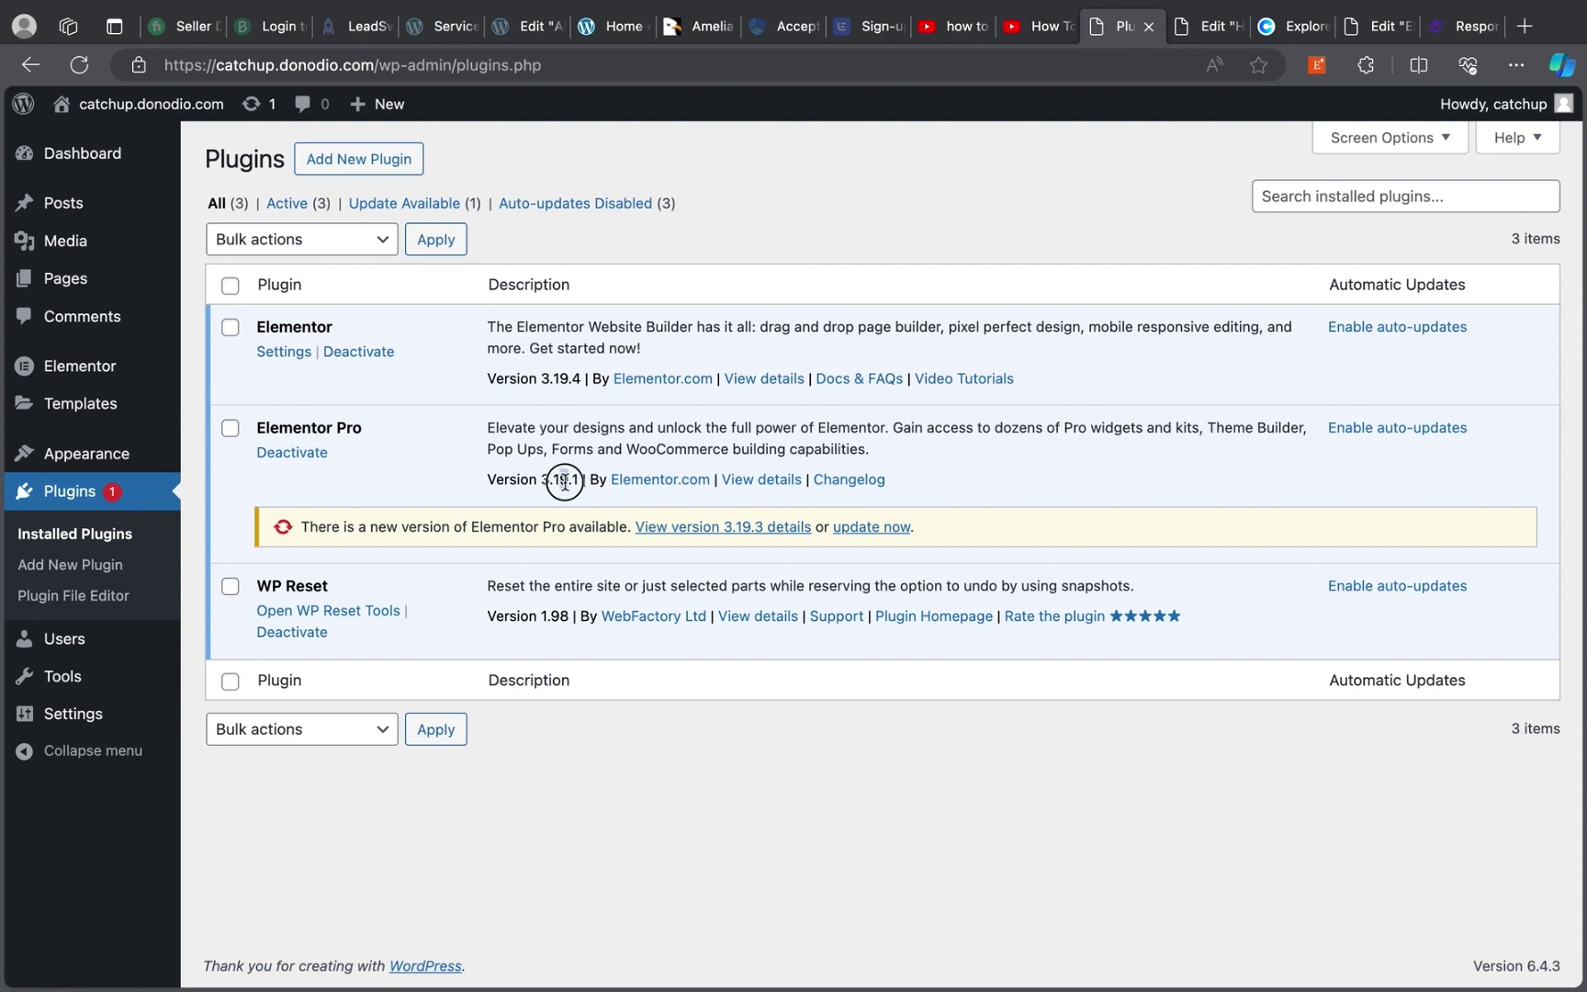
{"action": "left_click_drag", "start_coordinate": [557, 481], "coordinate": [568, 481]}
{"action": "left_click", "coordinate": [557, 479]}
{"action": "mouse_move", "coordinate": [124, 461]}
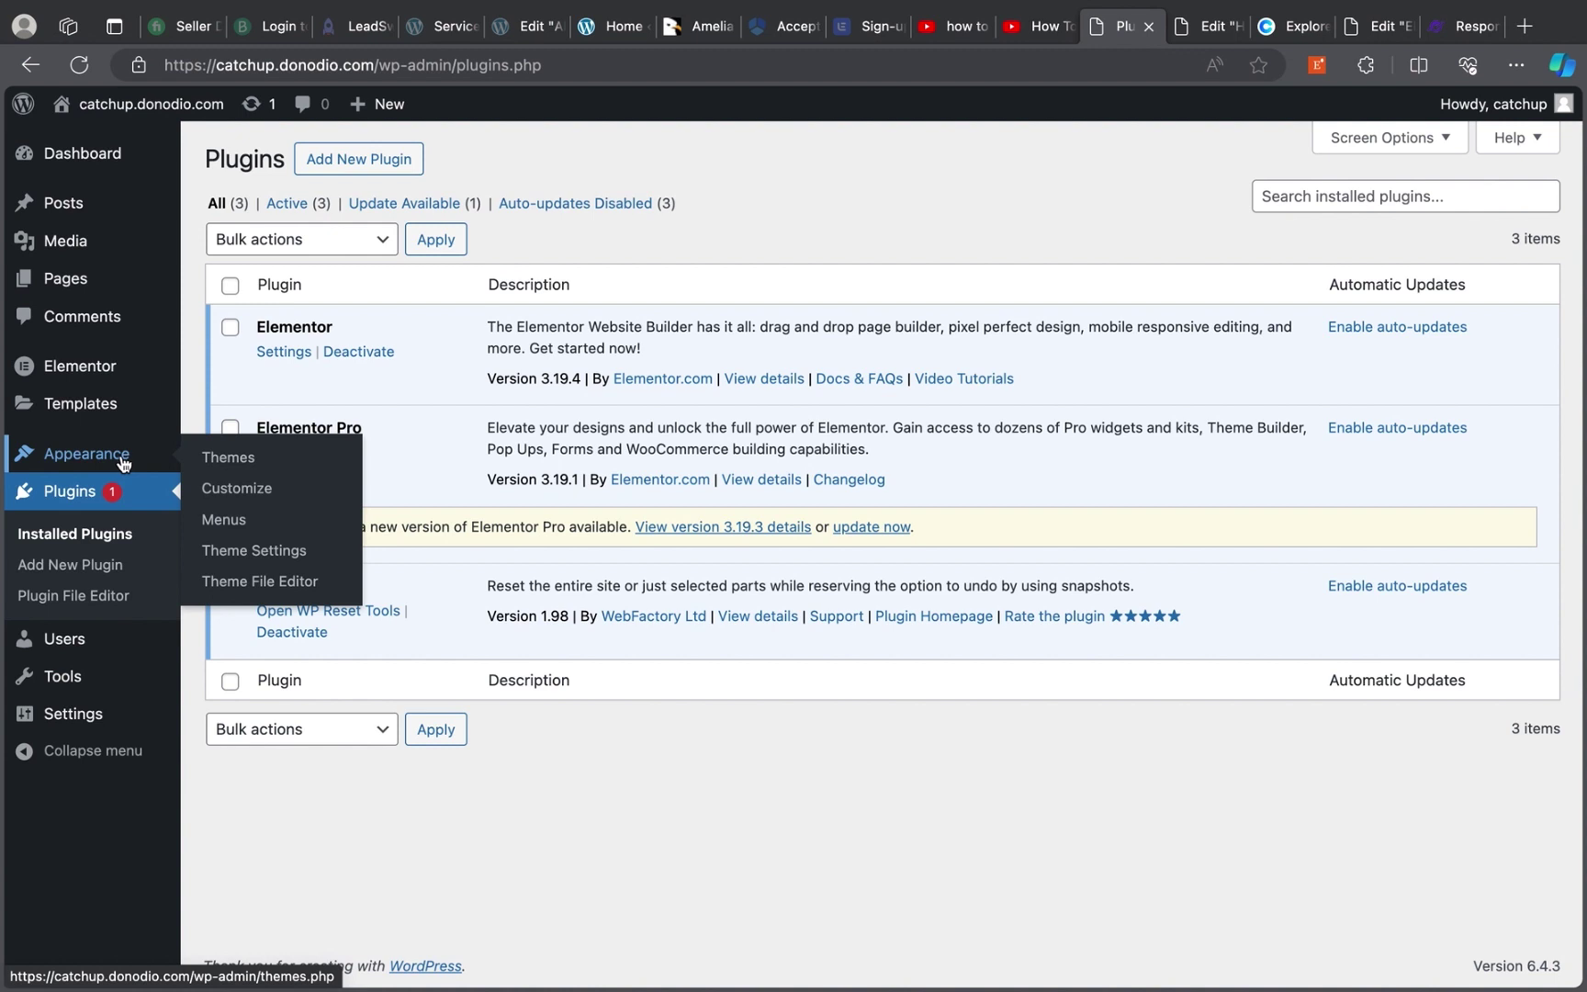
Open the Main Menu editor and enter # as a custom link URL
{"action": "left_click", "coordinate": [230, 520]}
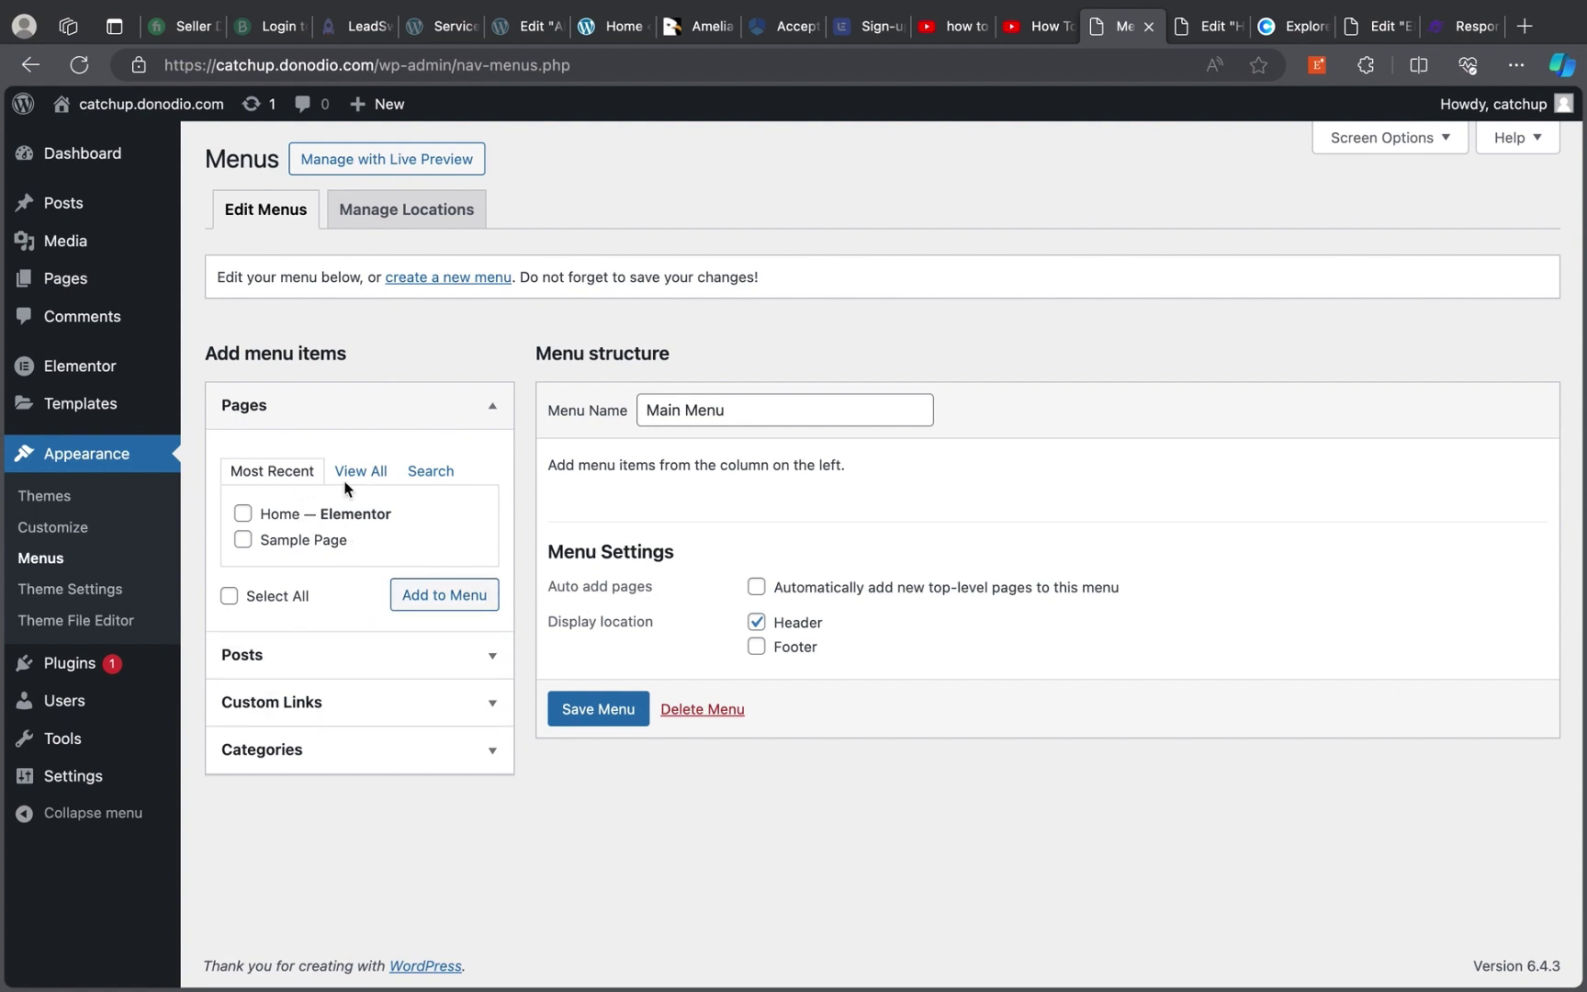
{"action": "left_click", "coordinate": [464, 704]}
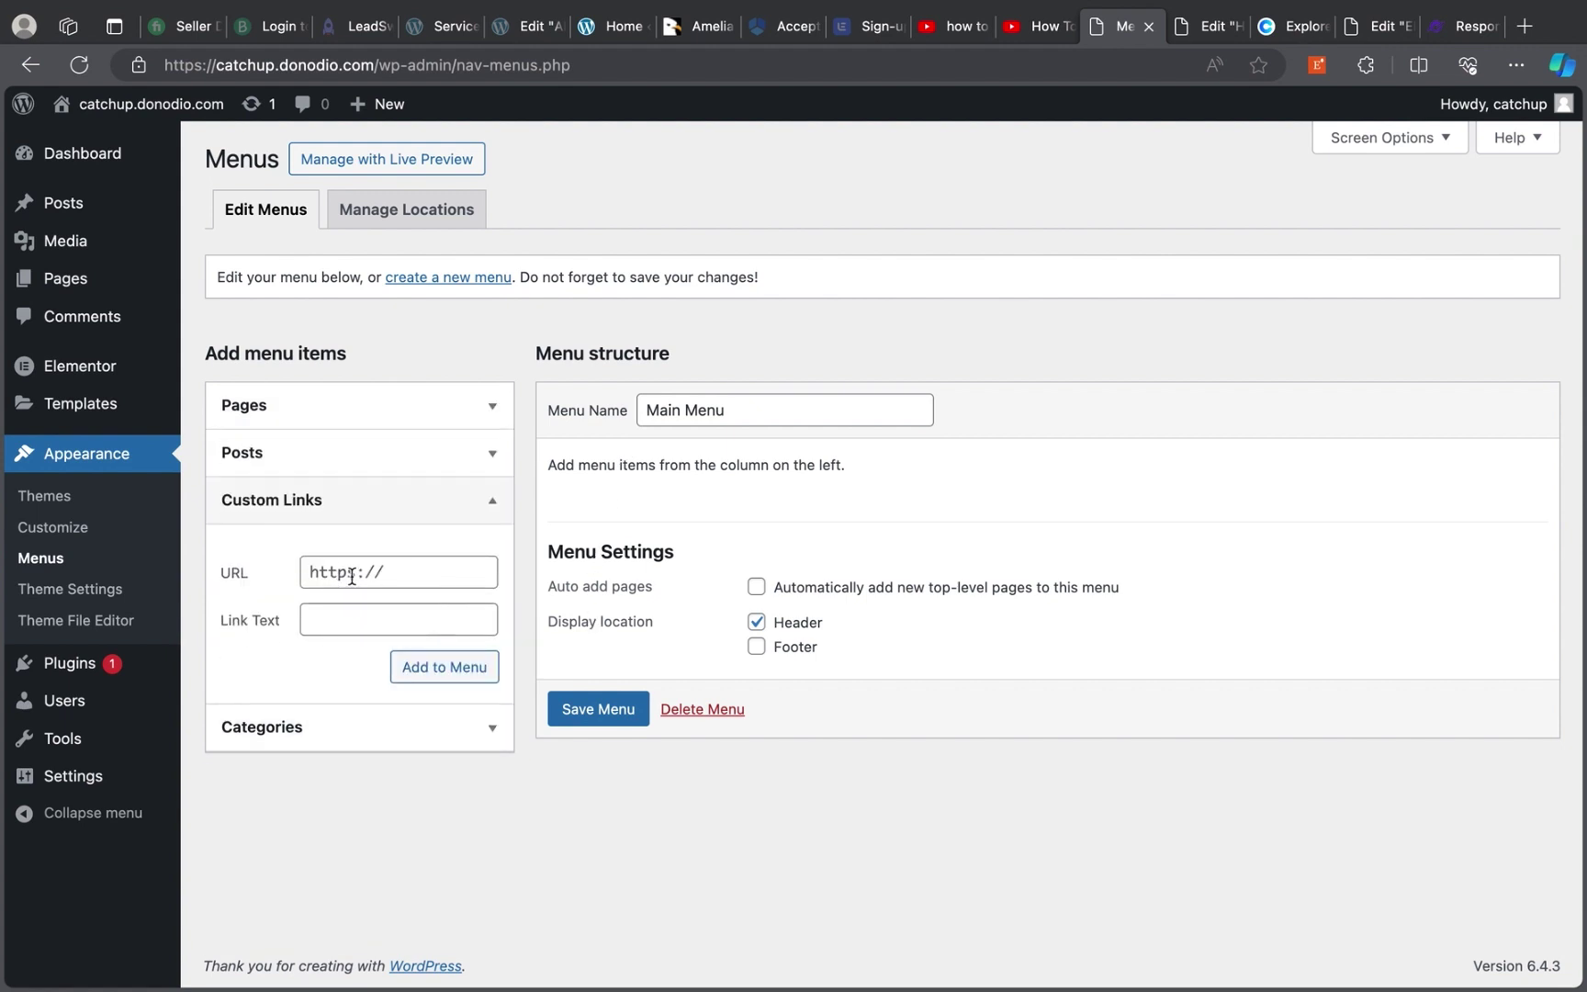
{"action": "left_click", "coordinate": [351, 578]}
{"action": "type", "text": "#"}
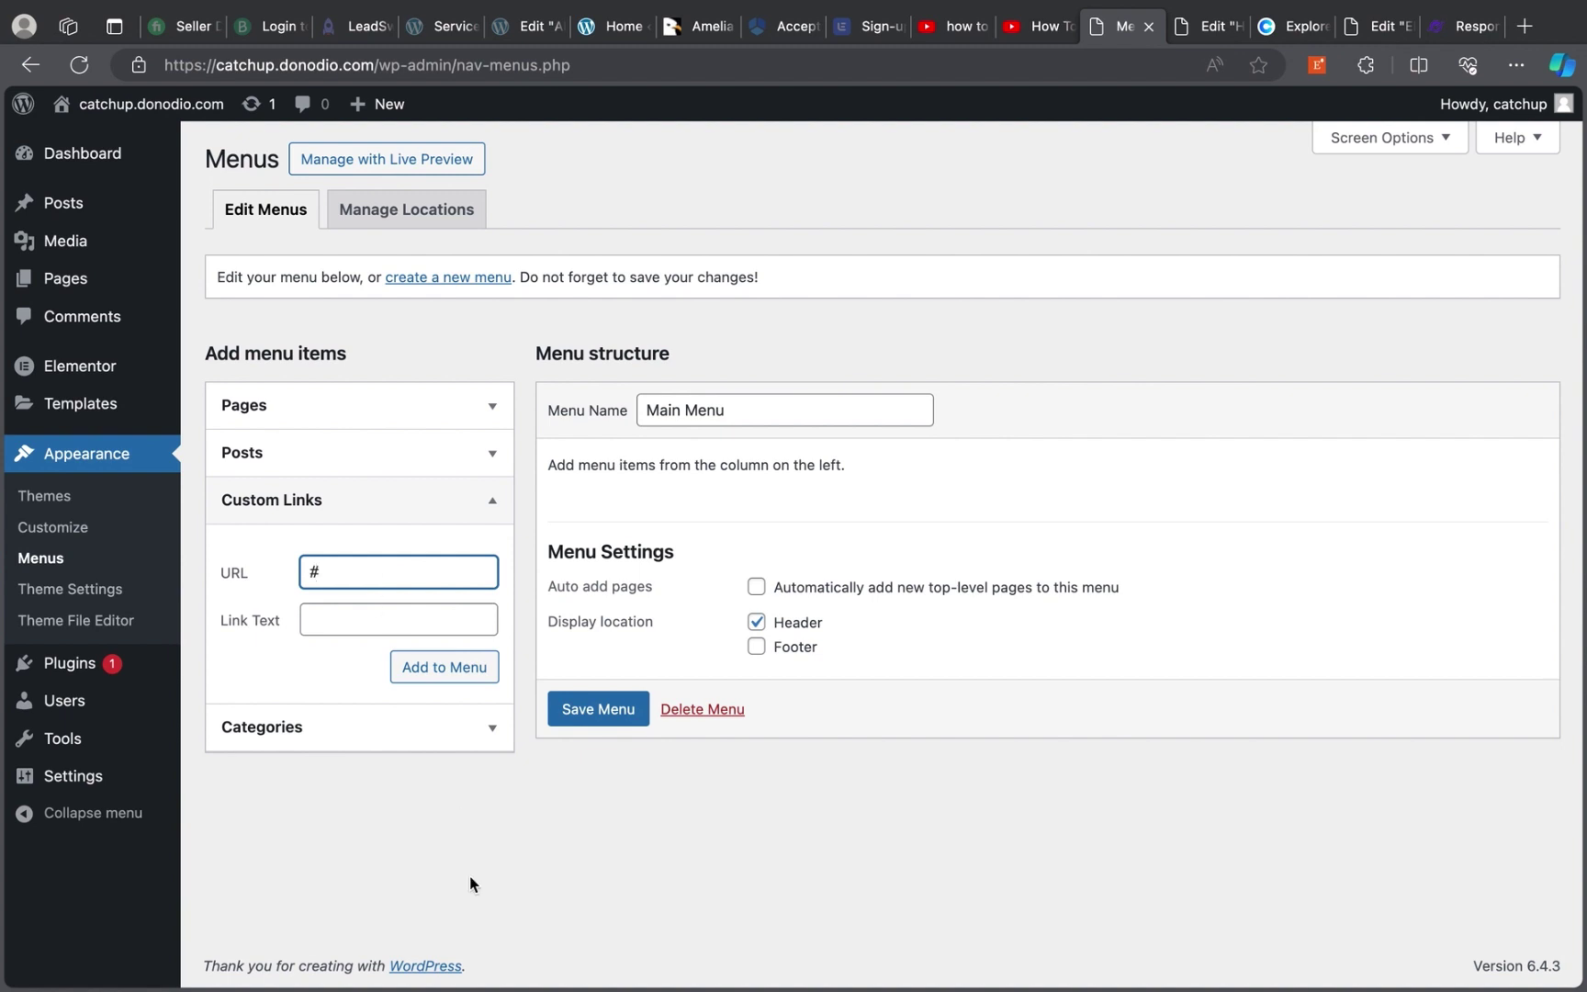
{"action": "left_click", "coordinate": [393, 618]}
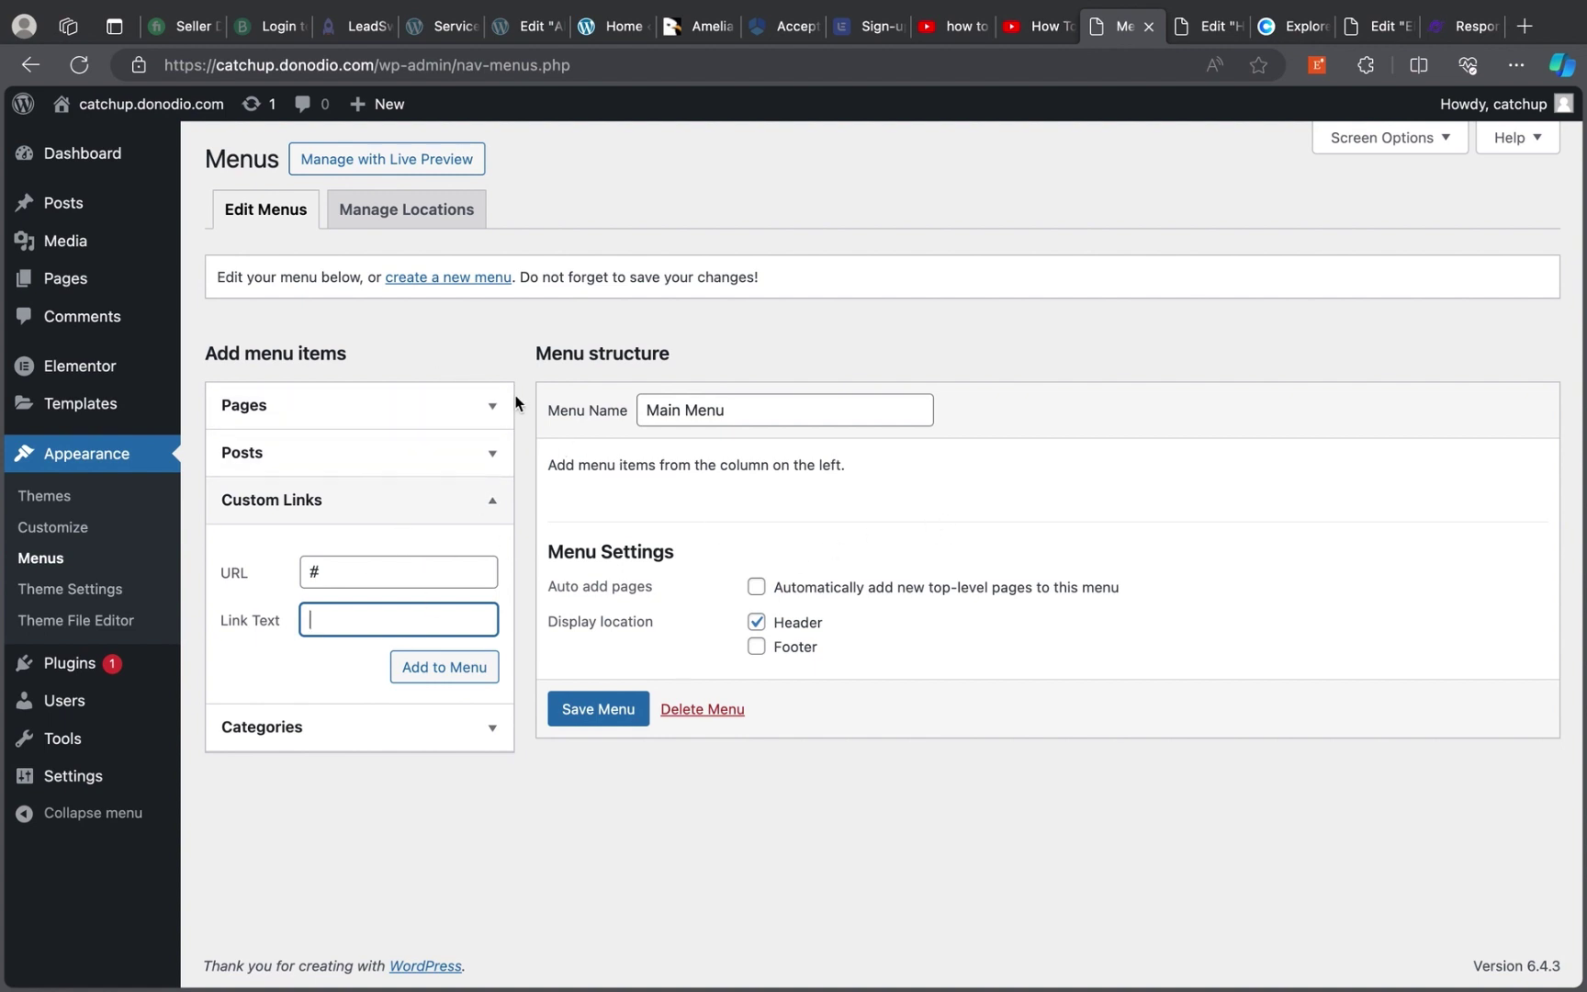
Add Home and Sample Page to the menu, then remove both to leave it empty
{"action": "left_click", "coordinate": [492, 406]}
{"action": "left_click", "coordinate": [243, 514]}
{"action": "left_click", "coordinate": [243, 539]}
{"action": "left_click", "coordinate": [418, 609]}
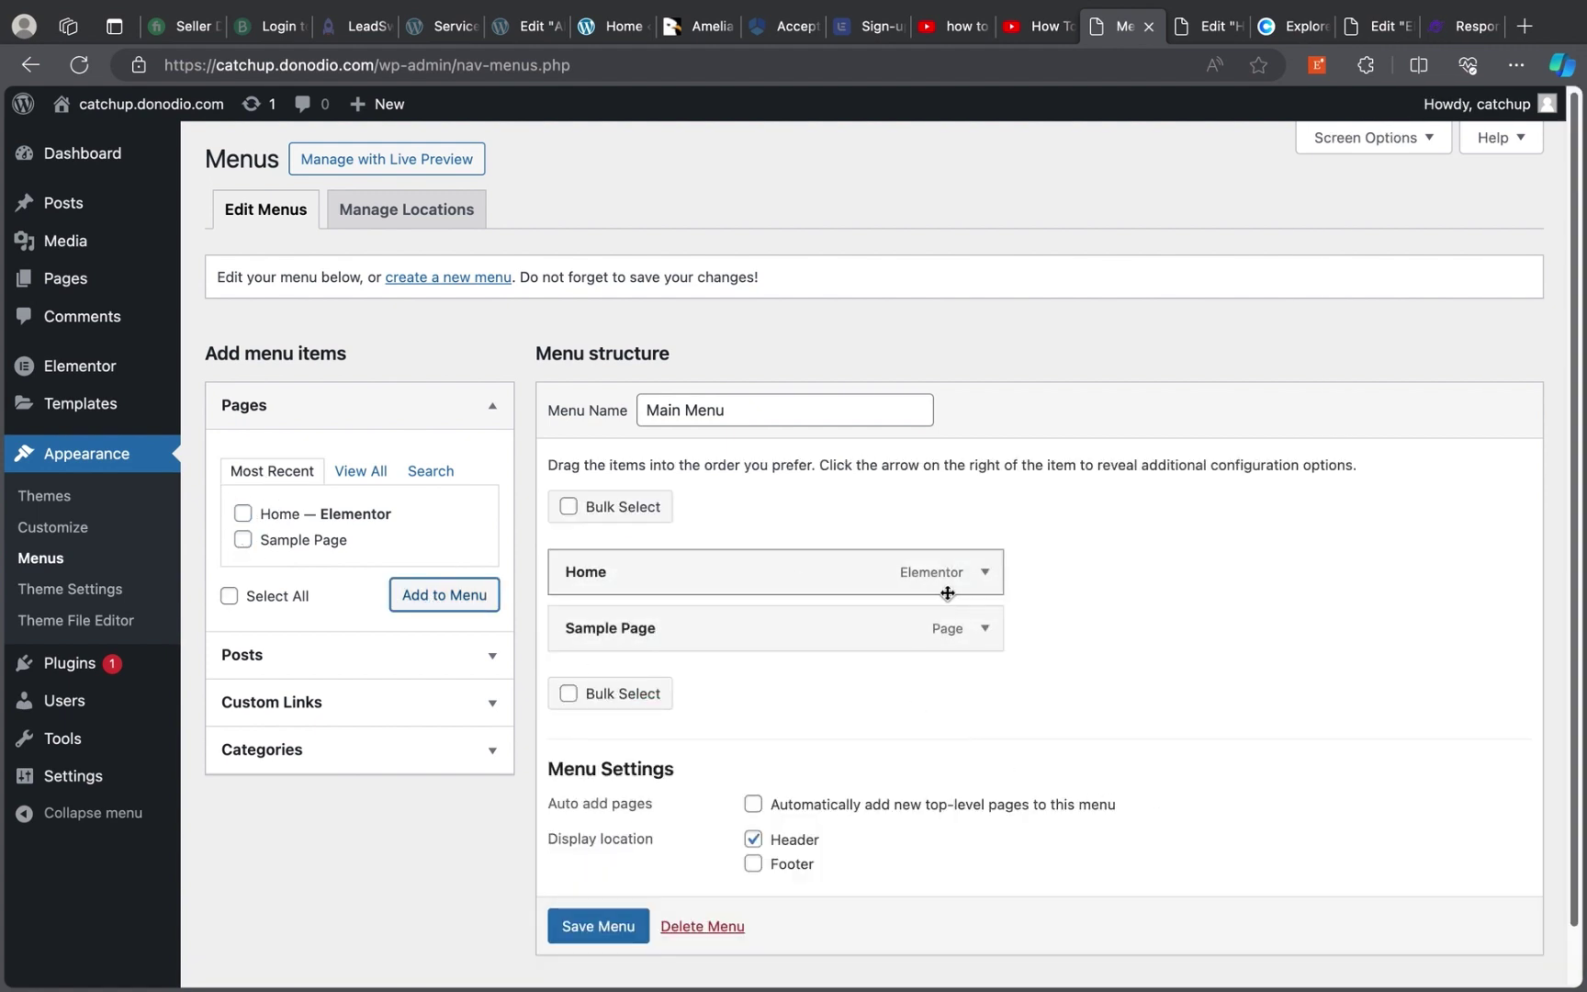
{"action": "left_click", "coordinate": [984, 571]}
{"action": "left_click", "coordinate": [584, 866]}
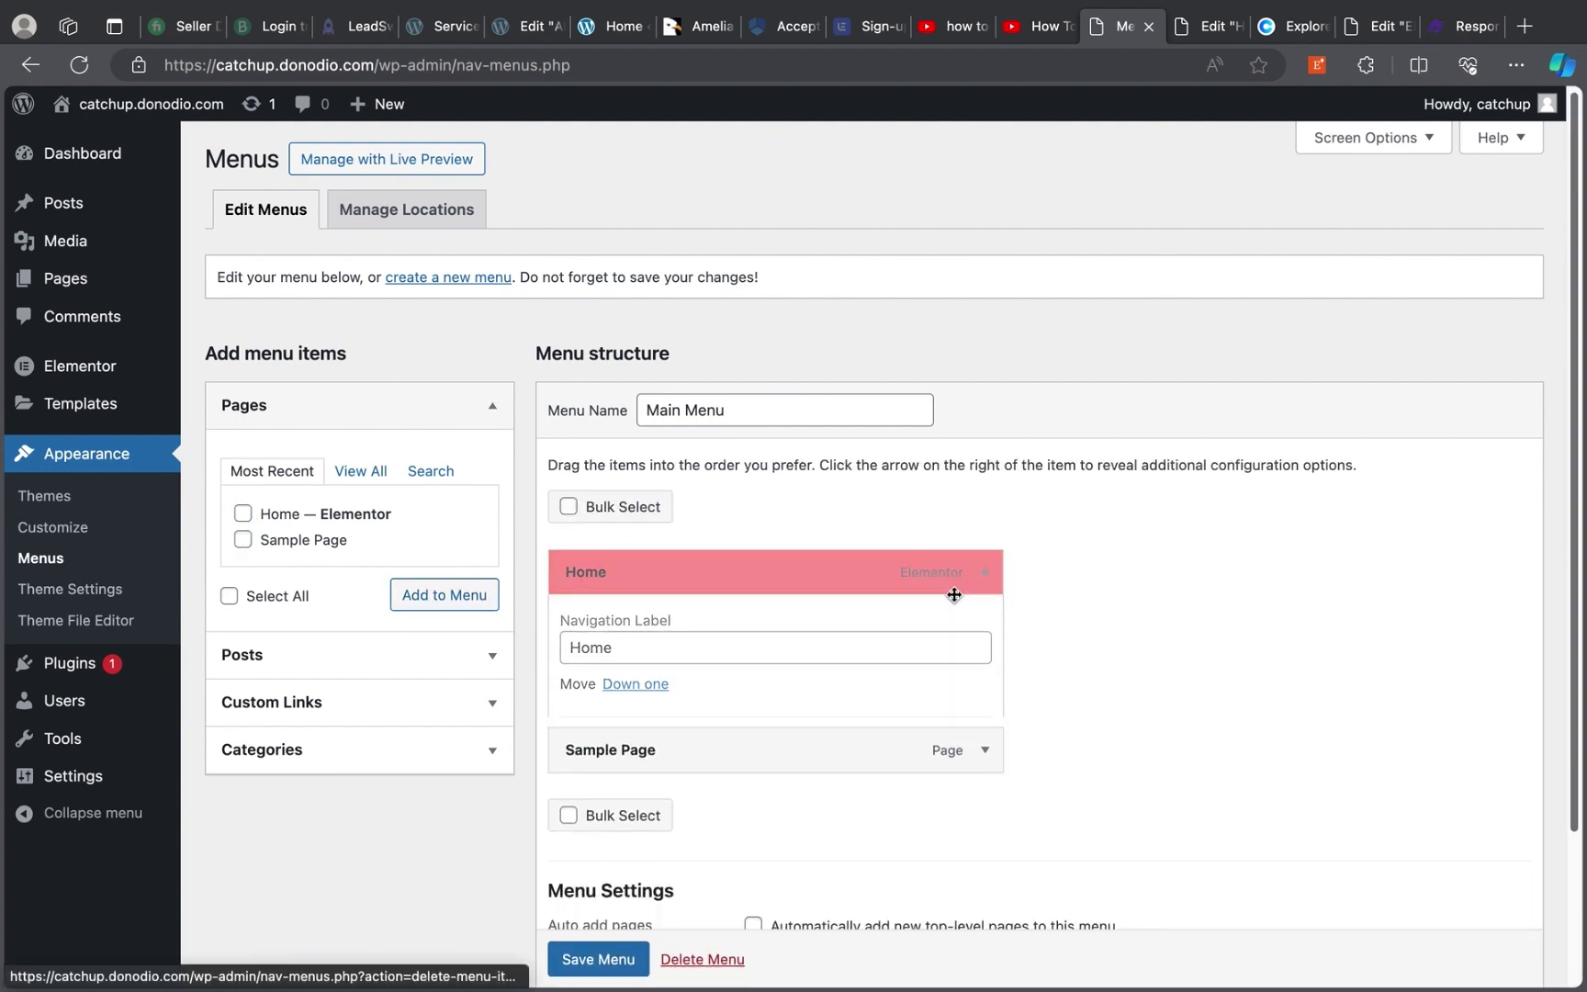
{"action": "left_click", "coordinate": [984, 572]}
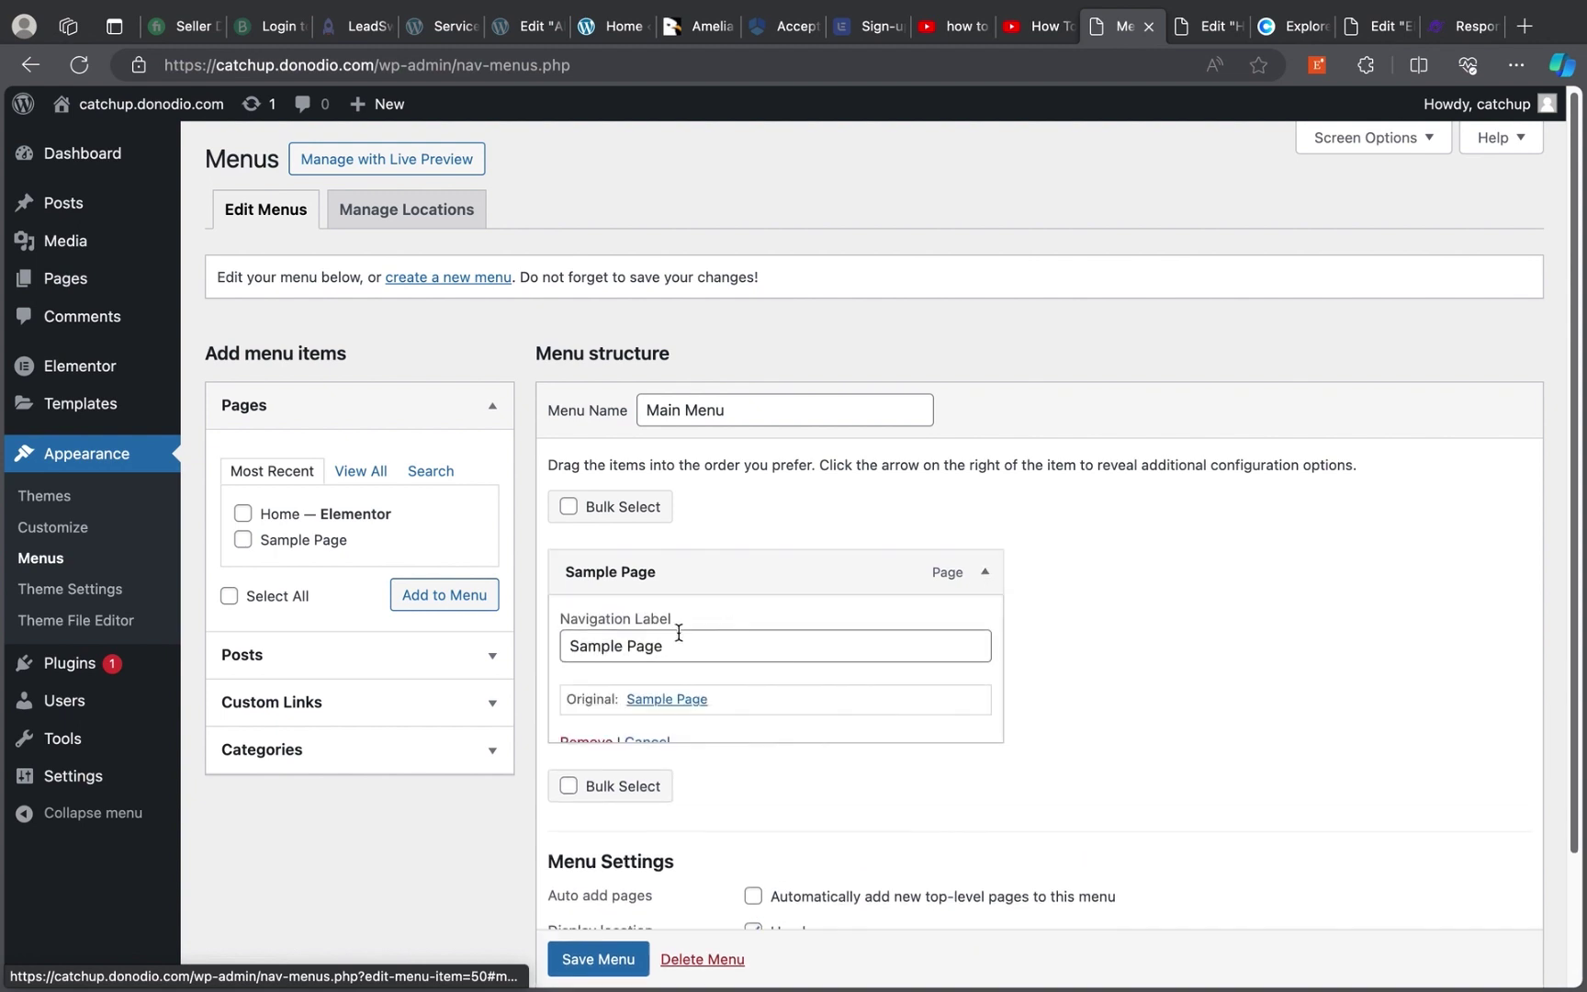
{"action": "left_click", "coordinate": [584, 744]}
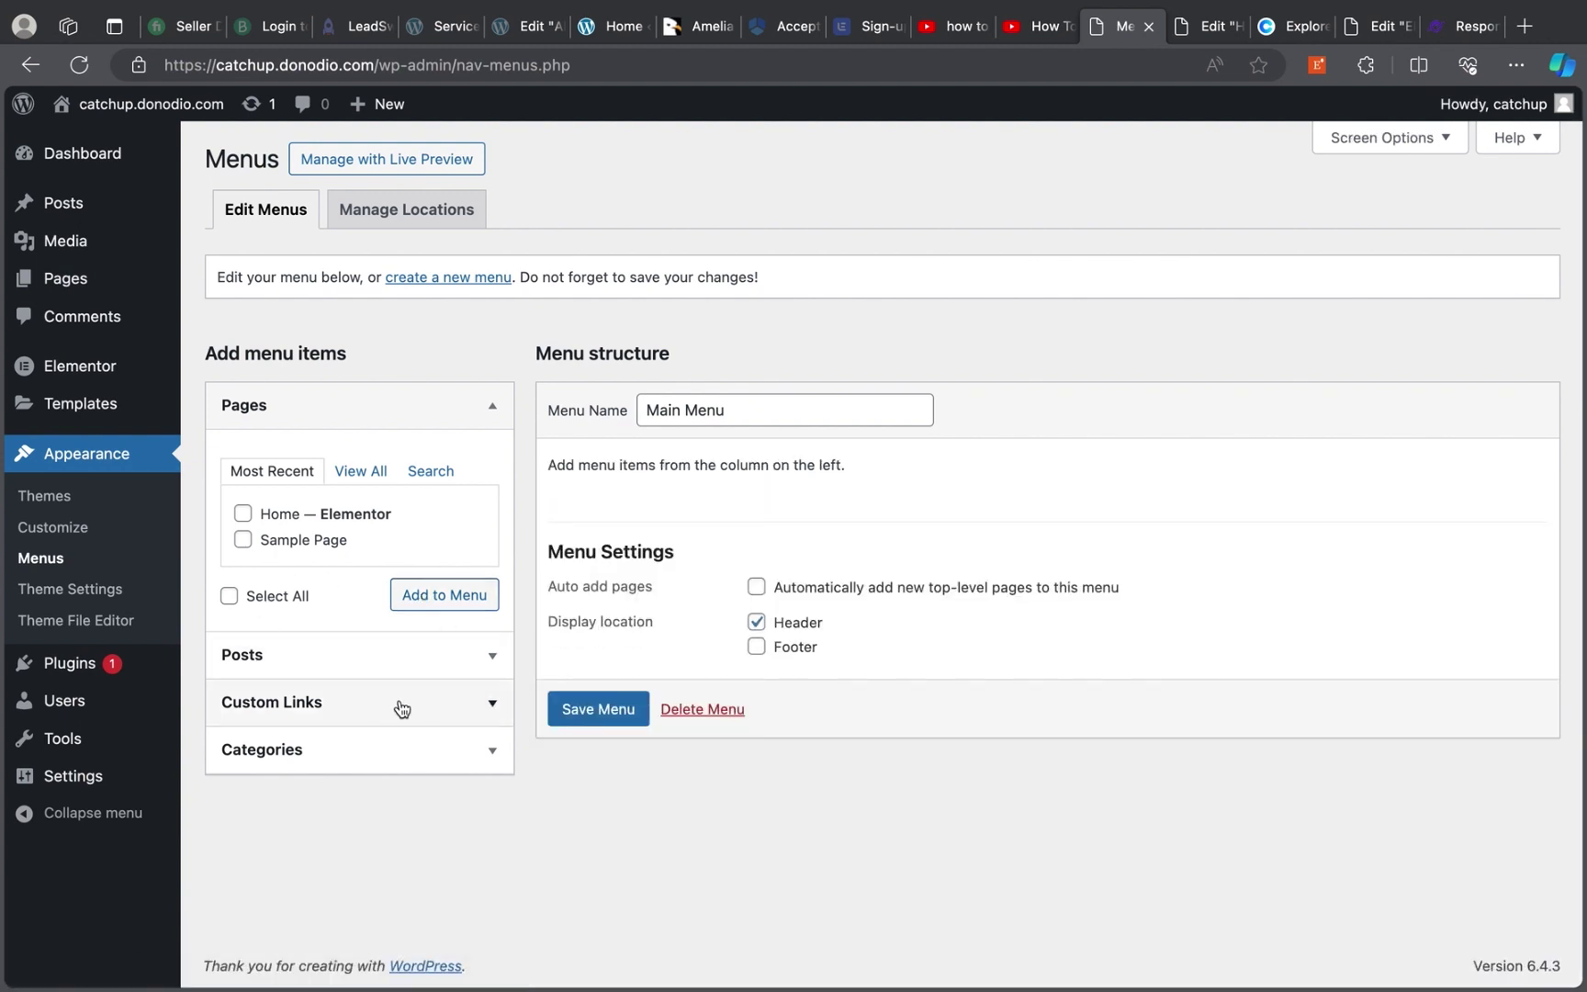
{"action": "left_click", "coordinate": [410, 708]}
Add the first custom link, labelled 'Itrem 1', pointing to #
{"action": "left_click", "coordinate": [341, 624]}
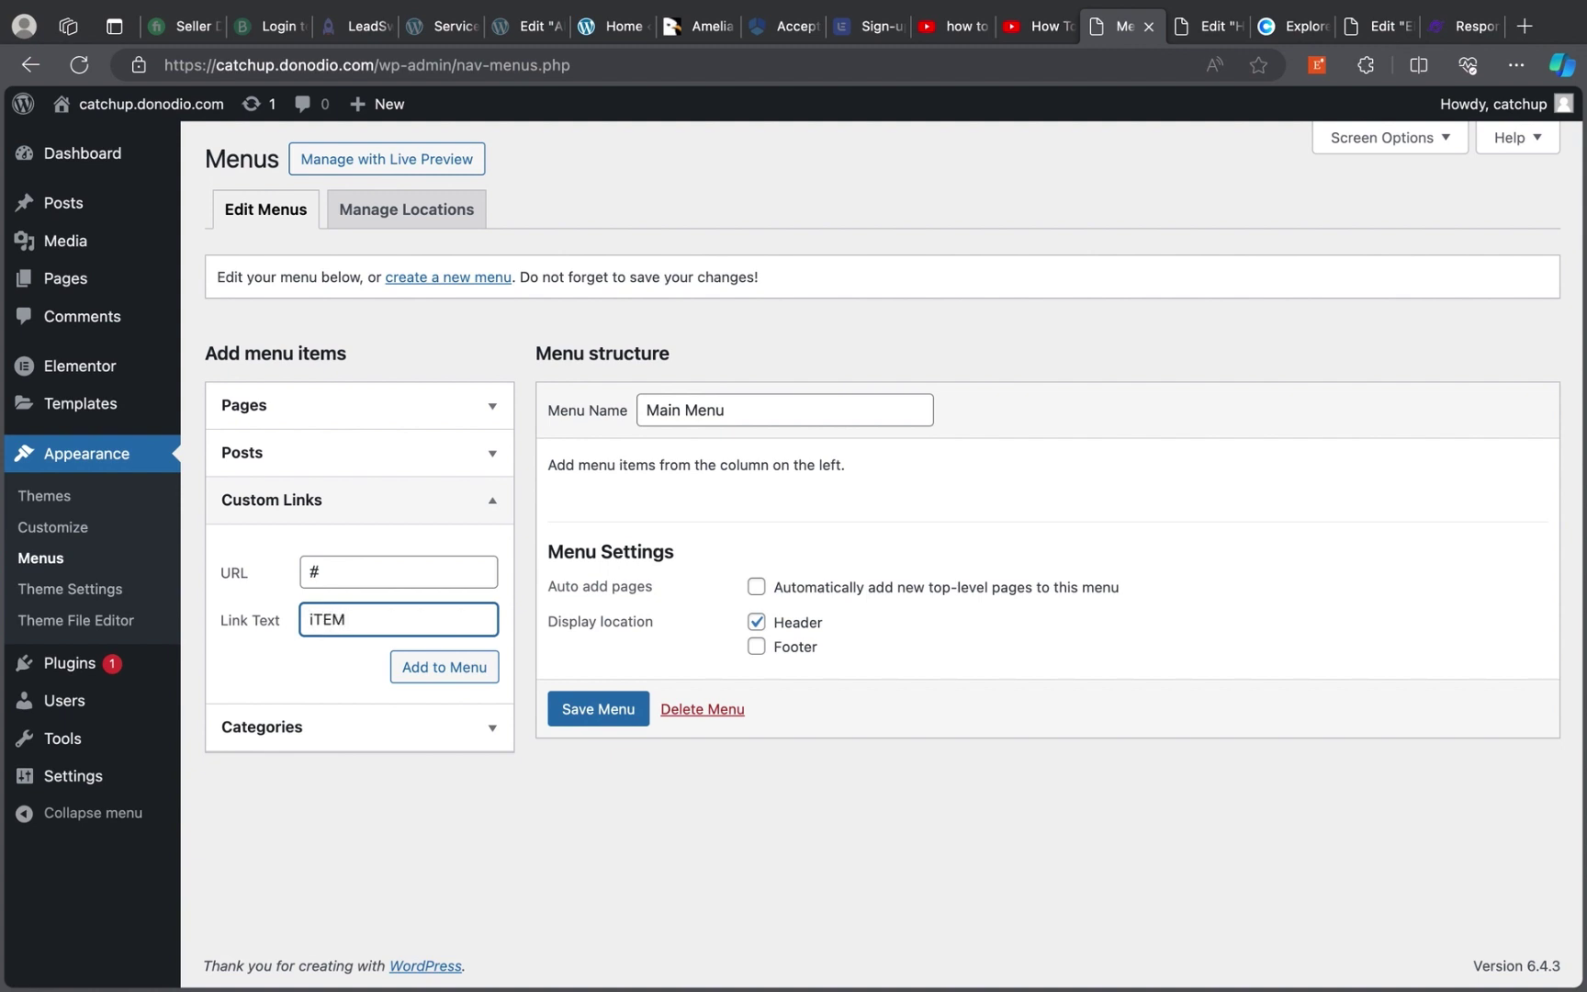
{"action": "type", "text": "iTEM"}
{"action": "key", "text": "super+a"}
{"action": "type", "text": "Itrem"}
{"action": "left_click", "coordinate": [434, 674]}
Add Item 2 as a # custom link, copying its label text for reuse
{"action": "left_click", "coordinate": [349, 582]}
{"action": "type", "text": "#"}
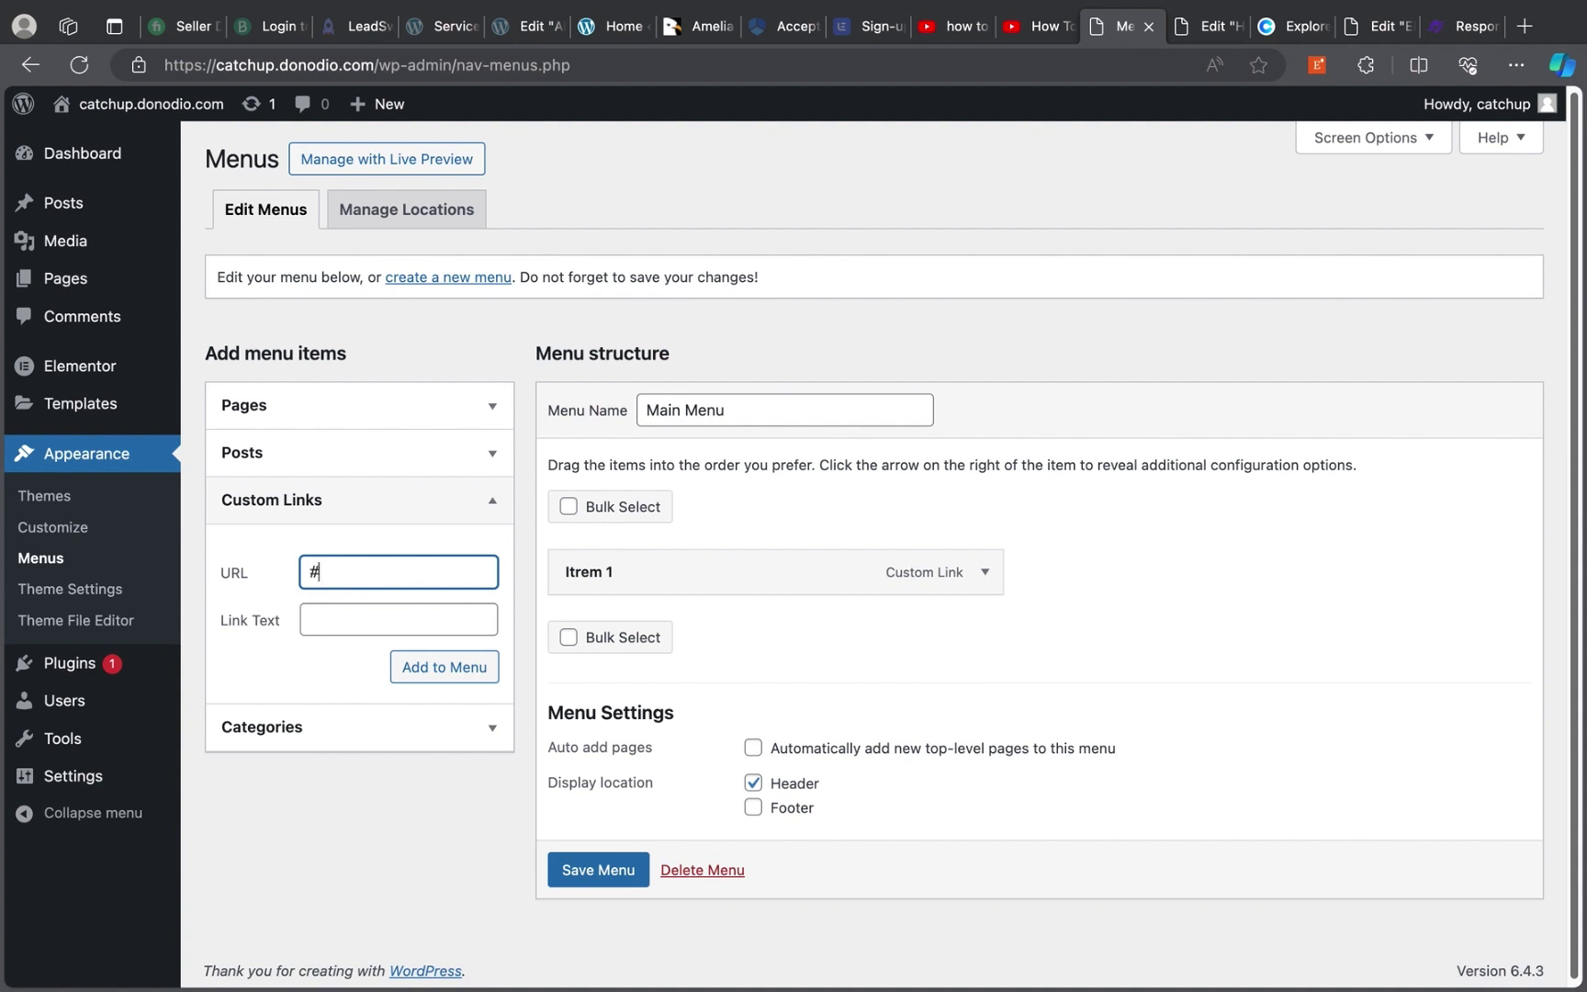
{"action": "left_click", "coordinate": [364, 618]}
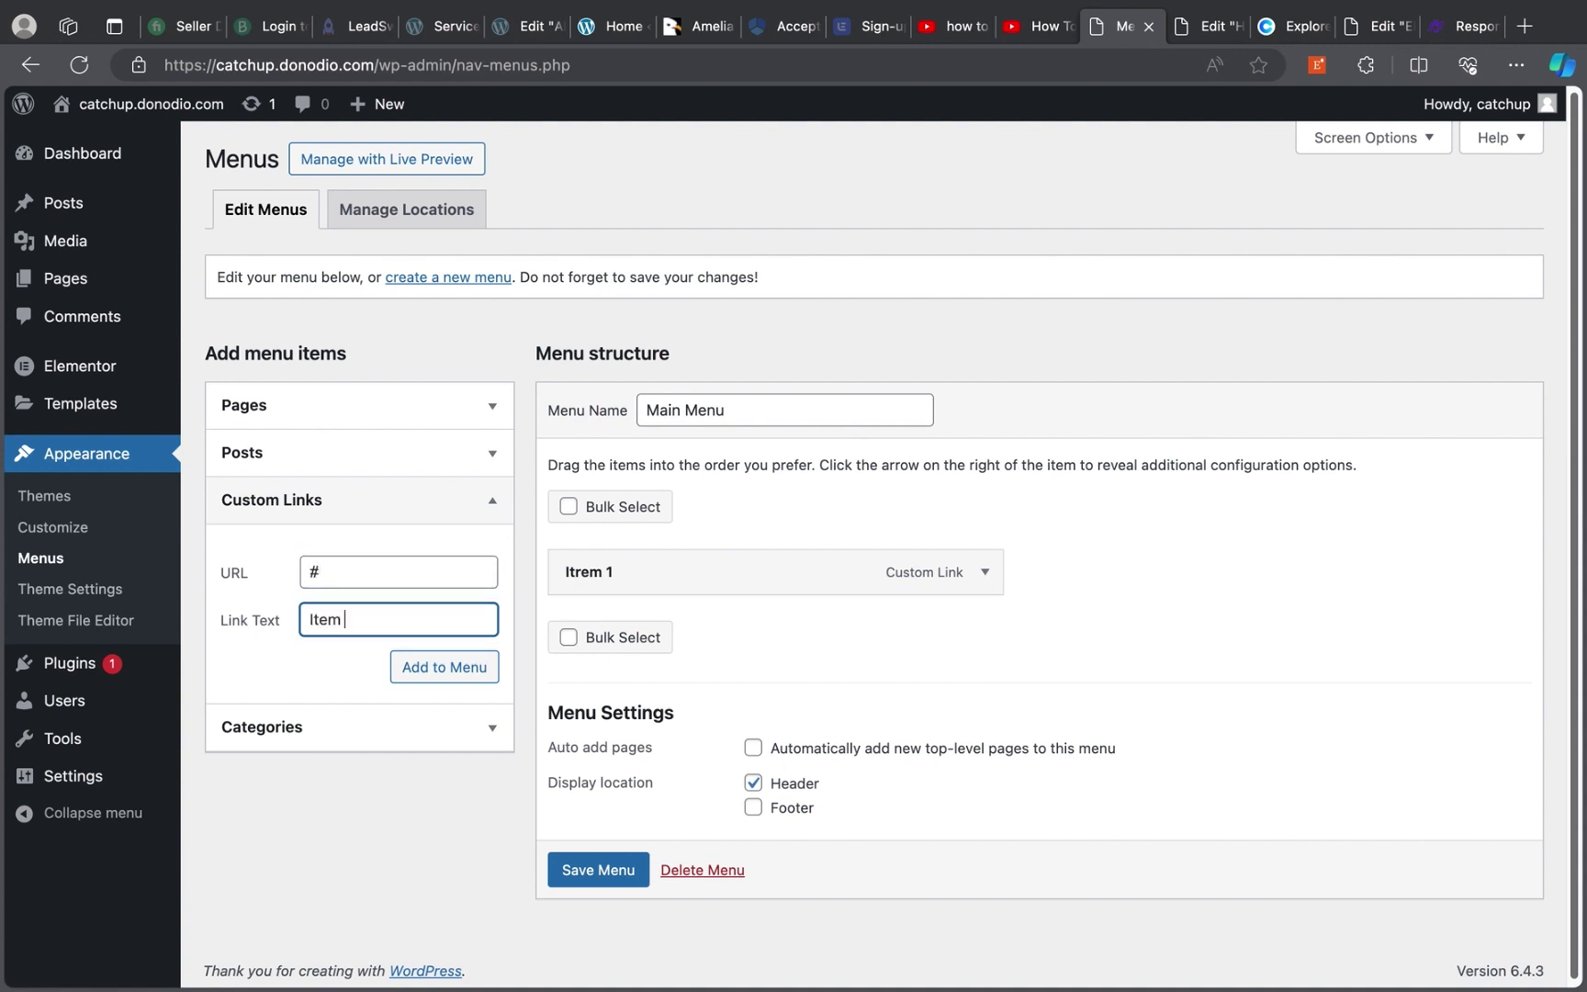
{"action": "left_click_drag", "start_coordinate": [358, 617], "coordinate": [317, 619]}
{"action": "right_click", "coordinate": [347, 619]}
{"action": "left_click", "coordinate": [436, 569]}
{"action": "left_click", "coordinate": [435, 663]}
Add Item 3 as a # custom link using the pasted label
{"action": "left_click", "coordinate": [346, 571]}
{"action": "type", "text": "#"}
{"action": "left_click", "coordinate": [333, 621]}
{"action": "right_click", "coordinate": [332, 623]}
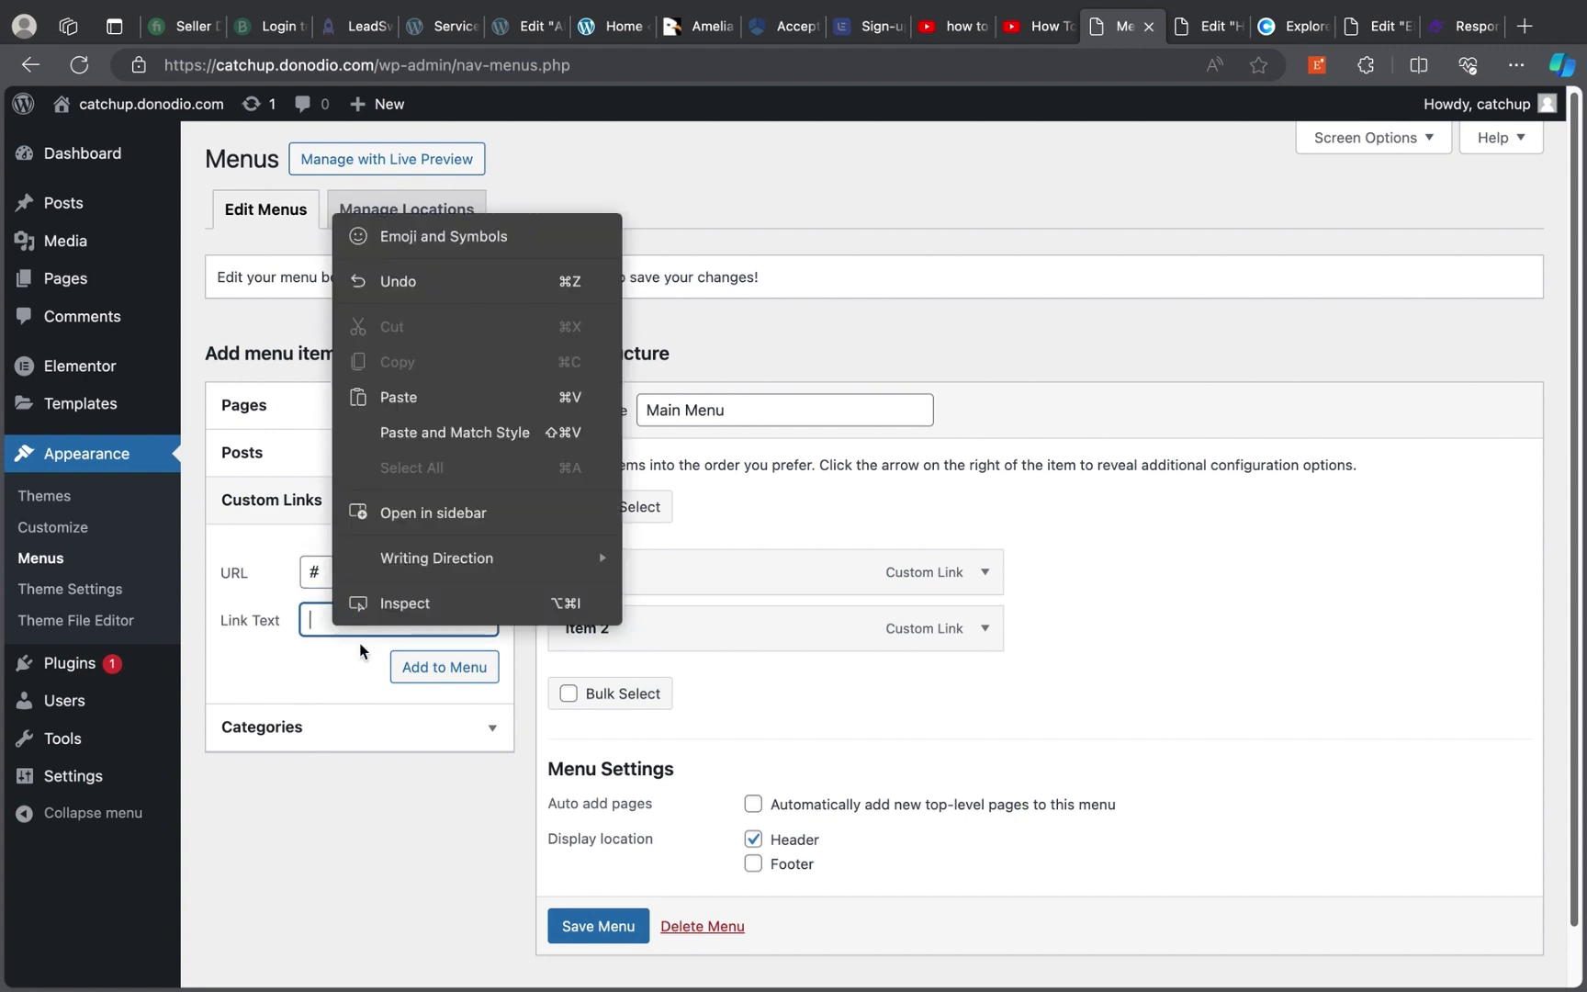
{"action": "key", "text": "super+v"}
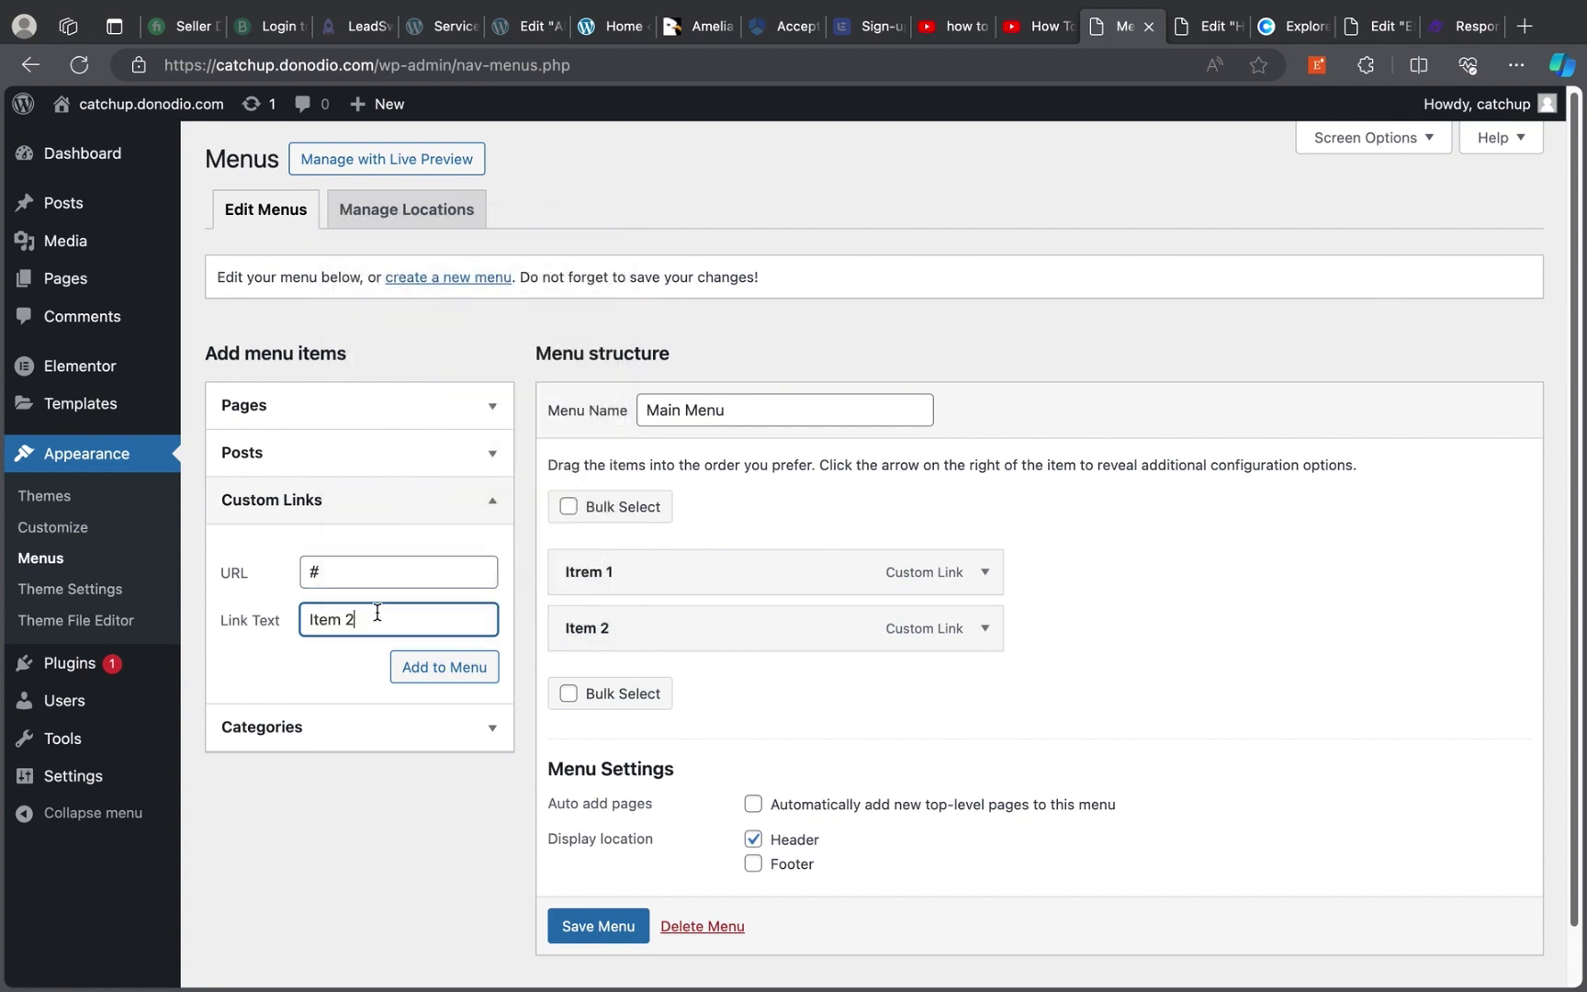
{"action": "left_click", "coordinate": [418, 666]}
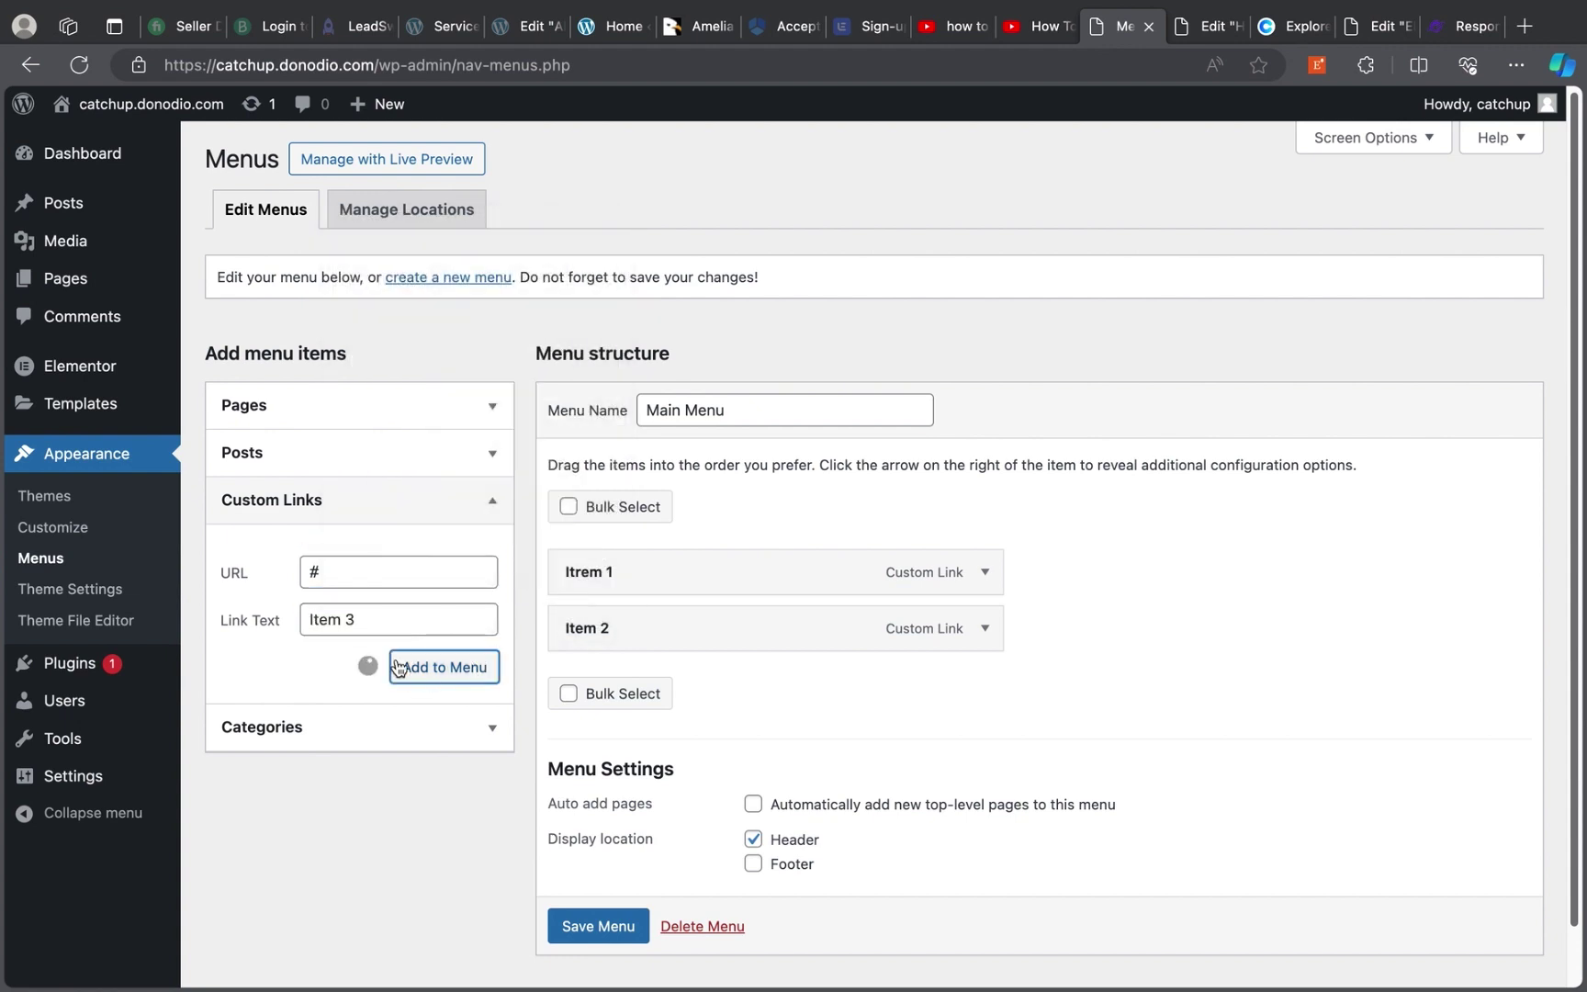
Add Item 4 as a # custom link
{"action": "left_click", "coordinate": [345, 573]}
{"action": "type", "text": "#"}
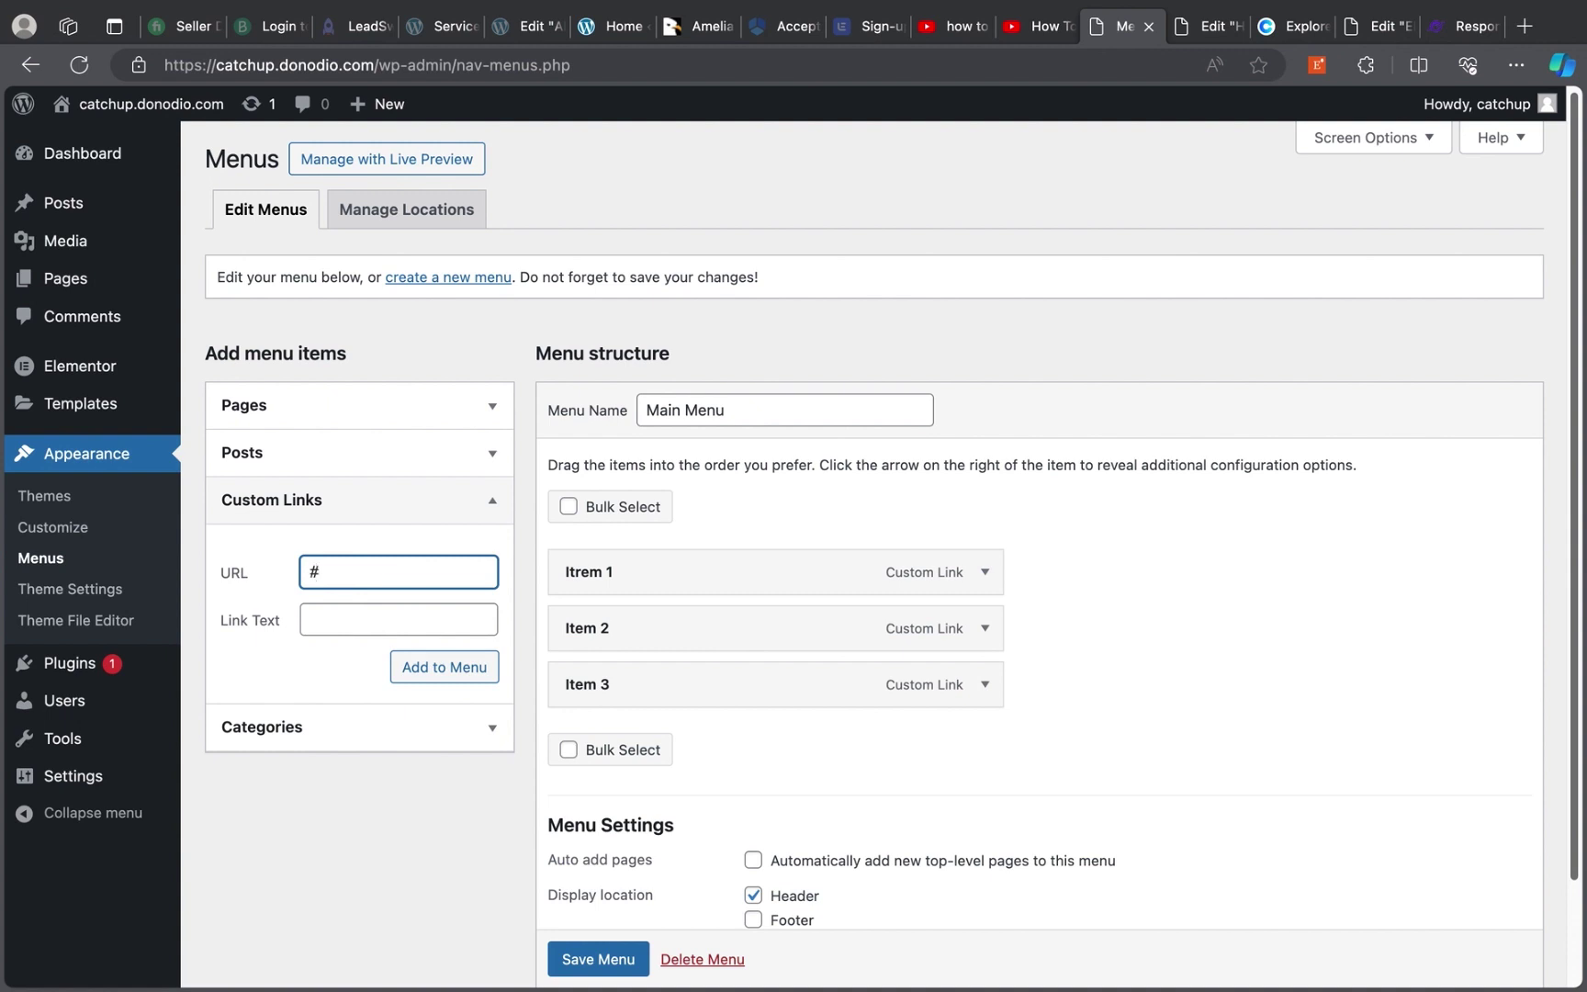
{"action": "left_click", "coordinate": [340, 613]}
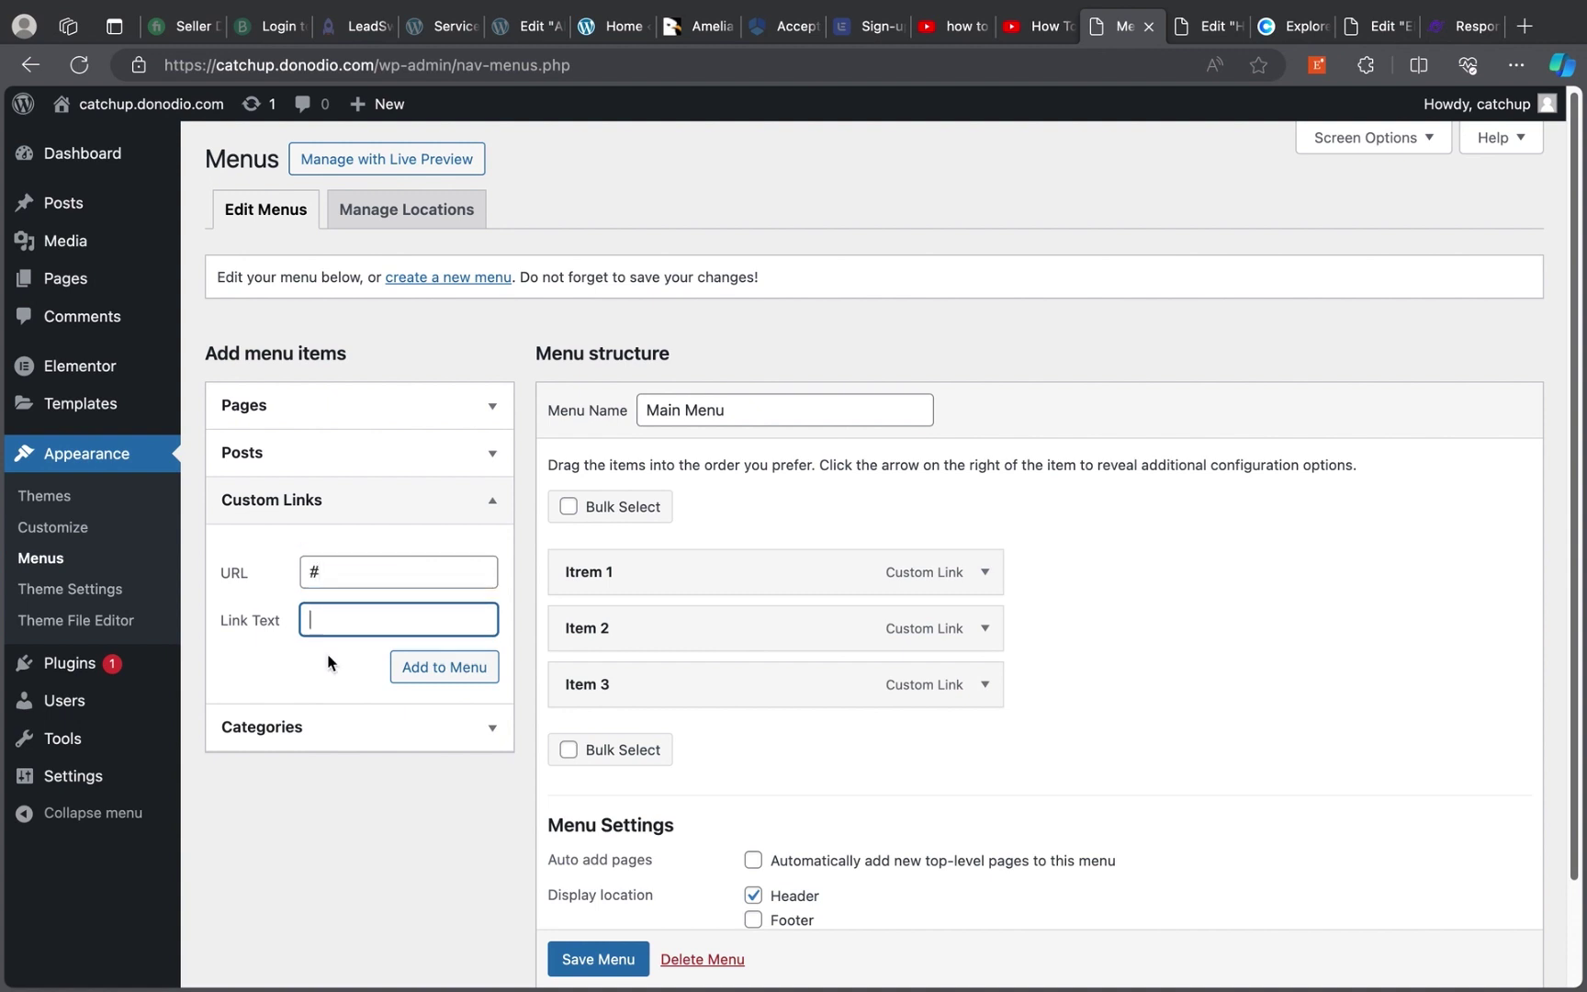
{"action": "type", "text": "Item 2"}
{"action": "key", "text": "BackSpace"}
{"action": "type", "text": "4"}
{"action": "key", "text": "Return"}
Enter # as the URL for the fifth custom link
{"action": "left_click", "coordinate": [328, 570]}
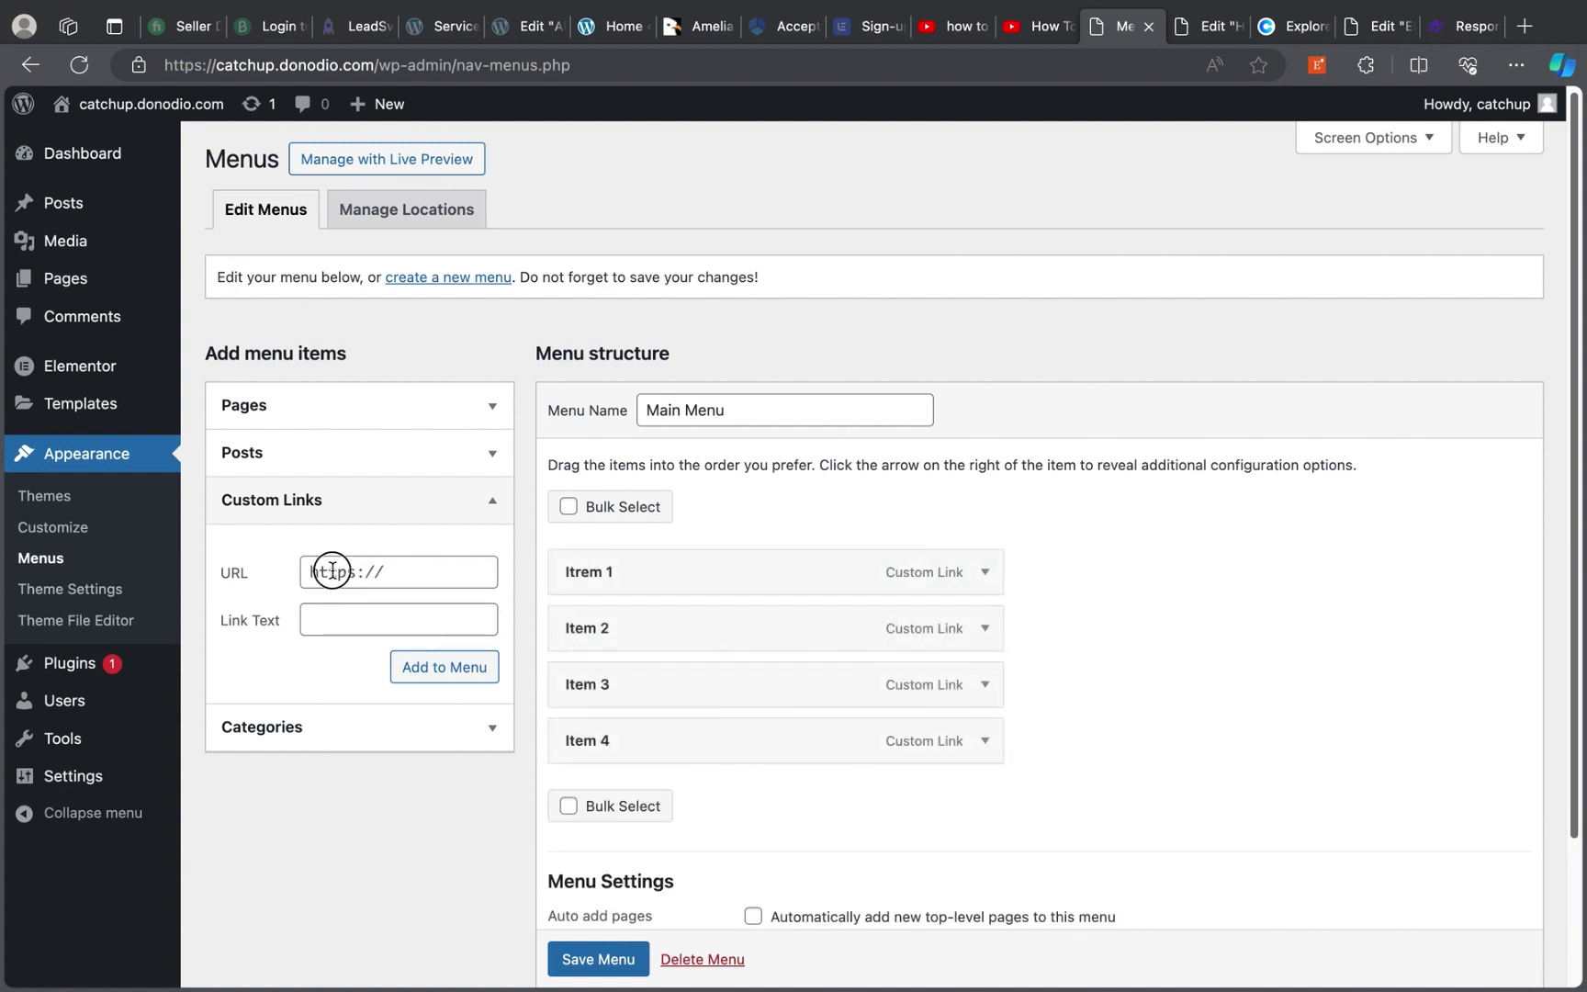
{"action": "key", "text": "super+a"}
{"action": "type", "text": "#"}
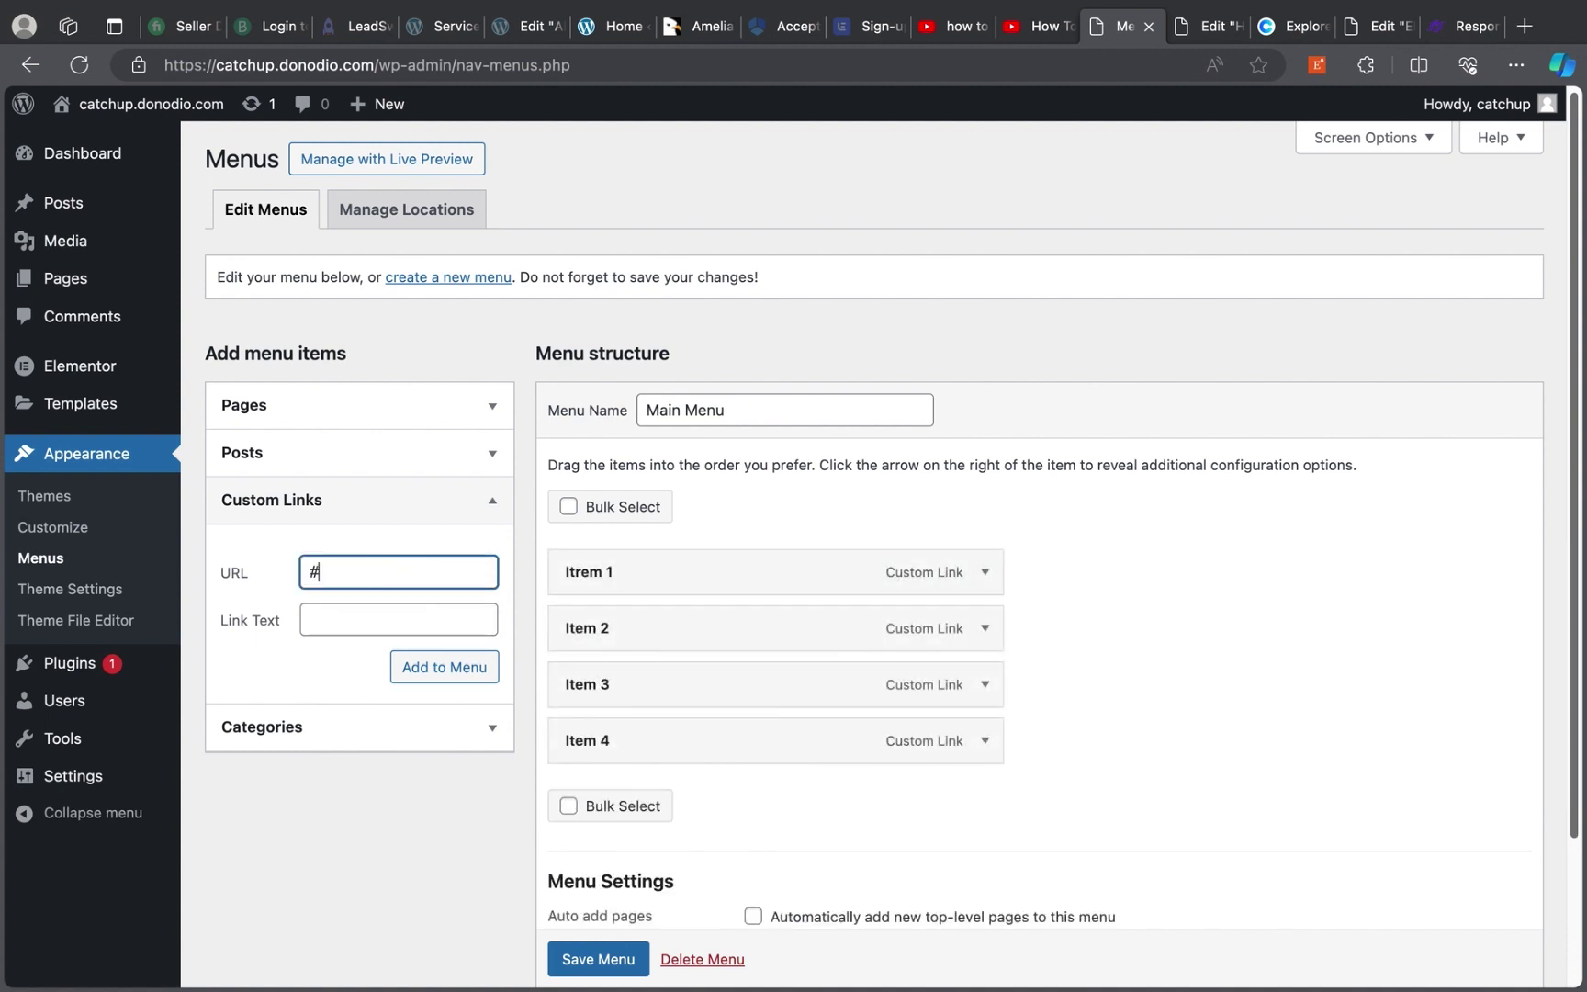
{"action": "left_click", "coordinate": [340, 612]}
Add Item 5 and Item 6 as # custom links
{"action": "type", "text": "Item 2"}
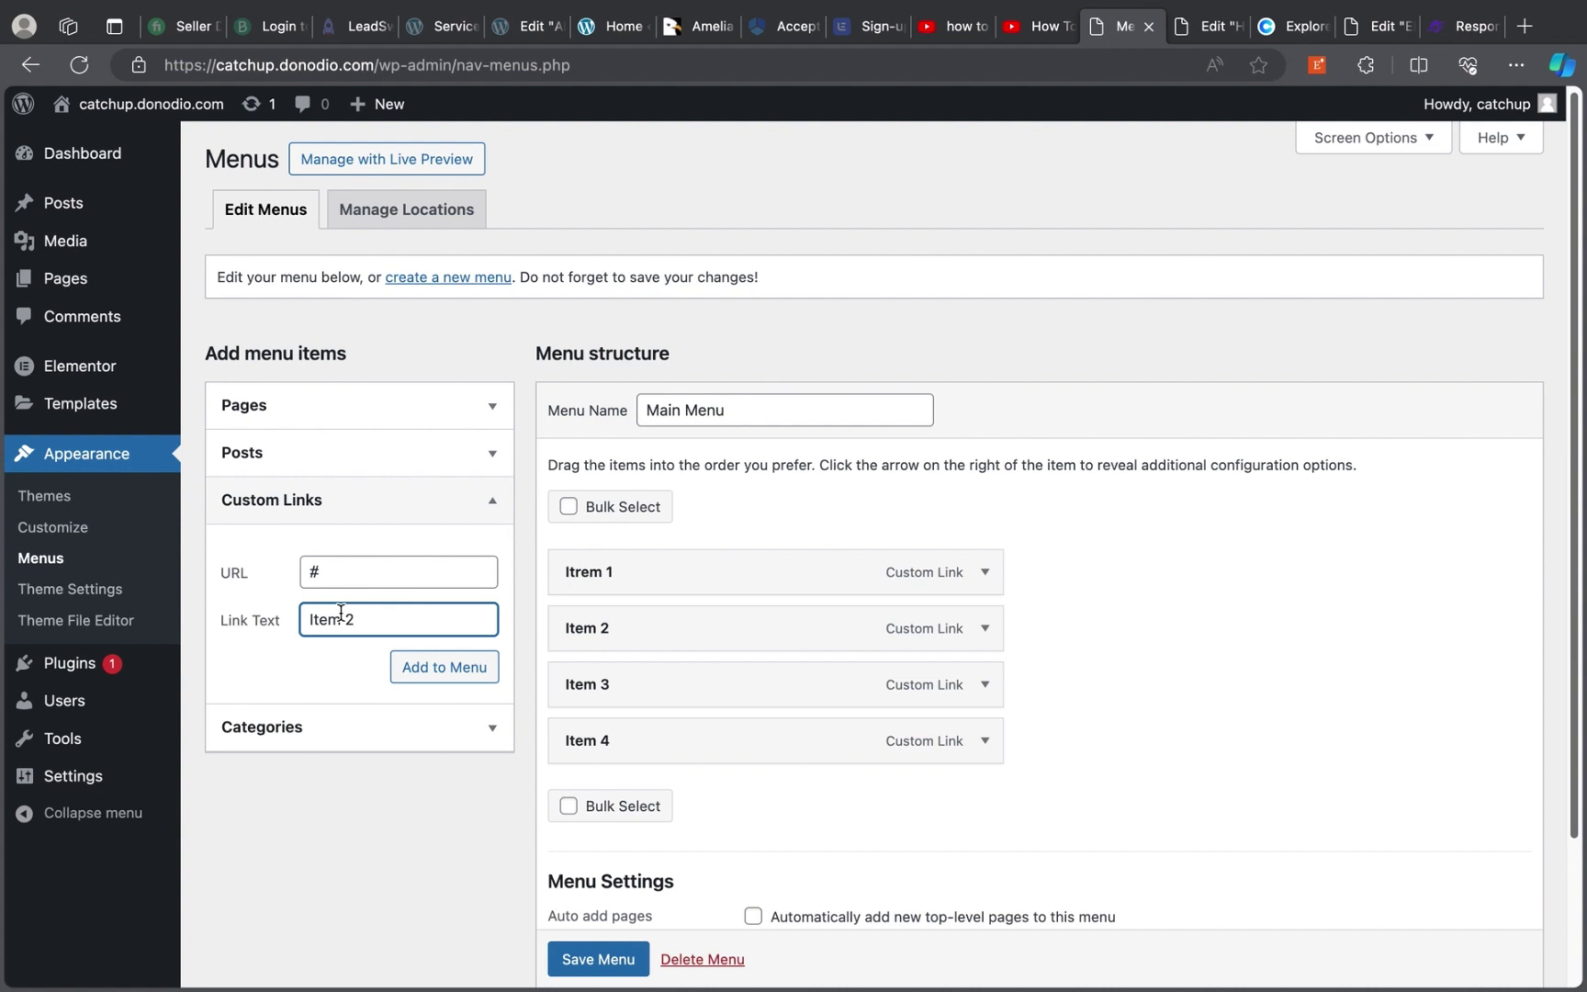
{"action": "left_click", "coordinate": [369, 665]}
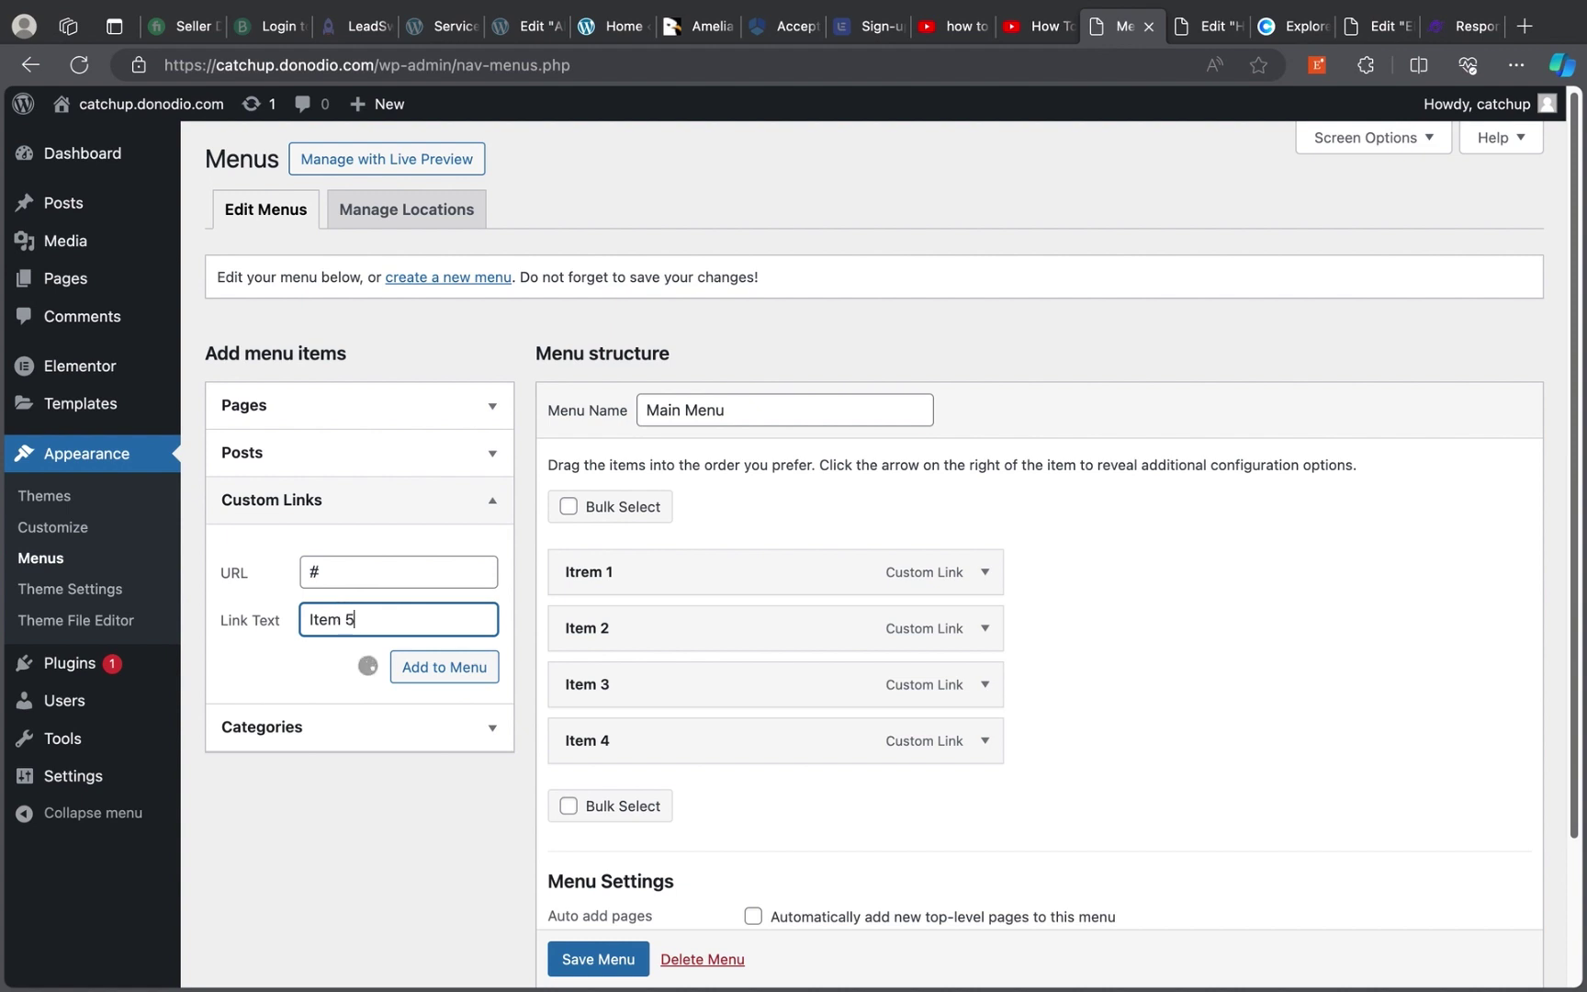
{"action": "left_click", "coordinate": [322, 570]}
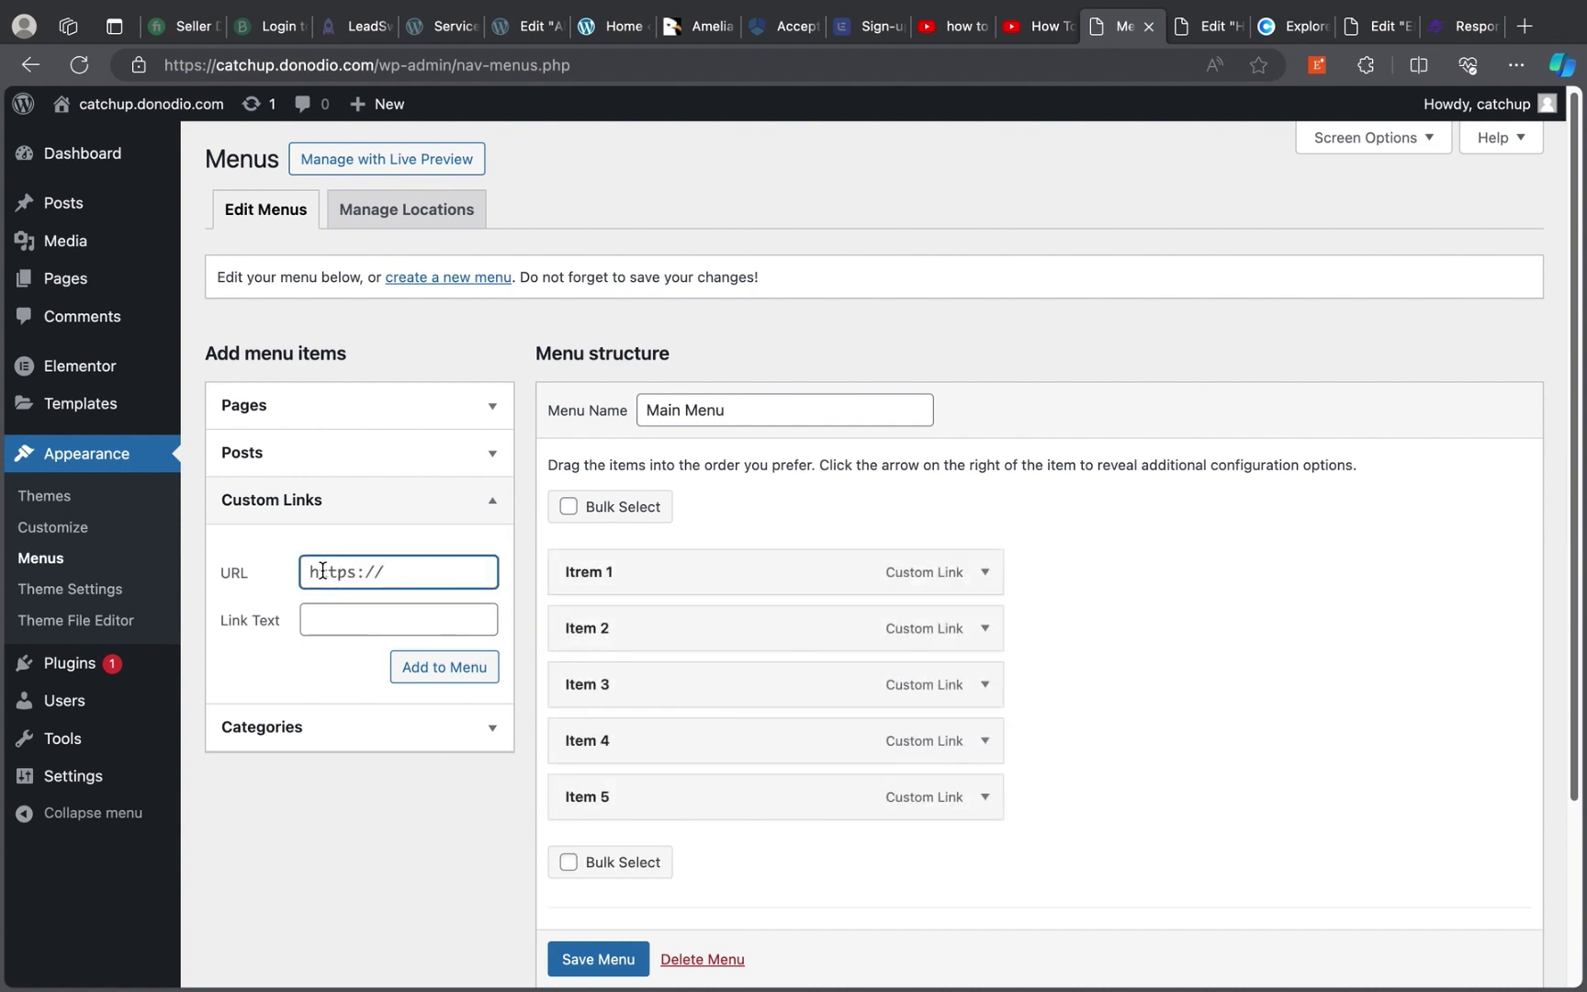
{"action": "type", "text": "#"}
{"action": "left_click", "coordinate": [351, 621]}
{"action": "type", "text": "Item 2"}
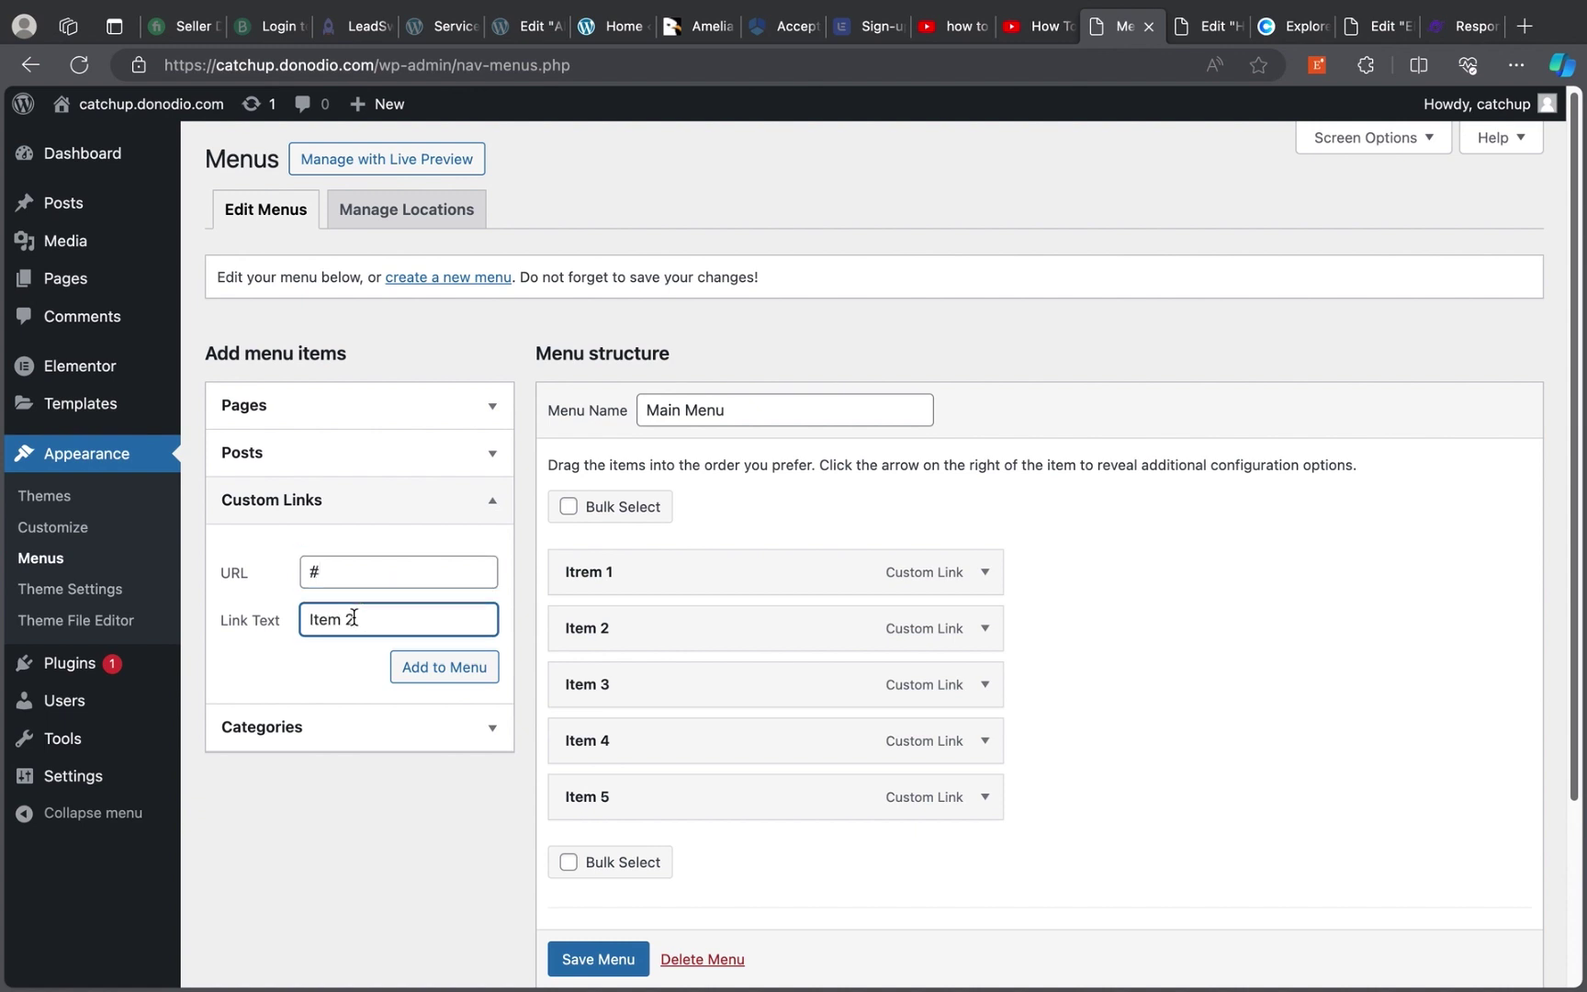
{"action": "key", "text": "Return"}
Add Item 7 as a # custom link
{"action": "left_click", "coordinate": [374, 579]}
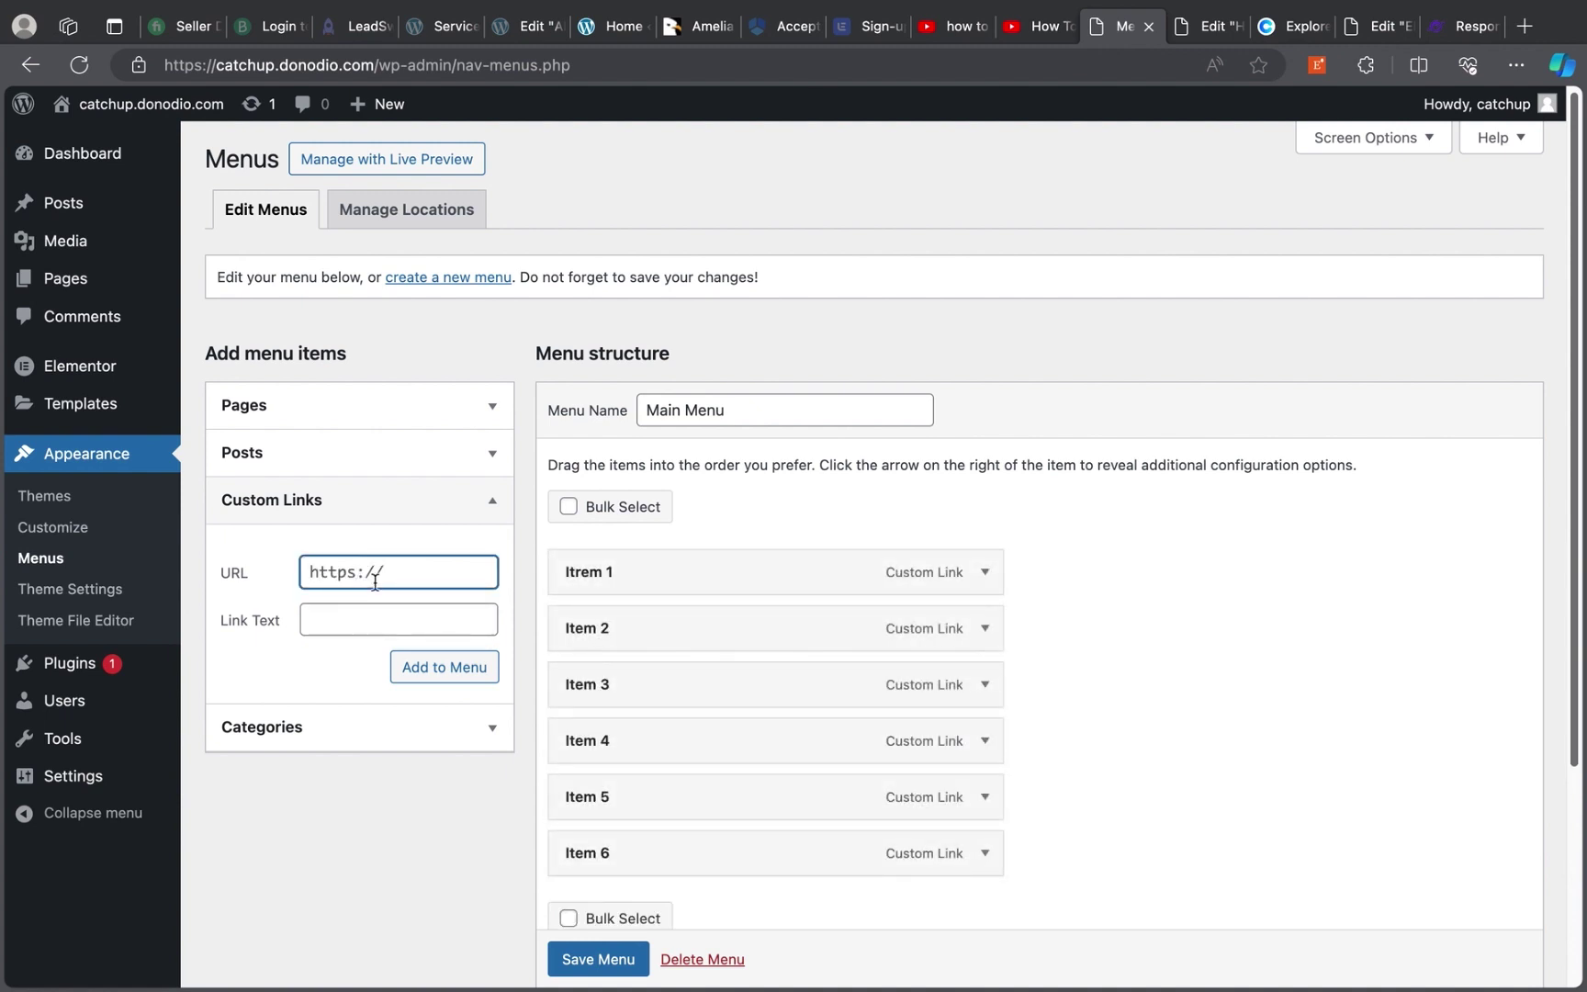
{"action": "key", "text": "super+a"}
{"action": "type", "text": "#"}
{"action": "left_click", "coordinate": [322, 611]}
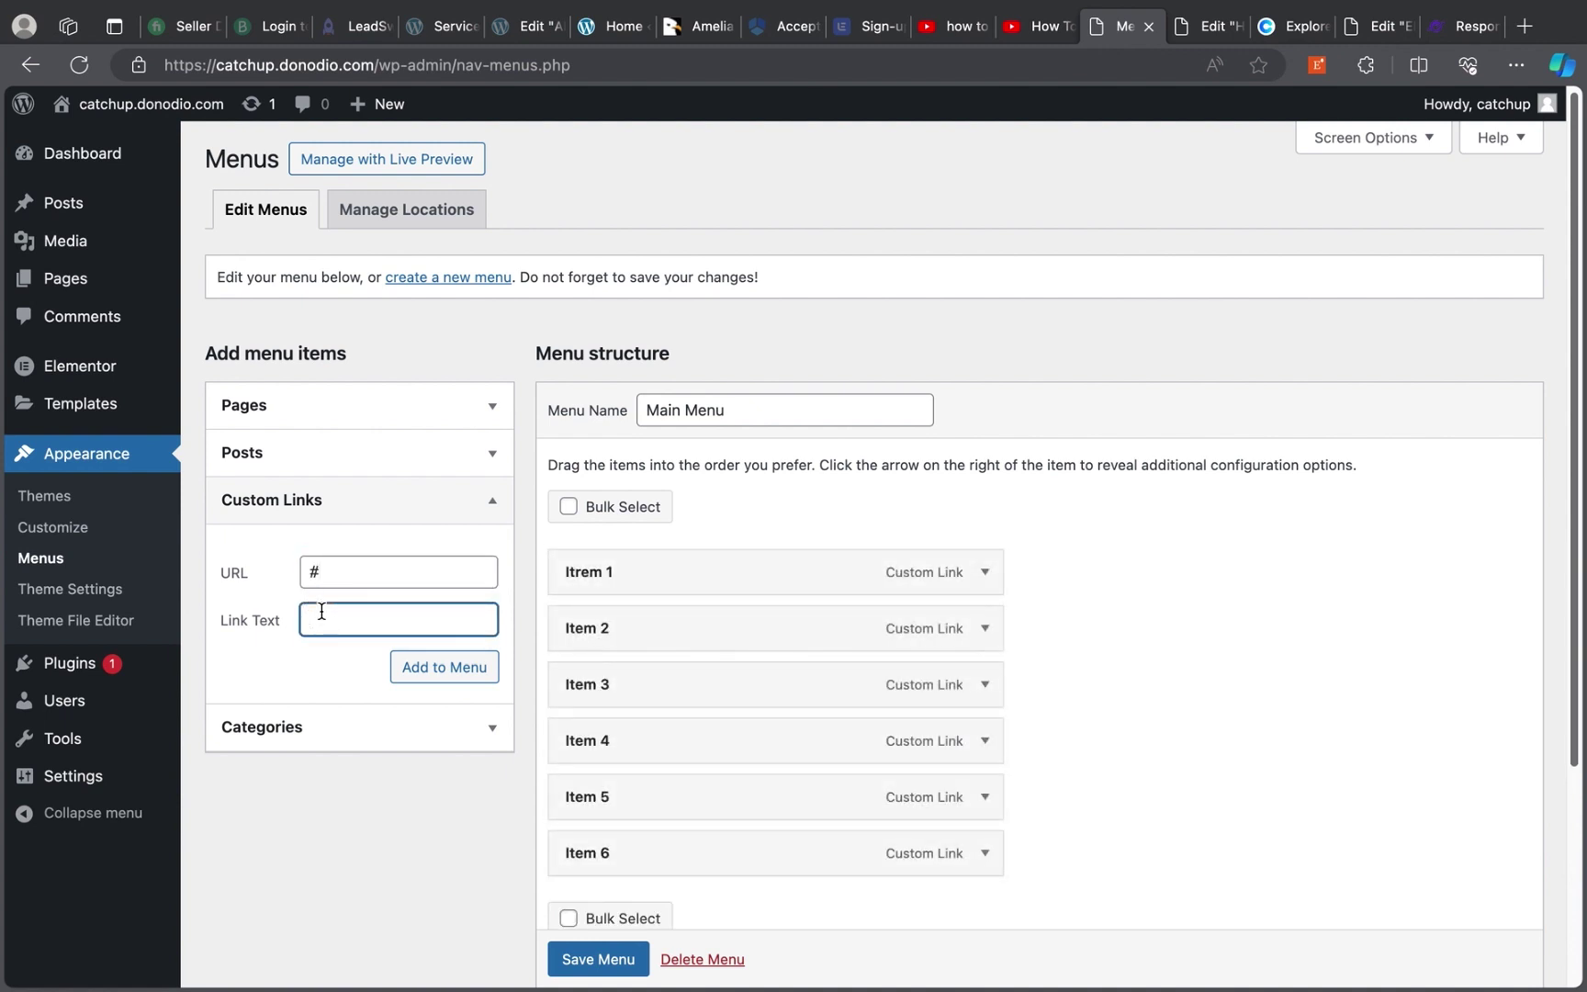
{"action": "type", "text": "Item 2"}
{"action": "left_click", "coordinate": [432, 666]}
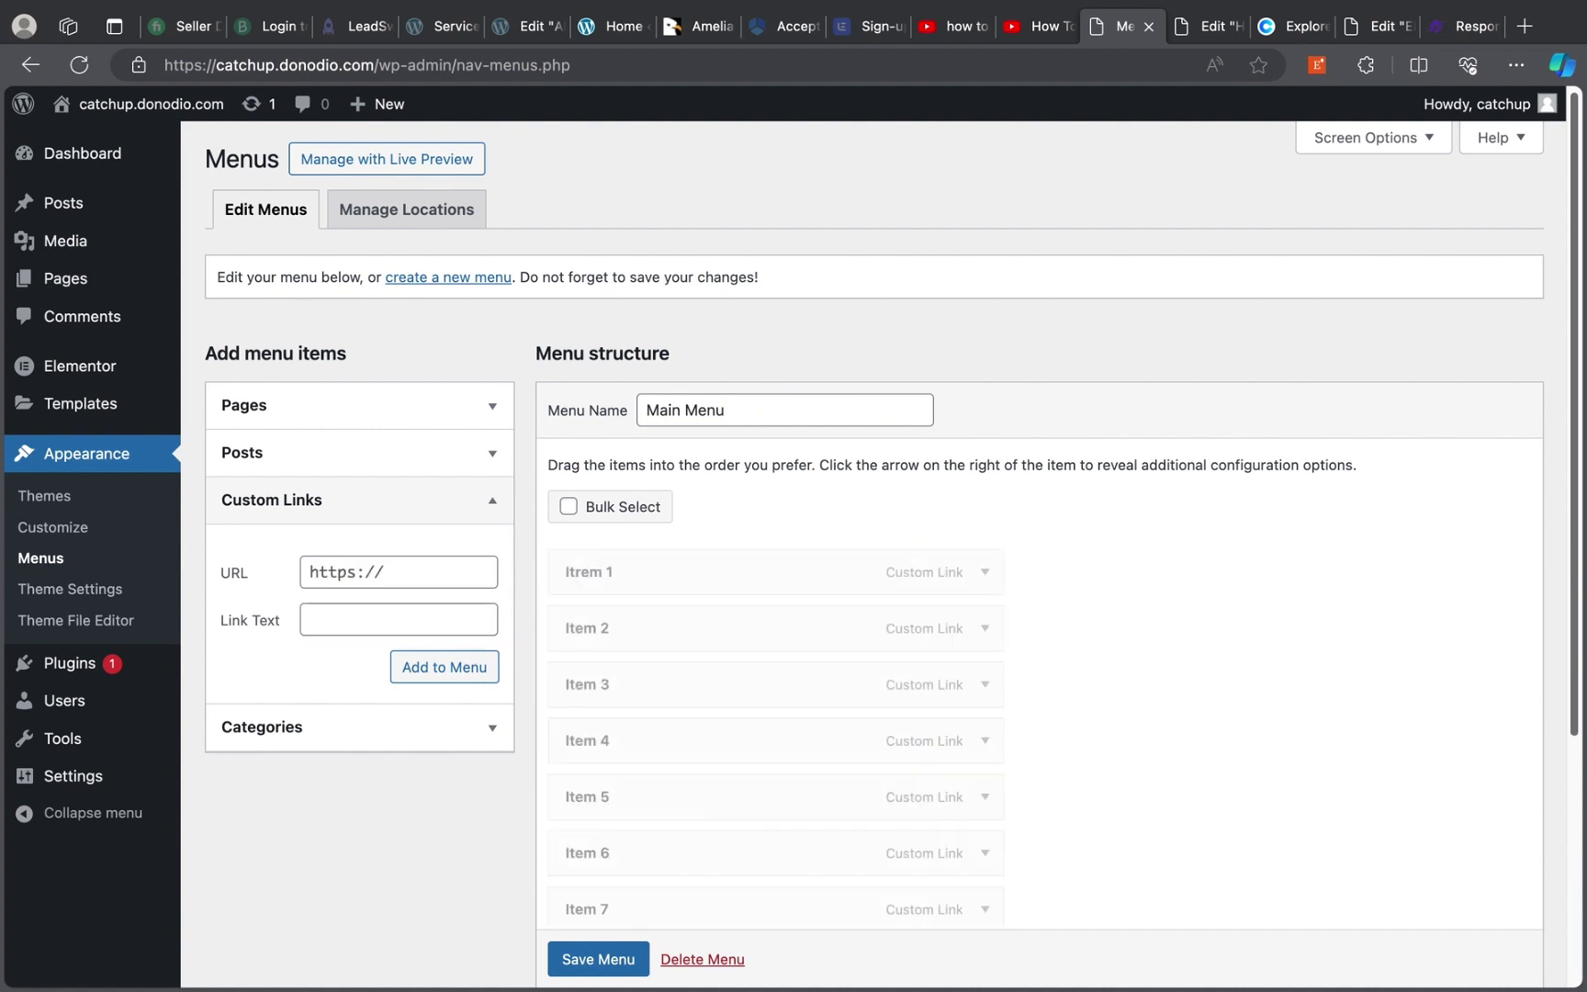
Add Item 8 as a # custom link
{"action": "scroll", "coordinate": [427, 578], "scroll_direction": "down", "scroll_amount": 3}
{"action": "left_click", "coordinate": [364, 435]}
{"action": "key", "text": "super+a"}
{"action": "type", "text": "#"}
{"action": "left_click", "coordinate": [382, 470]}
{"action": "type", "text": "Item 2"}
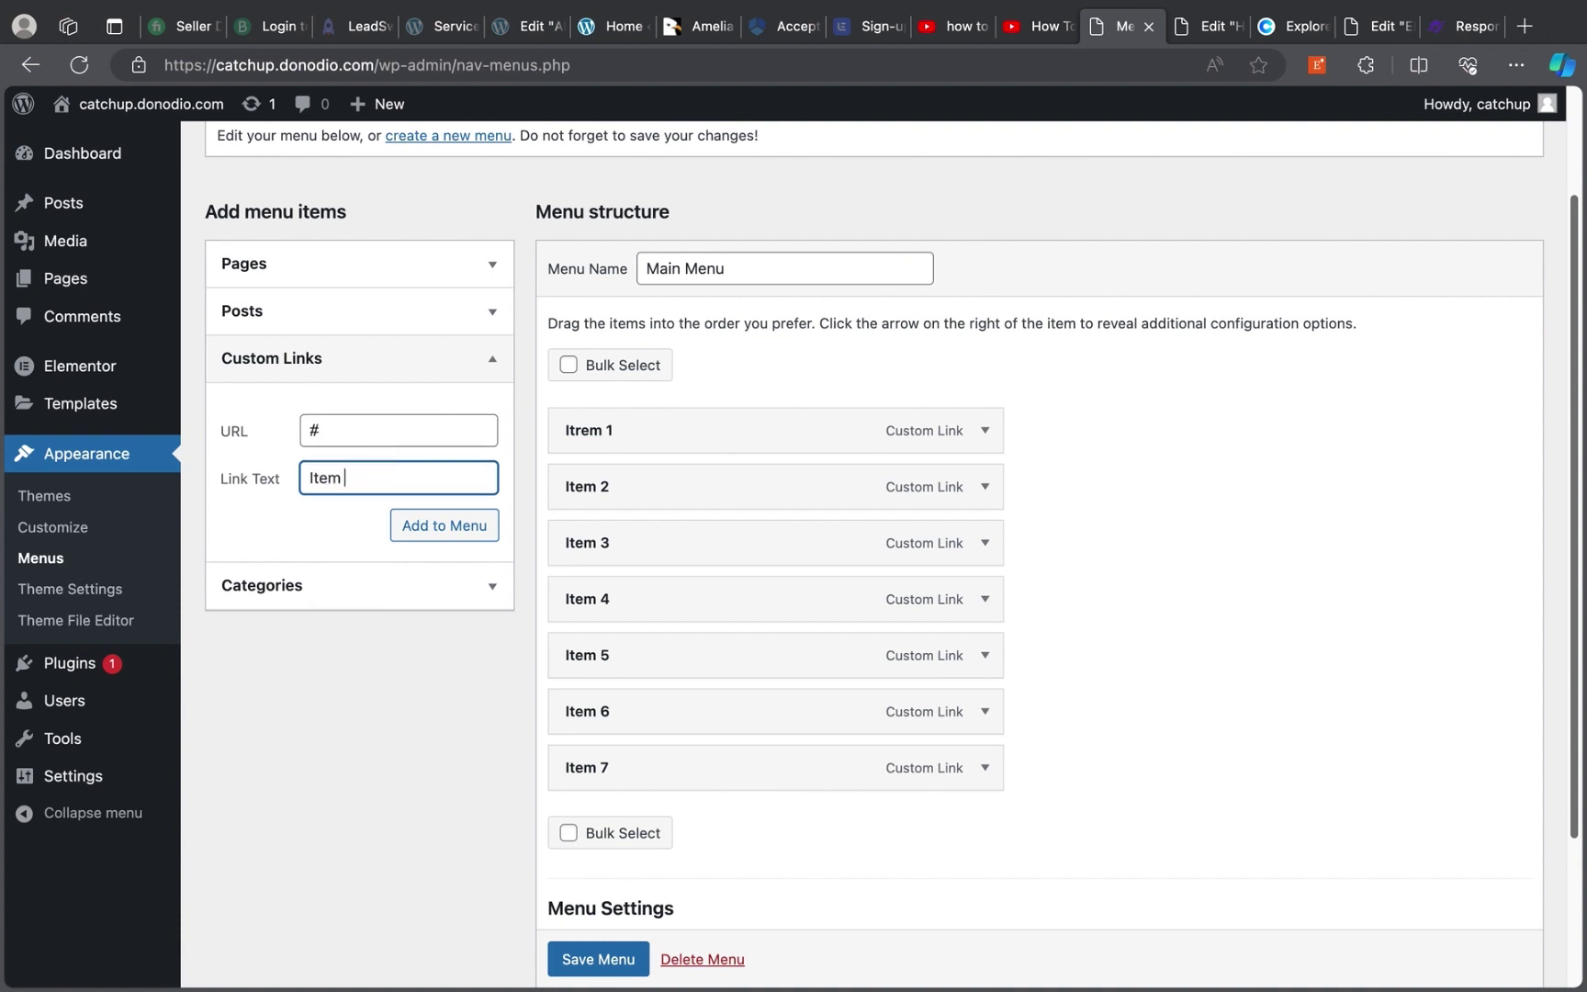
{"action": "key", "text": "Return"}
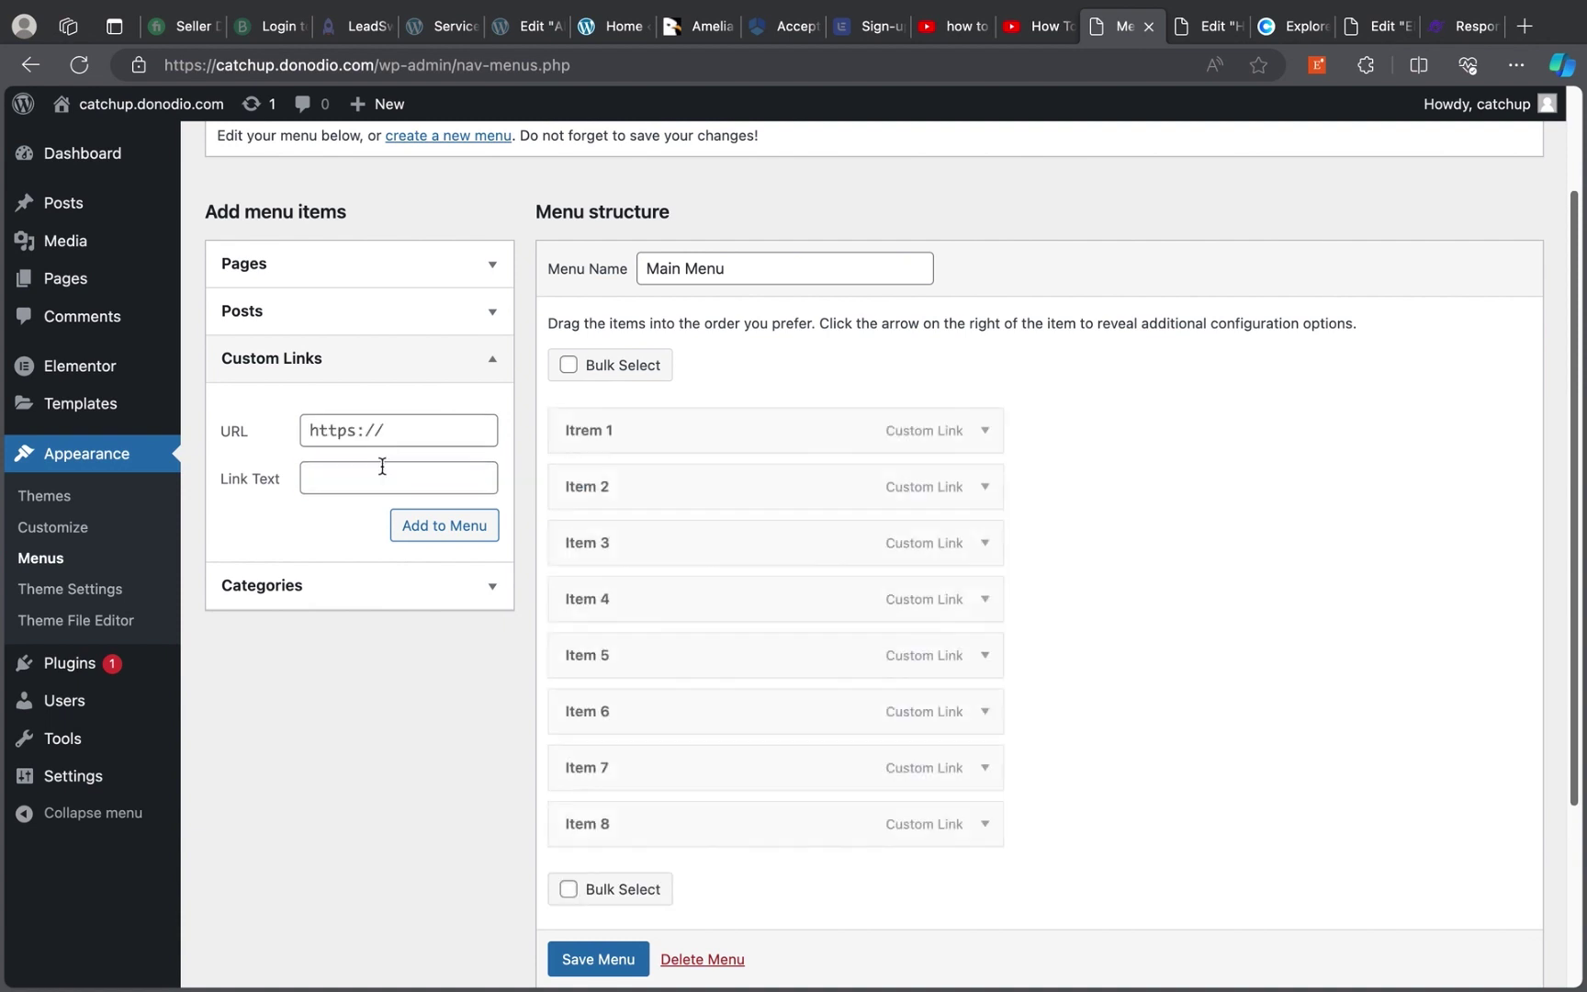
Add Item 9 as a # custom link
{"action": "left_click", "coordinate": [375, 431]}
{"action": "type", "text": "#"}
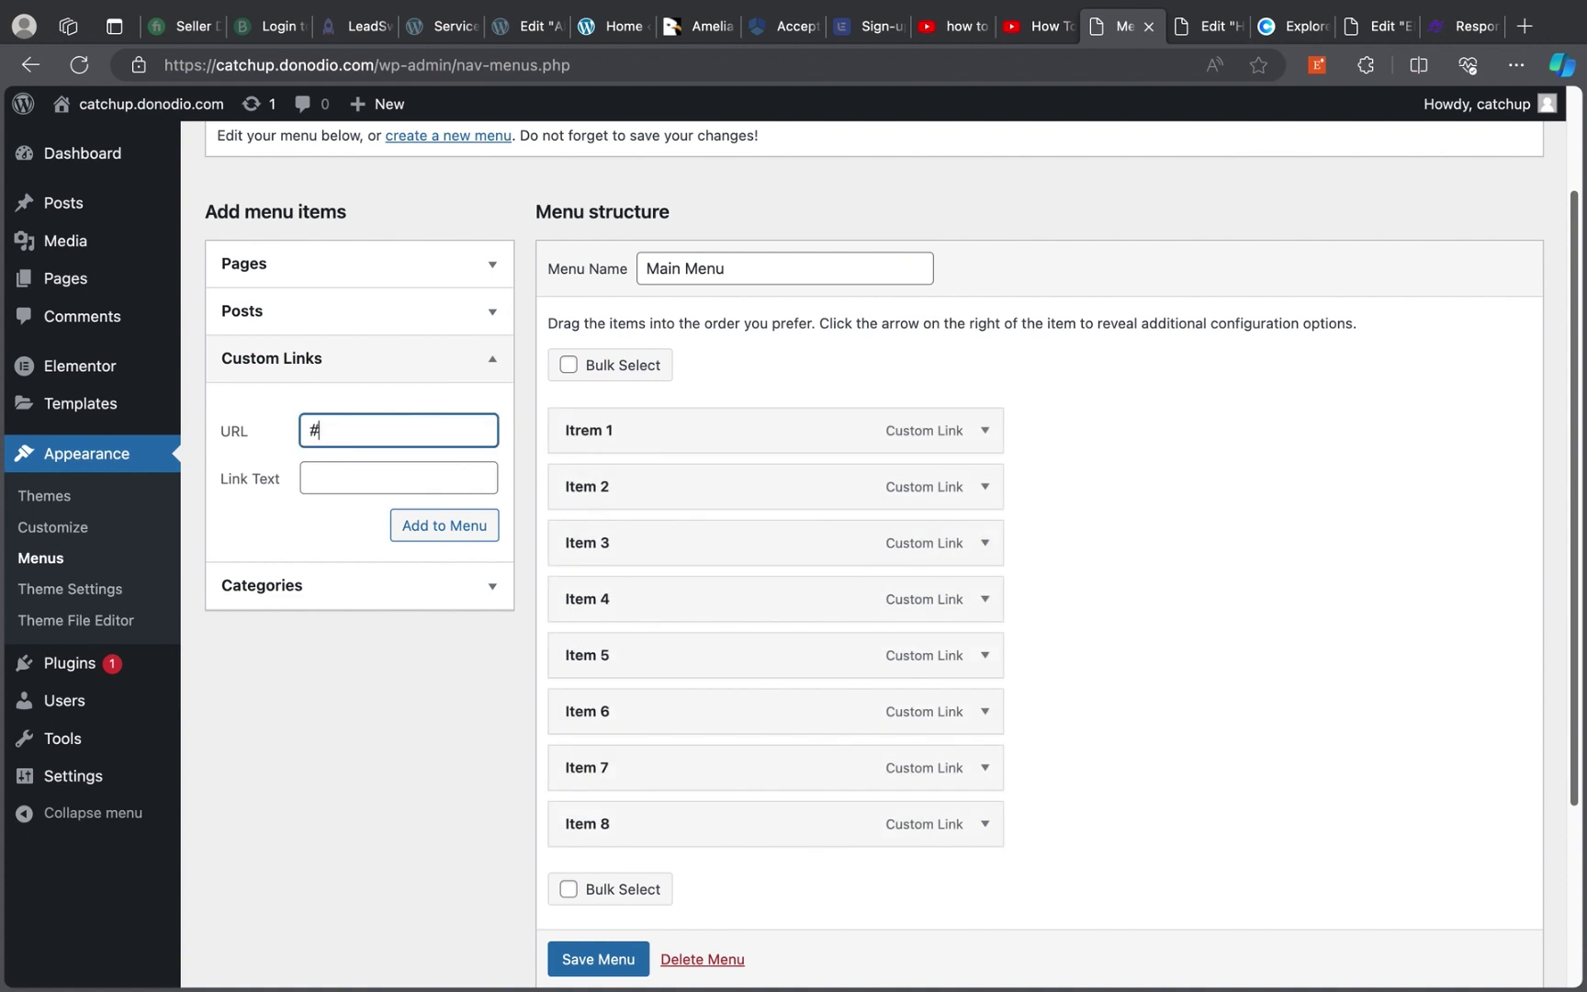
{"action": "left_click", "coordinate": [350, 469]}
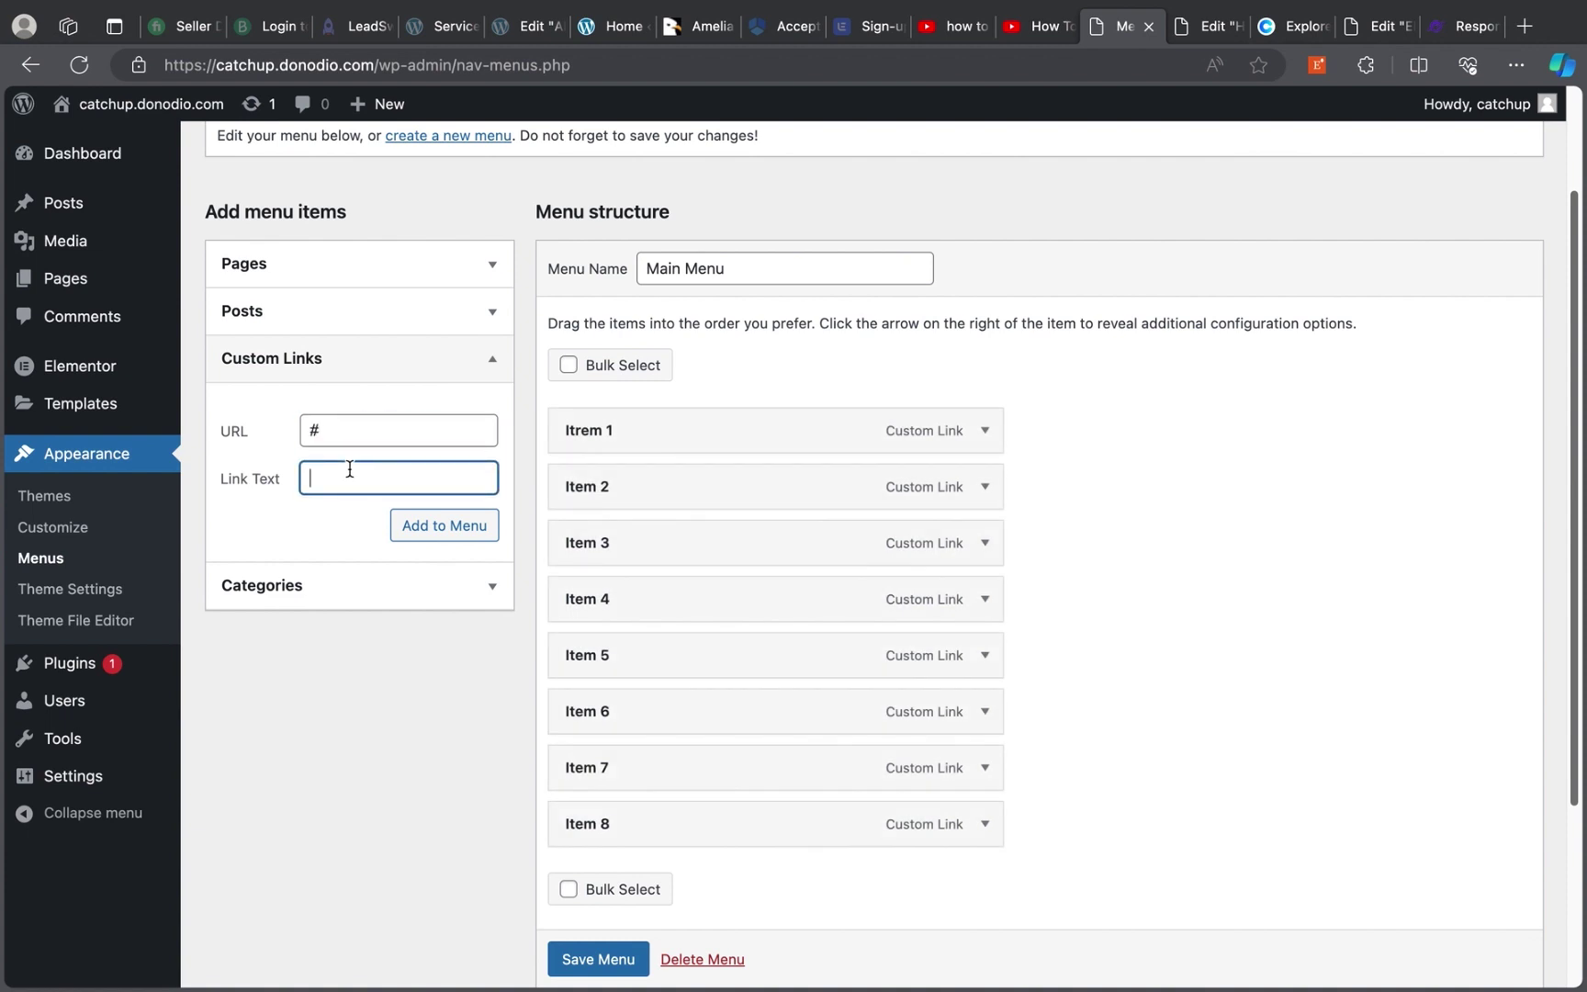
{"action": "type", "text": "Item 2"}
{"action": "key", "text": "Return"}
Add Item 10 as a # custom link, then save the menu assigned to the Header location
{"action": "left_click", "coordinate": [381, 441]}
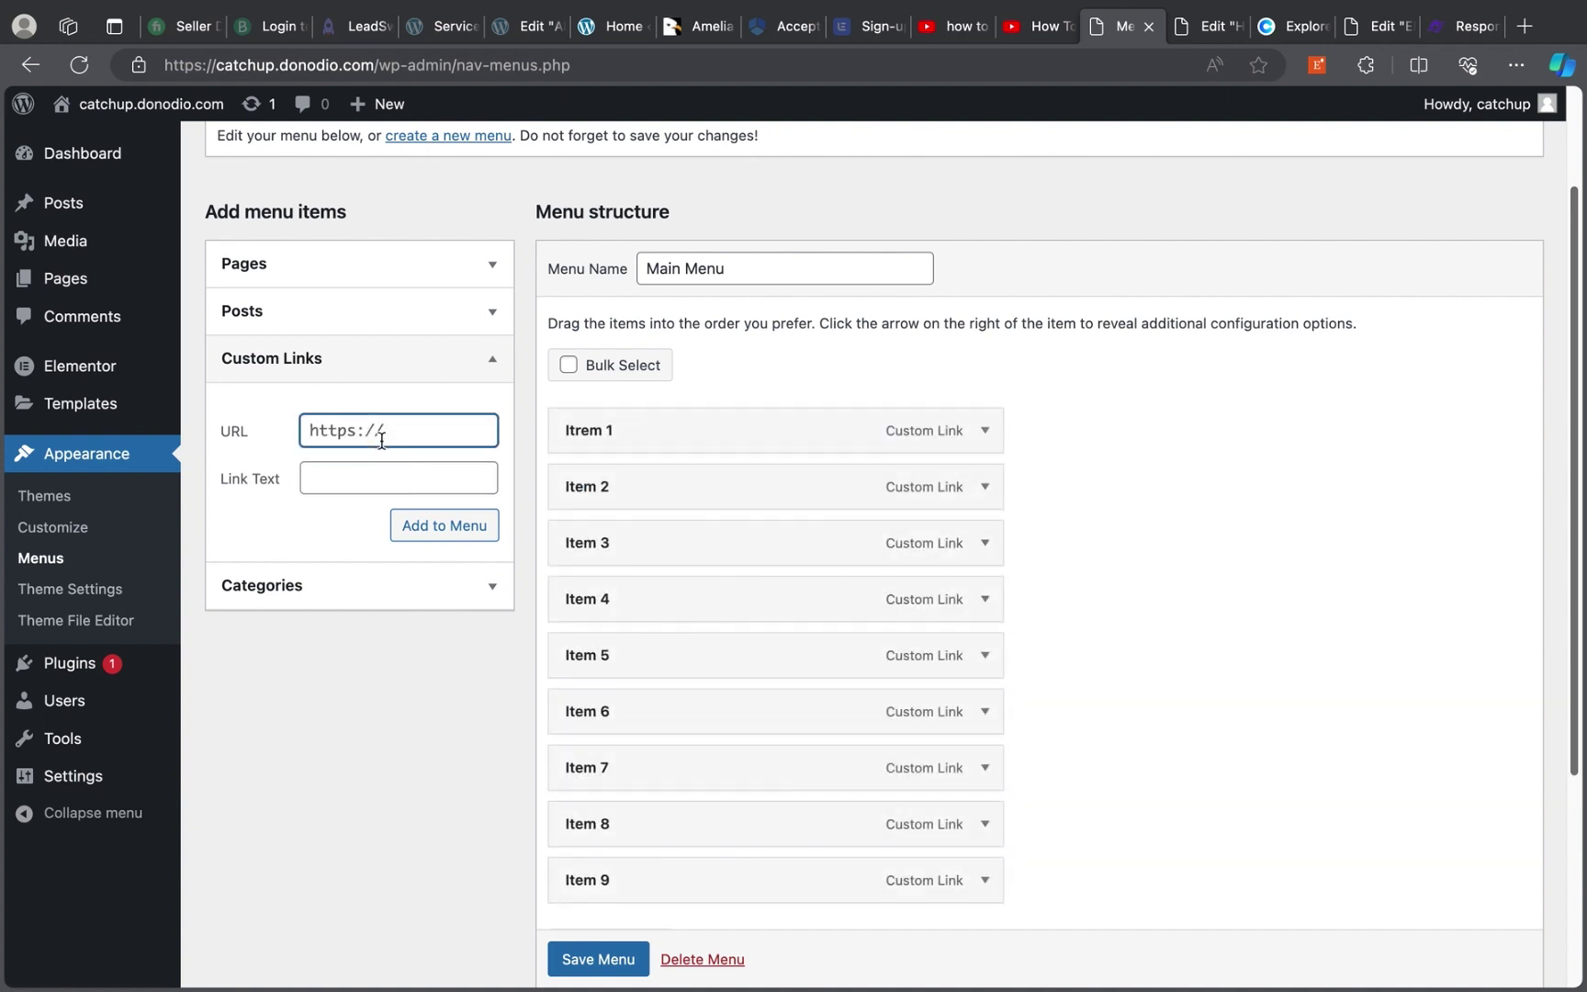
{"action": "key", "text": "super+a"}
{"action": "type", "text": "#"}
{"action": "left_click", "coordinate": [361, 474]}
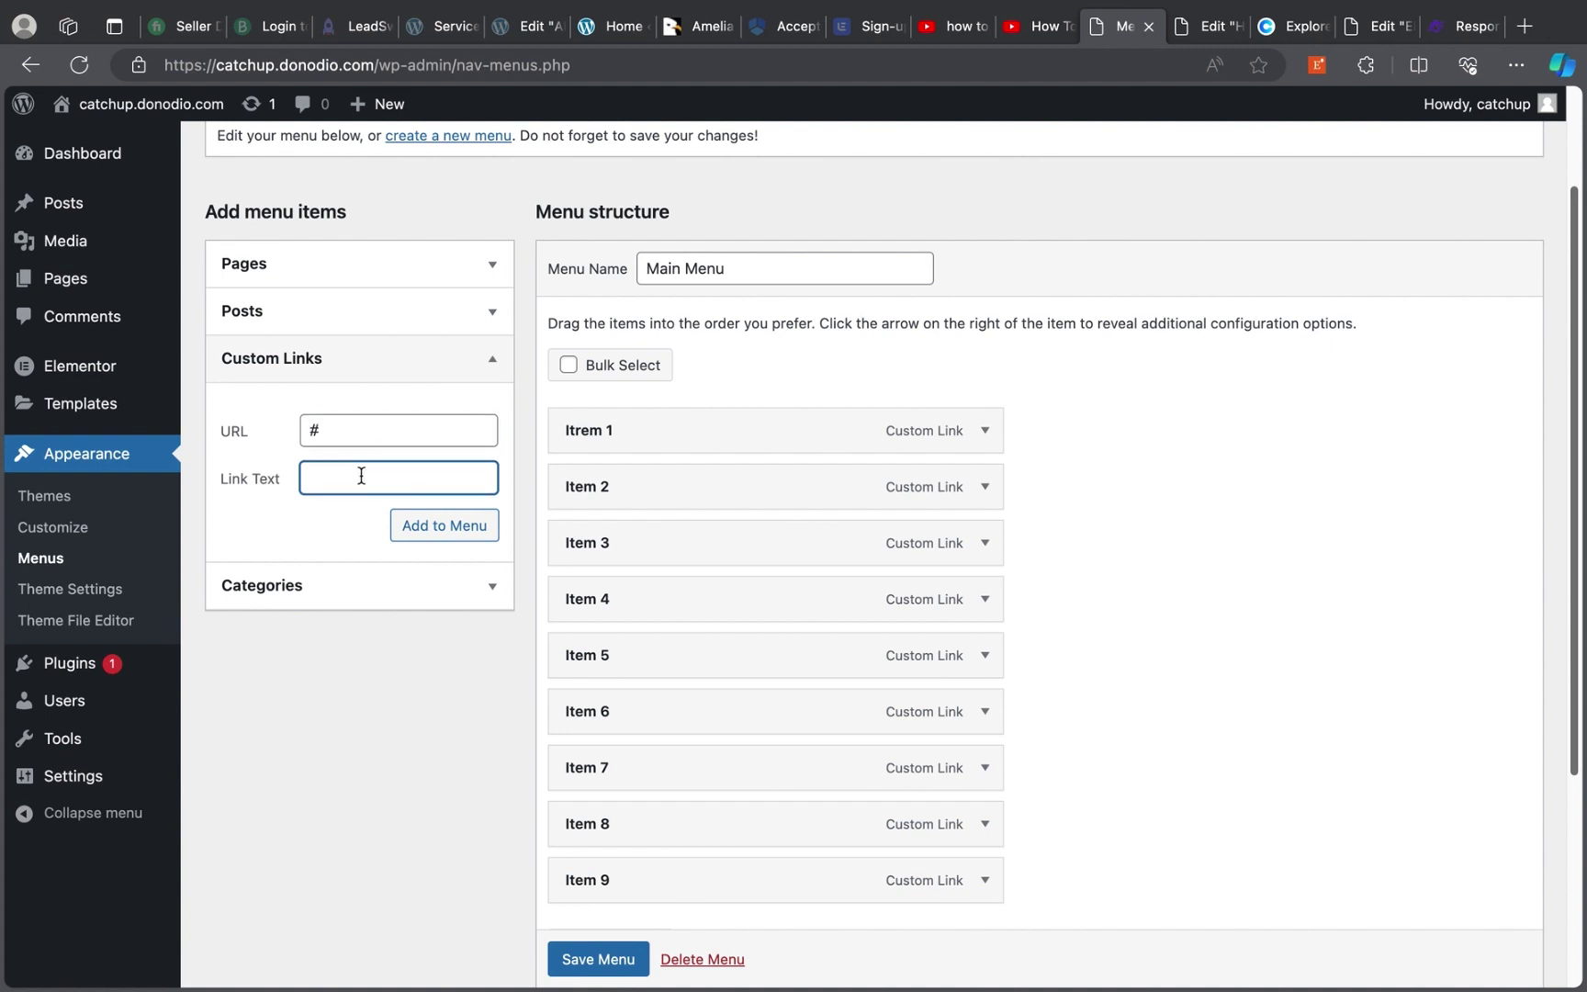
{"action": "type", "text": "Item 2"}
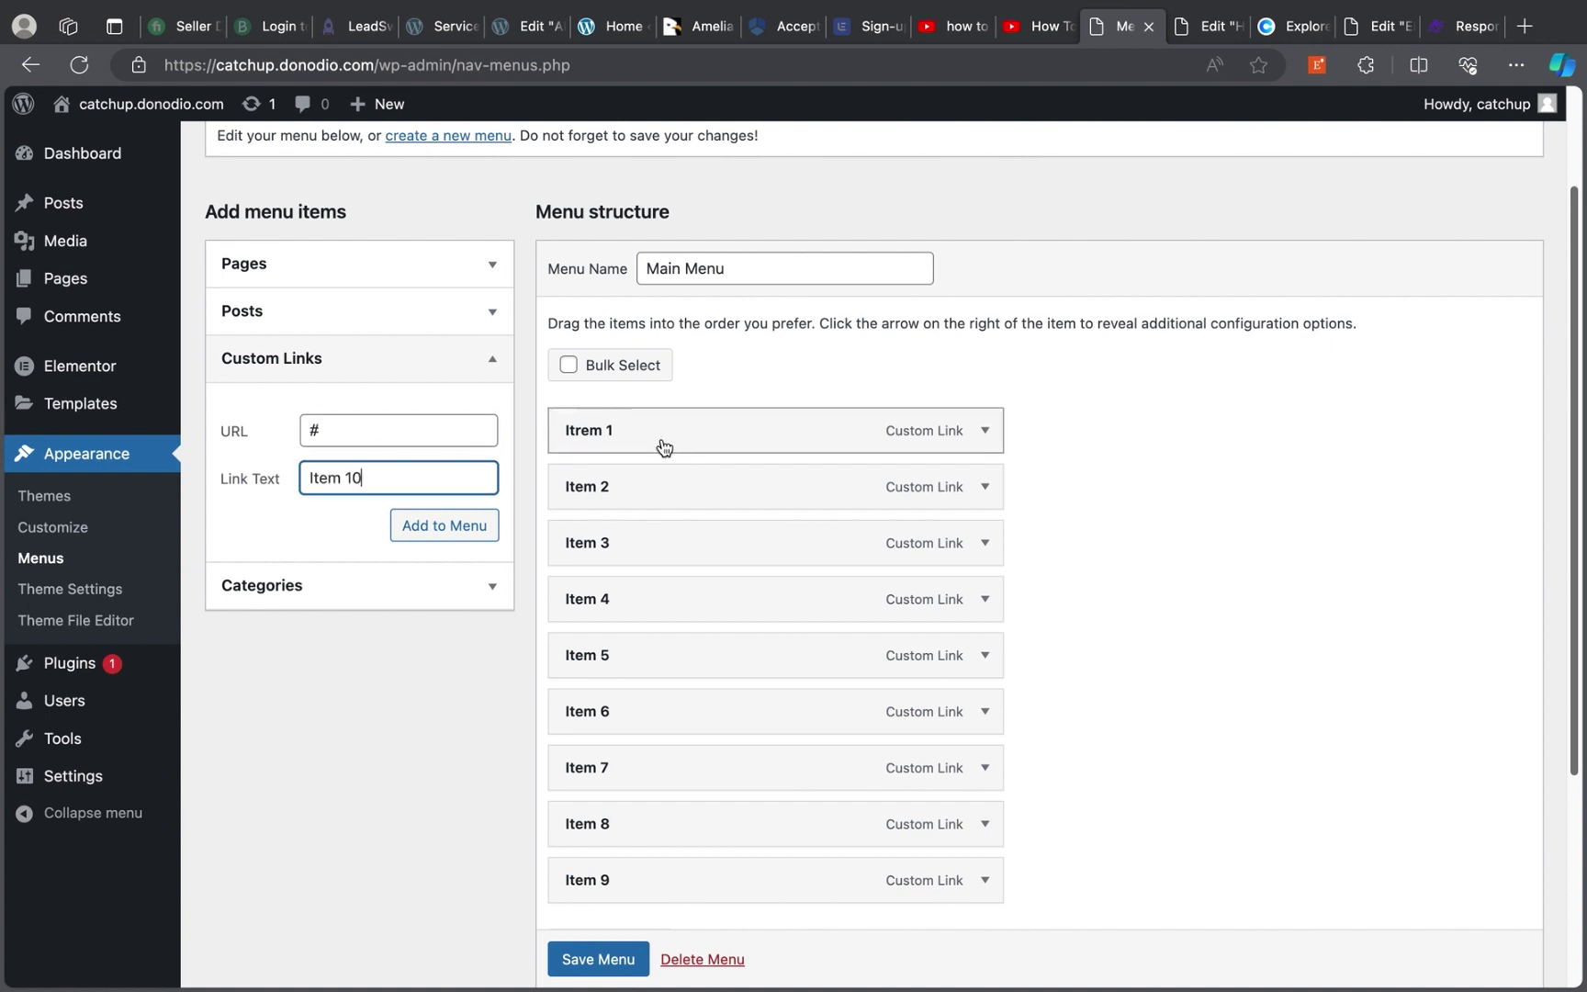
{"action": "key", "text": "Return"}
{"action": "scroll", "coordinate": [767, 496], "scroll_direction": "down", "scroll_amount": 5}
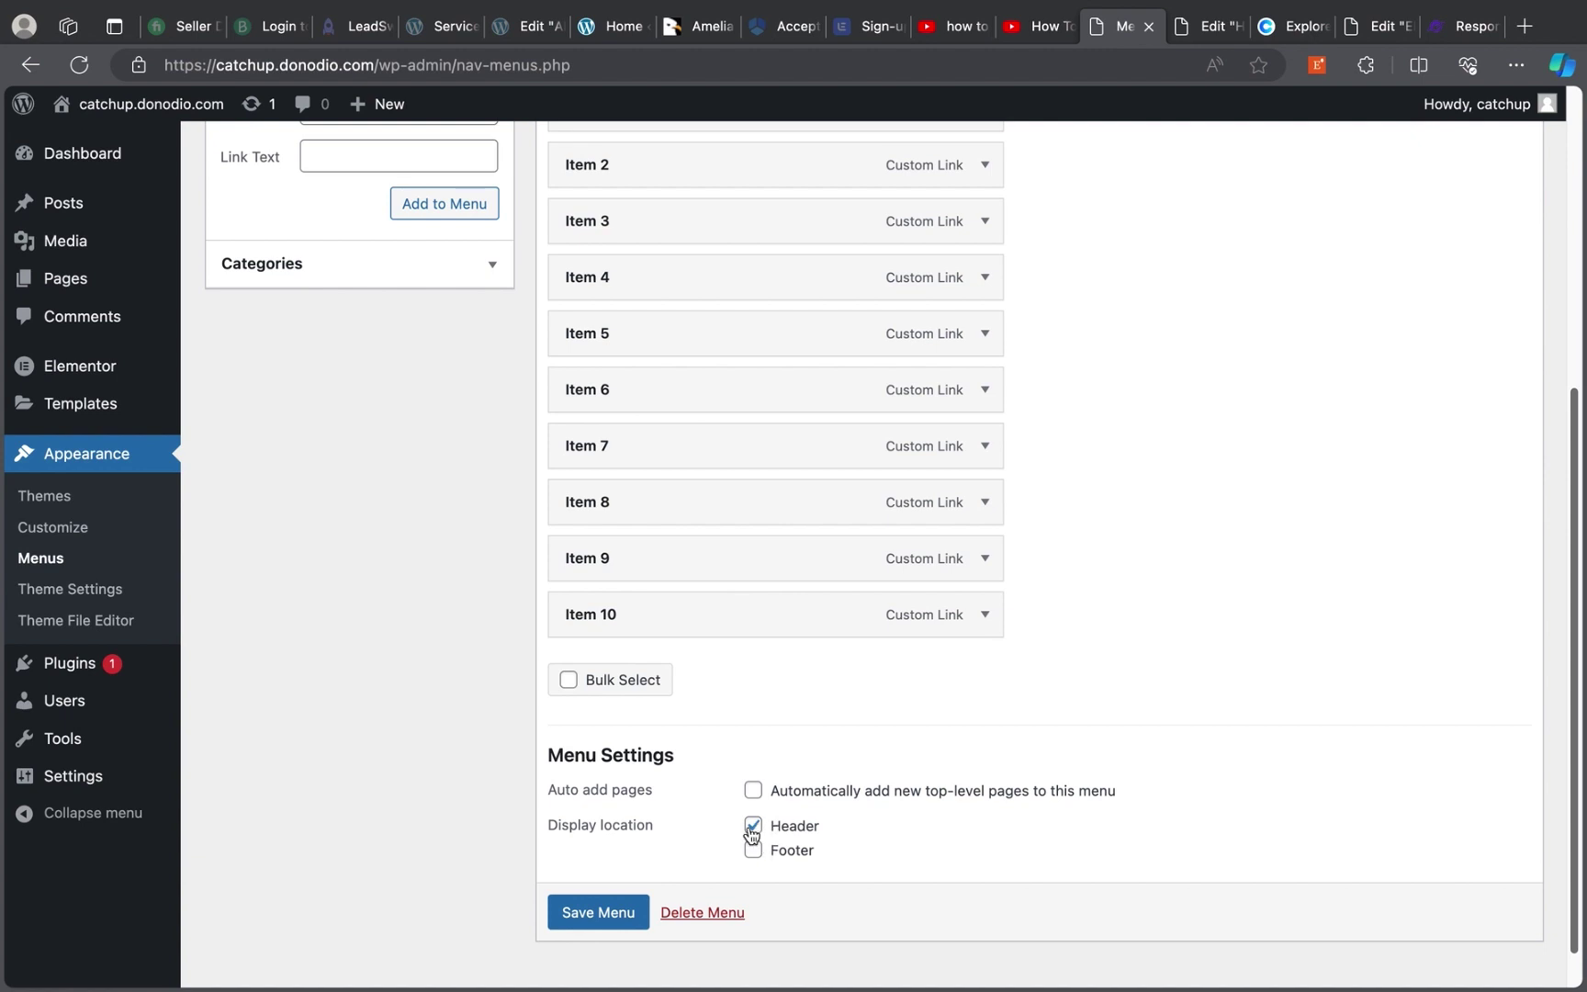
{"action": "left_click", "coordinate": [630, 913]}
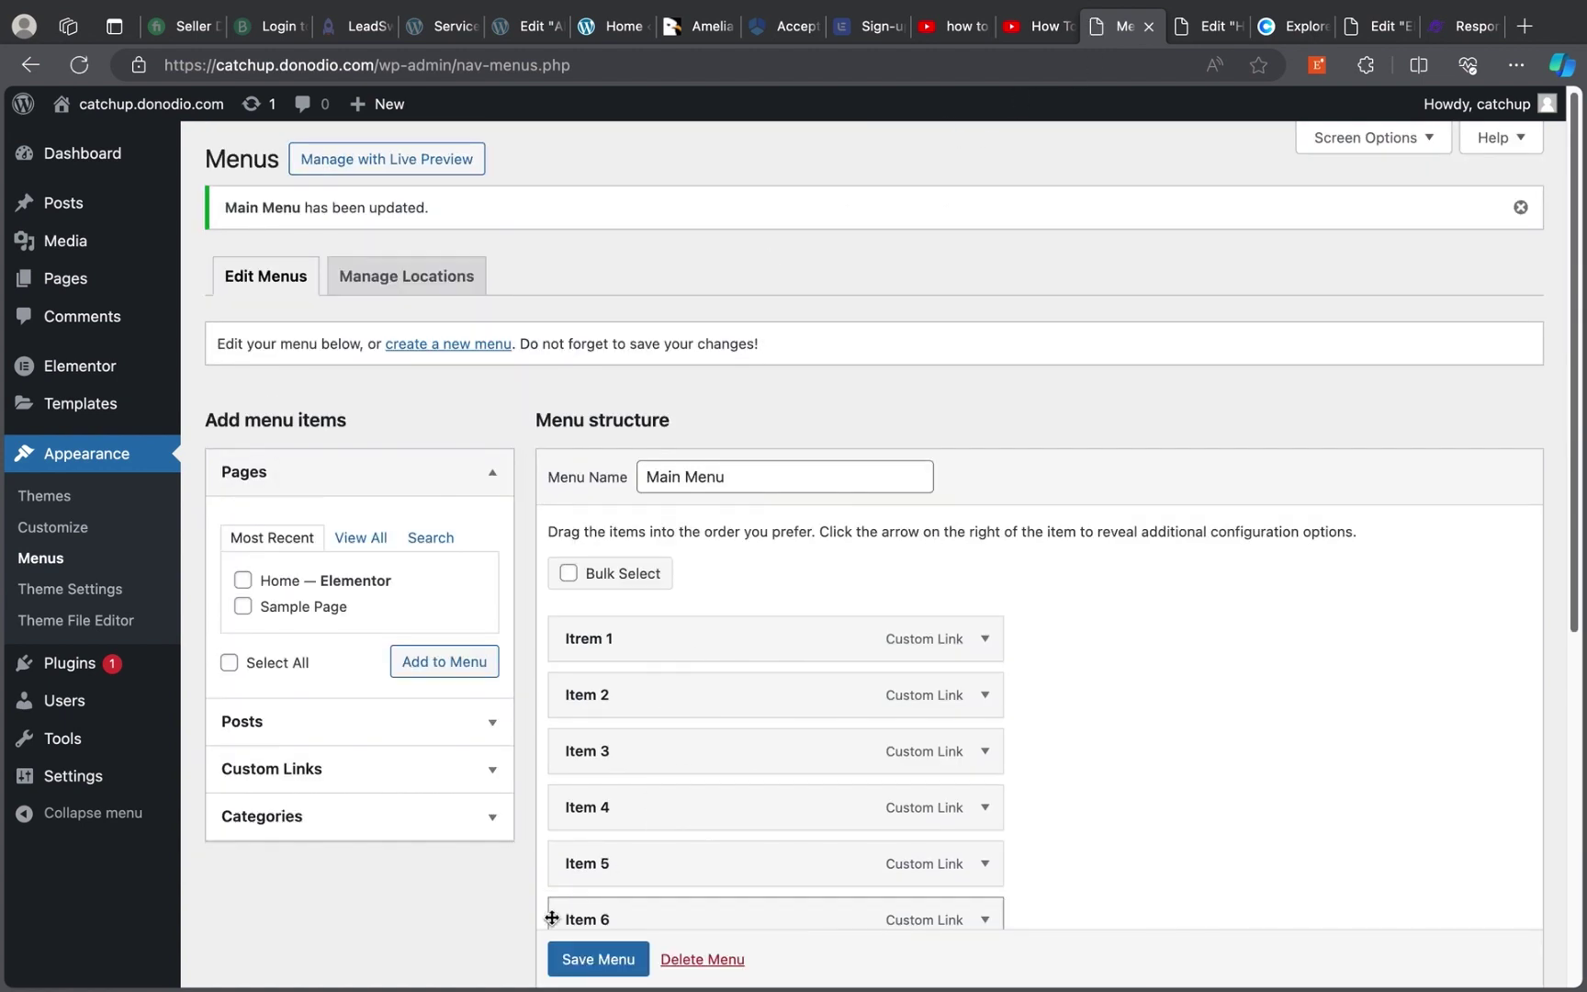
Save the menu again and view the active Hello Elementor theme's details
{"action": "scroll", "coordinate": [610, 918], "scroll_direction": "down", "scroll_amount": 1}
{"action": "left_click", "coordinate": [602, 958]}
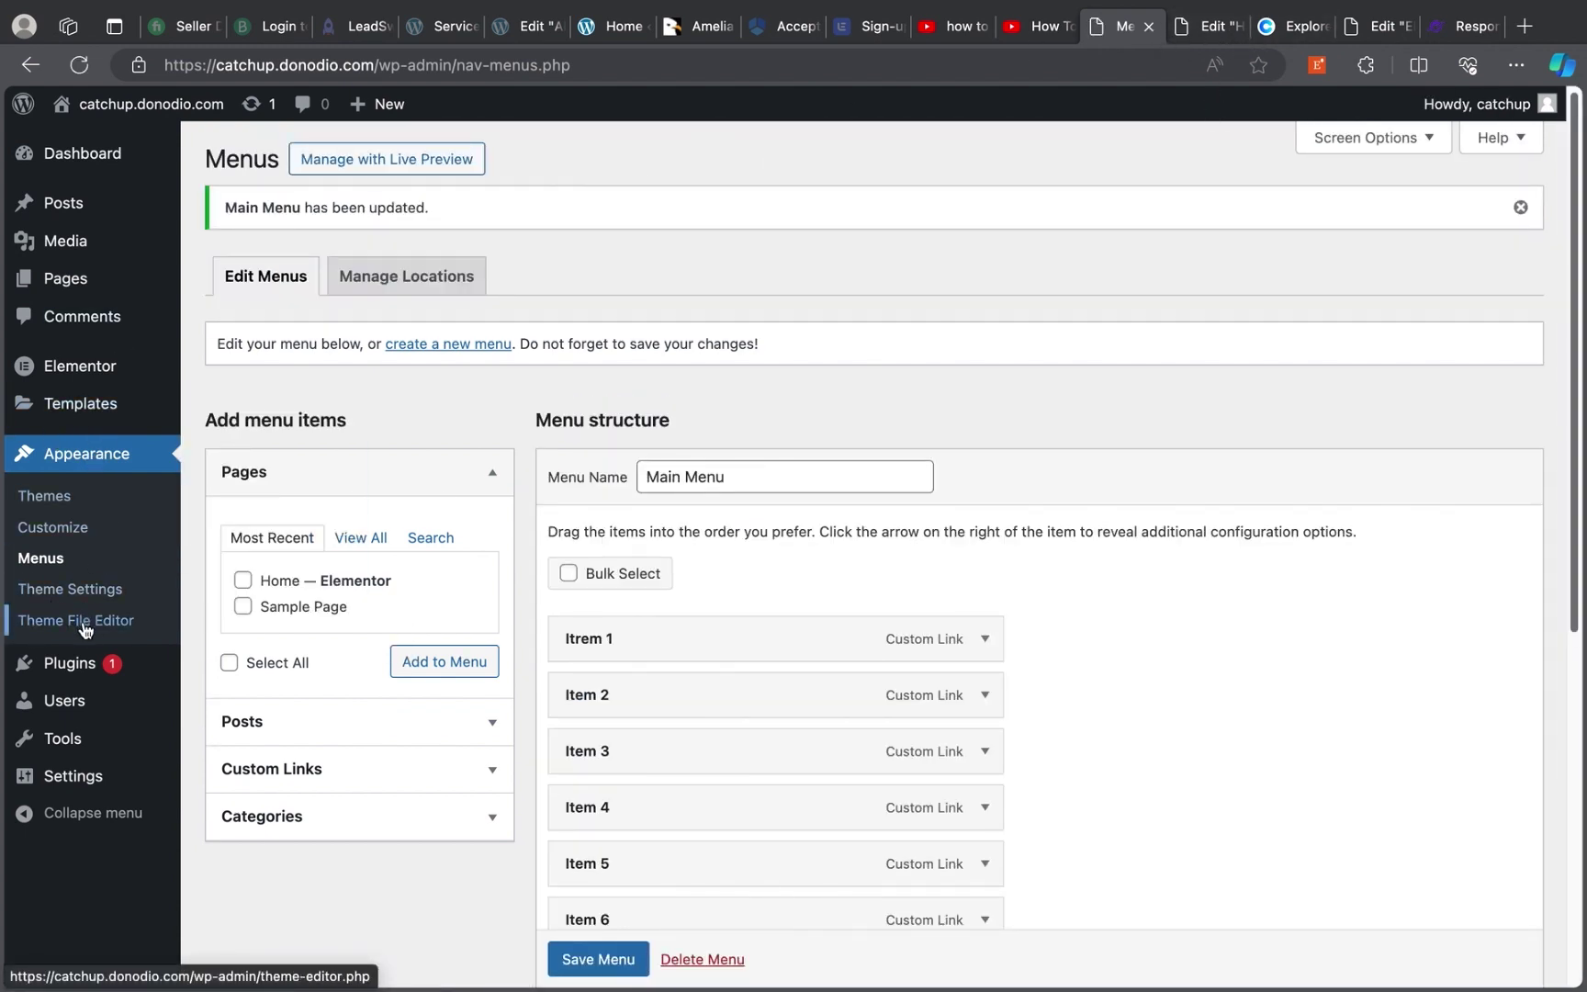
{"action": "left_click", "coordinate": [70, 503]}
{"action": "left_click", "coordinate": [395, 351]}
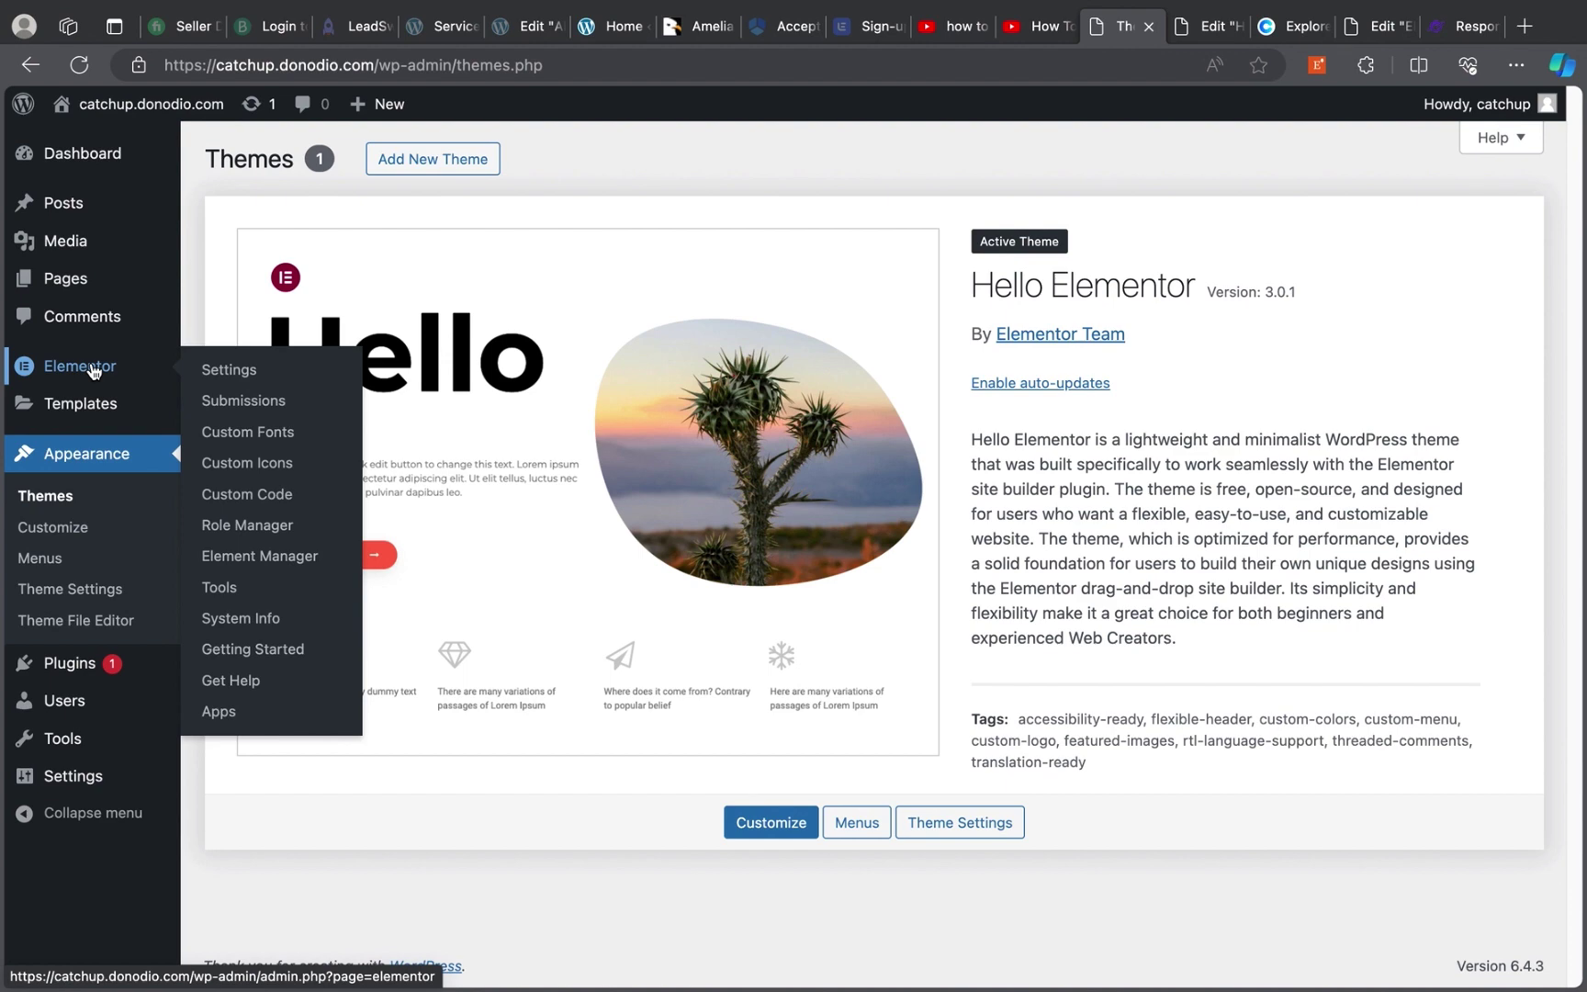
Set every Elementor experiment, including Menu, to Active in the Features settings
{"action": "left_click", "coordinate": [236, 372]}
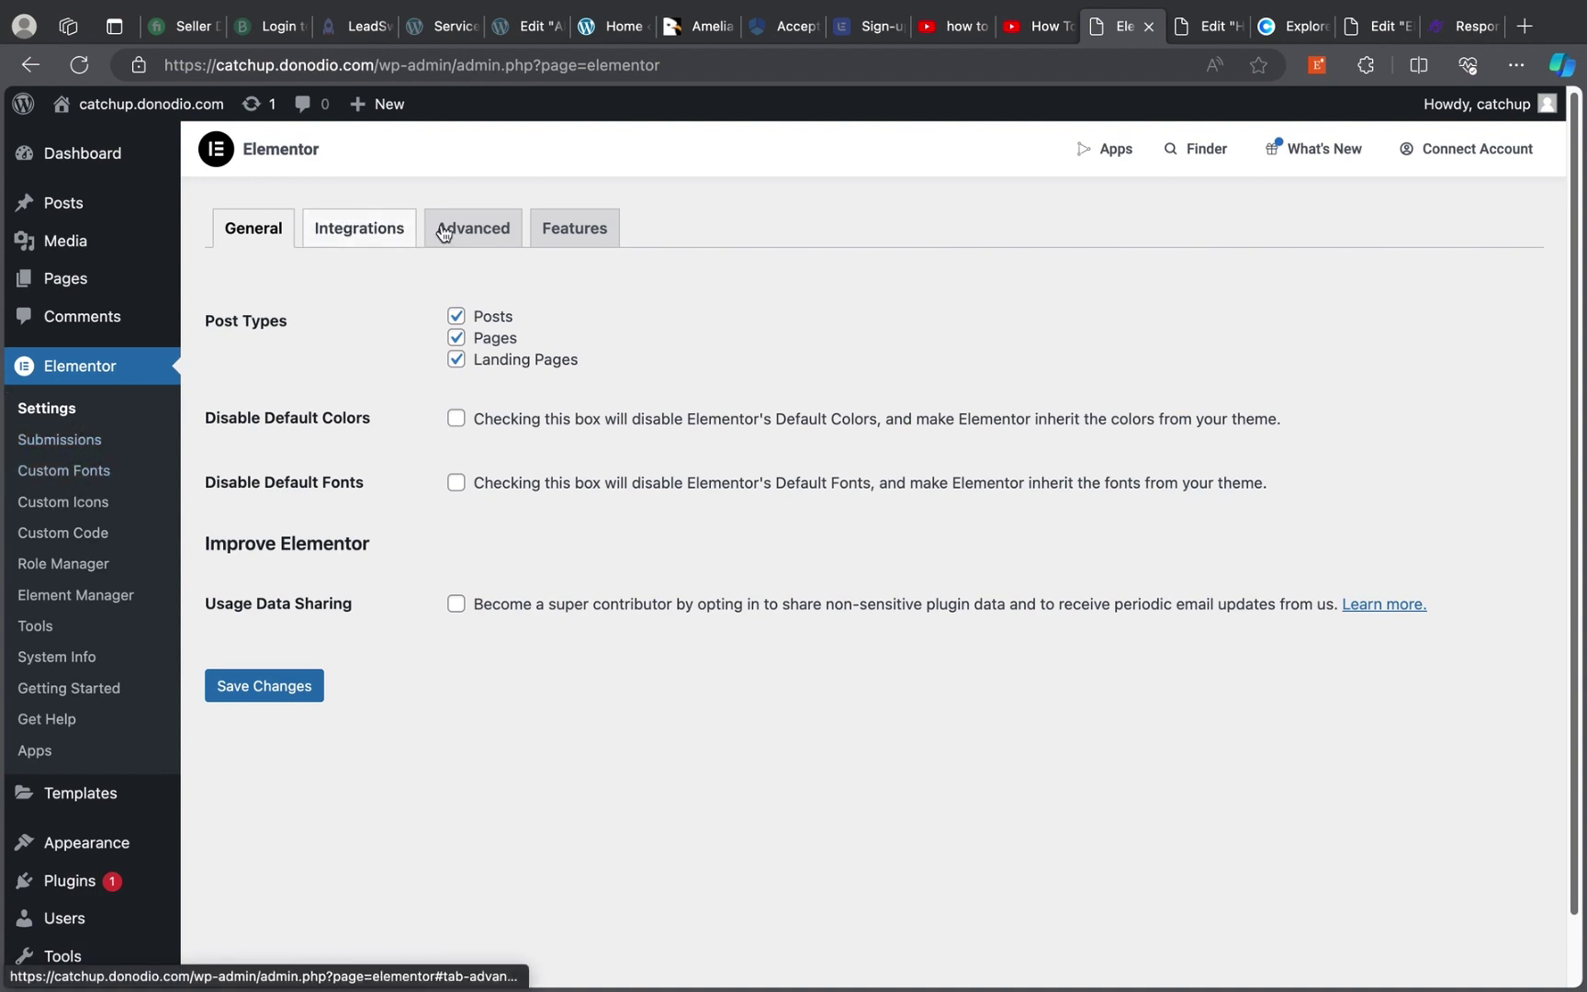
{"action": "left_click", "coordinate": [582, 235]}
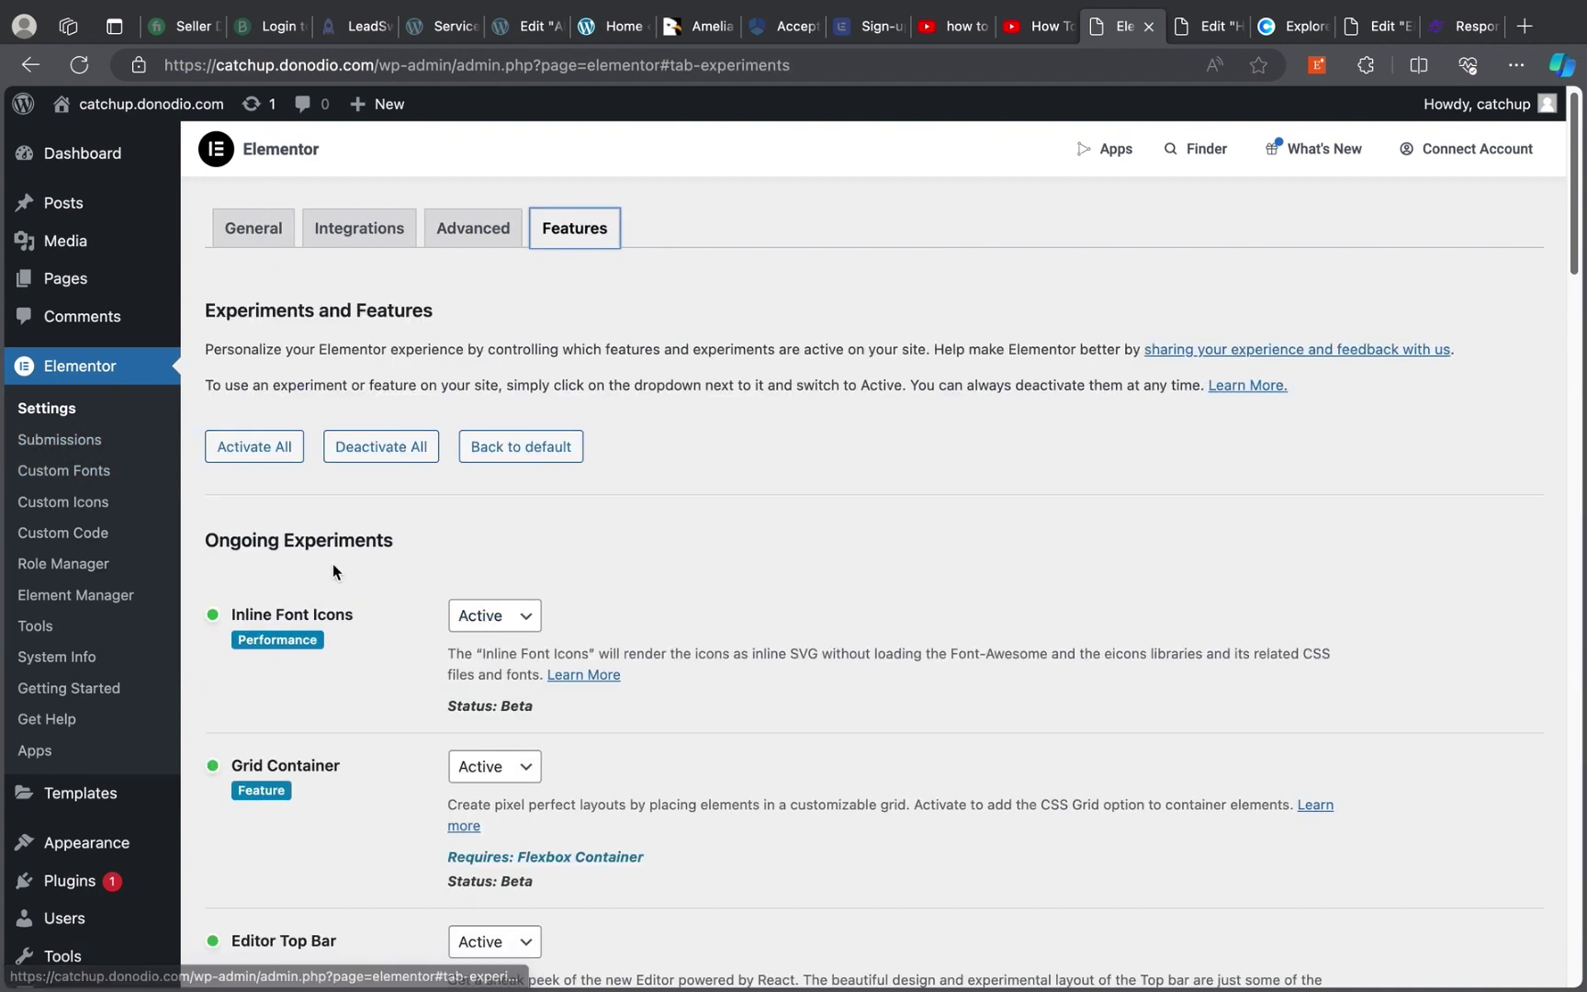
{"action": "scroll", "coordinate": [350, 512], "scroll_direction": "down", "scroll_amount": 7}
{"action": "scroll", "coordinate": [330, 588], "scroll_direction": "down", "scroll_amount": 5}
{"action": "scroll", "coordinate": [376, 675], "scroll_direction": "down", "scroll_amount": 5}
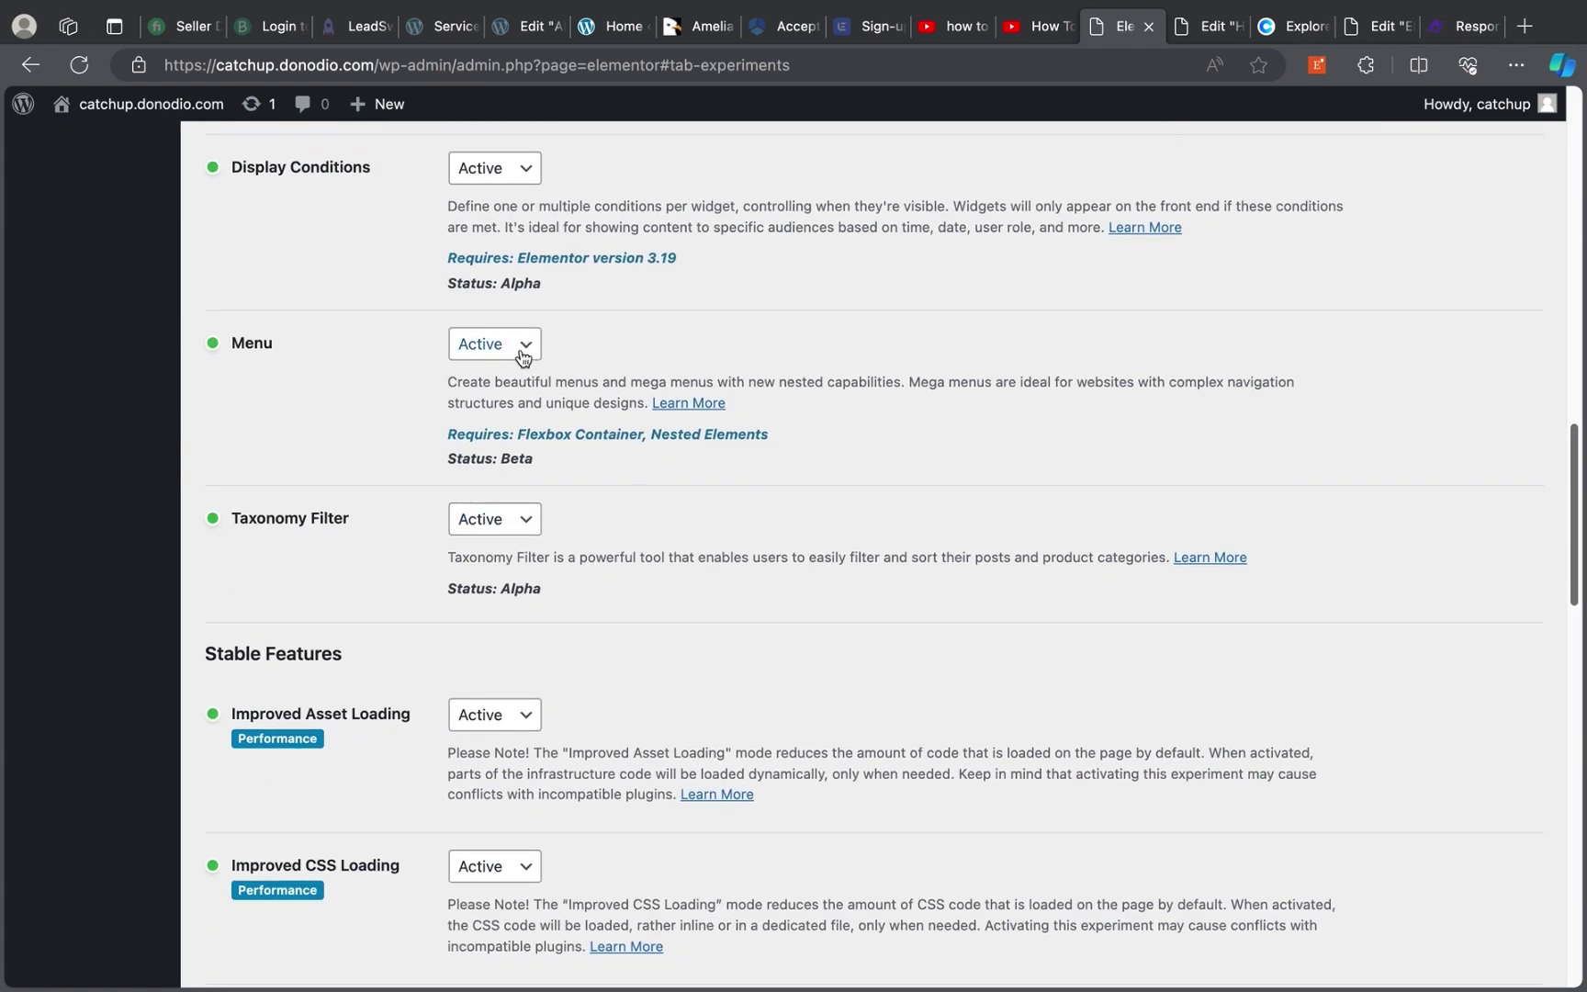
{"action": "scroll", "coordinate": [407, 509], "scroll_direction": "up", "scroll_amount": 20}
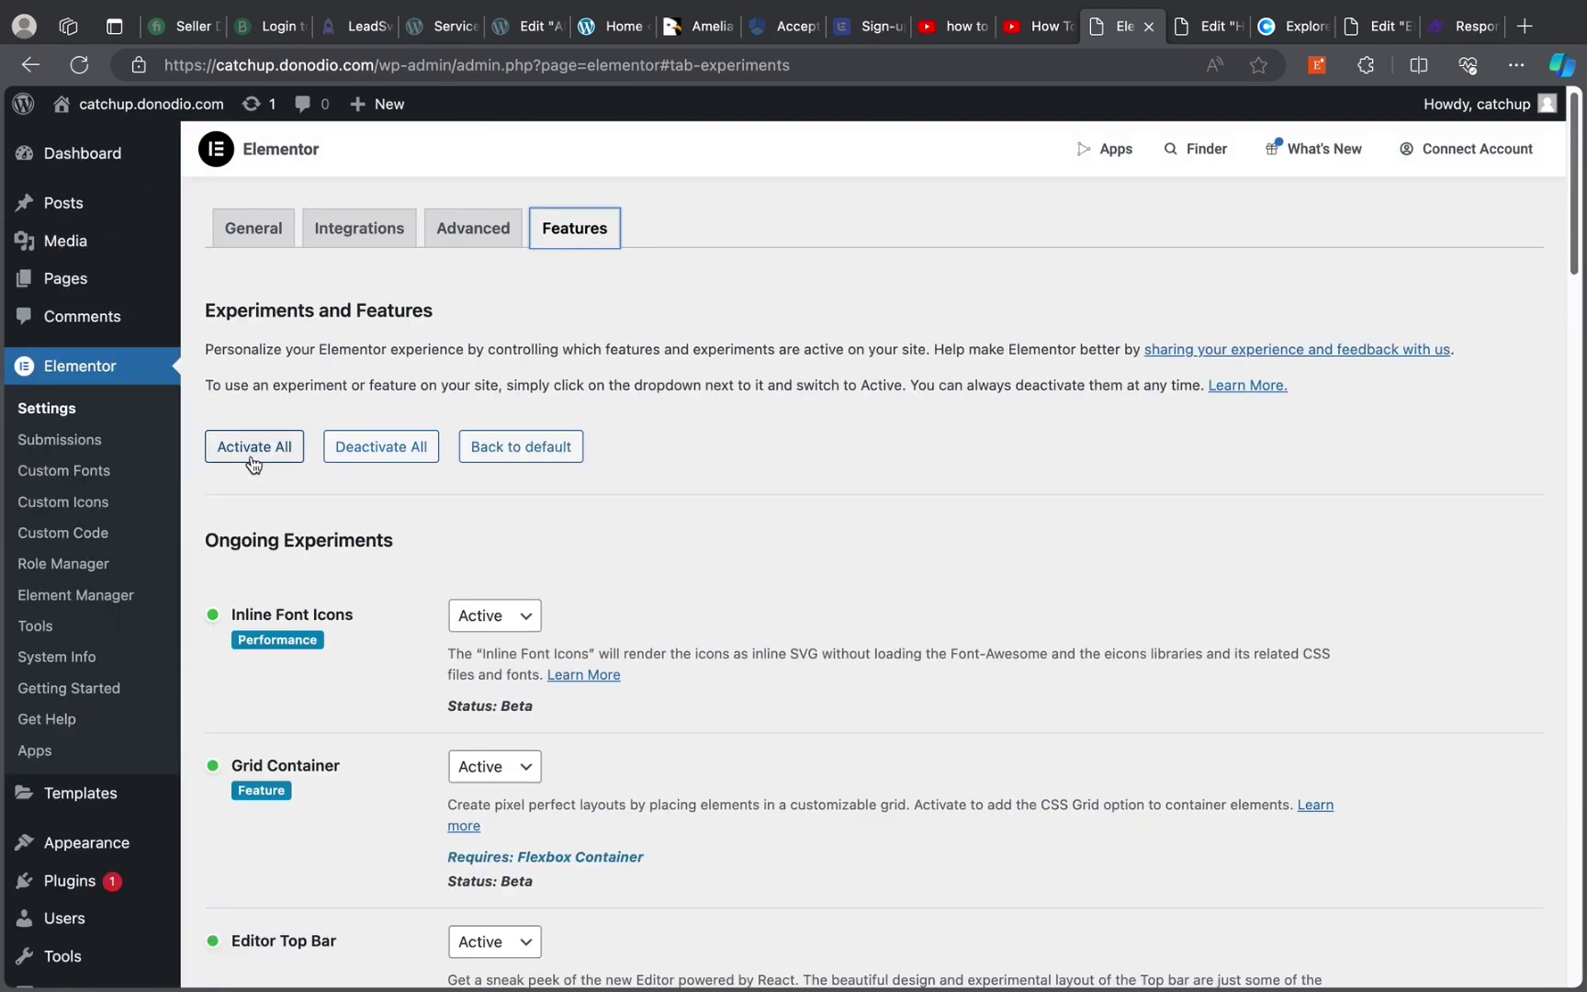
{"action": "left_click", "coordinate": [256, 457]}
Return to the top of the page and bring up the link options for visiting the site
{"action": "scroll", "coordinate": [315, 574], "scroll_direction": "down", "scroll_amount": 20}
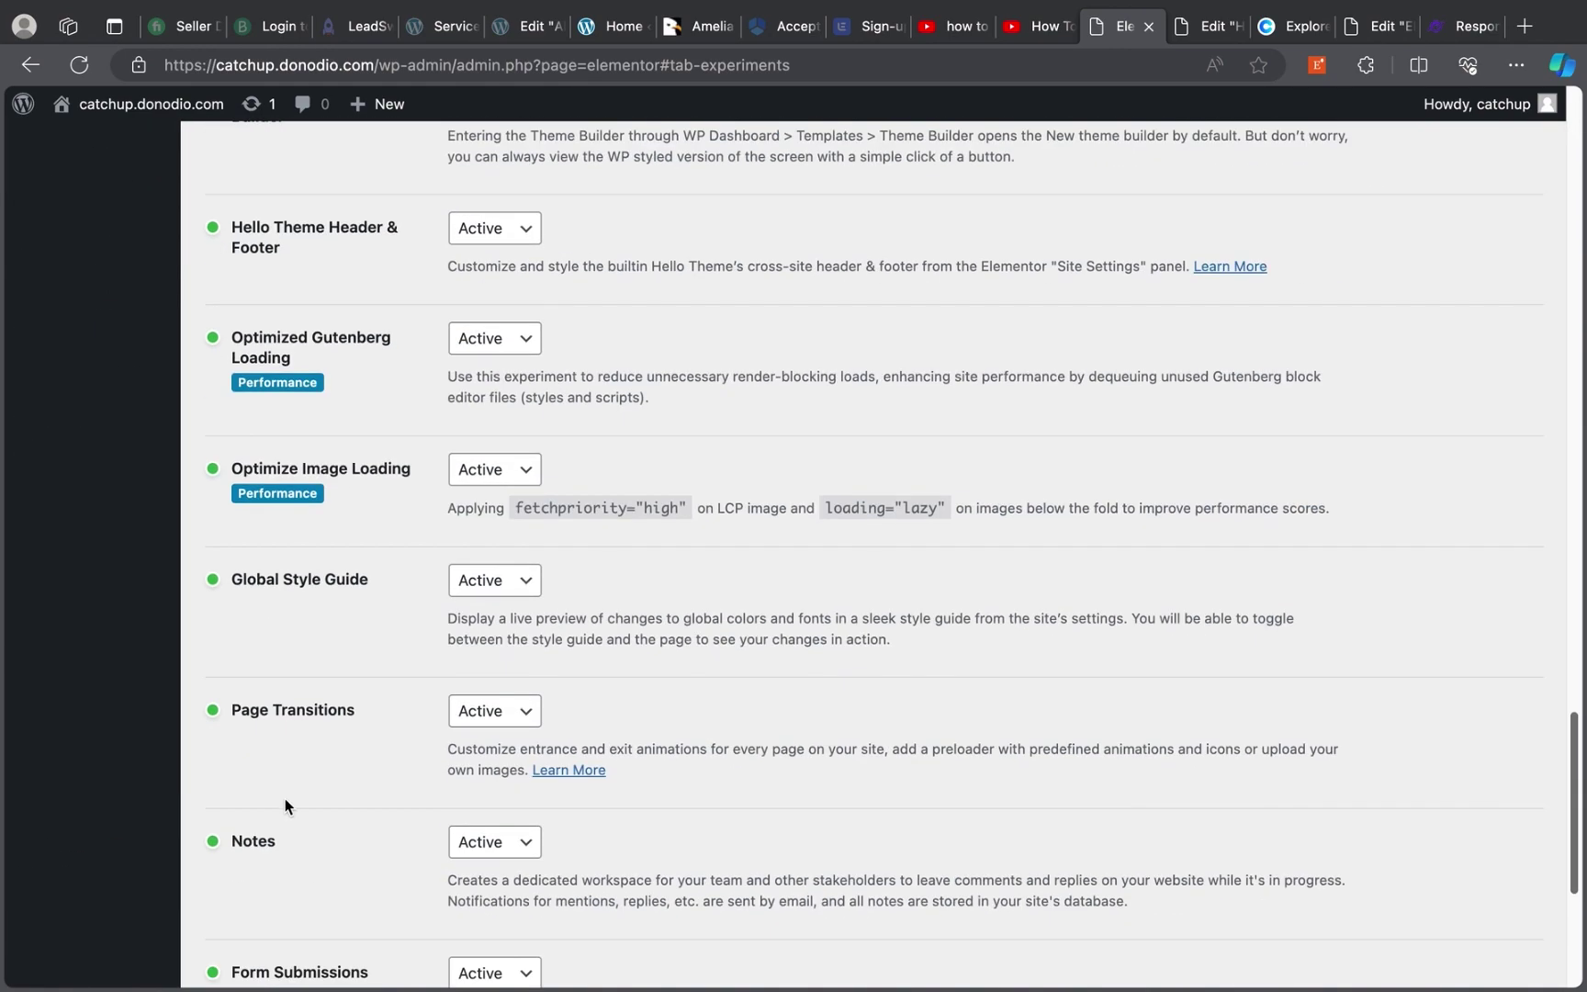
{"action": "scroll", "coordinate": [156, 472], "scroll_direction": "up", "scroll_amount": 20}
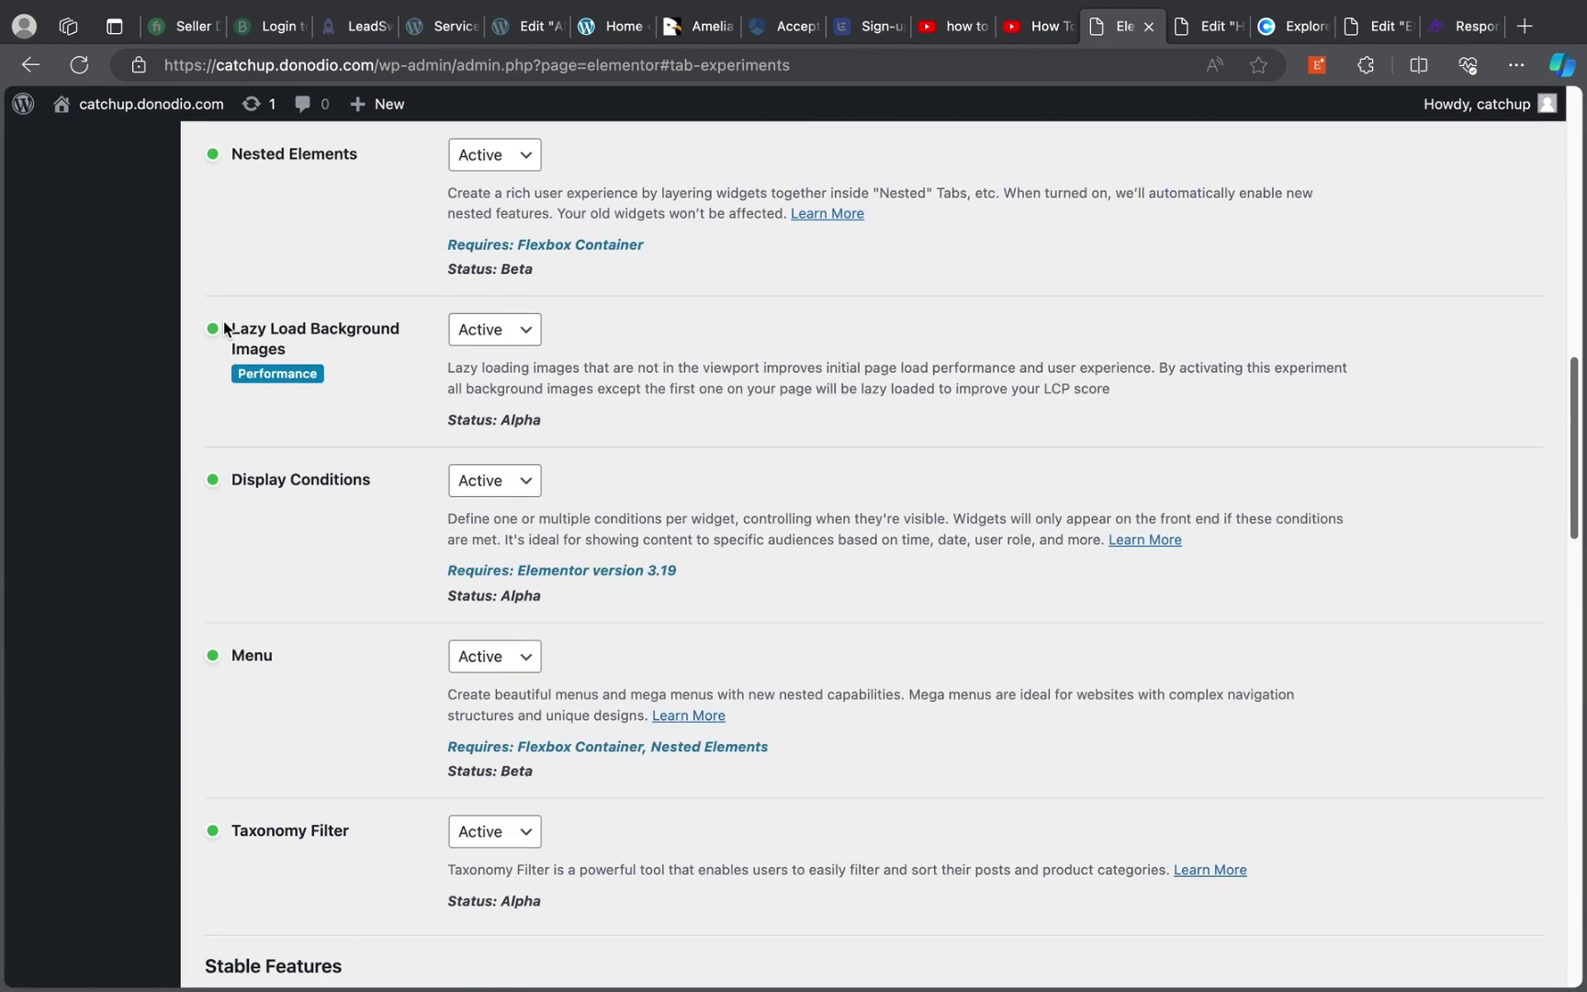
{"action": "scroll", "coordinate": [177, 154], "scroll_direction": "up", "scroll_amount": 3}
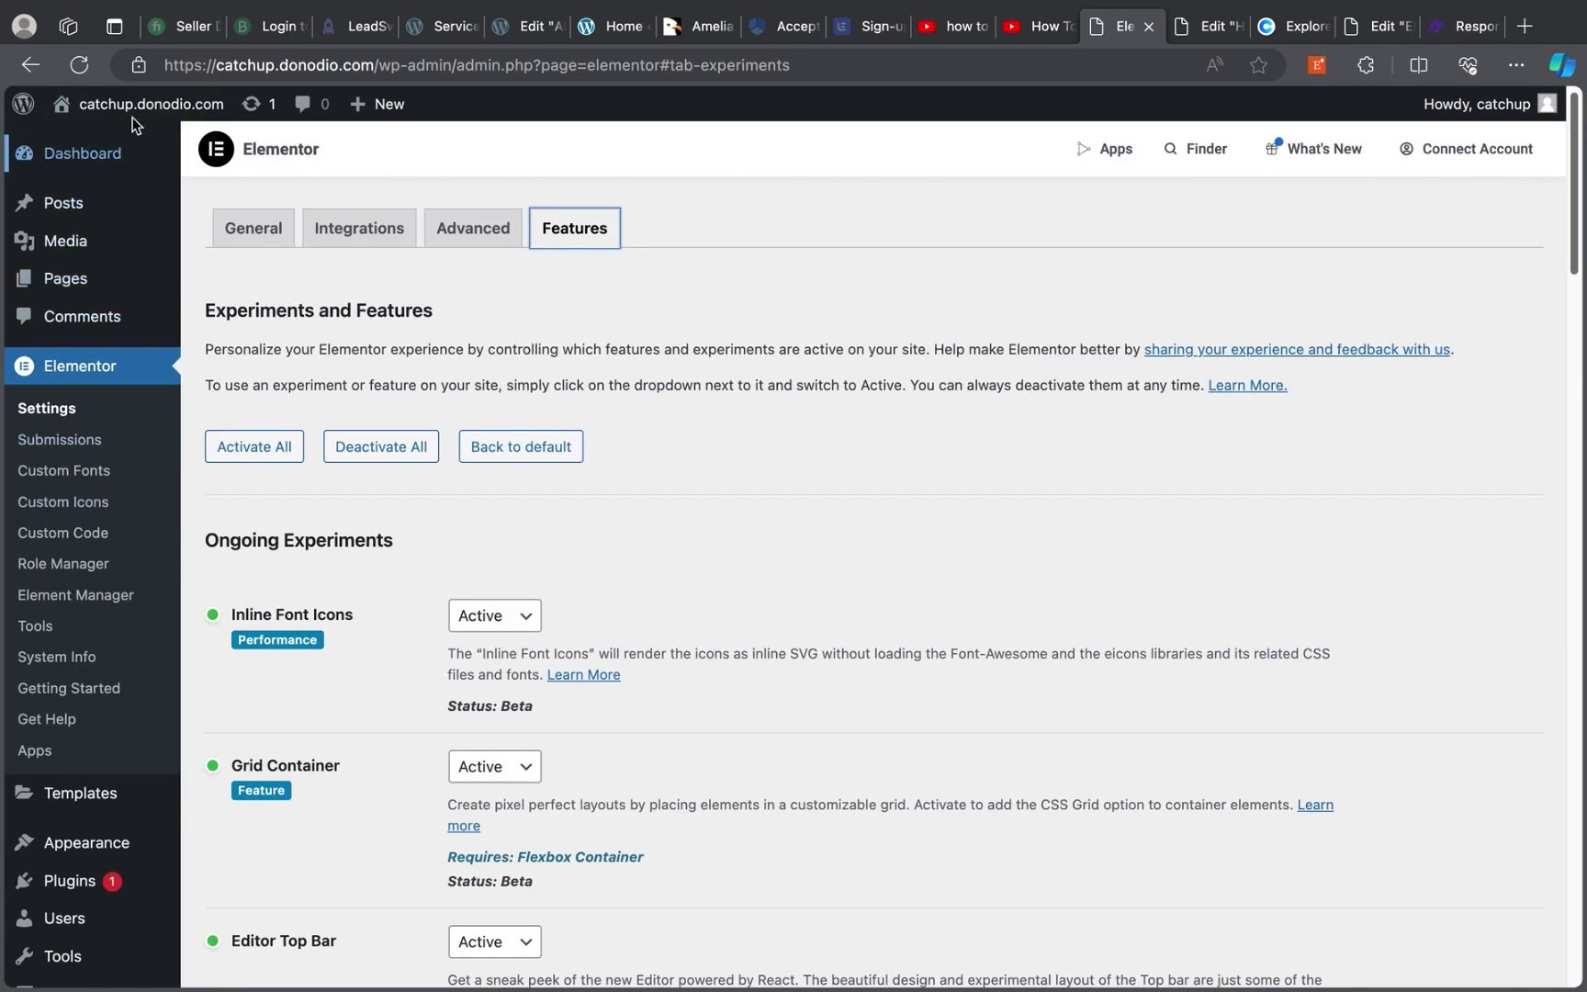
{"action": "mouse_move", "coordinate": [116, 104]}
{"action": "right_click", "coordinate": [150, 144]}
View the live site in a new tab showing the new header menu, then return
{"action": "left_click", "coordinate": [145, 169]}
{"action": "left_click", "coordinate": [1154, 37]}
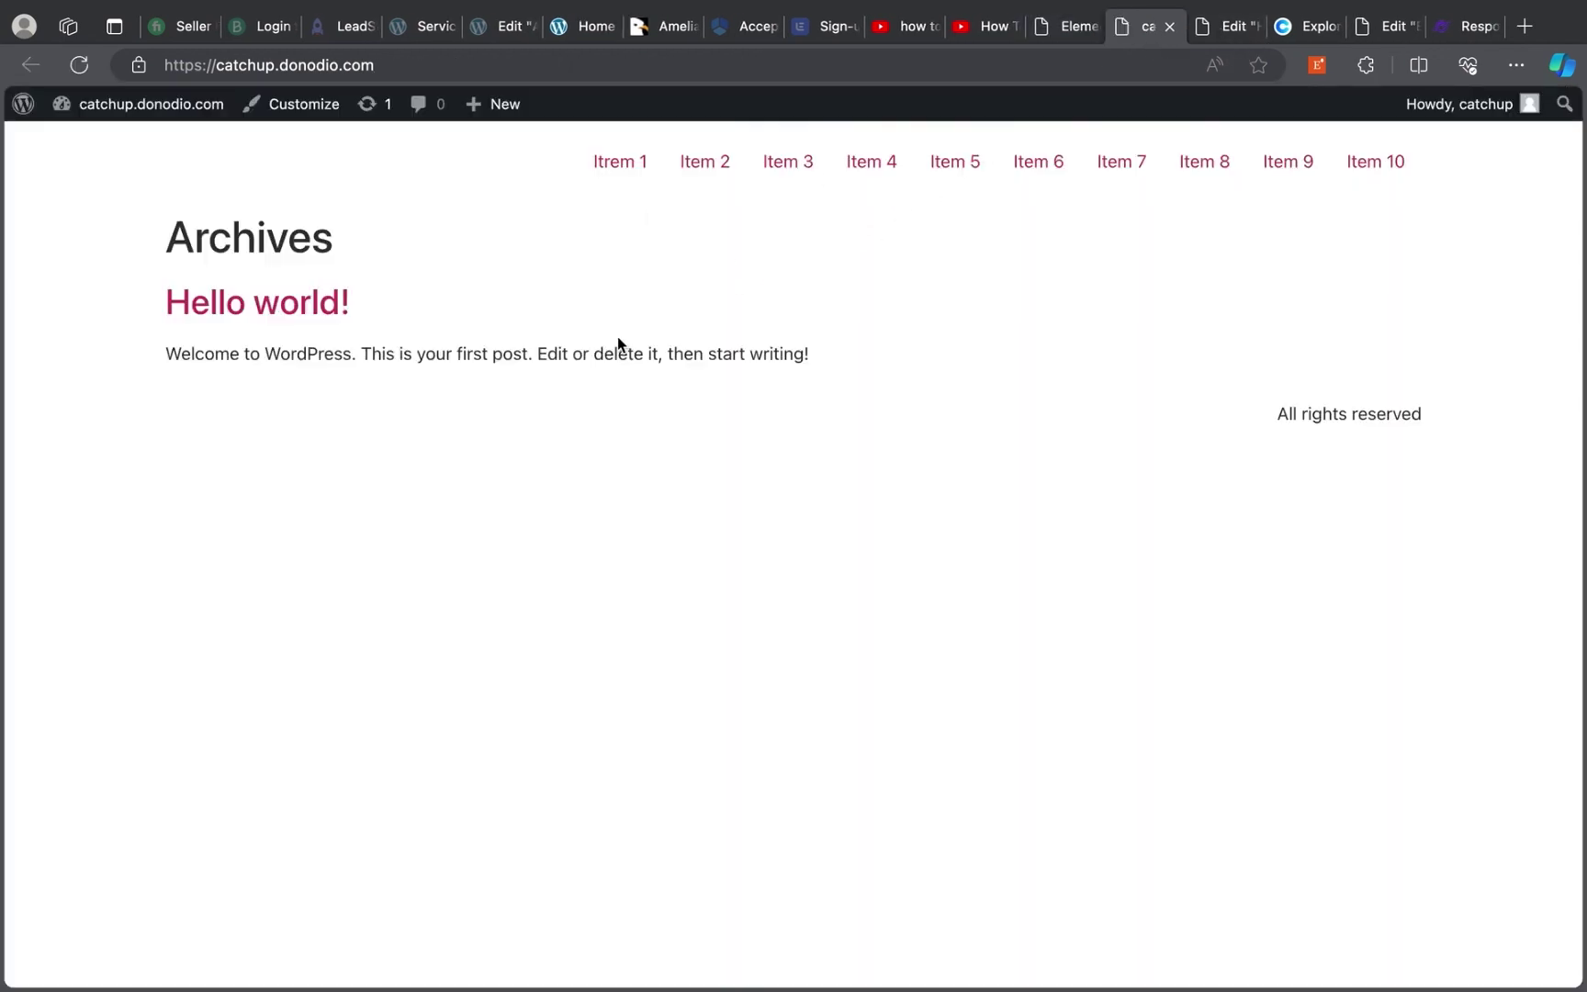
{"action": "left_click", "coordinate": [1066, 37]}
Scroll through Elementor's Features settings toward the Templates menu in the sidebar
{"action": "scroll", "coordinate": [64, 631], "scroll_direction": "down", "scroll_amount": 6}
{"action": "scroll", "coordinate": [42, 537], "scroll_direction": "up", "scroll_amount": 5}
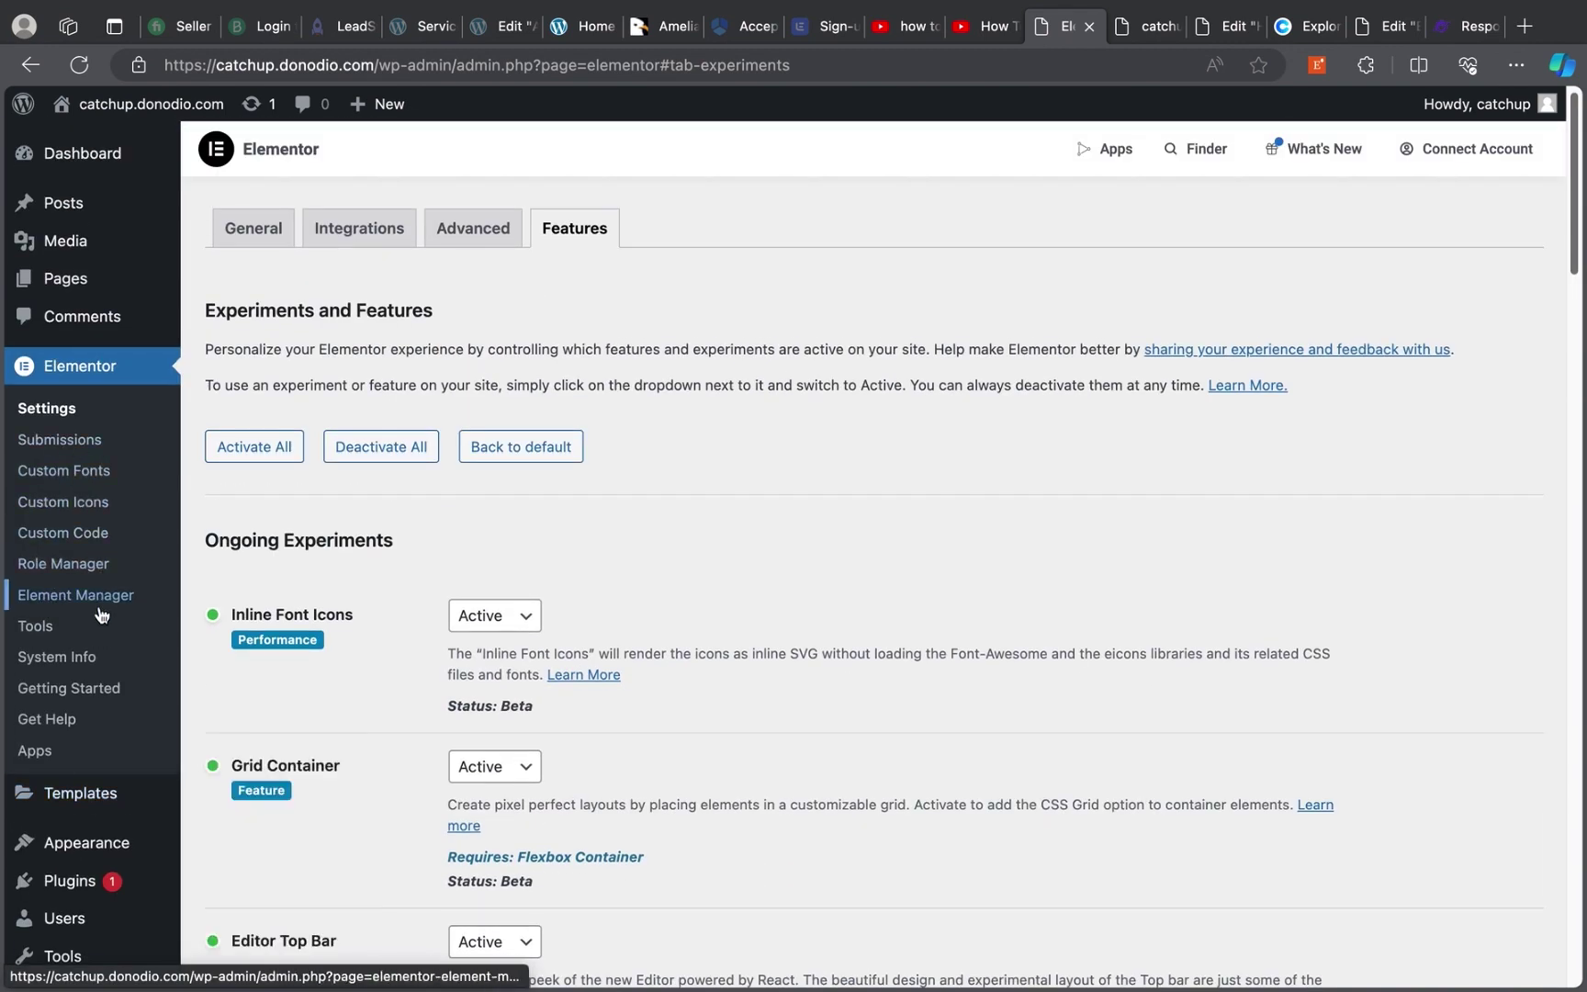
{"action": "scroll", "coordinate": [91, 473], "scroll_direction": "down", "scroll_amount": 1}
{"action": "scroll", "coordinate": [89, 473], "scroll_direction": "down", "scroll_amount": 3}
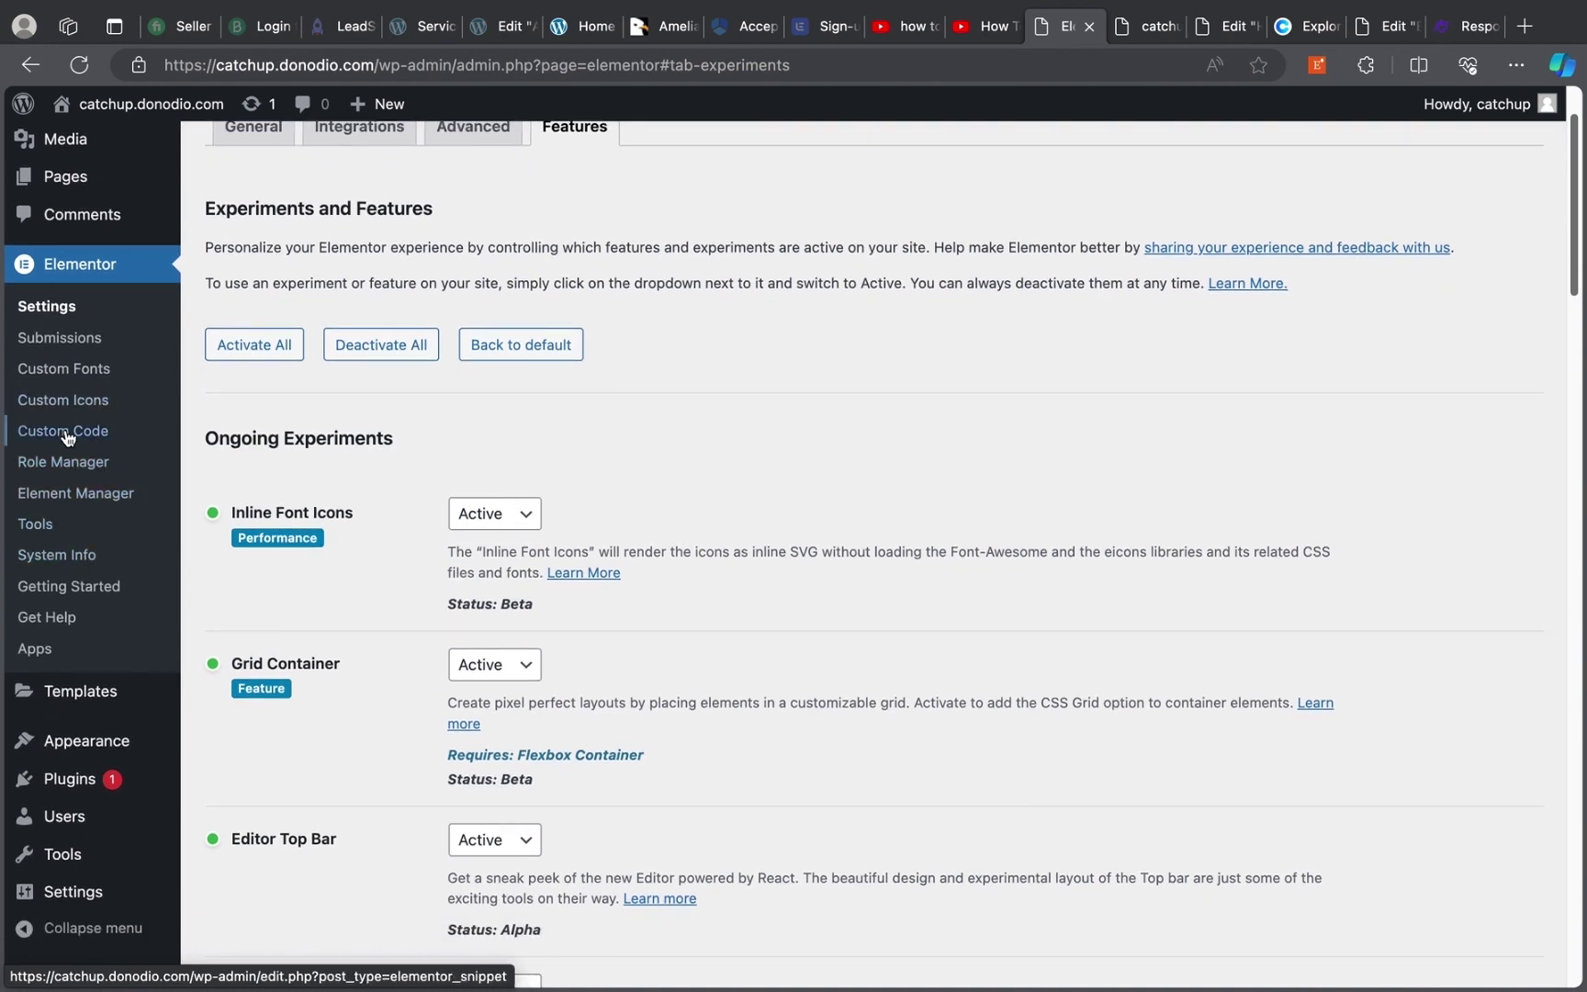
{"action": "scroll", "coordinate": [57, 684], "scroll_direction": "down", "scroll_amount": 2}
{"action": "mouse_move", "coordinate": [64, 661]}
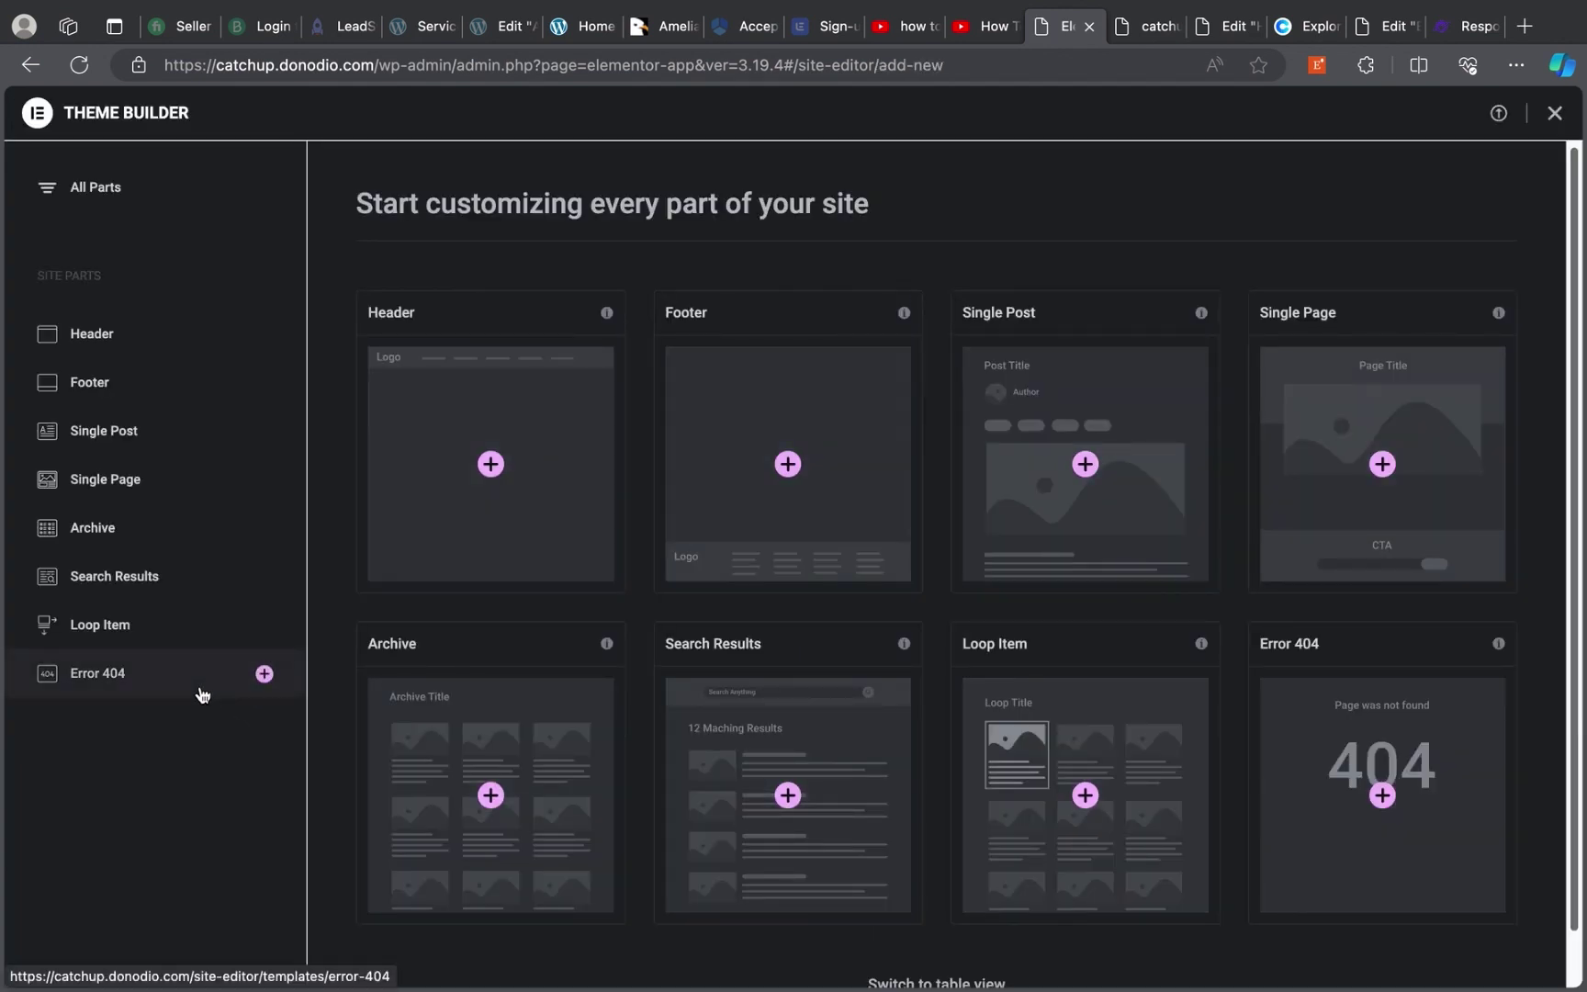
Create a new Header template and drop a WordPress Menu widget, found via widget search, onto its canvas
{"action": "right_click", "coordinate": [202, 693]}
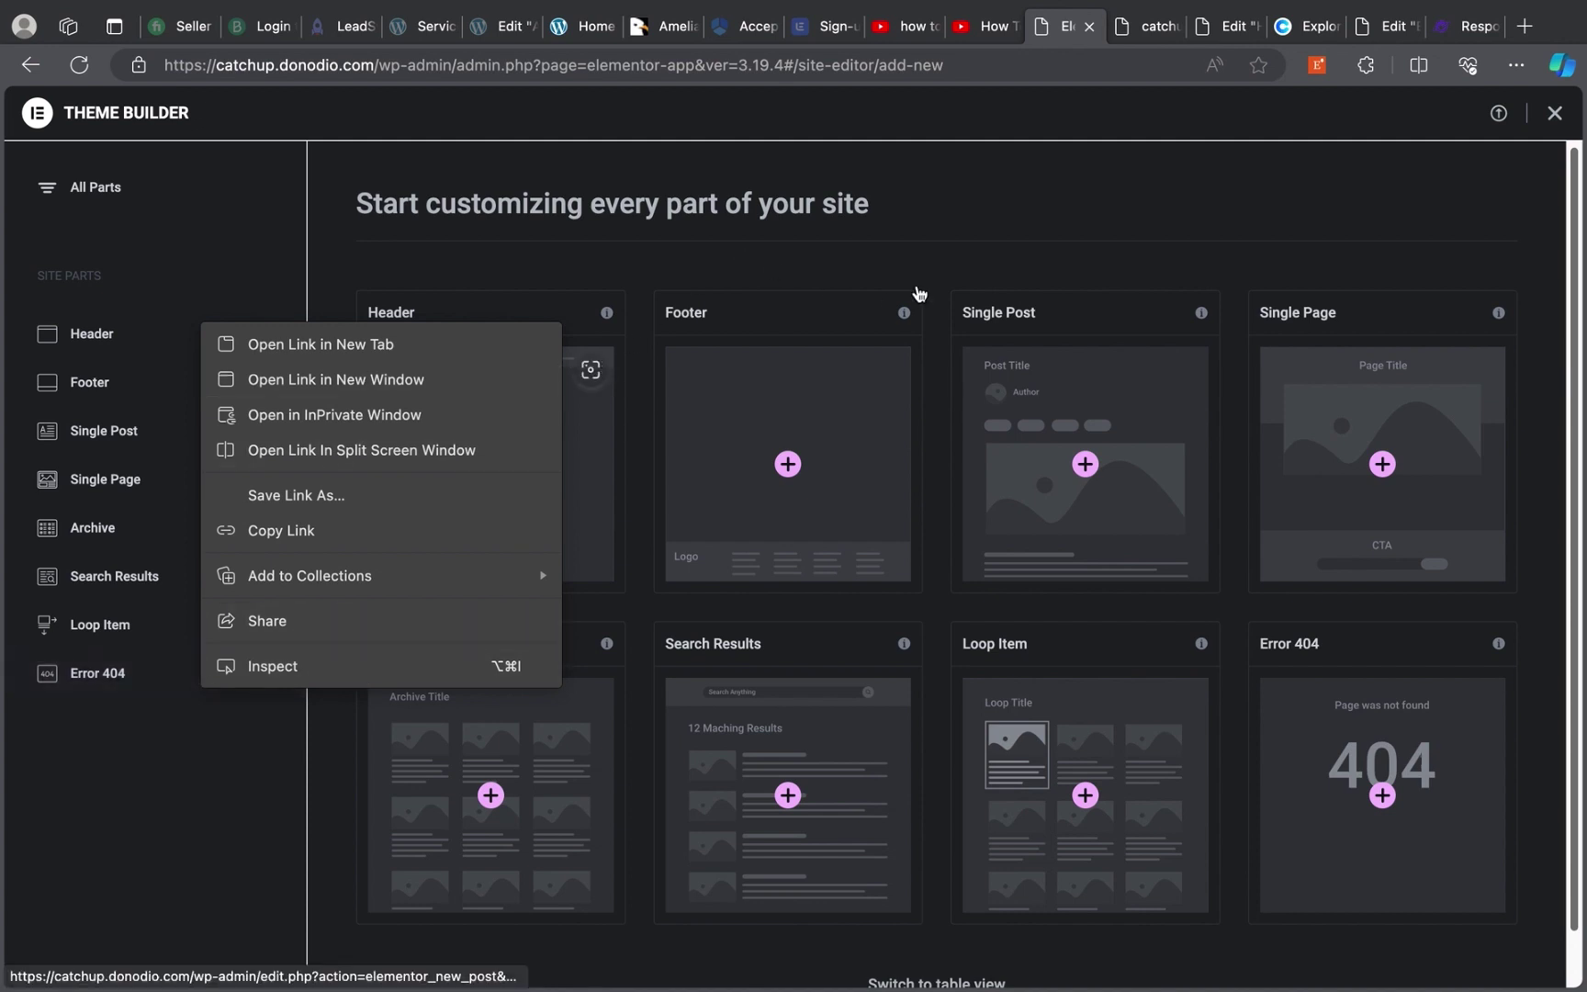
{"action": "left_click", "coordinate": [1112, 189]}
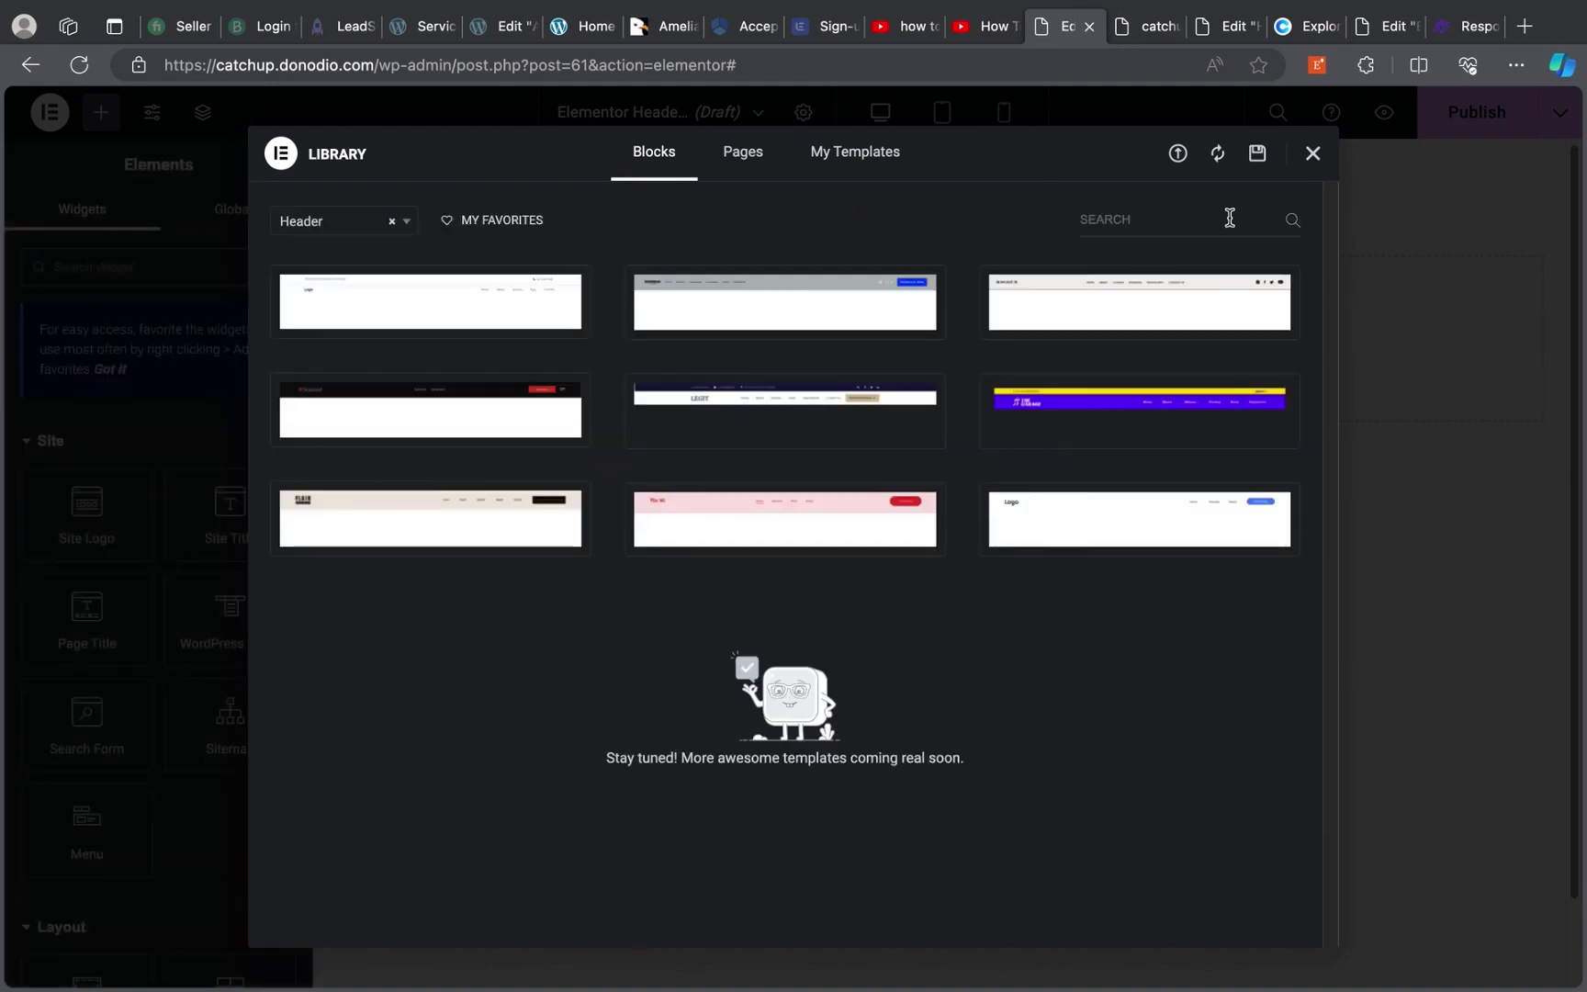
{"action": "left_click", "coordinate": [1315, 154]}
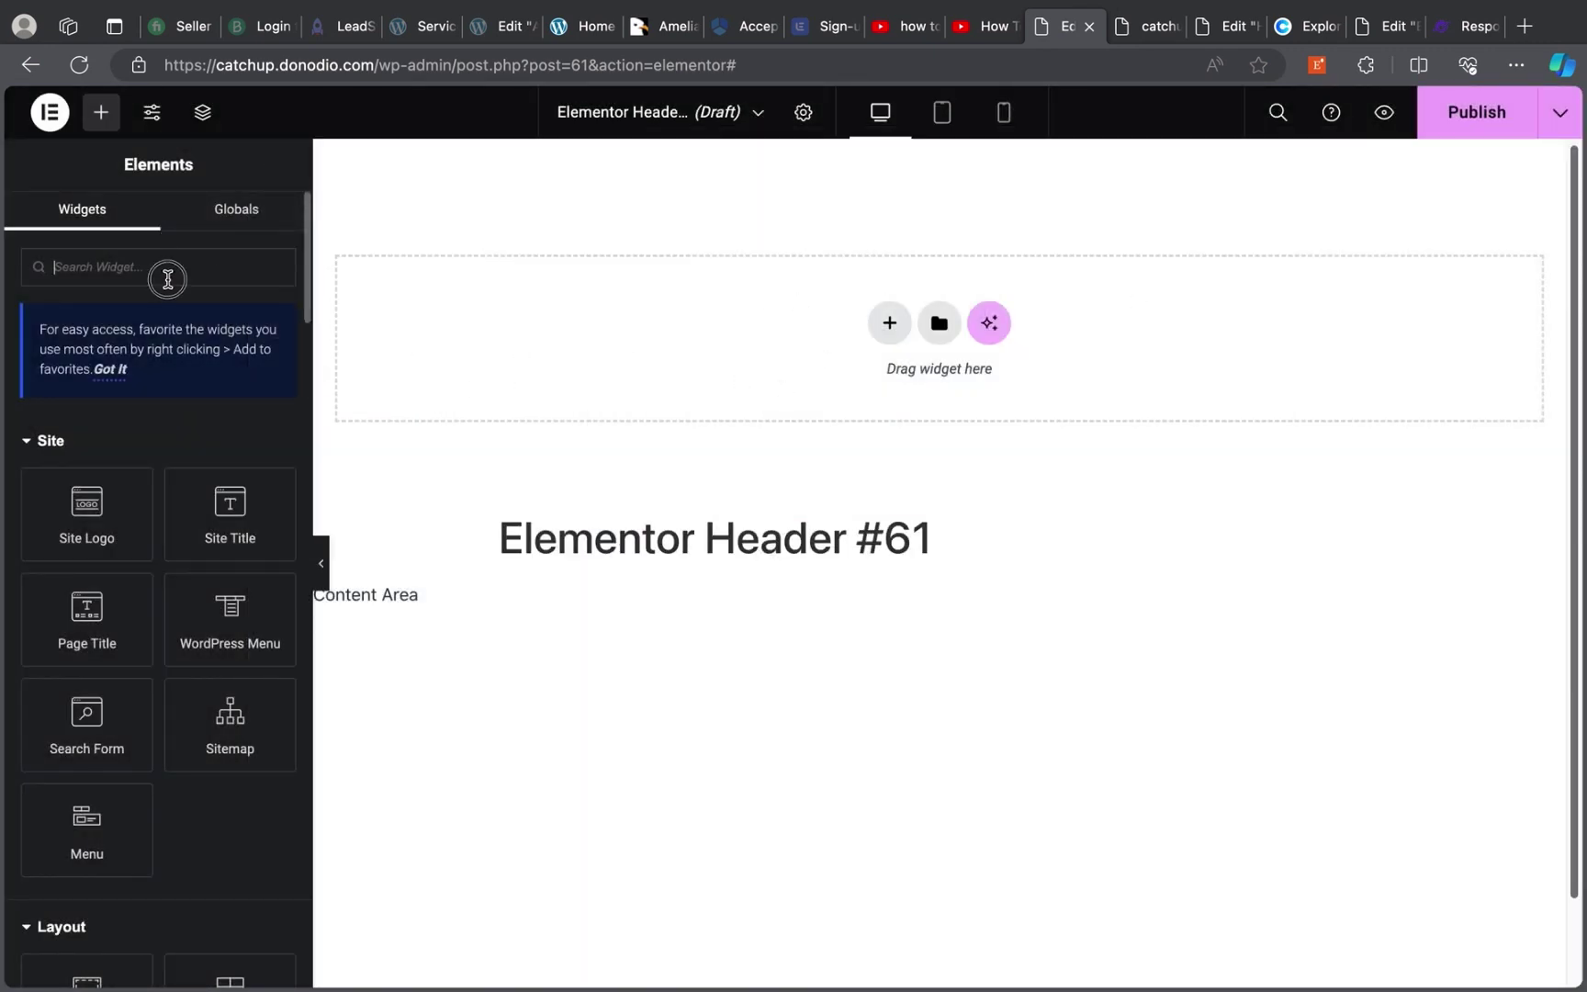
{"action": "left_click", "coordinate": [168, 278]}
{"action": "type", "text": "r"}
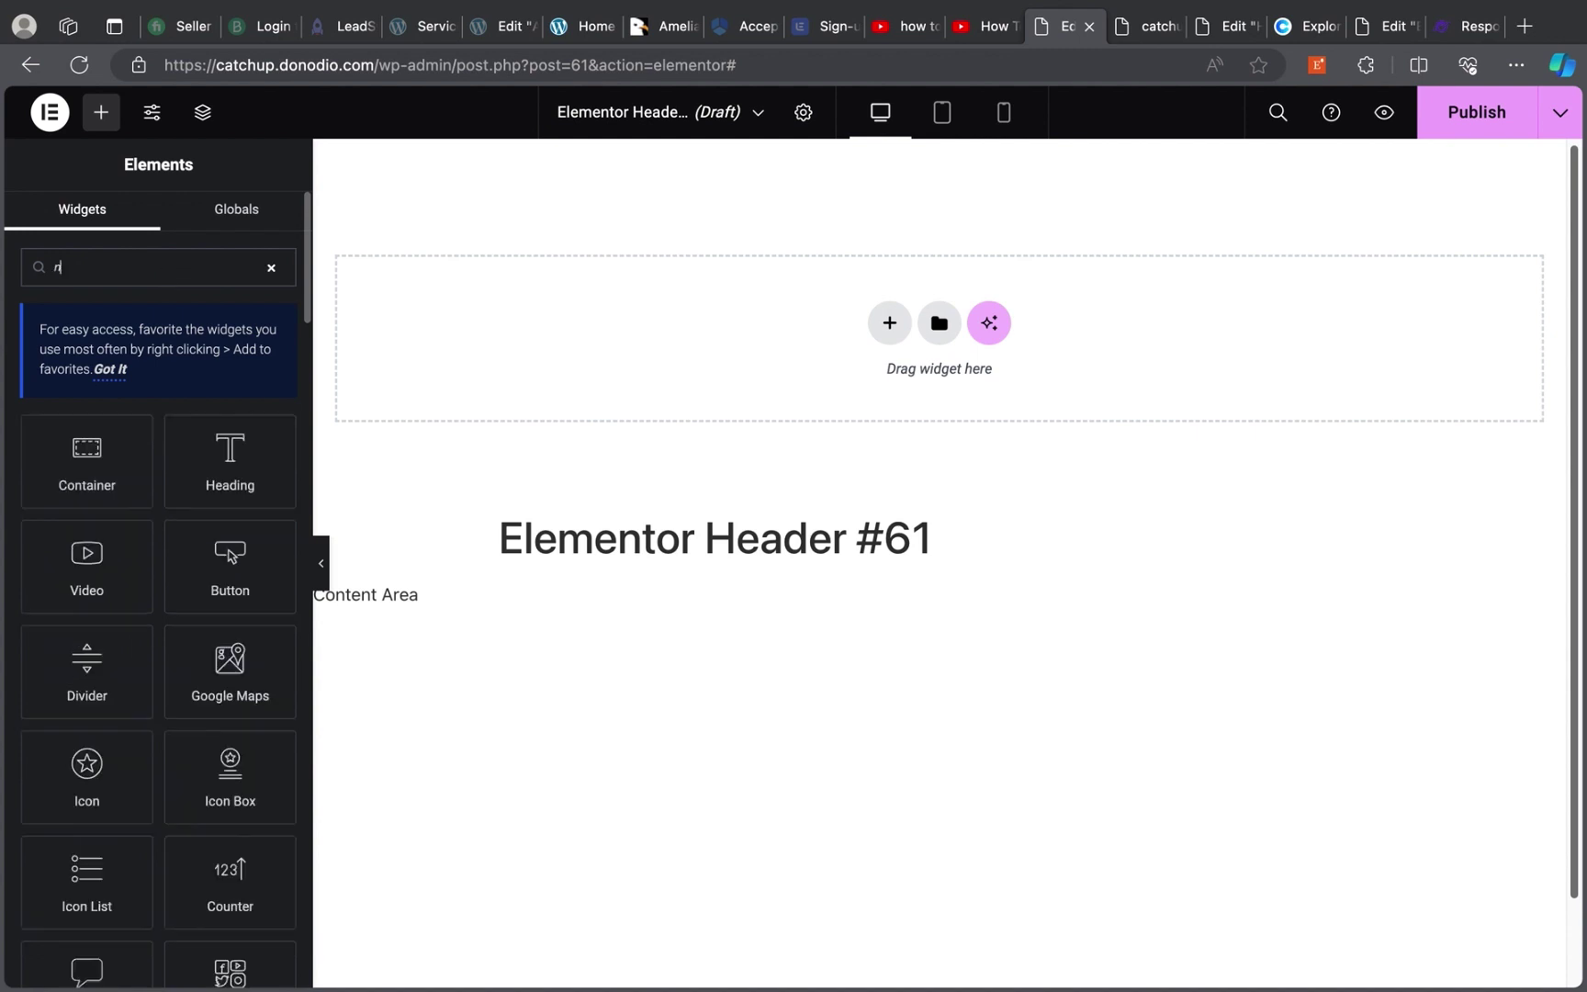
{"action": "type", "text": "av"}
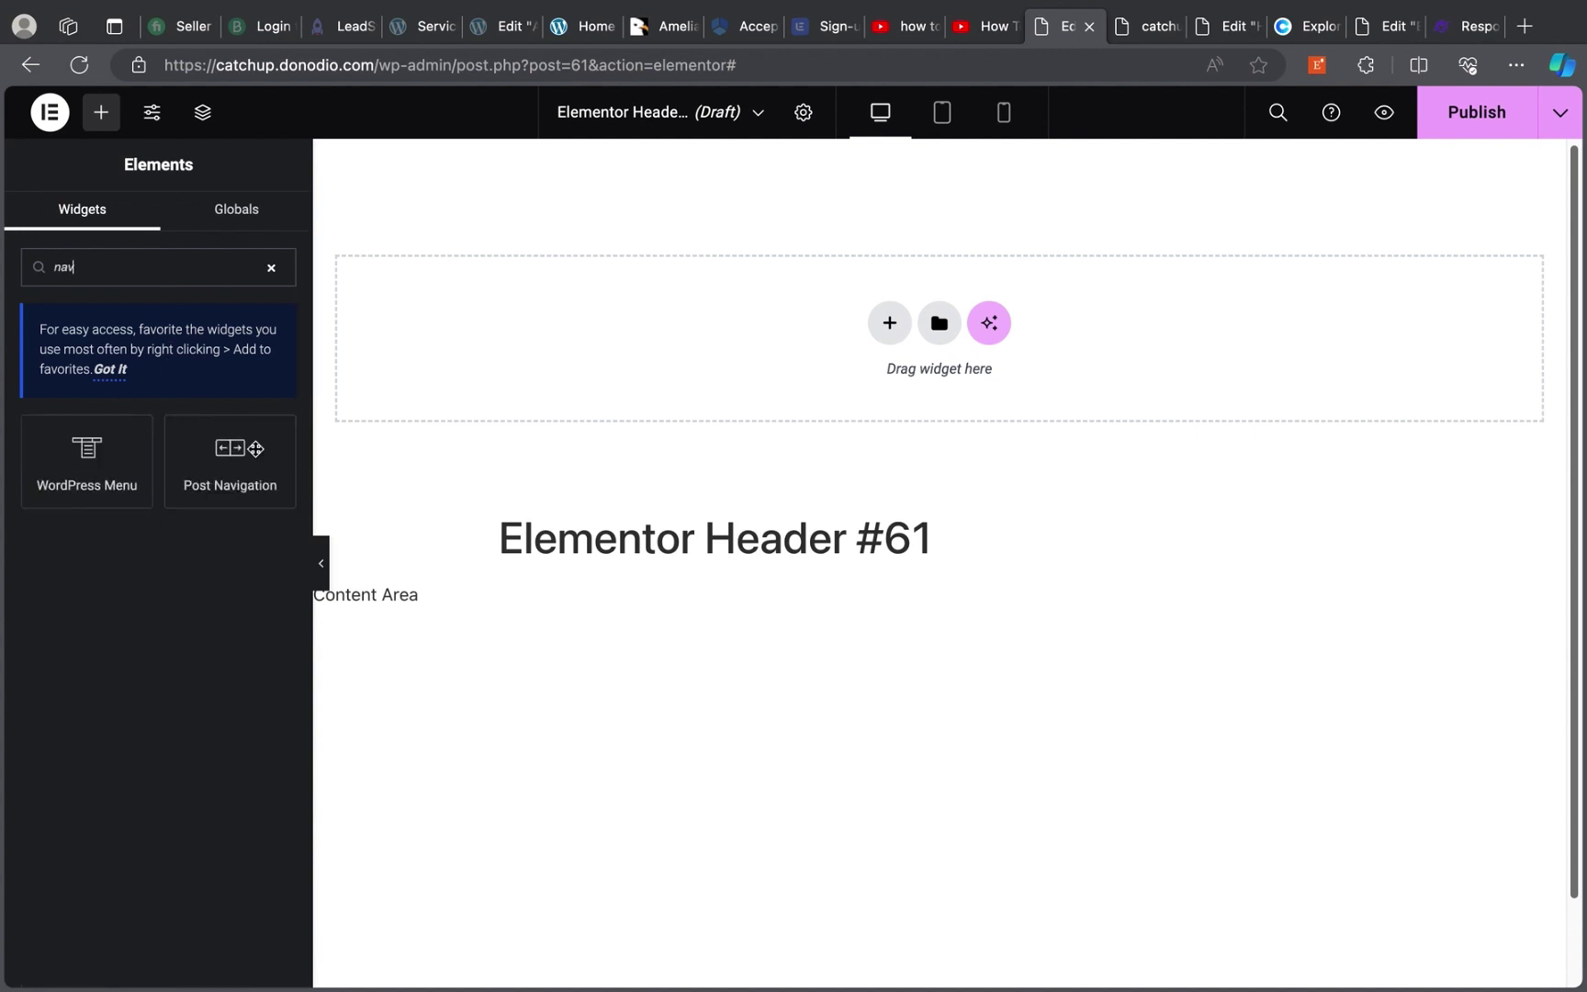
{"action": "left_click_drag", "start_coordinate": [86, 465], "coordinate": [922, 330]}
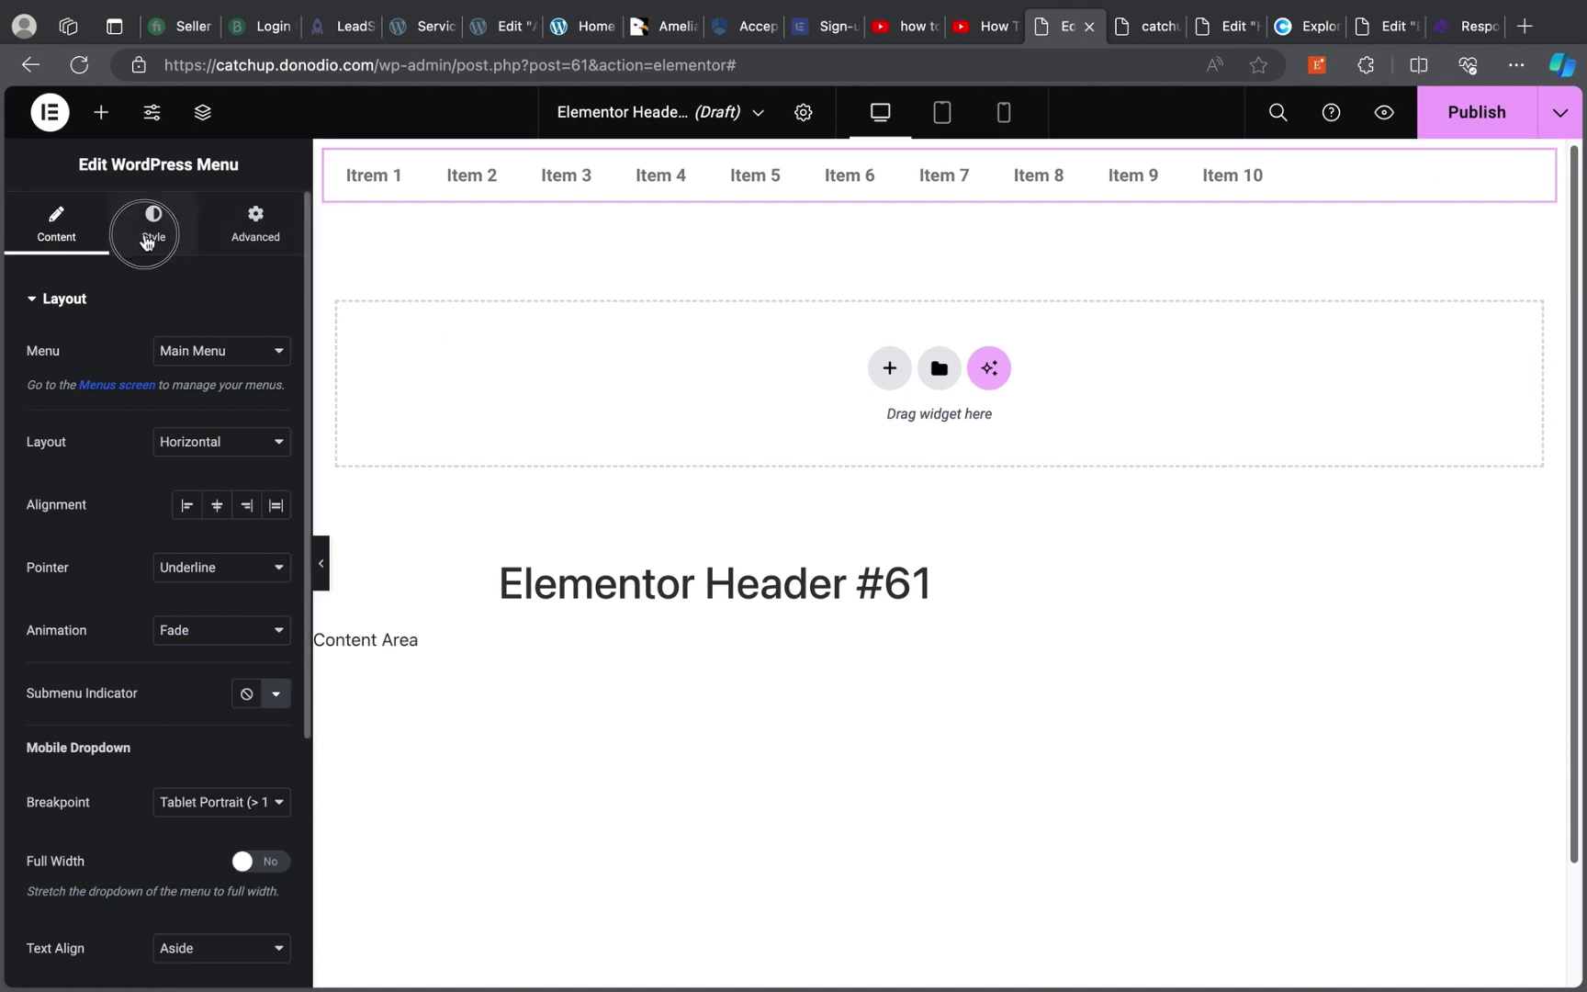
Set the WordPress Menu widget's typography font family to Poppins in the Style tab
{"action": "left_click", "coordinate": [146, 242]}
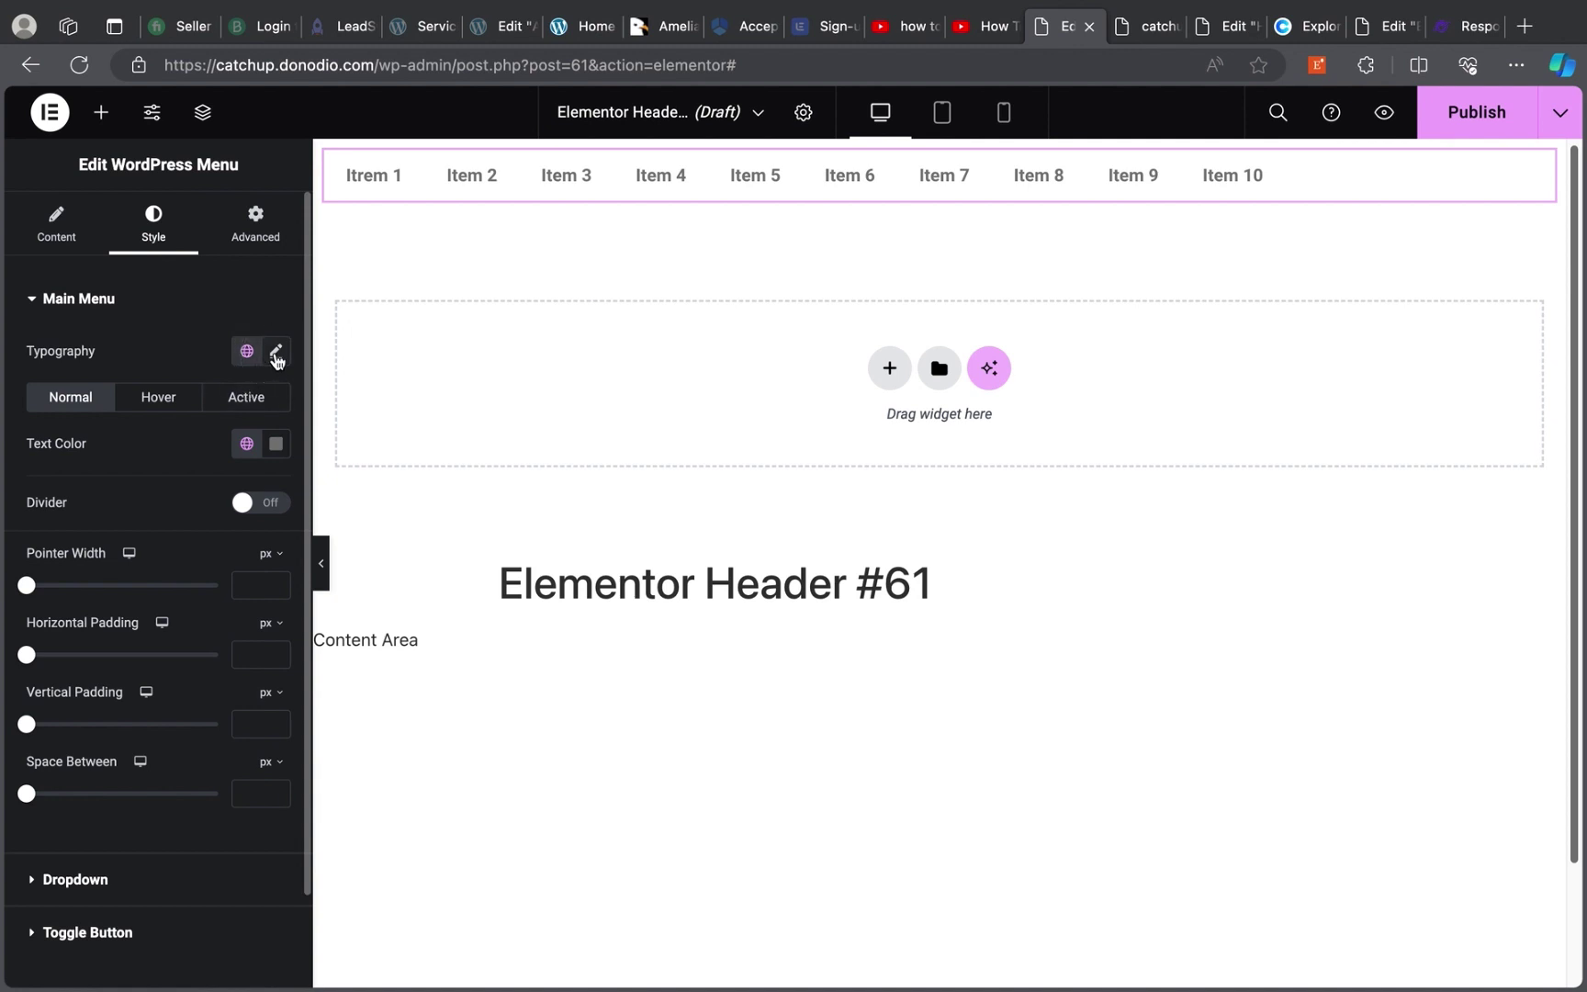
{"action": "left_click", "coordinate": [273, 355]}
{"action": "left_click", "coordinate": [230, 454]}
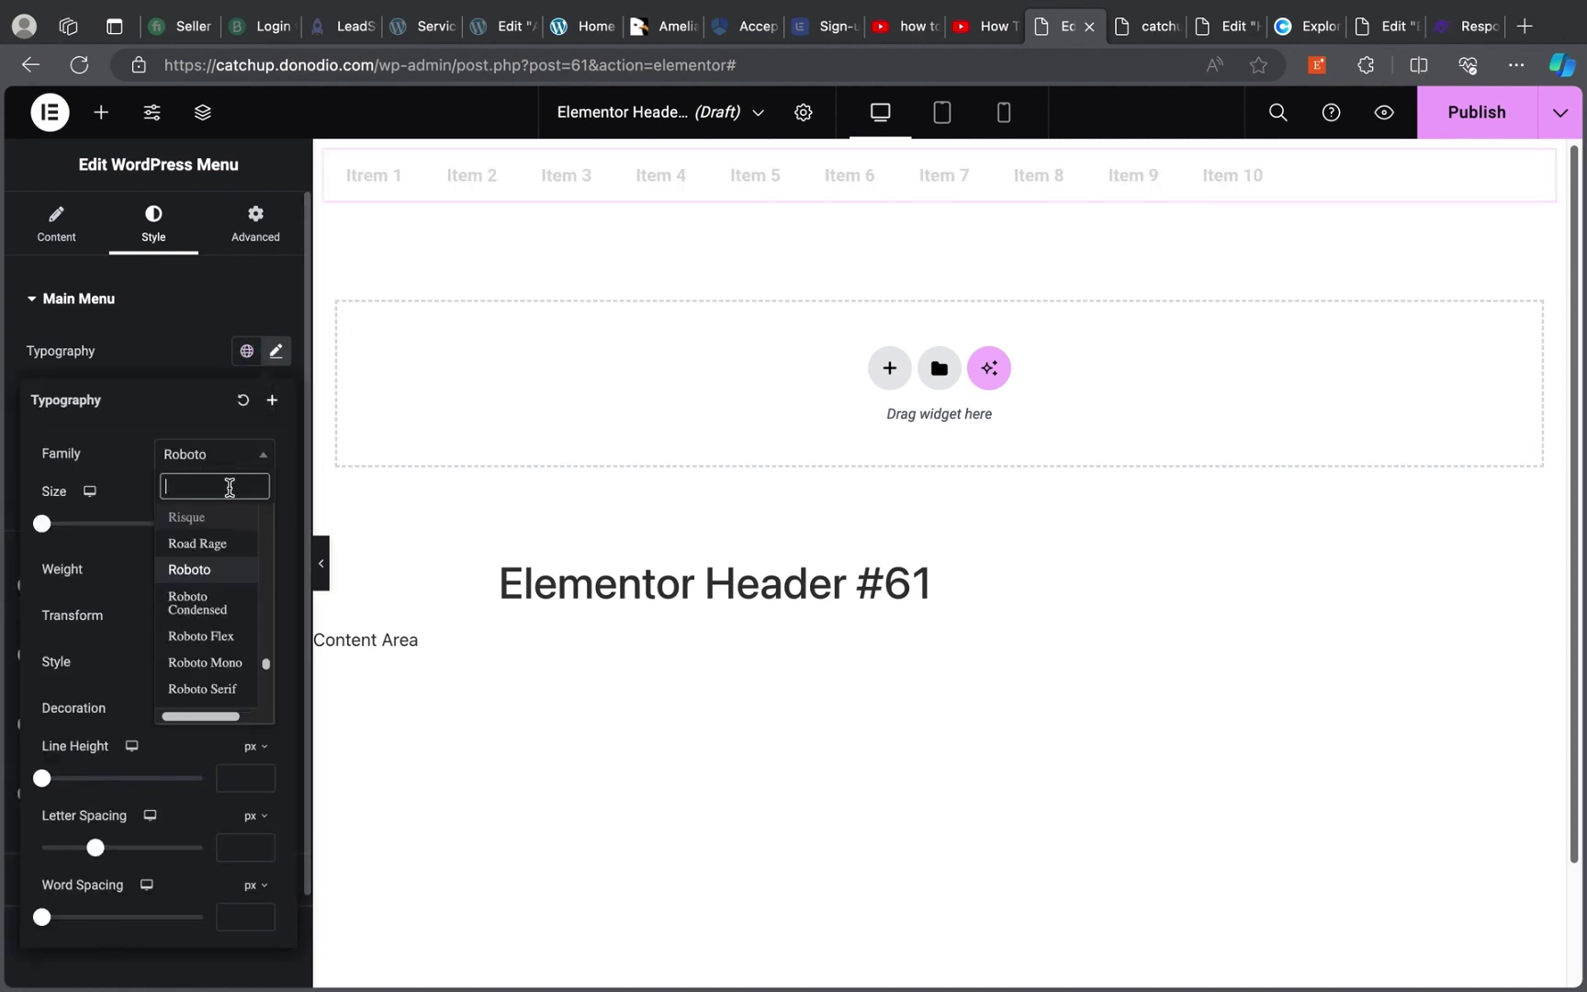
{"action": "type", "text": "poppins"}
{"action": "left_click", "coordinate": [212, 543]}
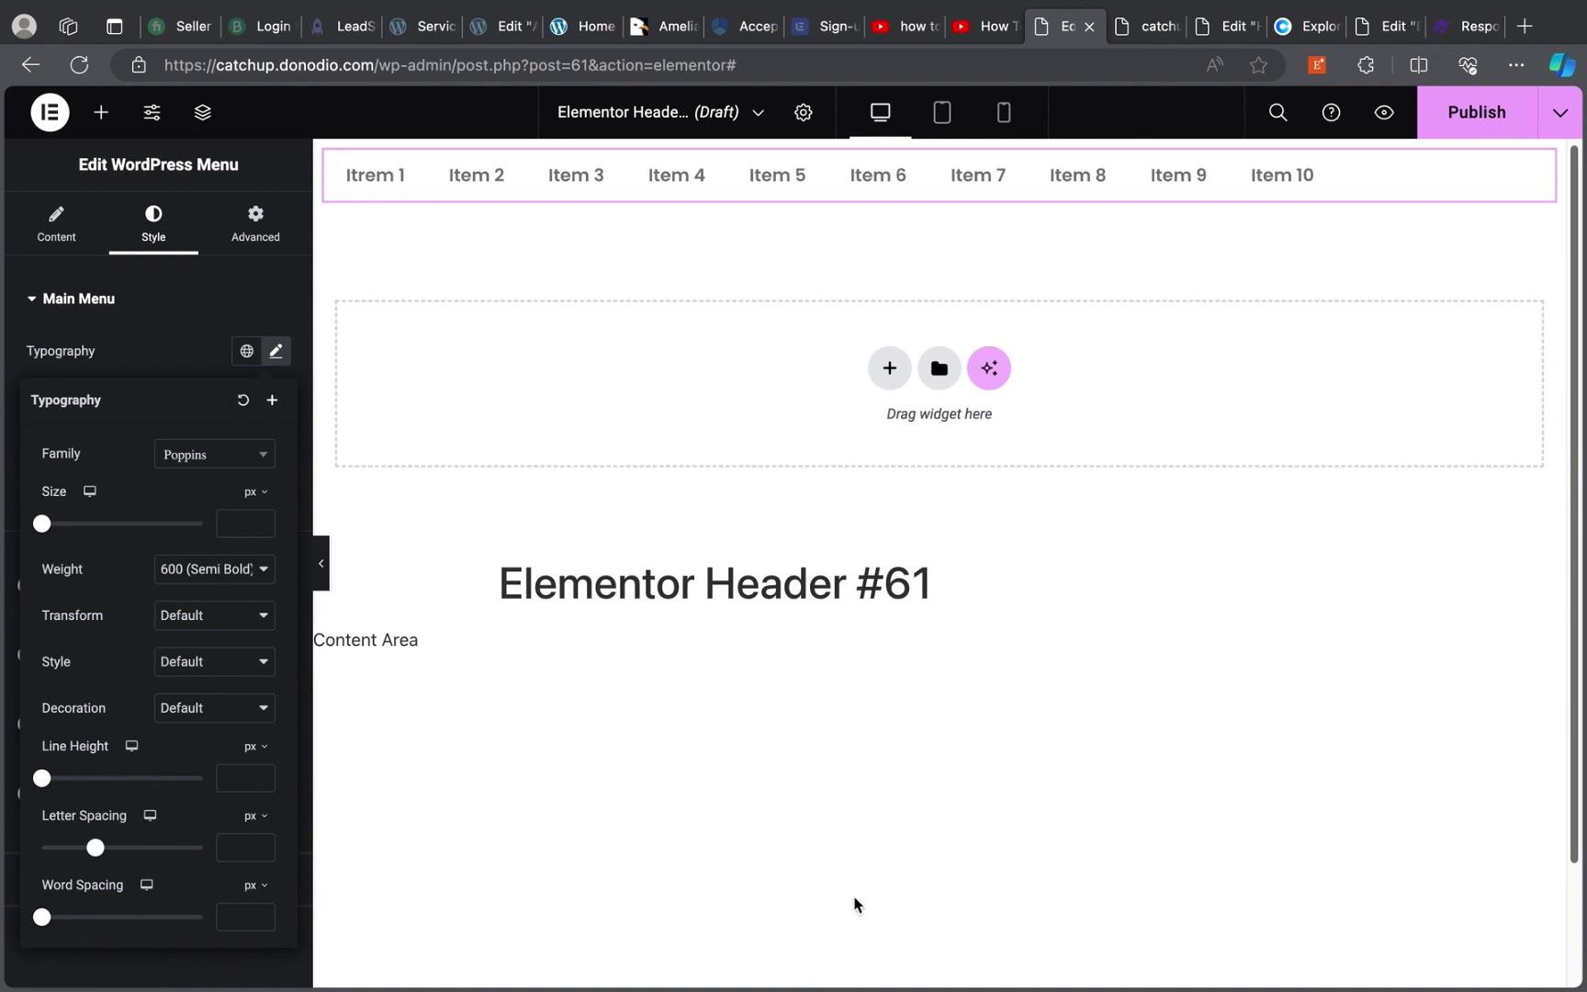
Copy the 20-line menu CSS snippet in Easy Notepad, then switch back to Edge's Header #61 editor
{"action": "mouse_move", "coordinate": [960, 989]}
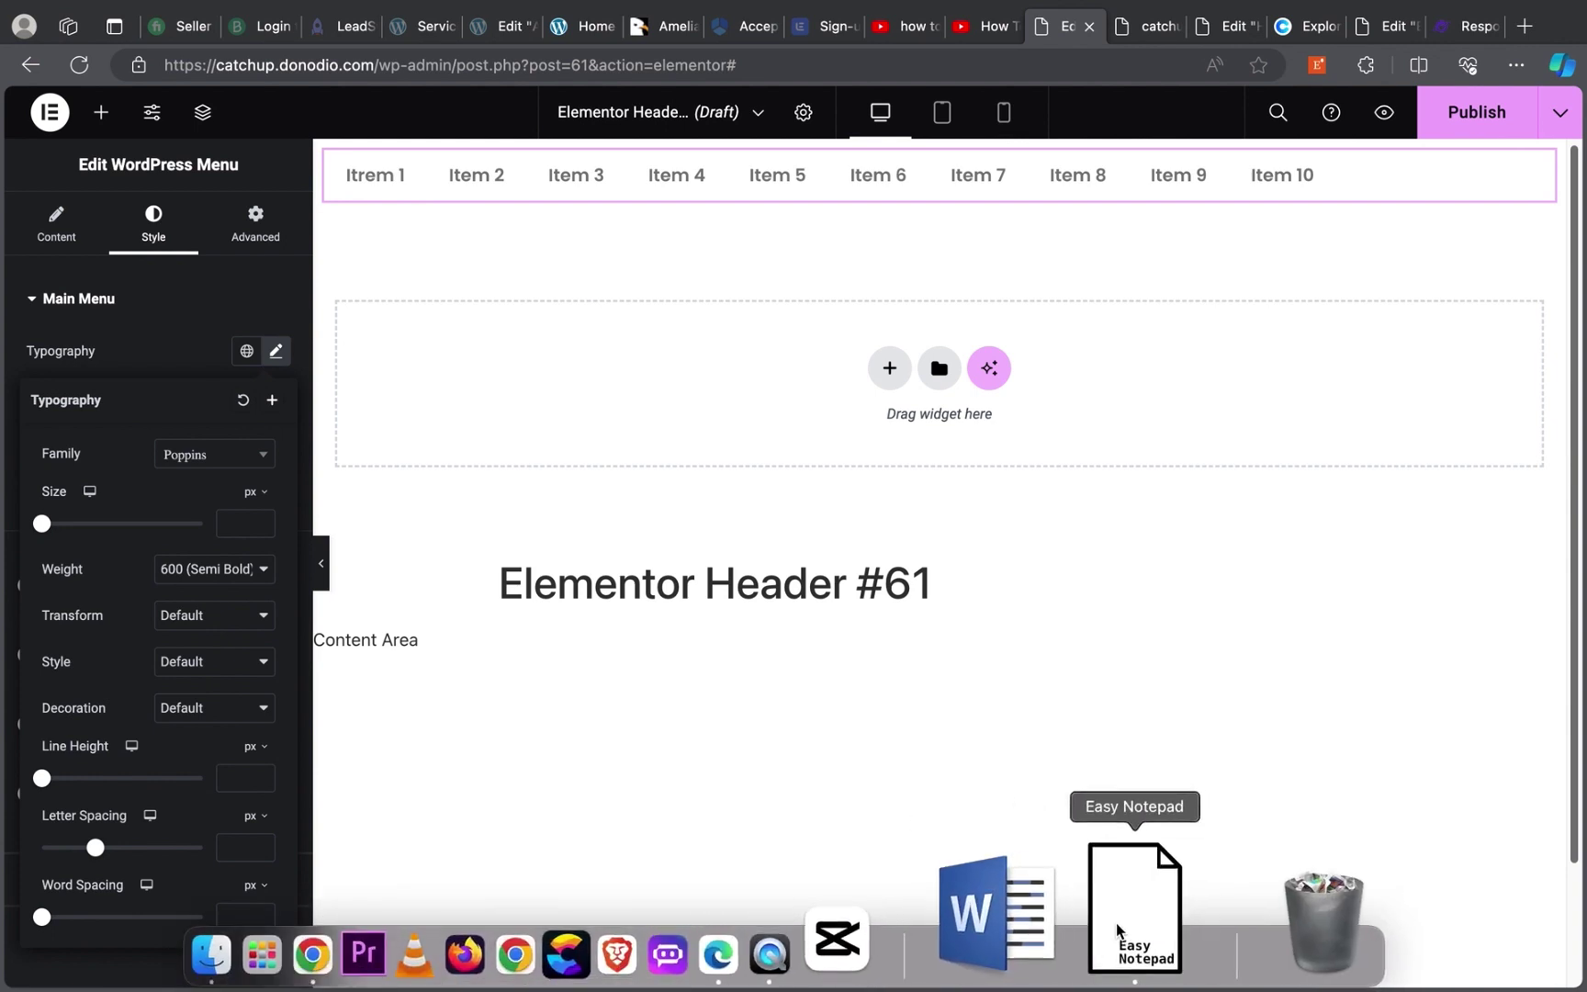
{"action": "left_click", "coordinate": [1133, 904]}
{"action": "right_click", "coordinate": [133, 163]}
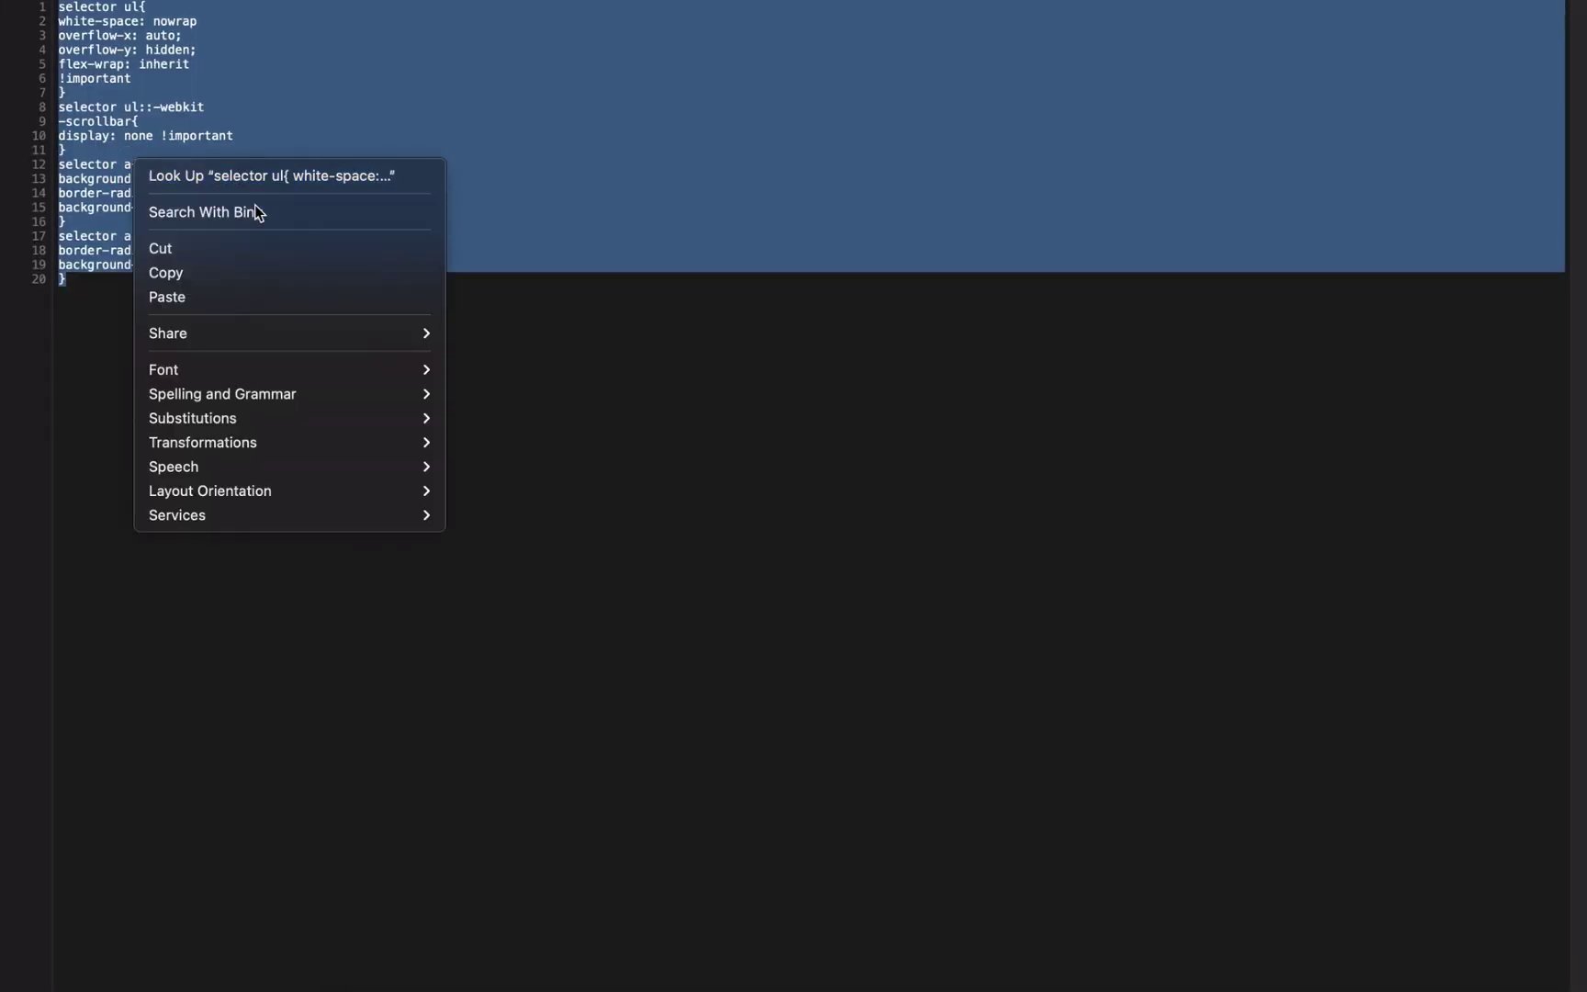
{"action": "left_click", "coordinate": [167, 272]}
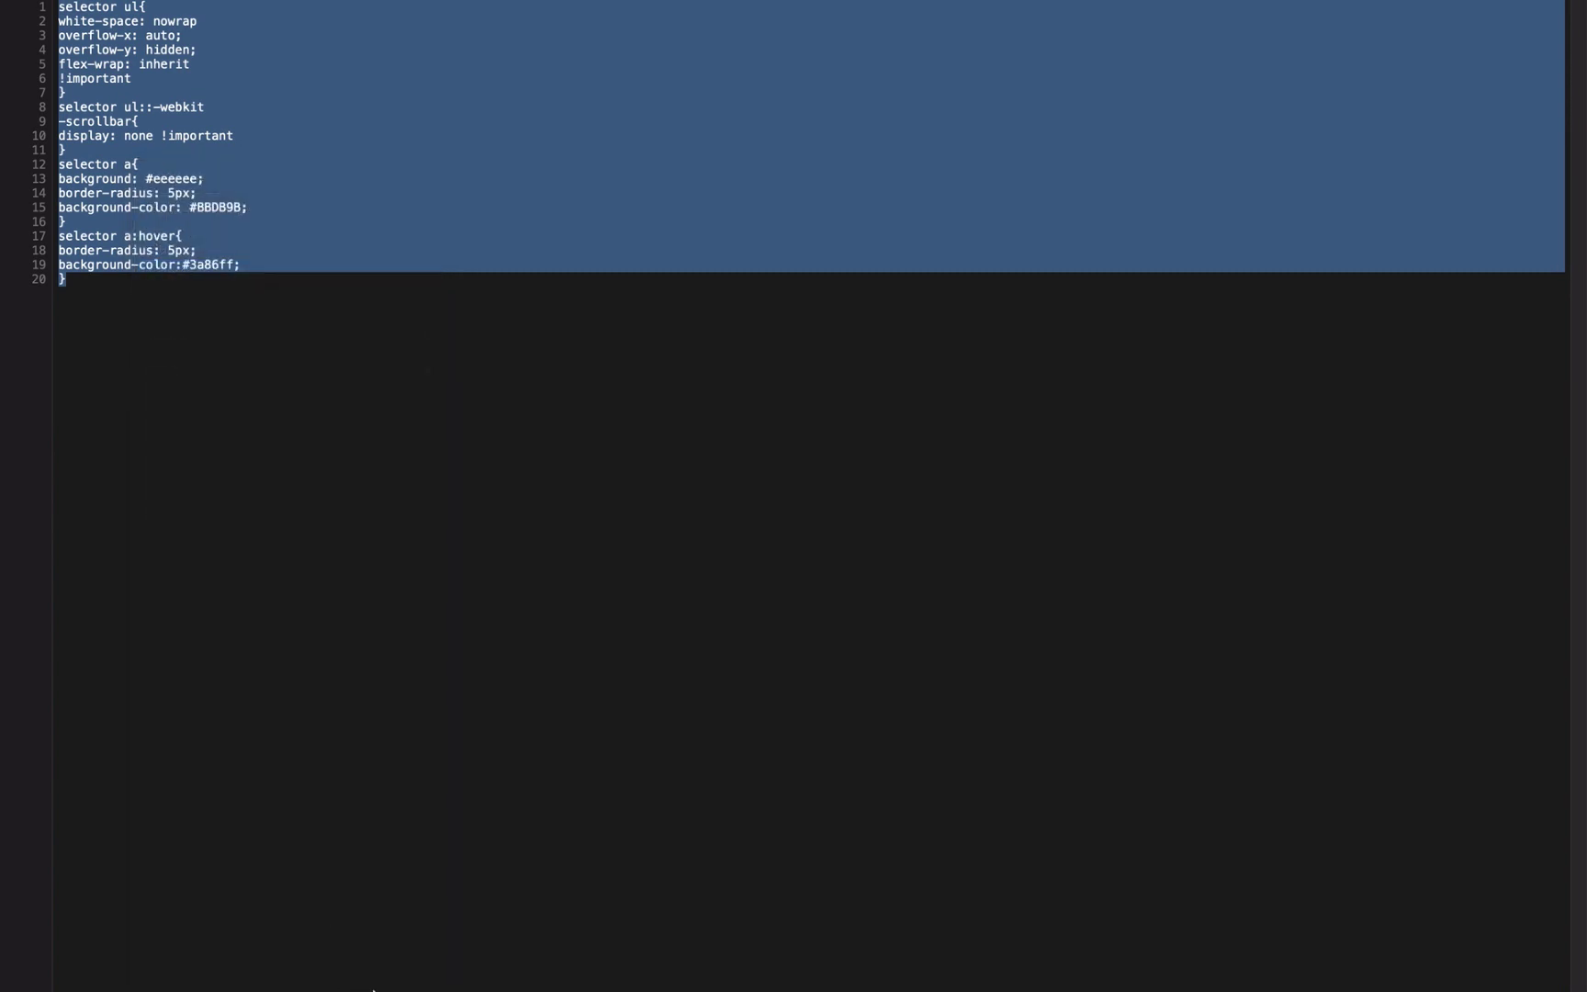
{"action": "mouse_move", "coordinate": [373, 989]}
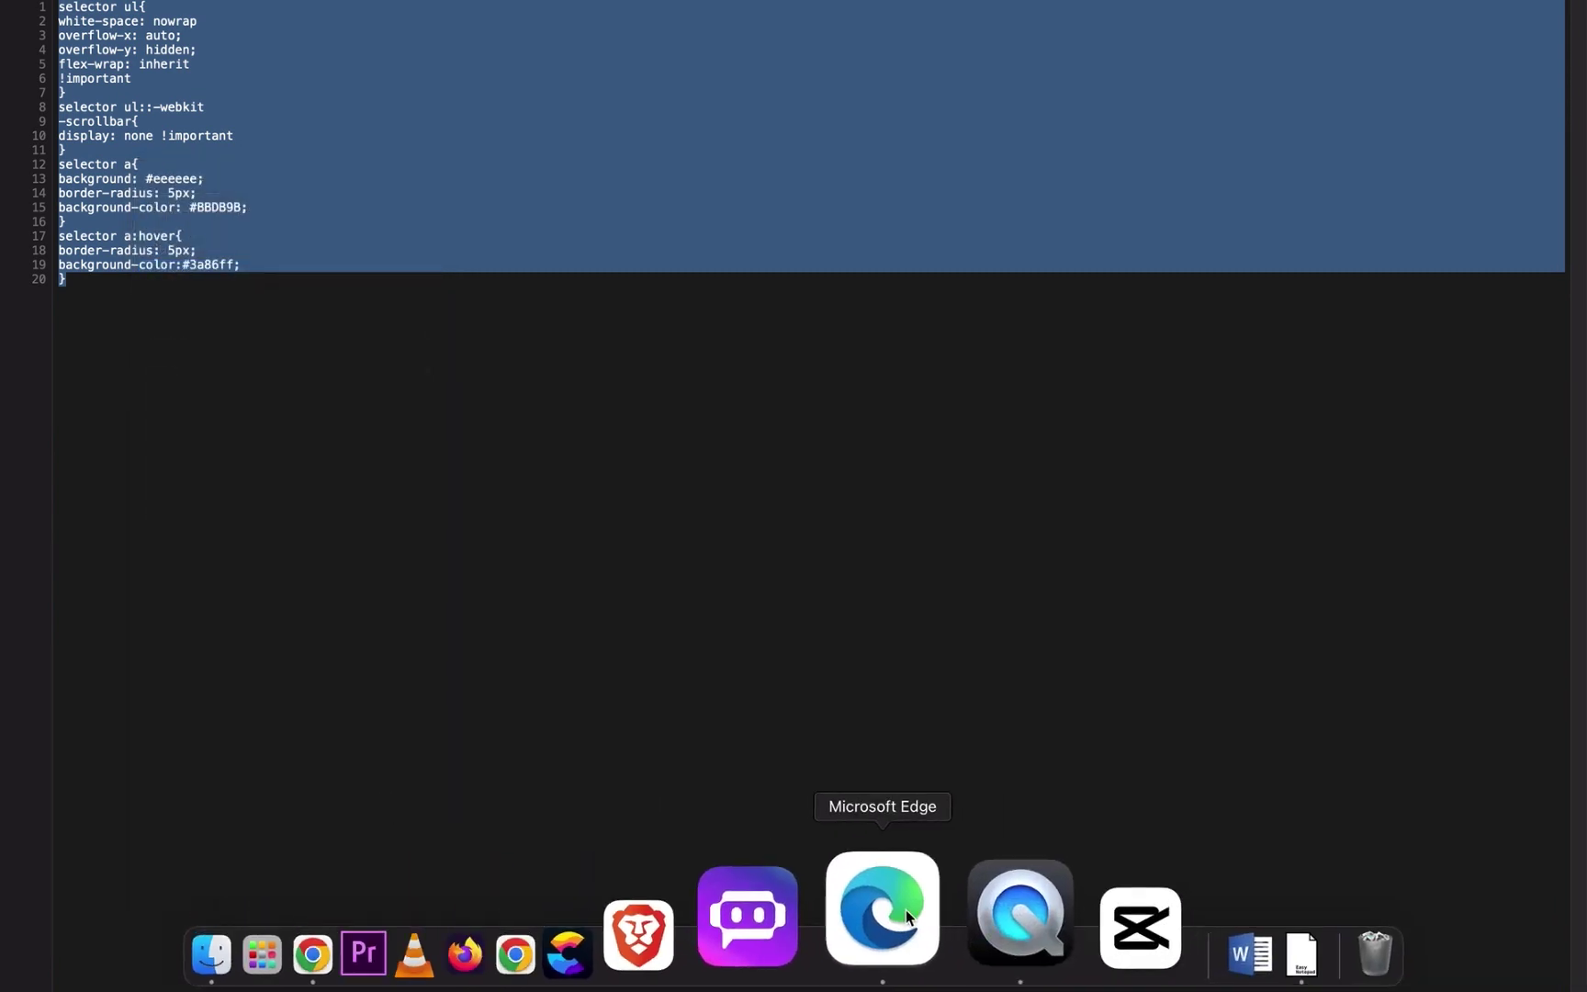
{"action": "left_click", "coordinate": [907, 916]}
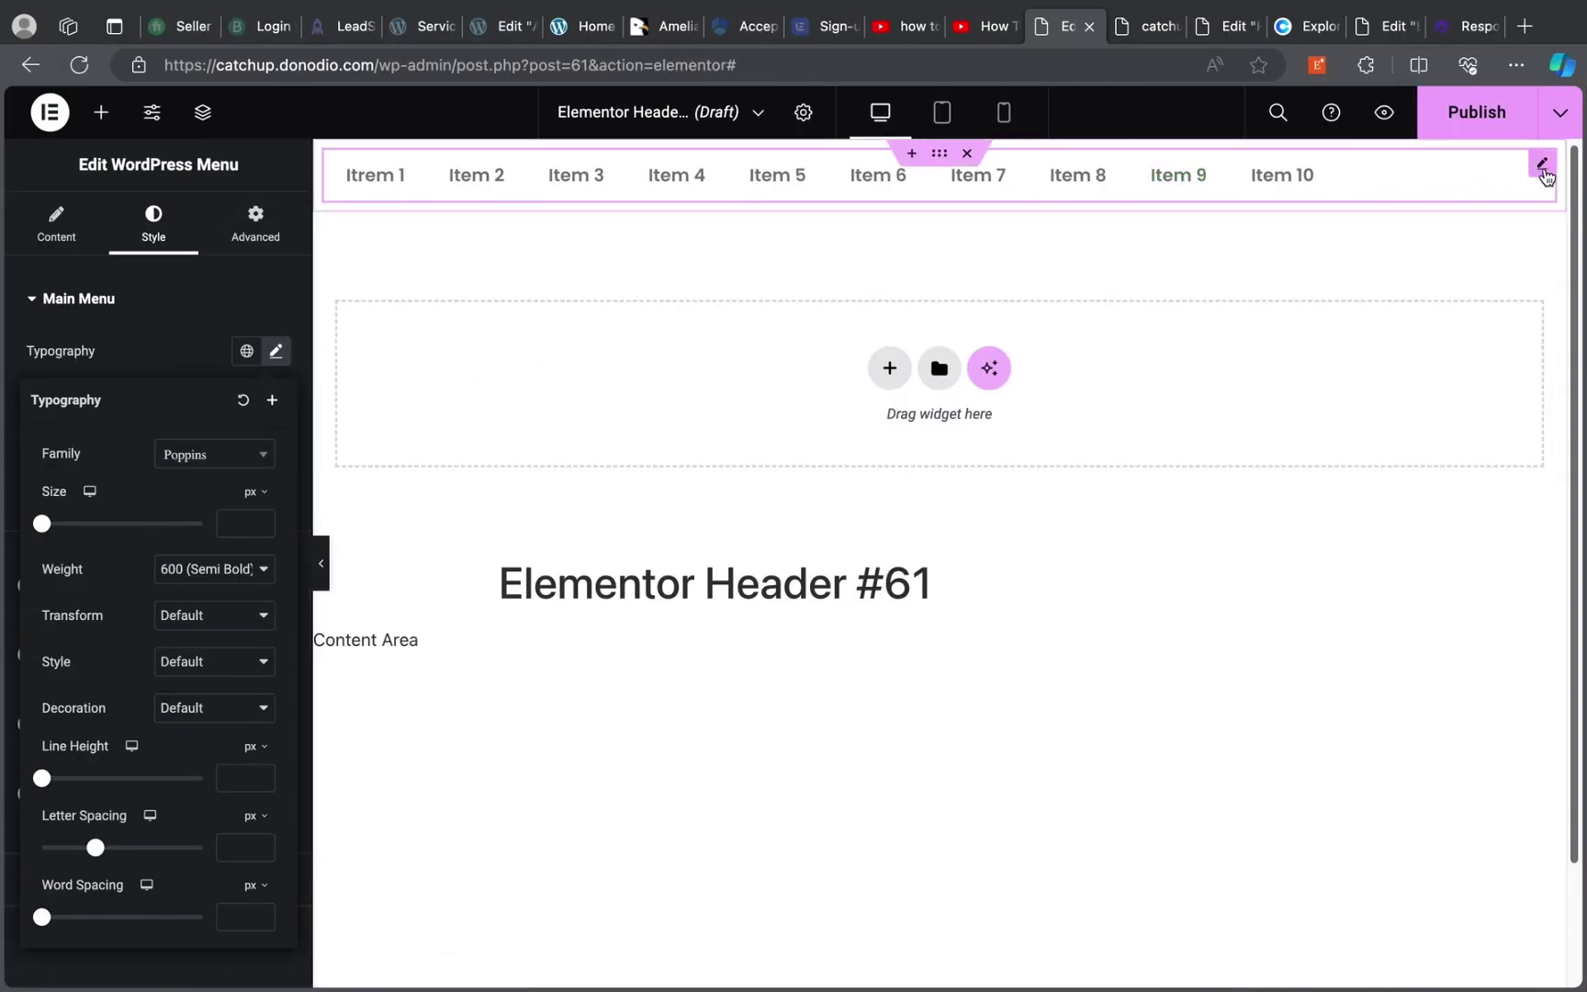
Paste the copied 20-line custom CSS into the menu widget's Custom CSS box
{"action": "left_click", "coordinate": [1542, 168]}
{"action": "left_click", "coordinate": [253, 230]}
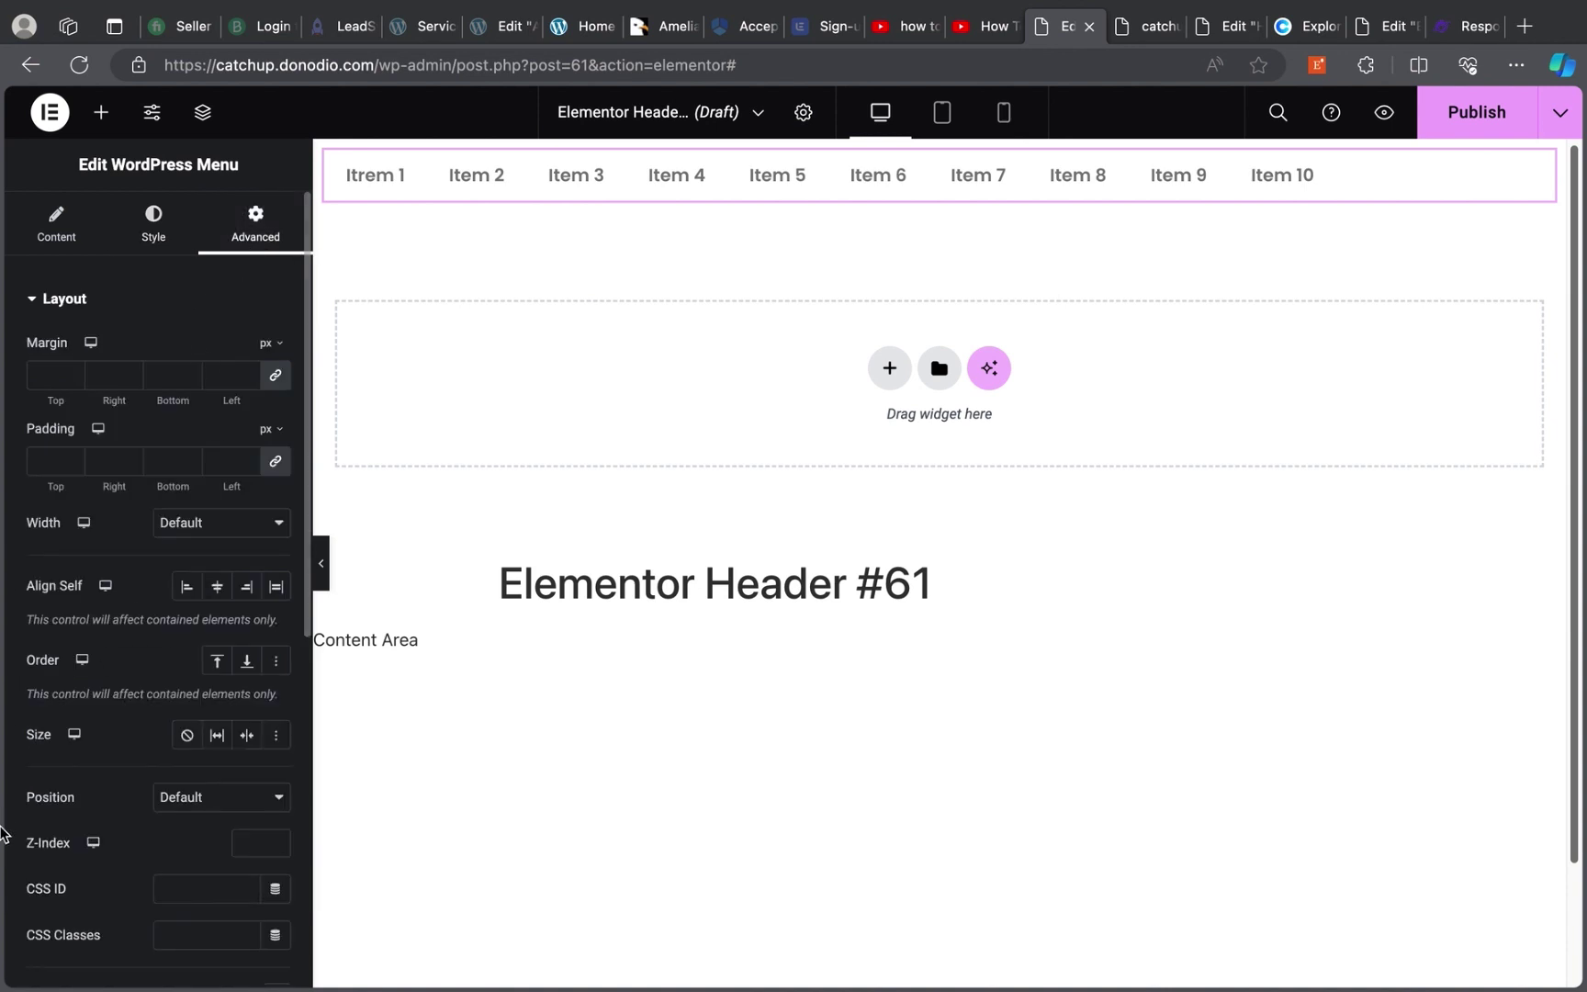
{"action": "scroll", "coordinate": [42, 815], "scroll_direction": "down", "scroll_amount": 7}
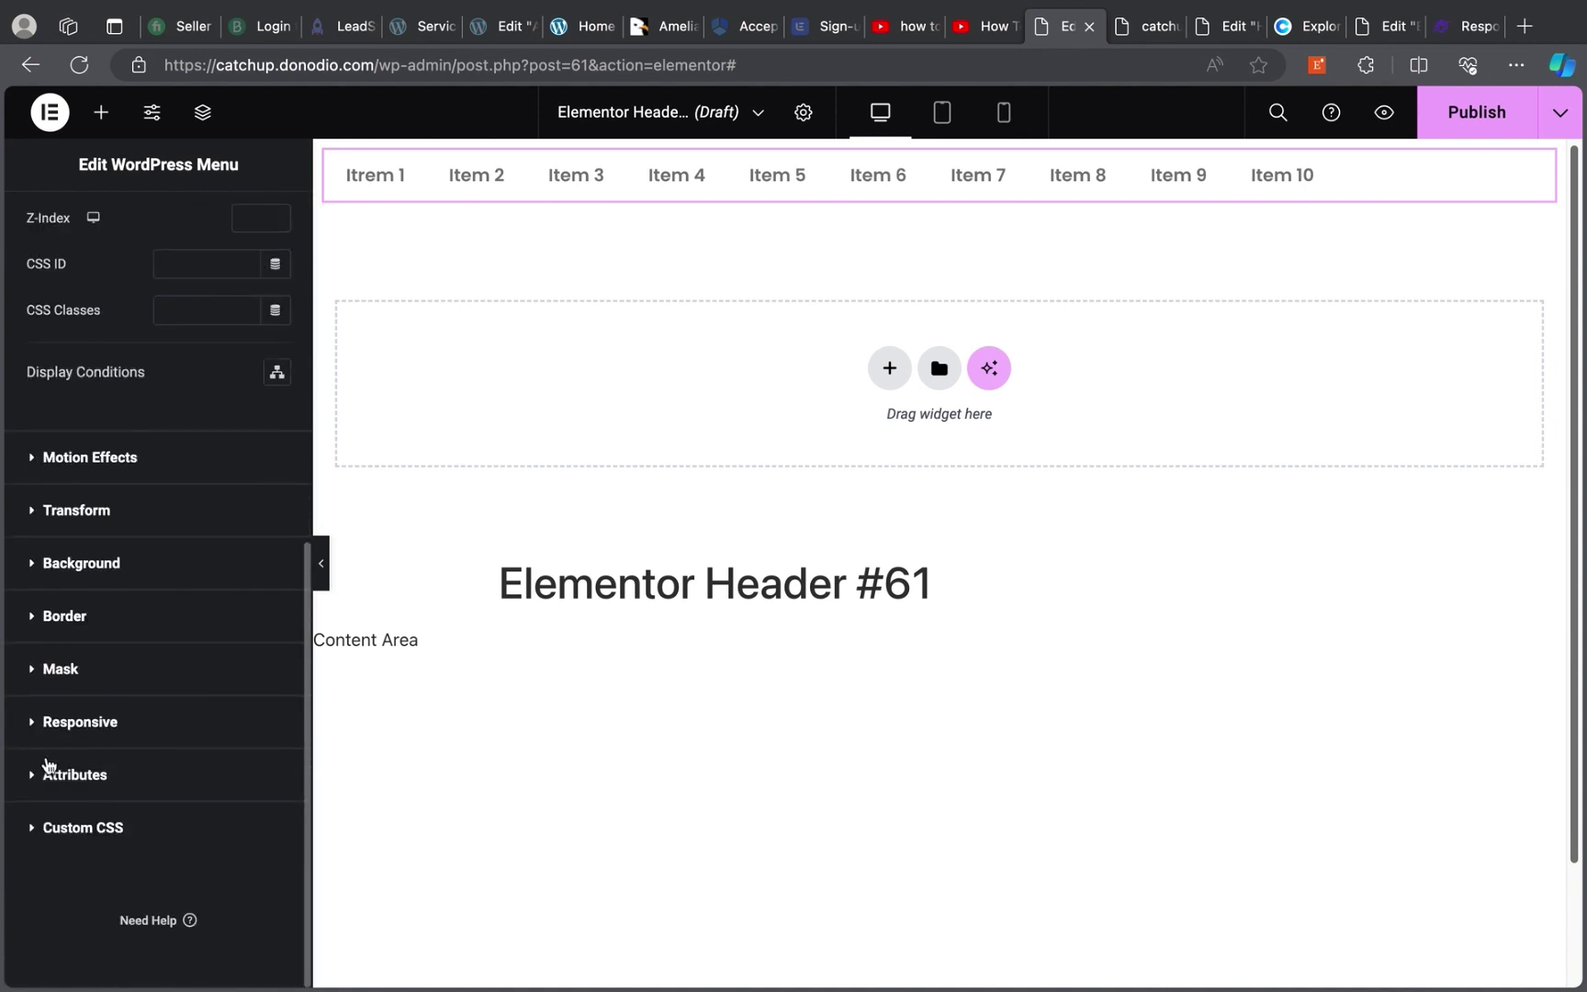
{"action": "left_click", "coordinate": [30, 829]}
{"action": "scroll", "coordinate": [110, 753], "scroll_direction": "down", "scroll_amount": 2}
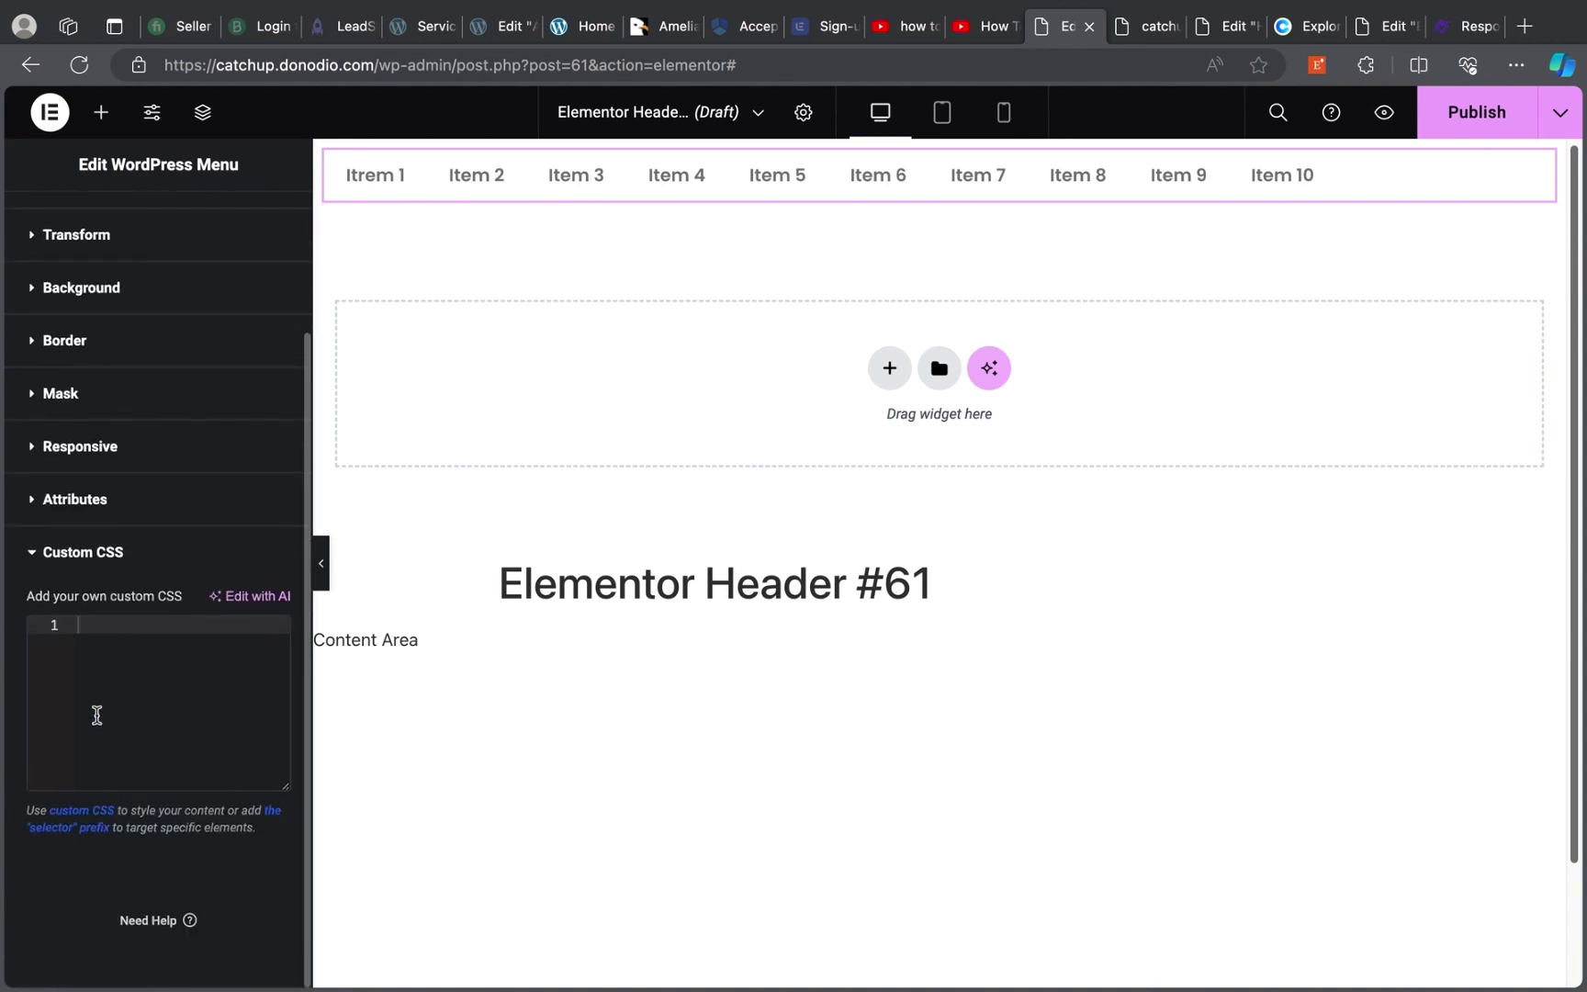
{"action": "right_click", "coordinate": [93, 627]}
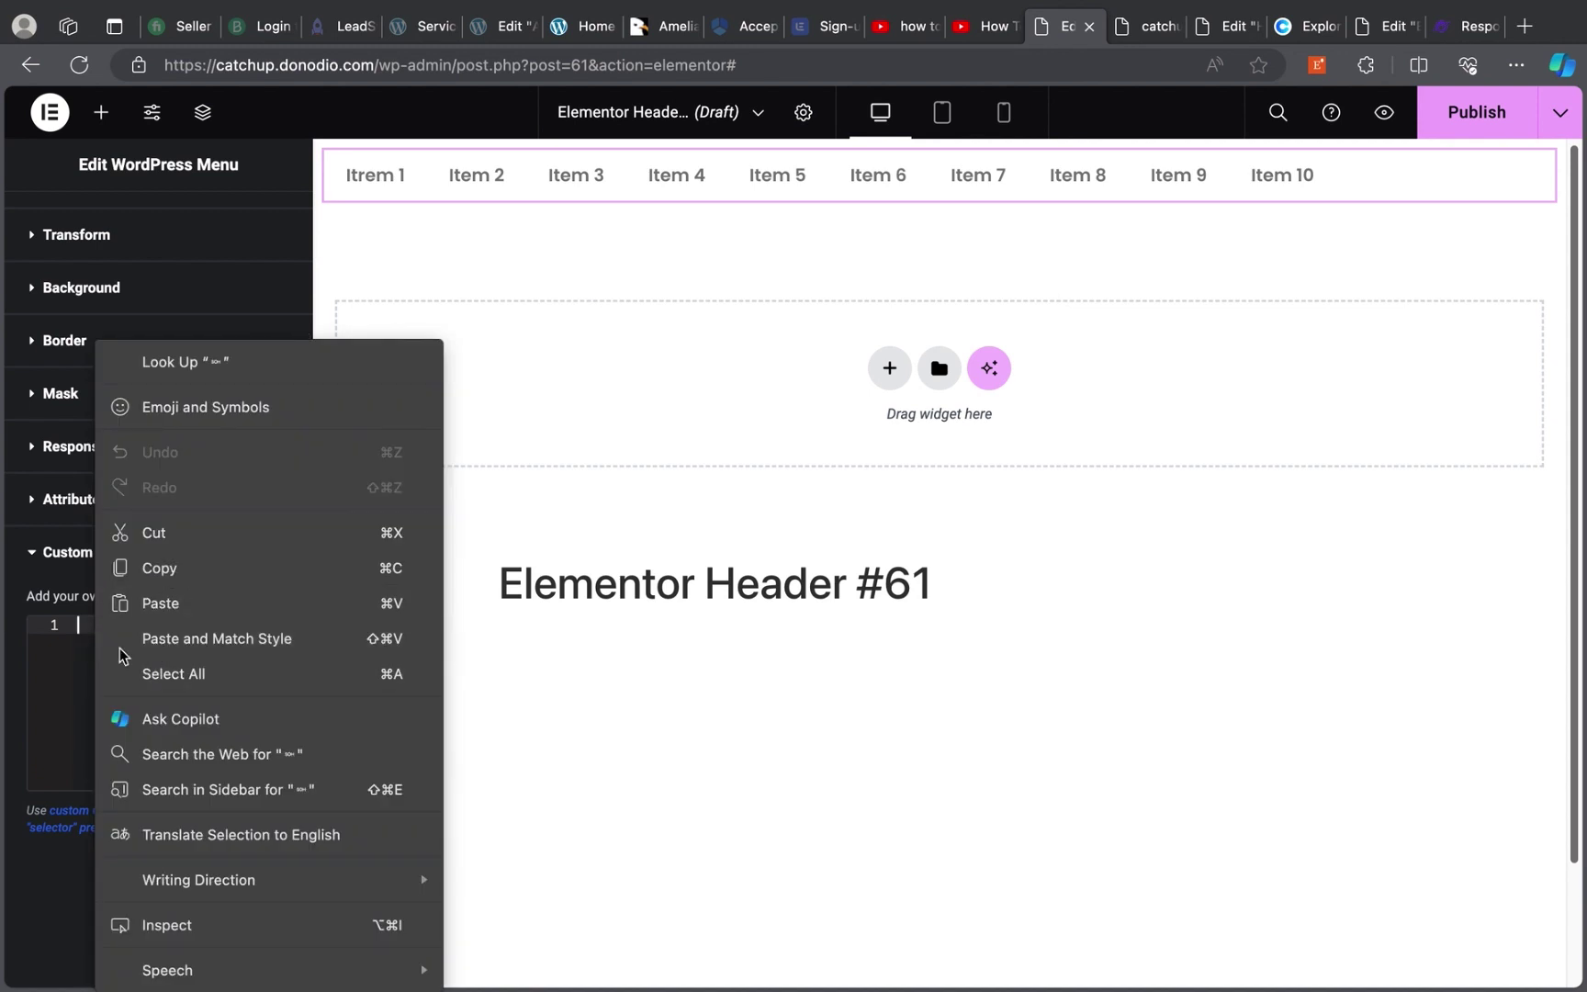
{"action": "key", "text": "Return"}
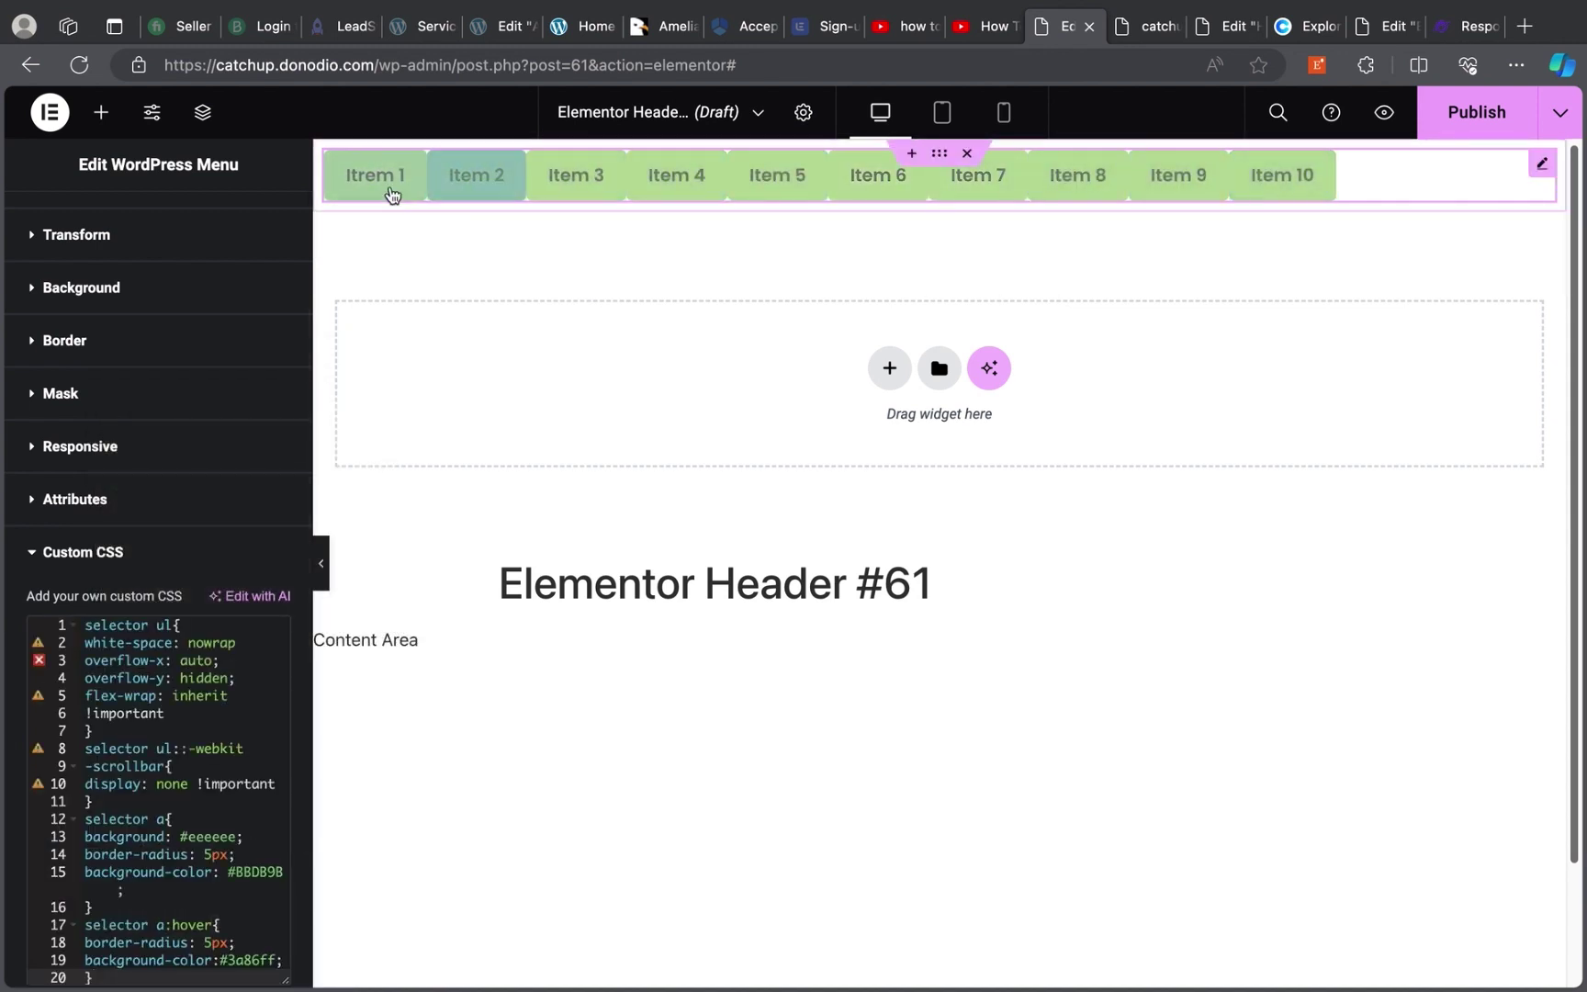
Review the background colour on line 15 and the hover colour on line 19
{"action": "scroll", "coordinate": [207, 755], "scroll_direction": "down", "scroll_amount": 3}
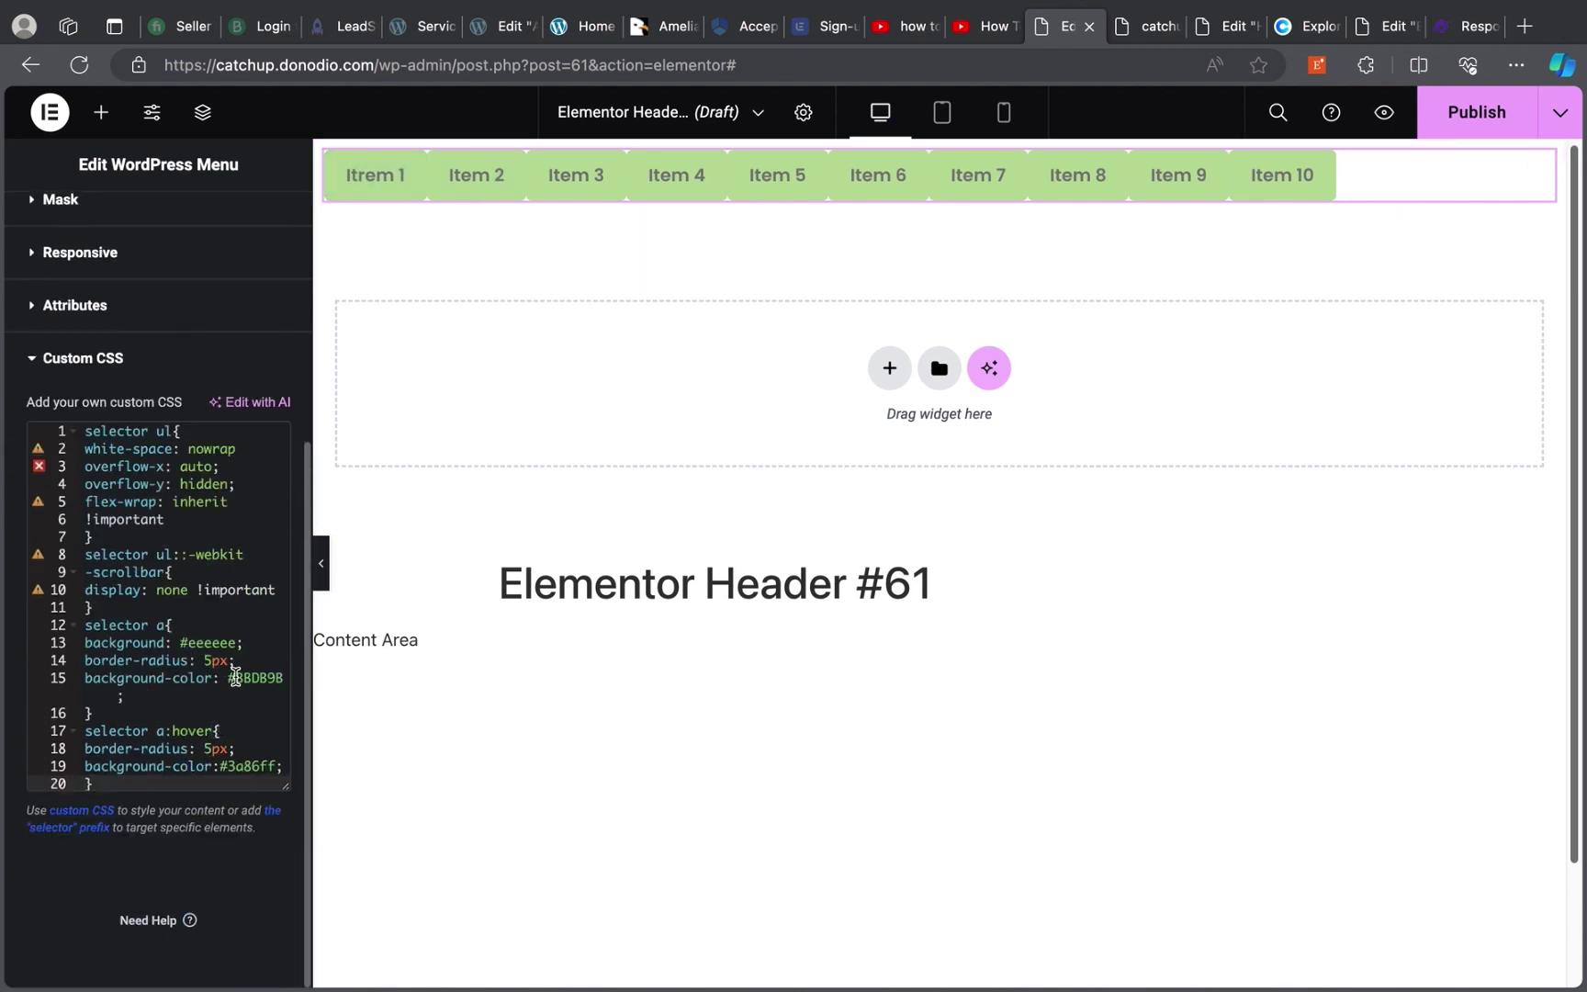
{"action": "left_click_drag", "start_coordinate": [235, 677], "coordinate": [284, 678]}
{"action": "left_click", "coordinate": [267, 695]}
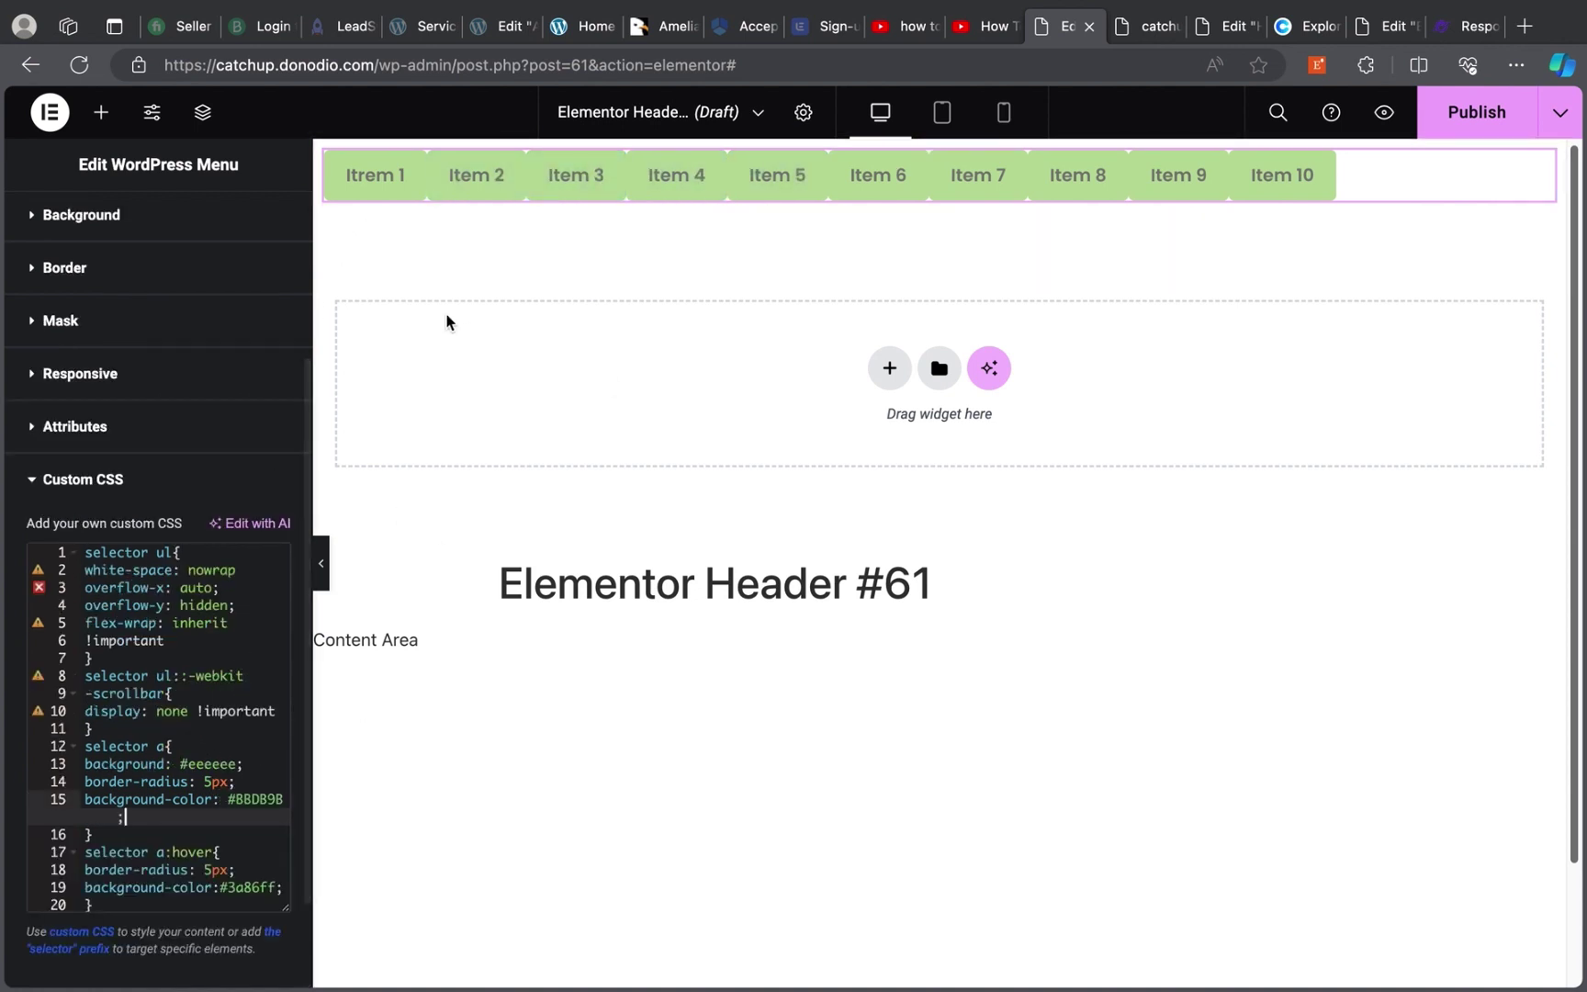
{"action": "double_click", "coordinate": [232, 799]}
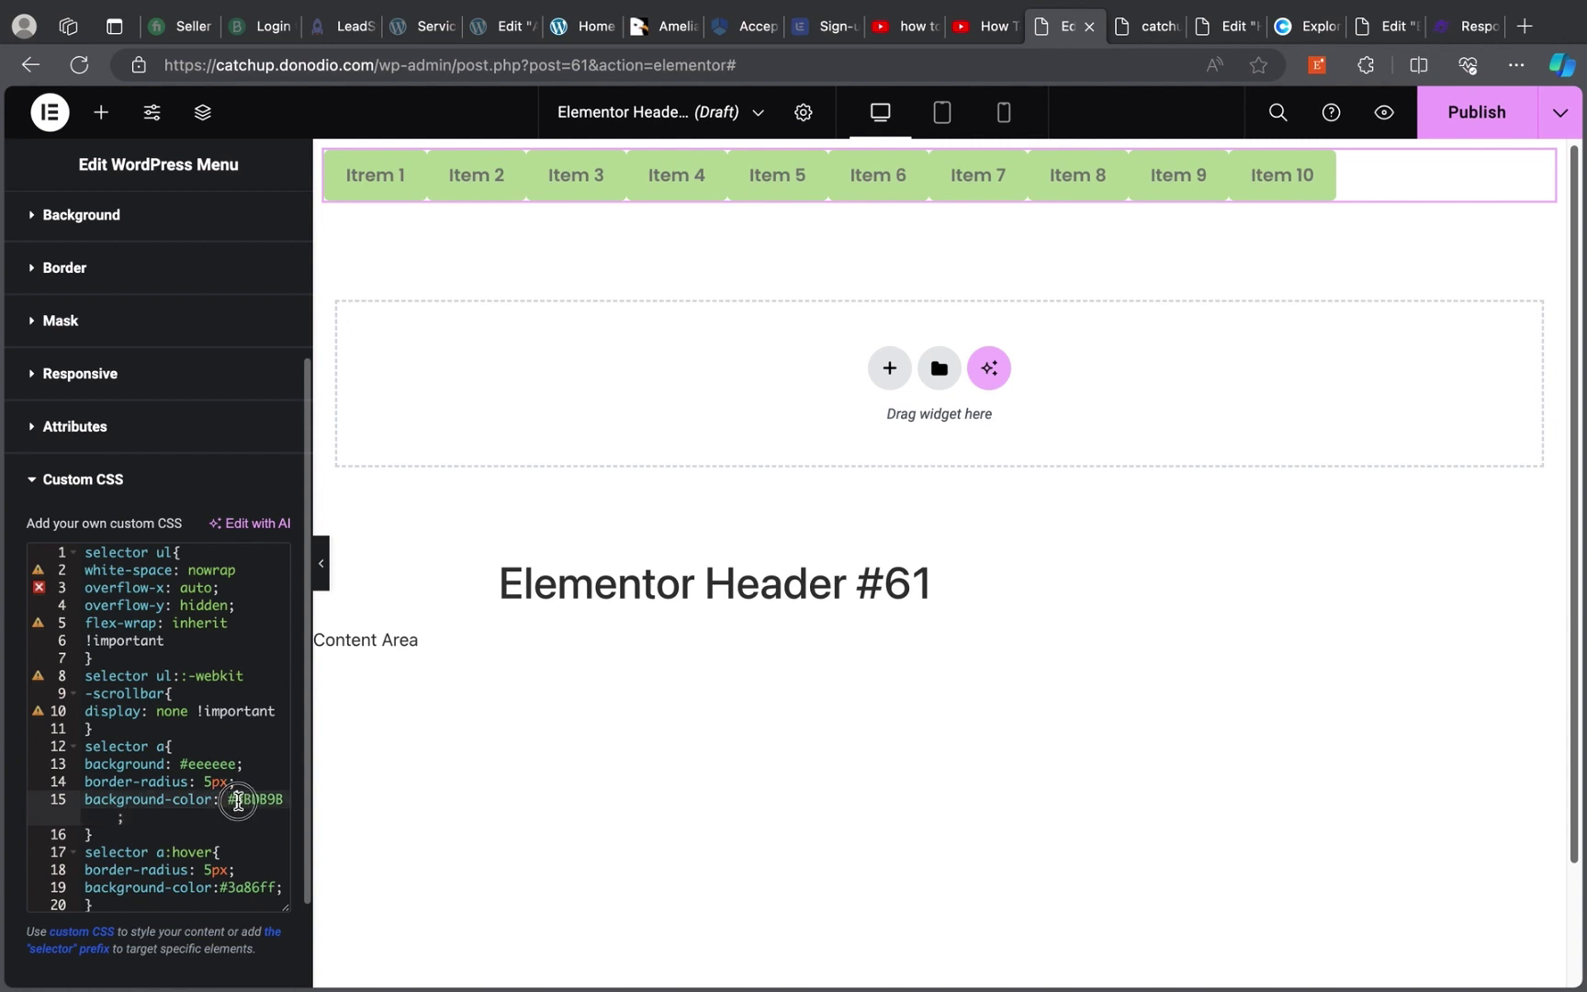
{"action": "key", "text": "Right"}
{"action": "key", "text": "Left"}
{"action": "key", "text": "Left"}
{"action": "left_click", "coordinate": [252, 886]}
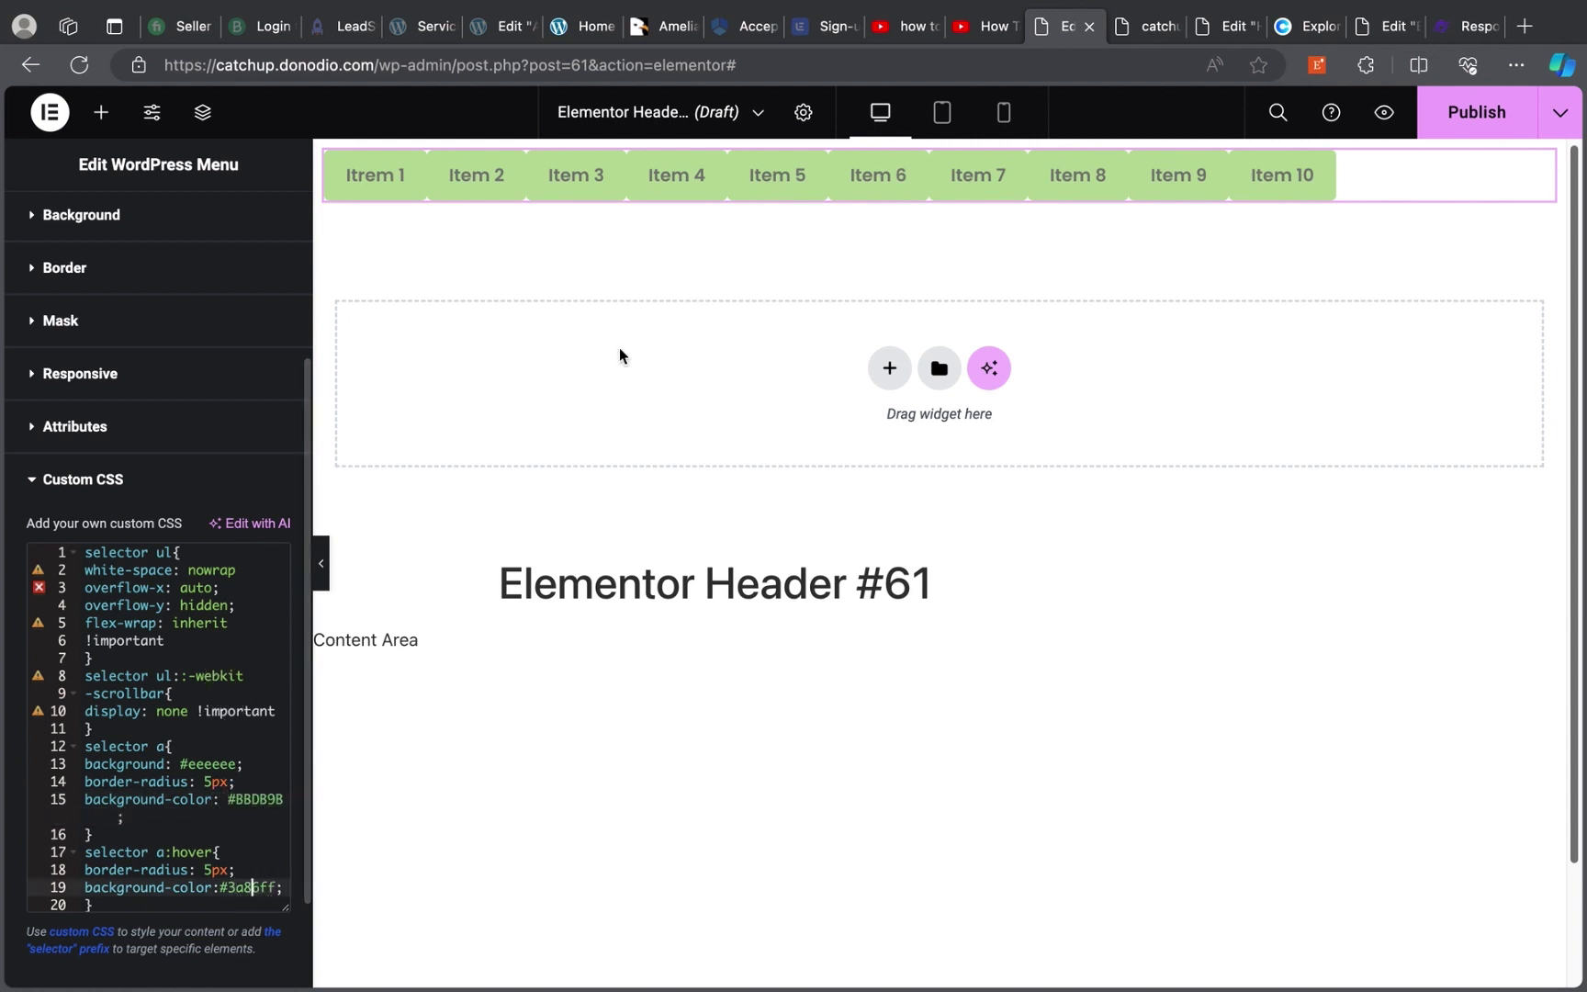
{"action": "left_click", "coordinate": [820, 163]}
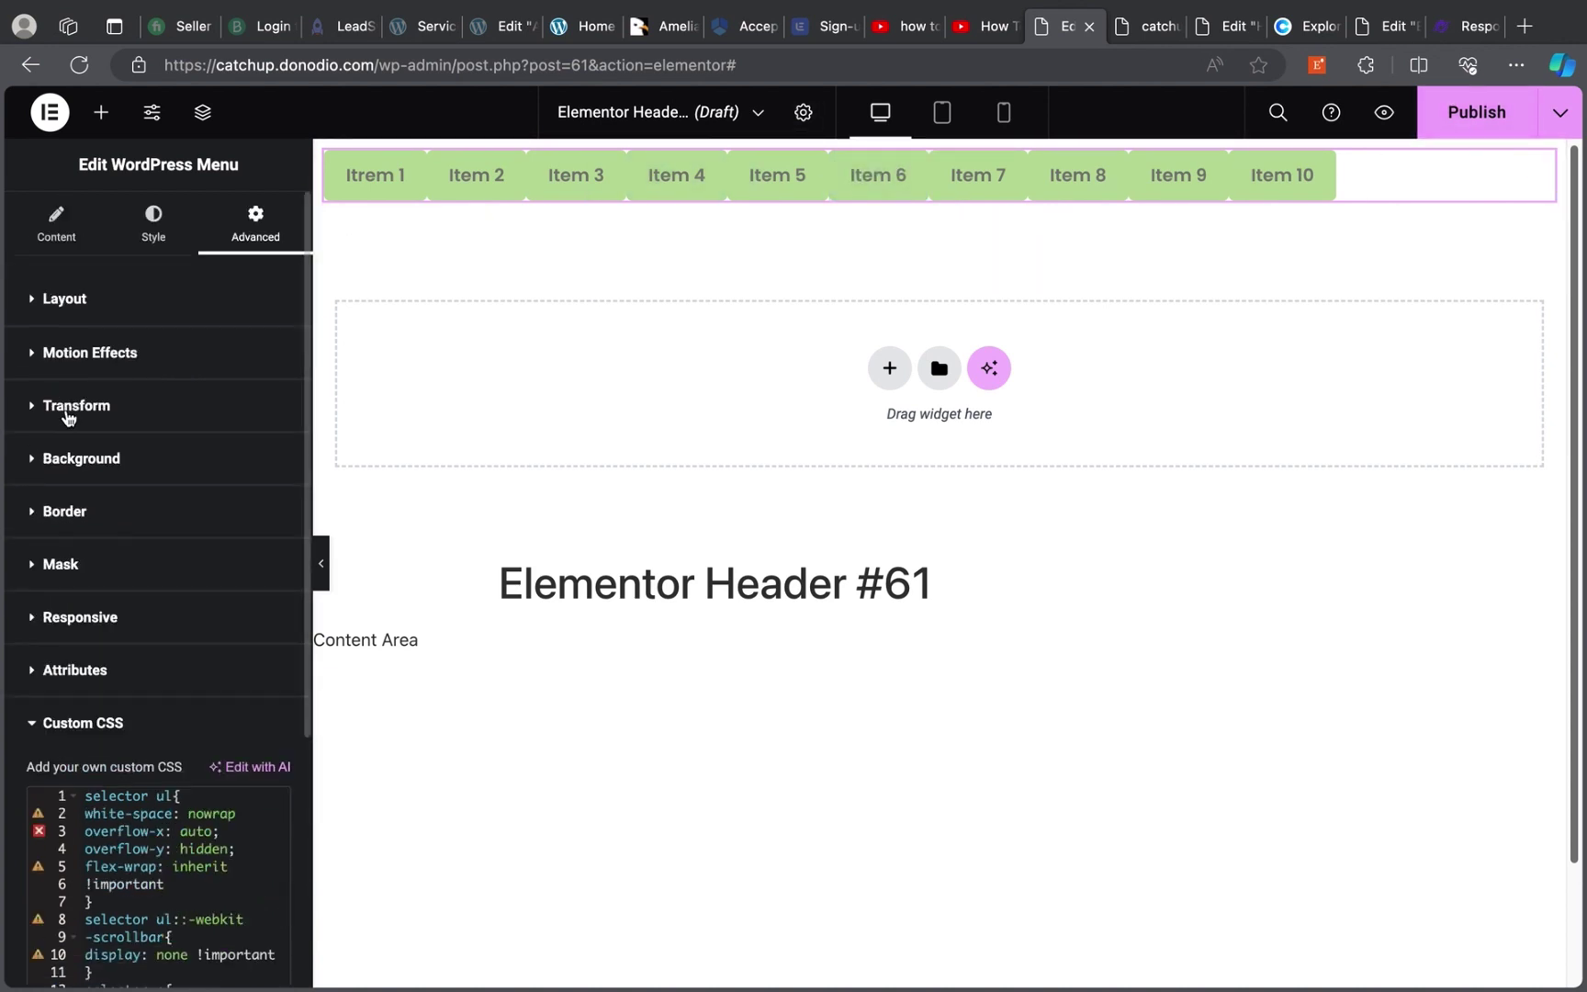
{"action": "left_click", "coordinate": [154, 221]}
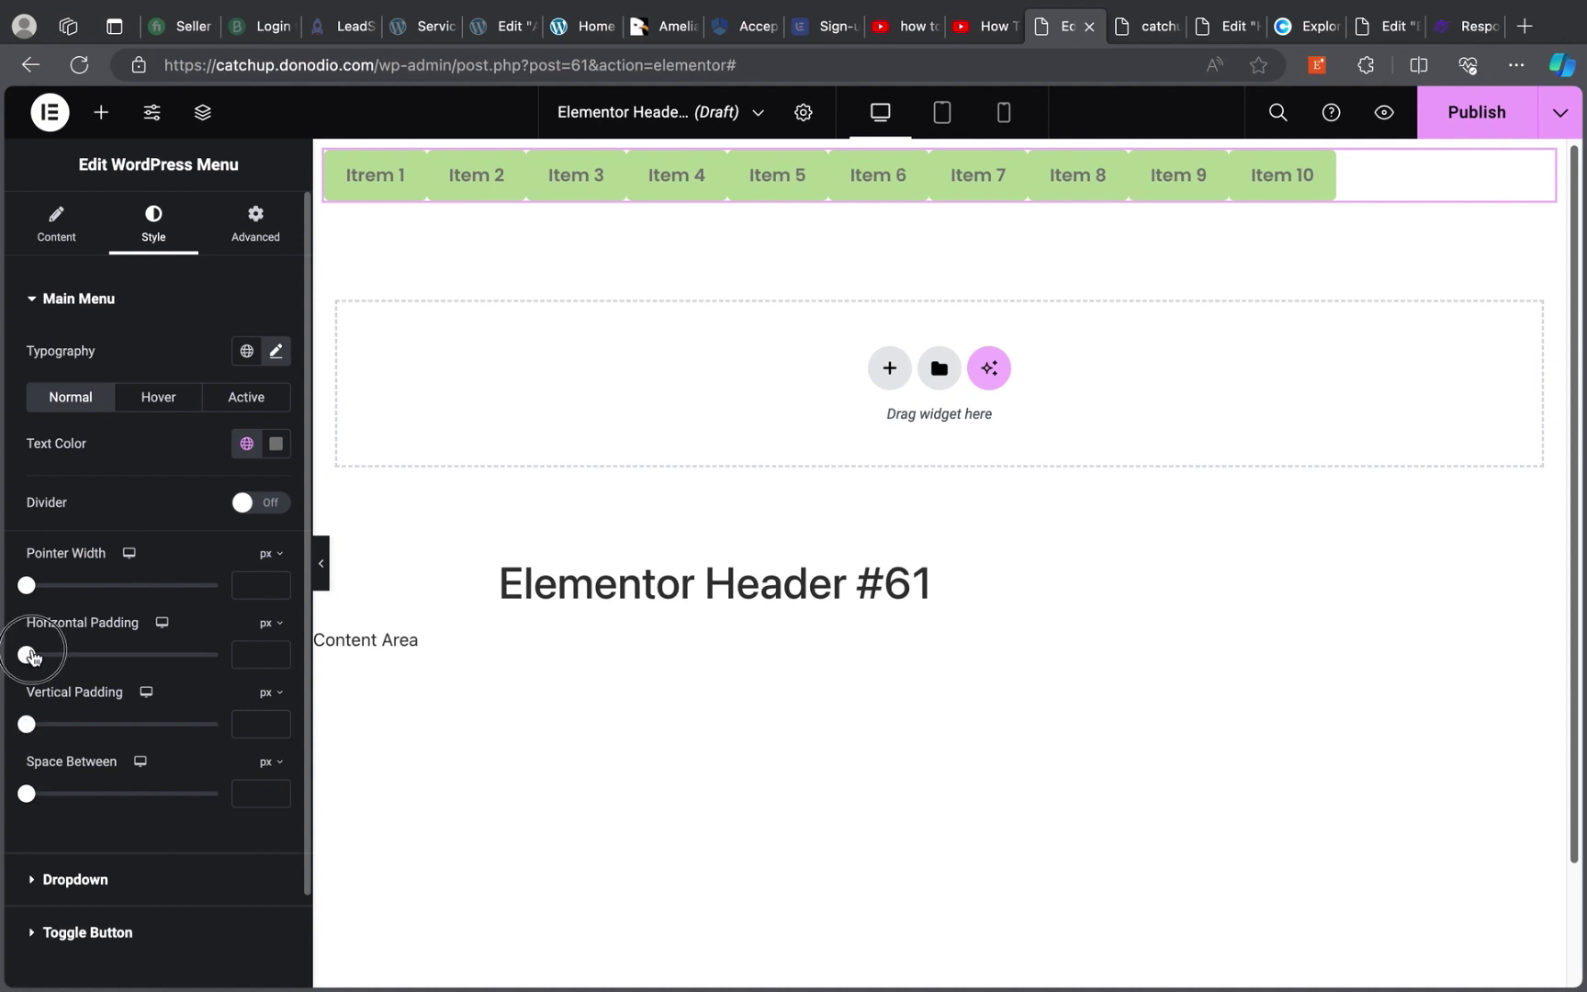
Set Main Menu Horizontal Padding to 24 and Space Between to 13
{"action": "left_click_drag", "start_coordinate": [27, 655], "coordinate": [123, 671]}
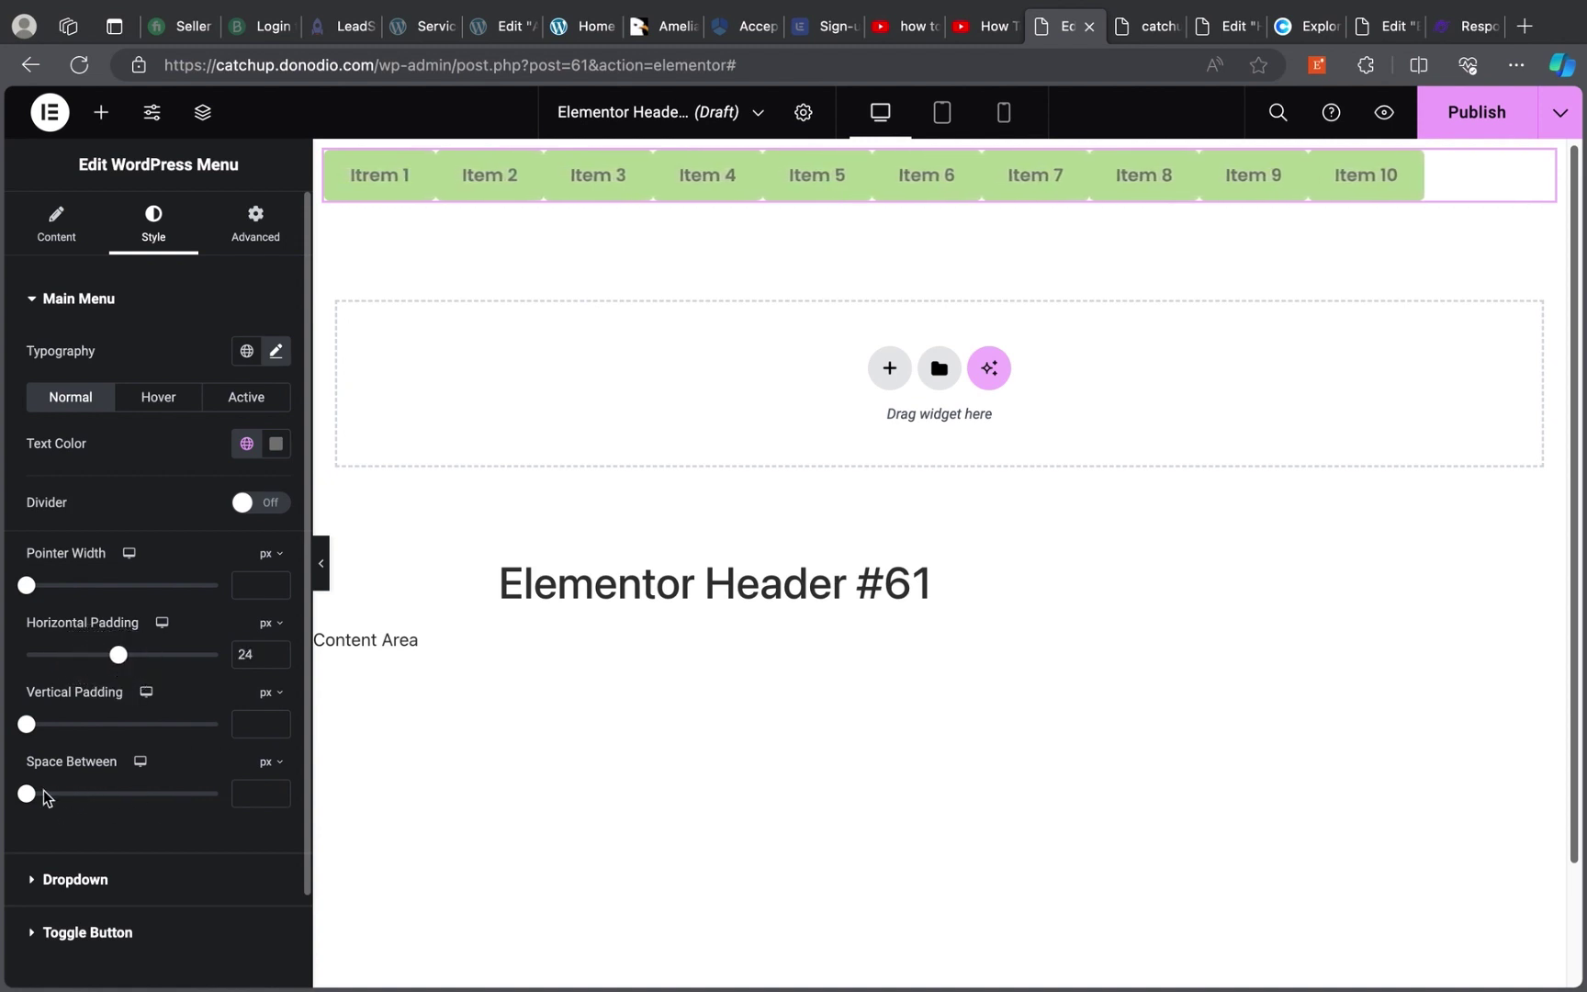
{"action": "left_click_drag", "start_coordinate": [28, 796], "coordinate": [52, 795]}
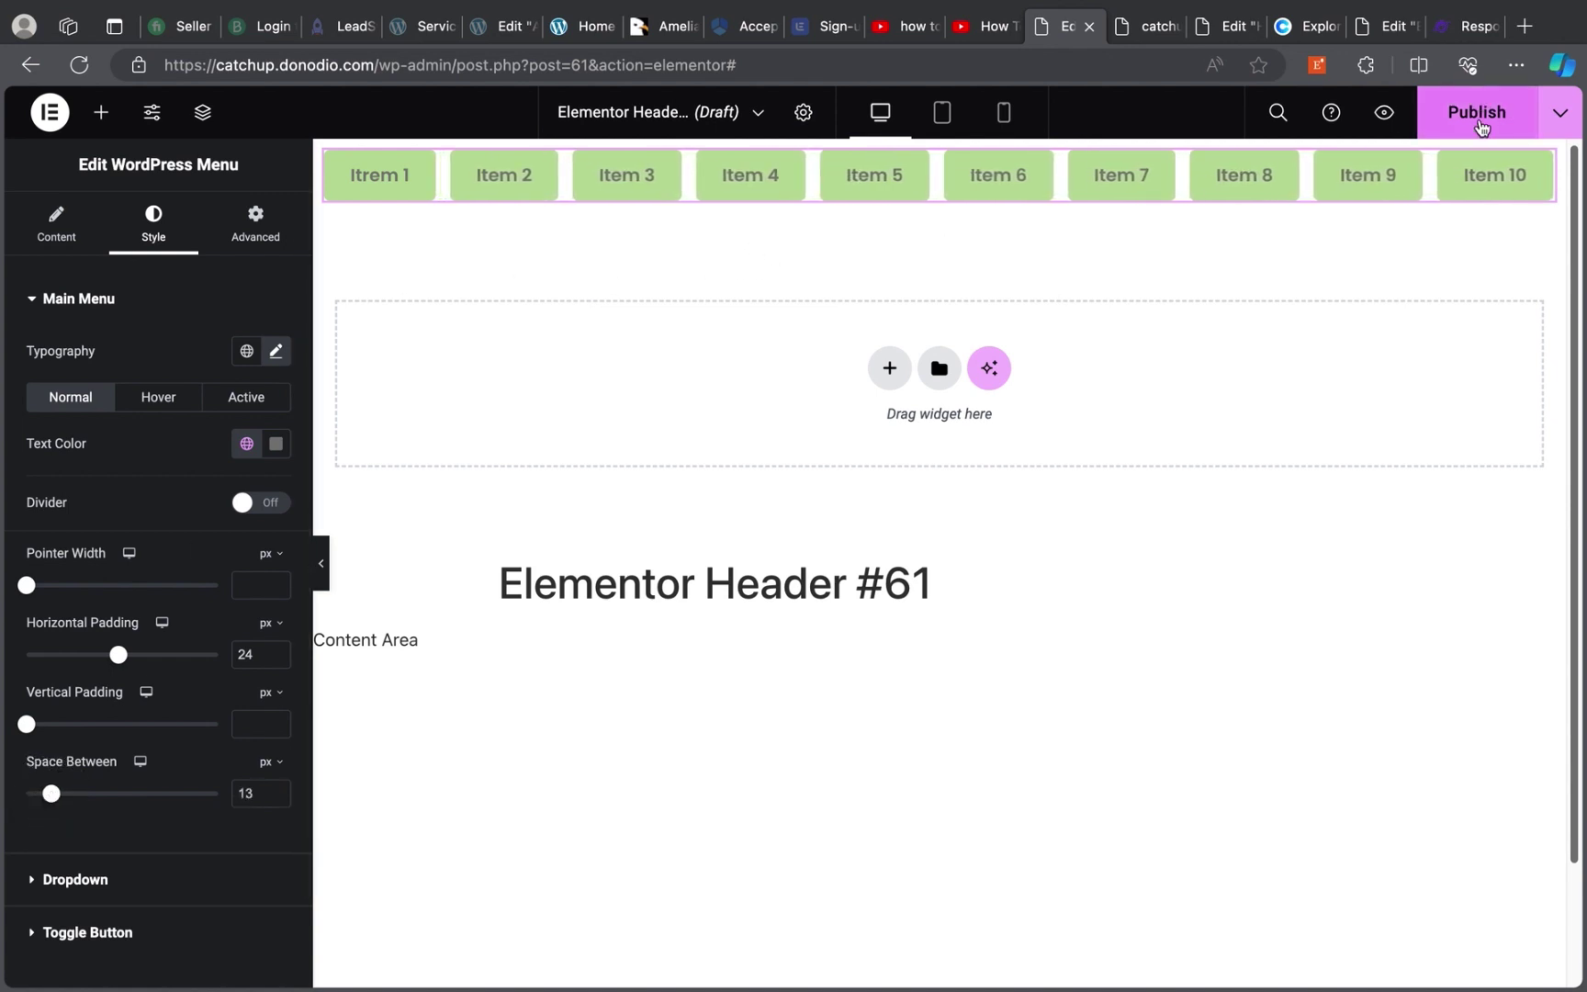
Add Archives and Singular conditions alongside Entire Site, then Save & Close to publish
{"action": "left_click", "coordinate": [1475, 111]}
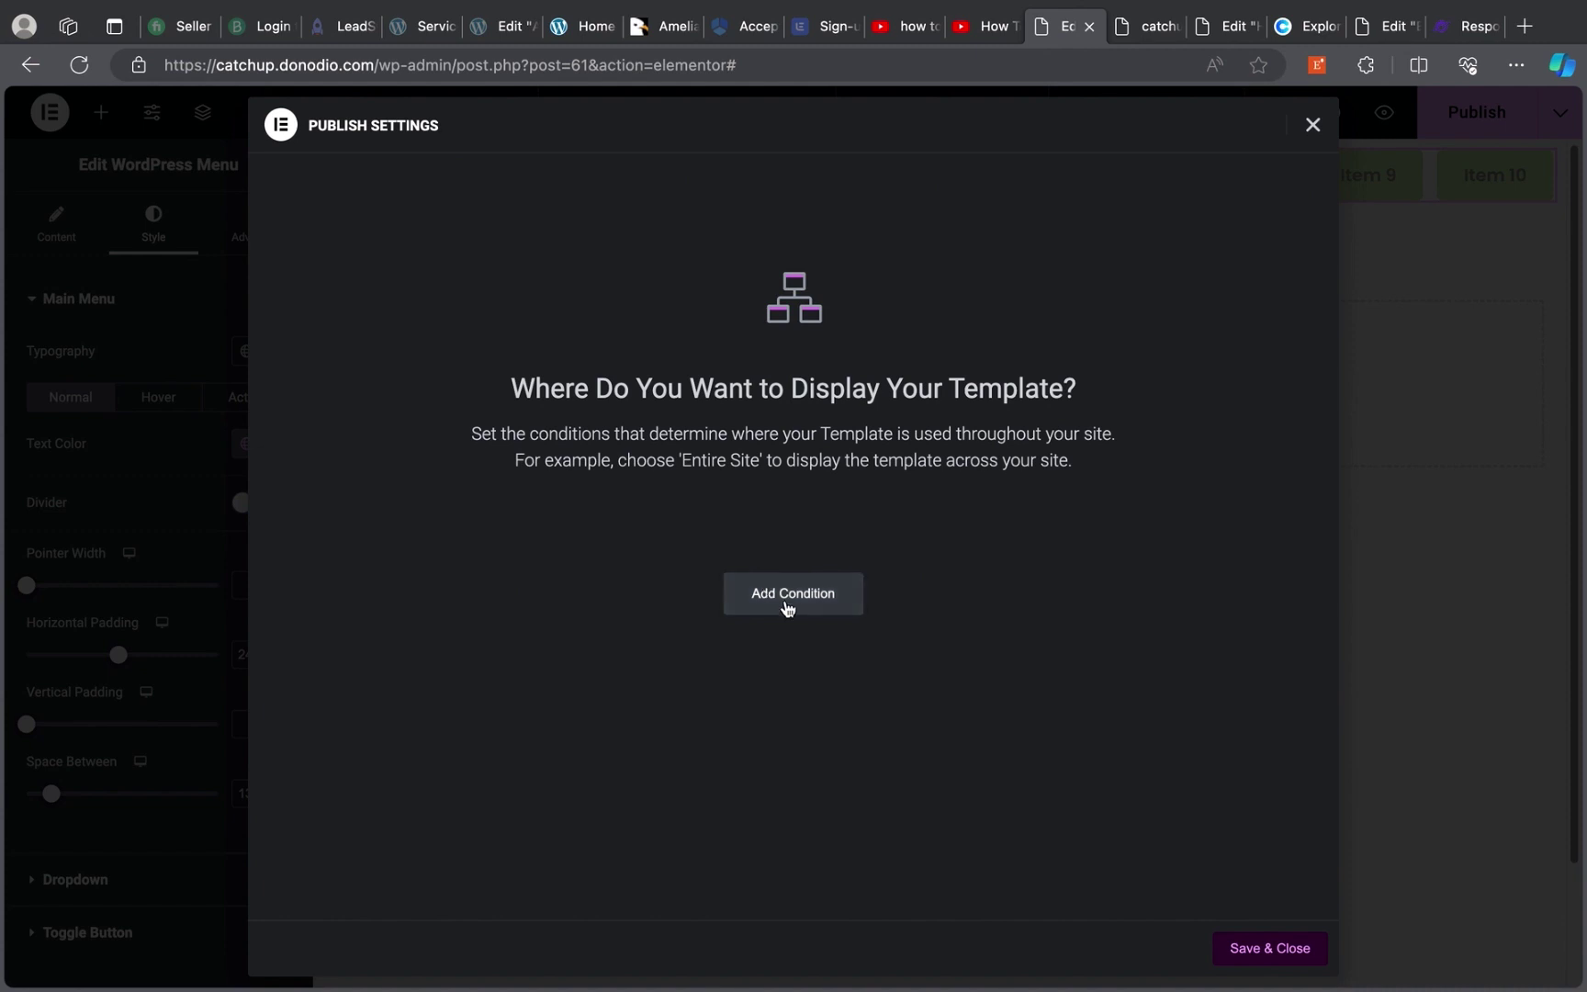
{"action": "left_click", "coordinate": [784, 598]}
{"action": "left_click", "coordinate": [774, 650]}
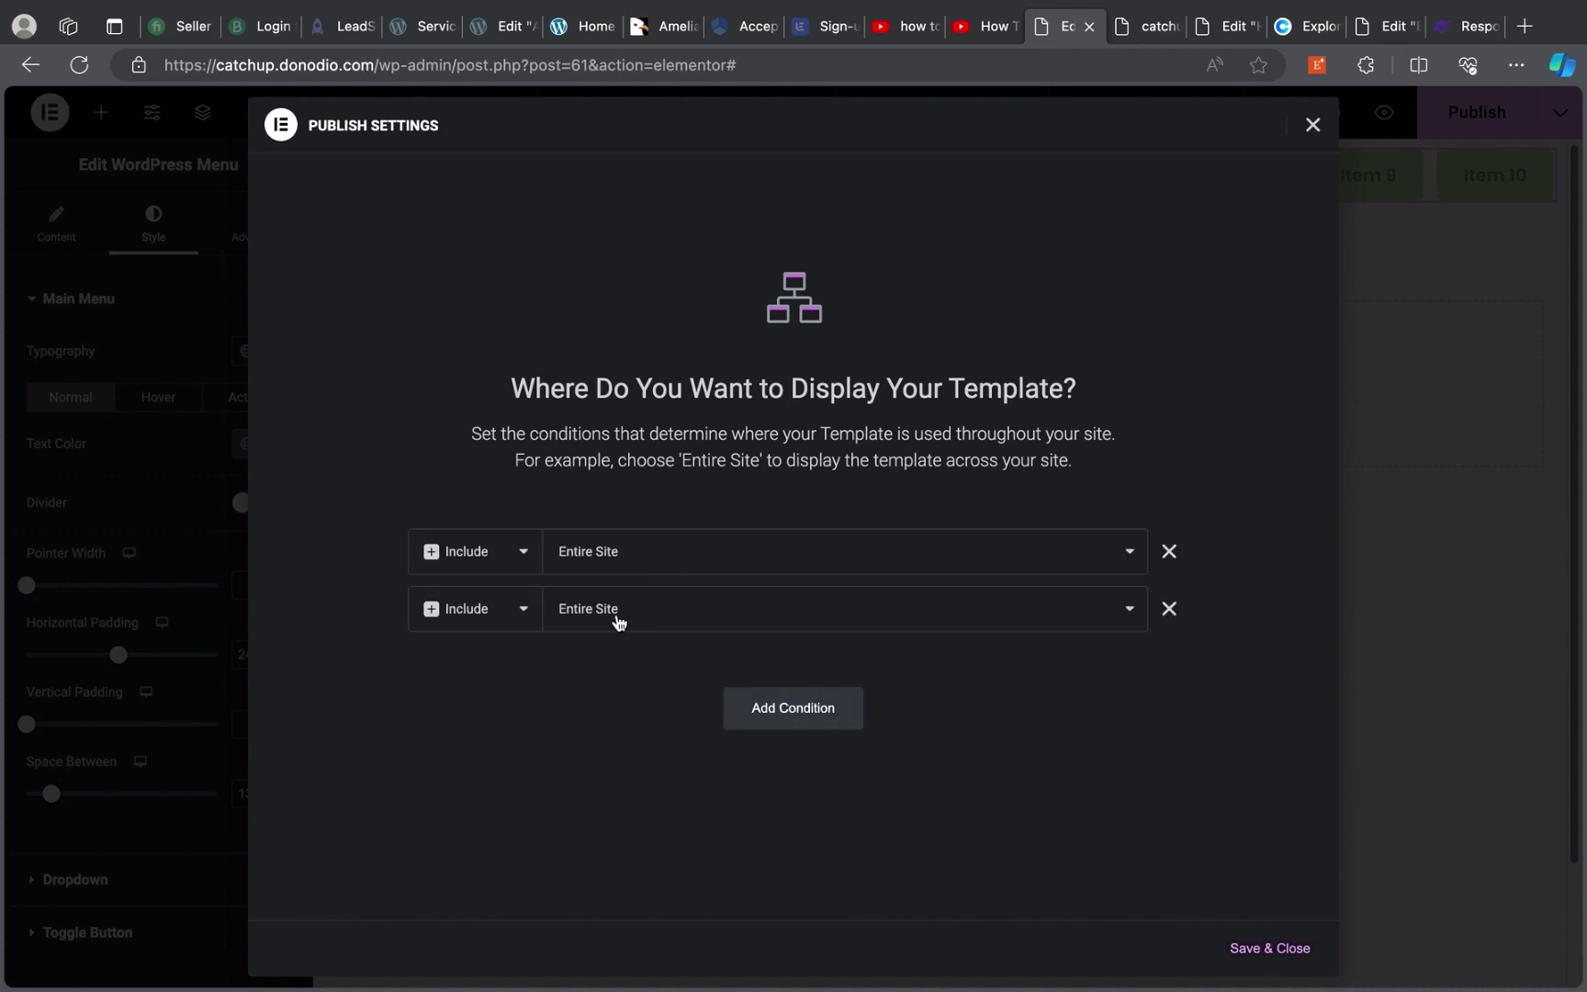
{"action": "left_click", "coordinate": [613, 620]}
{"action": "left_click", "coordinate": [635, 639]}
{"action": "left_click", "coordinate": [822, 708]}
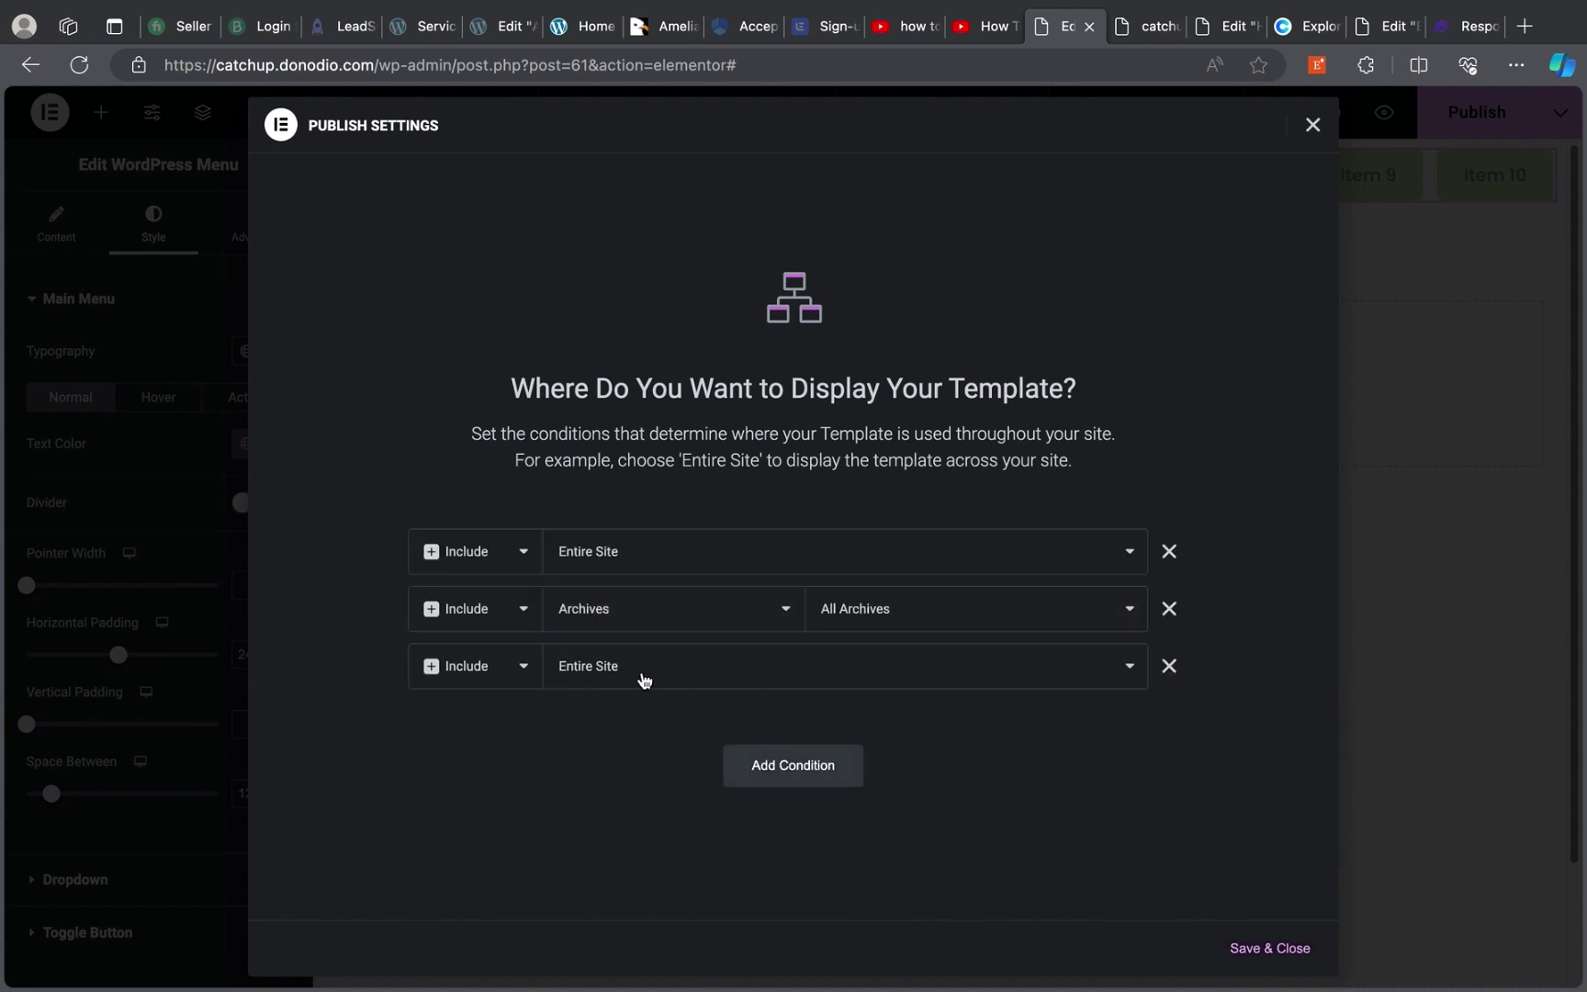
{"action": "left_click", "coordinate": [640, 677]}
{"action": "left_click", "coordinate": [641, 719]}
{"action": "left_click", "coordinate": [1270, 948]}
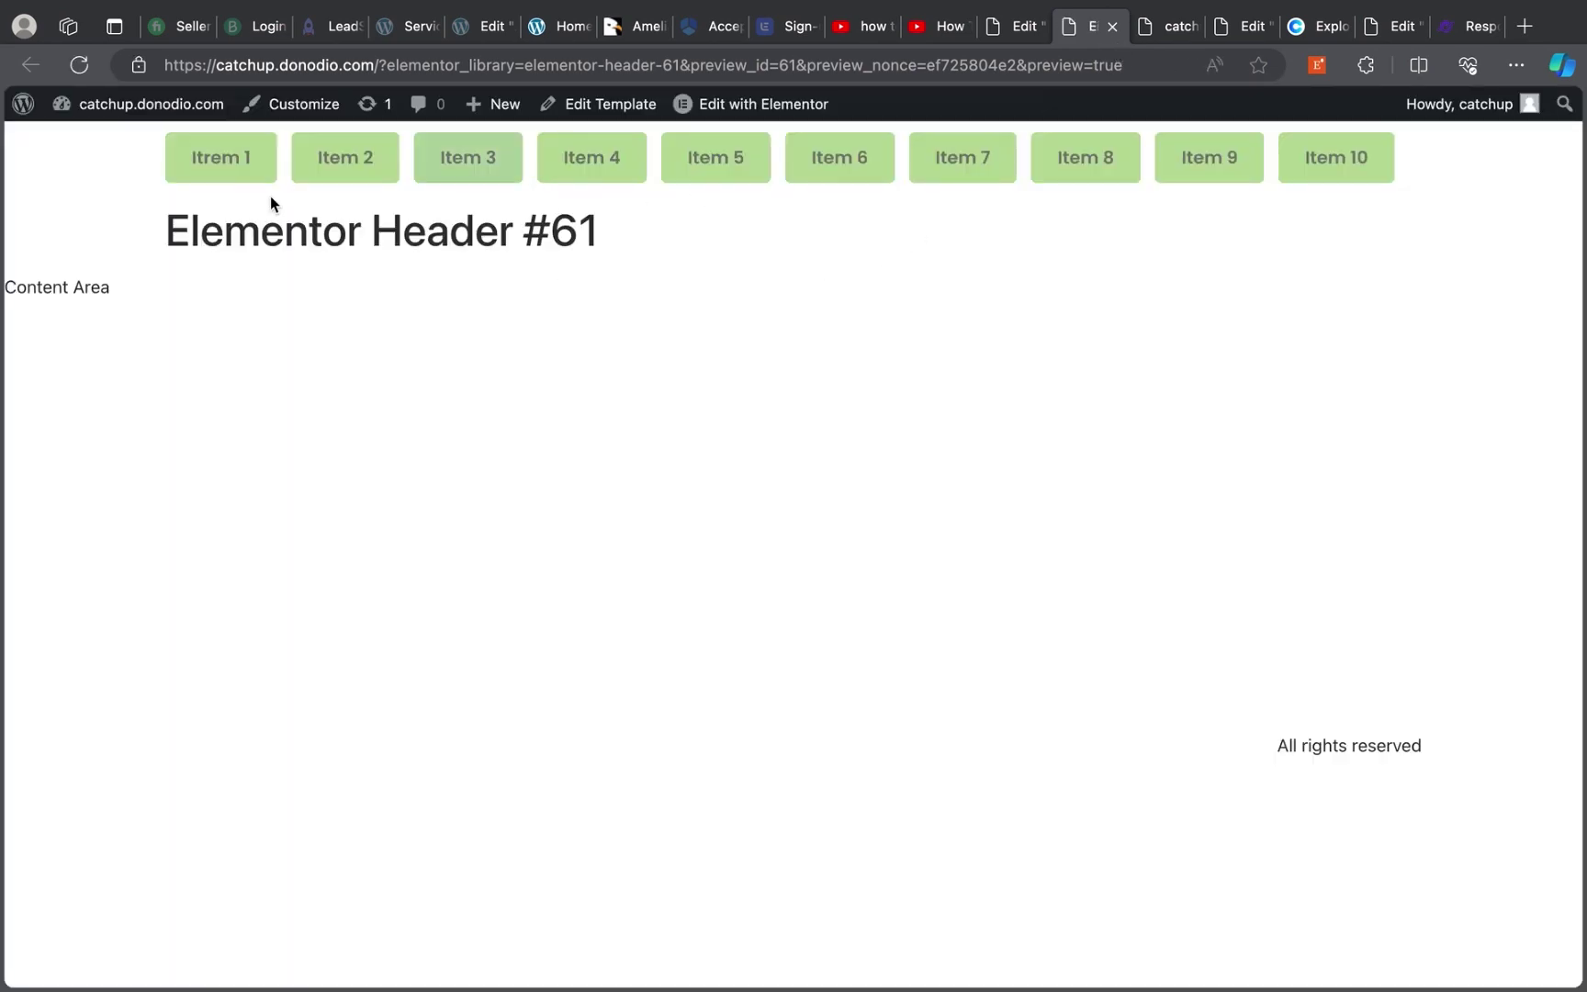
In the phone preview, set the menu's Mobile Dropdown Breakpoint to None
{"action": "left_click", "coordinate": [1007, 37]}
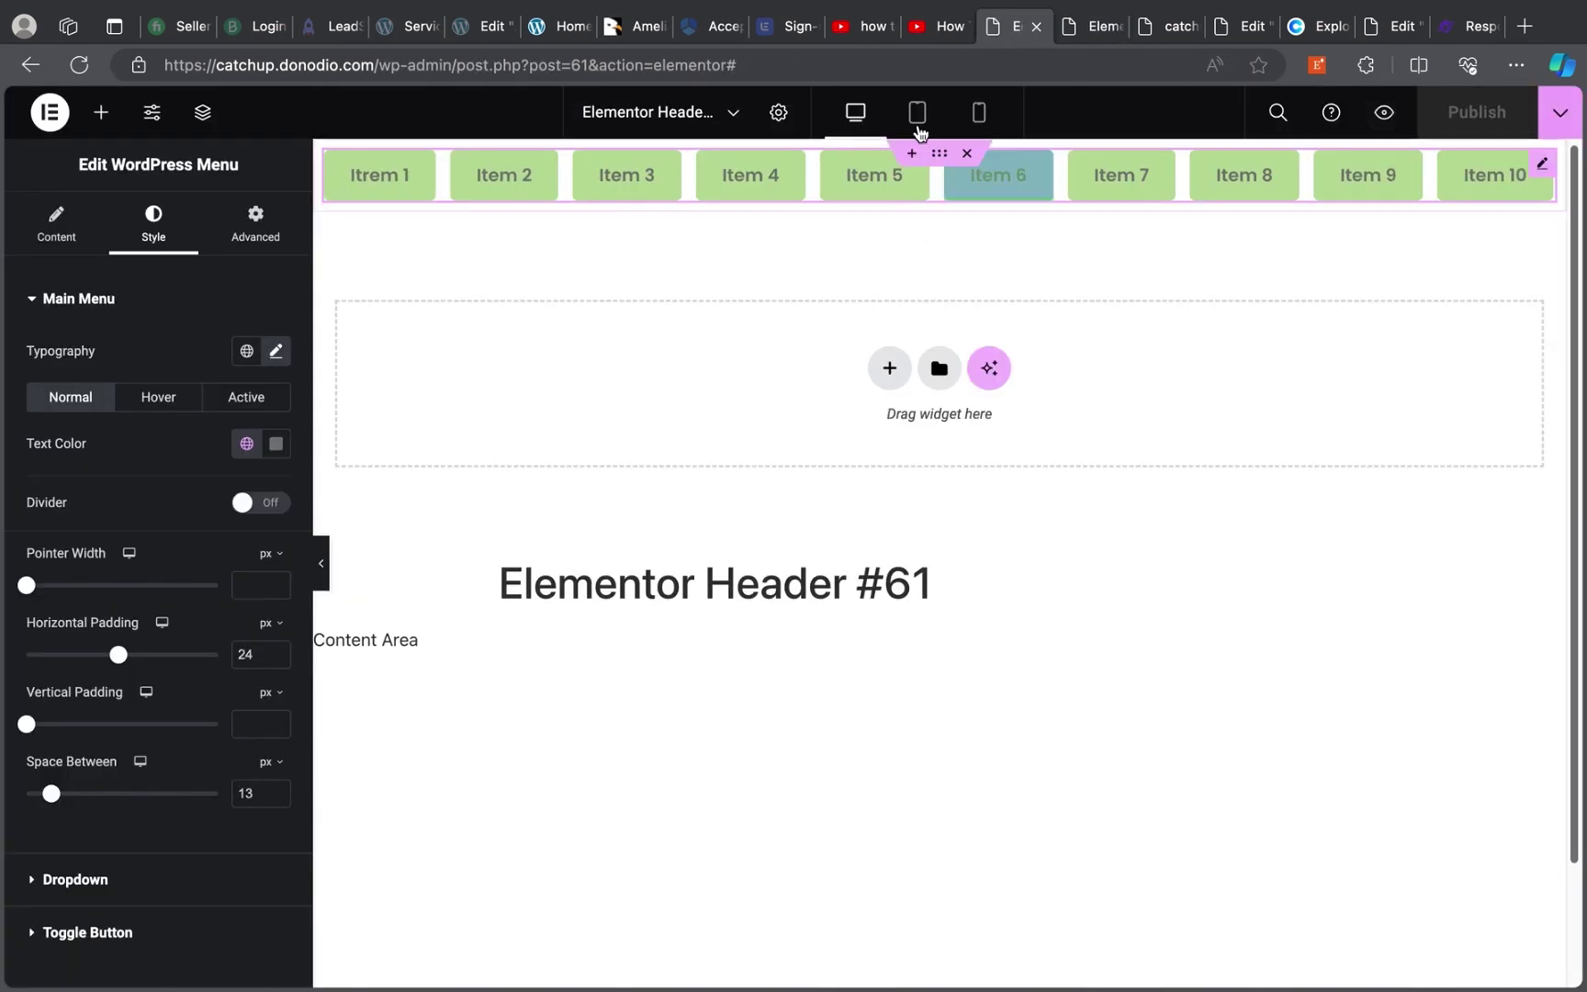
{"action": "left_click", "coordinate": [980, 113]}
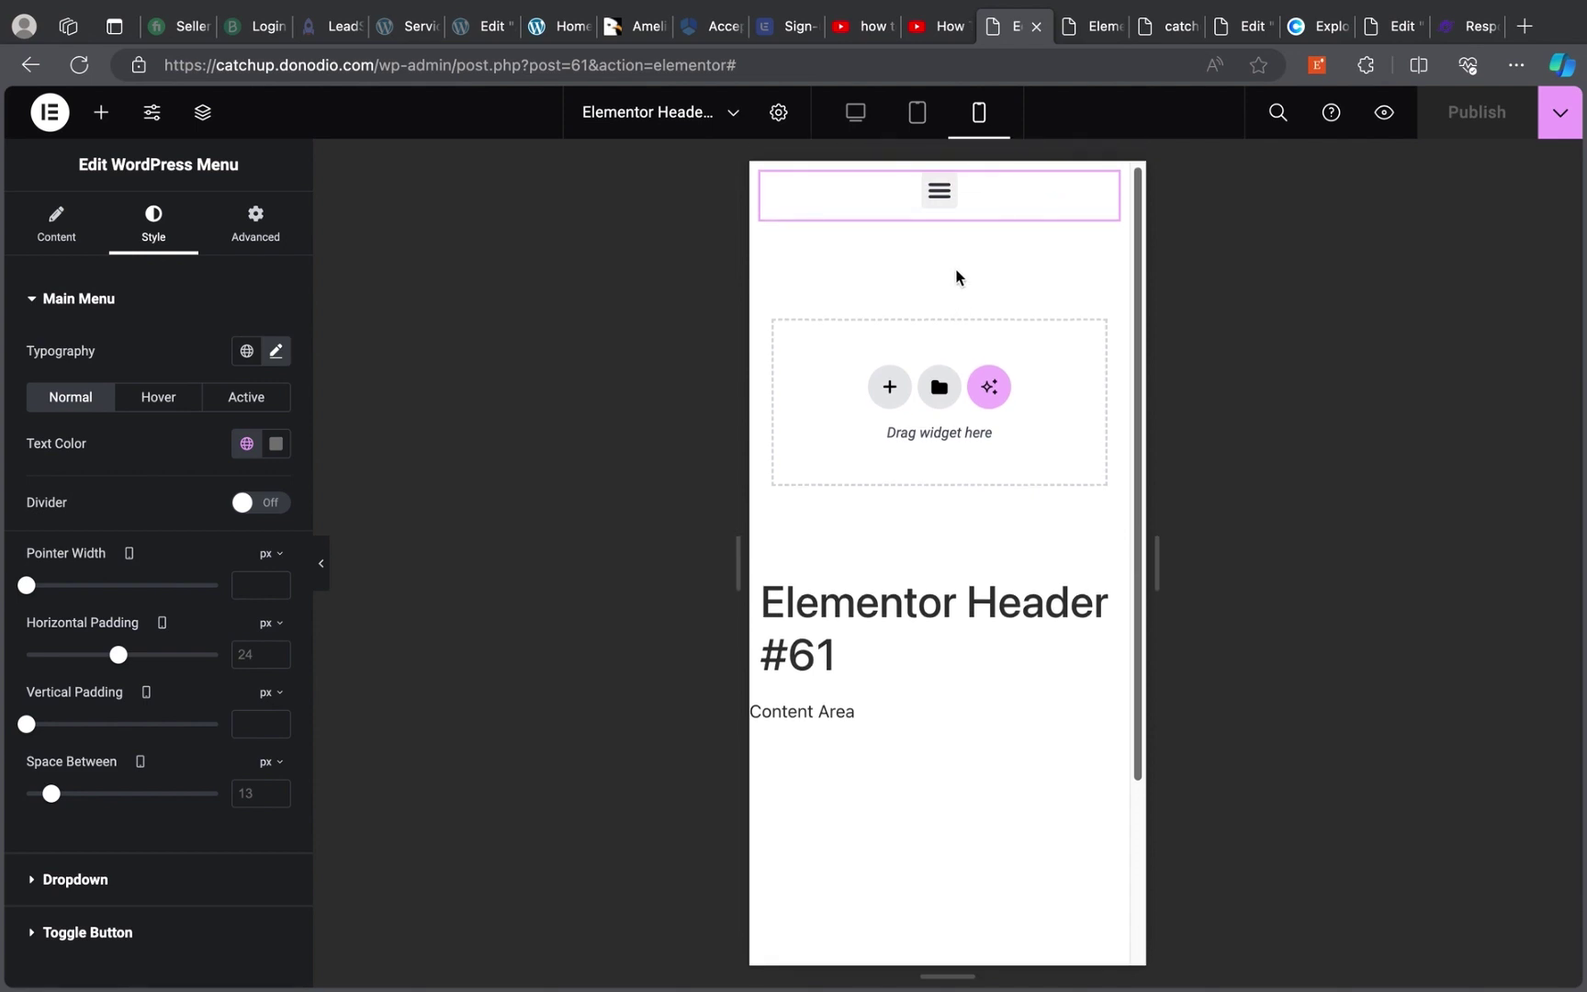
{"action": "mouse_move", "coordinate": [1108, 198]}
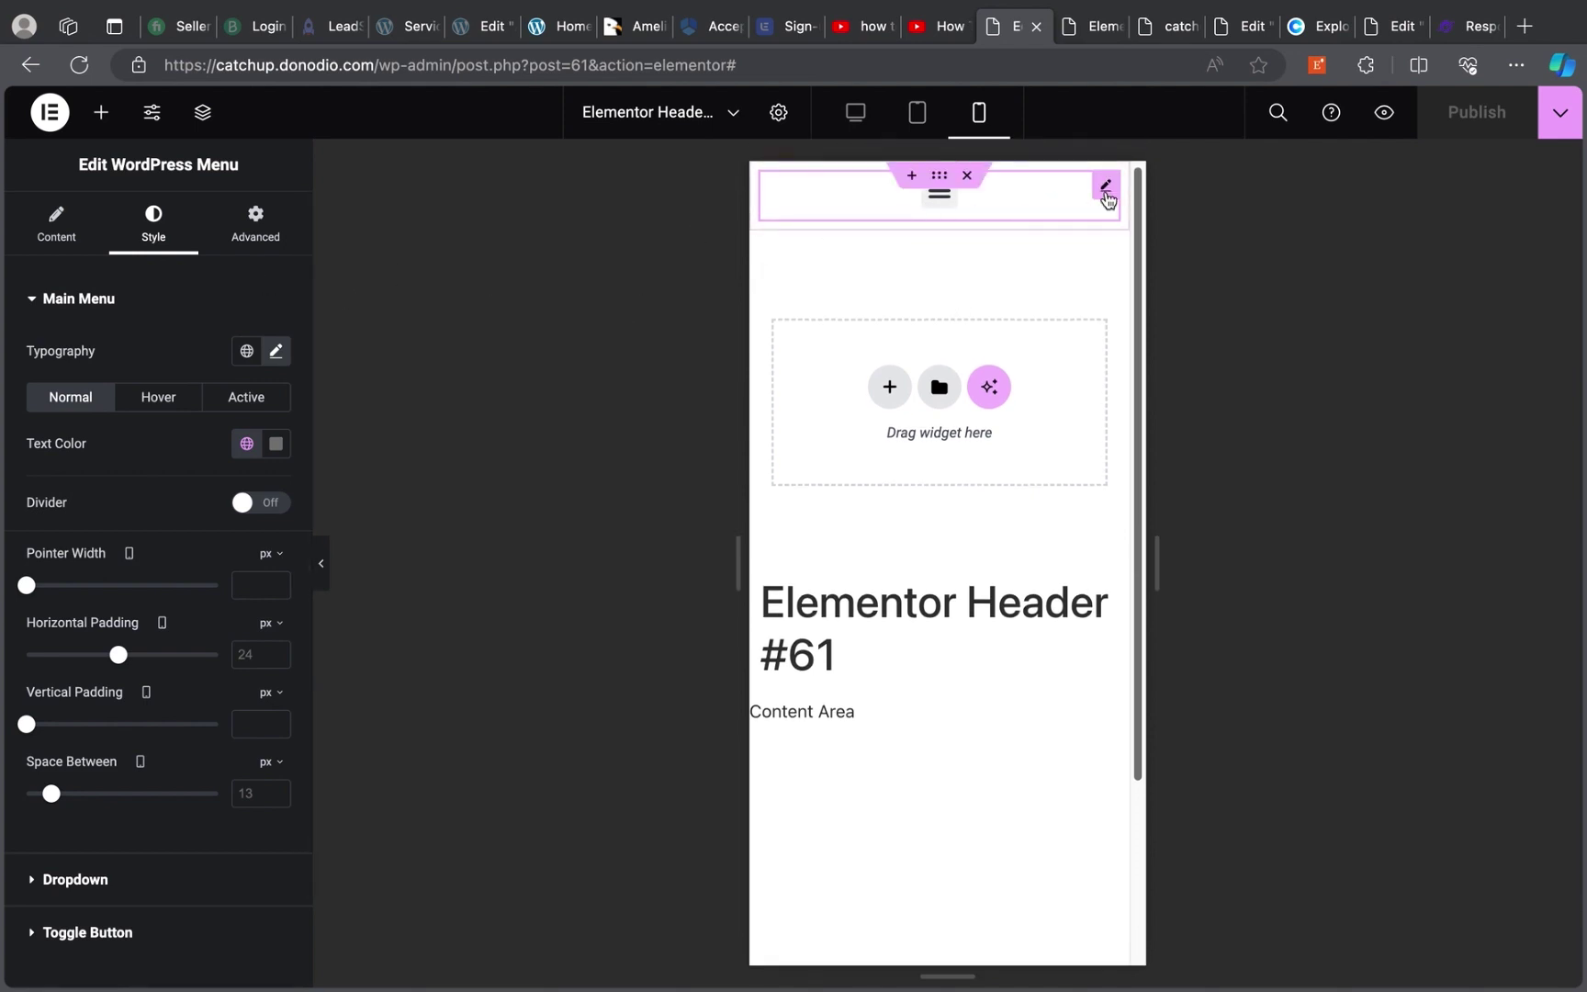
{"action": "left_click", "coordinate": [55, 230]}
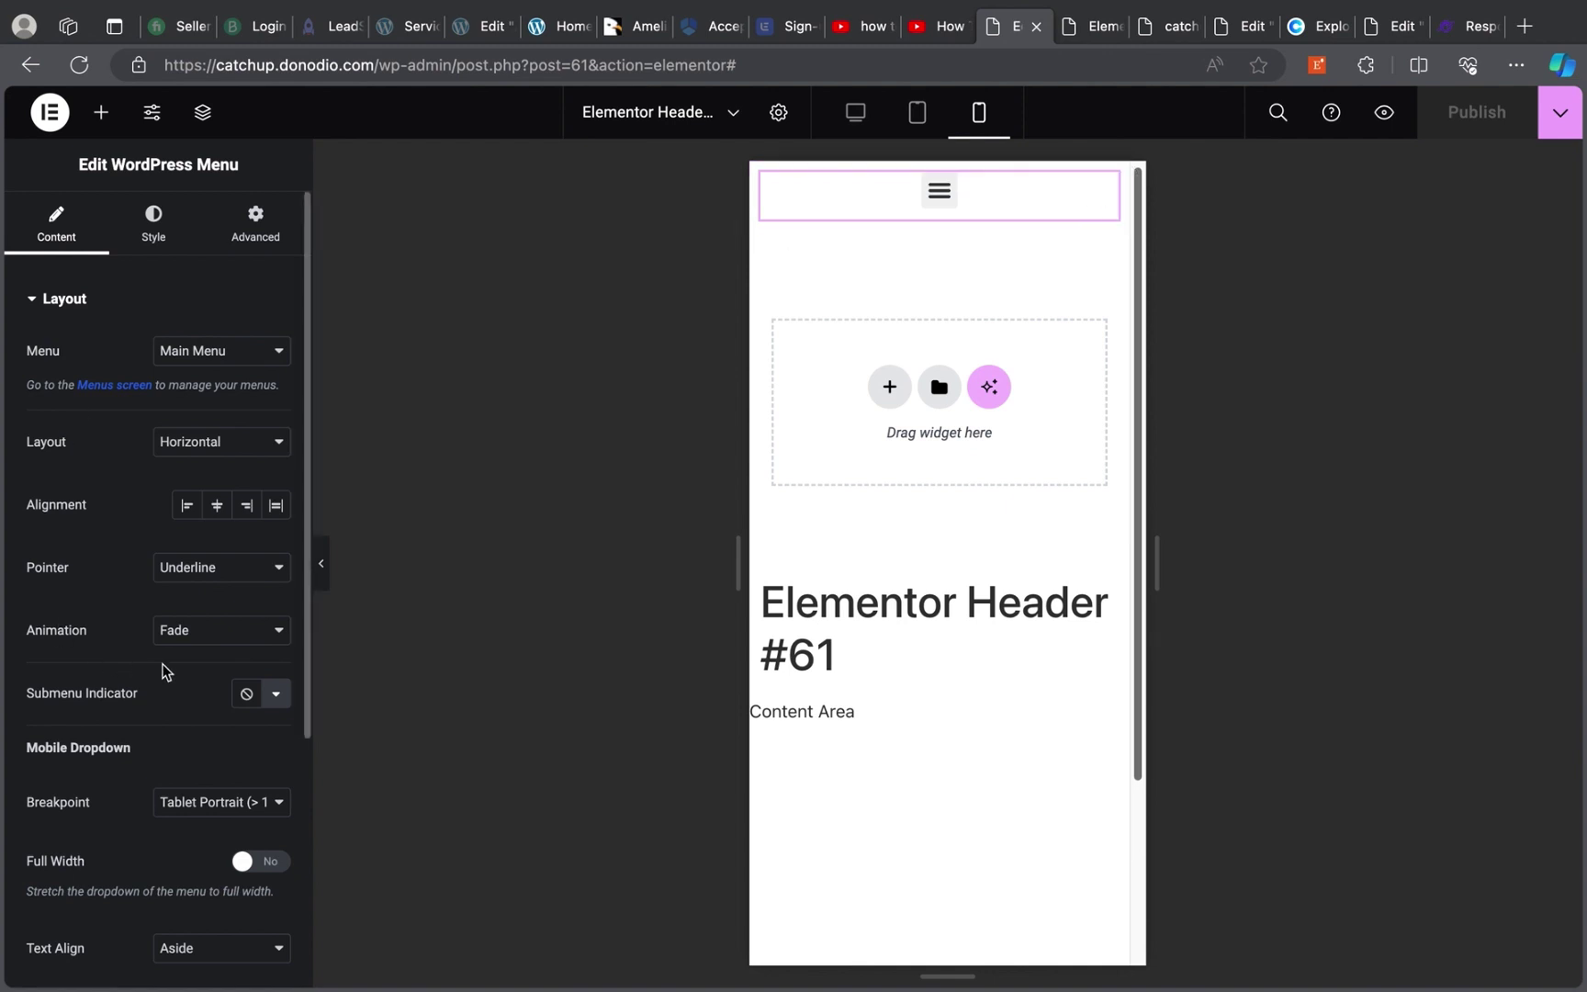
{"action": "scroll", "coordinate": [183, 588], "scroll_direction": "down", "scroll_amount": 1}
{"action": "scroll", "coordinate": [169, 587], "scroll_direction": "down", "scroll_amount": 5}
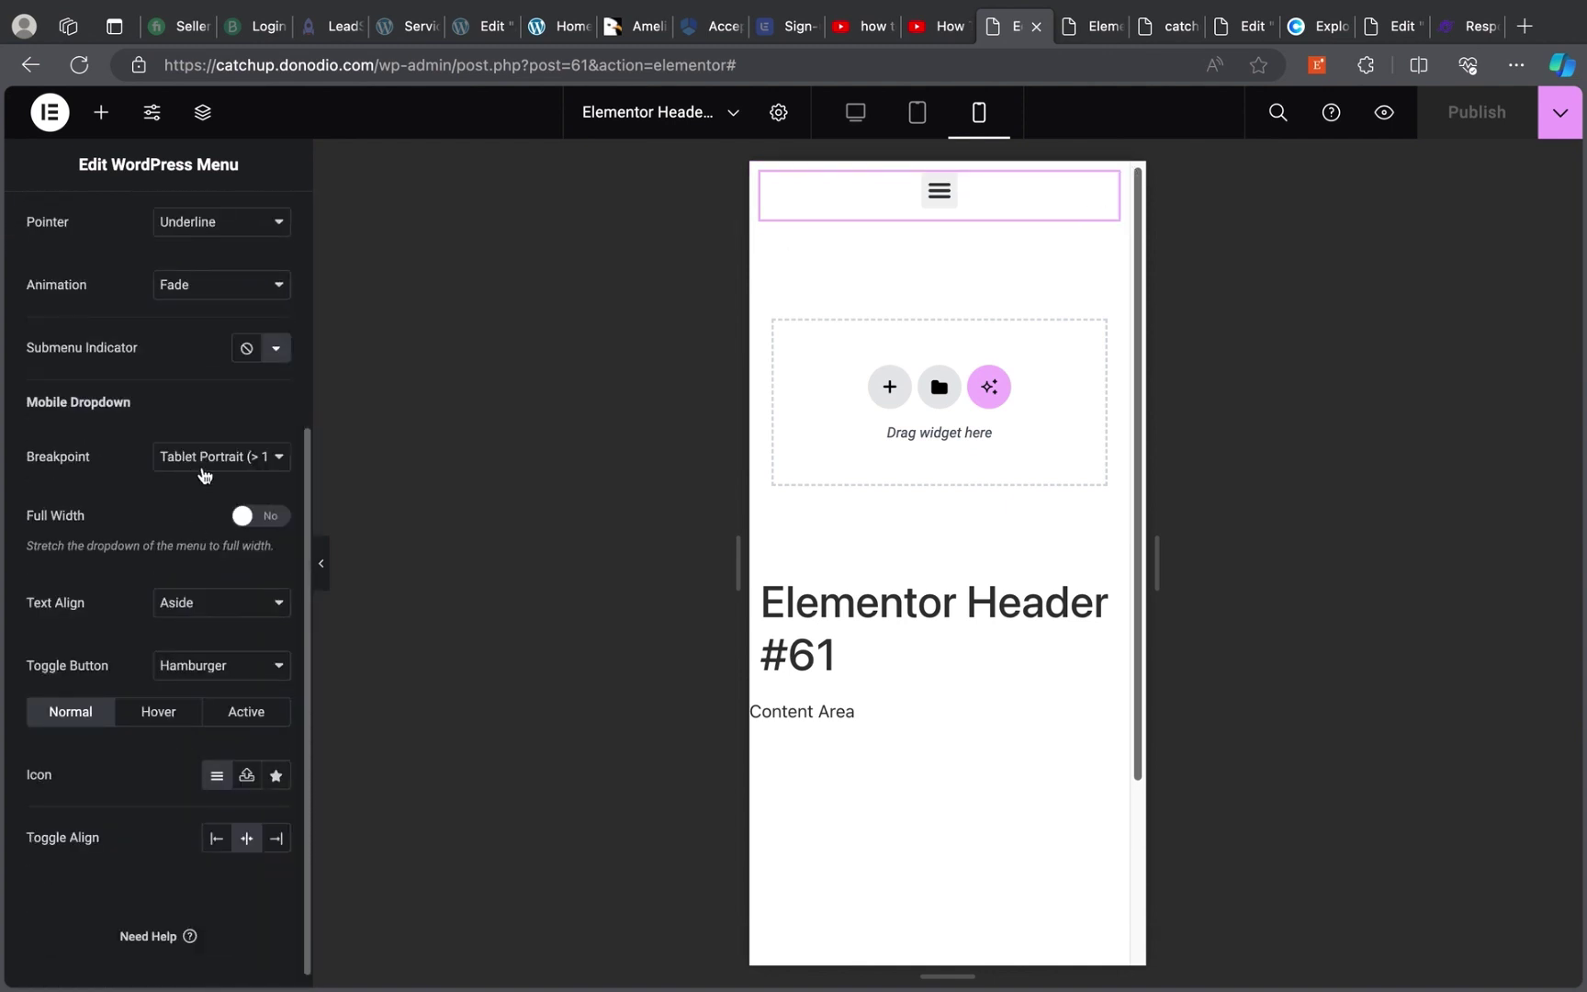
{"action": "left_click", "coordinate": [210, 467]}
{"action": "key", "text": "Return"}
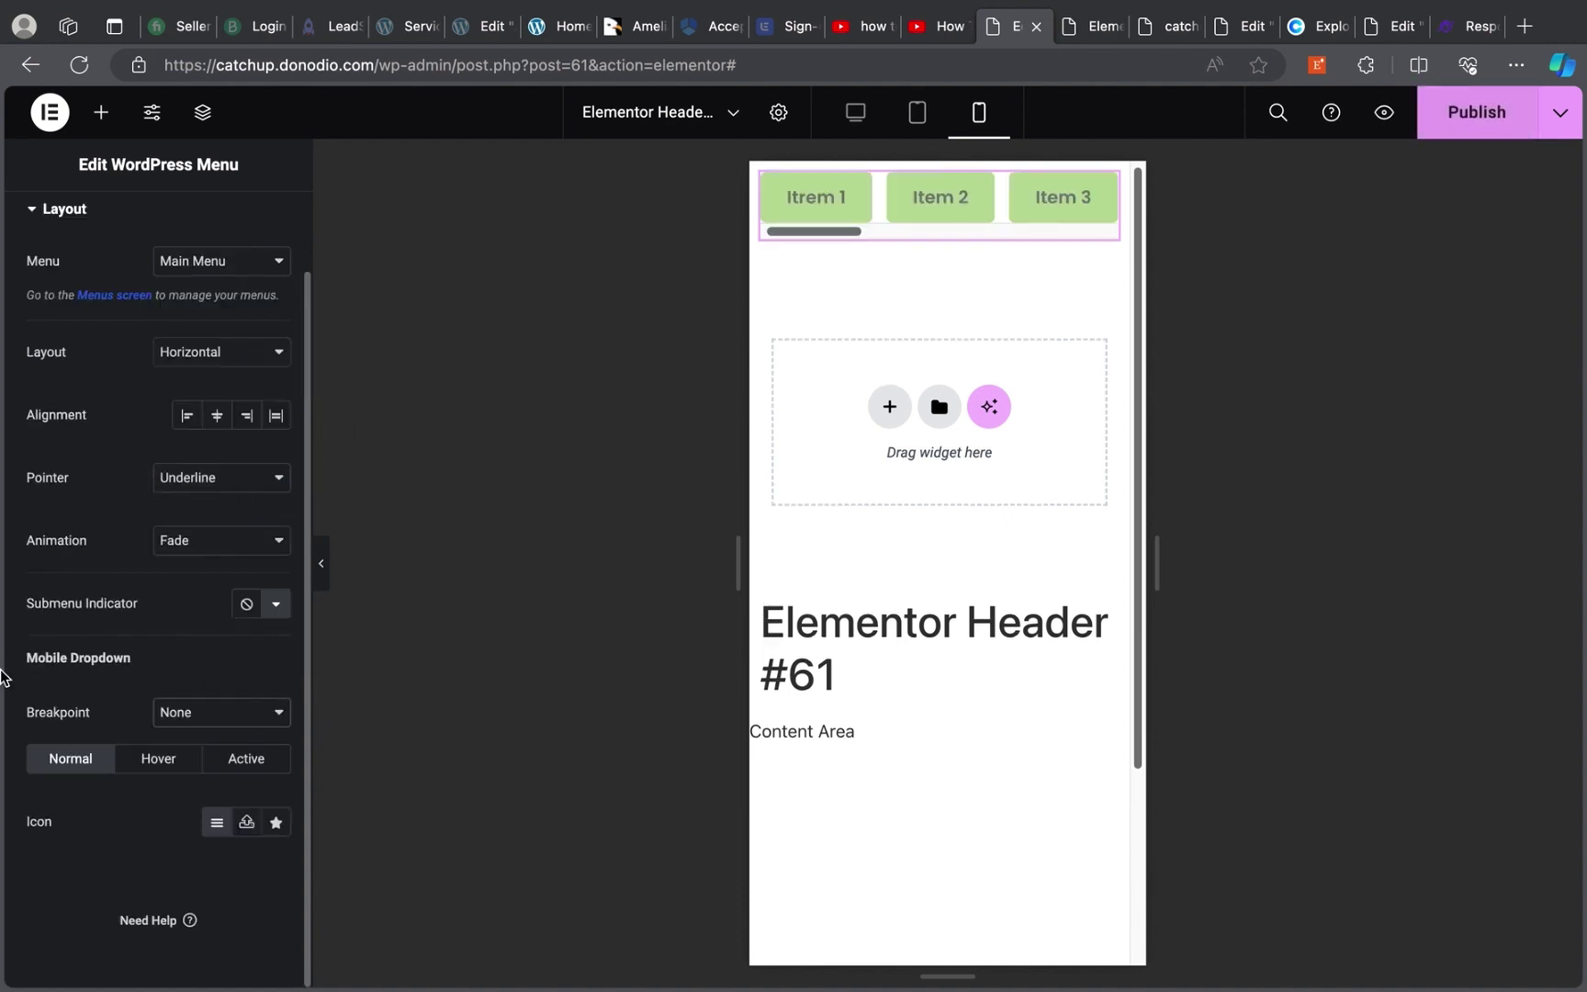
Swipe the menu row in the phone and tablet previews to confirm it scrolls sideways
{"action": "scroll", "coordinate": [142, 469], "scroll_direction": "up", "scroll_amount": 2}
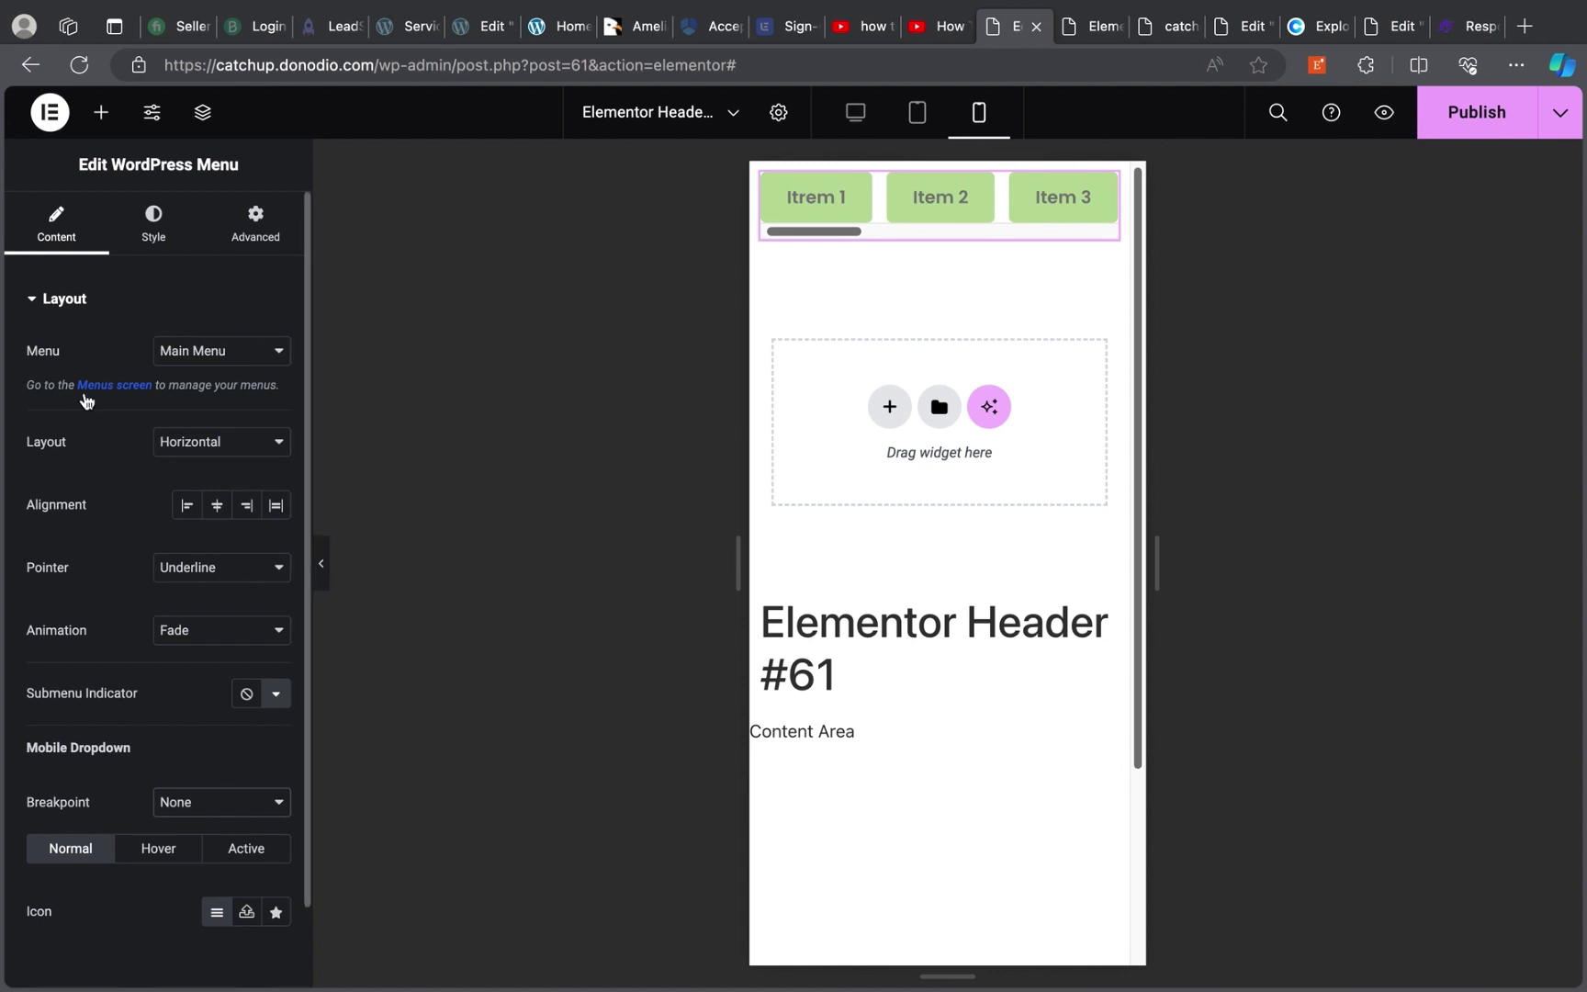
{"action": "scroll", "coordinate": [128, 633], "scroll_direction": "down", "scroll_amount": 2}
{"action": "scroll", "coordinate": [113, 514], "scroll_direction": "up", "scroll_amount": 2}
{"action": "scroll", "coordinate": [136, 624], "scroll_direction": "down", "scroll_amount": 2}
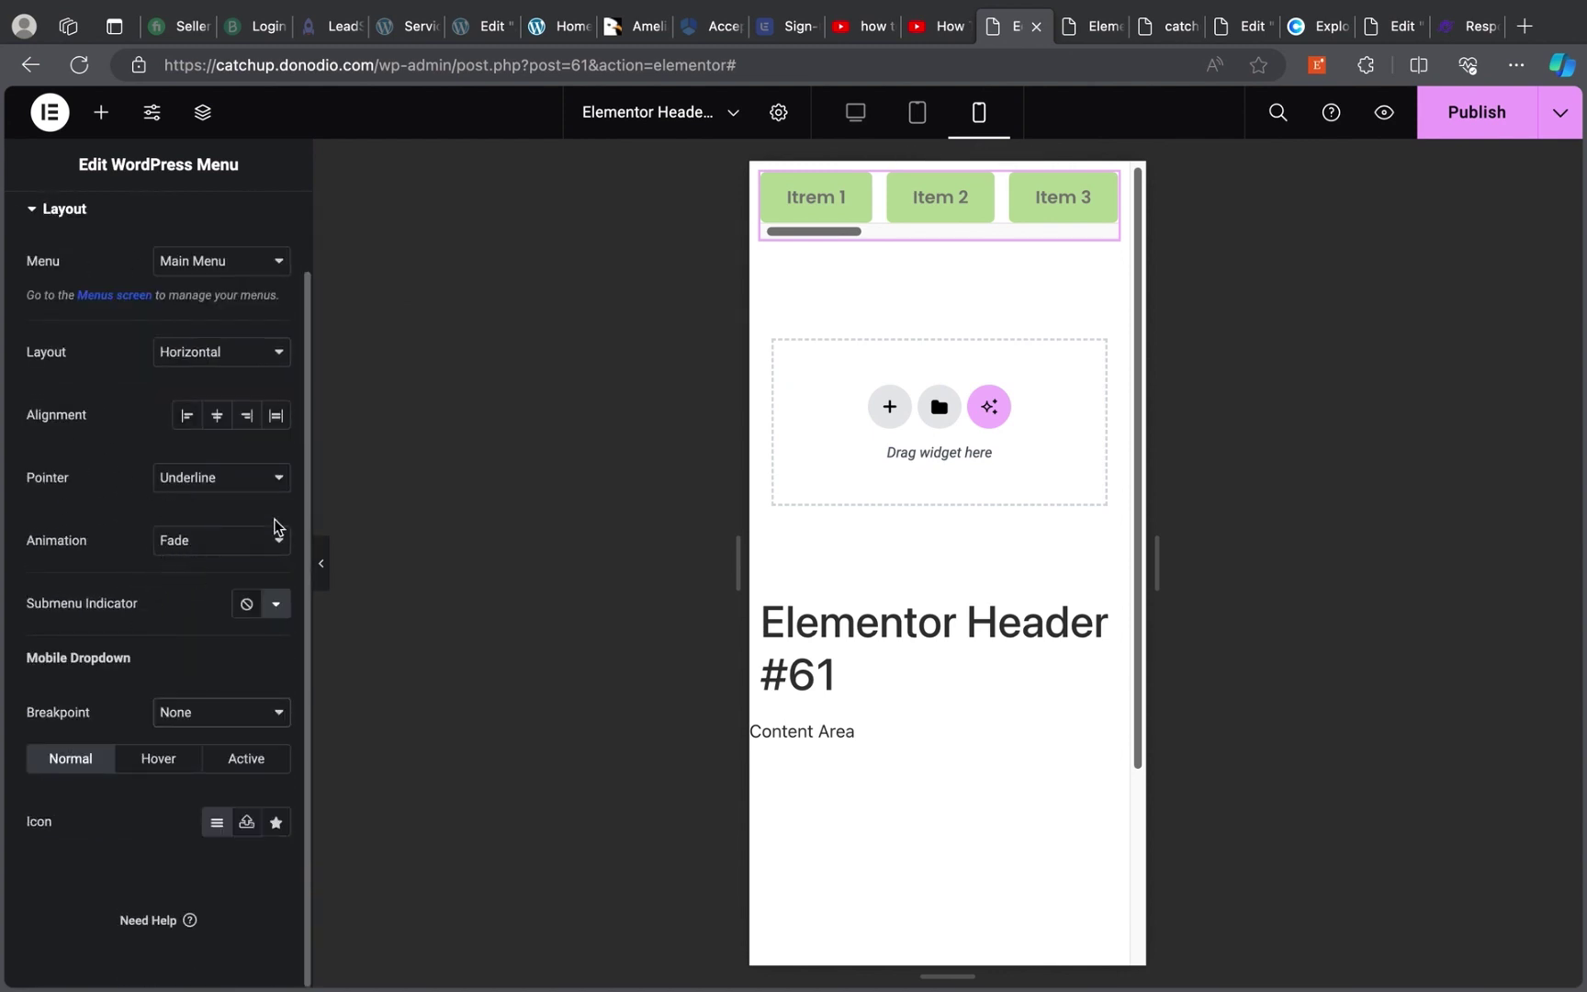
{"action": "mouse_move", "coordinate": [812, 231]}
{"action": "left_mouse_down"}
{"action": "mouse_move", "coordinate": [999, 226]}
{"action": "mouse_move", "coordinate": [1079, 233]}
{"action": "mouse_move", "coordinate": [801, 240]}
{"action": "mouse_move", "coordinate": [1095, 251]}
{"action": "mouse_move", "coordinate": [818, 252]}
{"action": "mouse_move", "coordinate": [795, 237]}
{"action": "left_mouse_up"}
{"action": "left_click", "coordinate": [922, 121]}
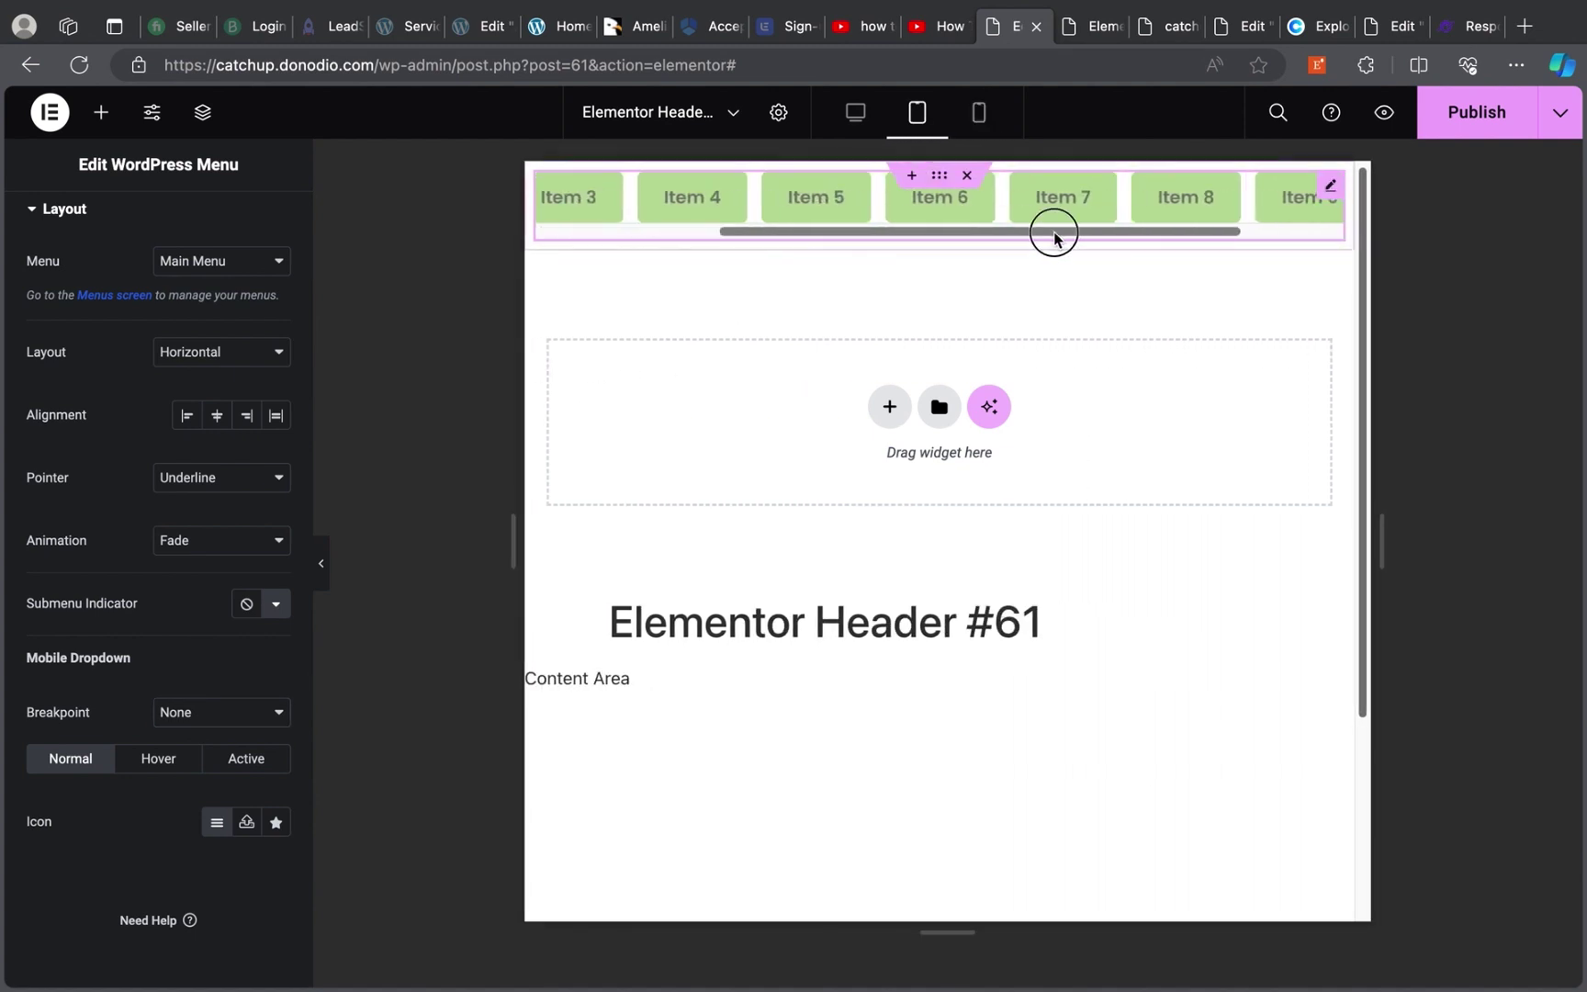
{"action": "left_click_drag", "start_coordinate": [1084, 237], "coordinate": [881, 237]}
Publish the header and swipe its menu in Edge DevTools' 400px device emulation
{"action": "left_click", "coordinate": [1498, 113]}
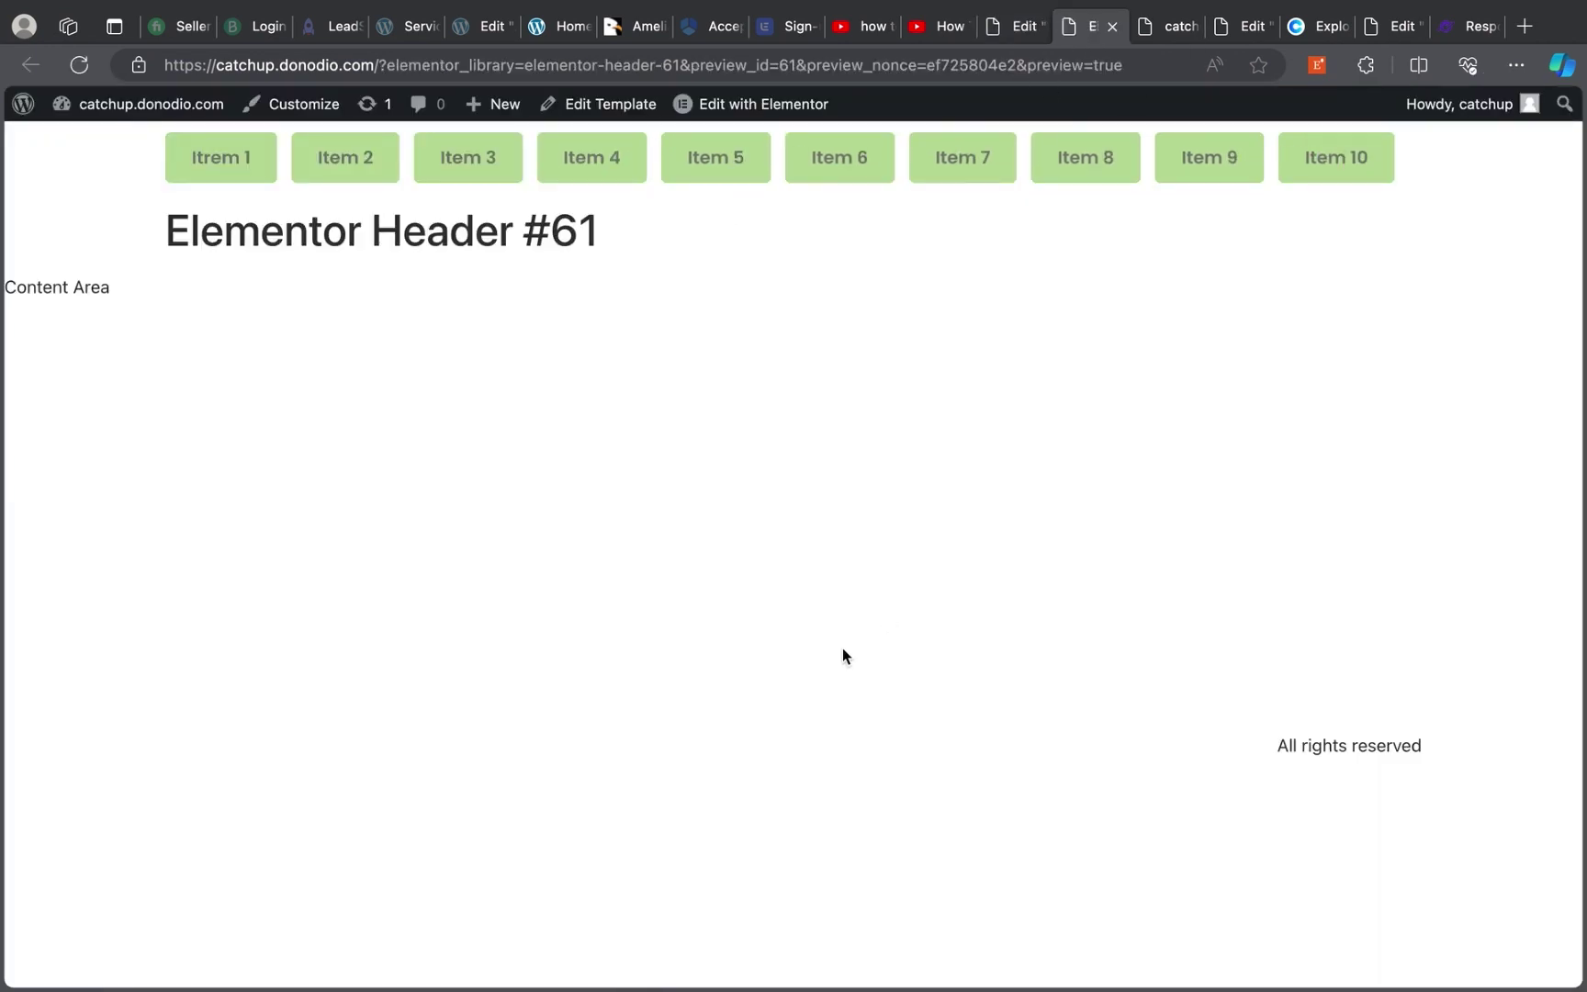
{"action": "right_click", "coordinate": [520, 821]}
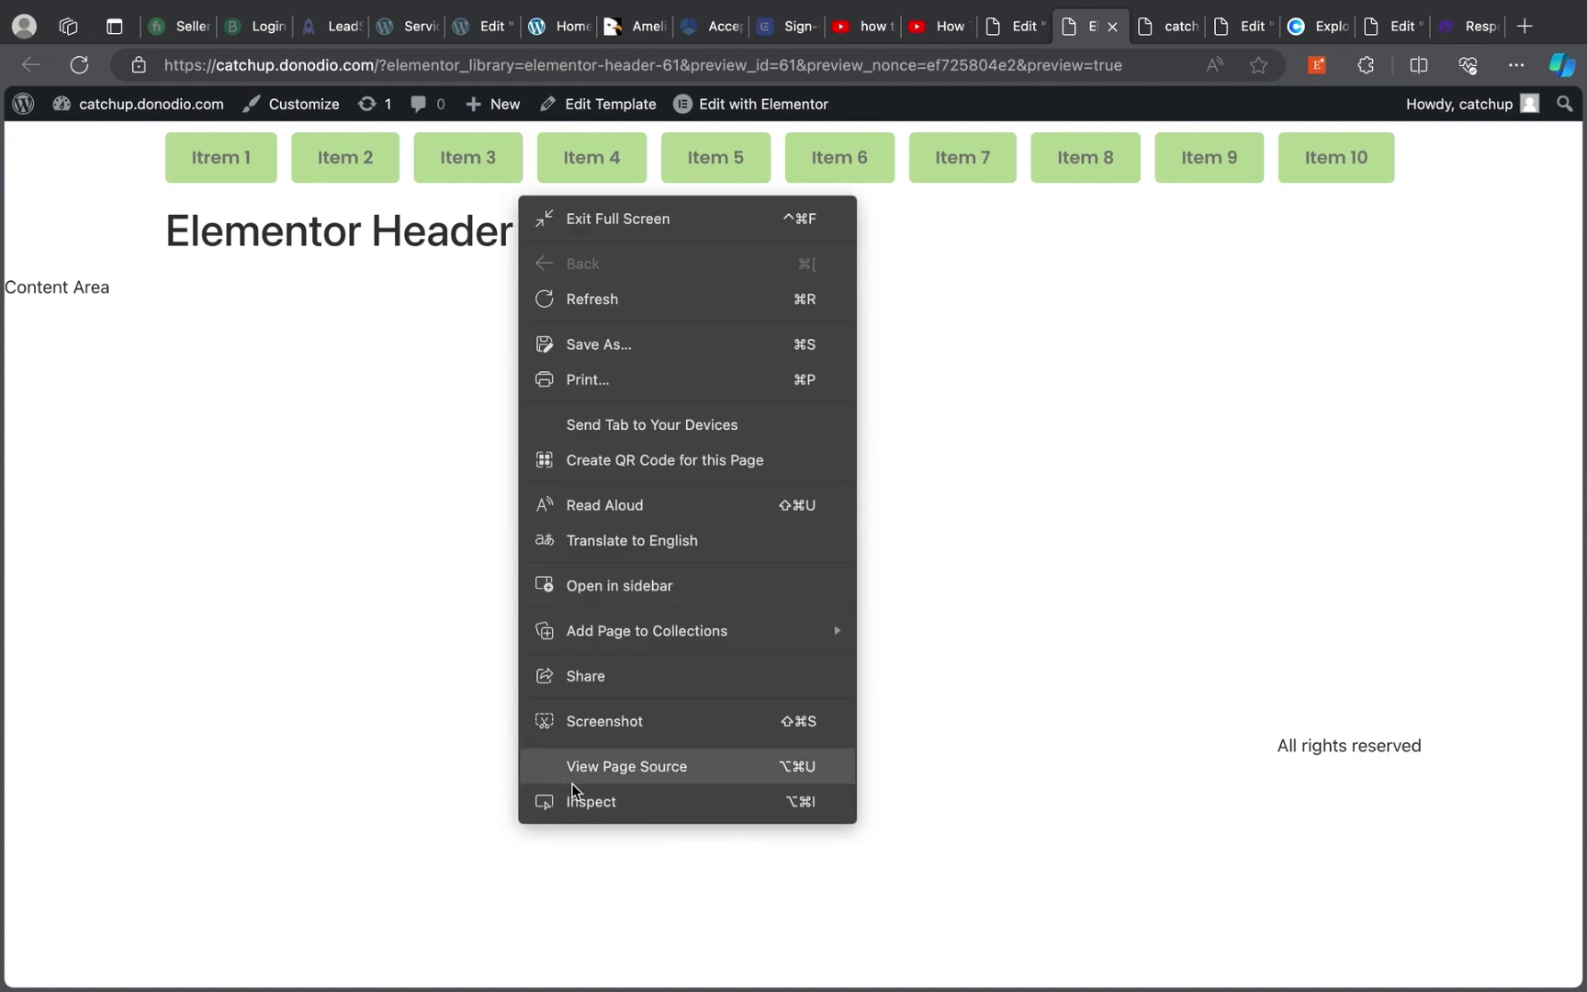
{"action": "left_click", "coordinate": [280, 498]}
{"action": "right_click", "coordinate": [446, 696]}
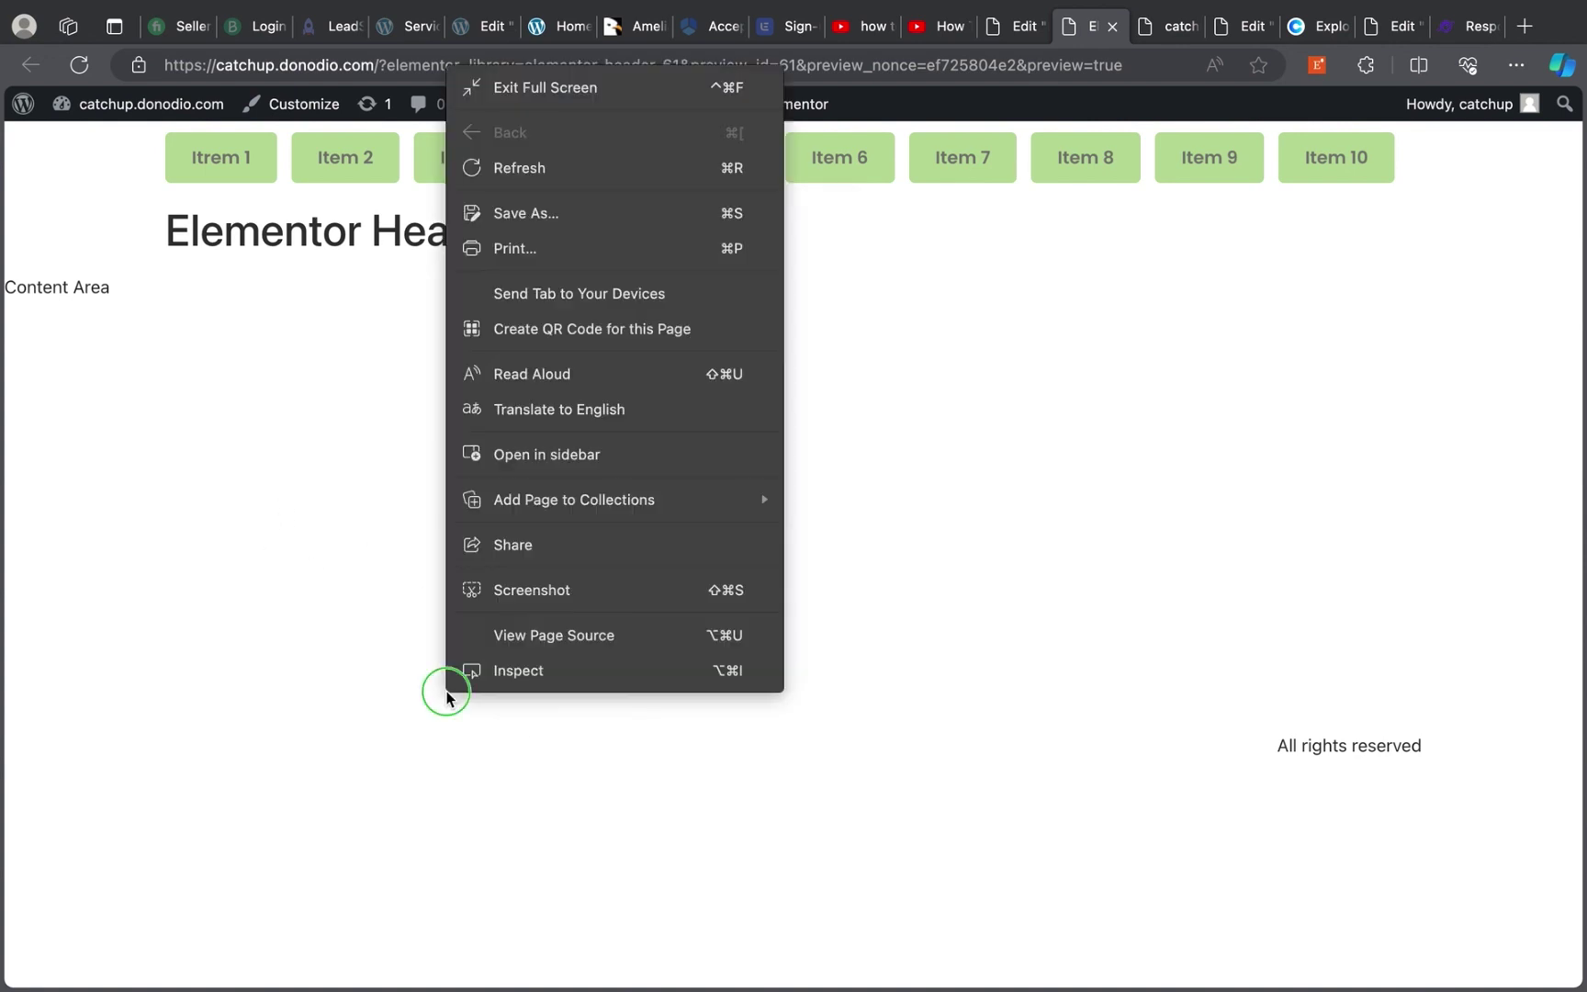
{"action": "left_click", "coordinate": [247, 810]}
{"action": "key", "text": "super+alt+i"}
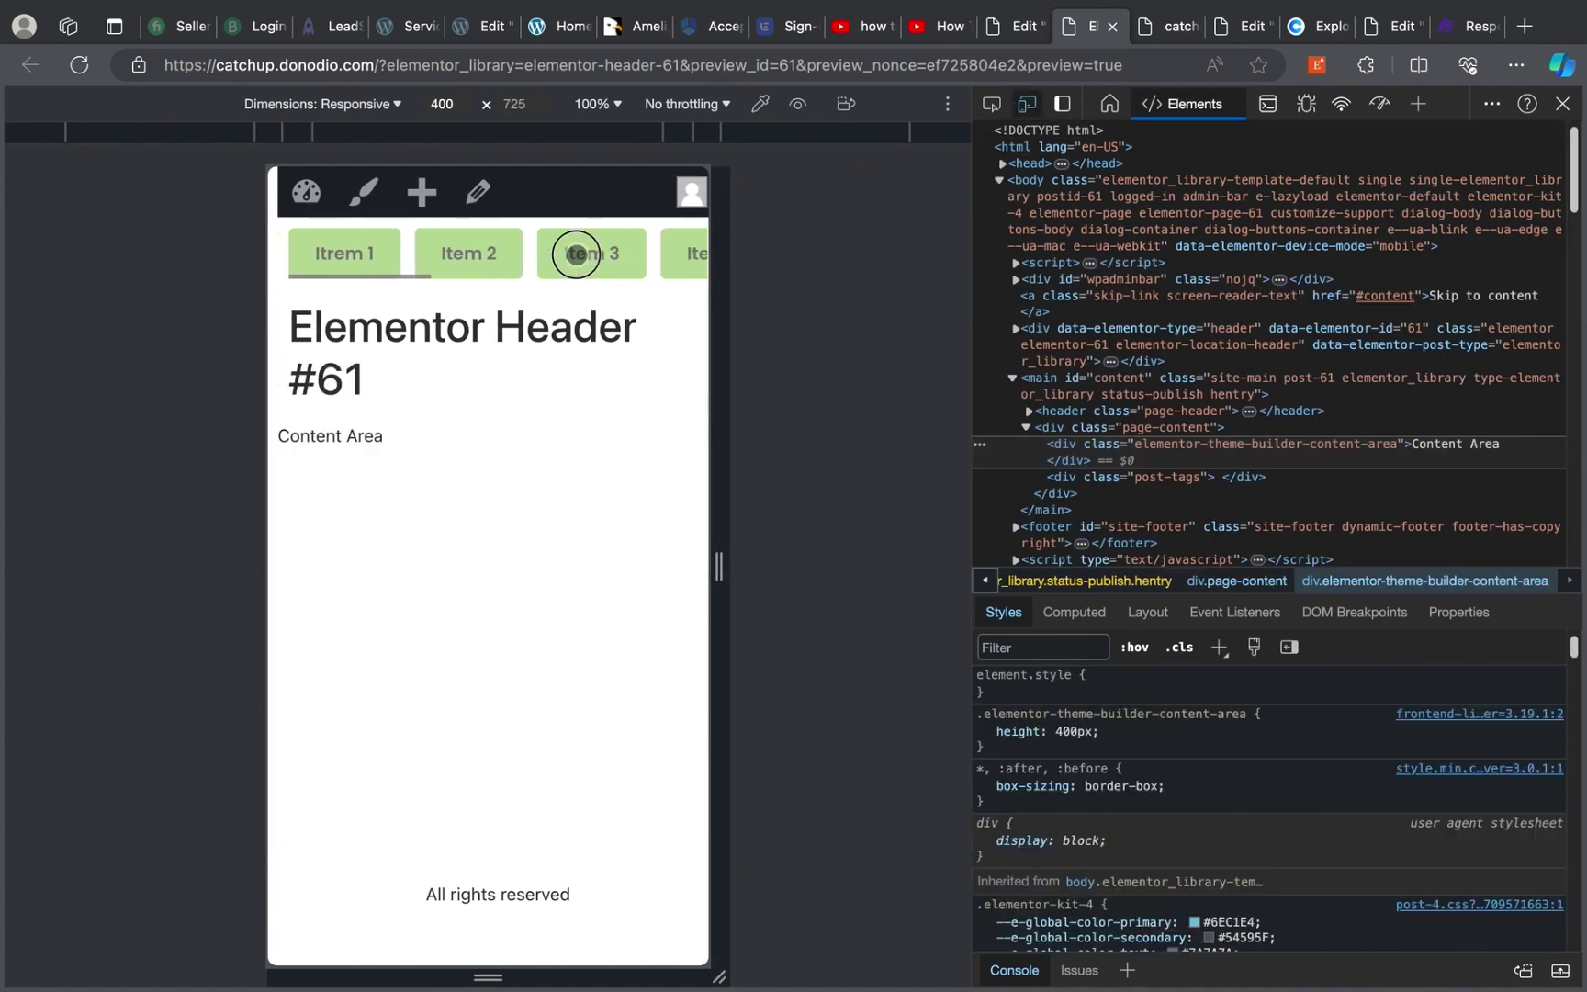
{"action": "left_click_drag", "start_coordinate": [549, 256], "coordinate": [294, 267]}
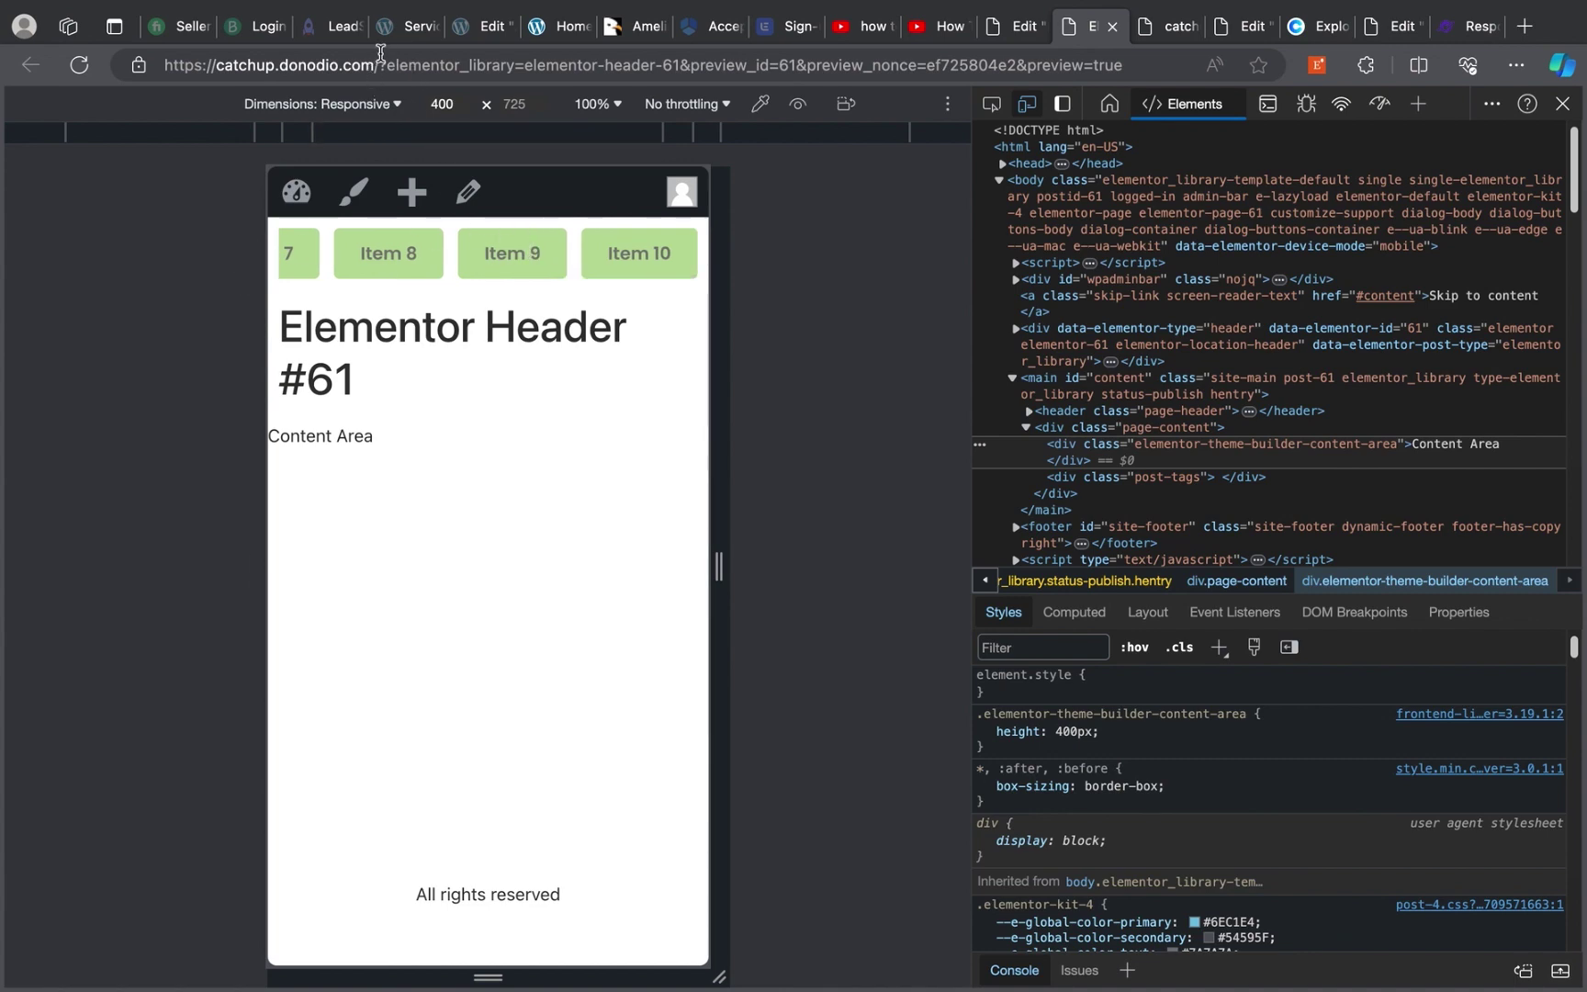
Copy the site domain from the address bar
{"action": "left_click_drag", "start_coordinate": [376, 64], "coordinate": [97, 78]}
{"action": "right_click", "coordinate": [207, 66]}
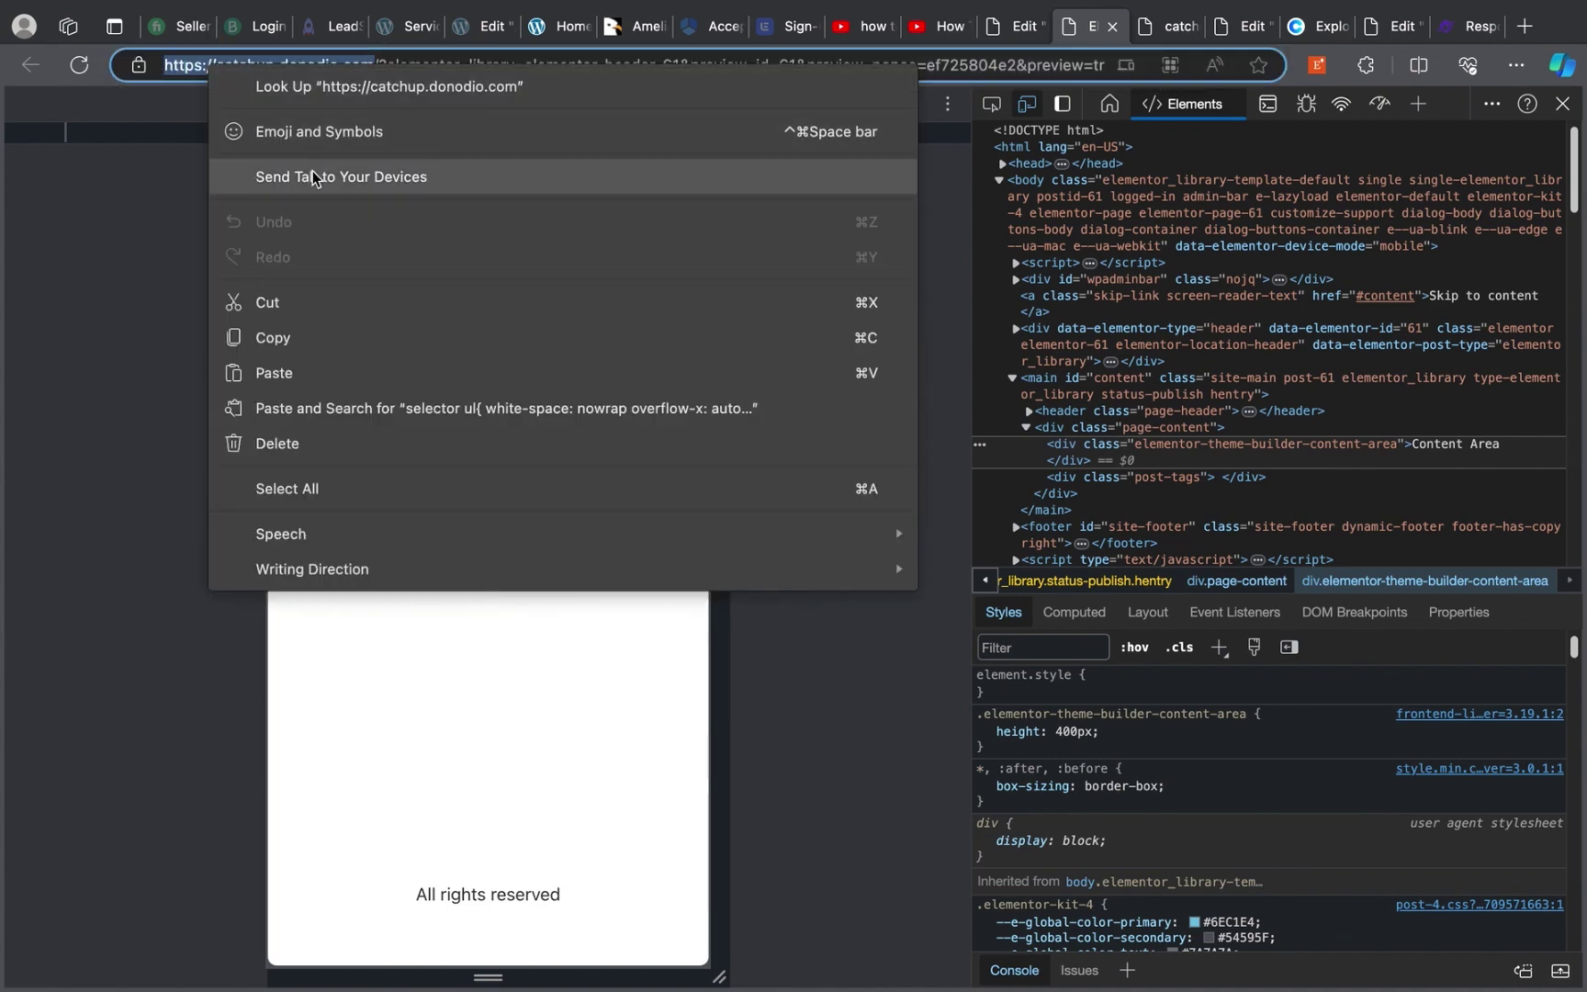
{"action": "left_click", "coordinate": [306, 336]}
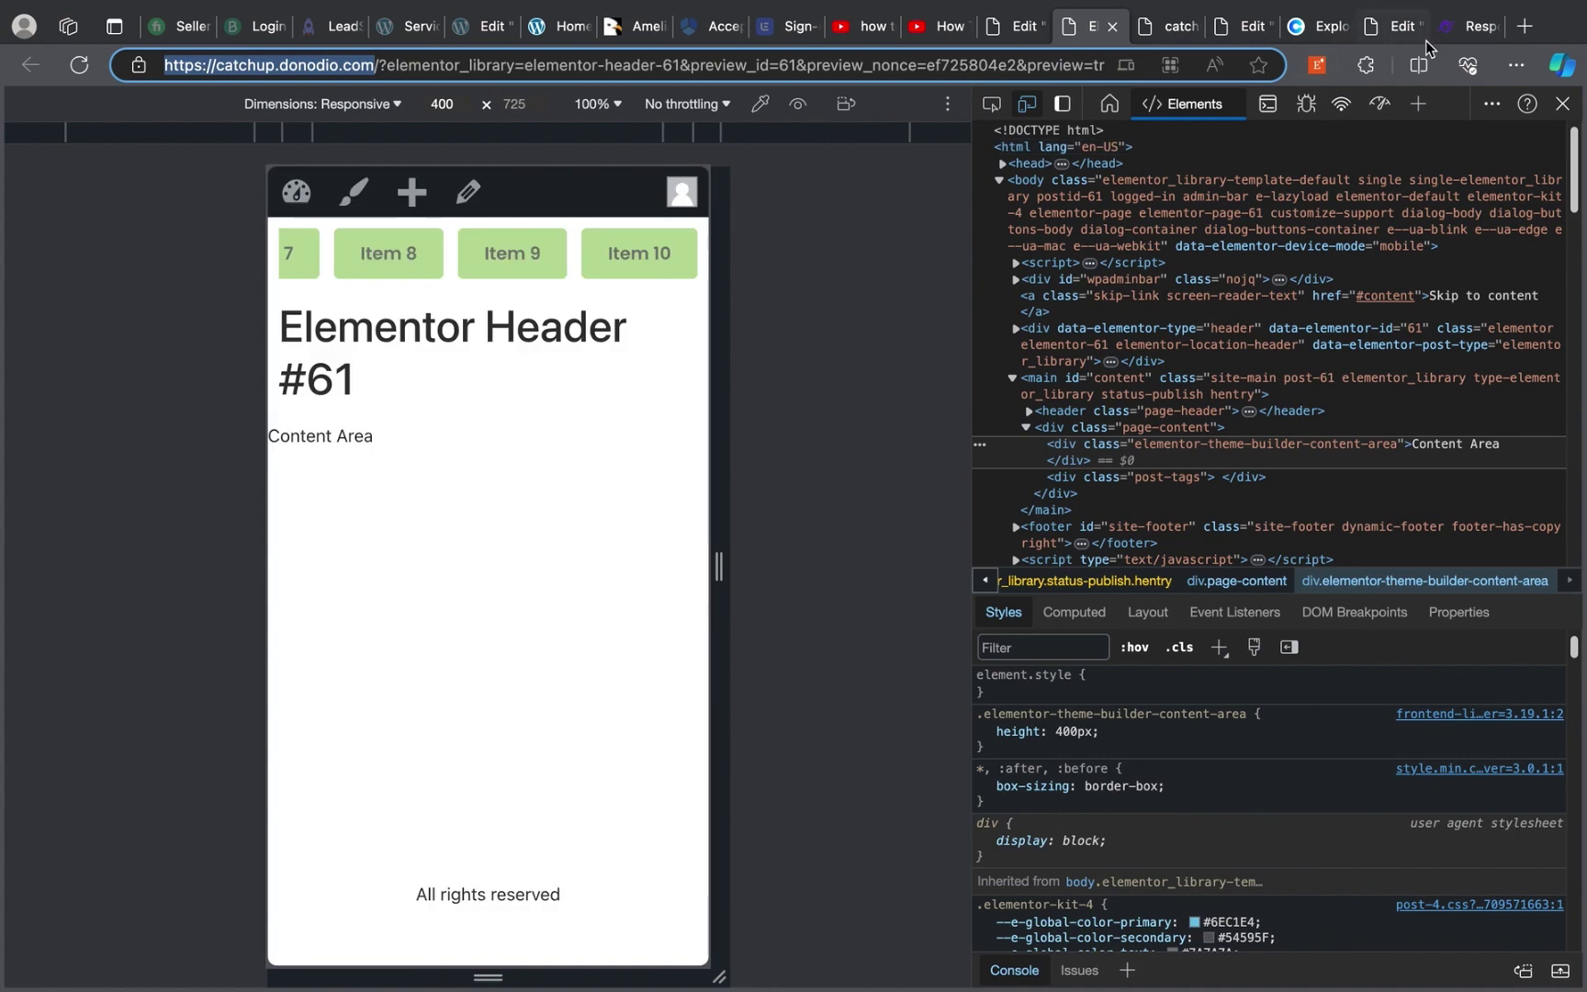
Paste the site address into the Responsive Checker and run the test
{"action": "left_click", "coordinate": [1455, 27]}
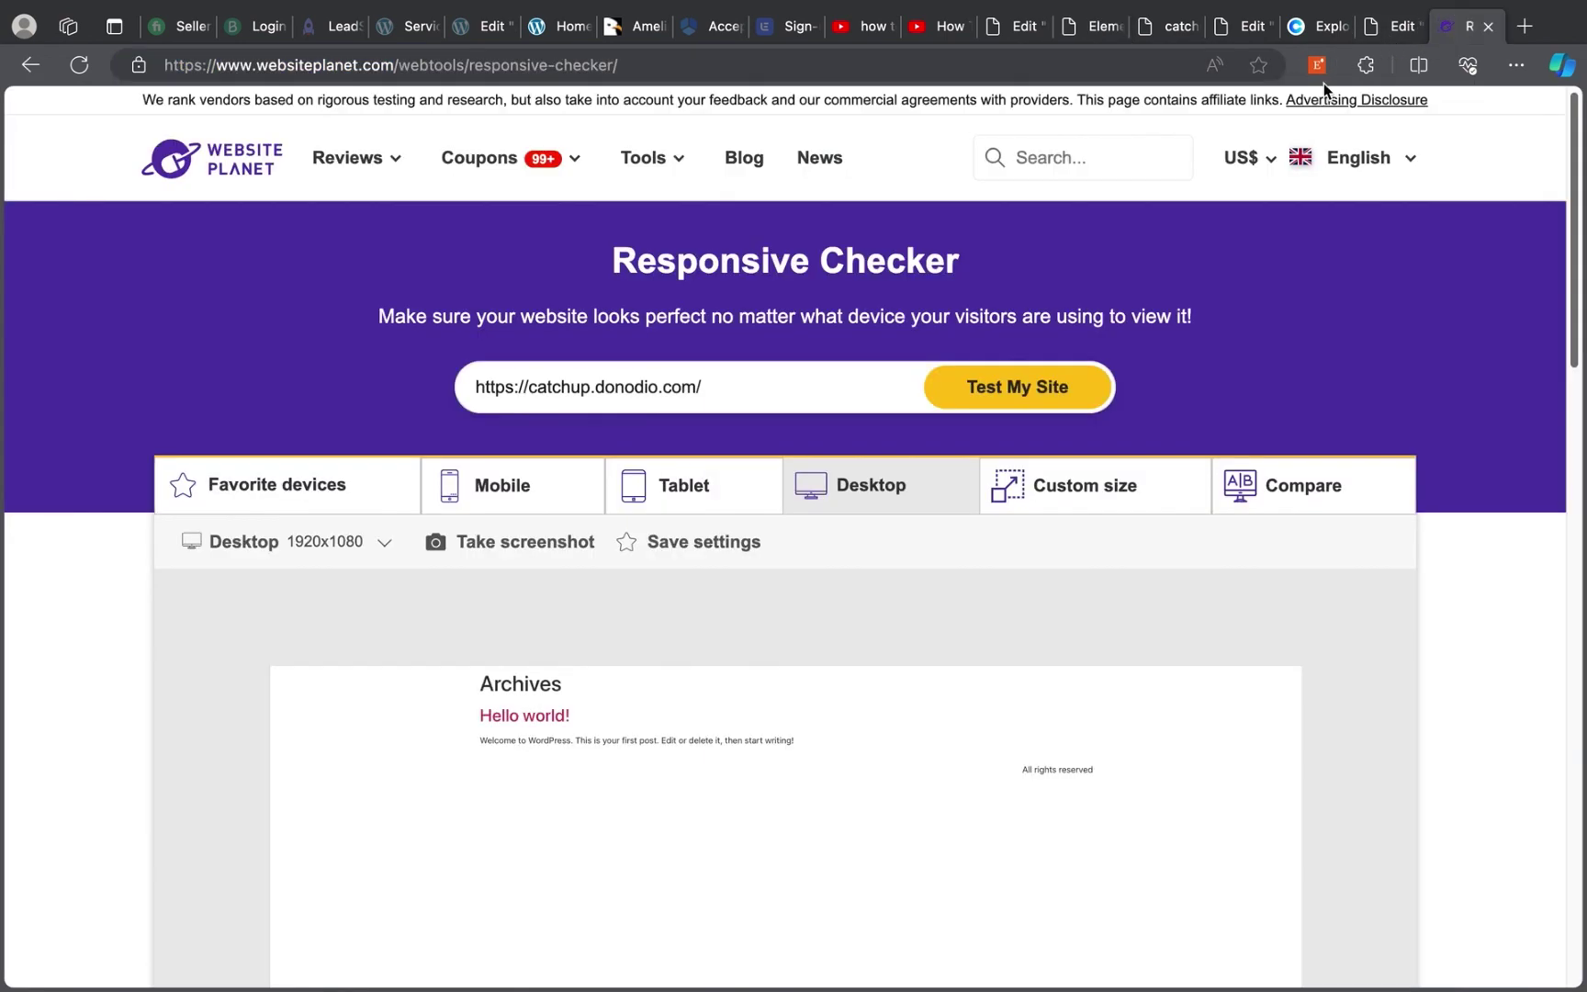
{"action": "triple_click", "coordinate": [640, 387]}
{"action": "right_click", "coordinate": [641, 378]}
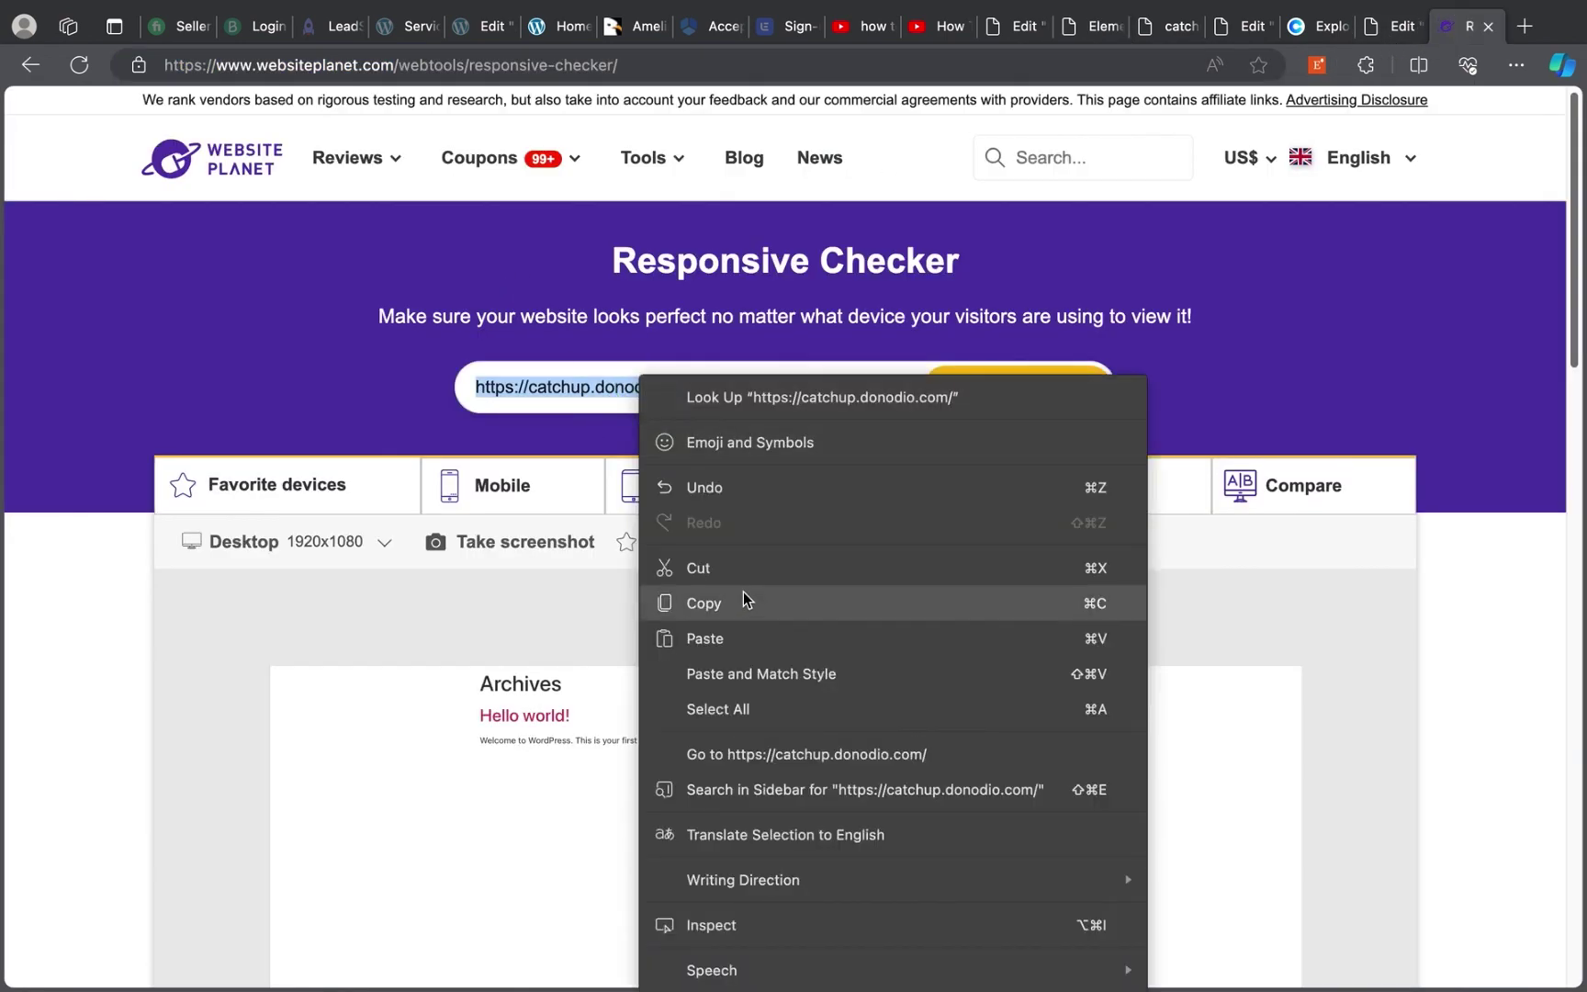
{"action": "left_click", "coordinate": [705, 638]}
{"action": "left_click", "coordinate": [1016, 393]}
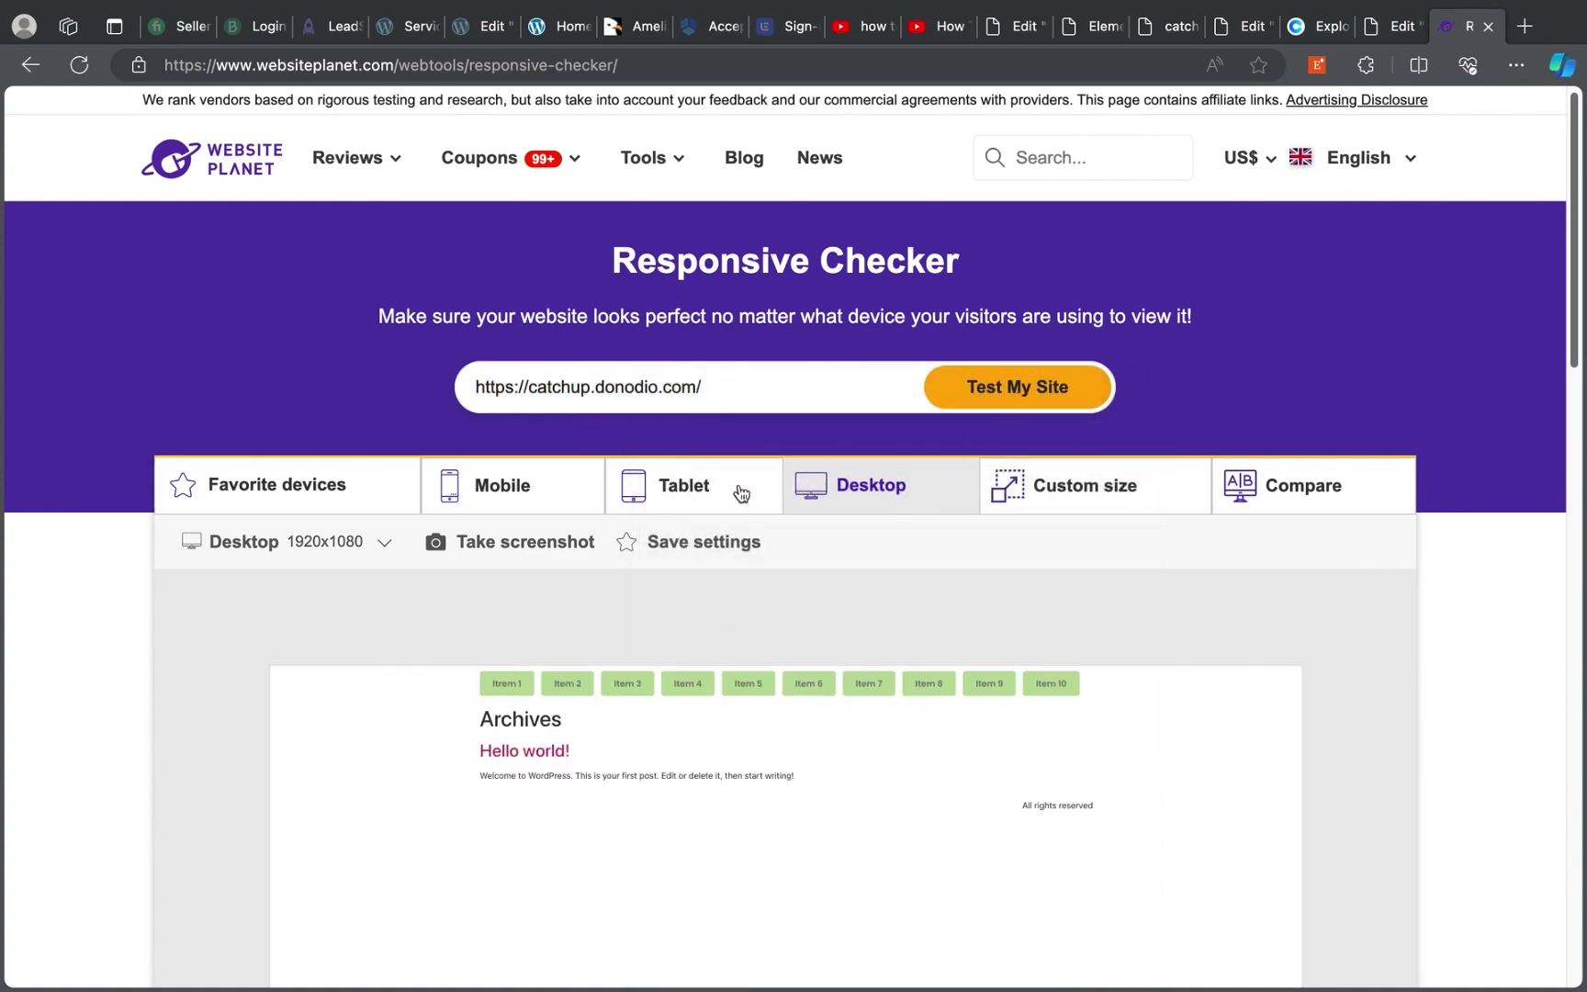
{"action": "scroll", "coordinate": [684, 560], "scroll_direction": "down", "scroll_amount": 3}
{"action": "scroll", "coordinate": [684, 561], "scroll_direction": "down", "scroll_amount": 4}
{"action": "scroll", "coordinate": [670, 487], "scroll_direction": "up", "scroll_amount": 7}
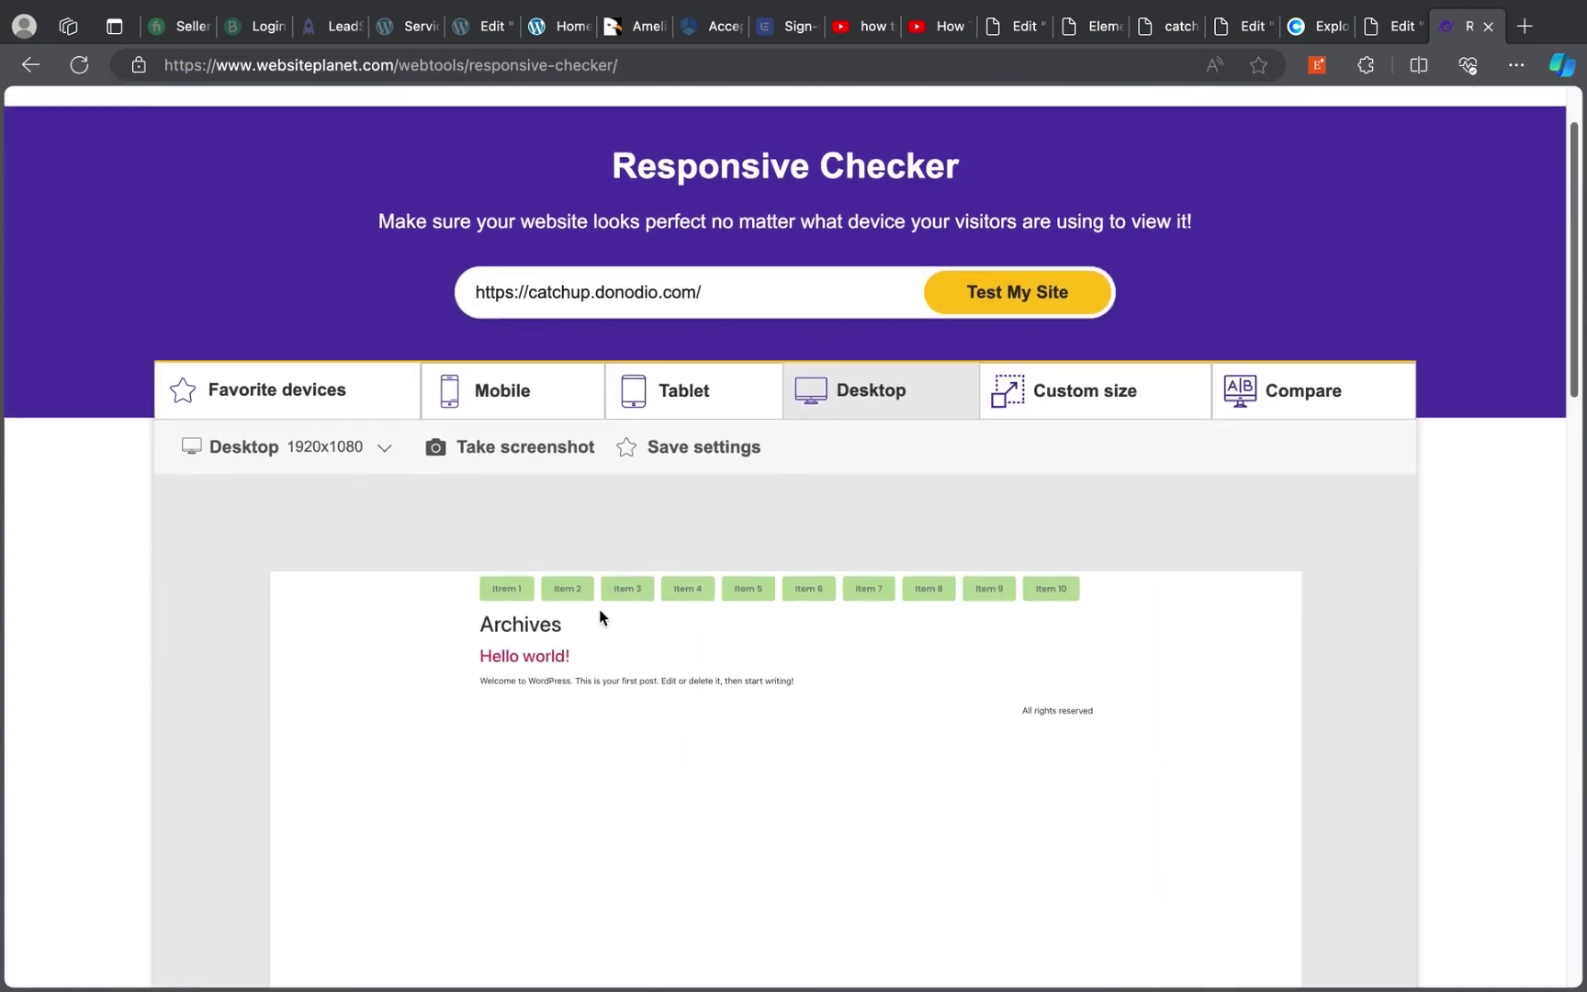
Preview the site on iPad Air 4 and scroll the menu sideways
{"action": "left_click", "coordinate": [683, 391]}
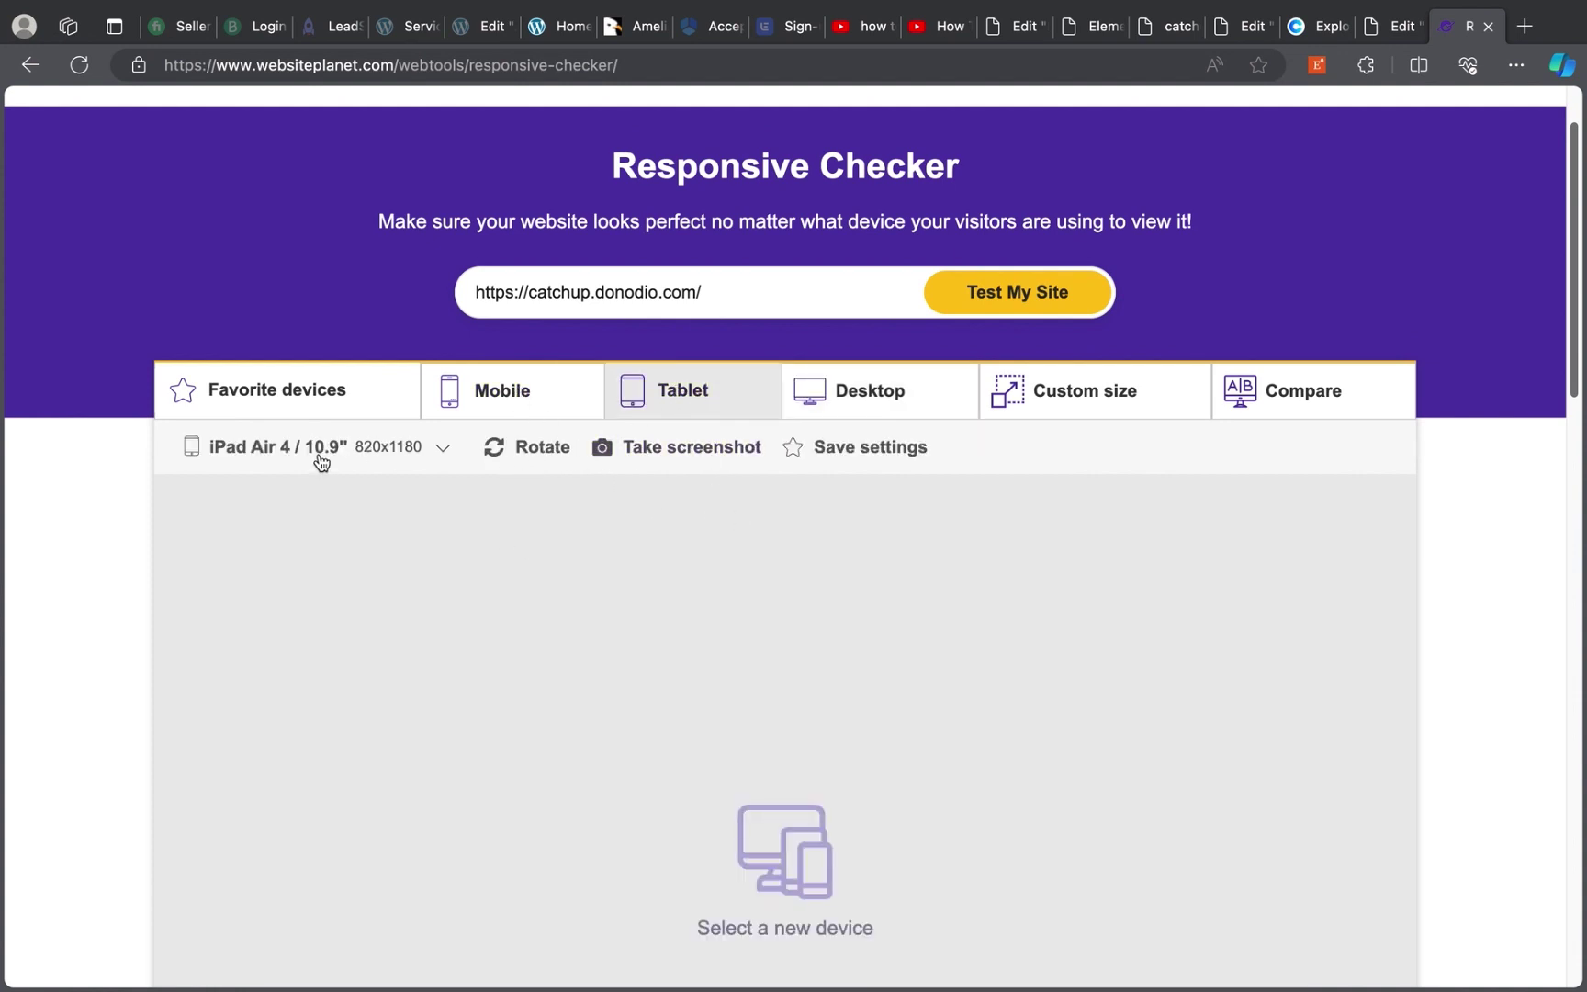
{"action": "left_click", "coordinate": [261, 459]}
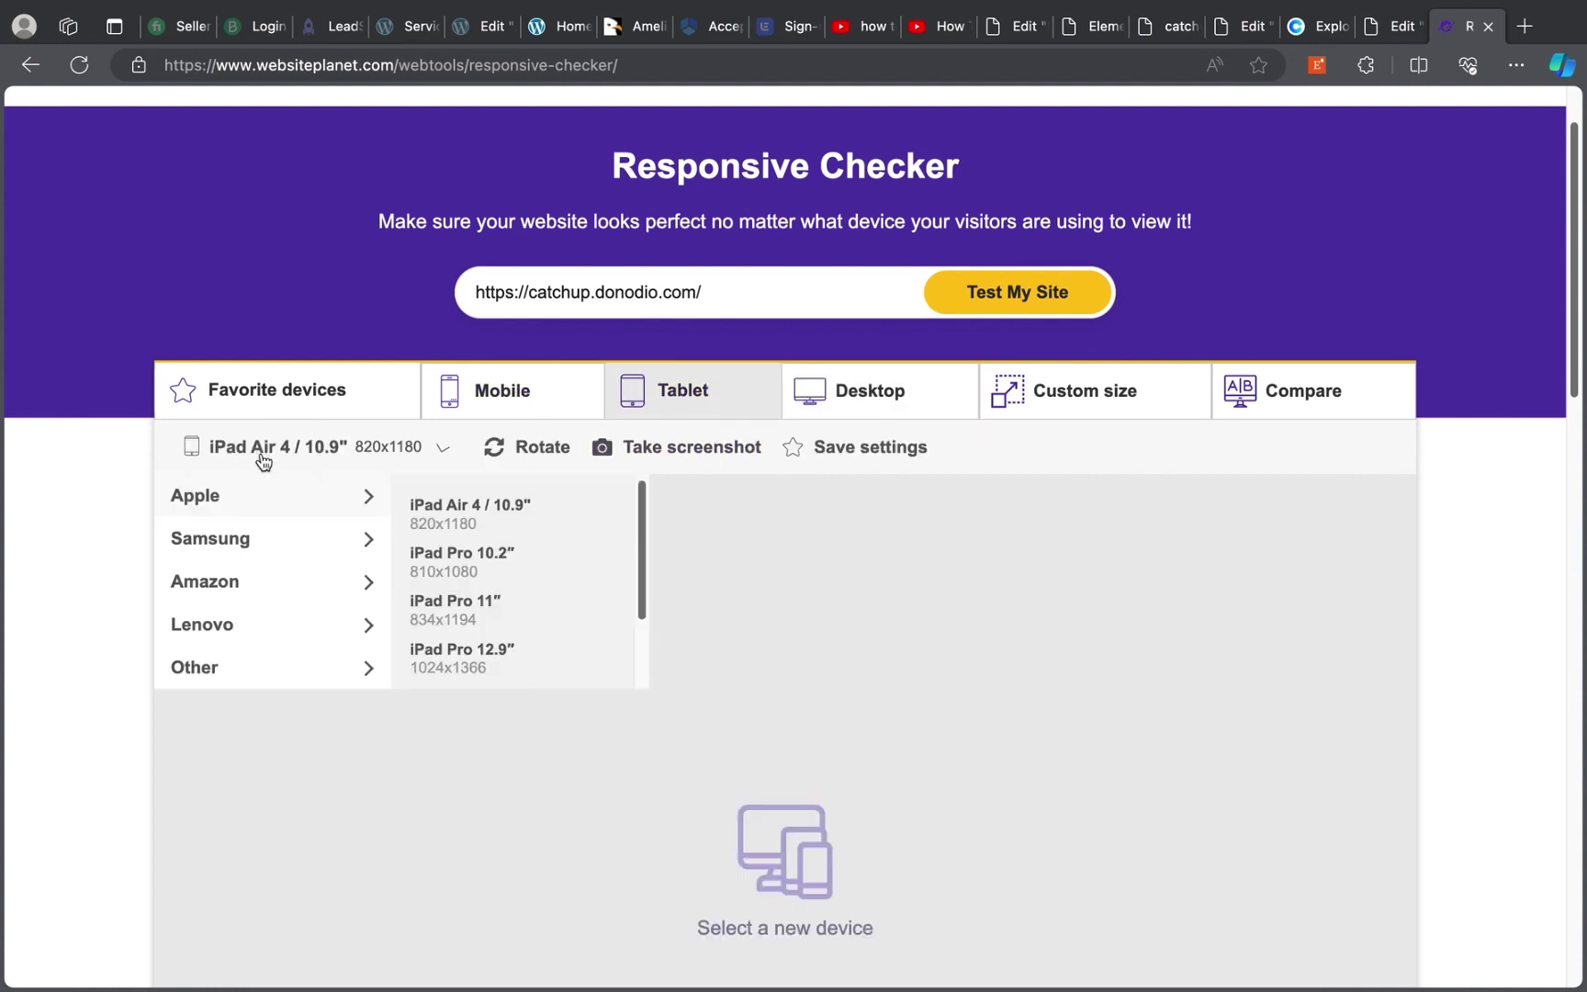
{"action": "left_click", "coordinate": [447, 532]}
{"action": "scroll", "coordinate": [906, 705], "scroll_direction": "down", "scroll_amount": 3}
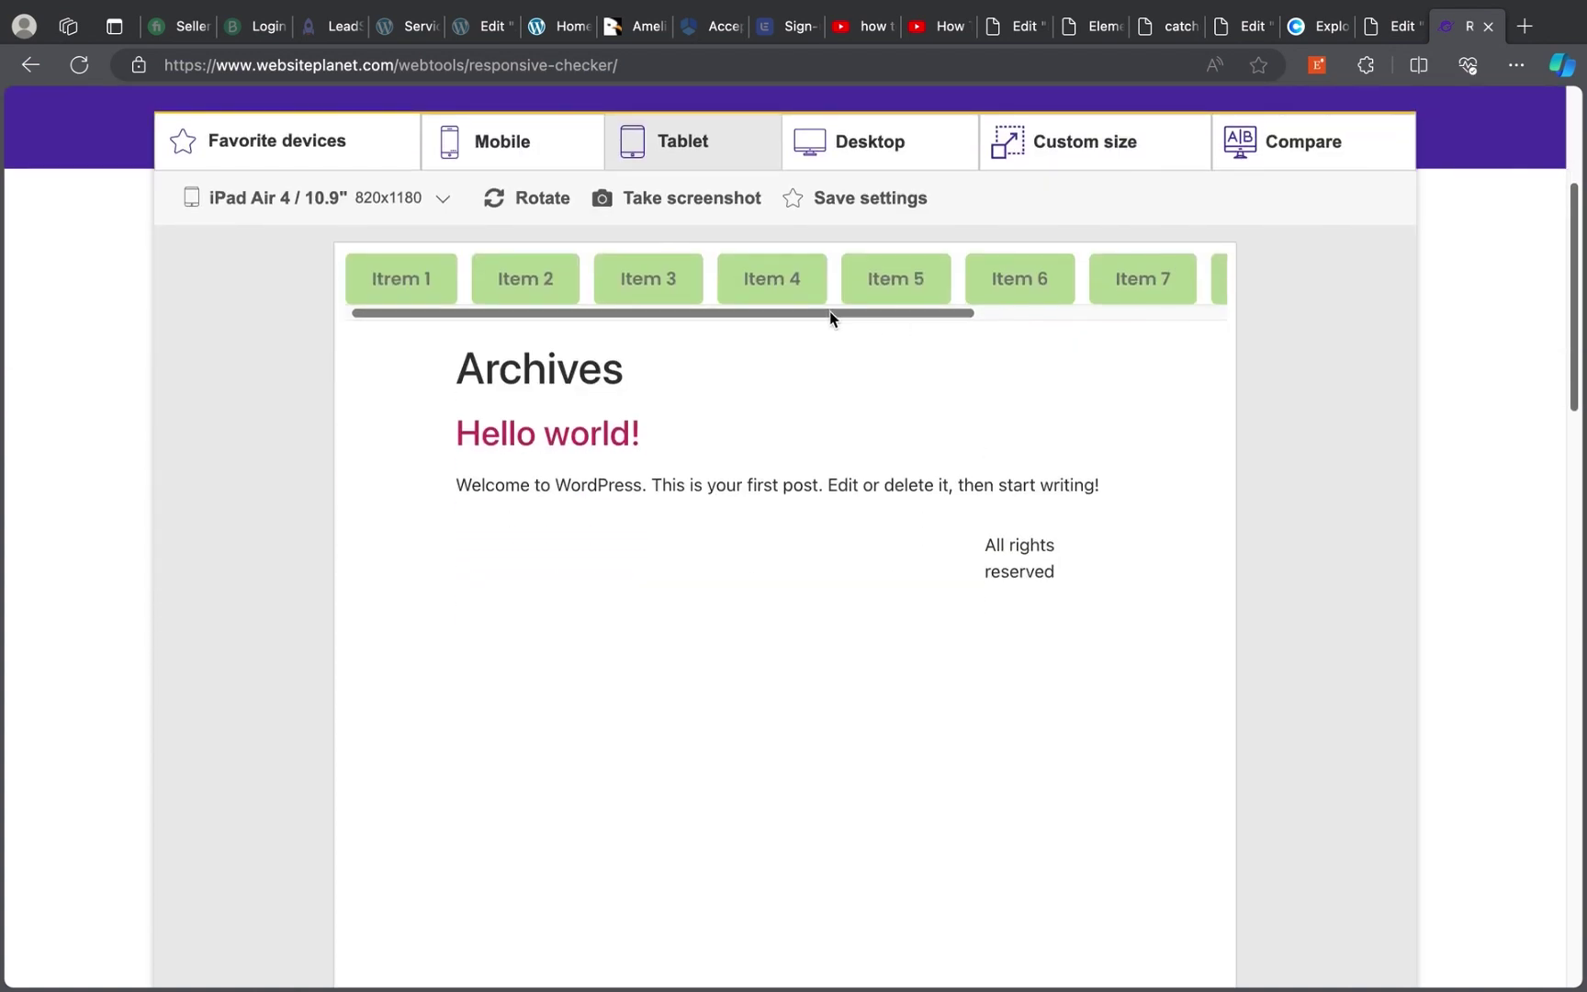
{"action": "left_click_drag", "start_coordinate": [831, 317], "coordinate": [1008, 317]}
Preview the site on iPhone 14 / 13 / 13 Pro and drag the menu scrollbar
{"action": "left_click", "coordinate": [485, 142]}
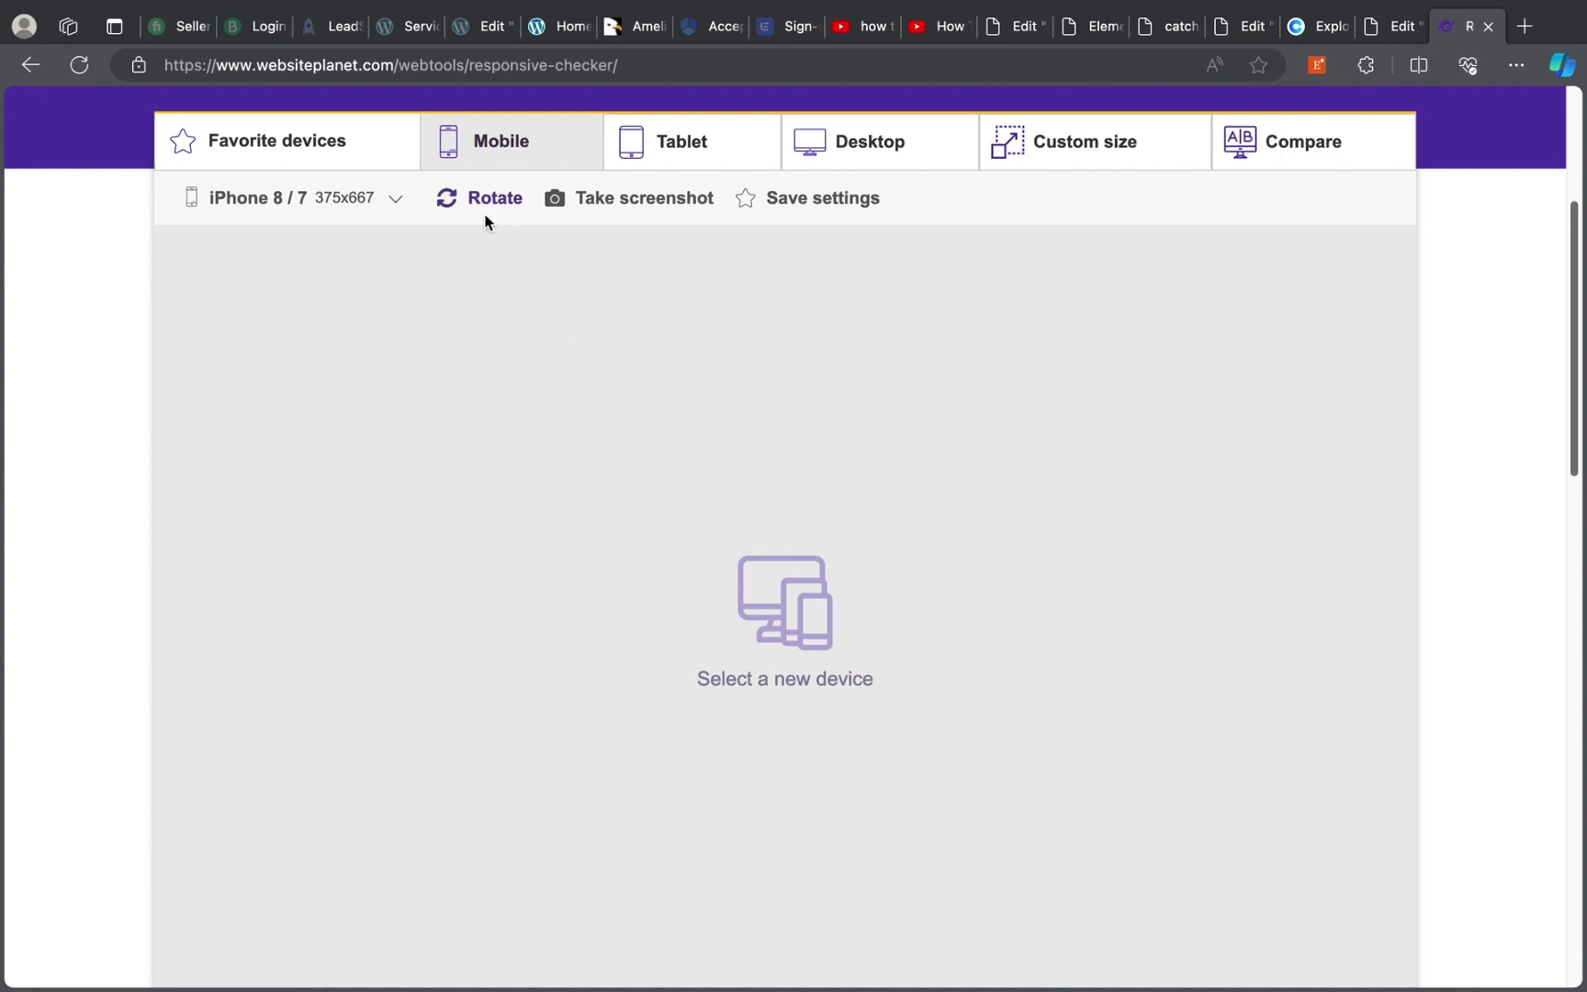
{"action": "left_click", "coordinate": [326, 212]}
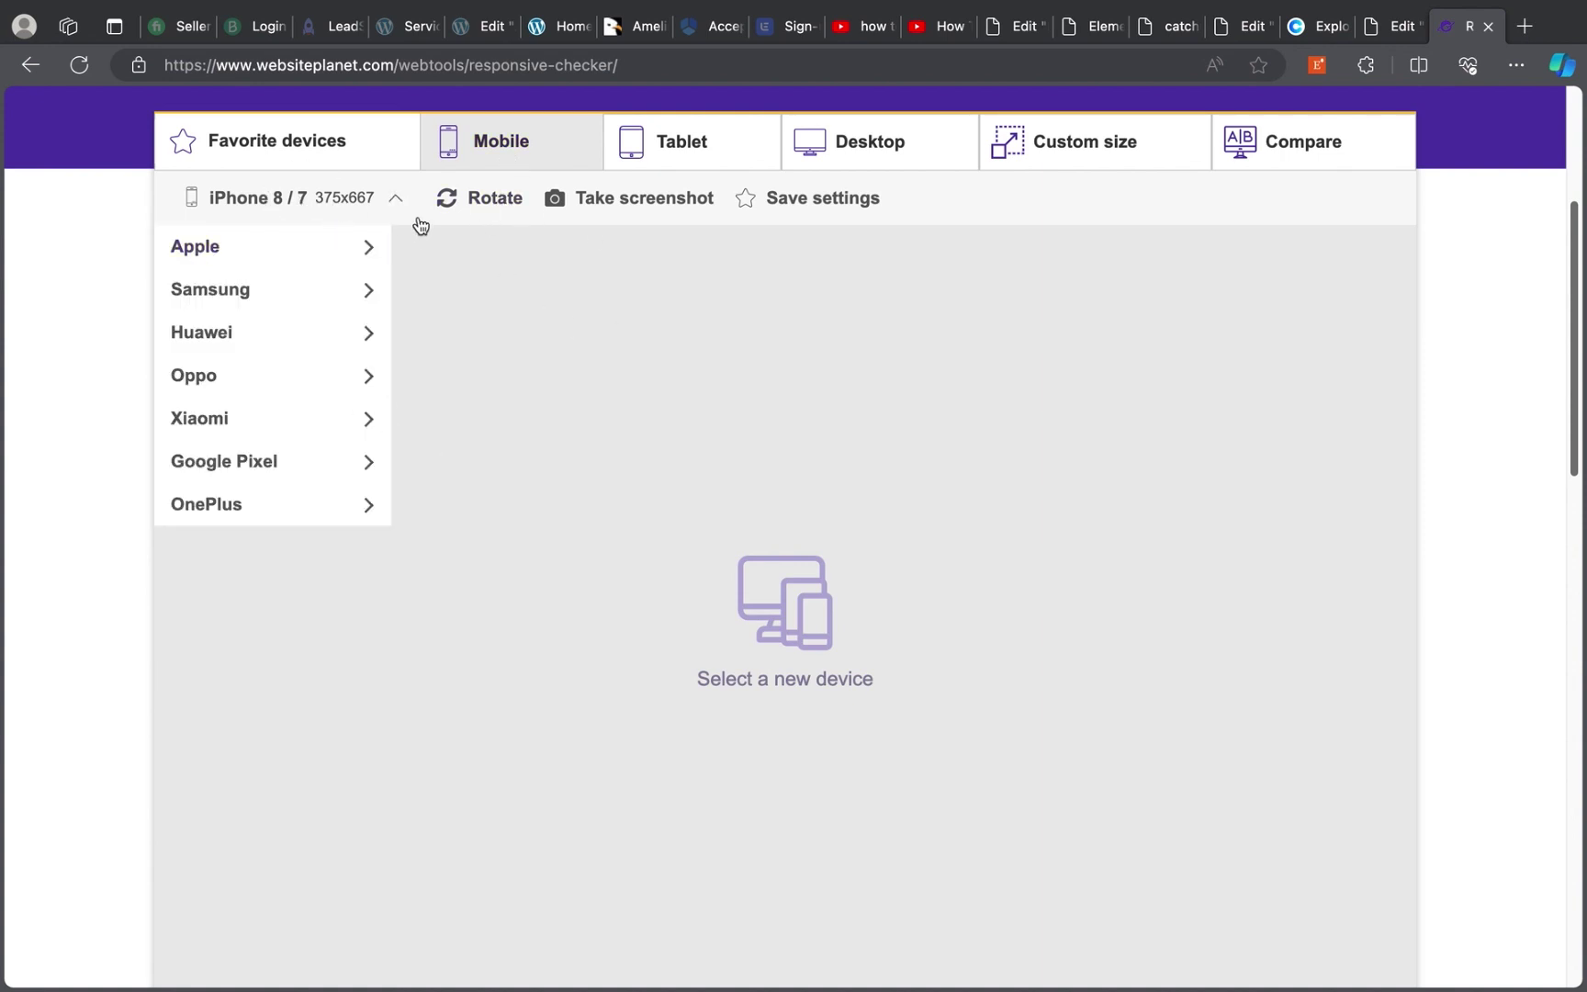
{"action": "left_click", "coordinate": [367, 241]}
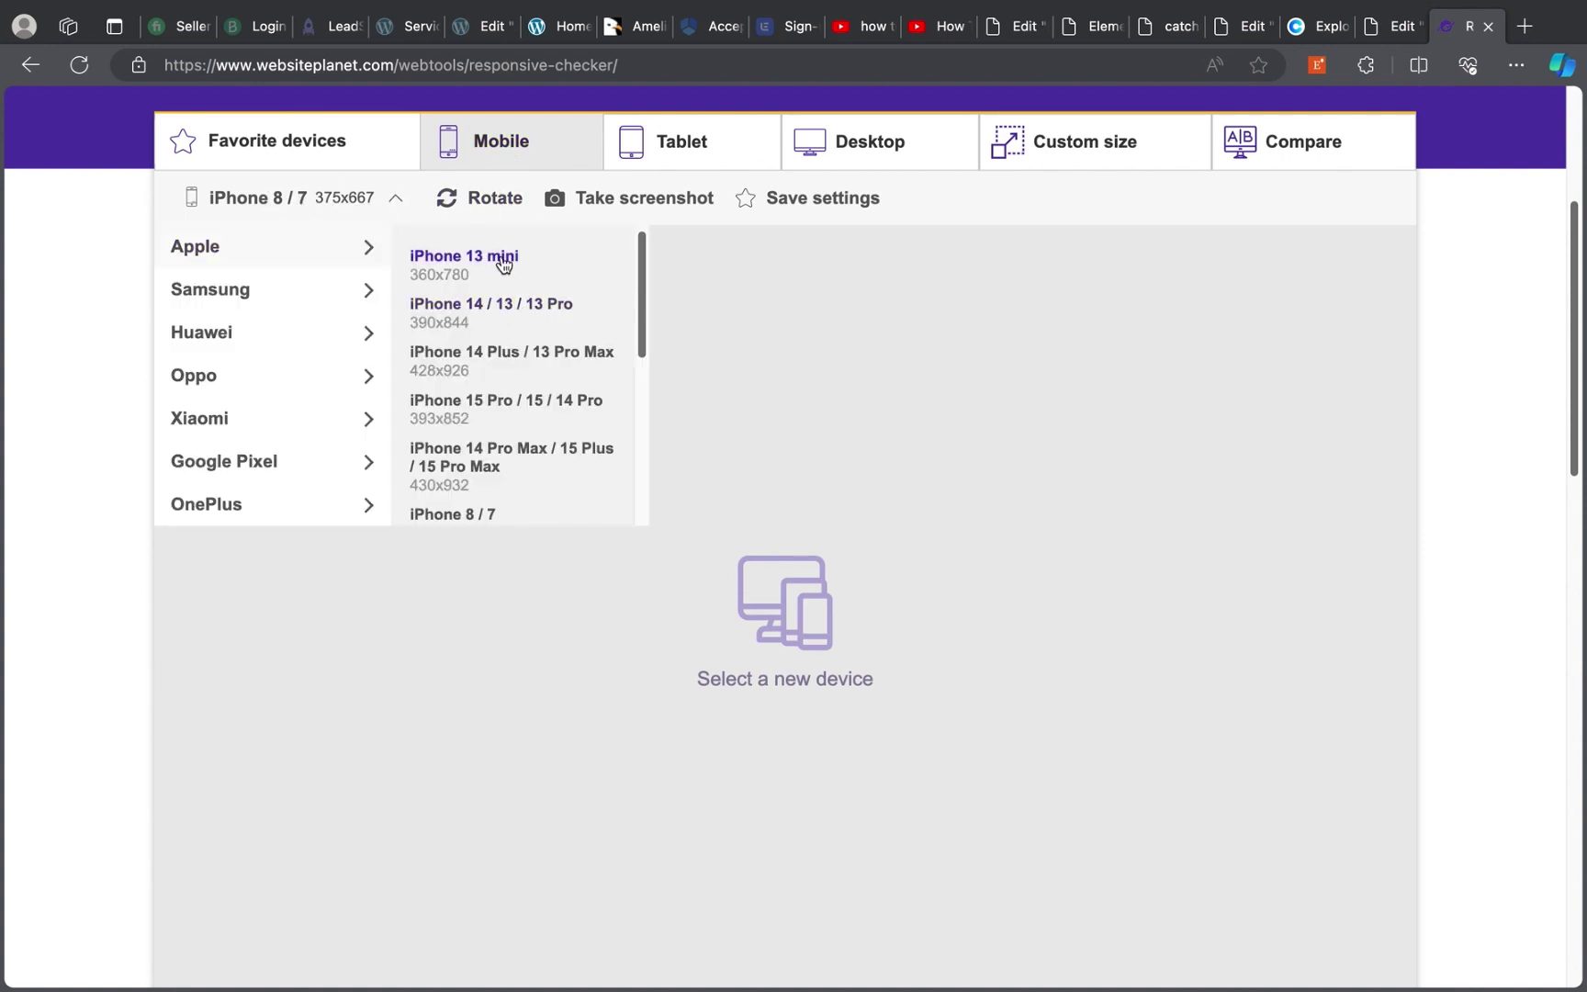
{"action": "scroll", "coordinate": [513, 433], "scroll_direction": "down", "scroll_amount": 3}
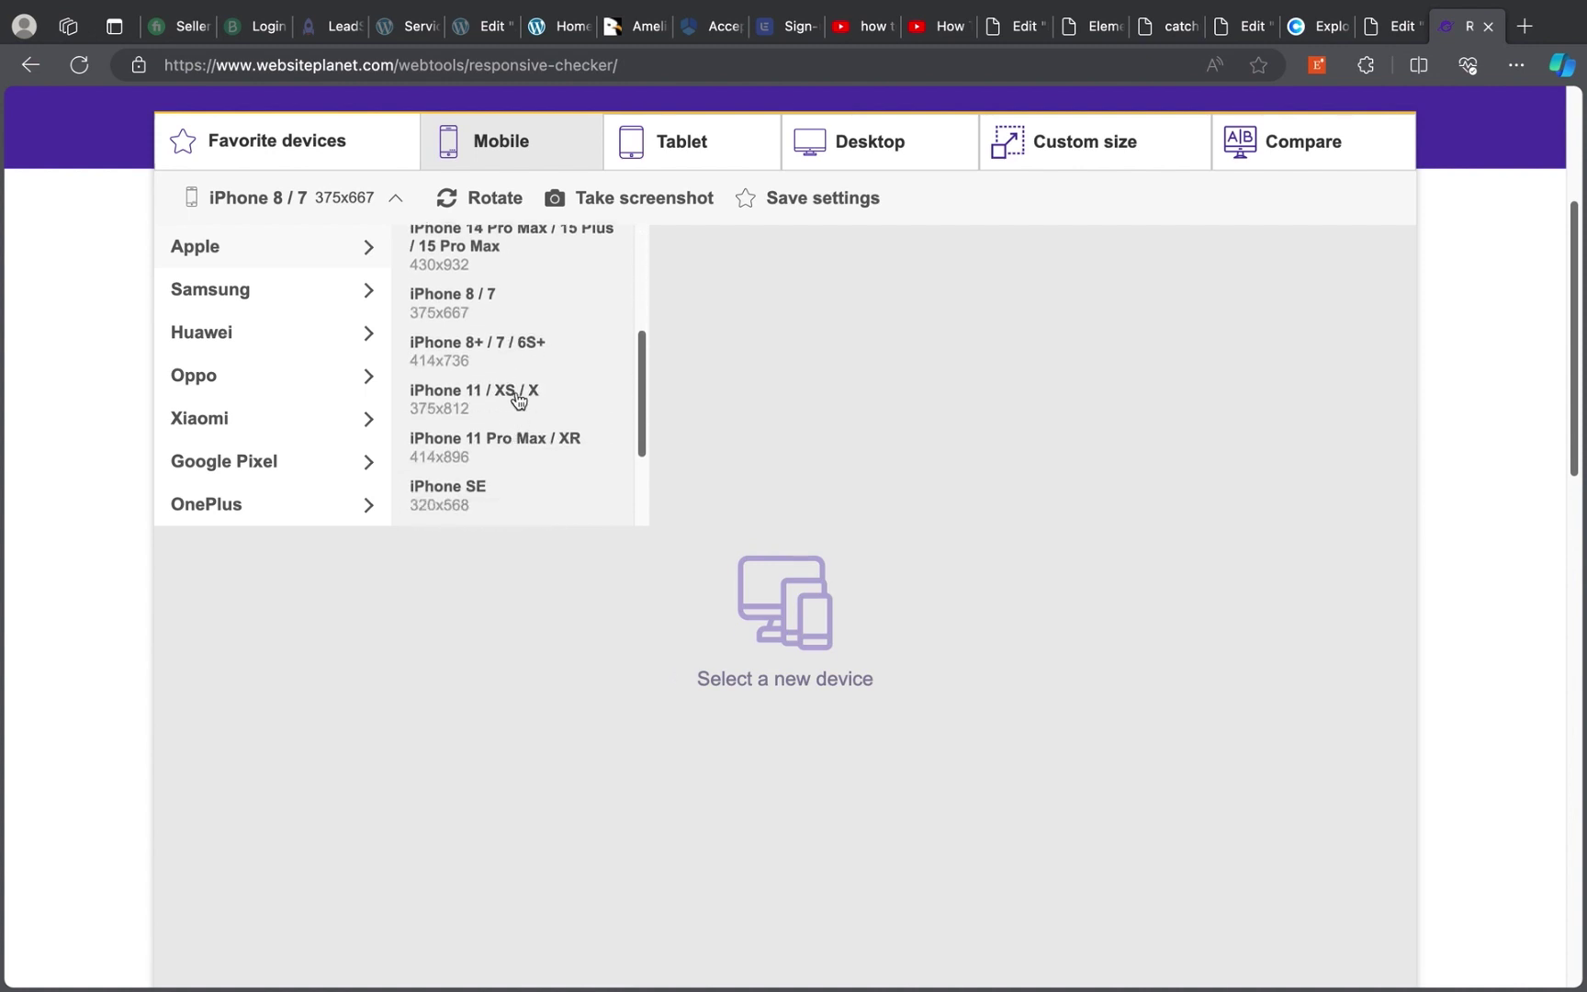
{"action": "scroll", "coordinate": [519, 396], "scroll_direction": "up", "scroll_amount": 5}
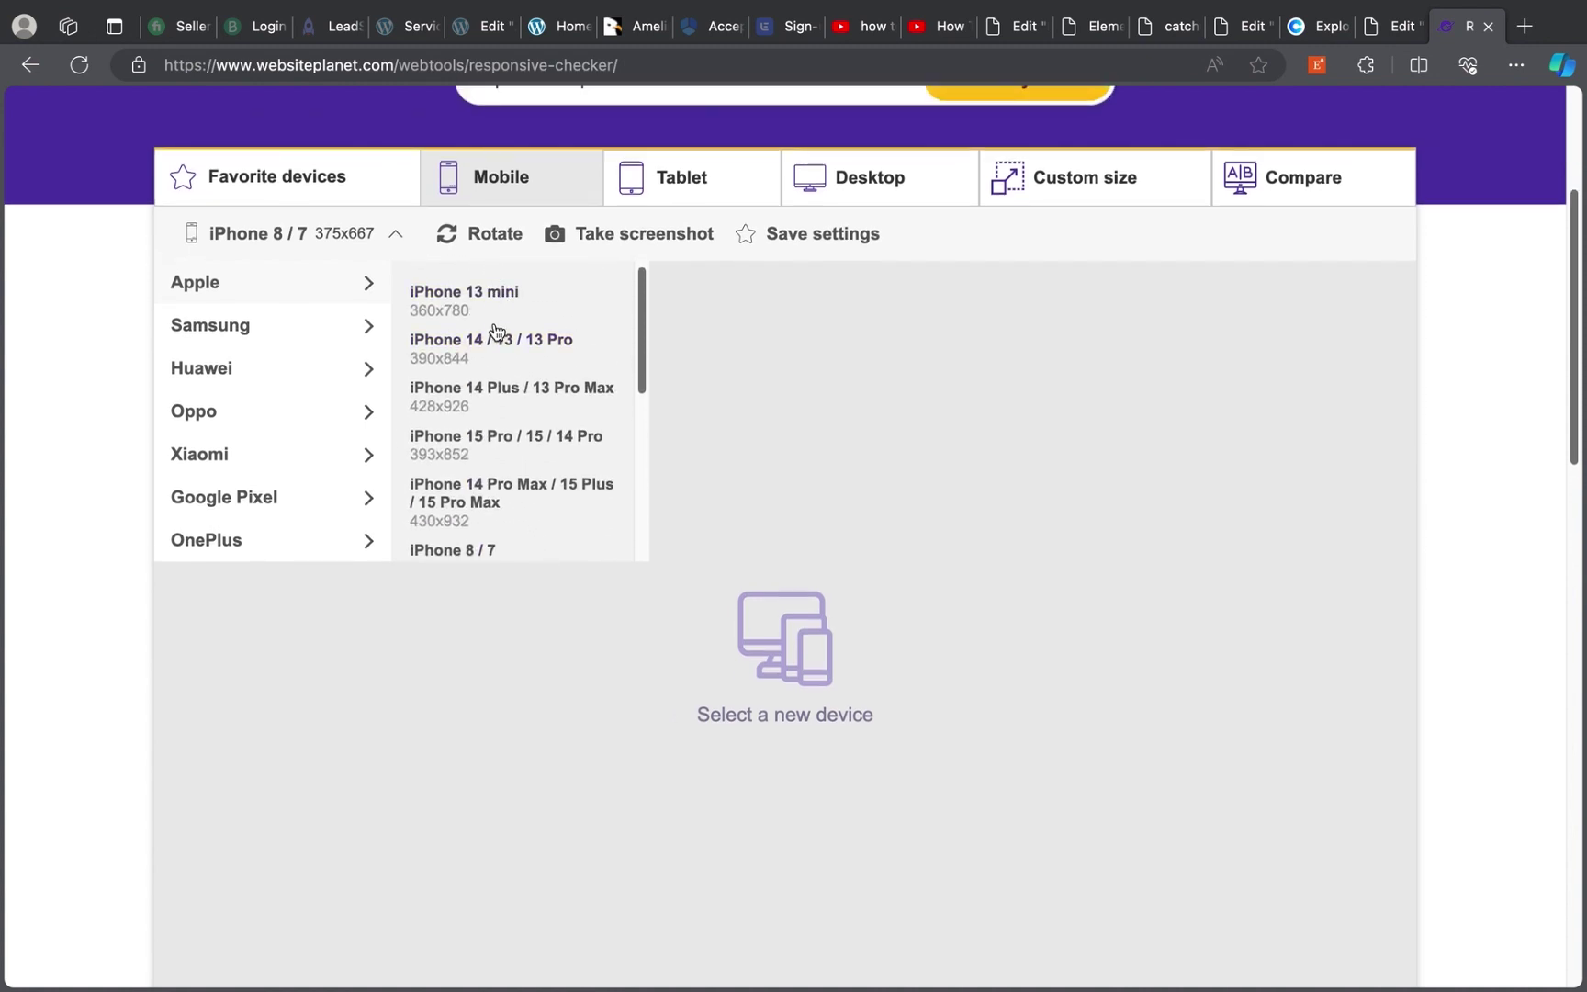
{"action": "left_click", "coordinate": [437, 343]}
{"action": "scroll", "coordinate": [689, 330], "scroll_direction": "down", "scroll_amount": 1}
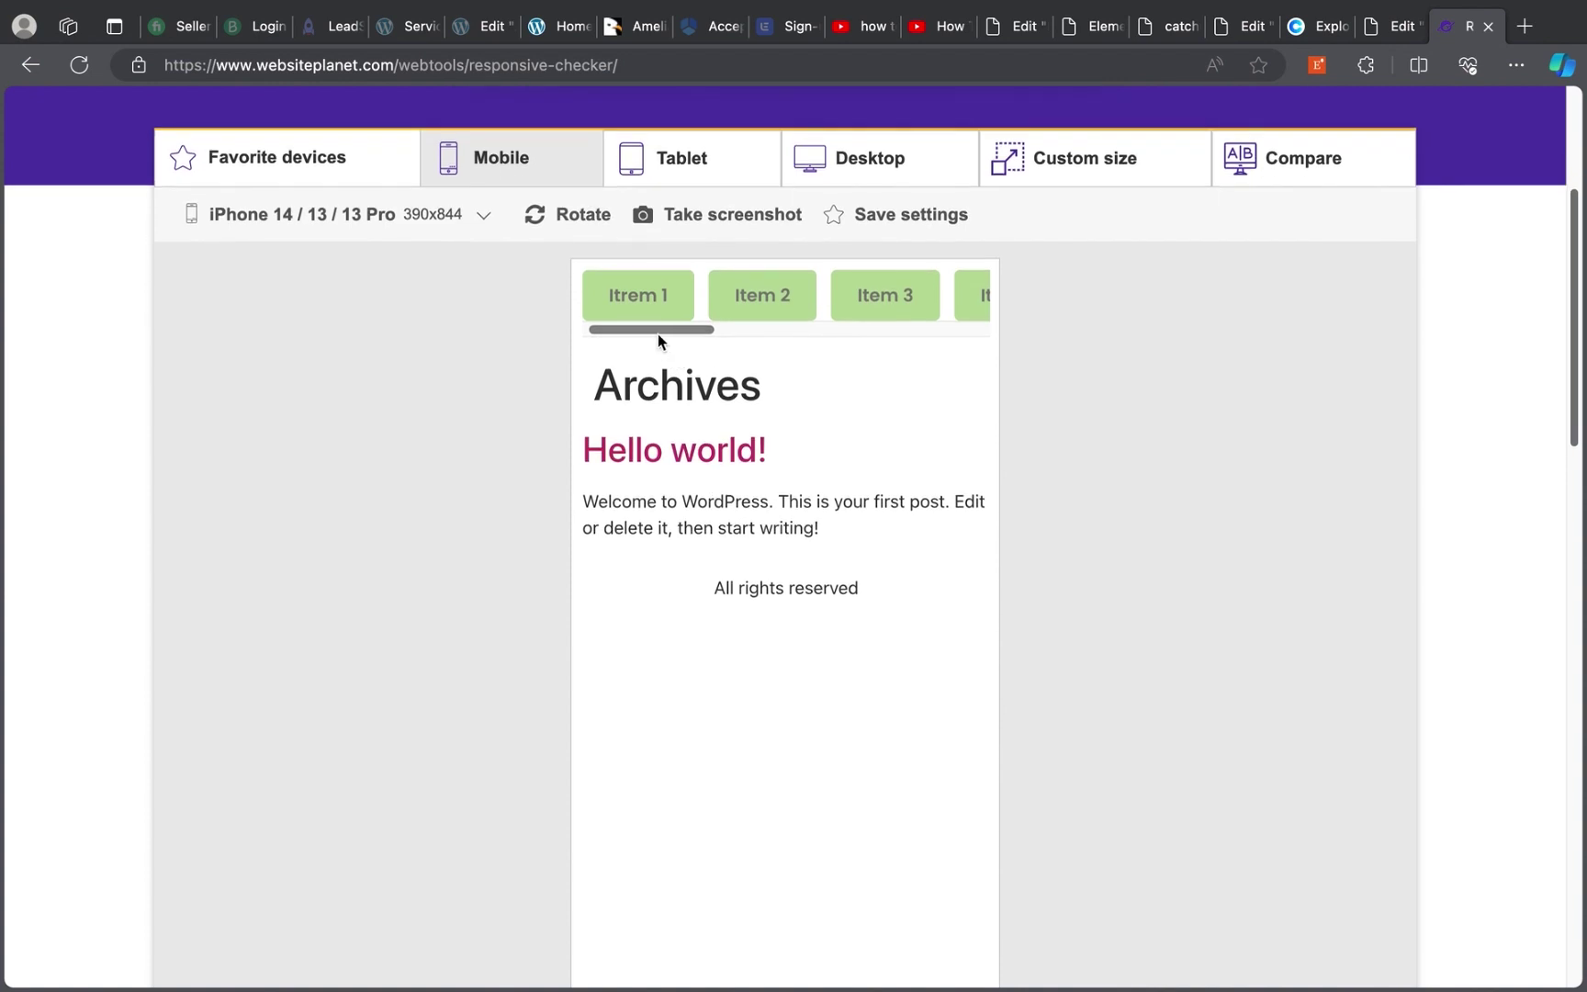
{"action": "left_click_drag", "start_coordinate": [655, 343], "coordinate": [531, 350]}
Close the header preview tab and trim the editor URL down to wp-admin
{"action": "left_click", "coordinate": [1008, 26]}
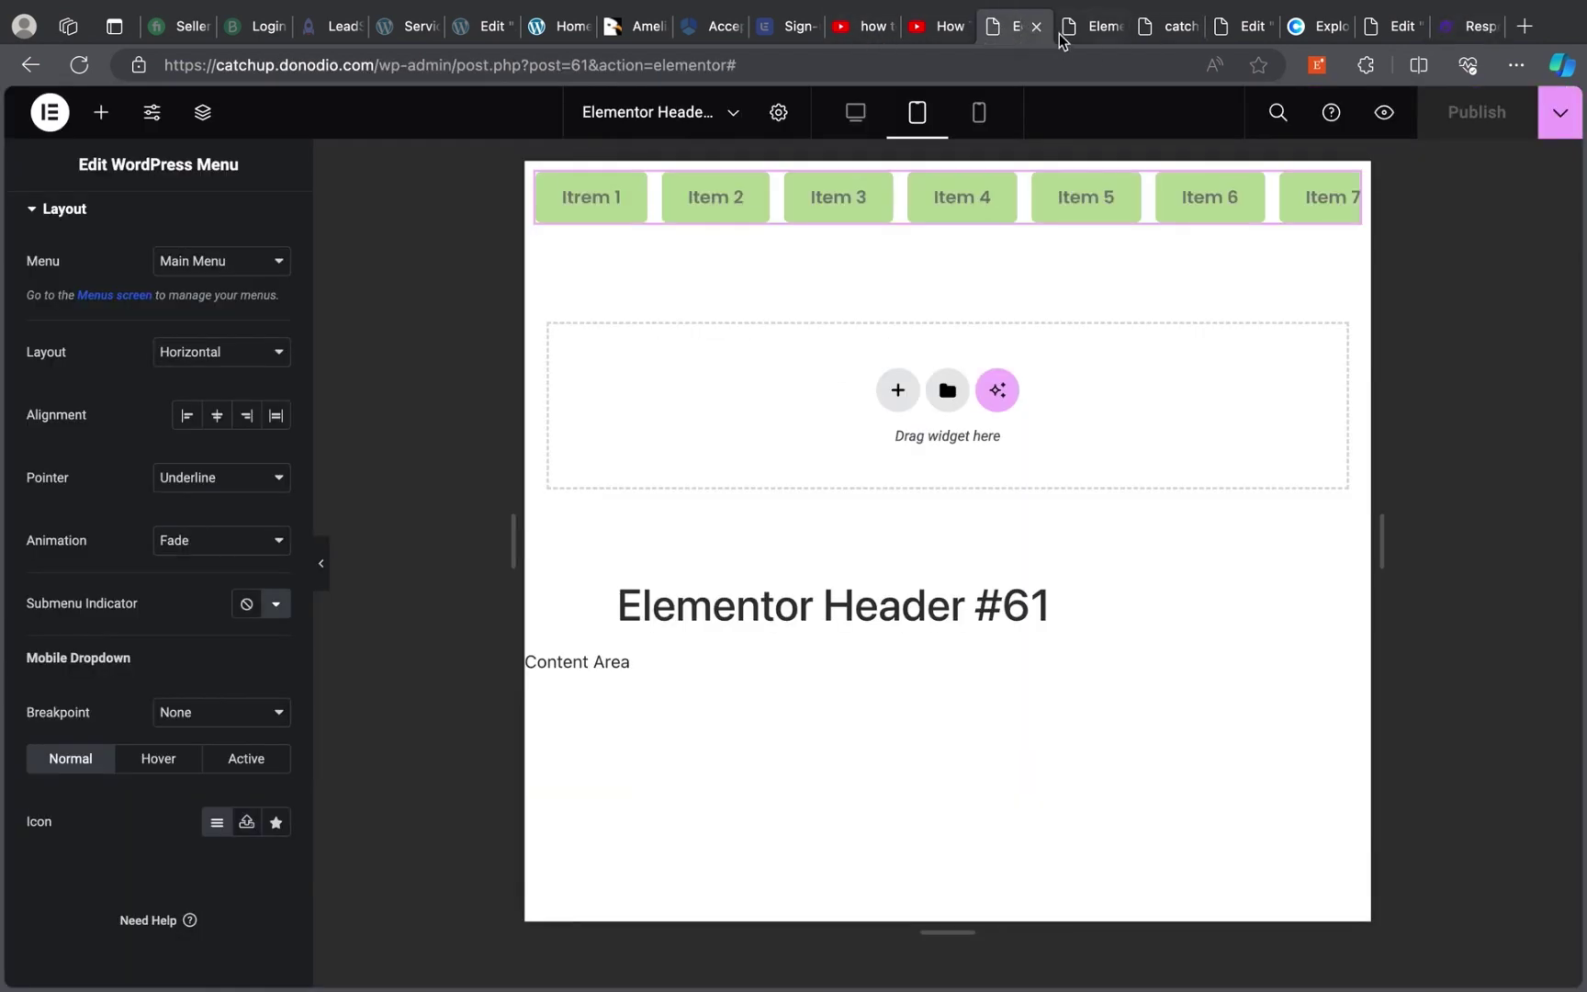
{"action": "left_click", "coordinate": [1088, 26]}
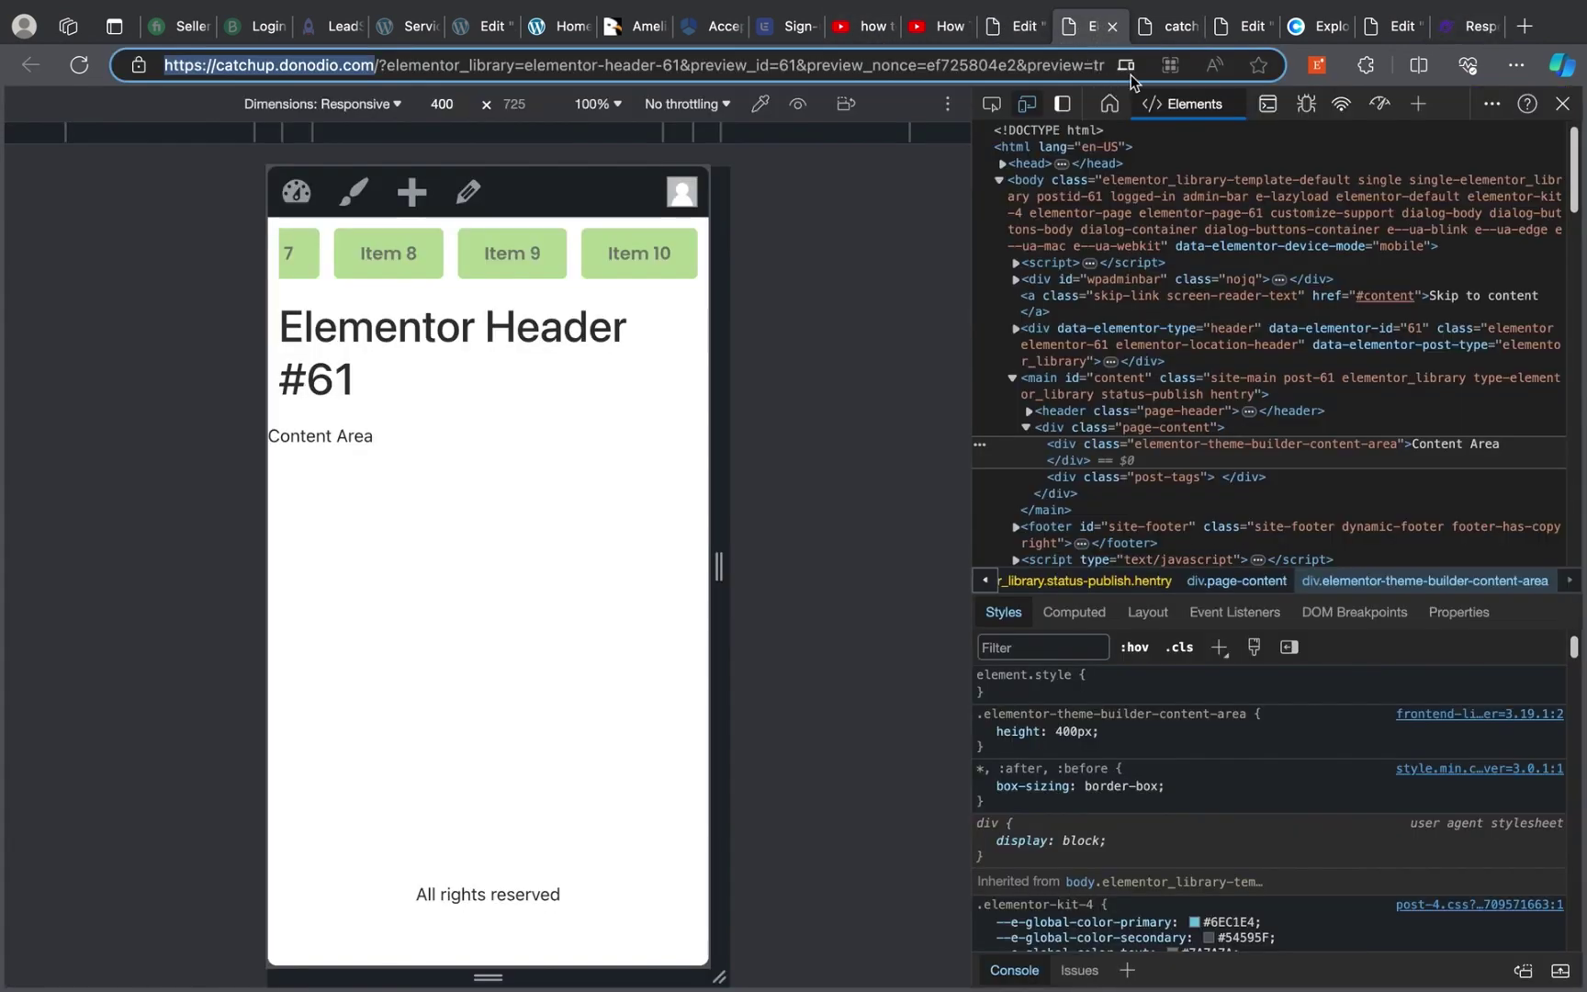
{"action": "left_click", "coordinate": [1112, 26]}
{"action": "left_click", "coordinate": [1010, 35]}
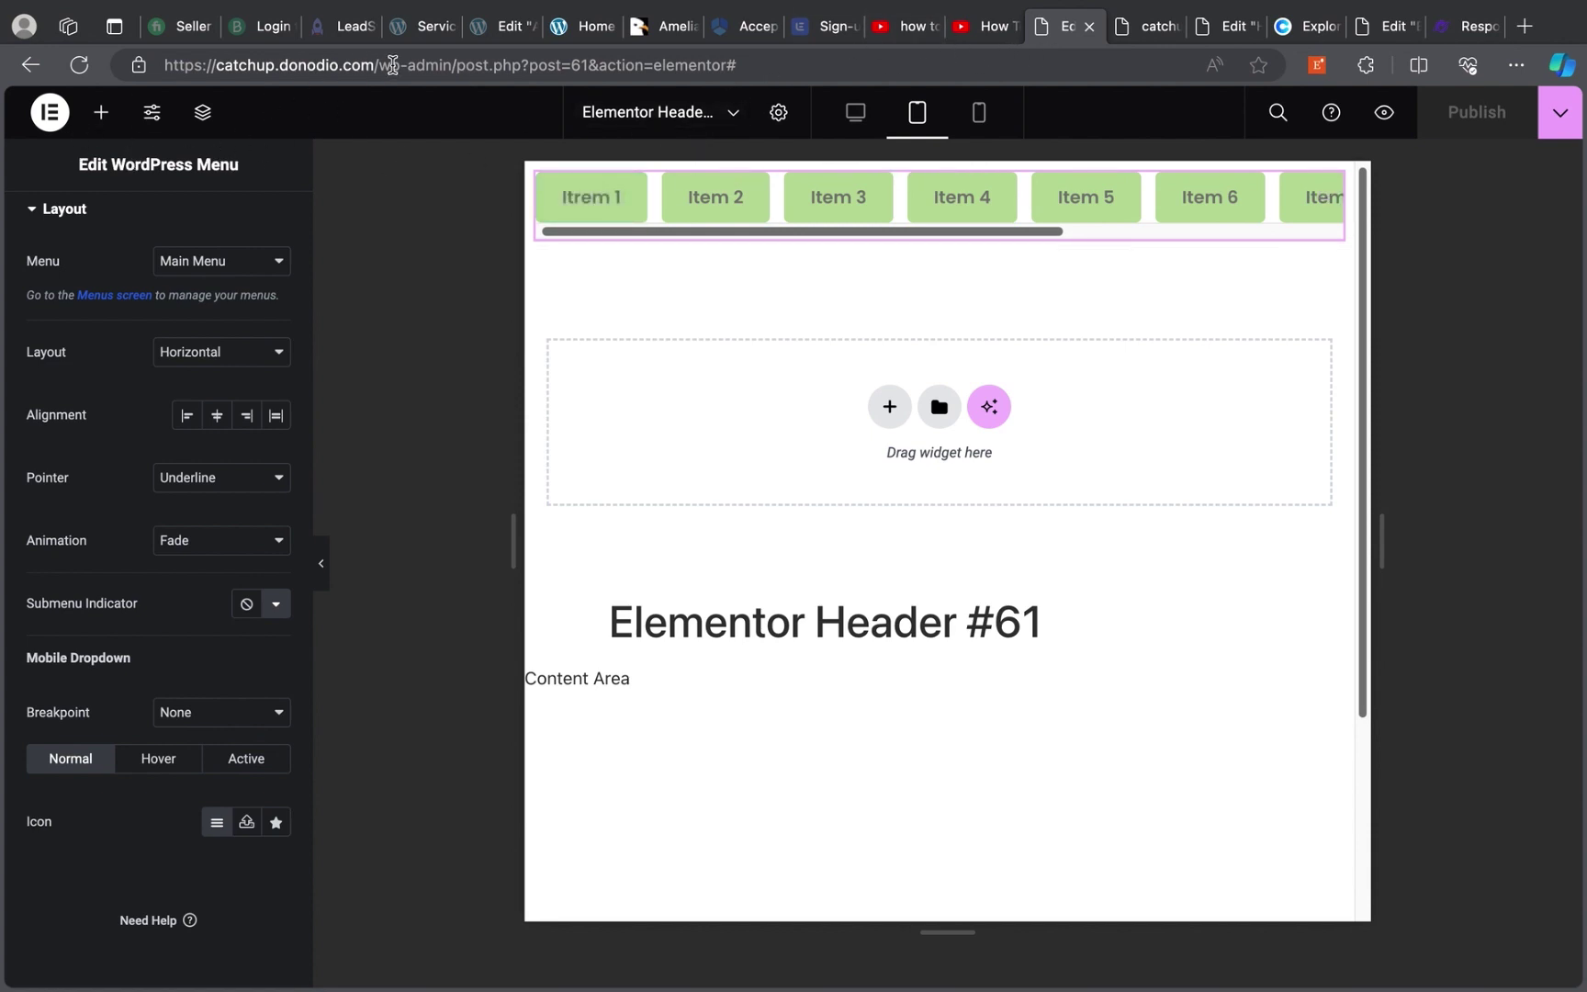
{"action": "left_click_drag", "start_coordinate": [466, 65], "coordinate": [946, 121]}
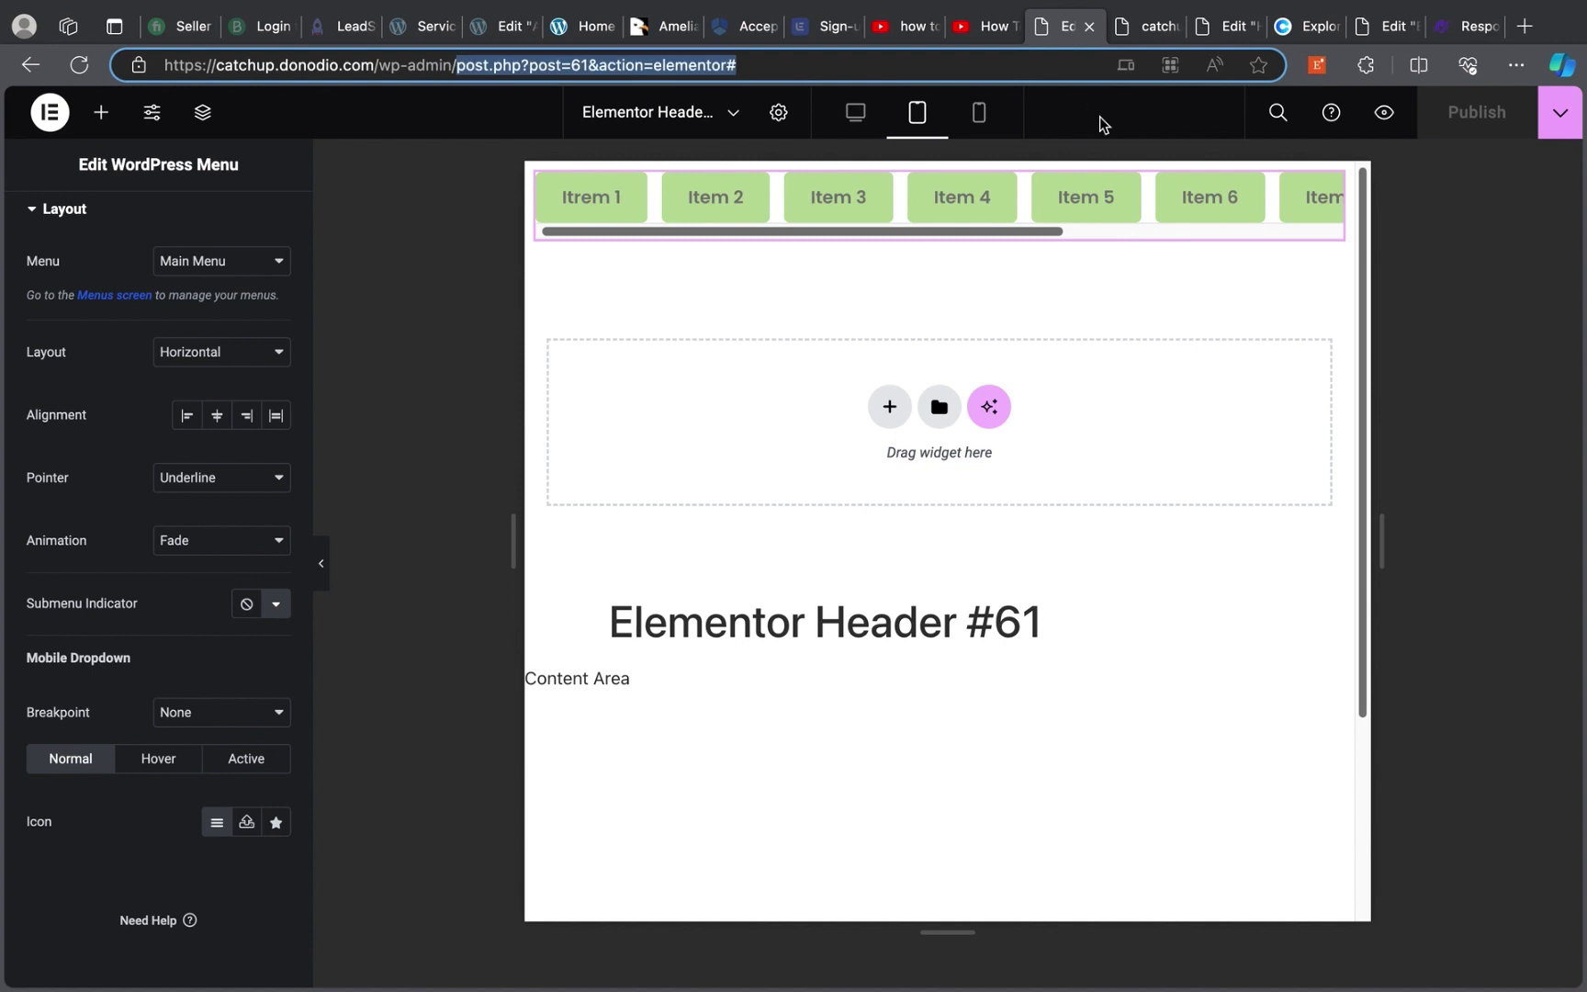
{"action": "key", "text": "BackSpace"}
{"action": "key", "text": "Return"}
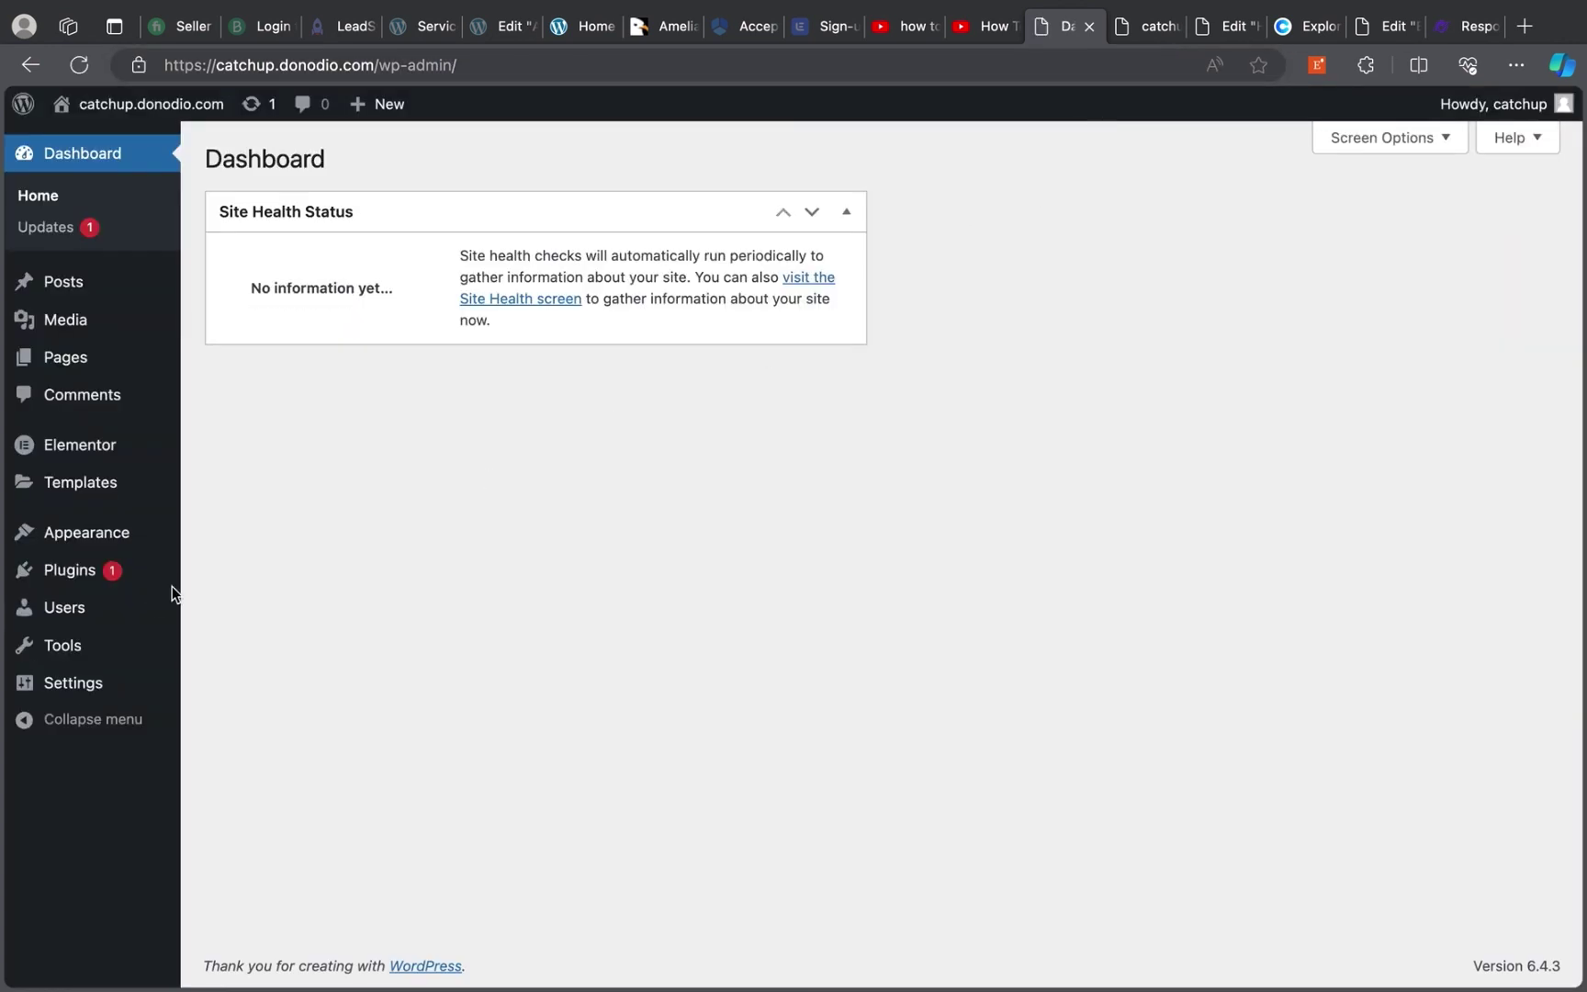
In Templates > Theme Builder, trash Elementor Header #61 and confirm
{"action": "mouse_move", "coordinate": [80, 548]}
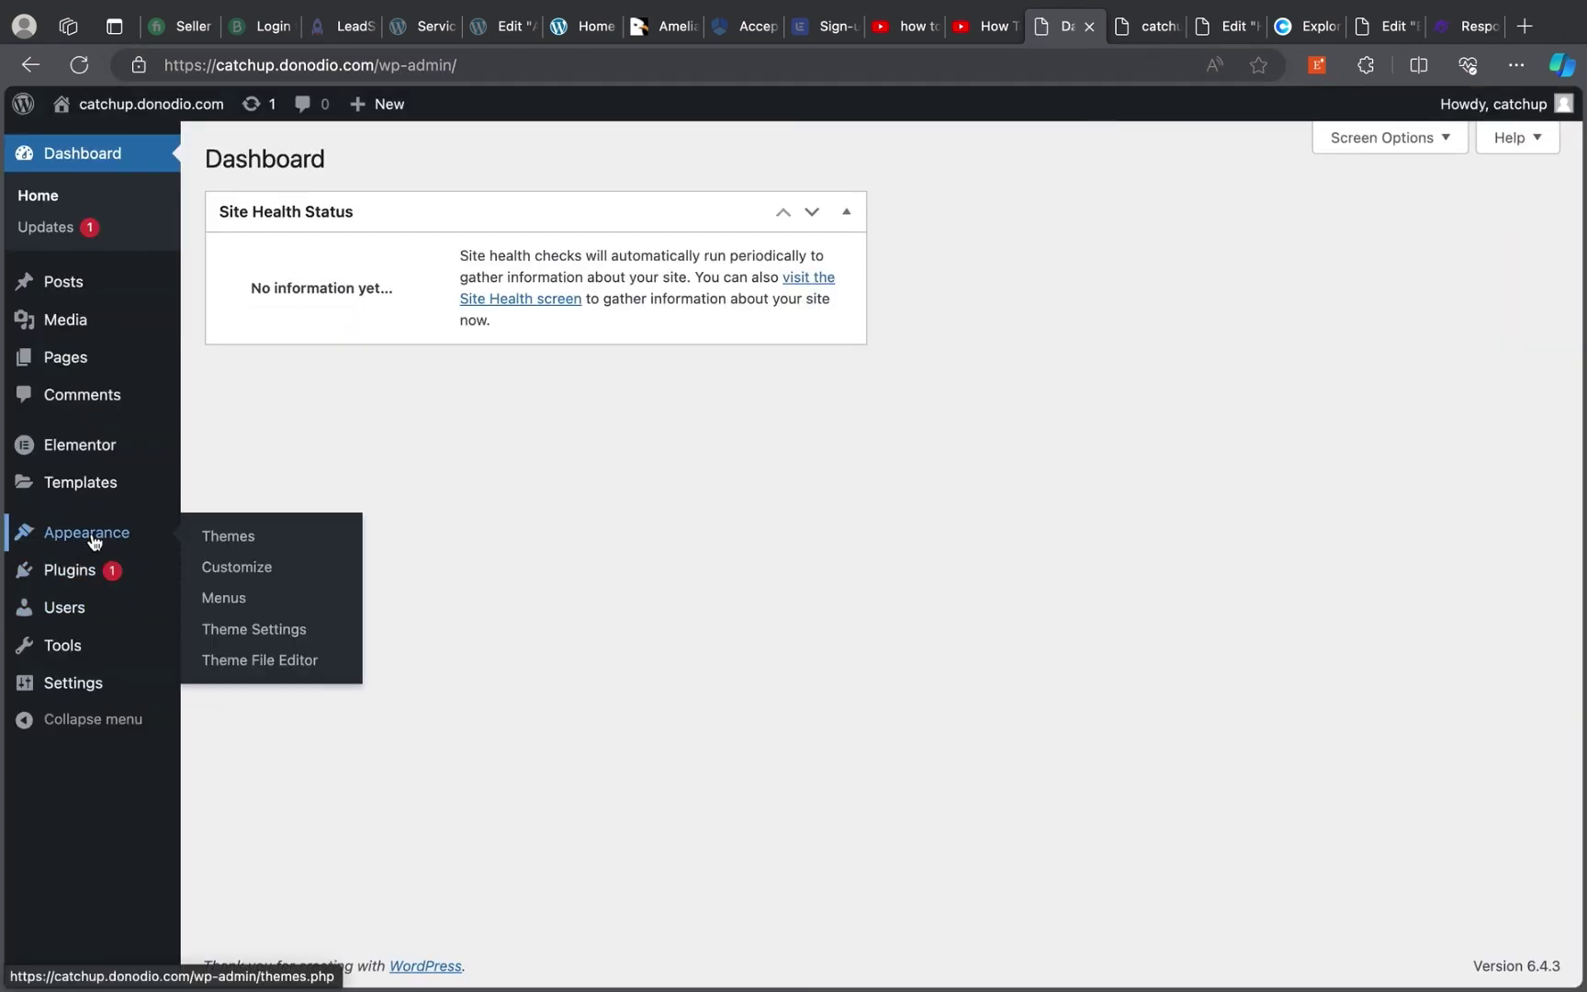
{"action": "mouse_move", "coordinate": [116, 491]}
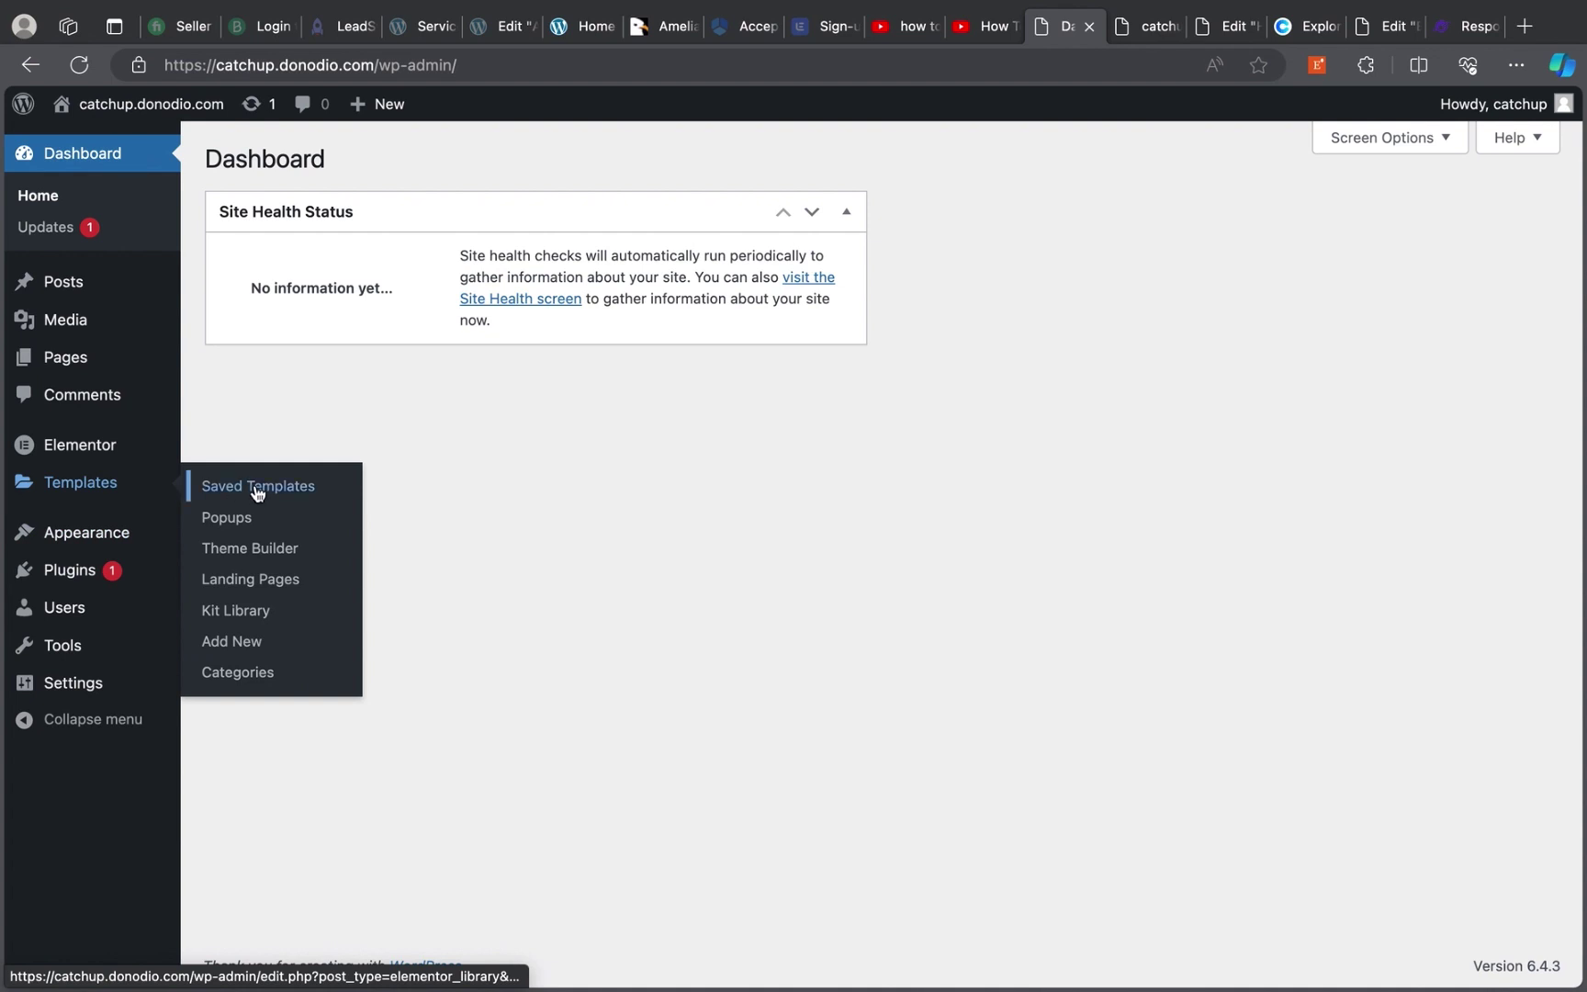
{"action": "left_click", "coordinate": [241, 553]}
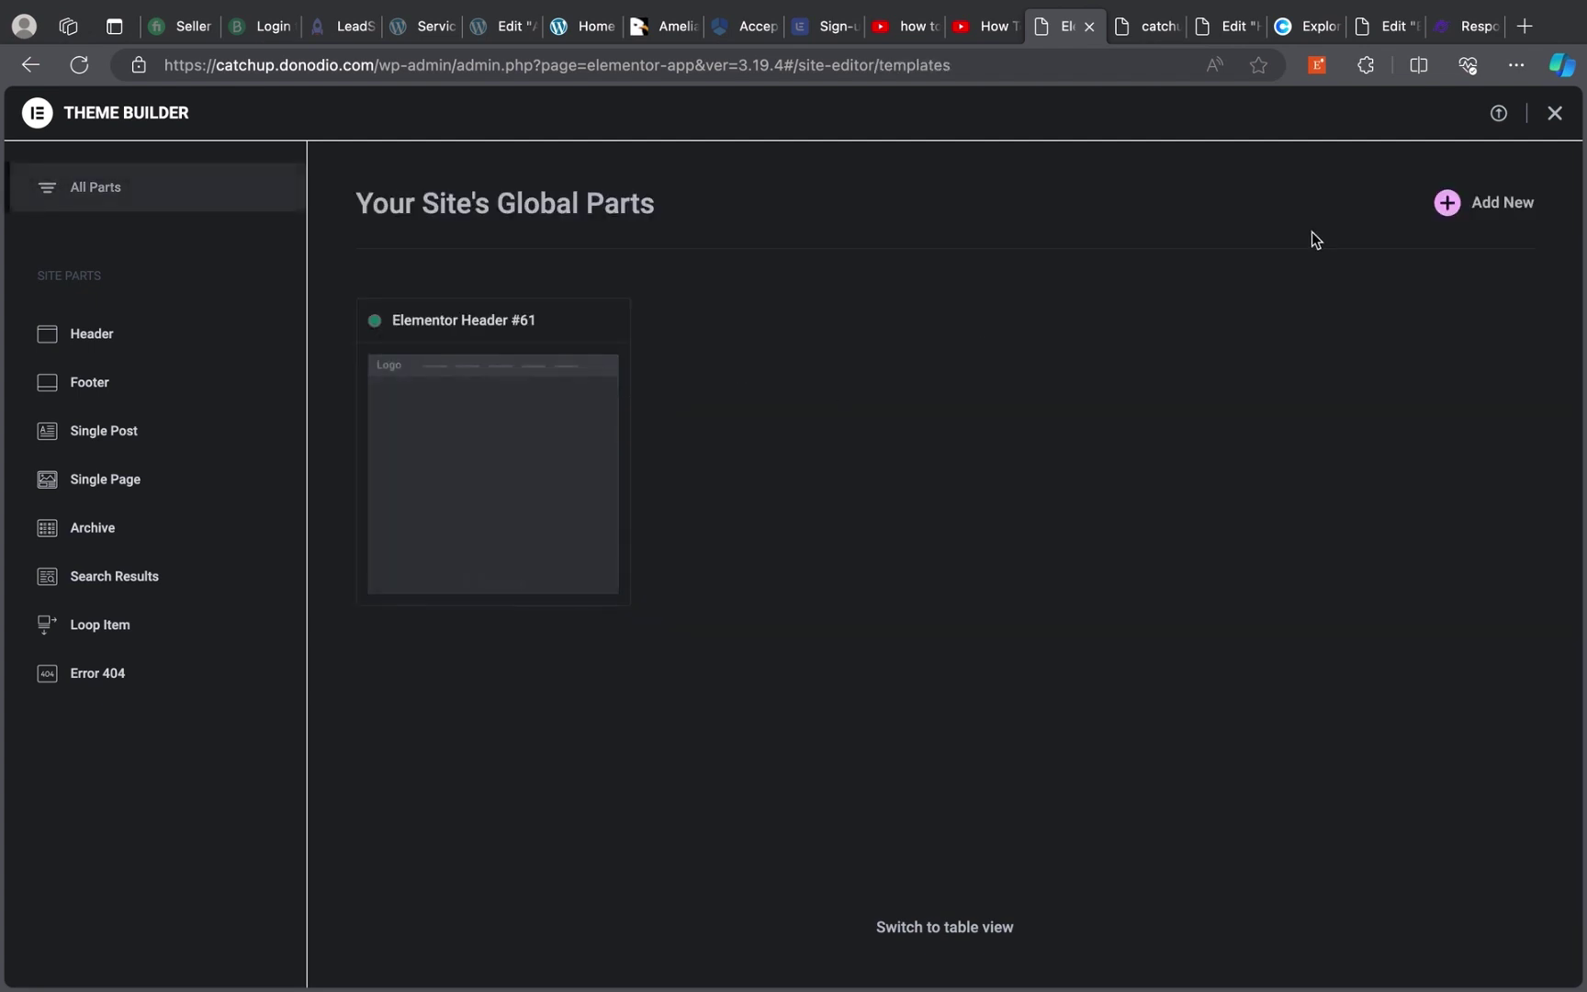
{"action": "left_click", "coordinate": [559, 432]}
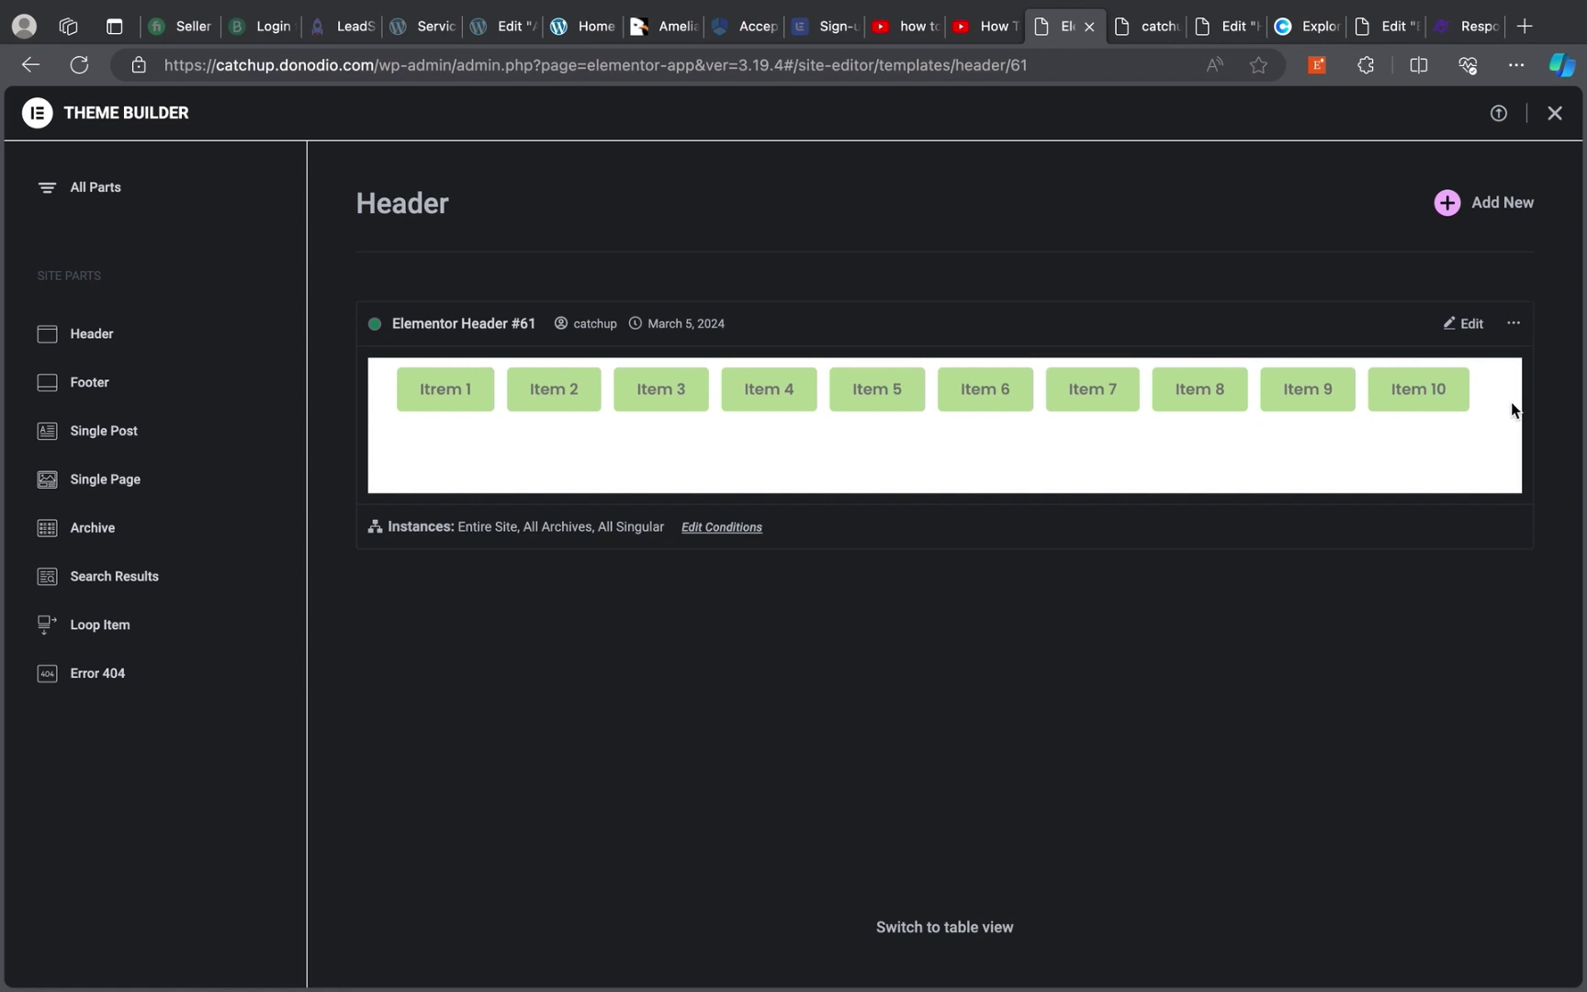
{"action": "left_click", "coordinate": [1512, 323]}
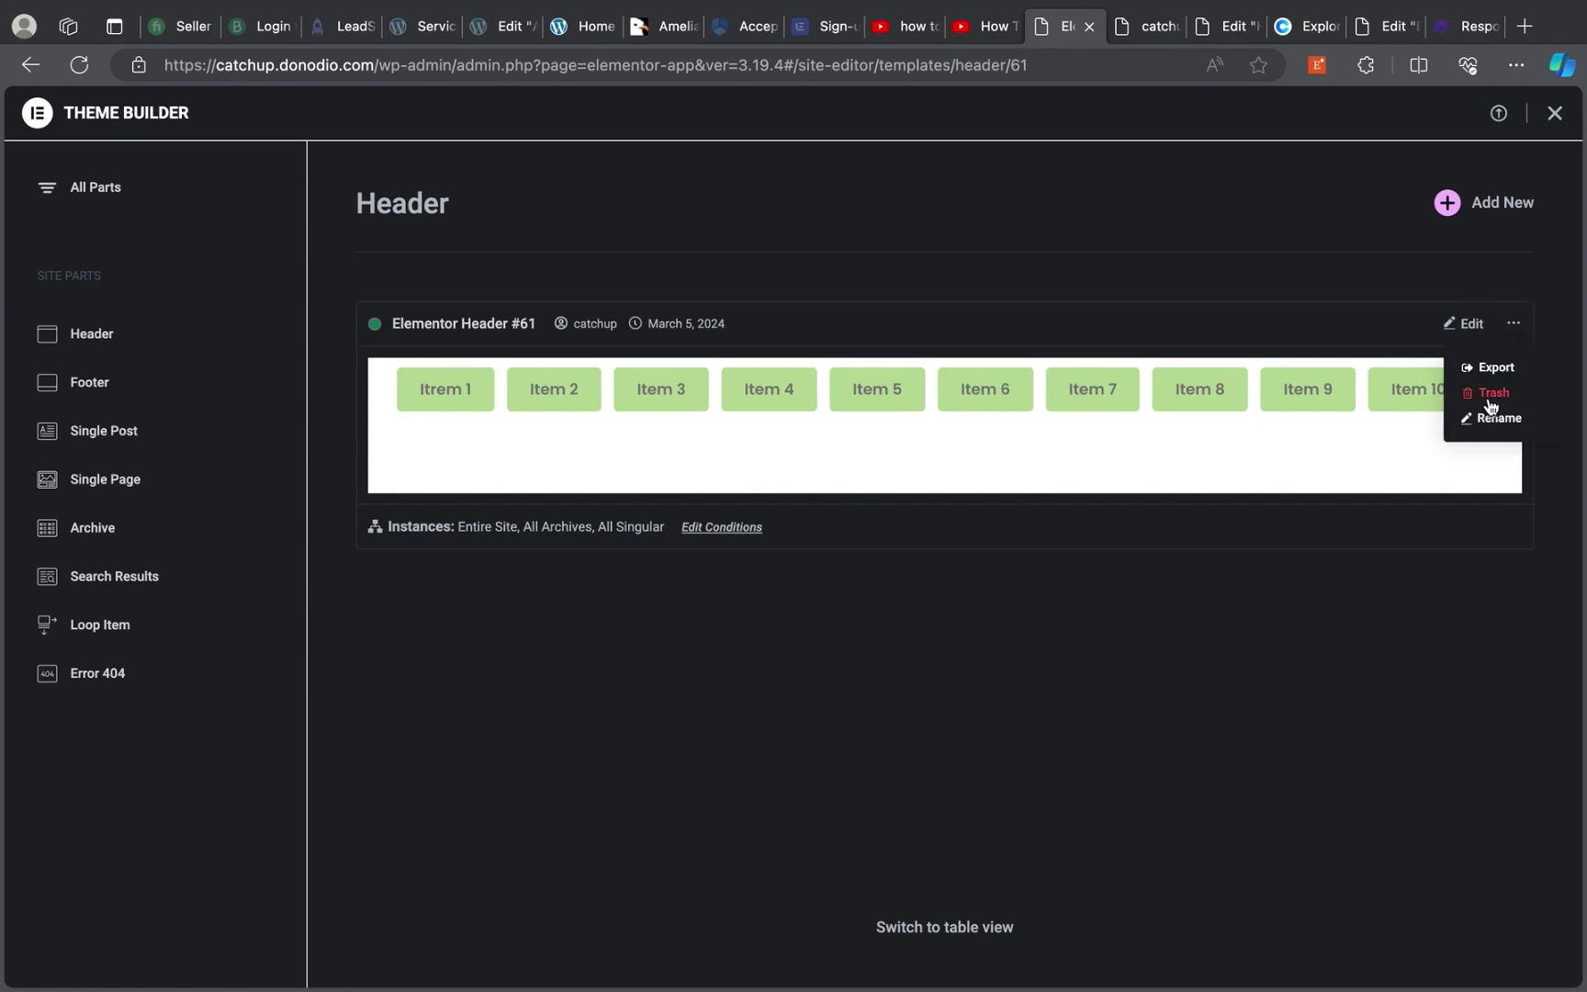
{"action": "left_click", "coordinate": [1491, 393]}
{"action": "left_click", "coordinate": [909, 603]}
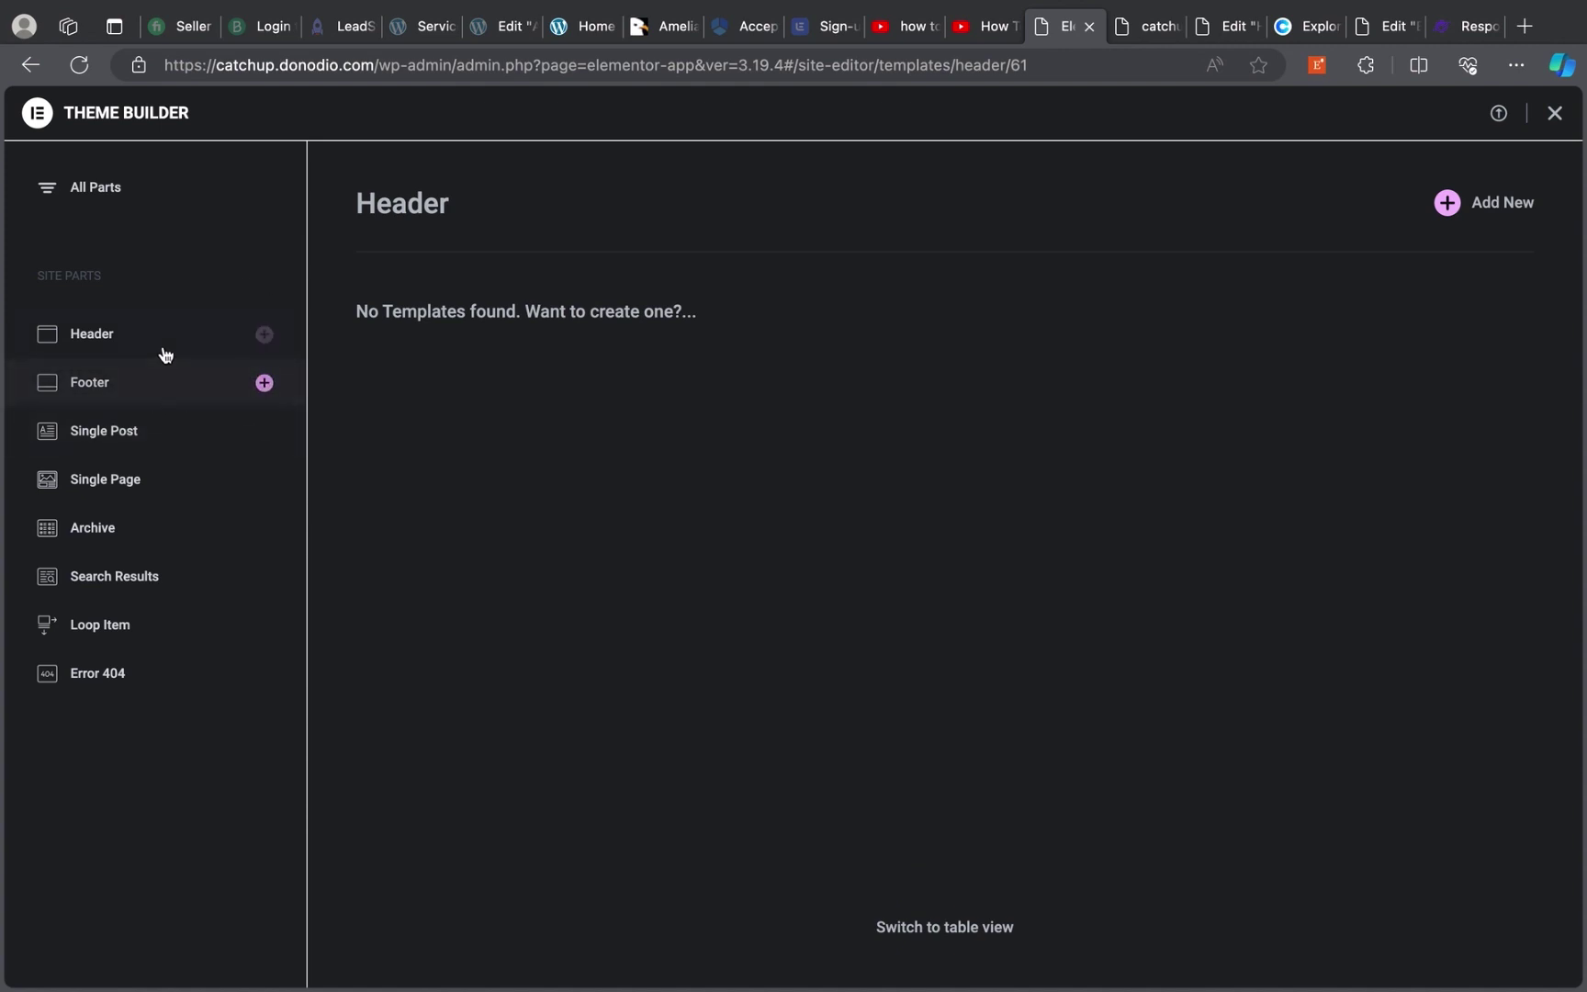
Create a new header template, dismiss the Library, and drag the 'menu' search result's Menu widget in
{"action": "left_click", "coordinate": [264, 334]}
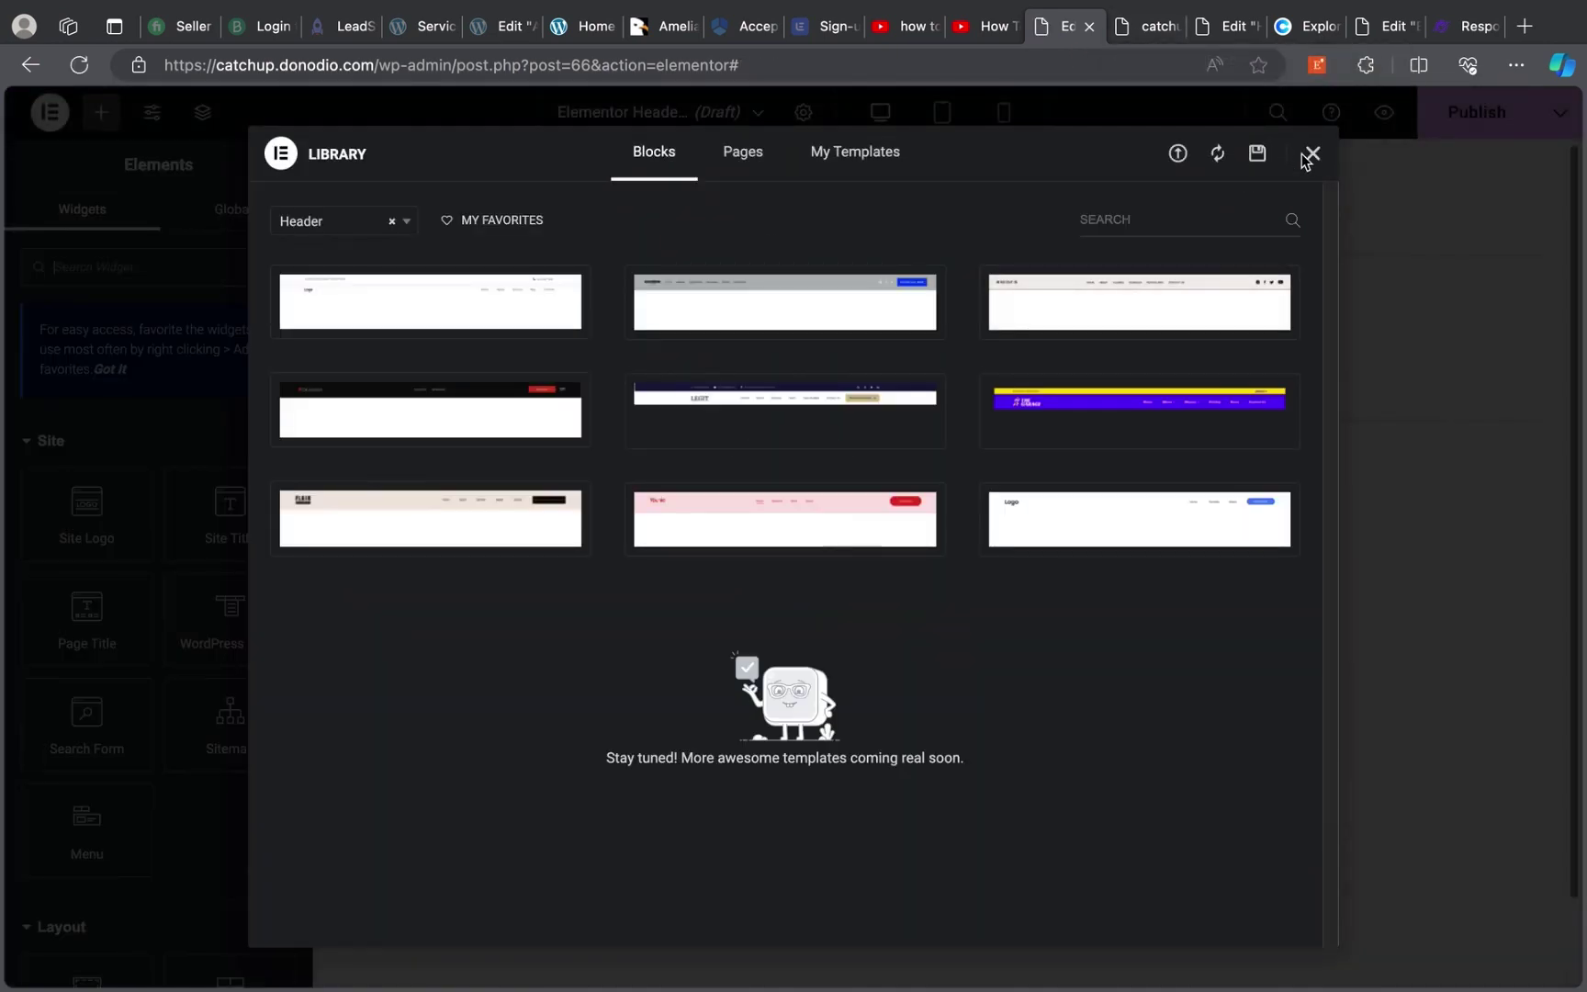
{"action": "left_click", "coordinate": [1307, 156]}
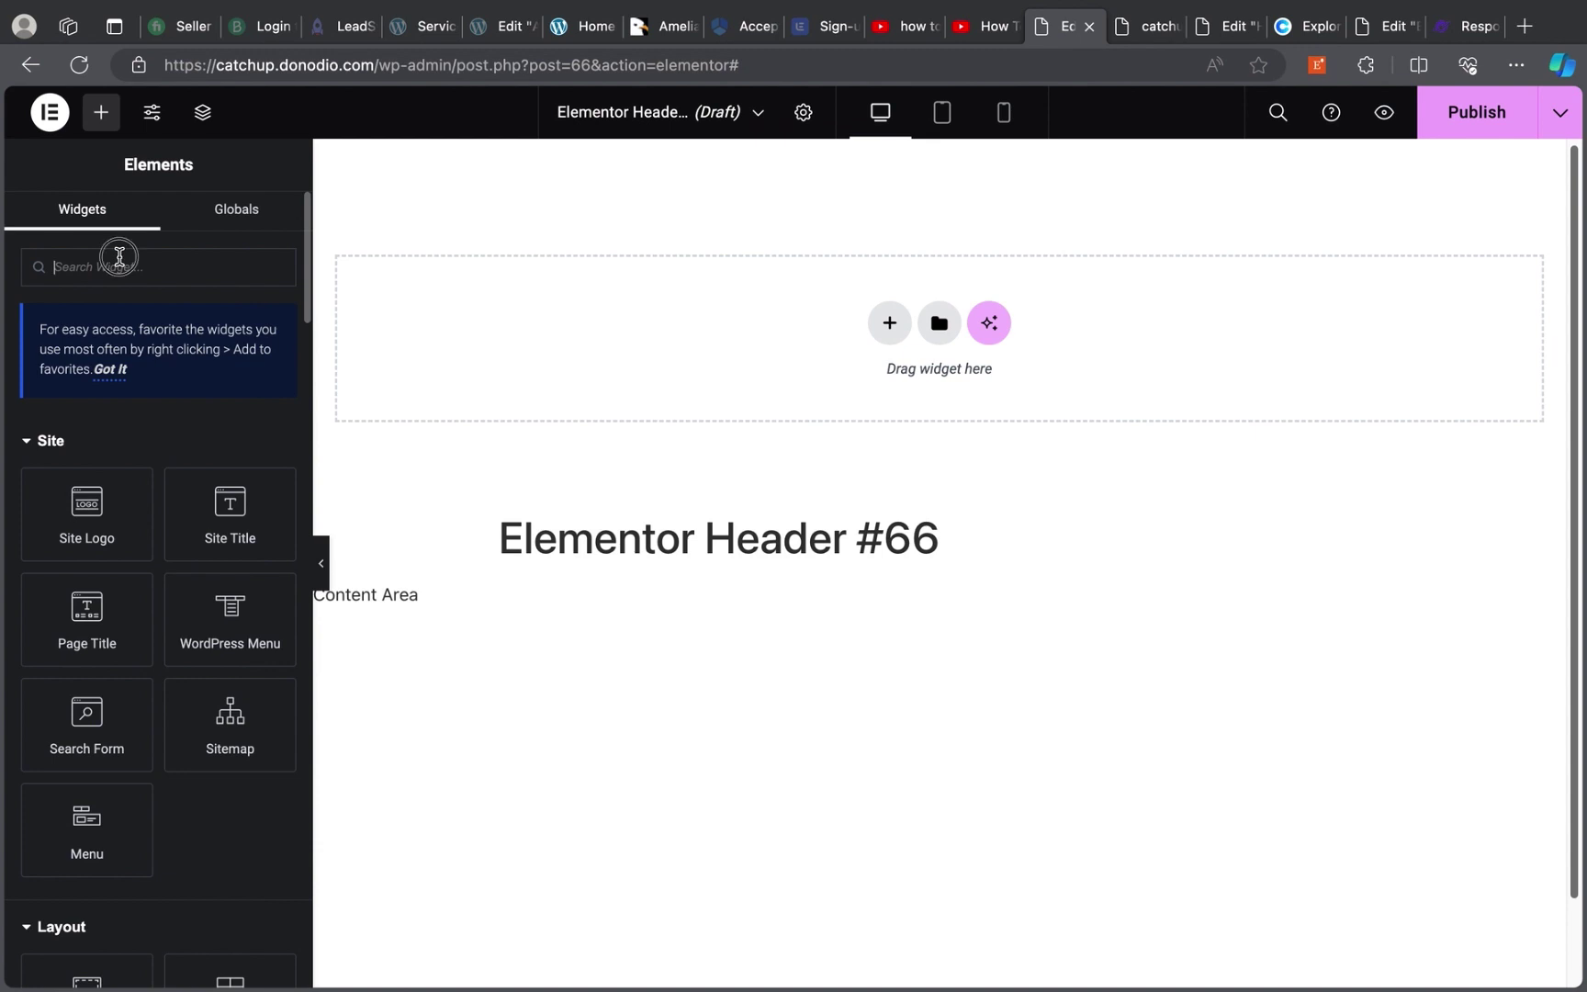
{"action": "type", "text": "menu"}
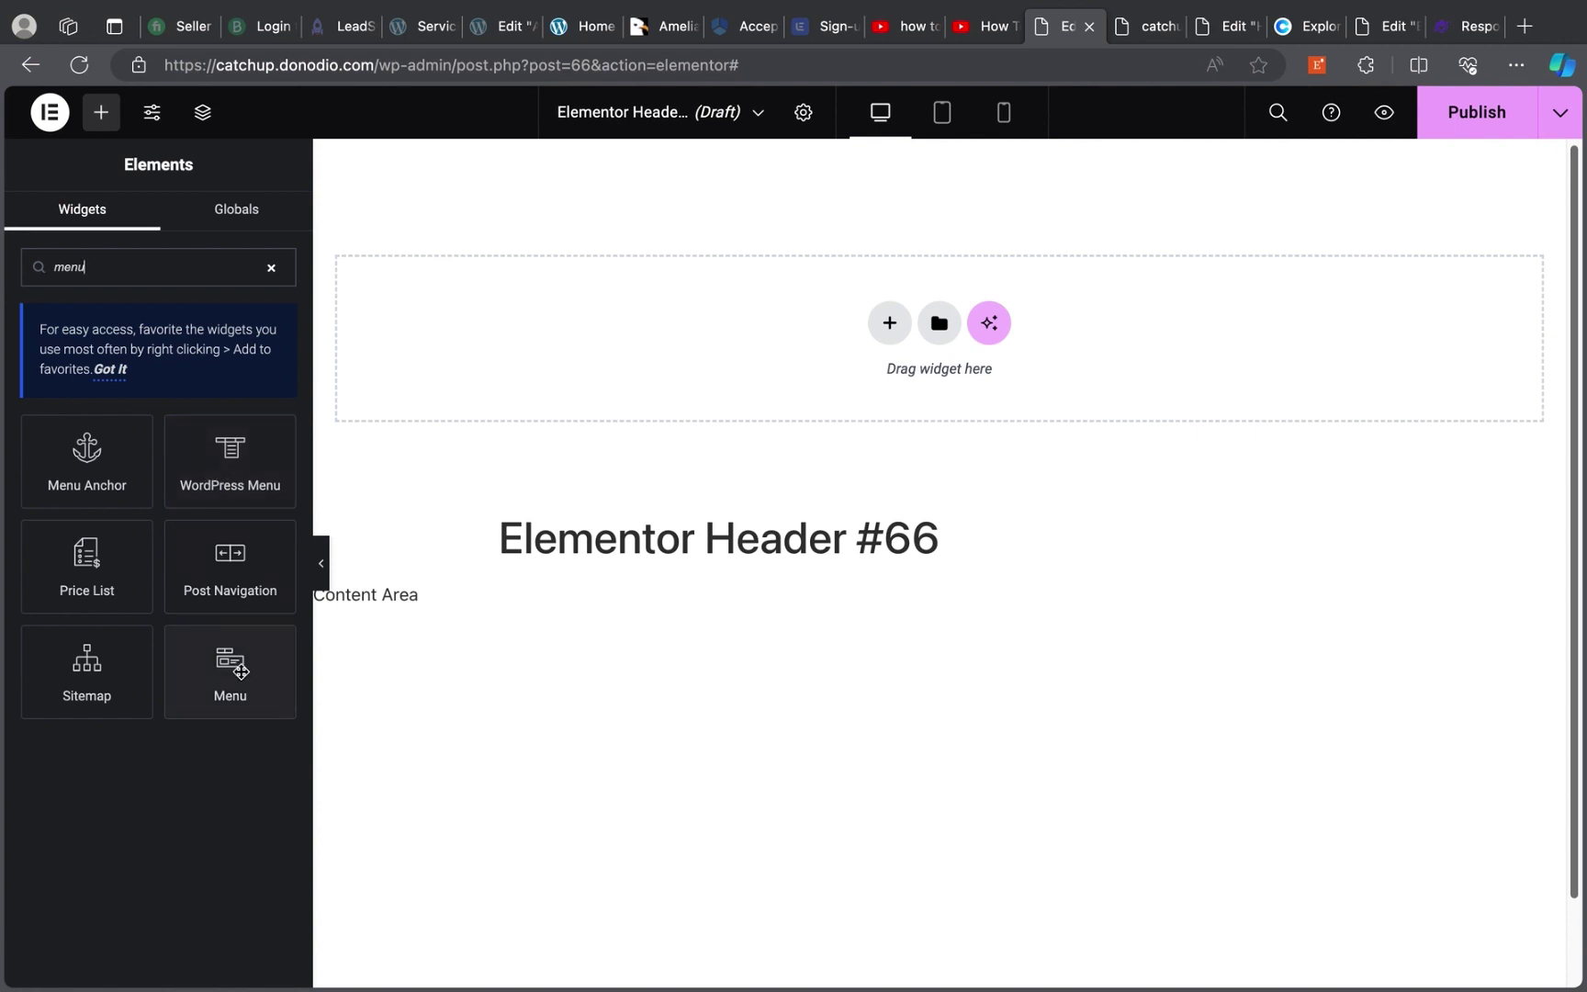
{"action": "left_click_drag", "start_coordinate": [239, 672], "coordinate": [933, 354]}
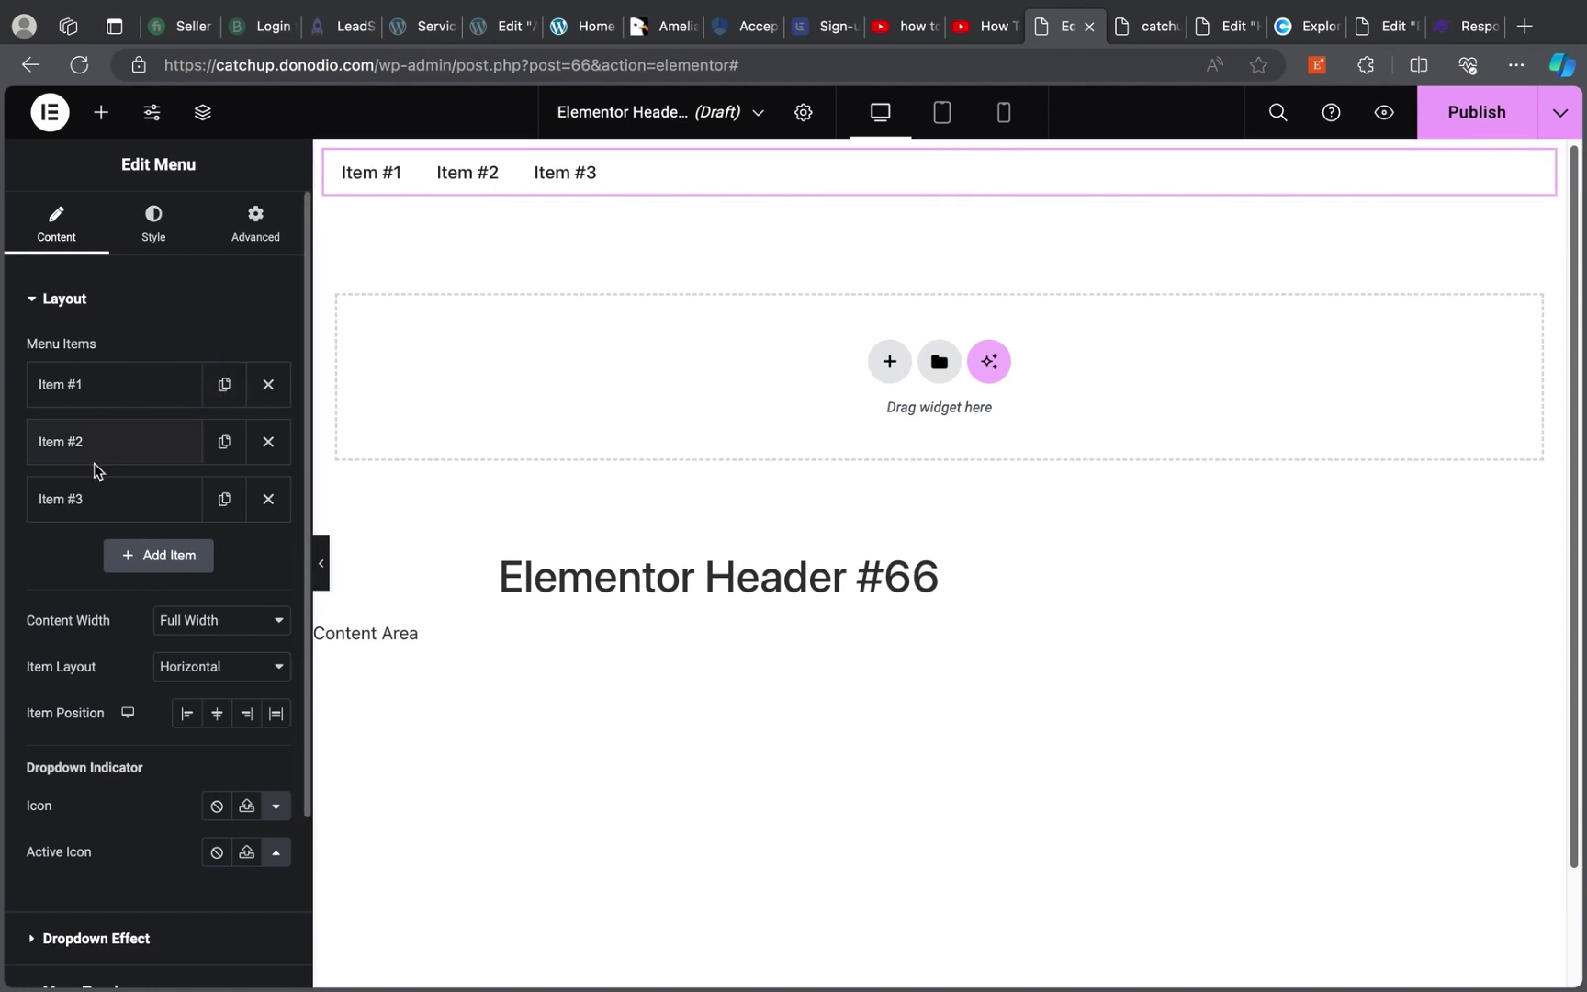
Duplicate Item #3 several times and retitle the copies Item #4 and Item #5
{"action": "left_click", "coordinate": [200, 557]}
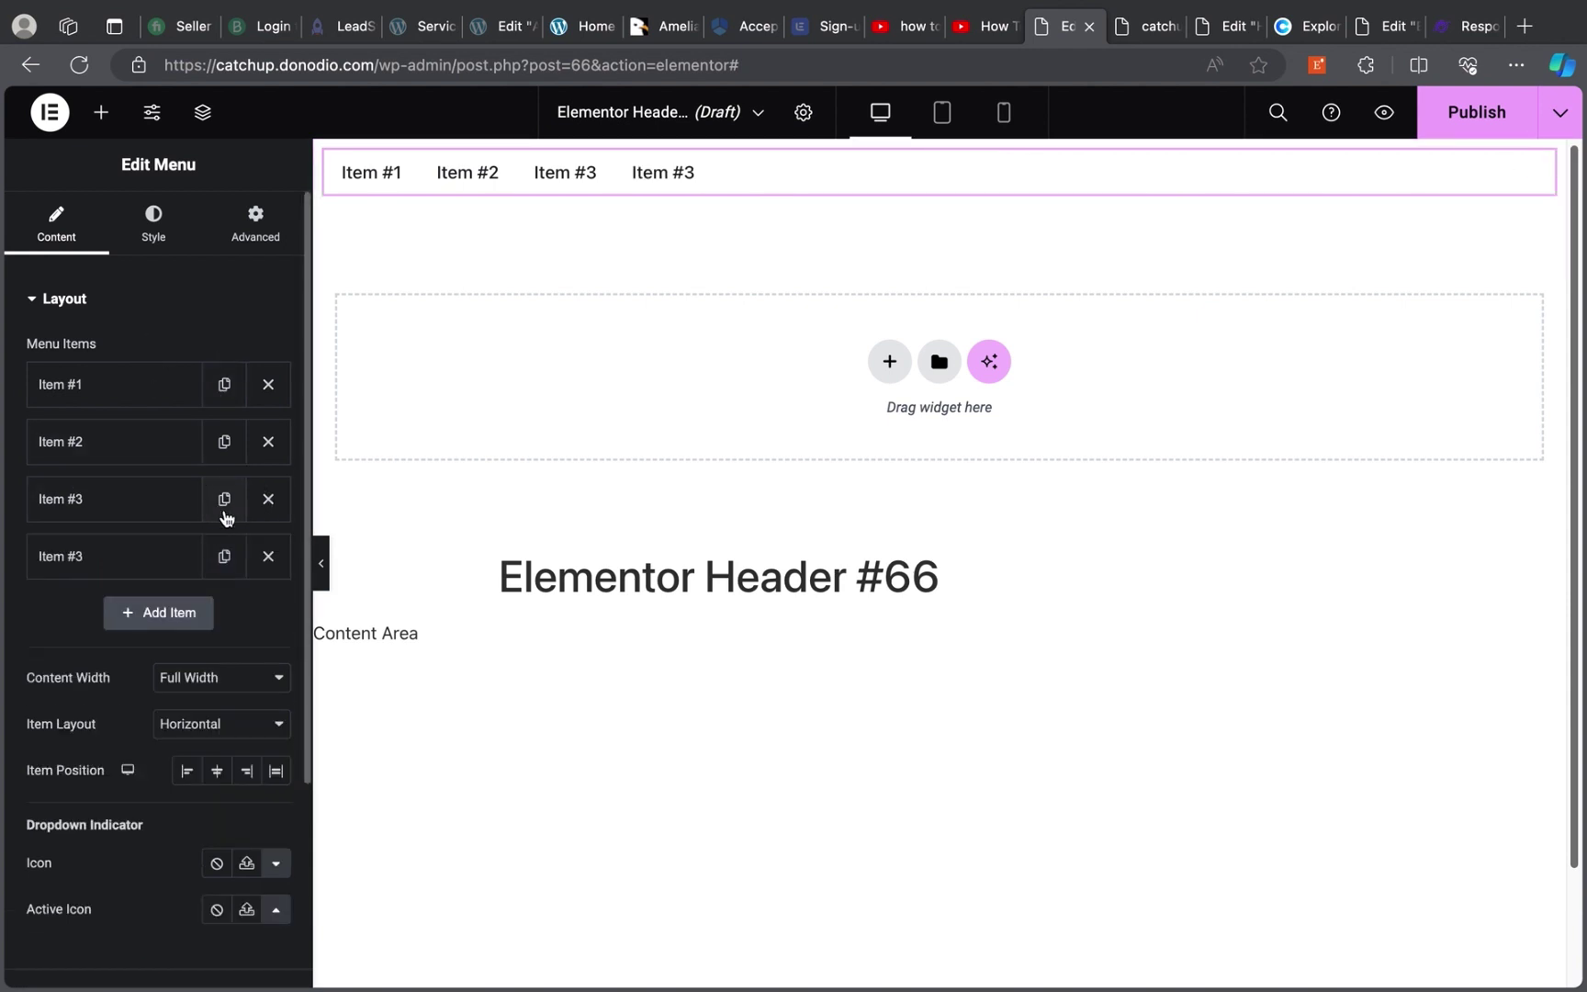
{"action": "left_click", "coordinate": [224, 557]}
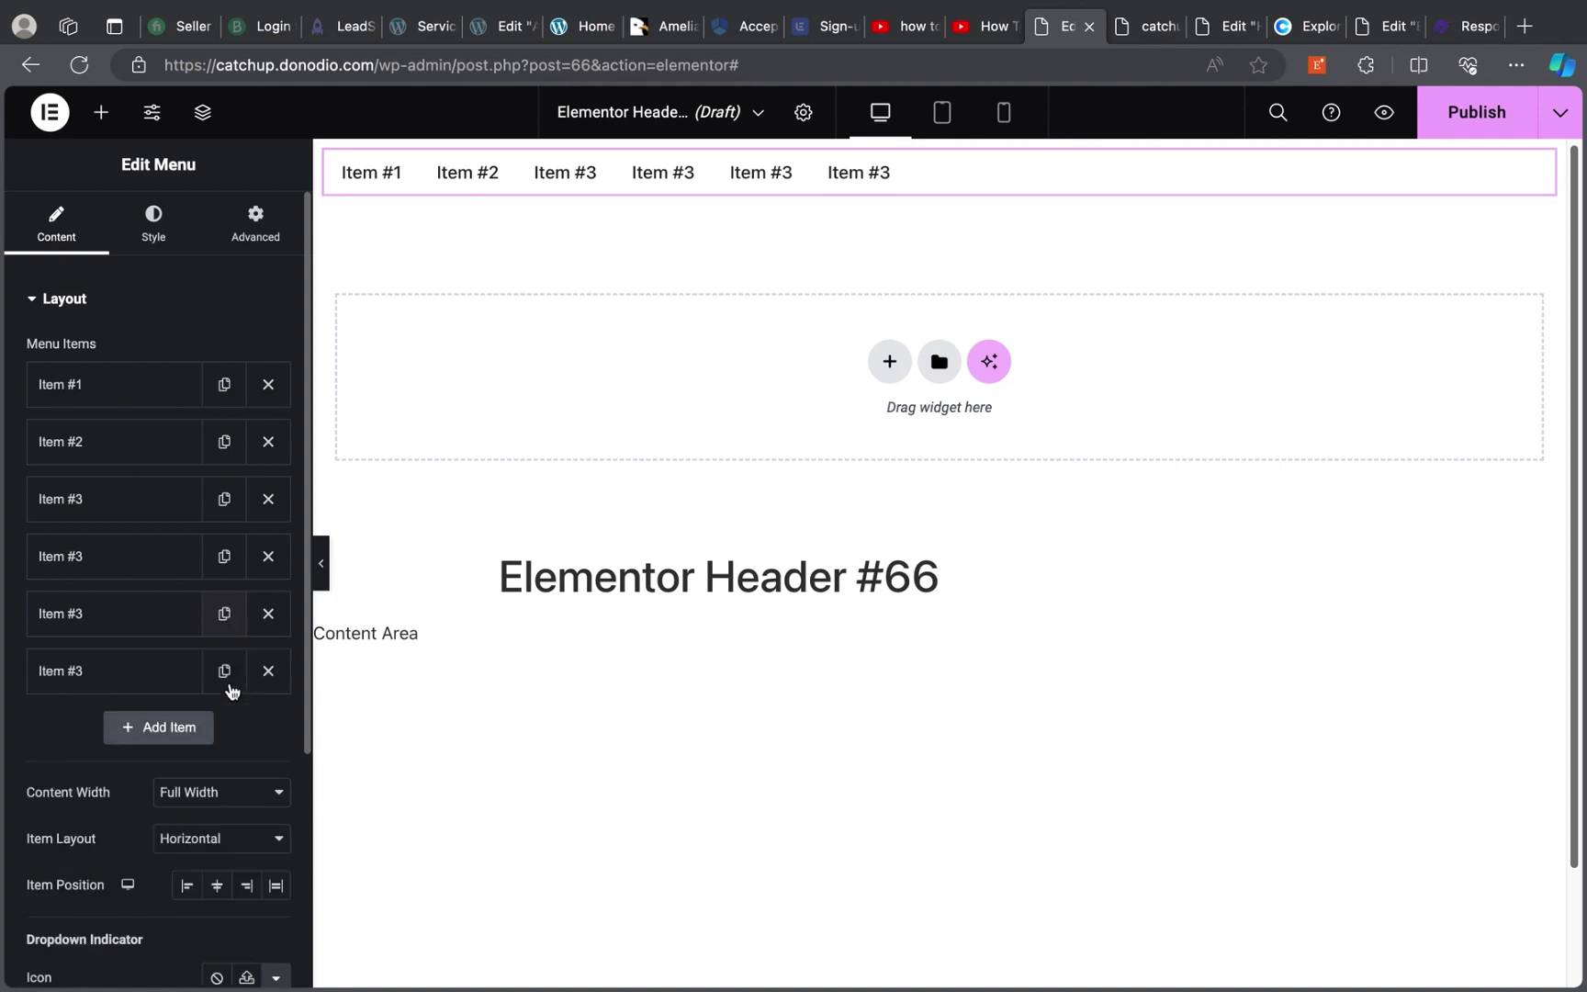
{"action": "left_click", "coordinate": [225, 671]}
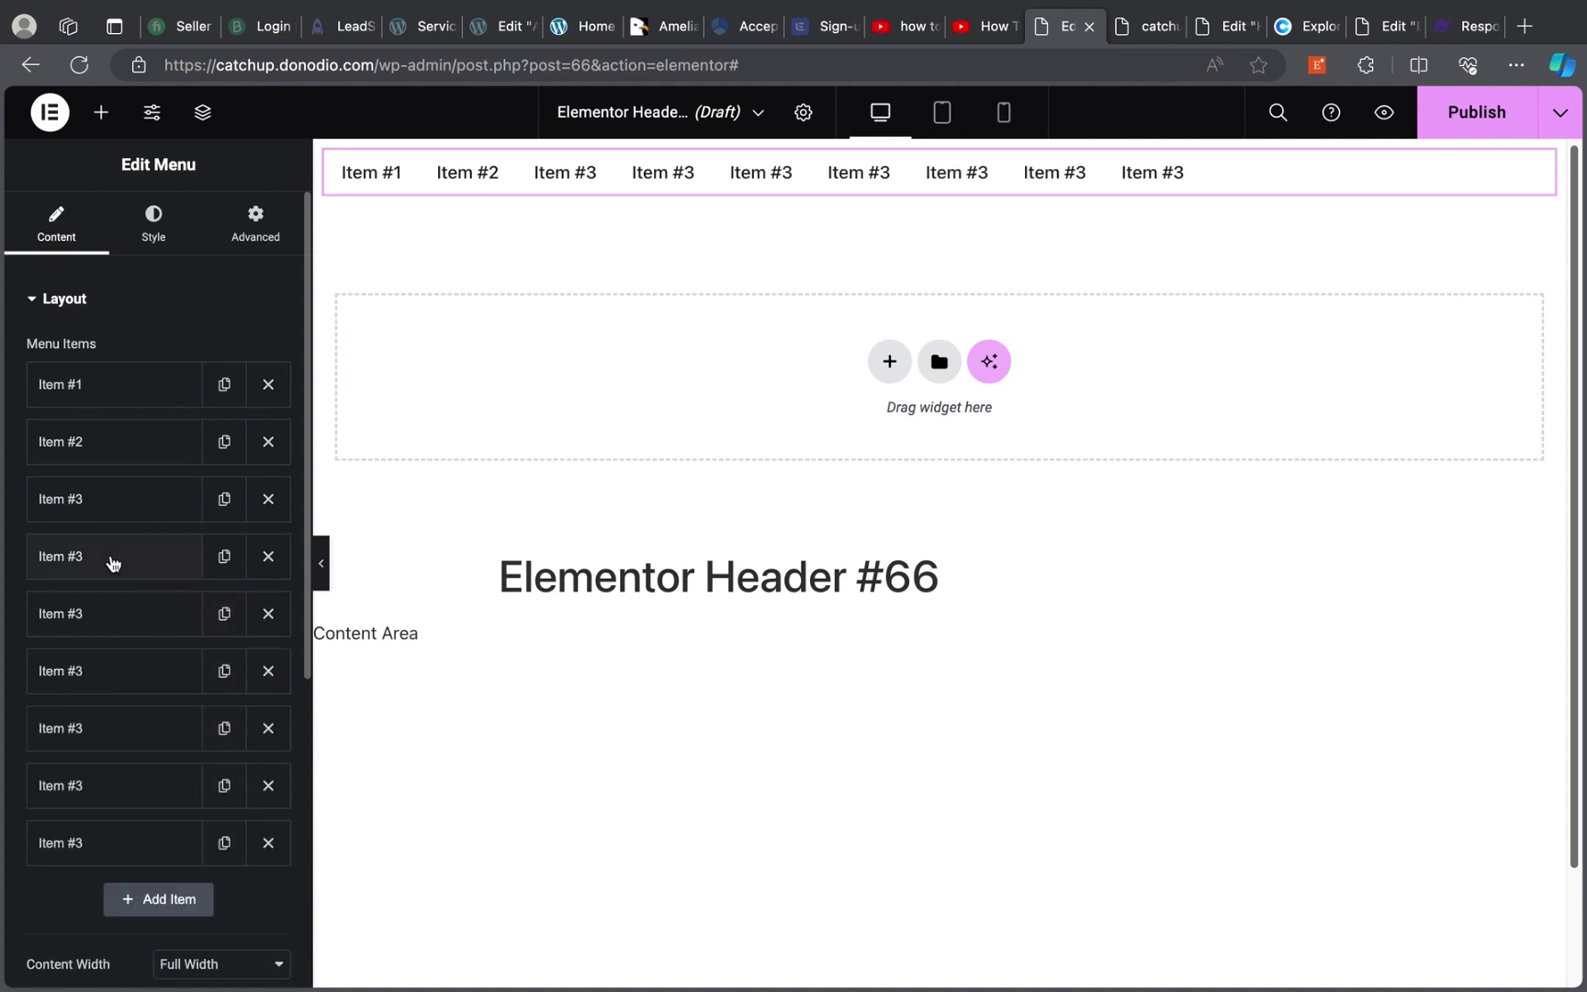
{"action": "left_click", "coordinate": [110, 560]}
{"action": "left_click", "coordinate": [124, 636]}
{"action": "key", "text": "BackSpace"}
{"action": "type", "text": "4"}
{"action": "scroll", "coordinate": [163, 640], "scroll_direction": "down", "scroll_amount": 2}
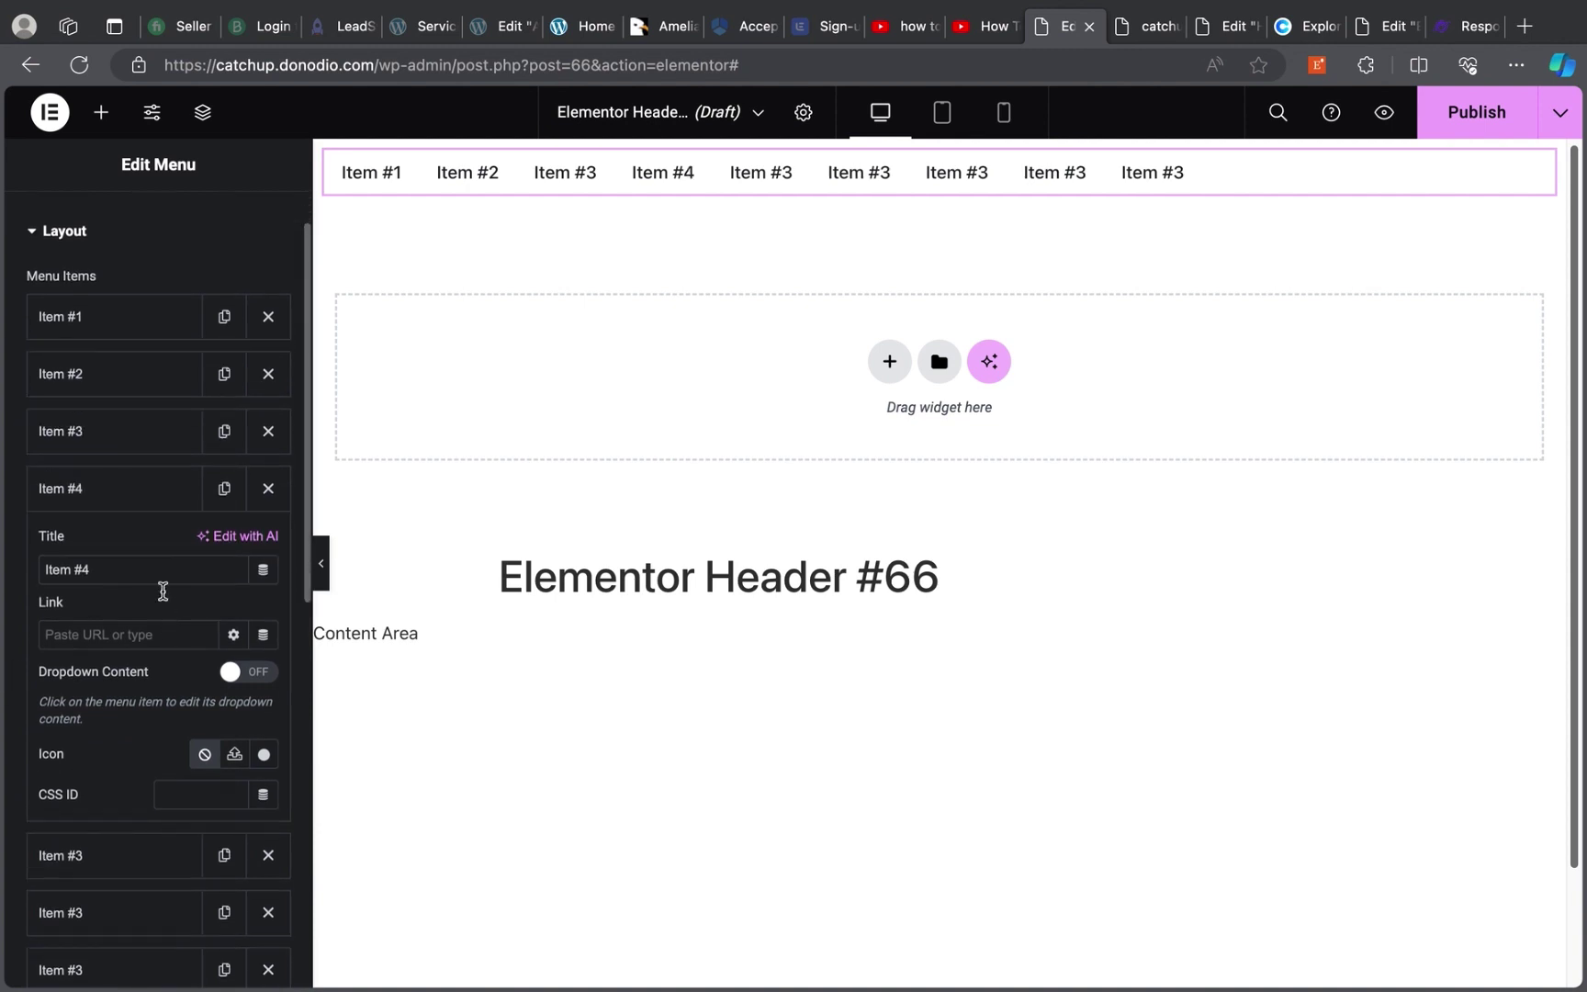
{"action": "left_click", "coordinate": [131, 489]}
{"action": "left_click", "coordinate": [129, 541]}
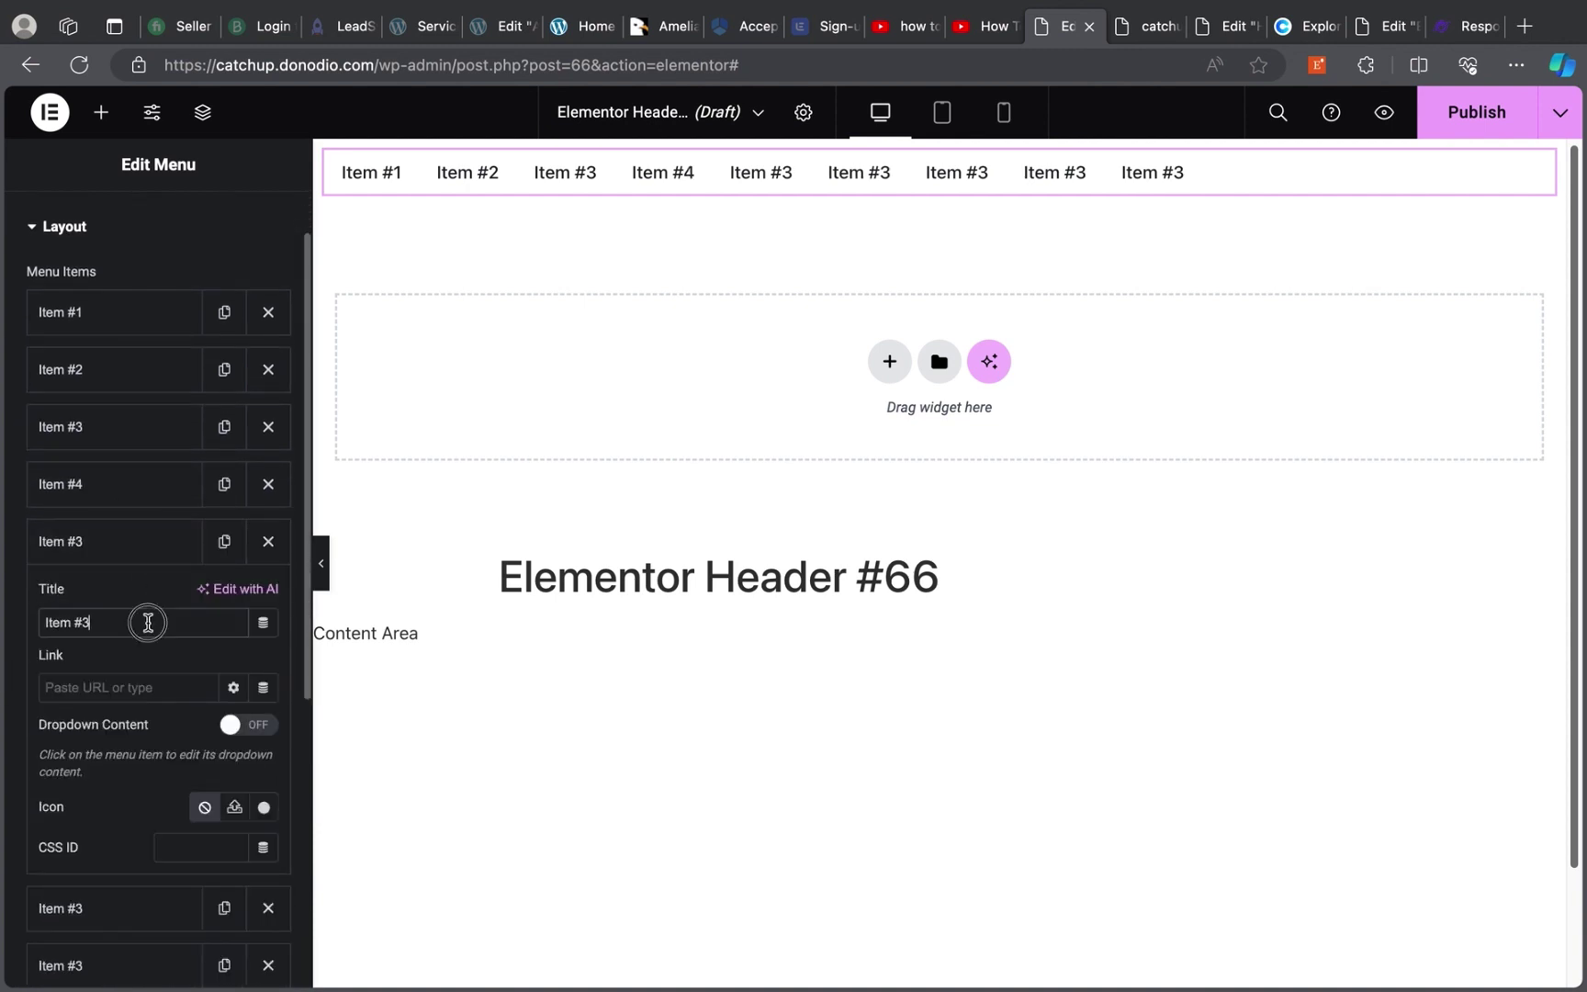
{"action": "key", "text": "BackSpace"}
{"action": "type", "text": "5"}
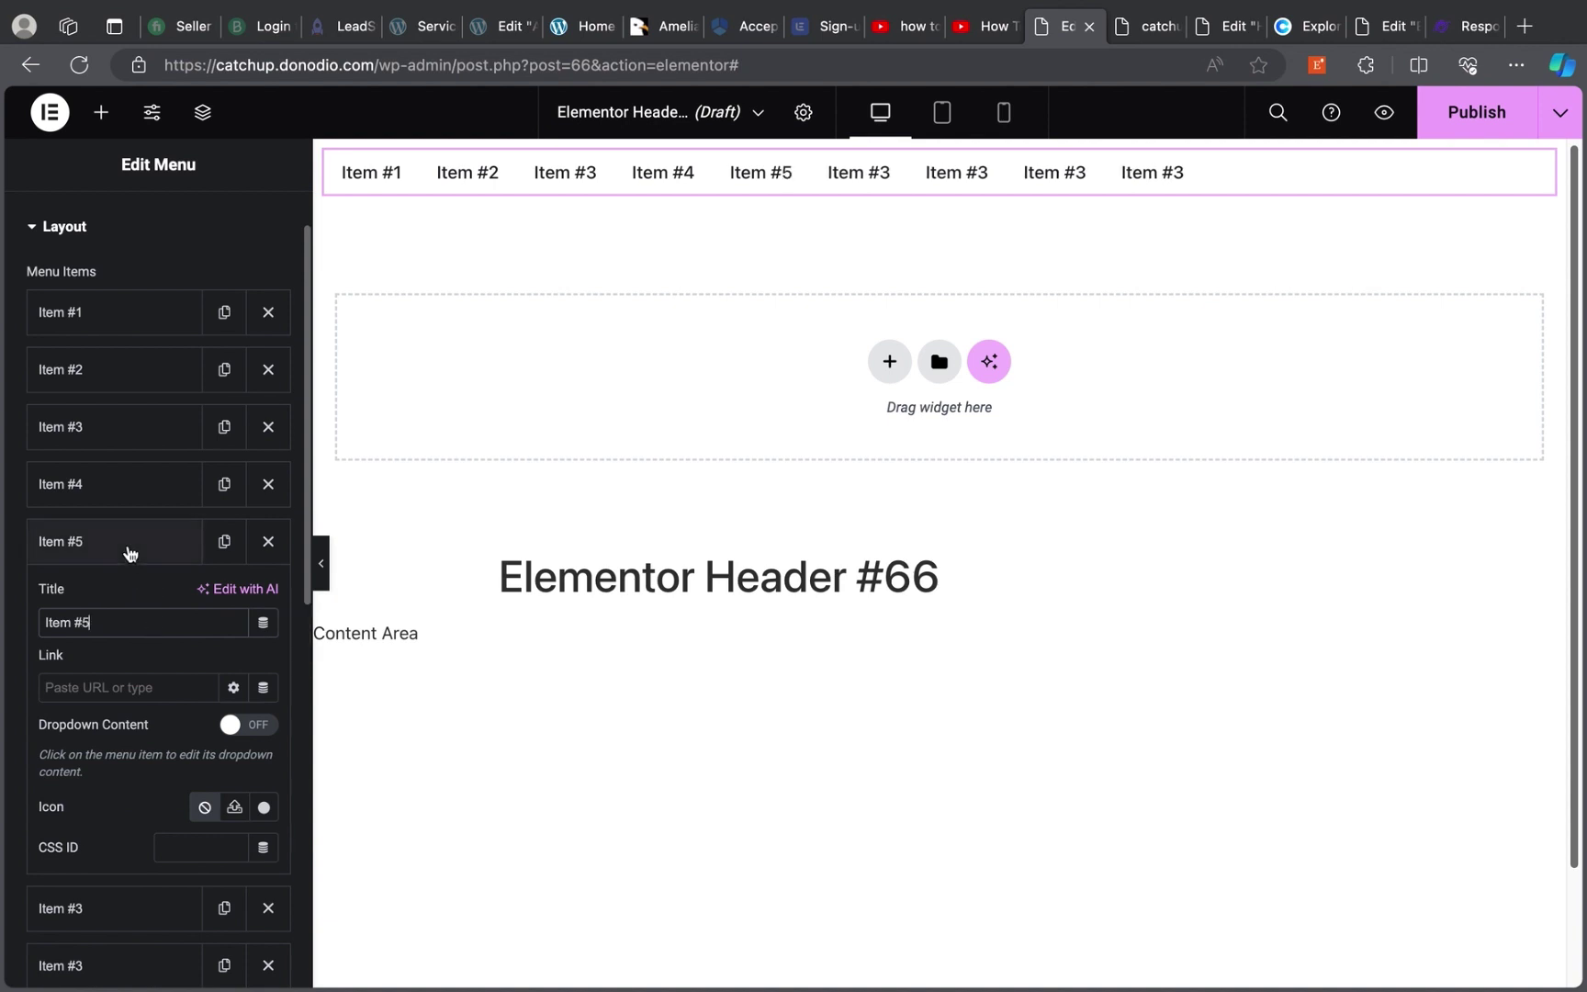
{"action": "left_click", "coordinate": [133, 549]}
Retitle the sixth and seventh entries Item #6 and Item #7
{"action": "left_click", "coordinate": [125, 606]}
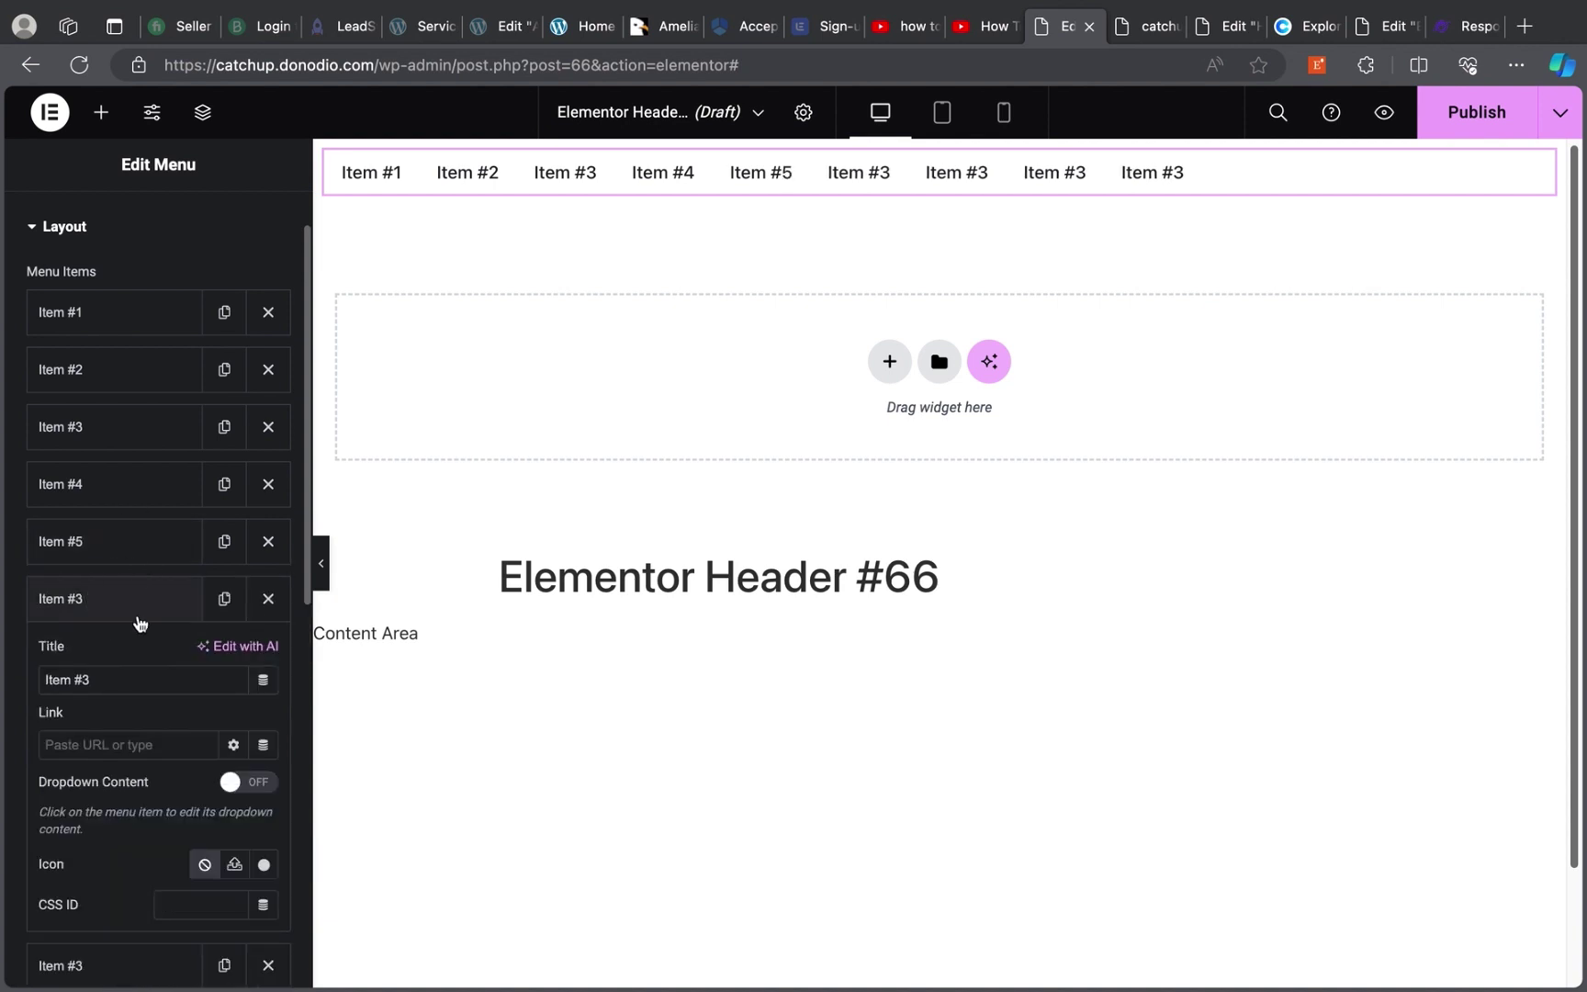
{"action": "key", "text": "BackSpace"}
{"action": "type", "text": "6"}
{"action": "left_click", "coordinate": [137, 617]}
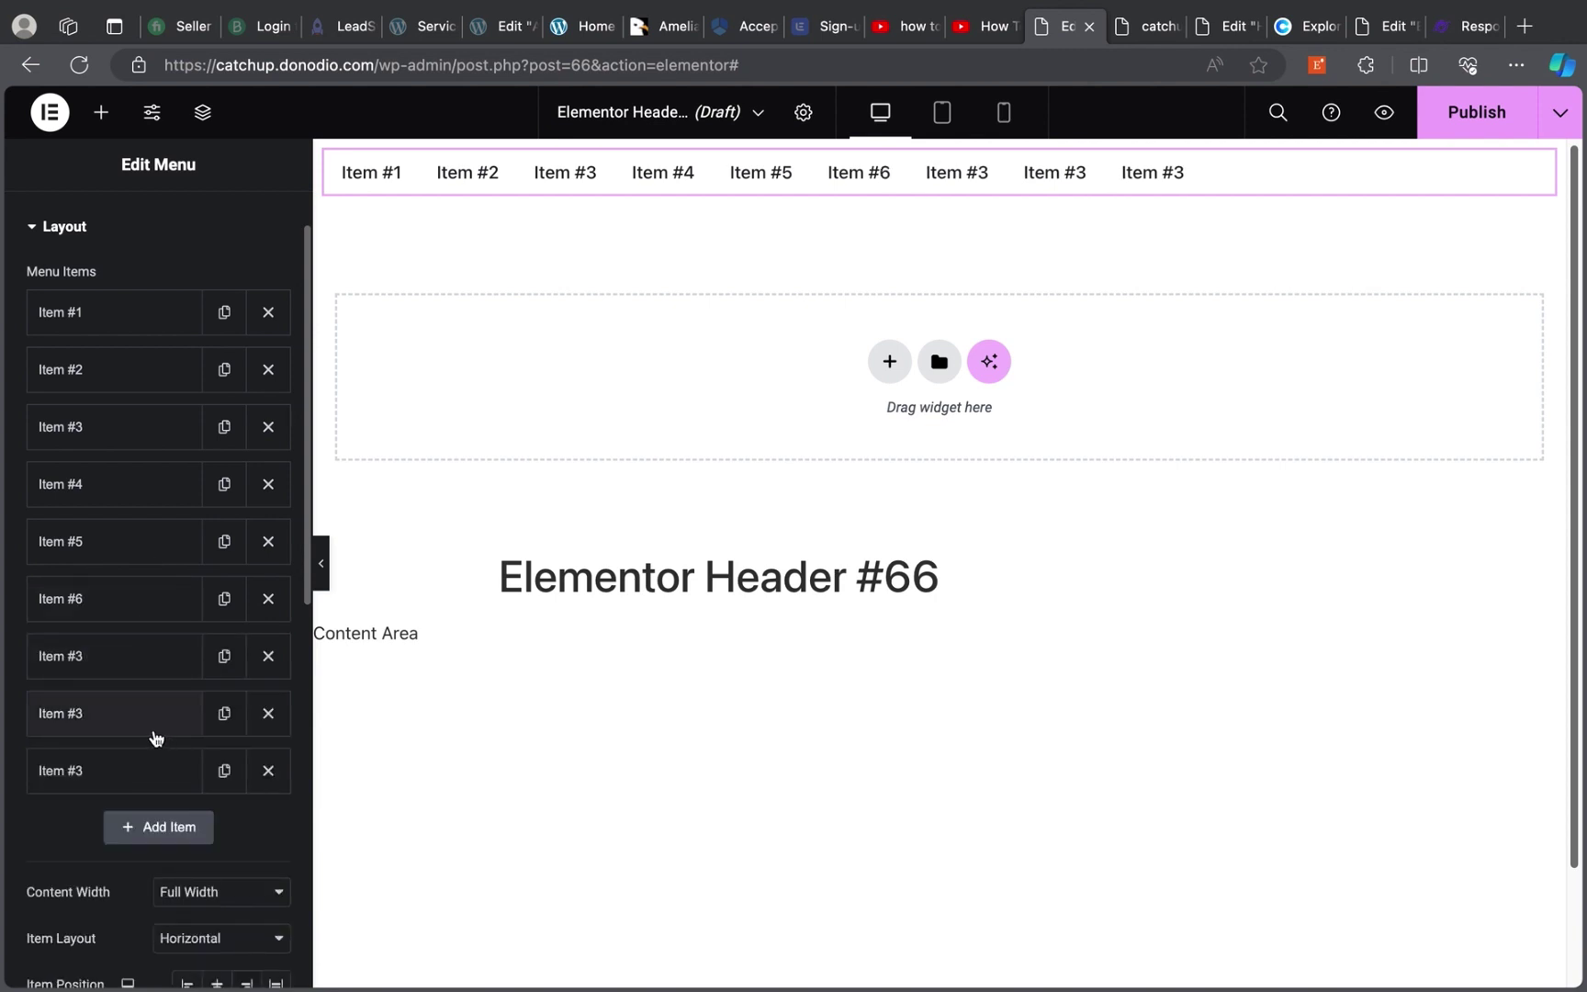
{"action": "left_click", "coordinate": [124, 659]}
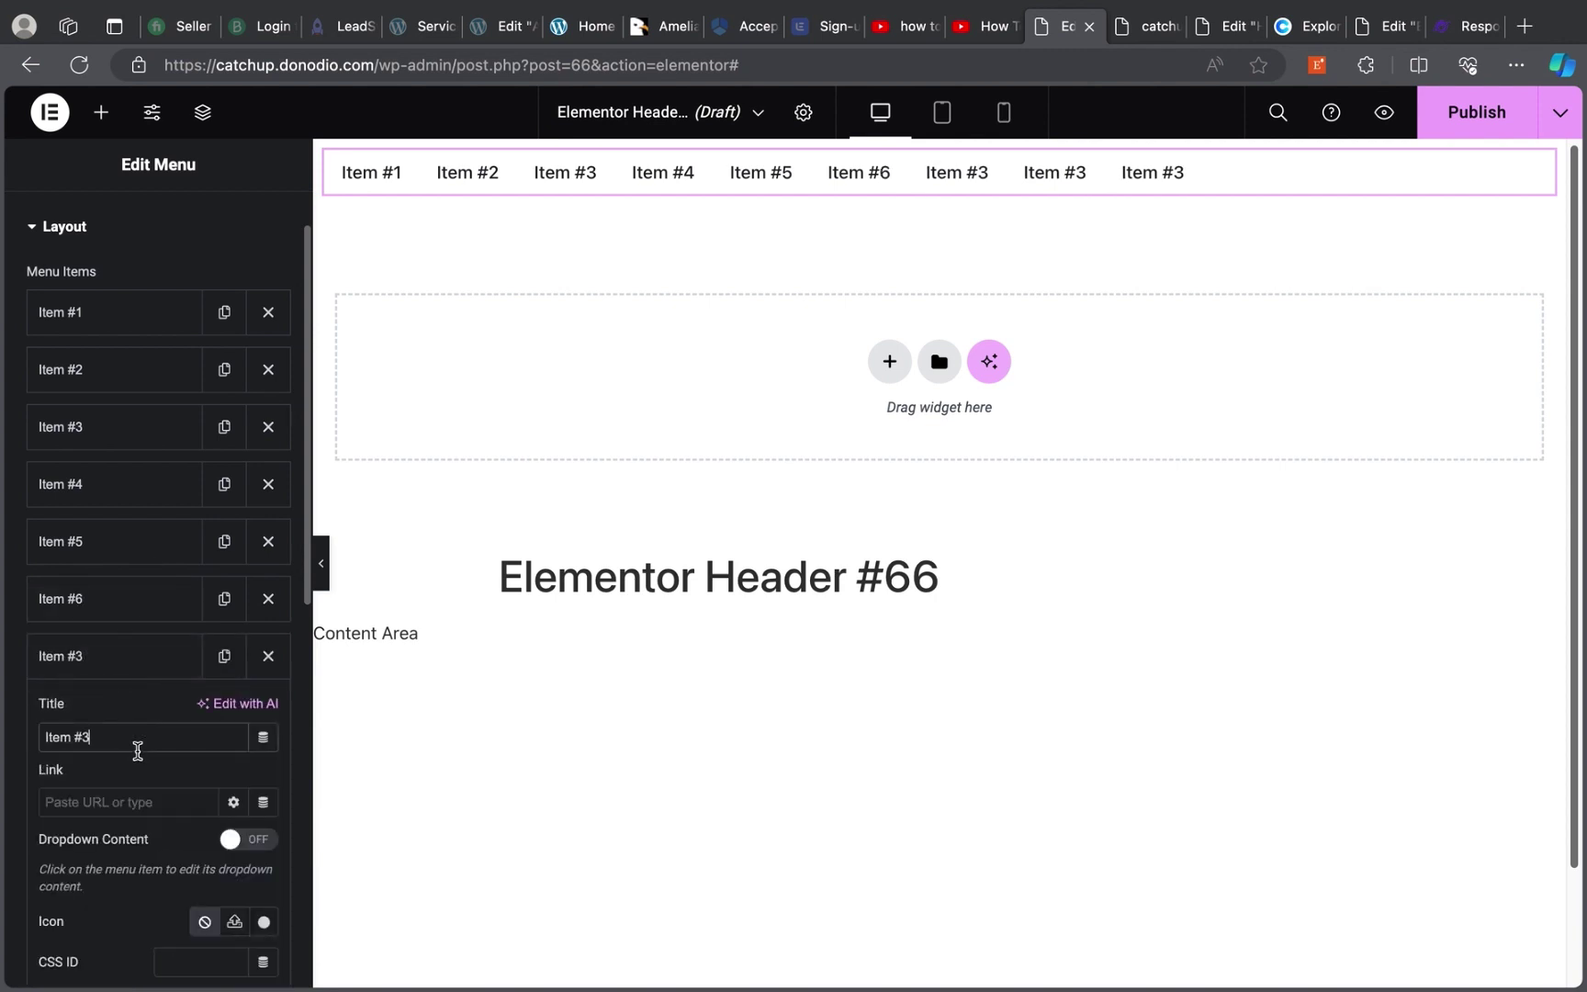
{"action": "key", "text": "BackSpace"}
{"action": "type", "text": "7"}
{"action": "left_click", "coordinate": [116, 657]}
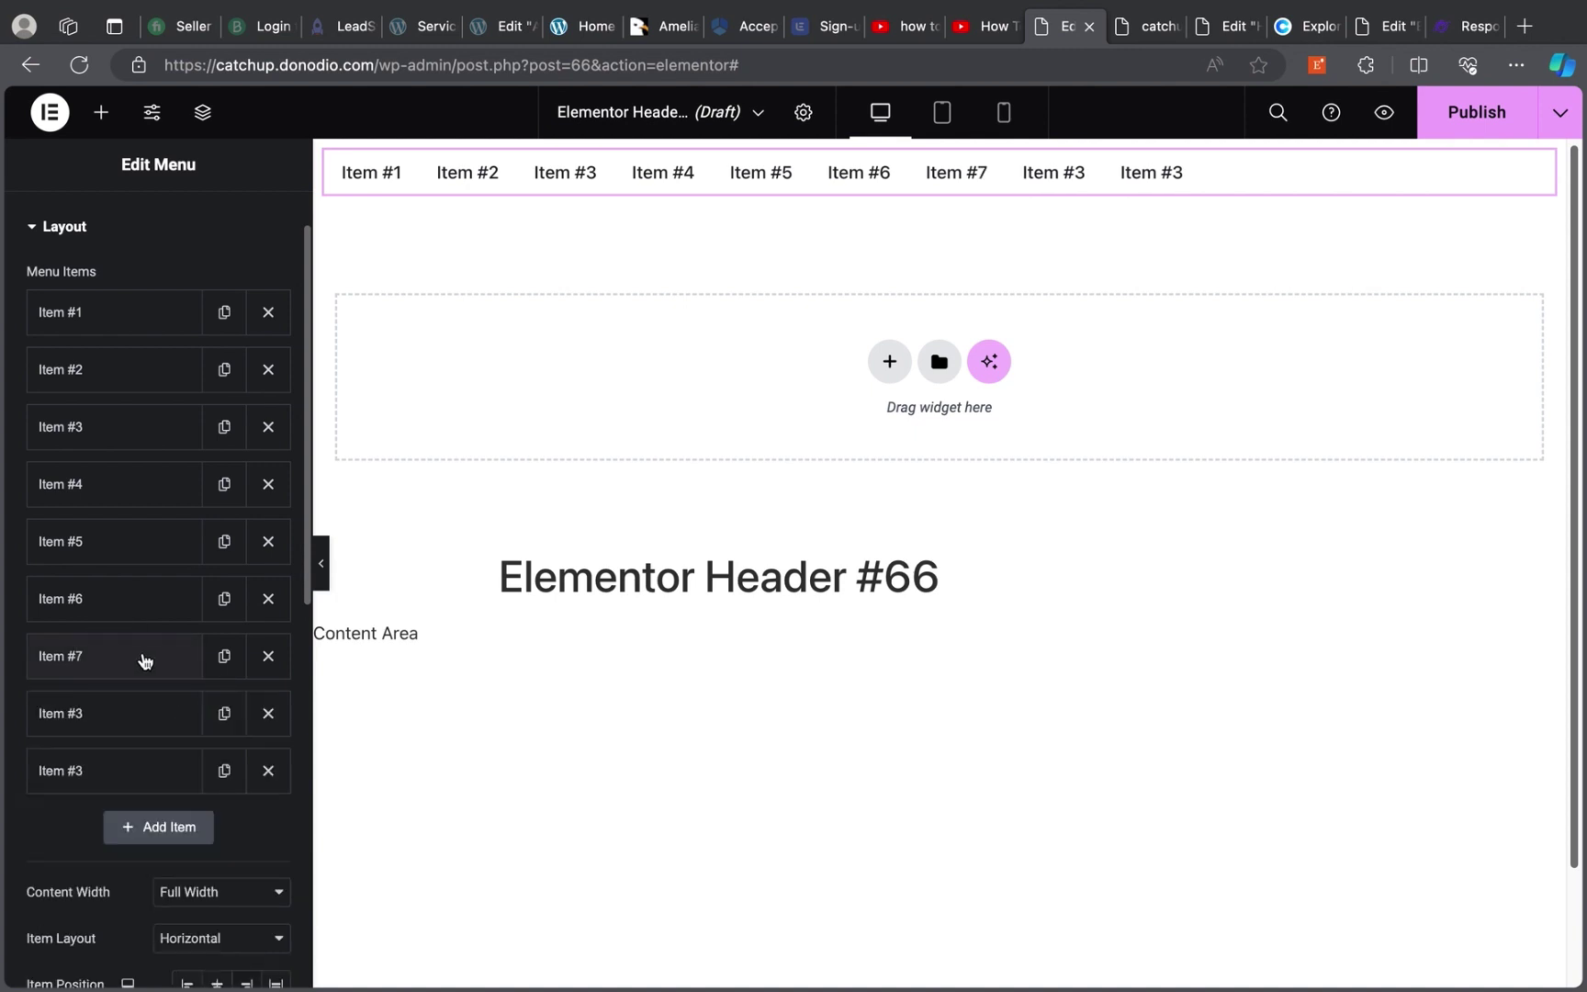
Retitle the eighth entry Item #8, add a tenth entry and change its number toward Item #10
{"action": "scroll", "coordinate": [153, 643], "scroll_direction": "down", "scroll_amount": 2}
{"action": "left_click", "coordinate": [128, 531]}
{"action": "left_click", "coordinate": [154, 604]}
{"action": "key", "text": "BackSpace"}
{"action": "type", "text": "8"}
{"action": "left_click", "coordinate": [120, 542]}
{"action": "left_click", "coordinate": [124, 574]}
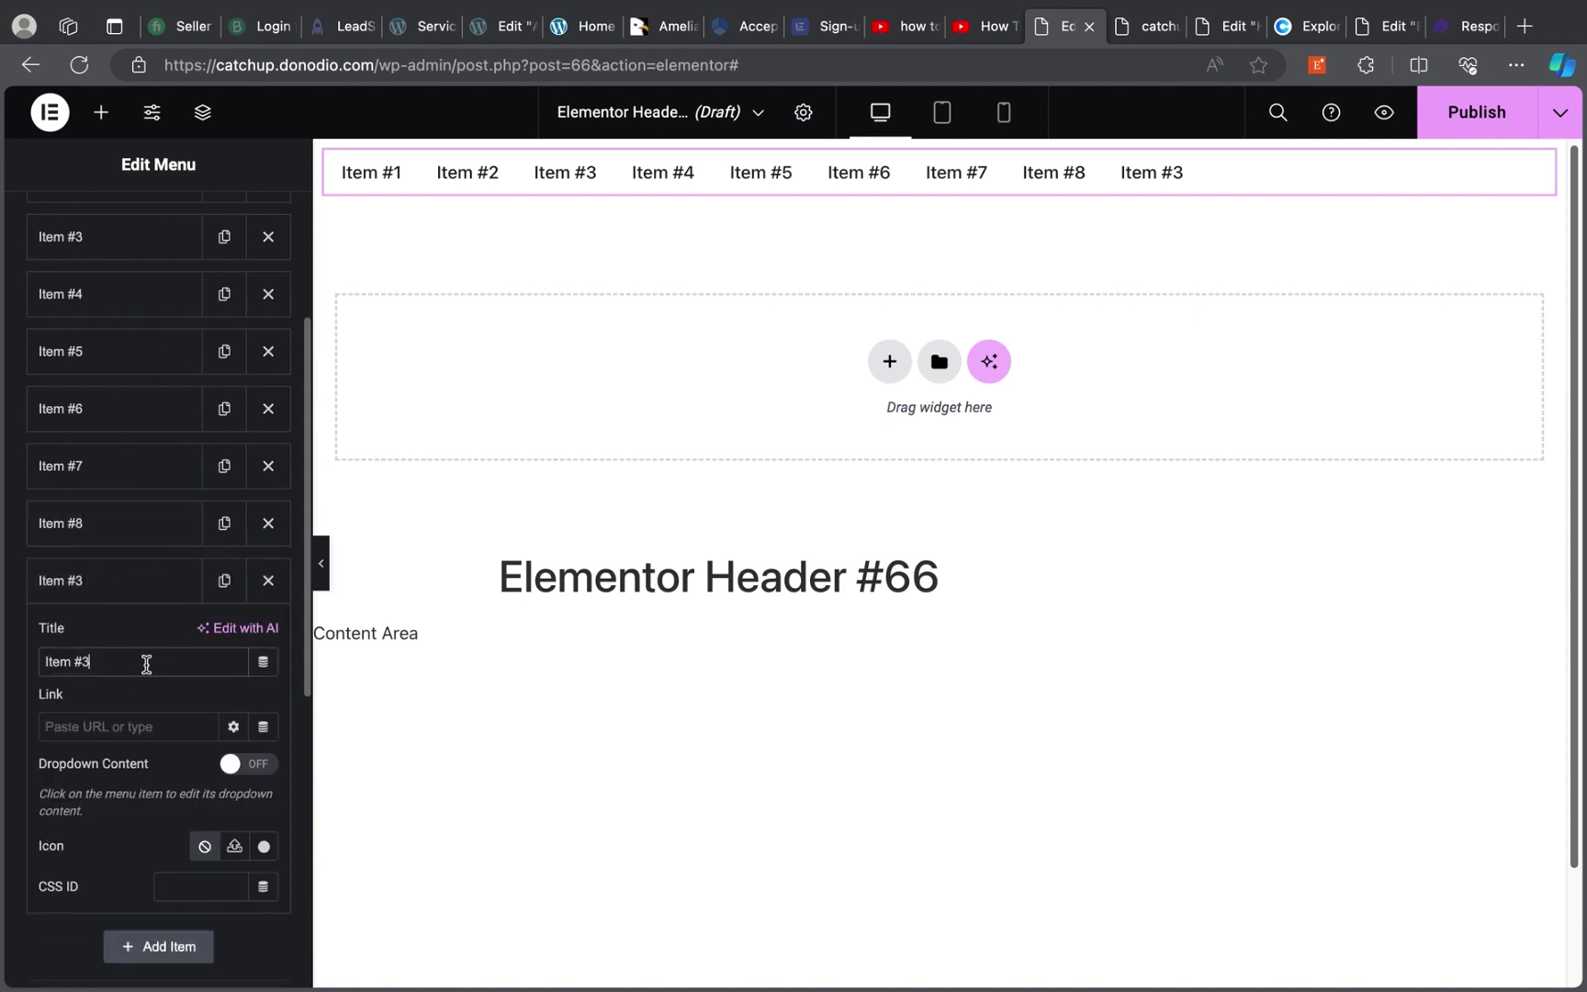
{"action": "left_click", "coordinate": [122, 583]}
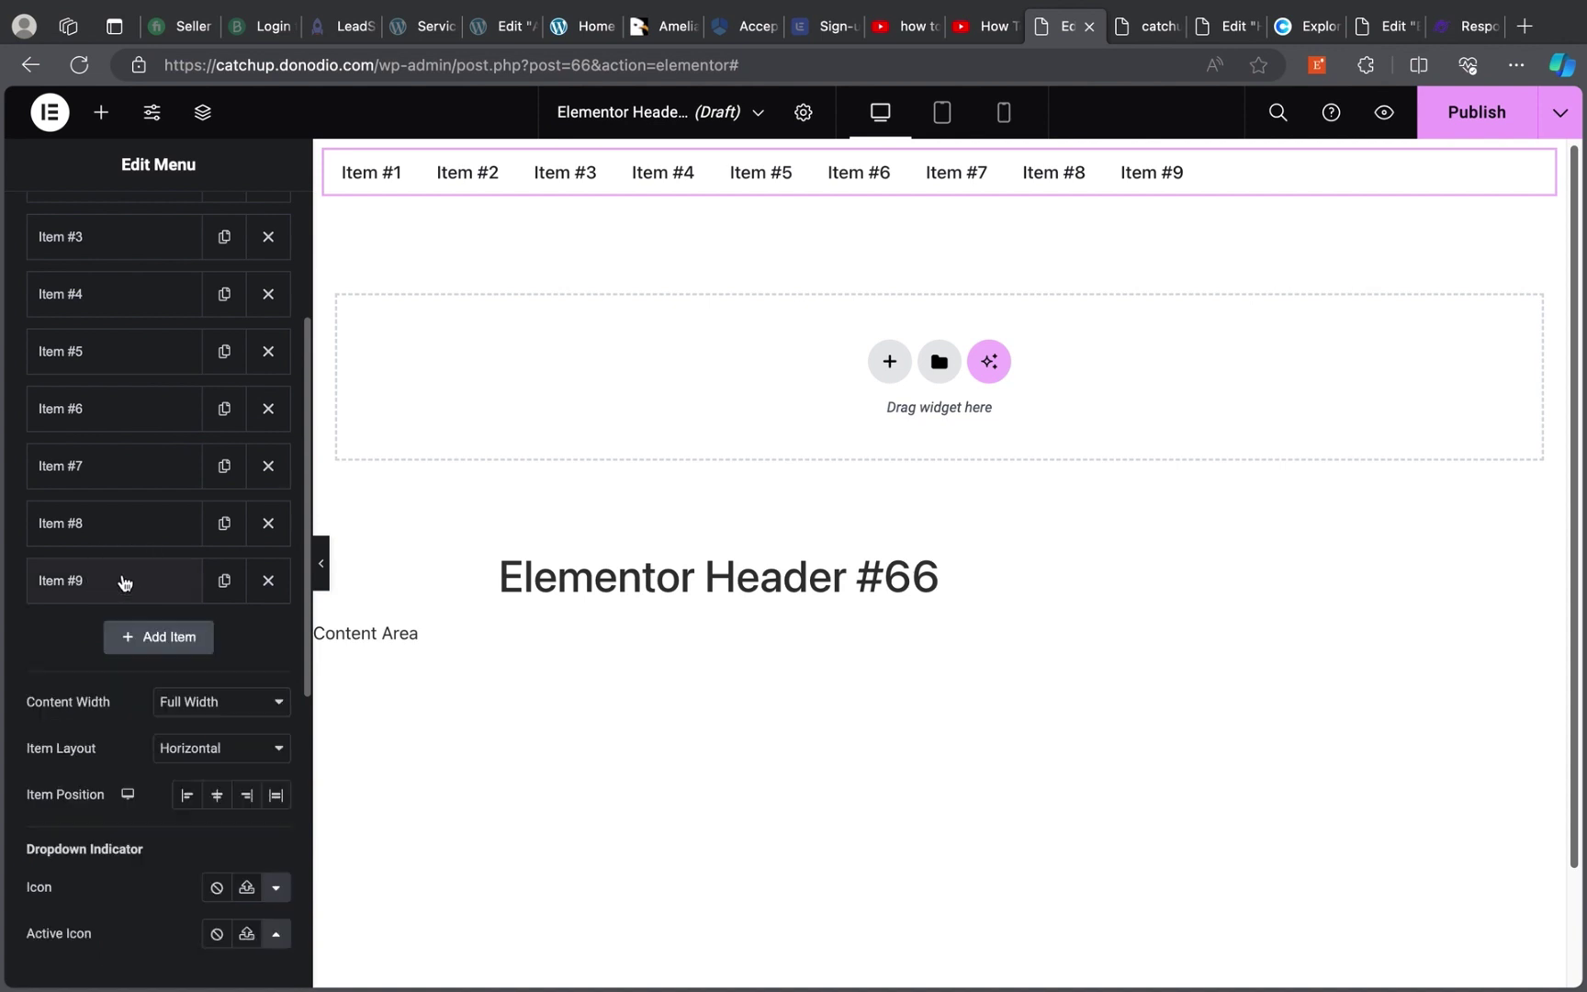
{"action": "left_click", "coordinate": [129, 642]}
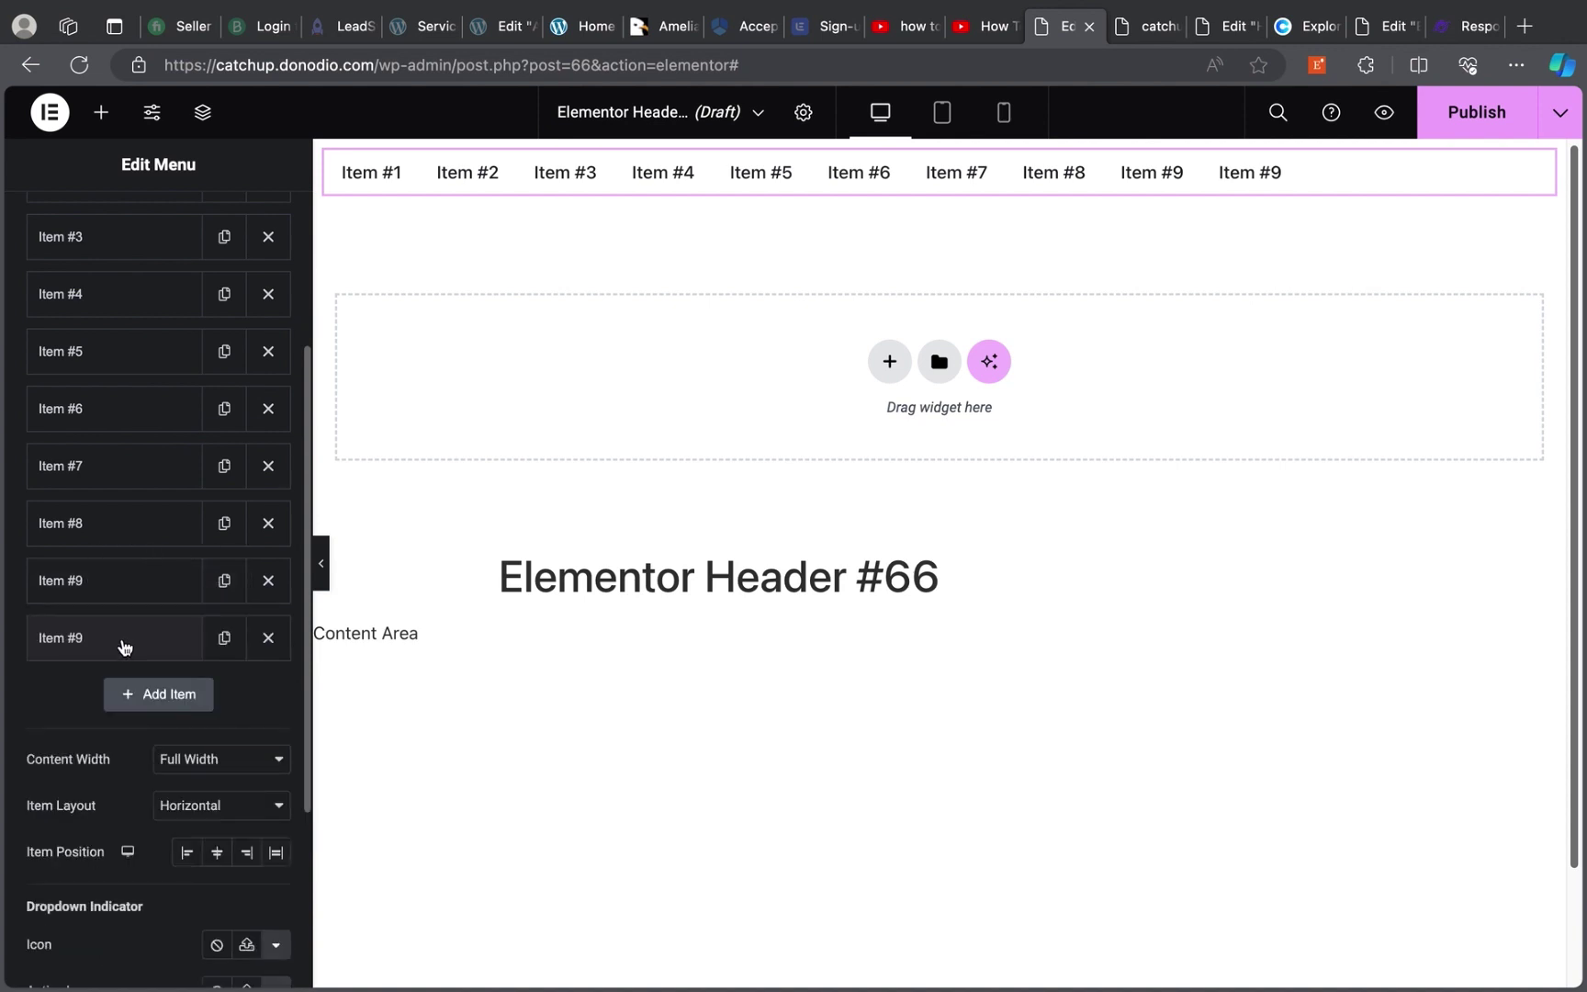
{"action": "left_click", "coordinate": [139, 718]}
{"action": "key", "text": "BackSpace"}
Publish Header #66 with Entire Site, Archives and Singular conditions via Save & Close
{"action": "left_click", "coordinate": [1476, 112]}
{"action": "left_click", "coordinate": [794, 606]}
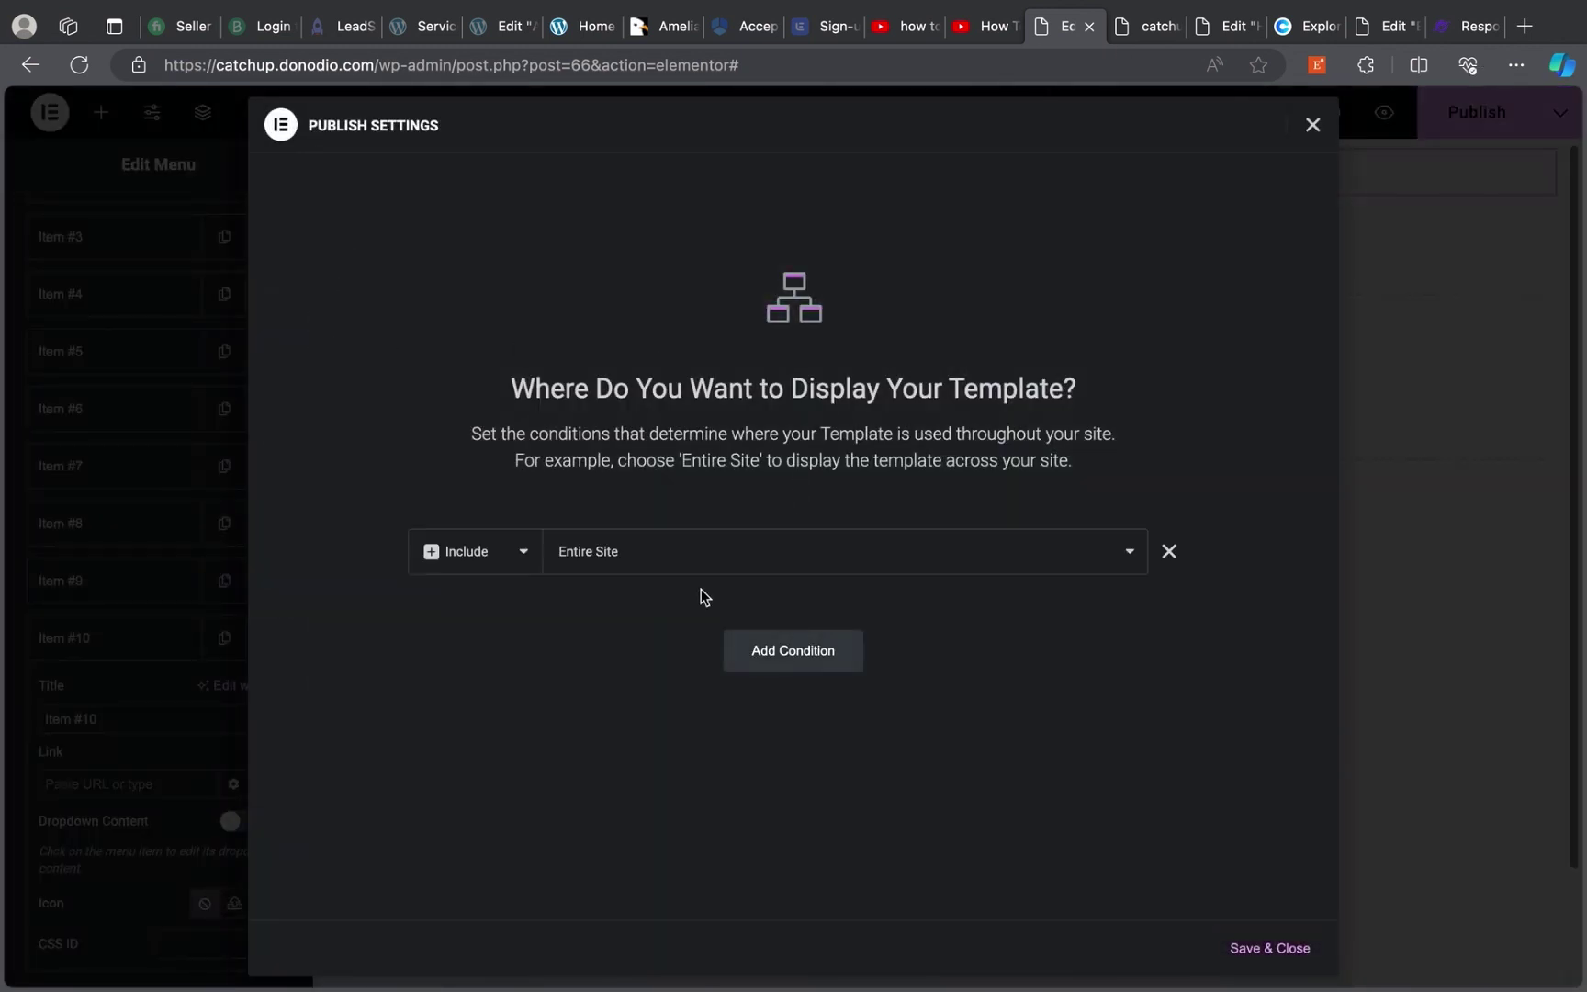
{"action": "left_click", "coordinate": [760, 643]}
{"action": "left_click", "coordinate": [678, 609]}
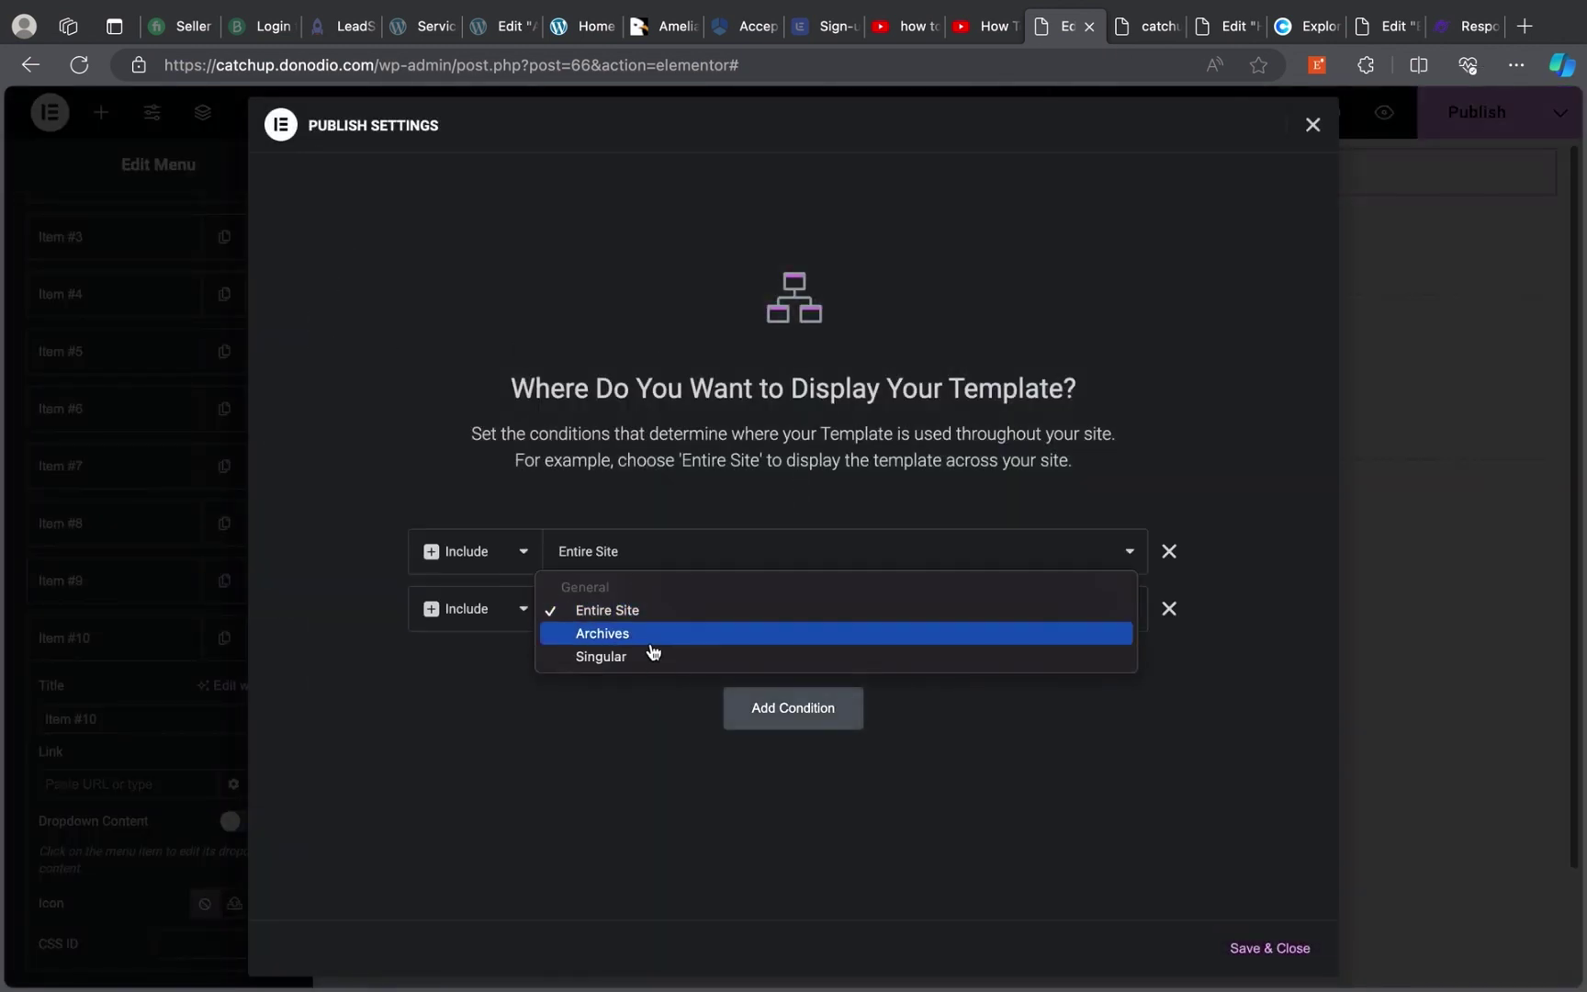
{"action": "left_click", "coordinate": [650, 635]}
{"action": "left_click", "coordinate": [795, 708]}
{"action": "left_click", "coordinate": [655, 679]}
{"action": "left_click", "coordinate": [659, 715]}
{"action": "left_click", "coordinate": [1249, 946]}
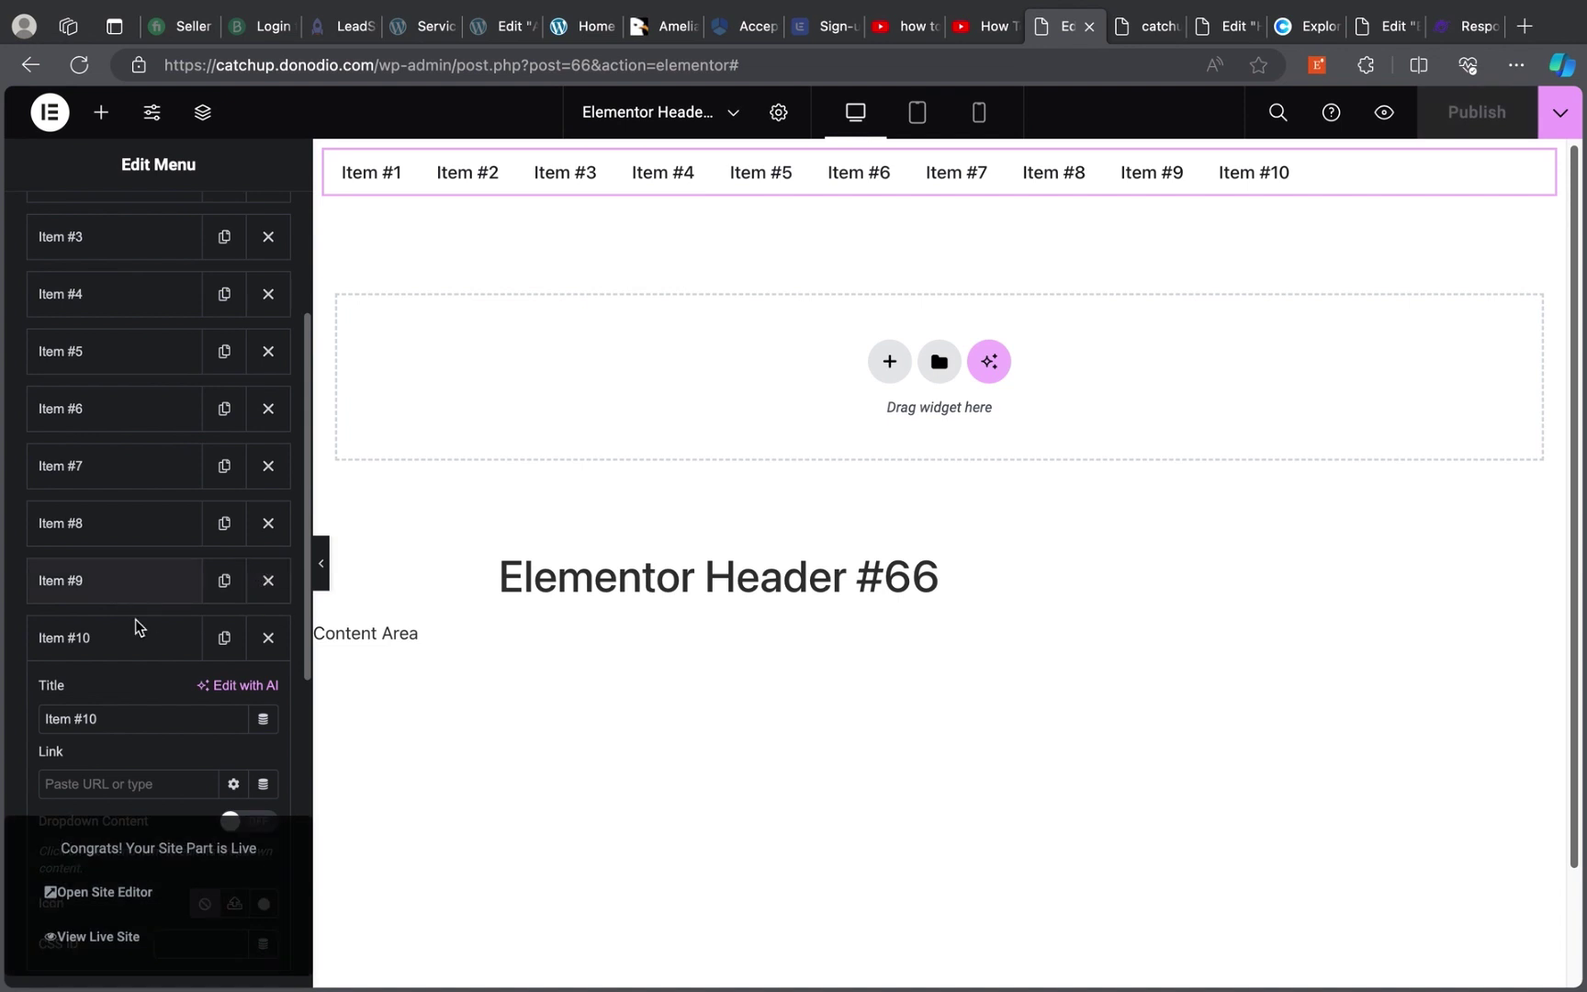
Set Space between Items to 16 px, then set Horizontal Scroll to Enable and Breakpoint to None
{"action": "scroll", "coordinate": [142, 643], "scroll_direction": "up", "scroll_amount": 3}
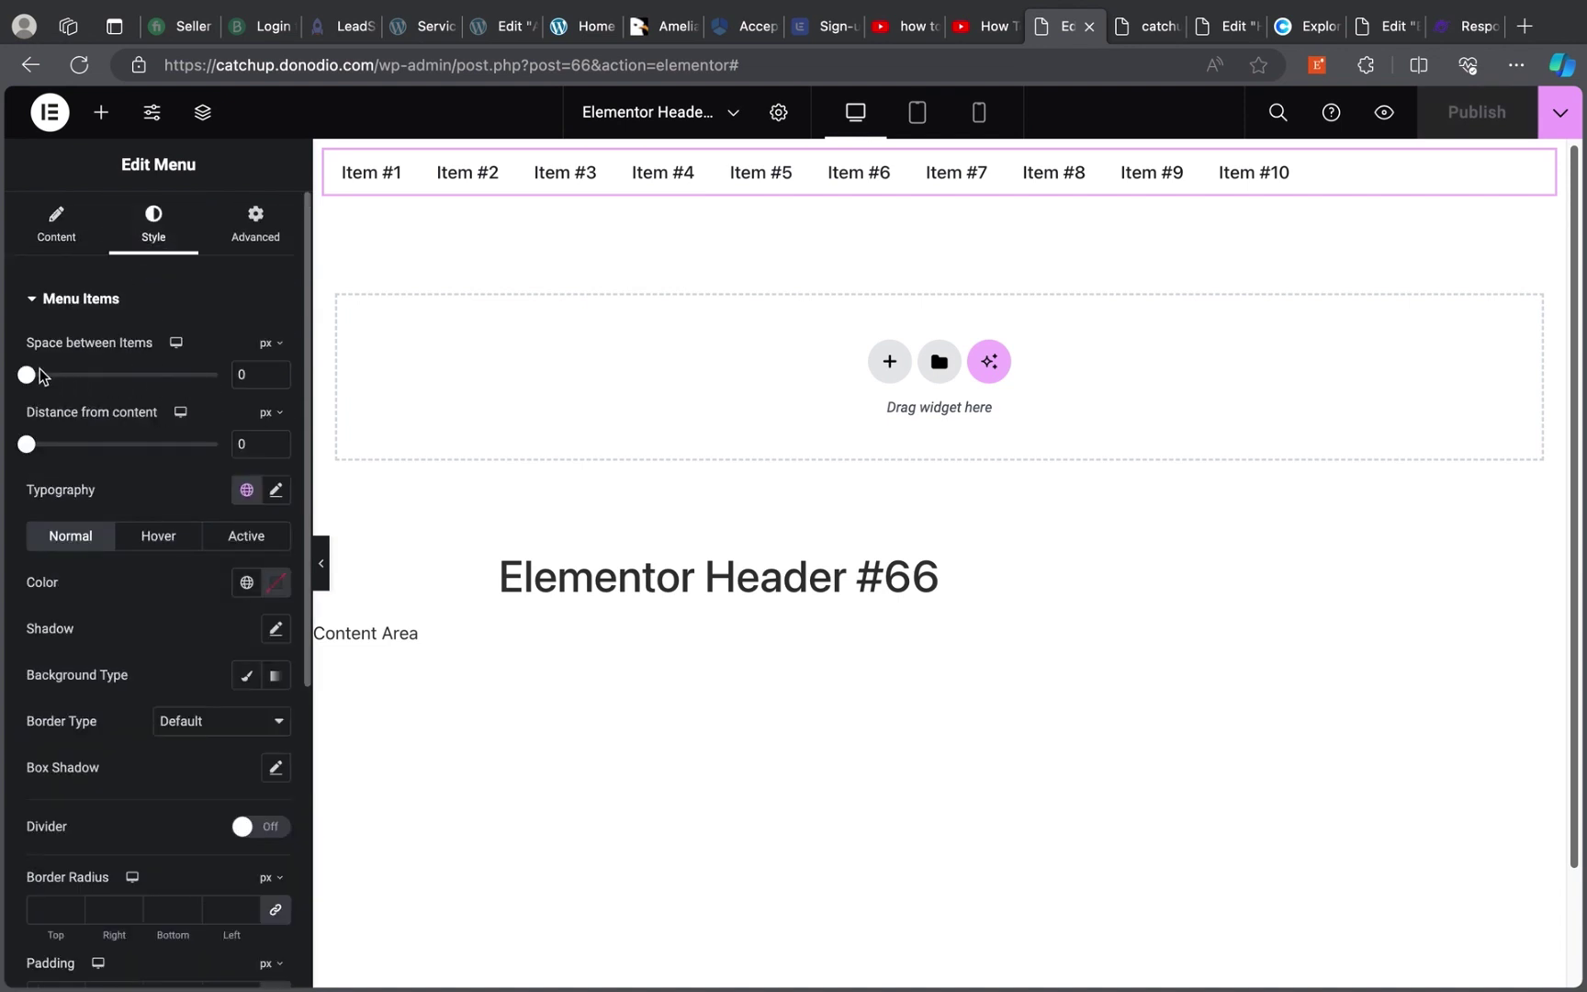
{"action": "left_click_drag", "start_coordinate": [36, 373], "coordinate": [47, 378]}
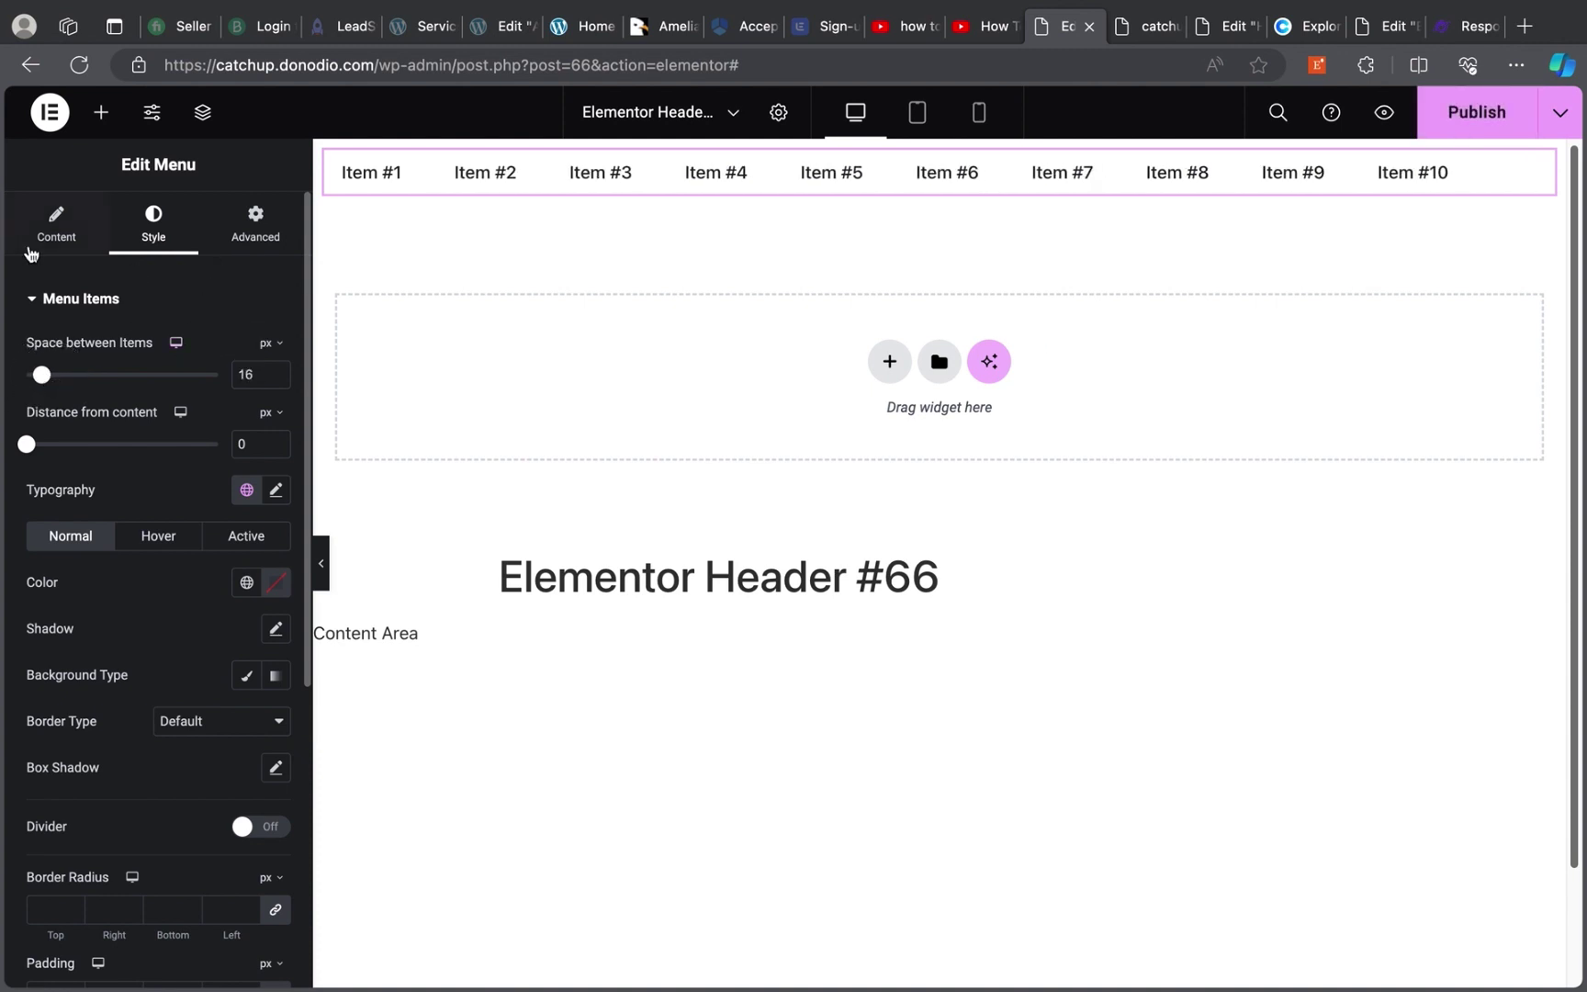
{"action": "left_click", "coordinate": [57, 225]}
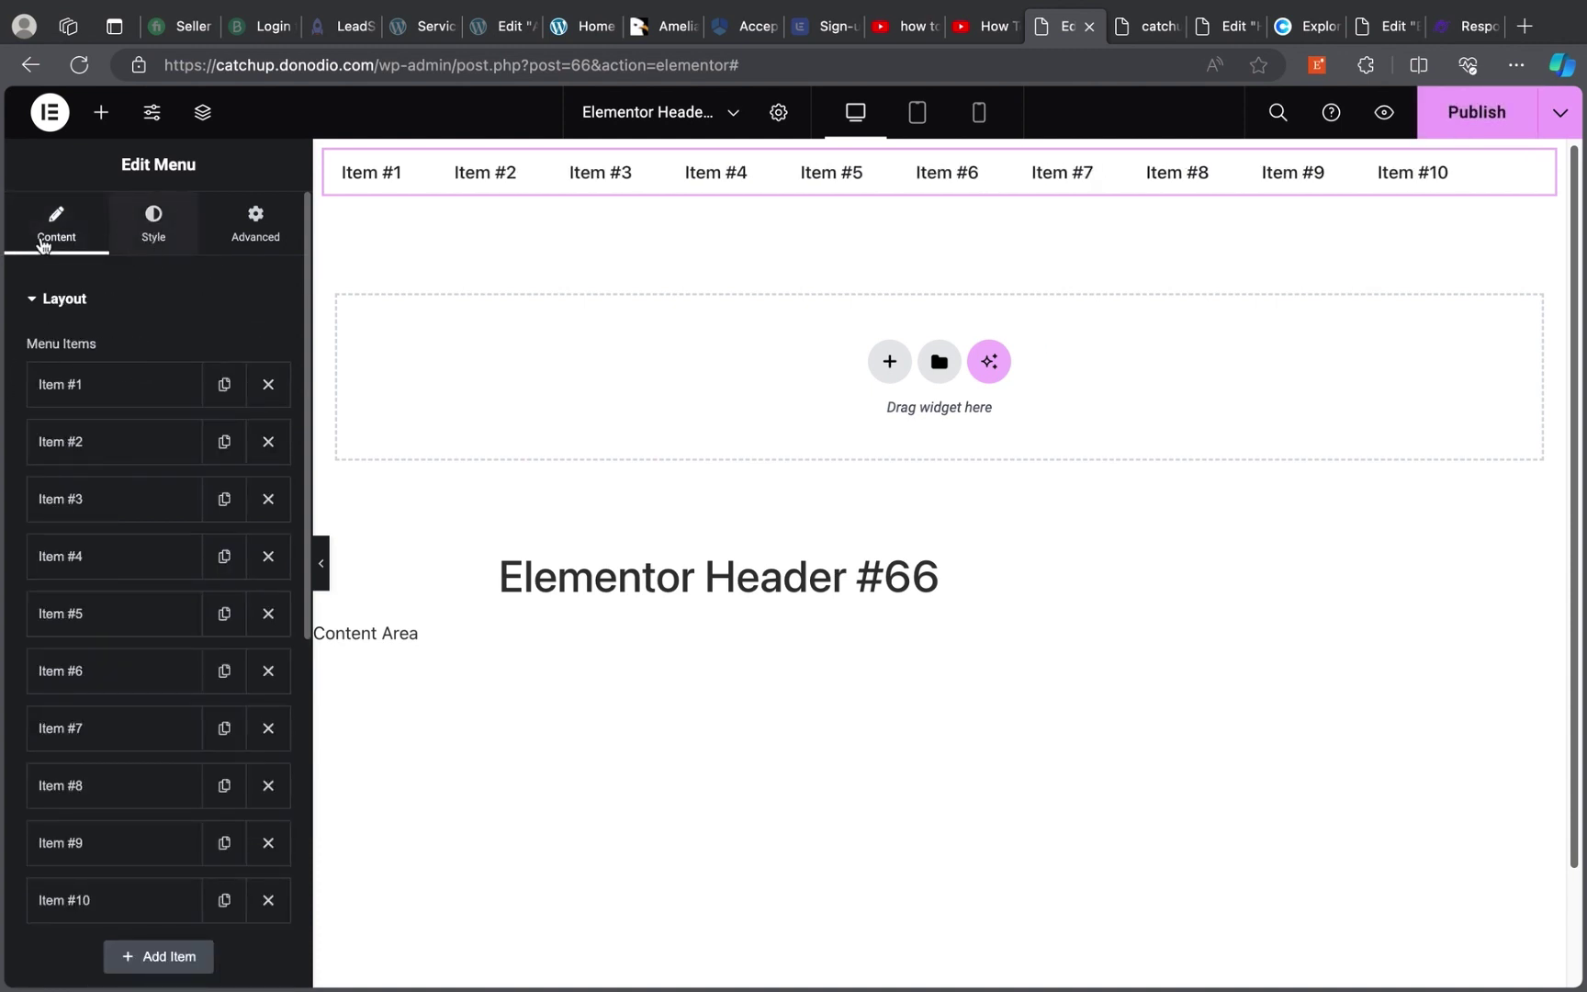
{"action": "scroll", "coordinate": [122, 613], "scroll_direction": "down", "scroll_amount": 6}
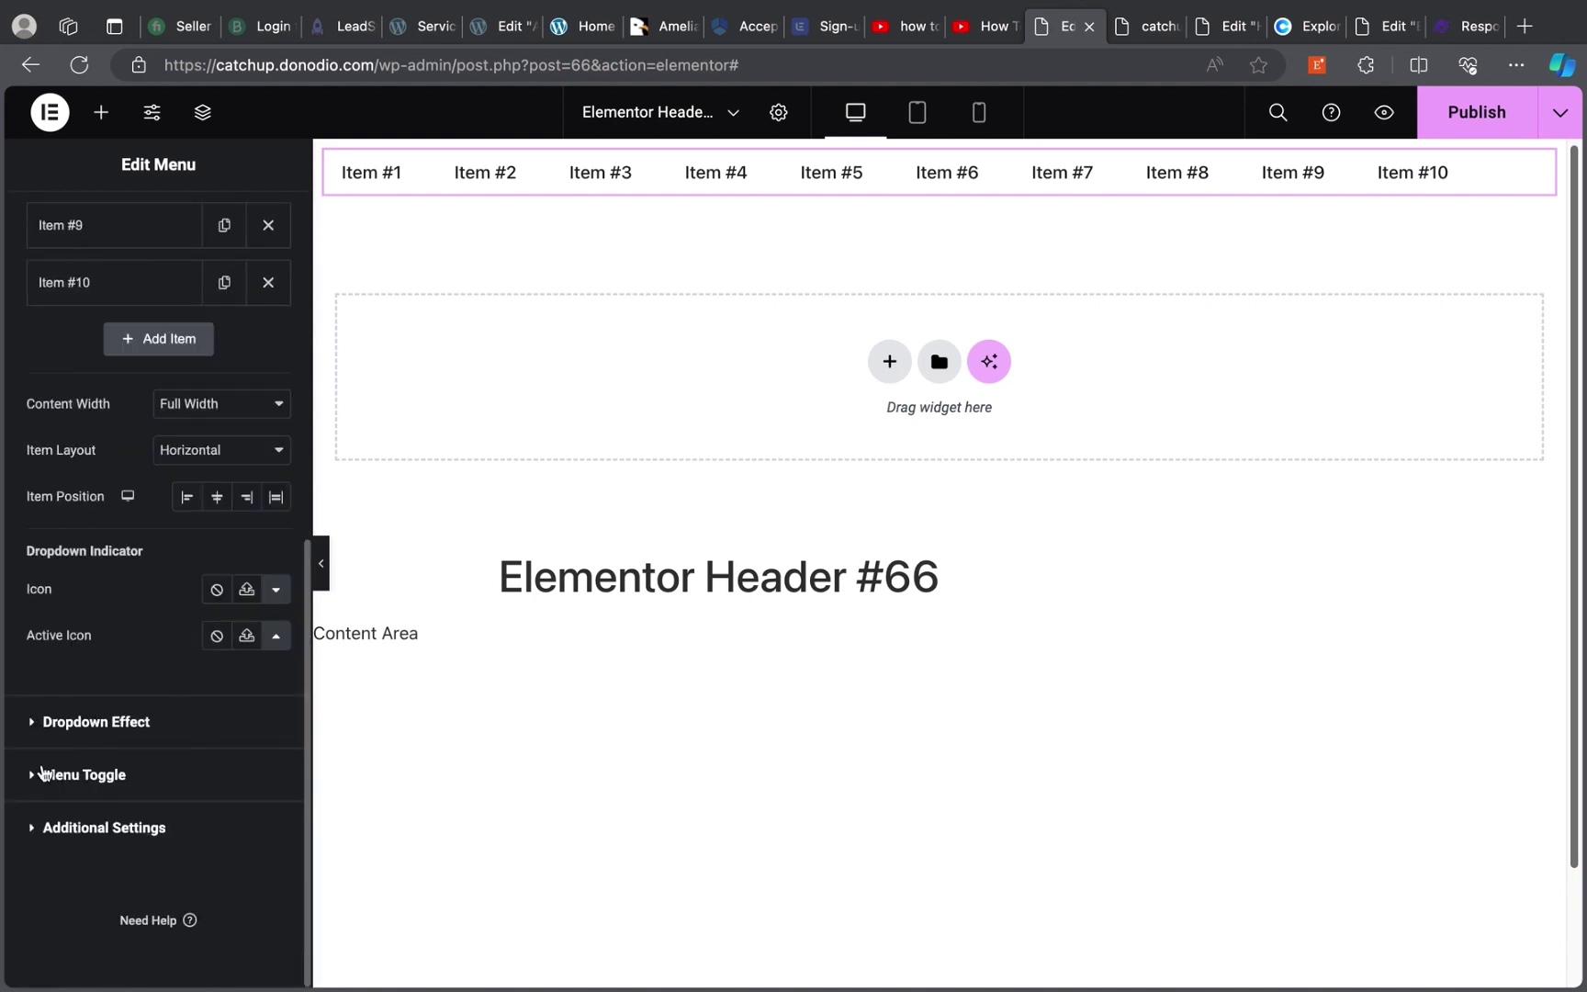
{"action": "left_click", "coordinate": [36, 831]}
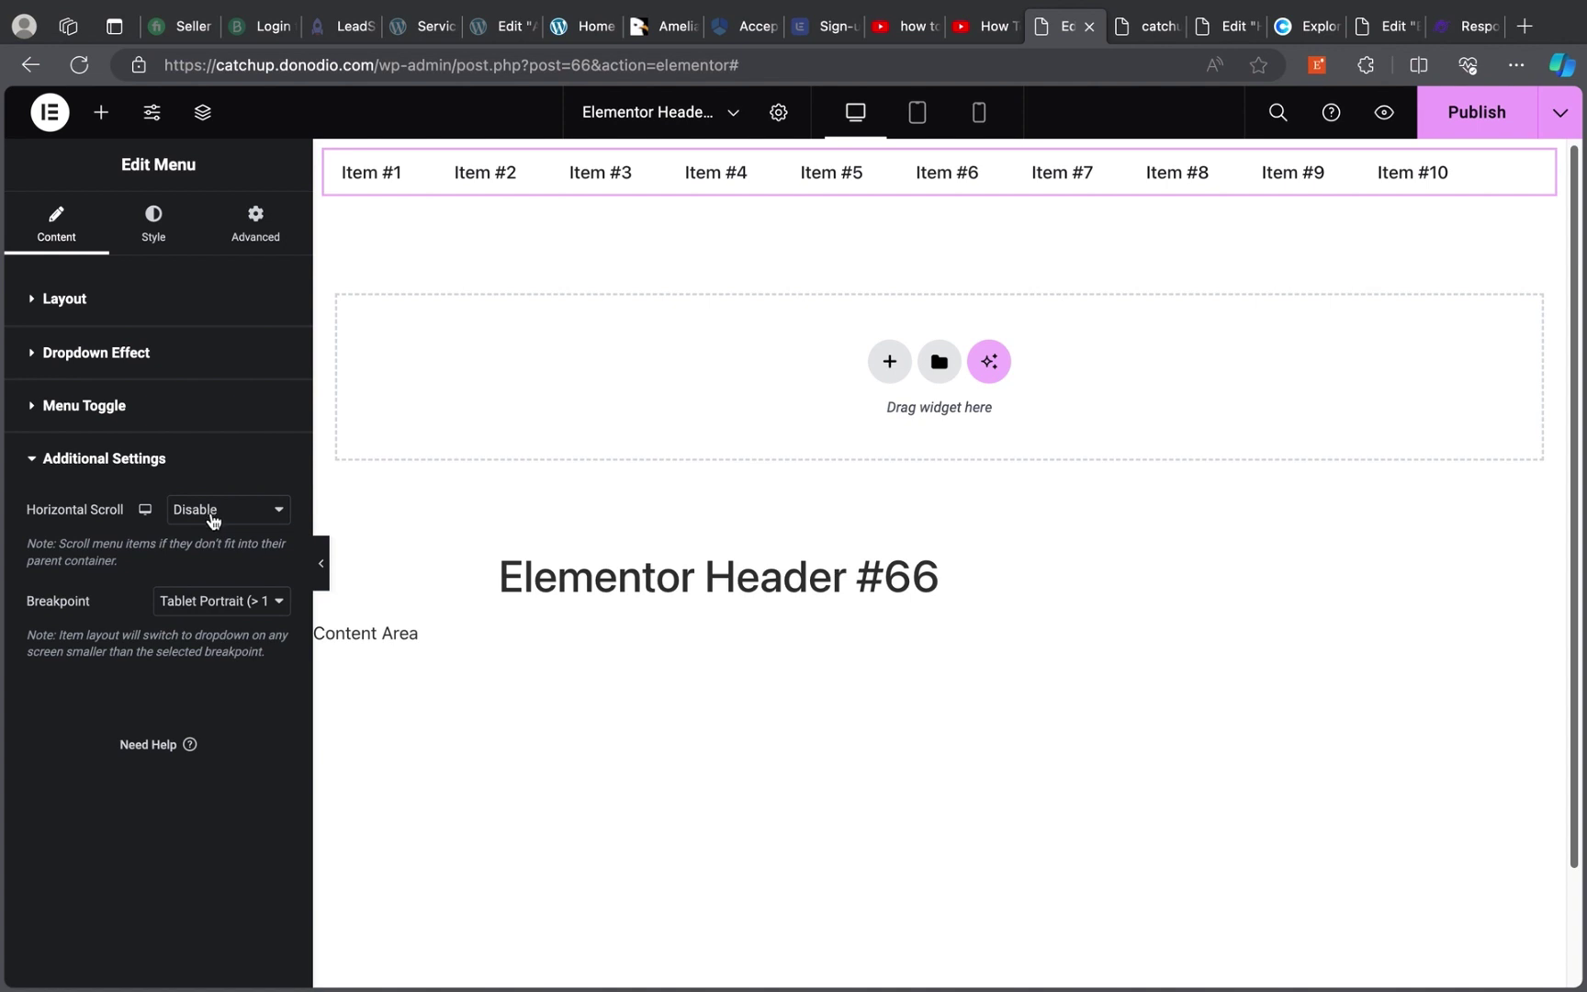
{"action": "left_click", "coordinate": [212, 519]}
{"action": "left_click", "coordinate": [216, 534]}
{"action": "left_click", "coordinate": [193, 613]}
{"action": "left_click", "coordinate": [195, 555]}
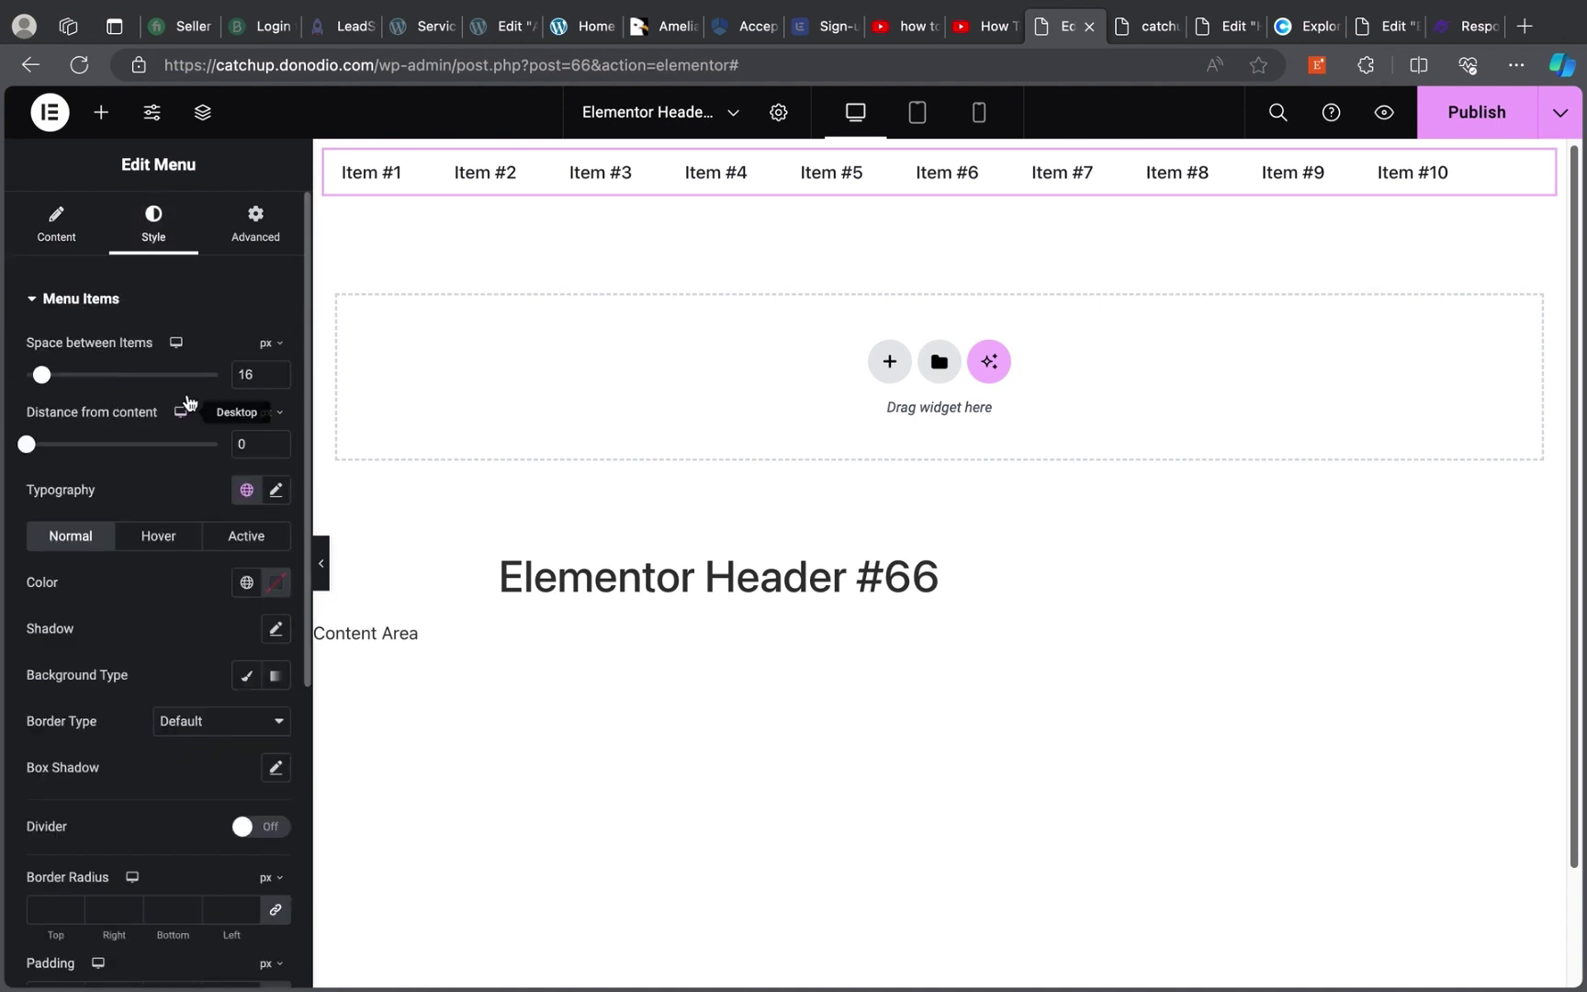
Set the menu item typography font family to Poppins
{"action": "scroll", "coordinate": [128, 473], "scroll_direction": "down", "scroll_amount": 1}
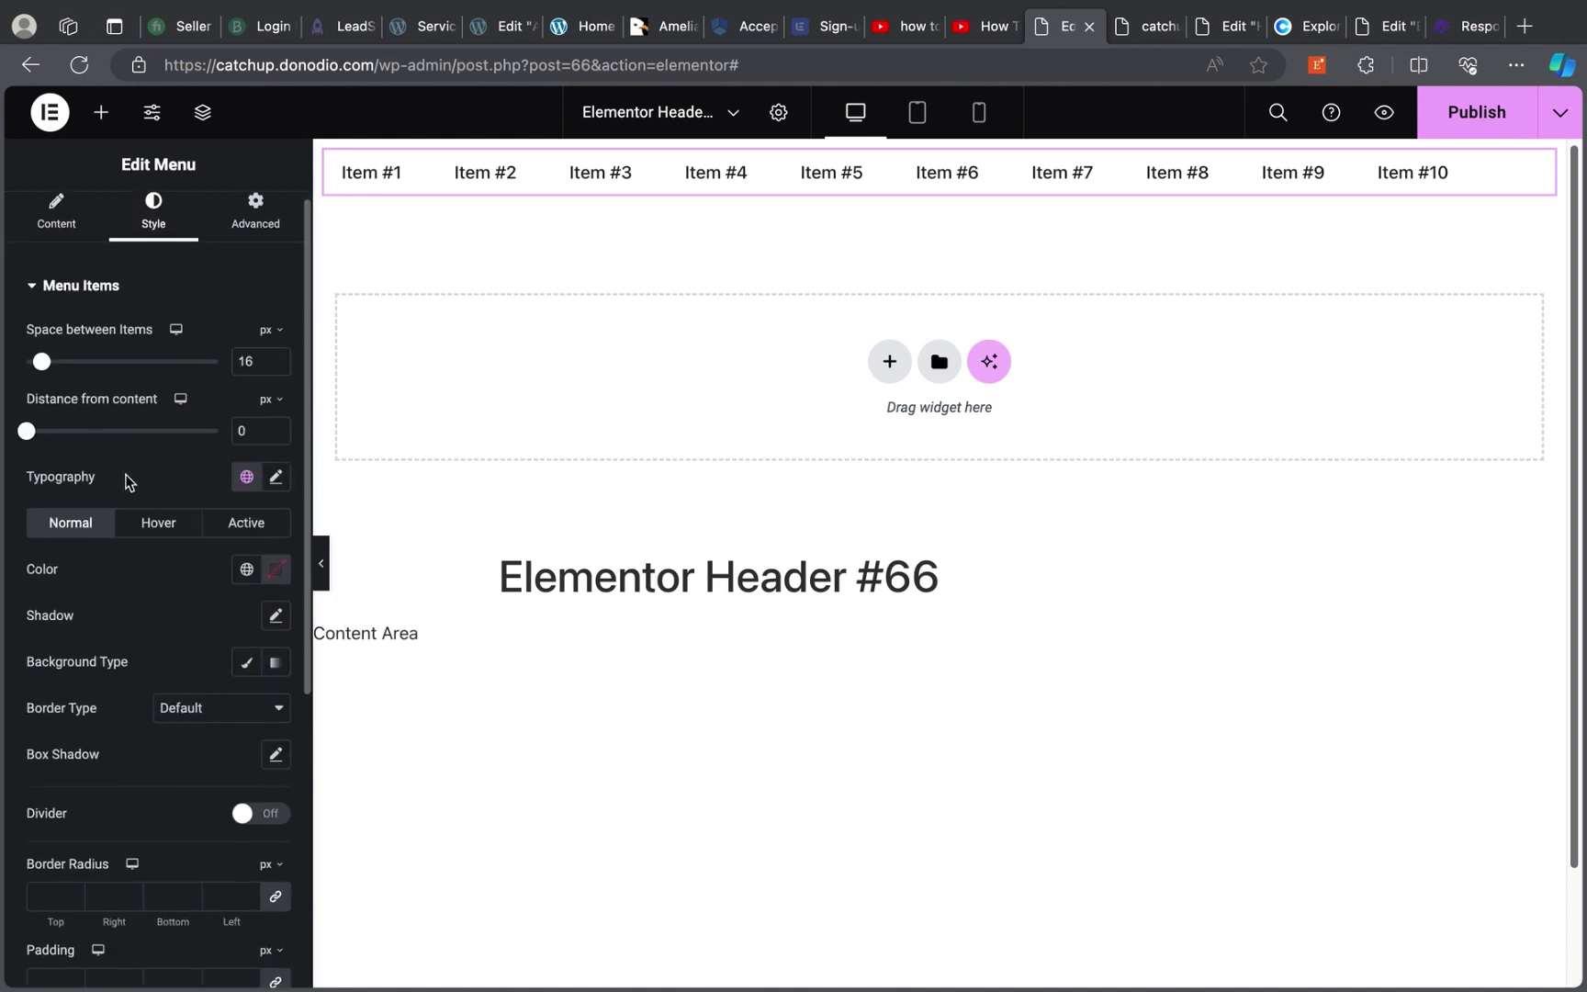
{"action": "scroll", "coordinate": [197, 470], "scroll_direction": "down", "scroll_amount": 5}
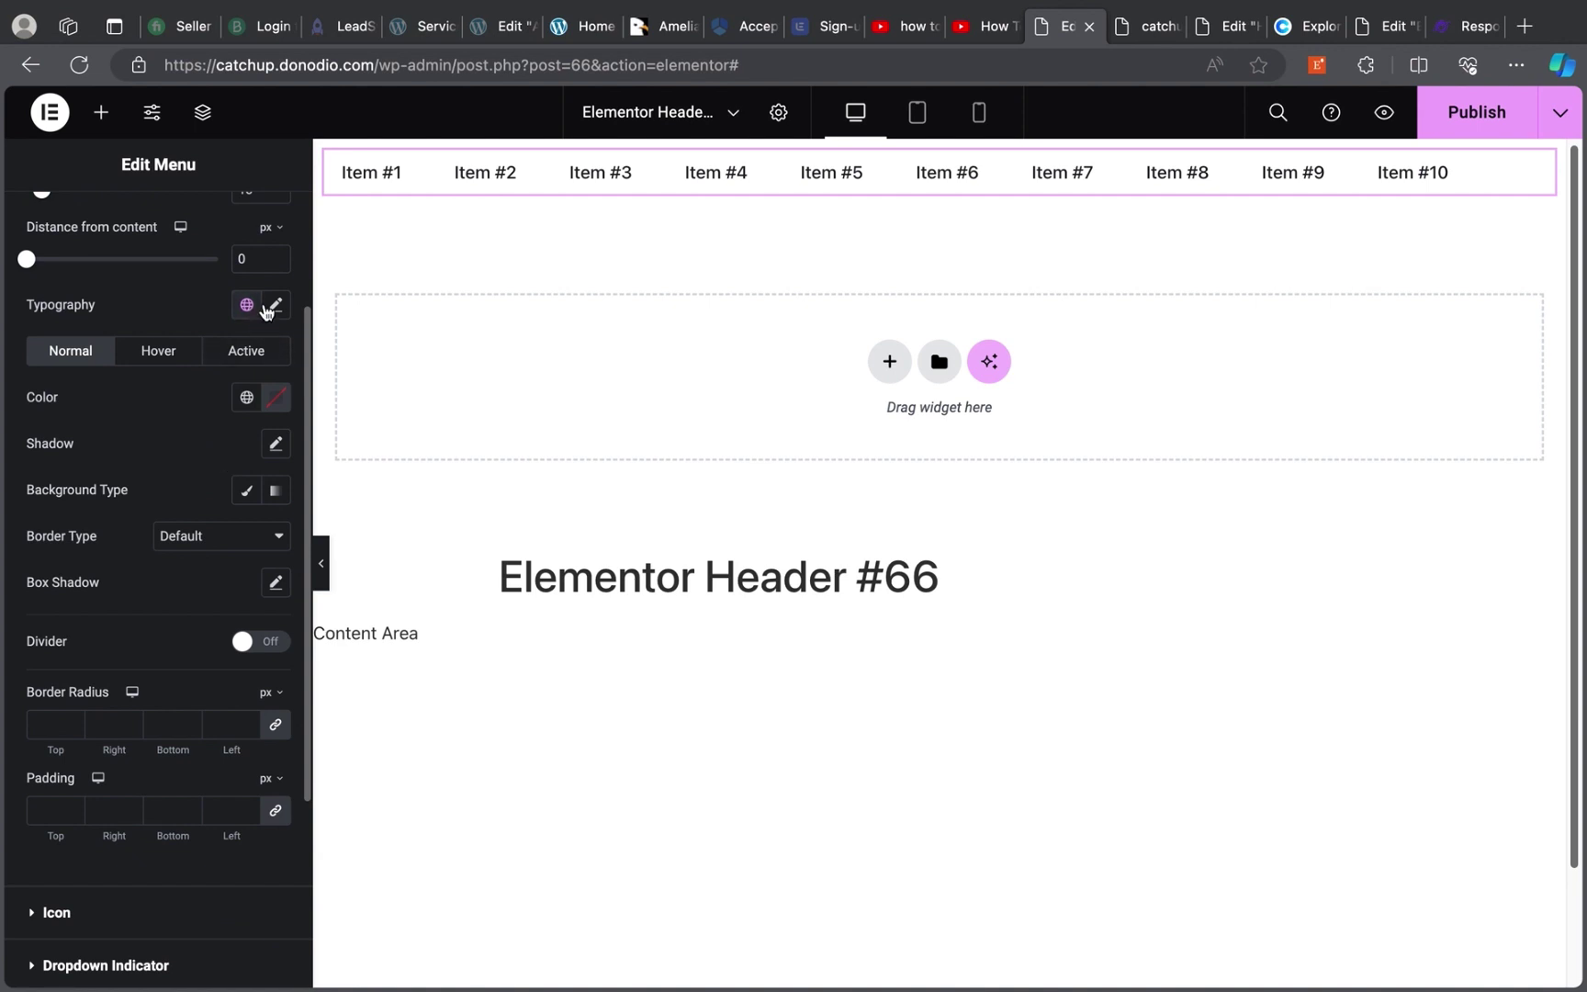
{"action": "left_click", "coordinate": [277, 307]}
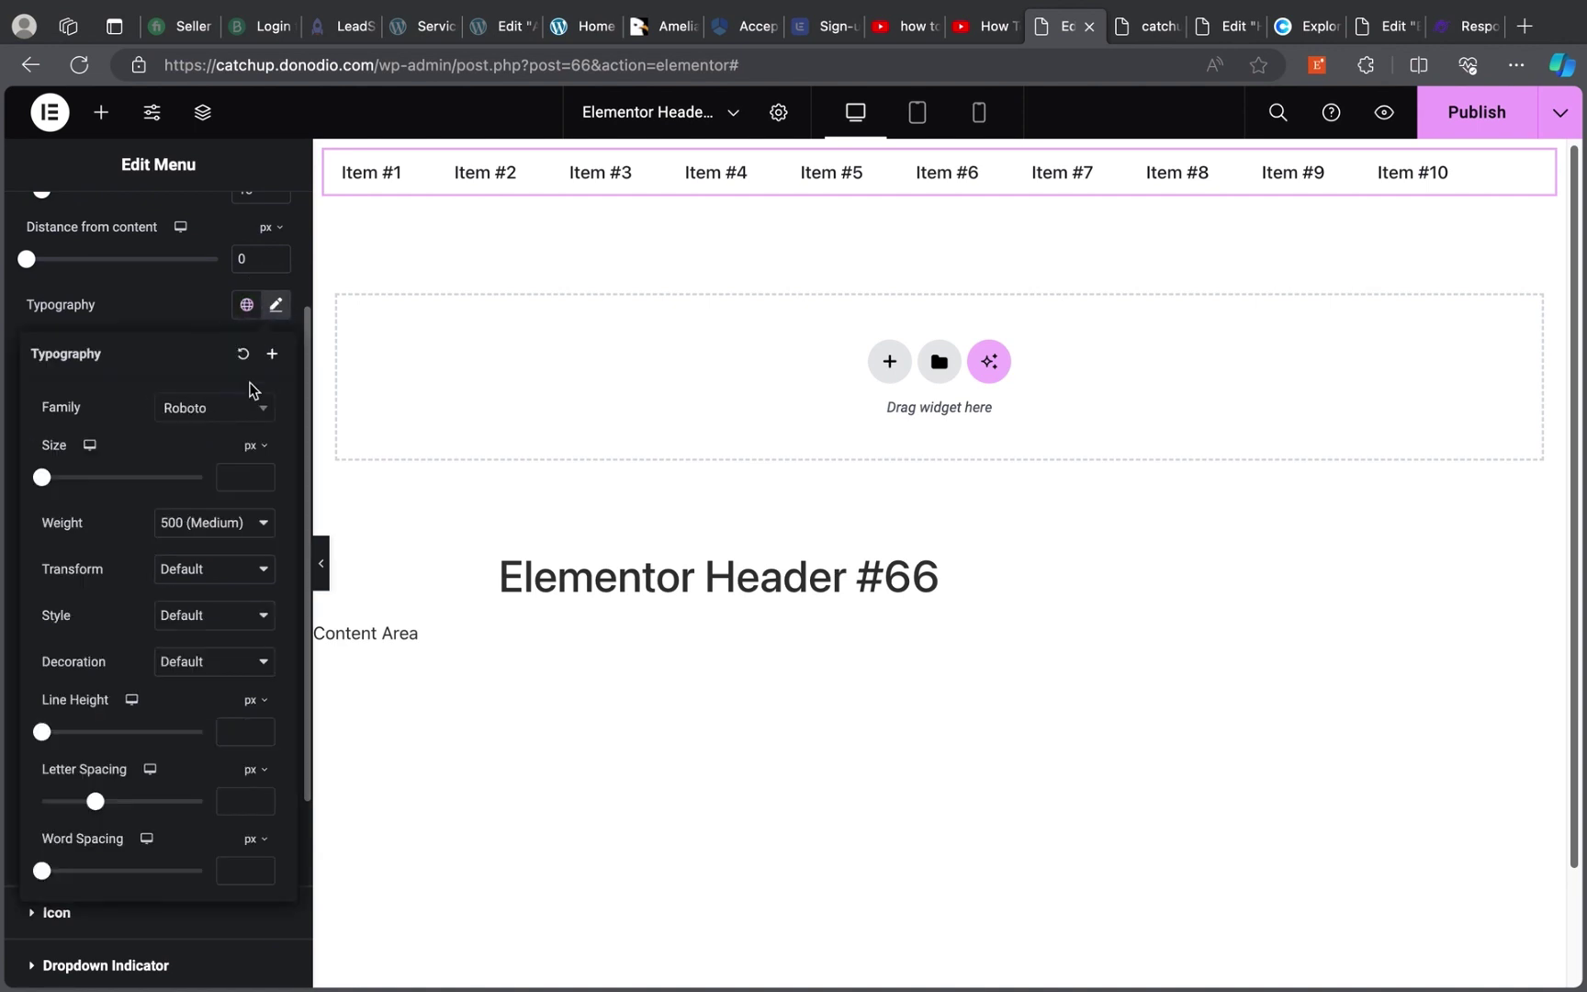
{"action": "left_click", "coordinate": [206, 407]}
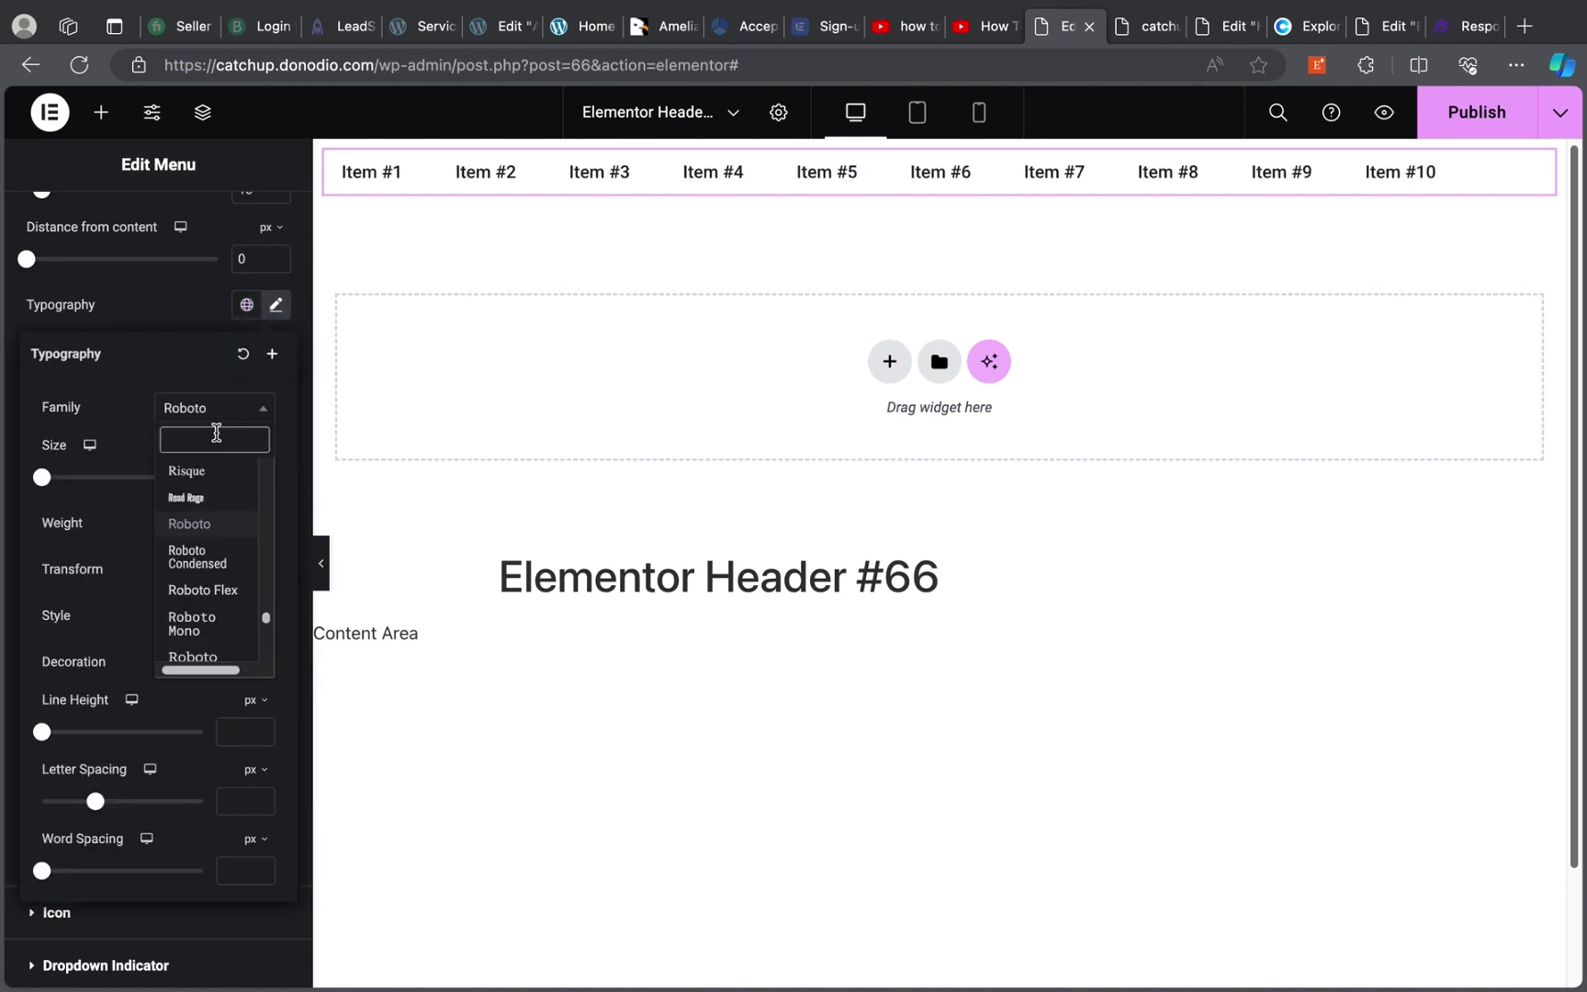
{"action": "type", "text": "popp"}
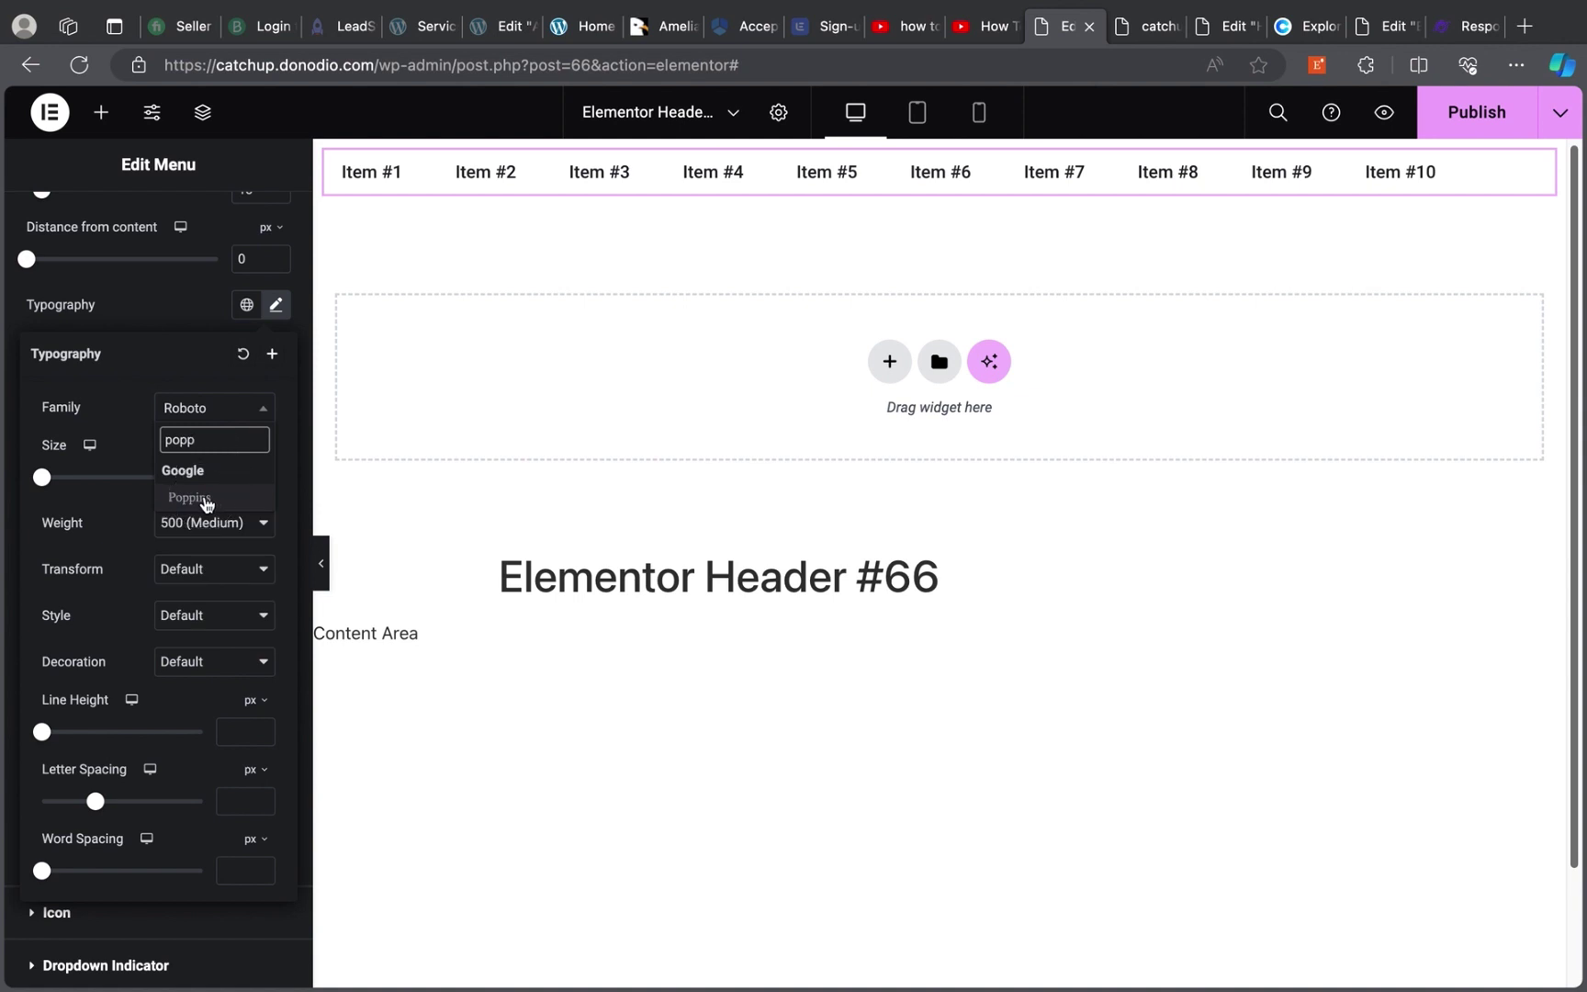
{"action": "left_click", "coordinate": [203, 495]}
{"action": "left_click", "coordinate": [11, 423]}
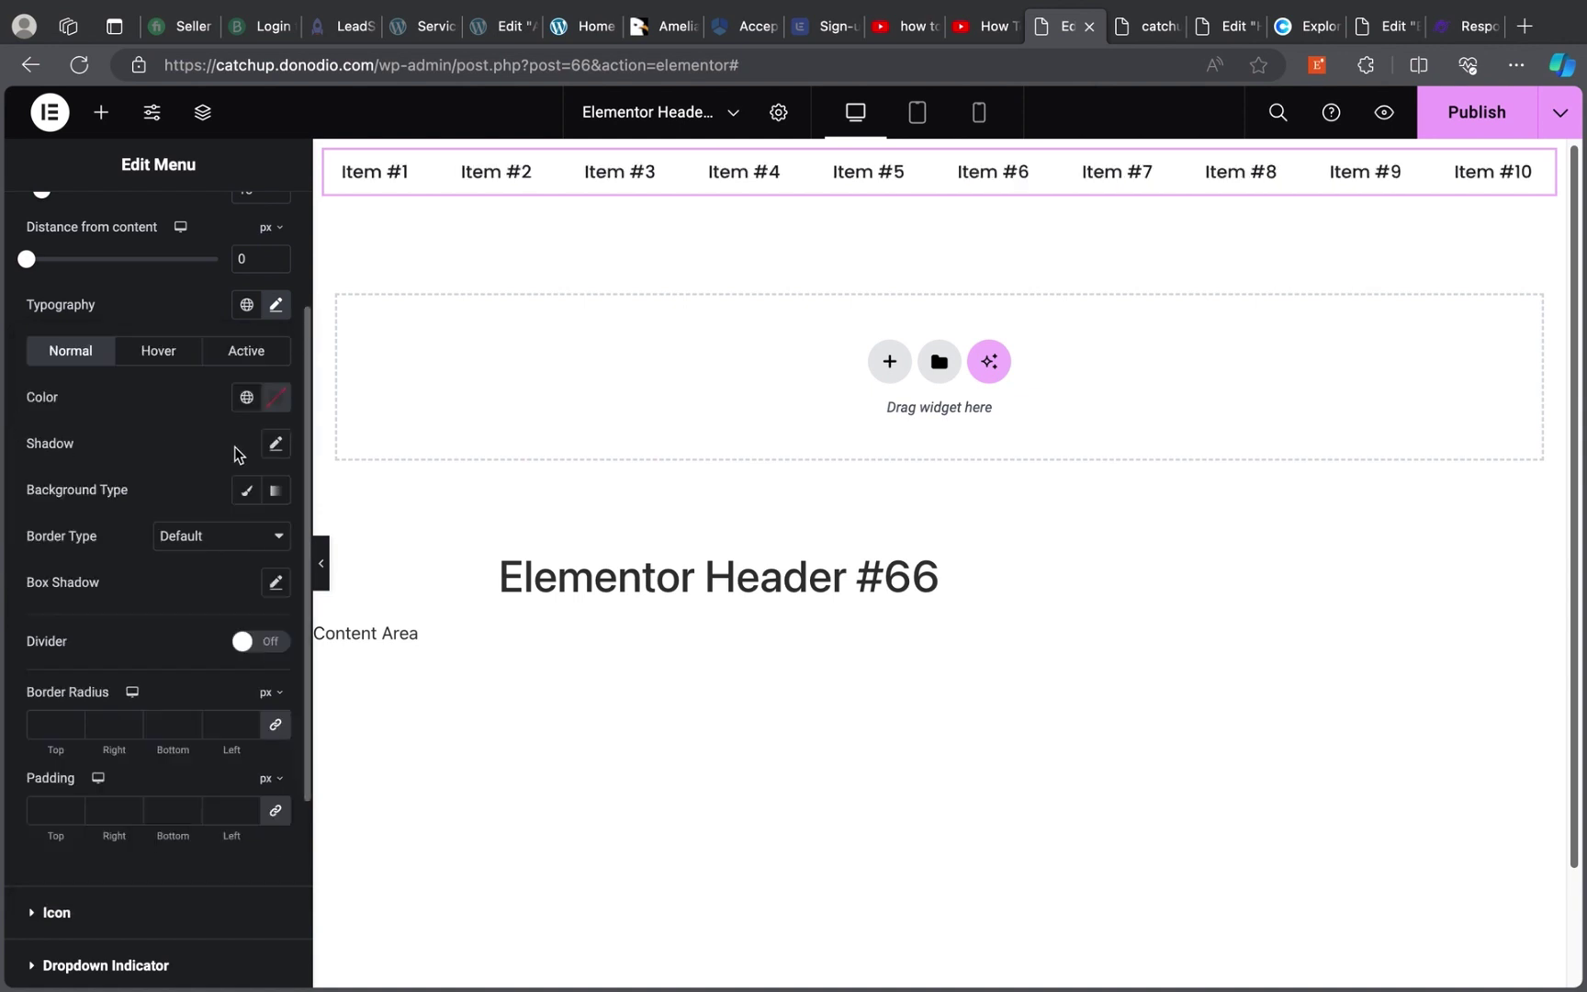
Set the menu item text colour to white (#FFFFFF)
{"action": "left_click", "coordinate": [278, 397]}
{"action": "left_click_drag", "start_coordinate": [206, 494], "coordinate": [138, 482]}
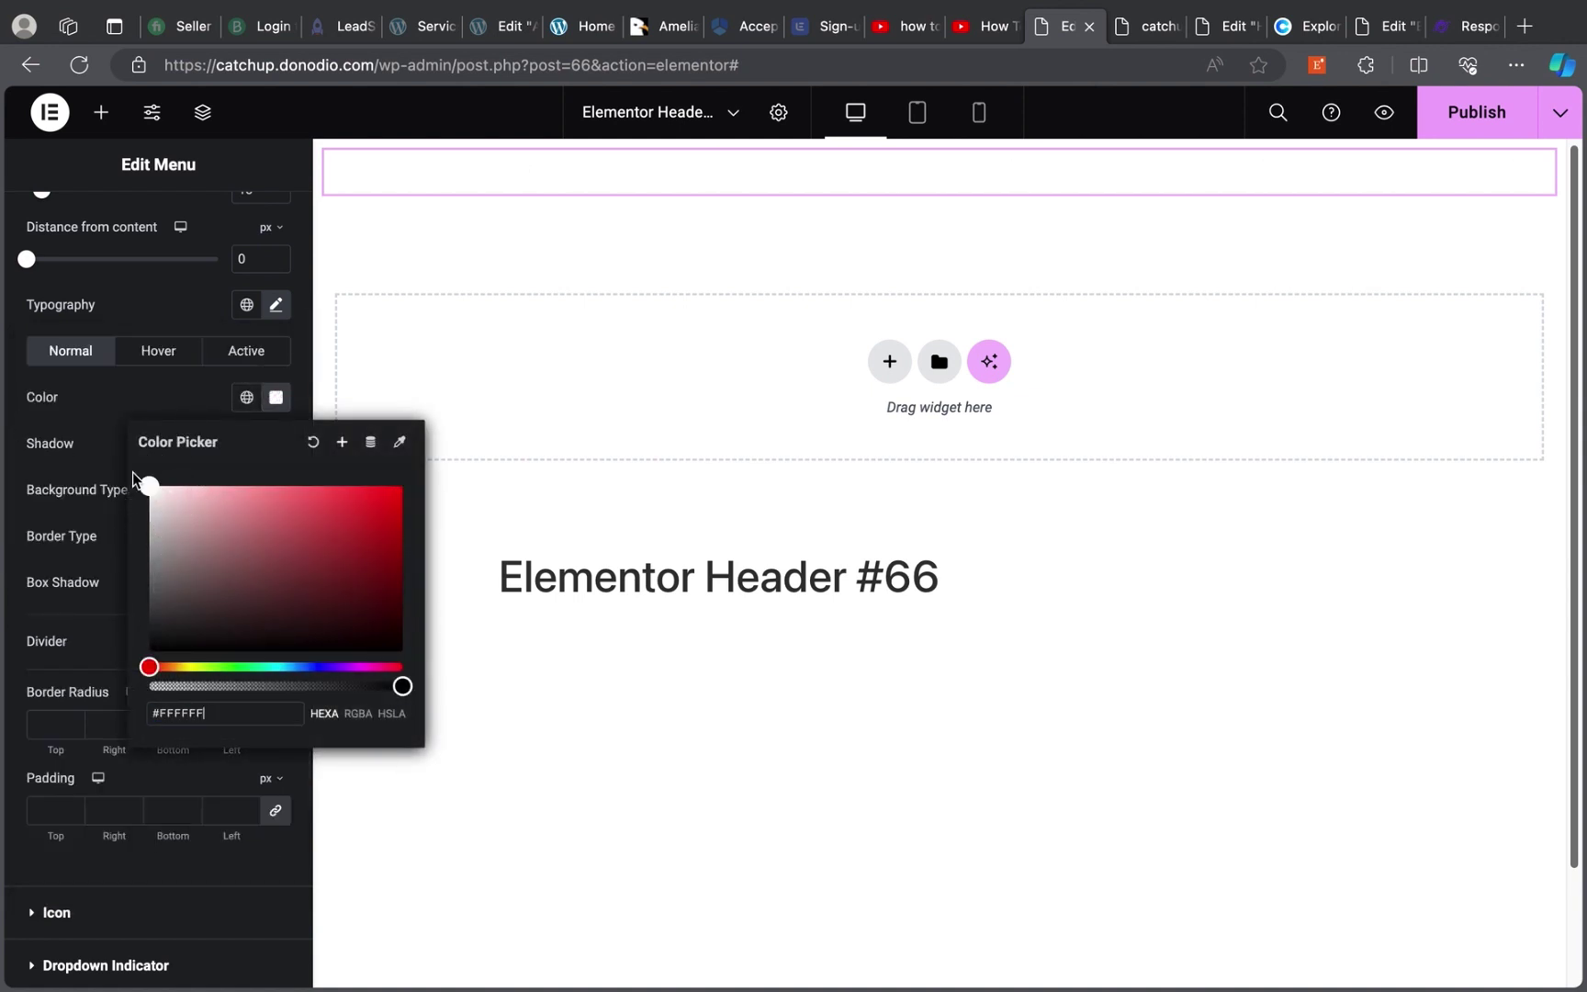
{"action": "left_click", "coordinate": [11, 419]}
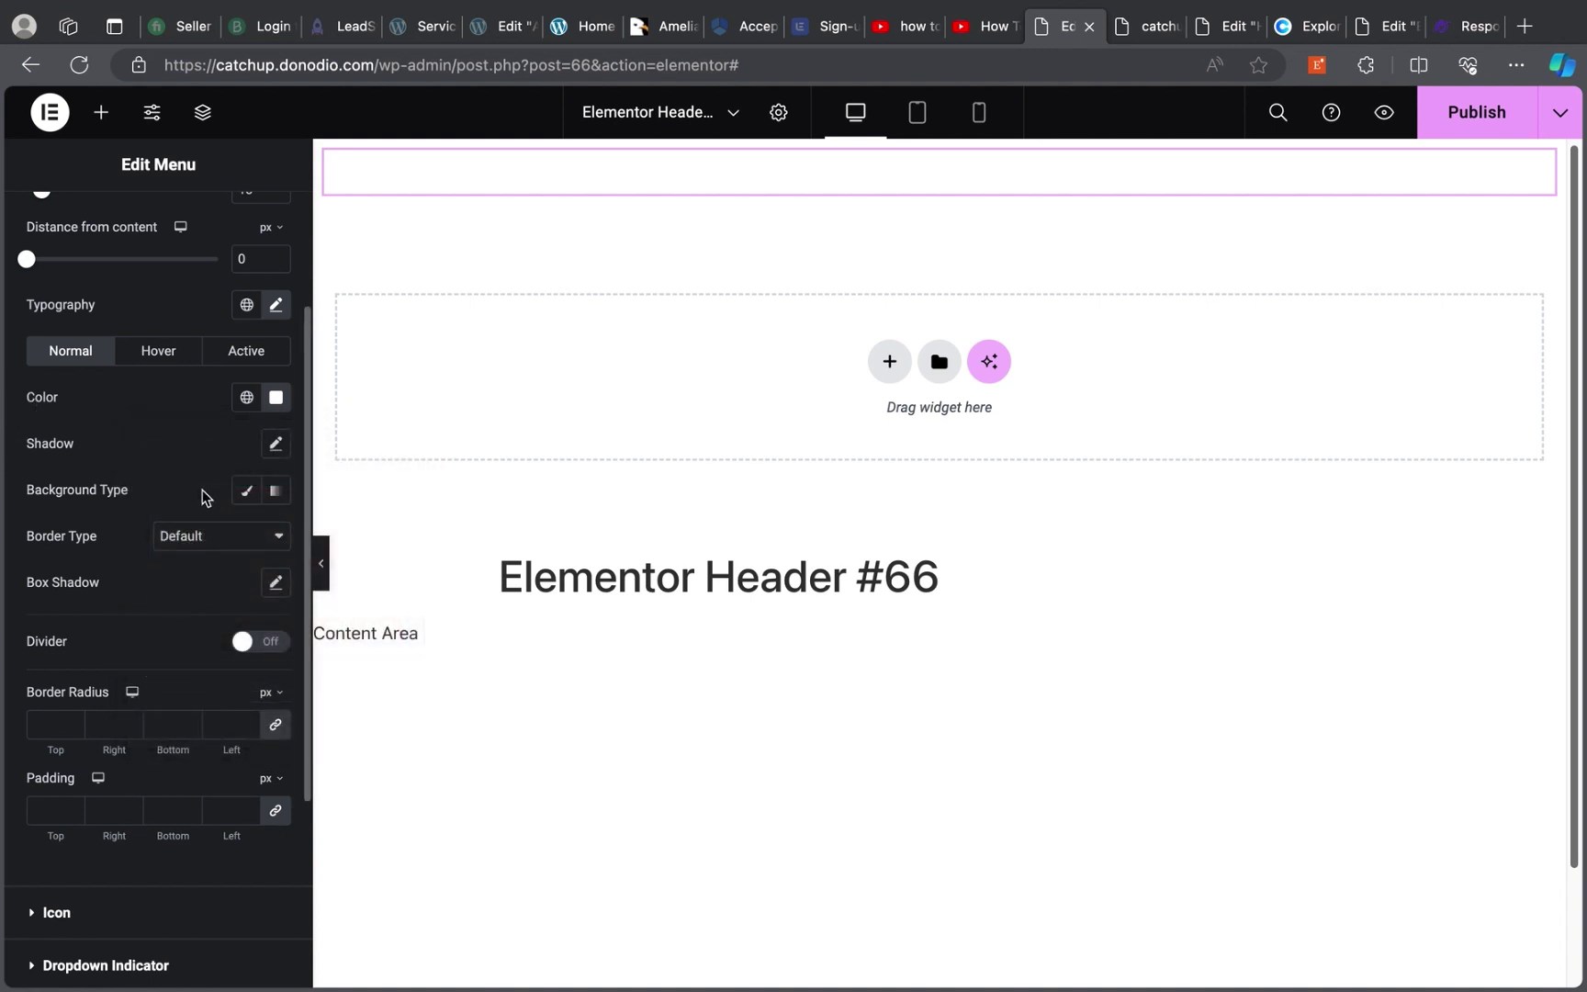
Switch the item background to Gradient with pure black #000000 as the first colour
{"action": "left_click", "coordinate": [275, 492]}
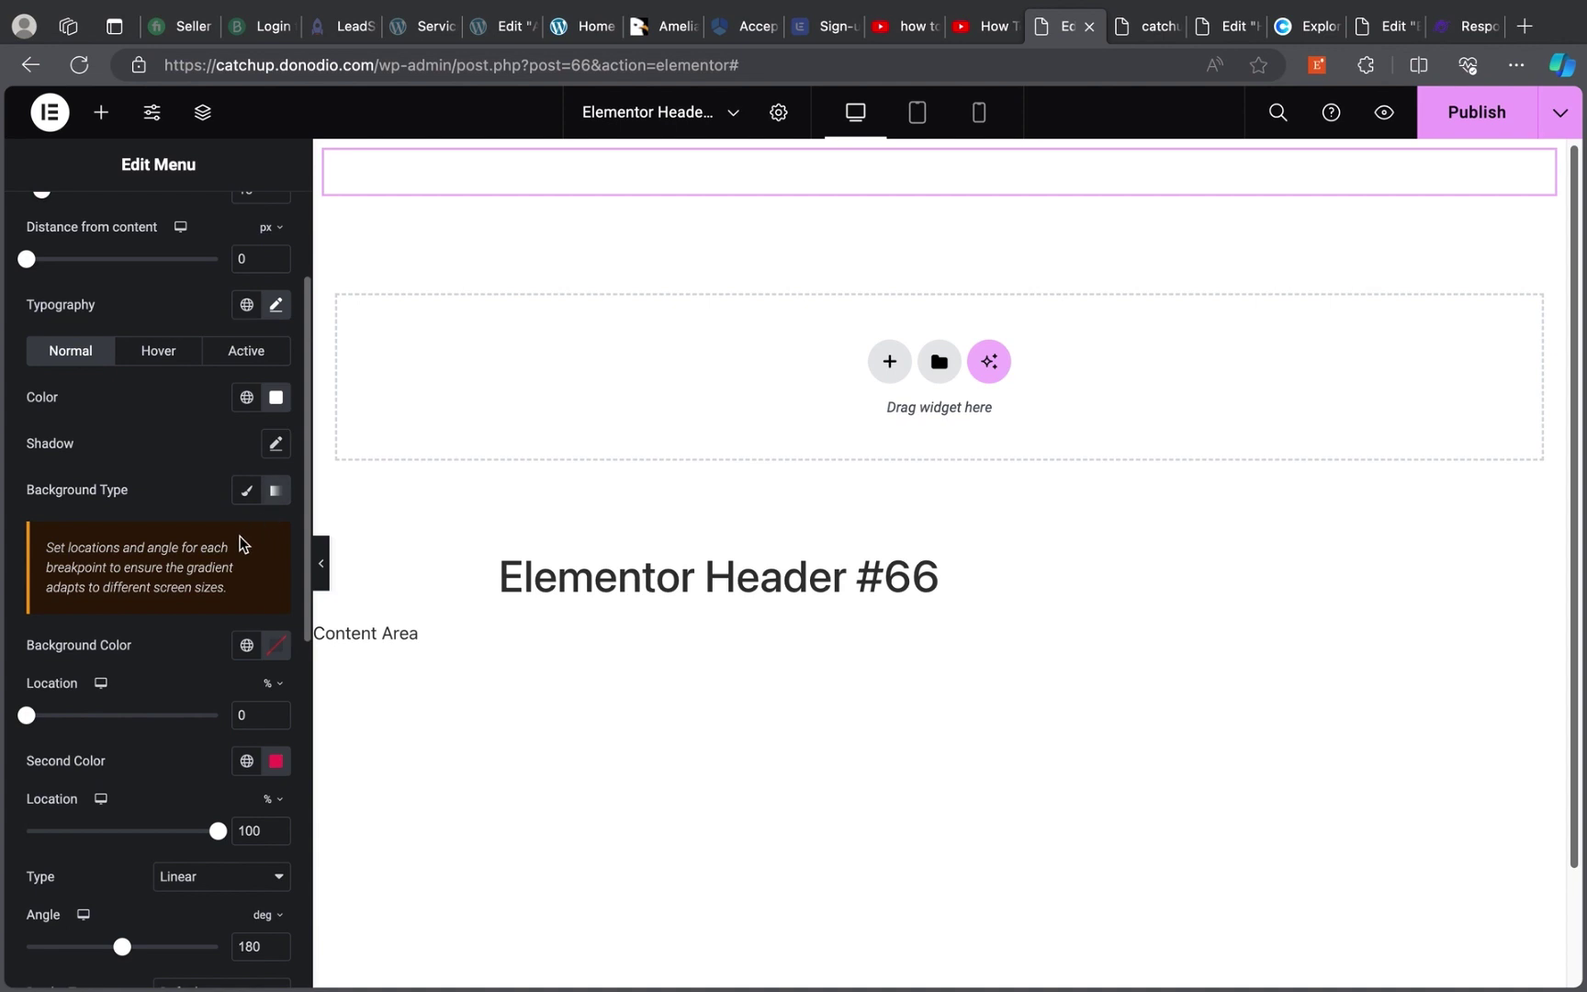
{"action": "left_click", "coordinate": [273, 653]}
{"action": "left_click", "coordinate": [180, 507]}
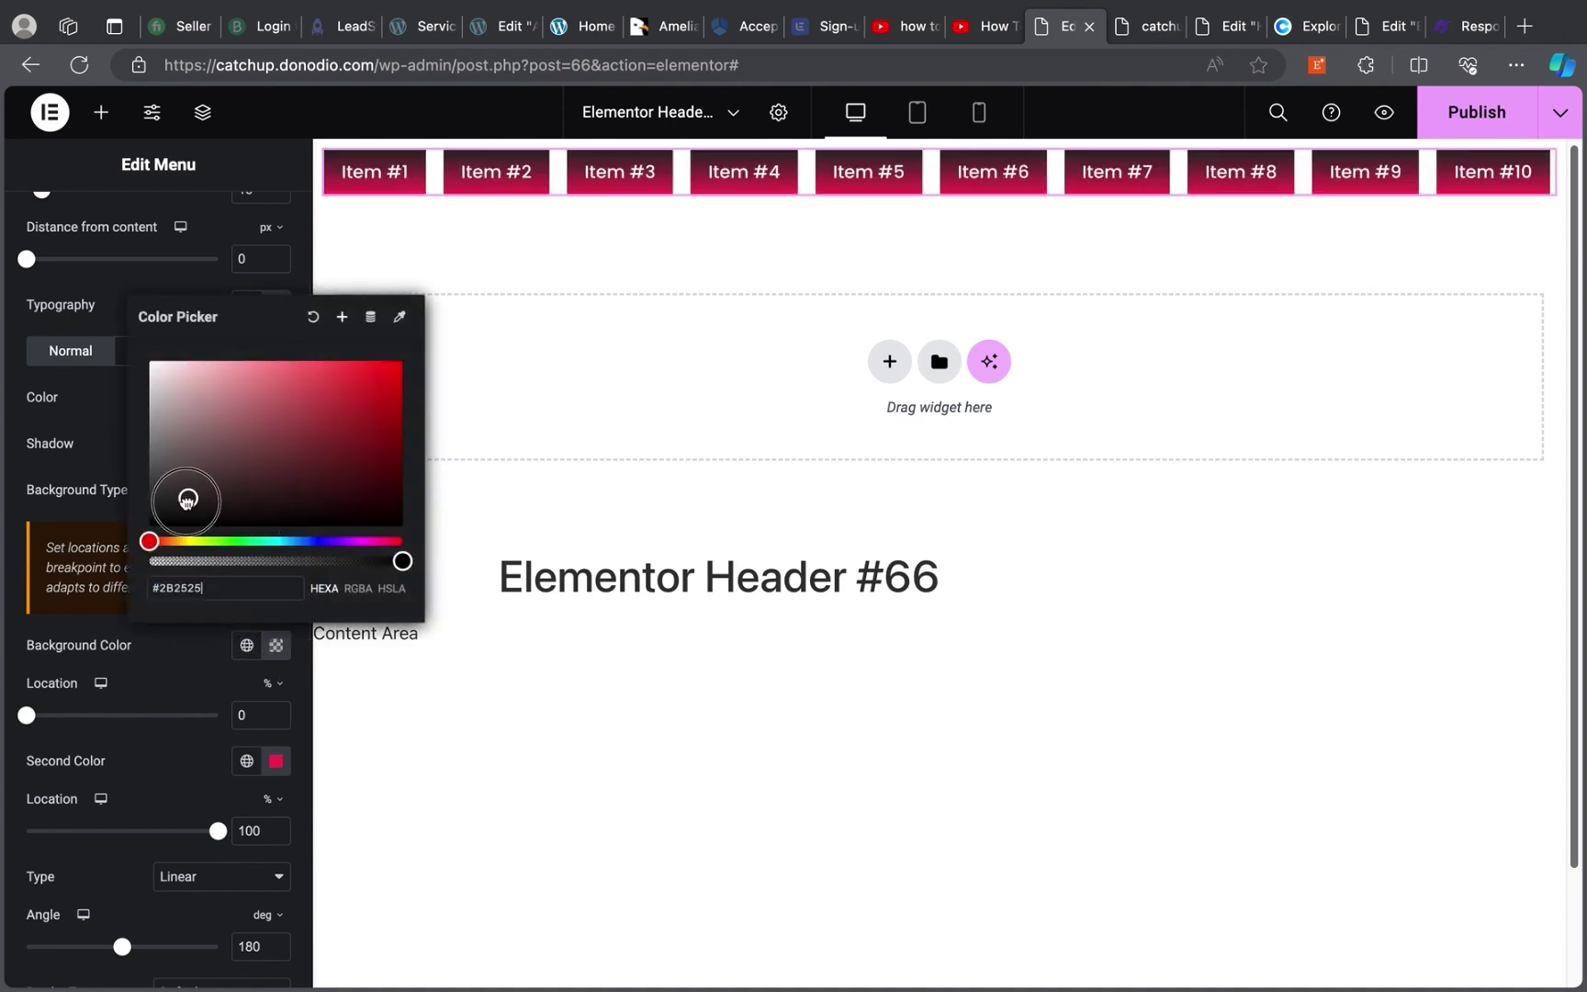
{"action": "left_click_drag", "start_coordinate": [177, 509], "coordinate": [112, 556]}
{"action": "left_click", "coordinate": [10, 569]}
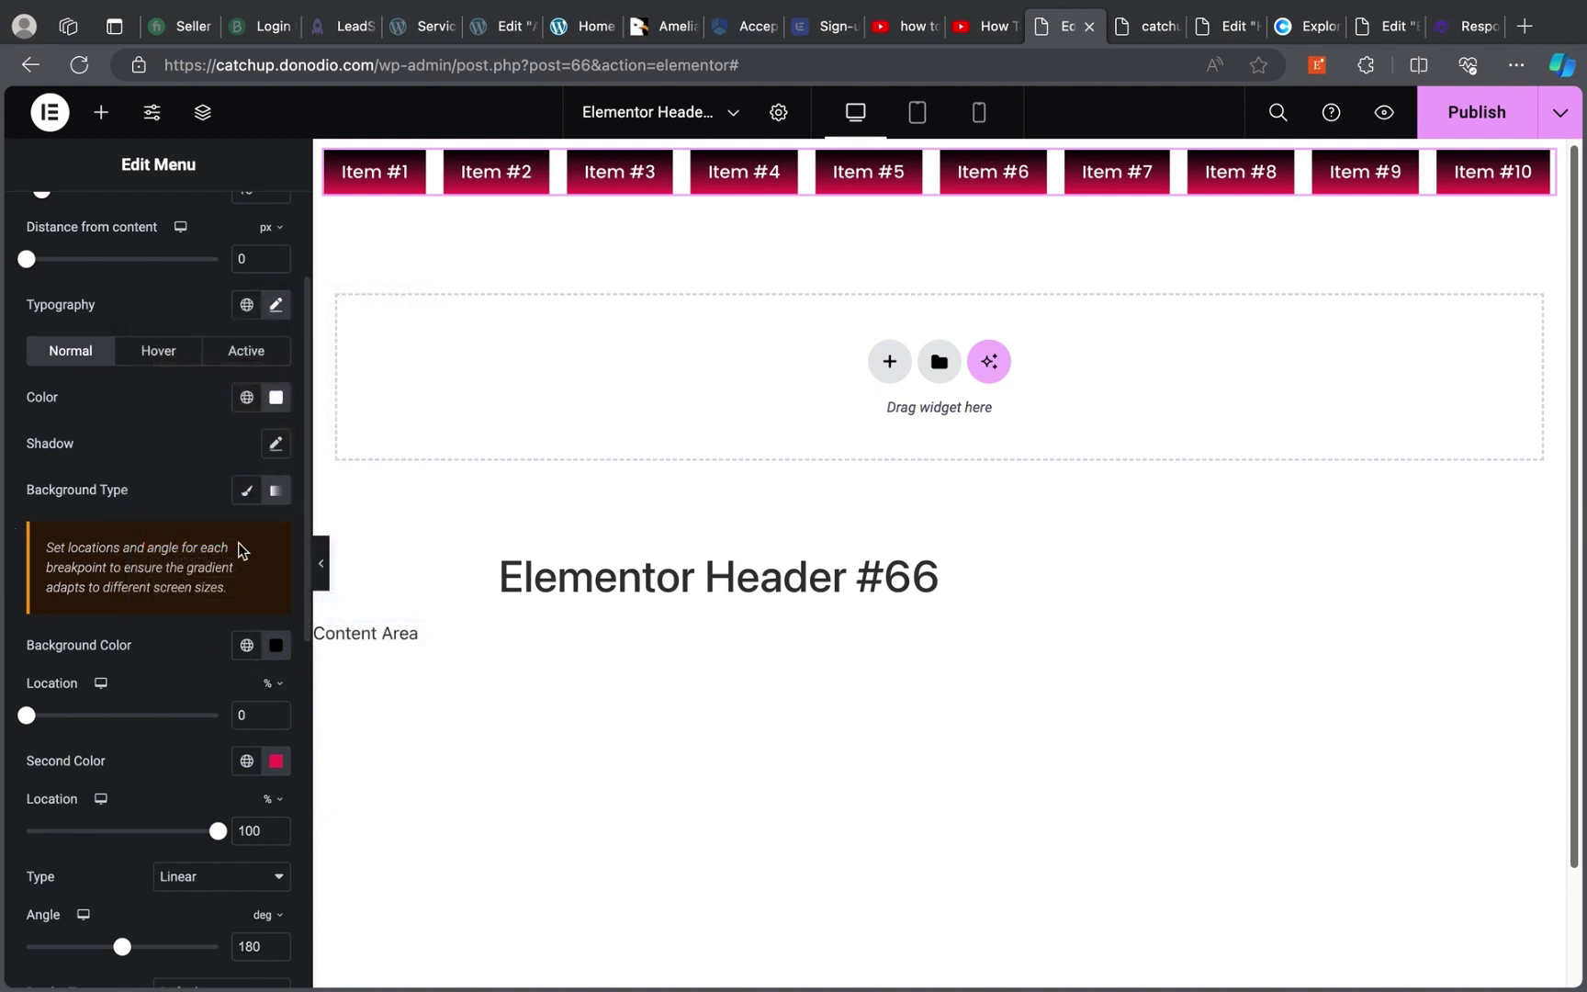
Set a linked 5 px border radius on all four corners of the menu buttons
{"action": "scroll", "coordinate": [184, 753], "scroll_direction": "down", "scroll_amount": 1}
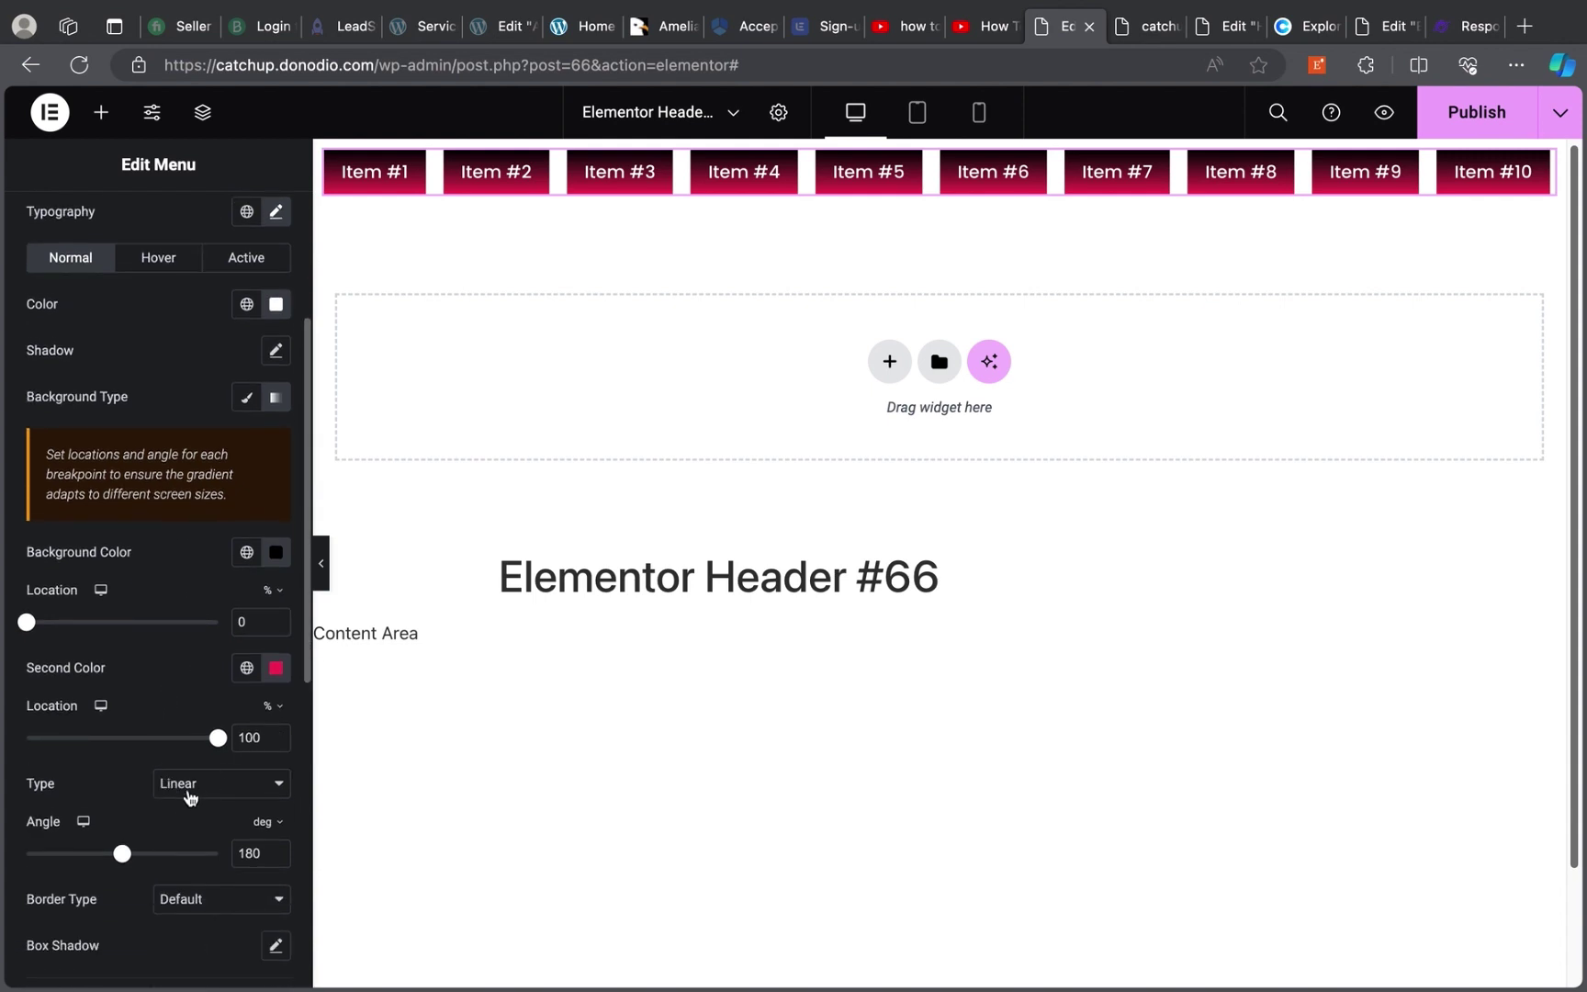
{"action": "scroll", "coordinate": [188, 792], "scroll_direction": "down", "scroll_amount": 3}
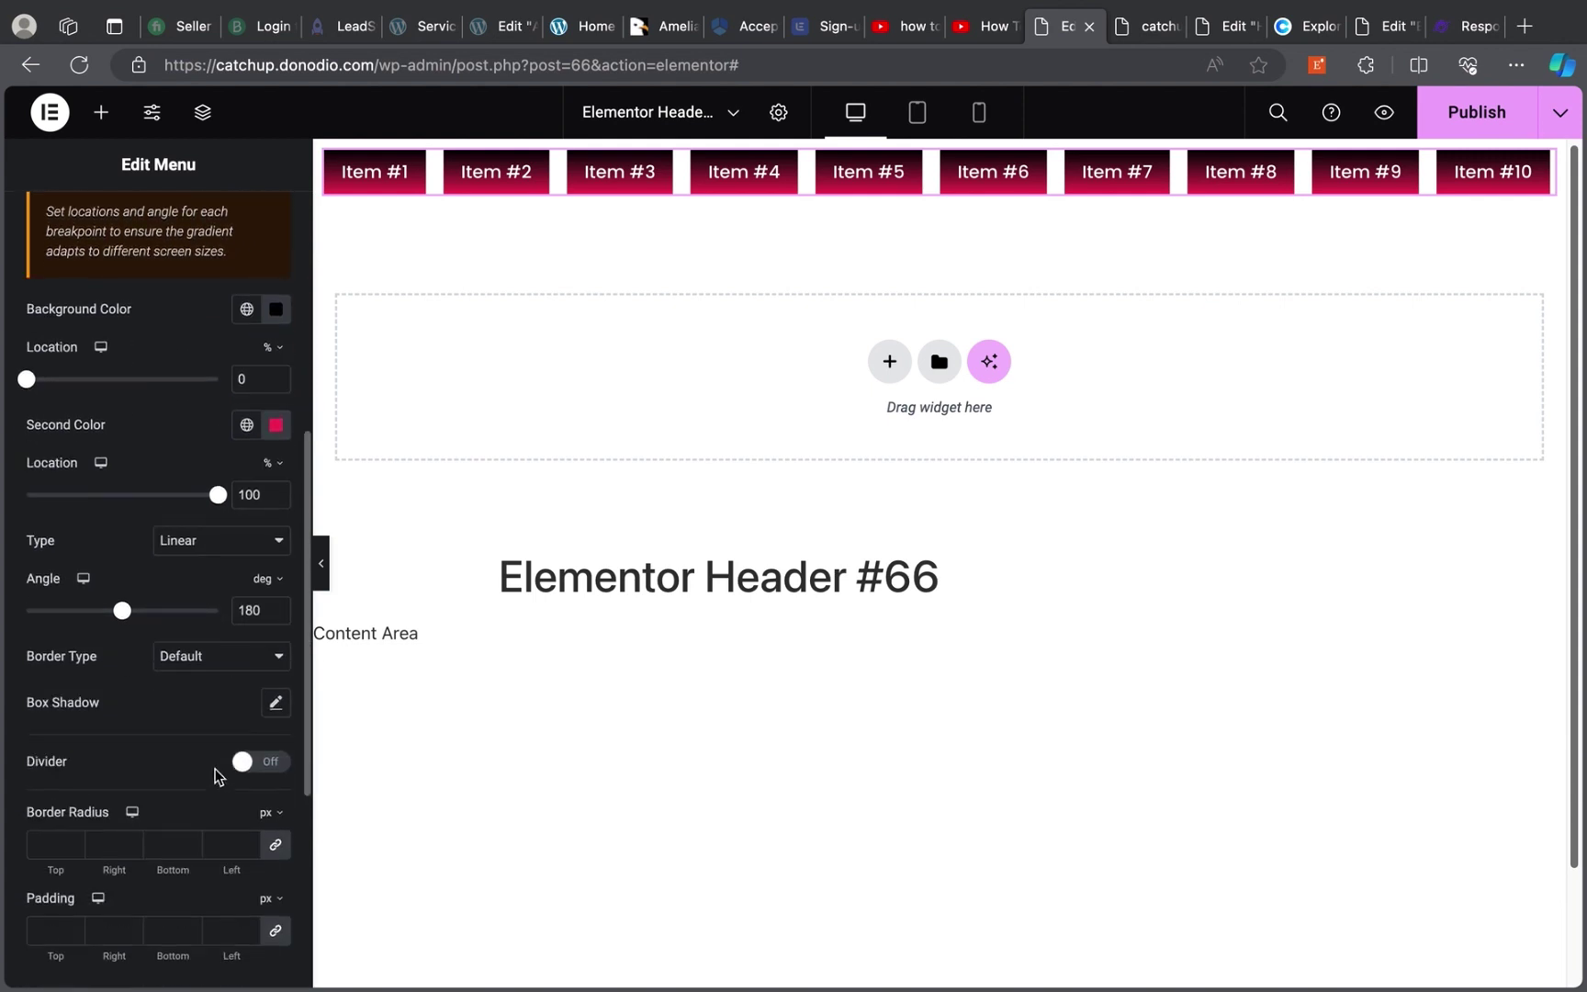
{"action": "scroll", "coordinate": [203, 790], "scroll_direction": "down", "scroll_amount": 2}
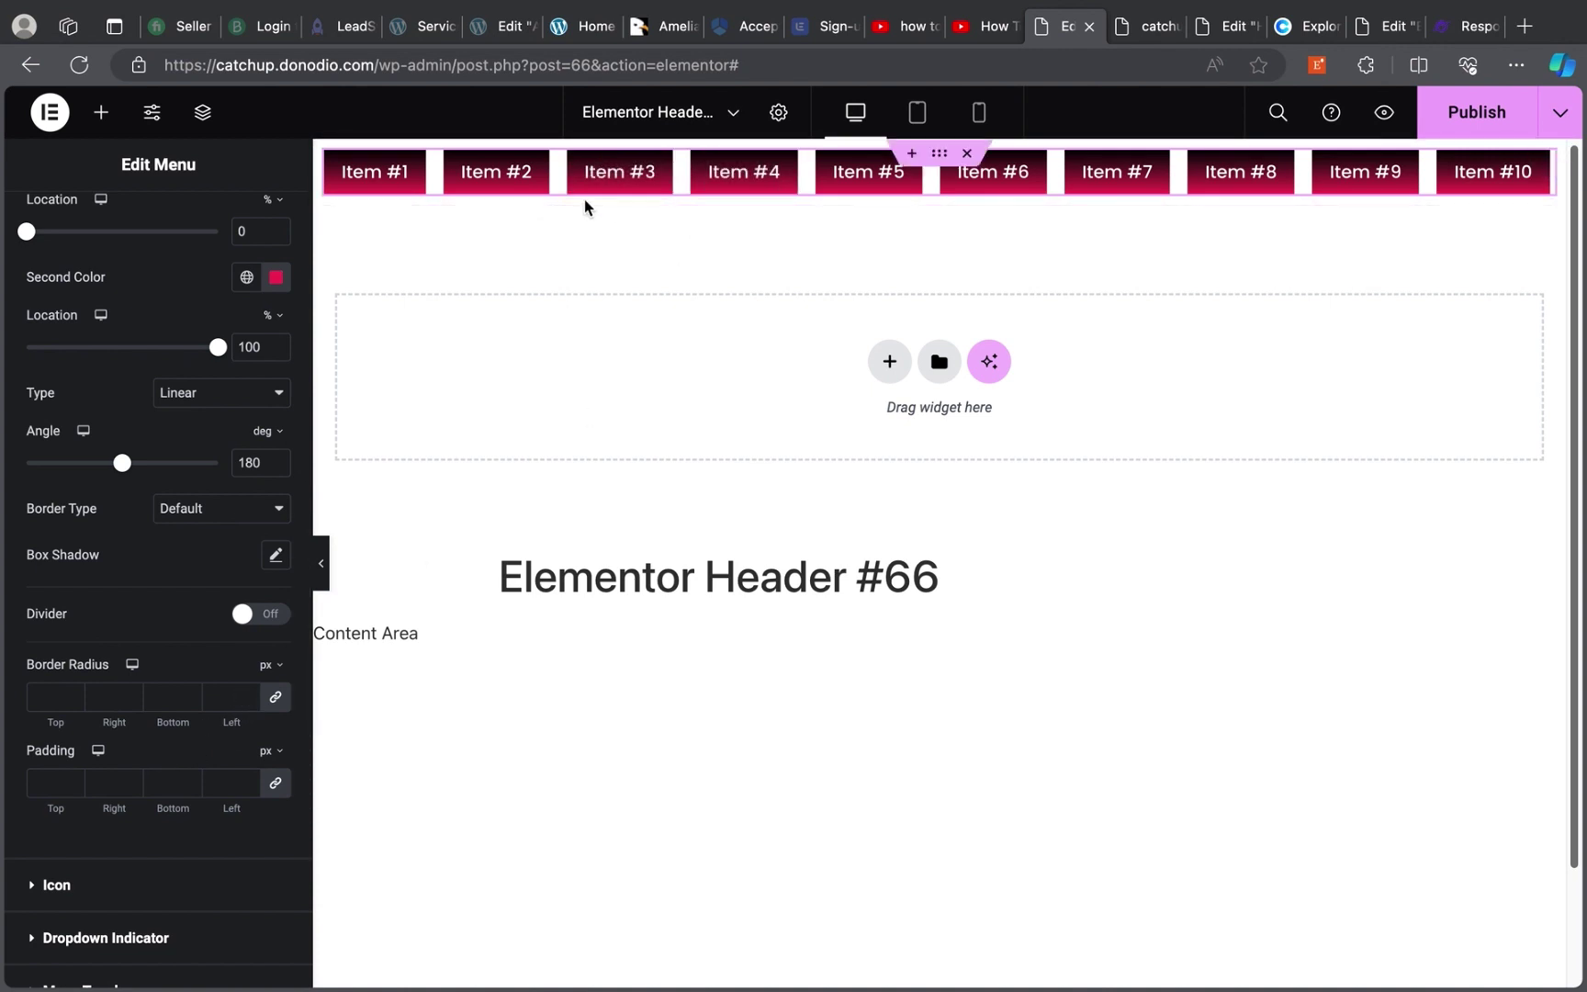
{"action": "double_click", "coordinate": [247, 694]}
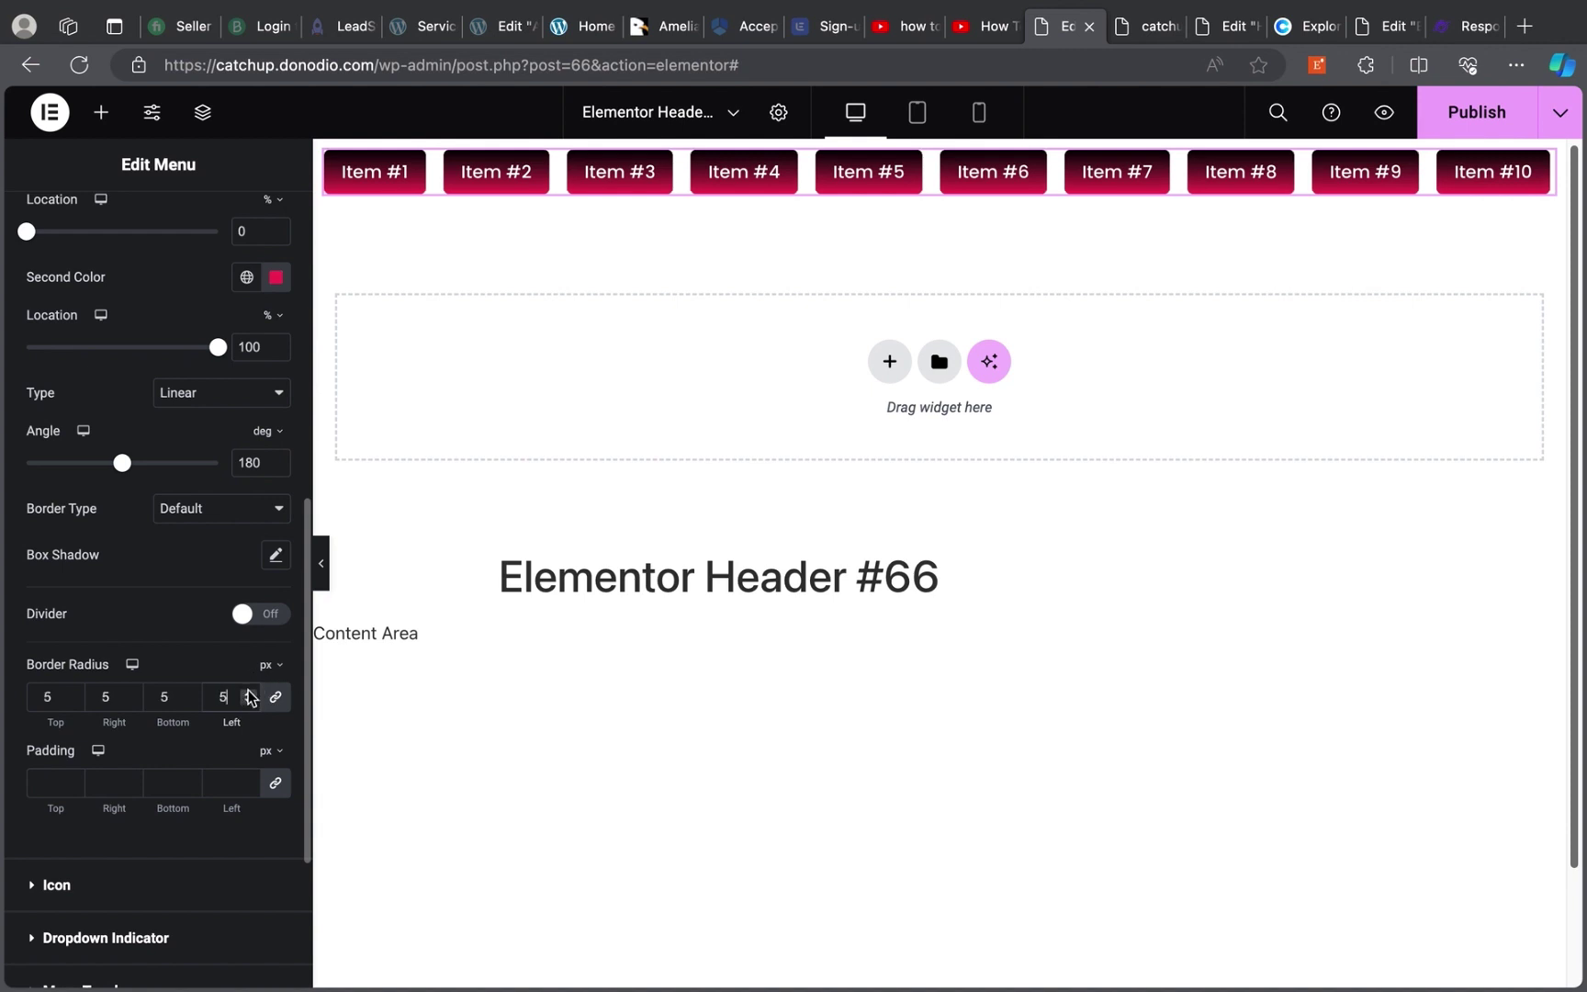
{"action": "scroll", "coordinate": [211, 552], "scroll_direction": "up", "scroll_amount": 8}
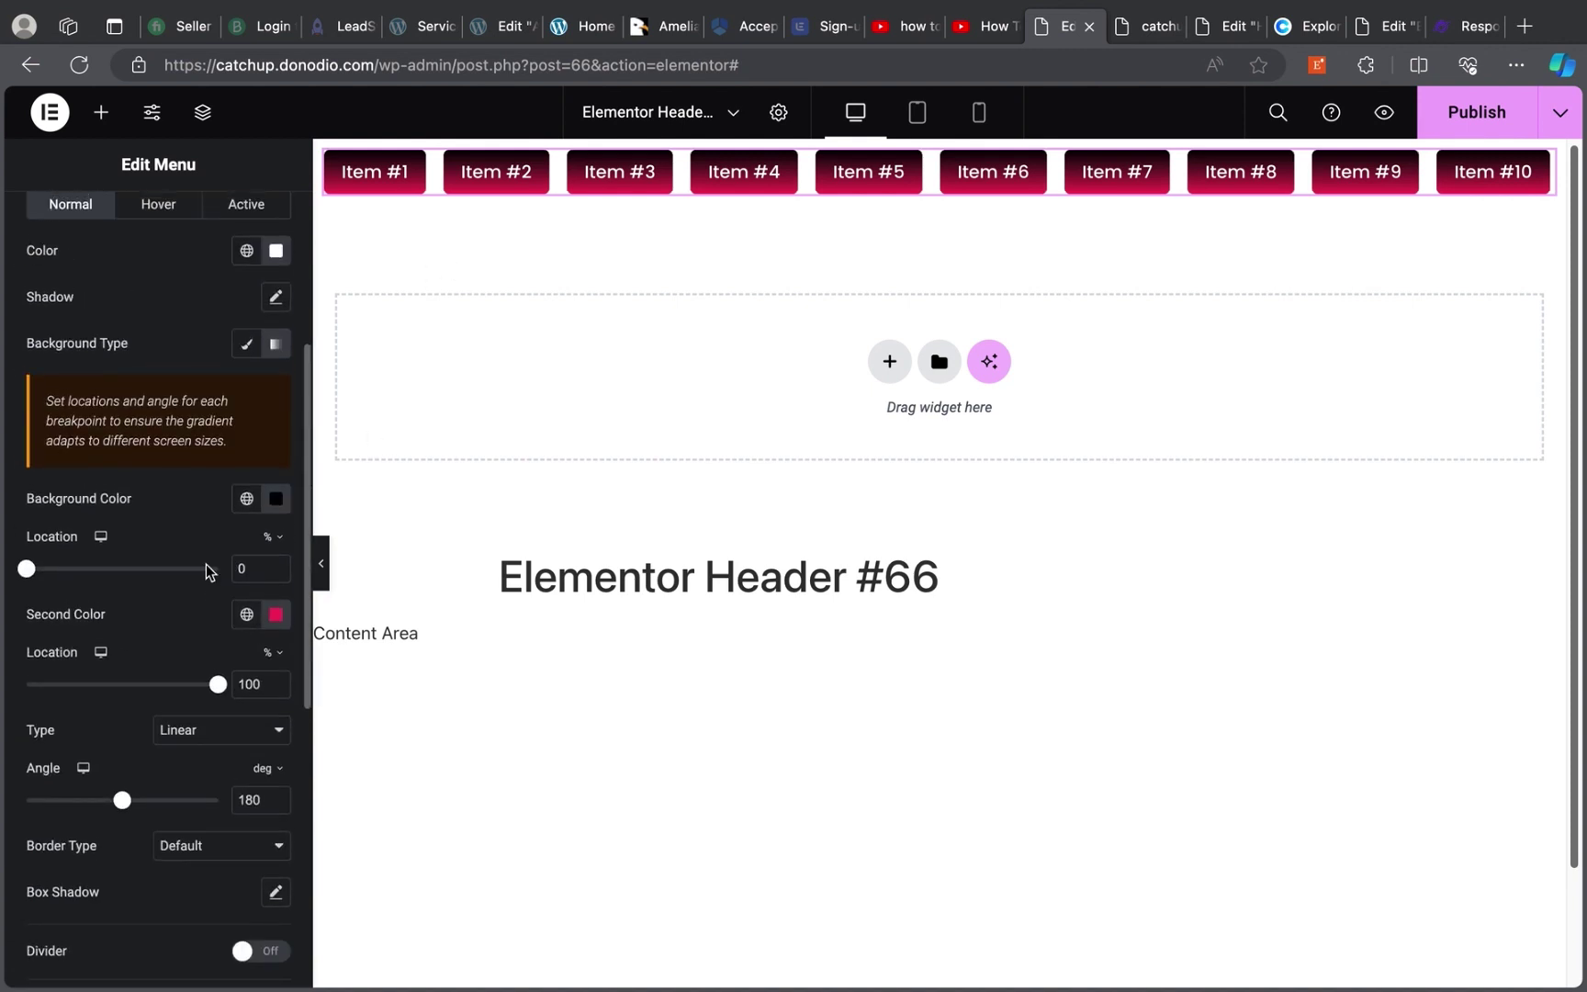
{"action": "scroll", "coordinate": [203, 558], "scroll_direction": "up", "scroll_amount": 3}
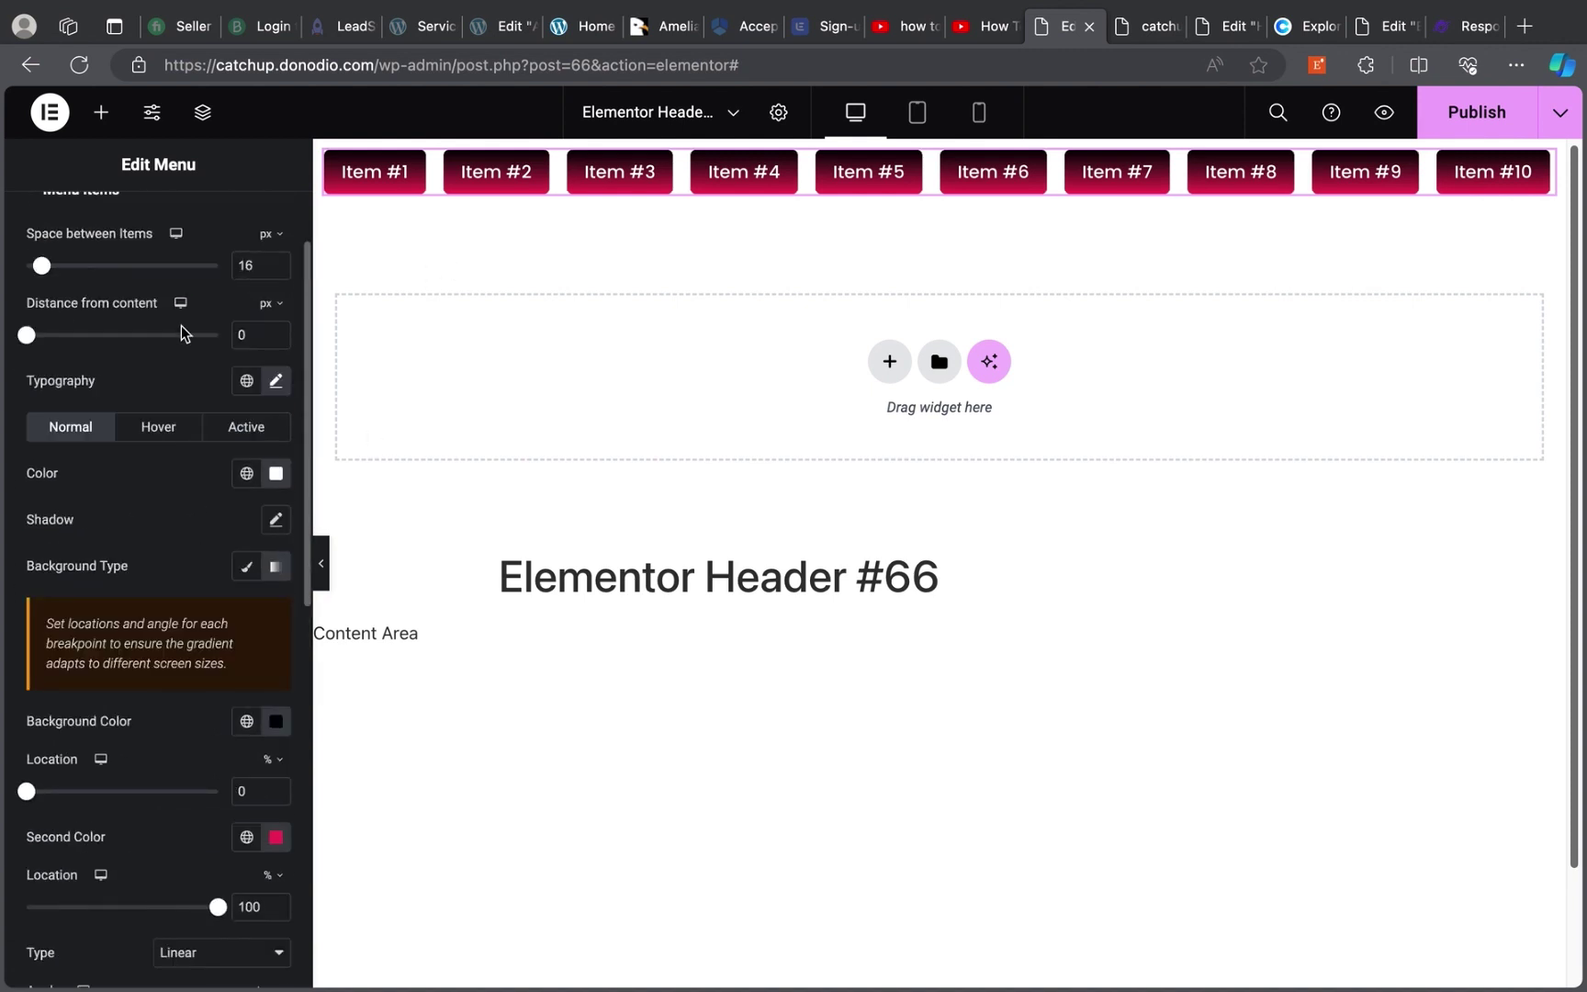
In the Menu Items Hover tab, set the hover text colour to a red
{"action": "left_click", "coordinate": [157, 428]}
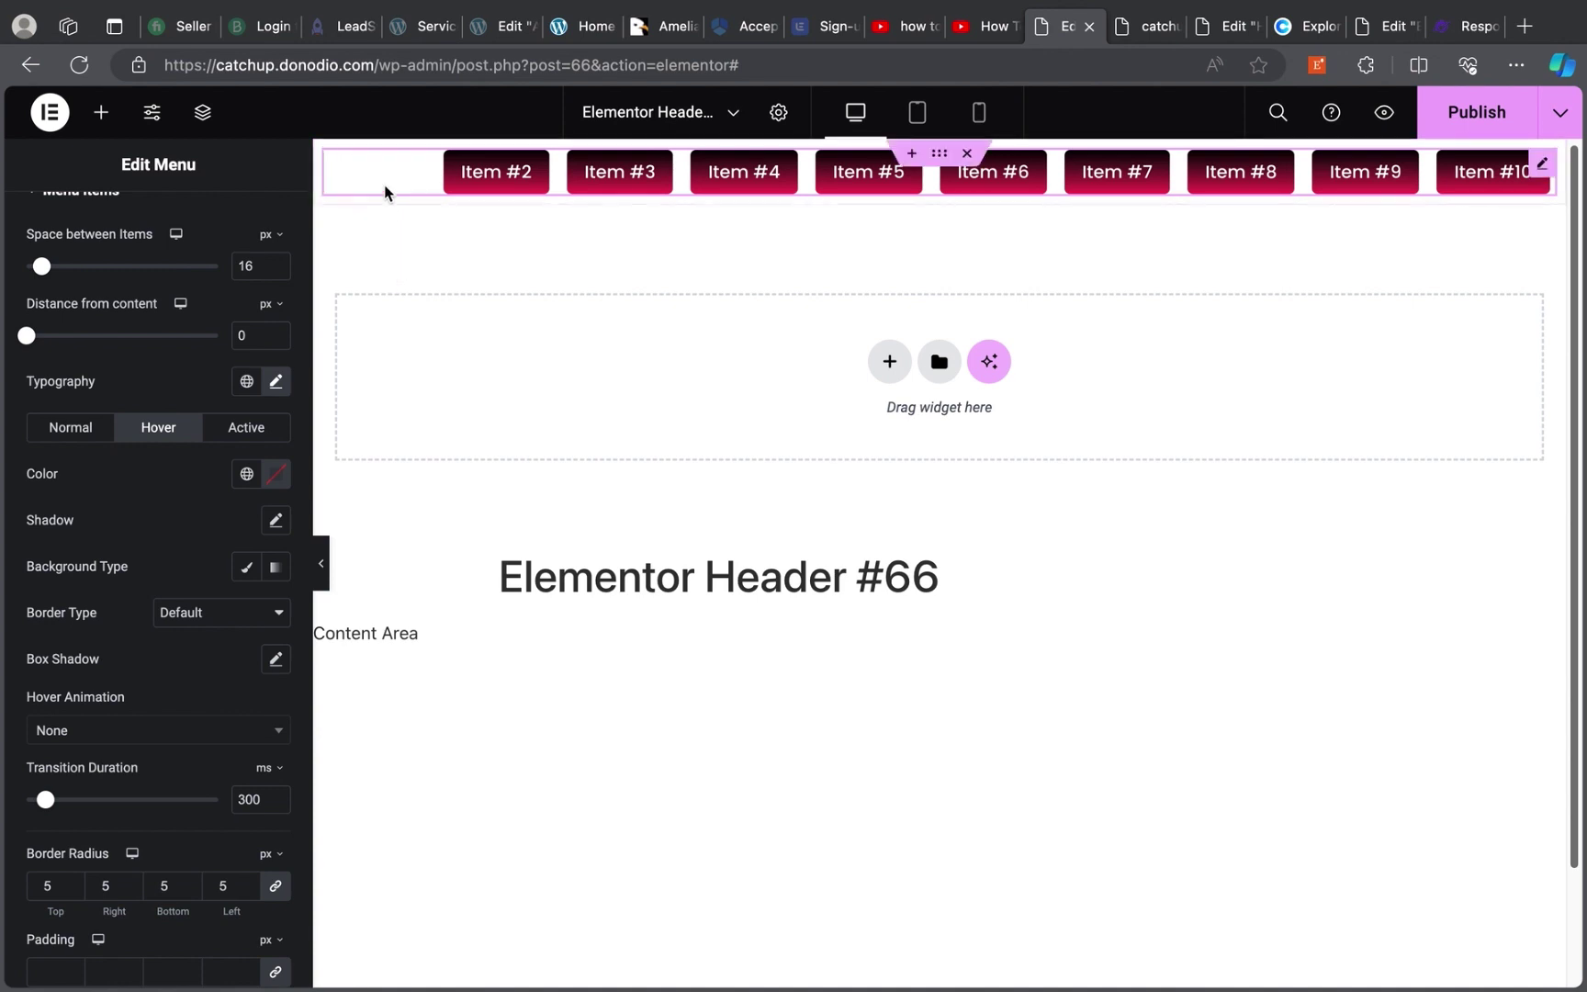
{"action": "left_click", "coordinate": [275, 473]}
{"action": "left_click_drag", "start_coordinate": [301, 620], "coordinate": [402, 662]}
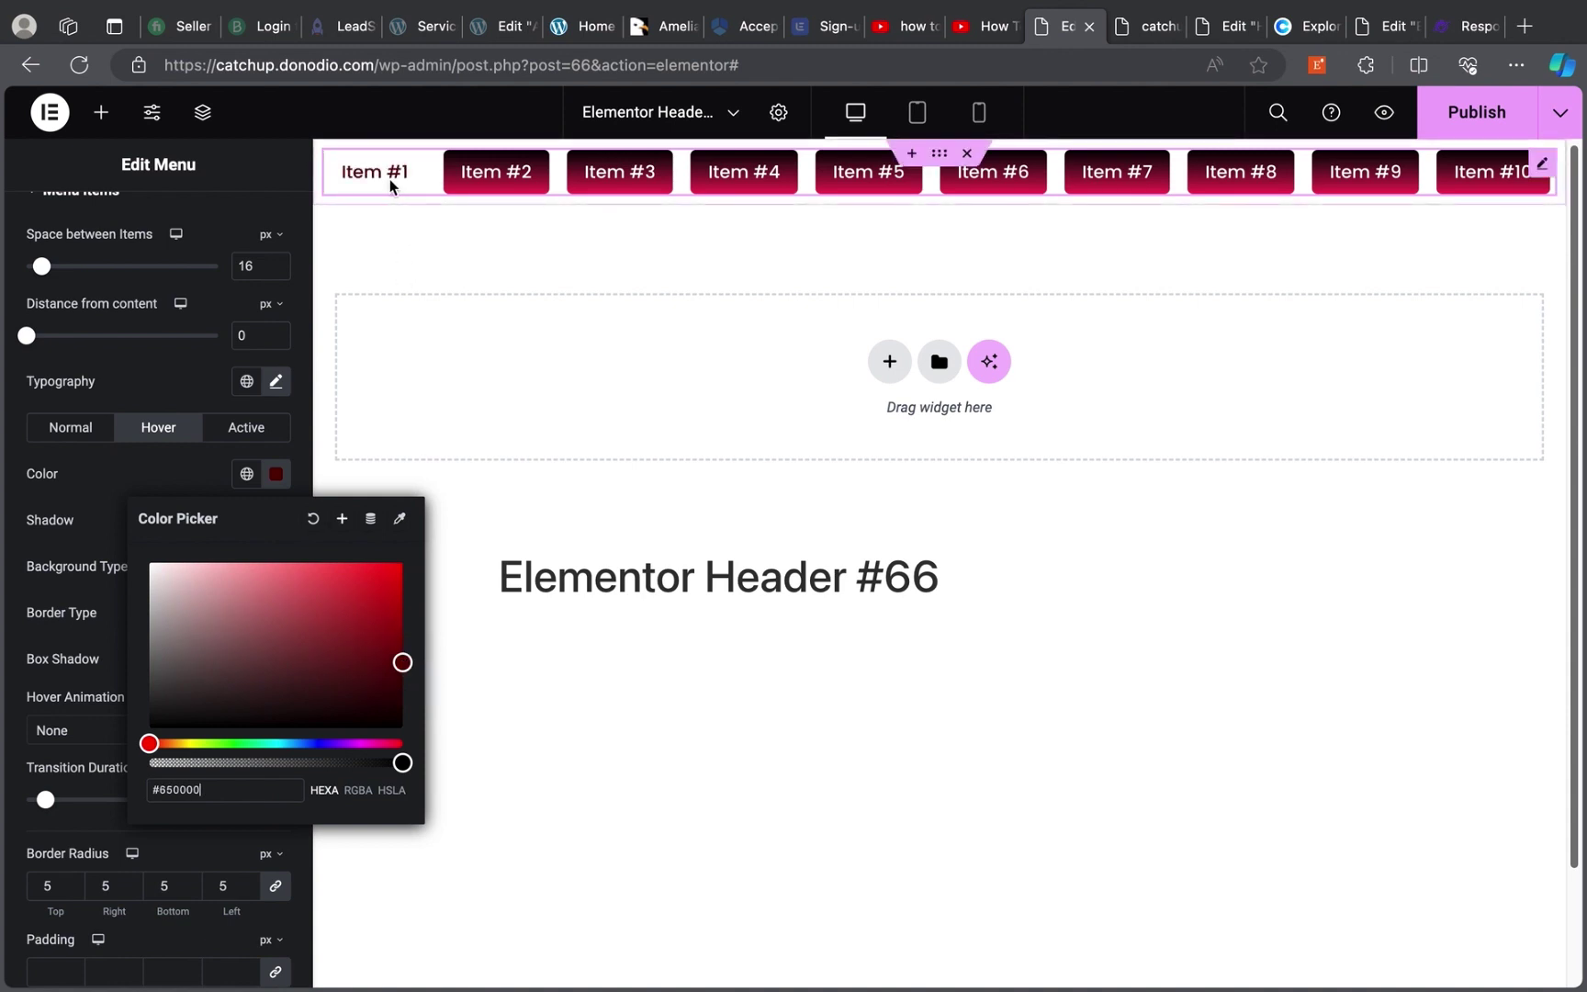
{"action": "mouse_move", "coordinate": [416, 659]}
{"action": "left_mouse_down"}
{"action": "mouse_move", "coordinate": [401, 620]}
{"action": "mouse_move", "coordinate": [425, 620]}
{"action": "mouse_move", "coordinate": [408, 626]}
{"action": "left_mouse_up"}
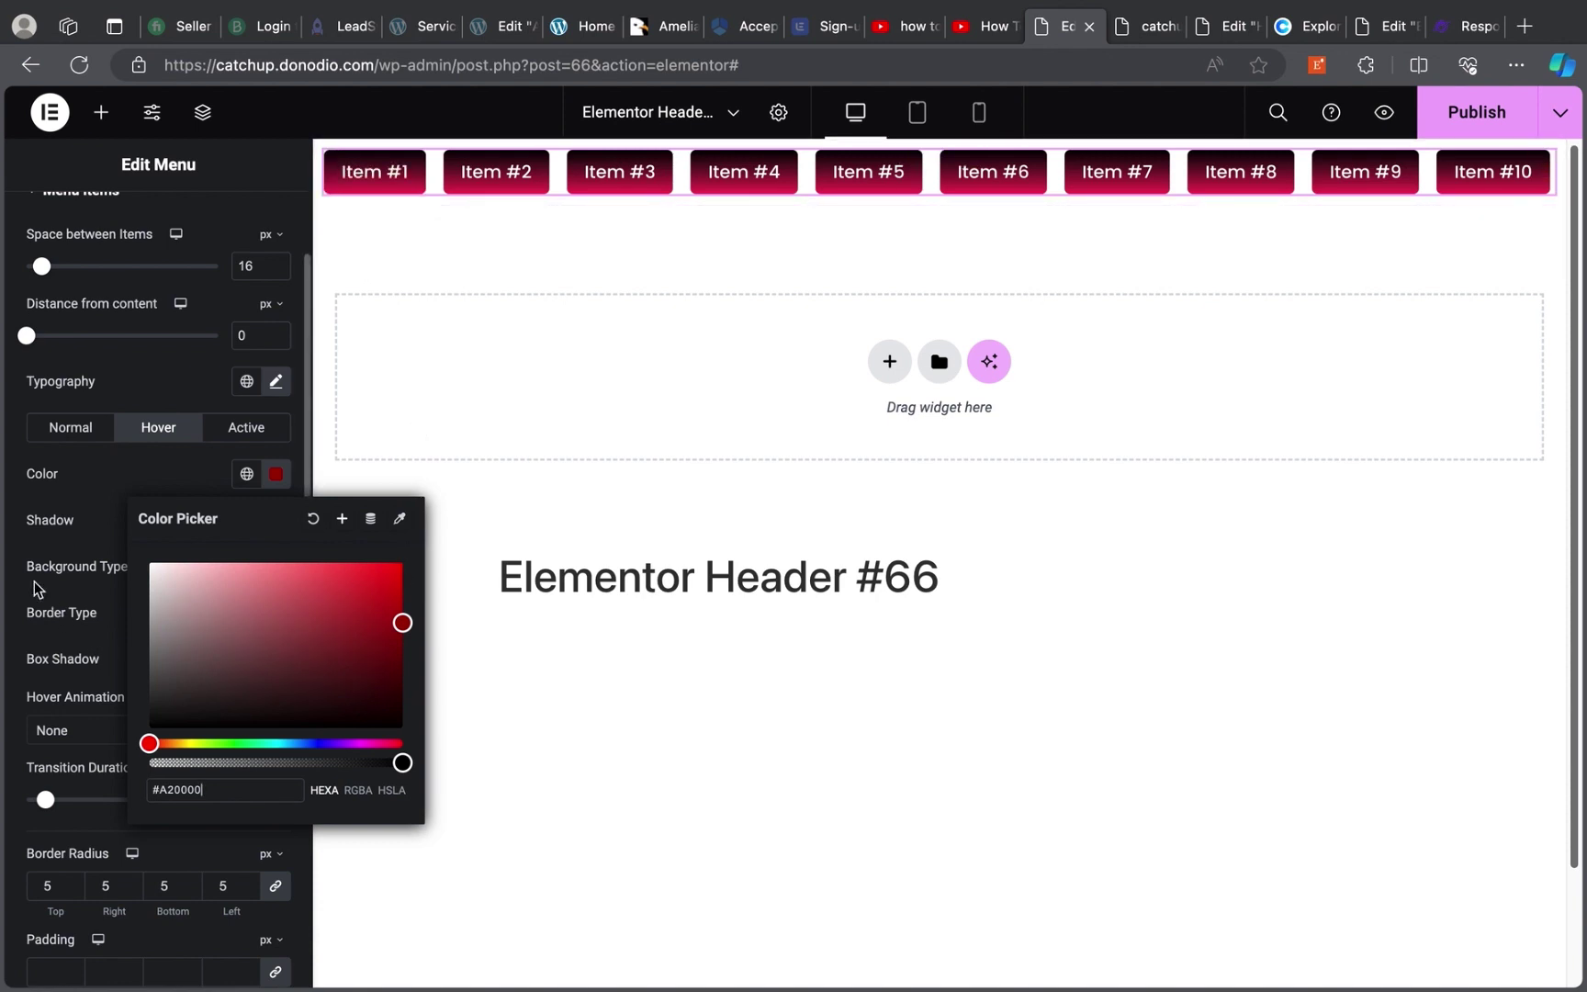
{"action": "left_click", "coordinate": [18, 550]}
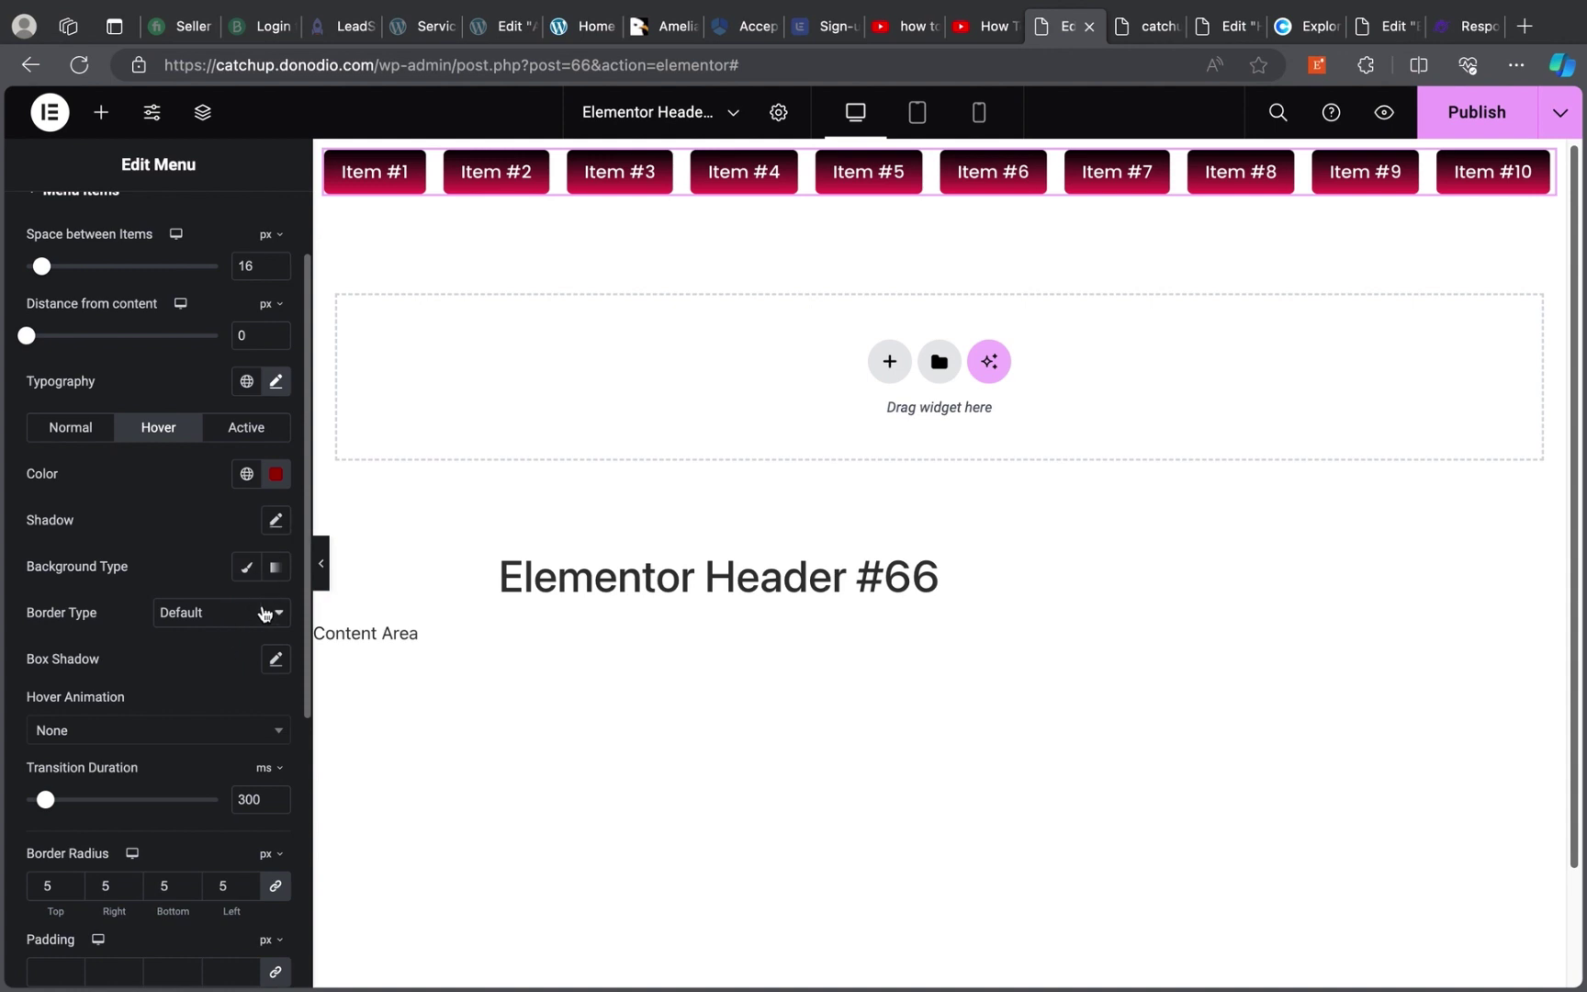
Set the hover border to Solid, width 3, colour dark red #800000
{"action": "scroll", "coordinate": [201, 688], "scroll_direction": "down", "scroll_amount": 3}
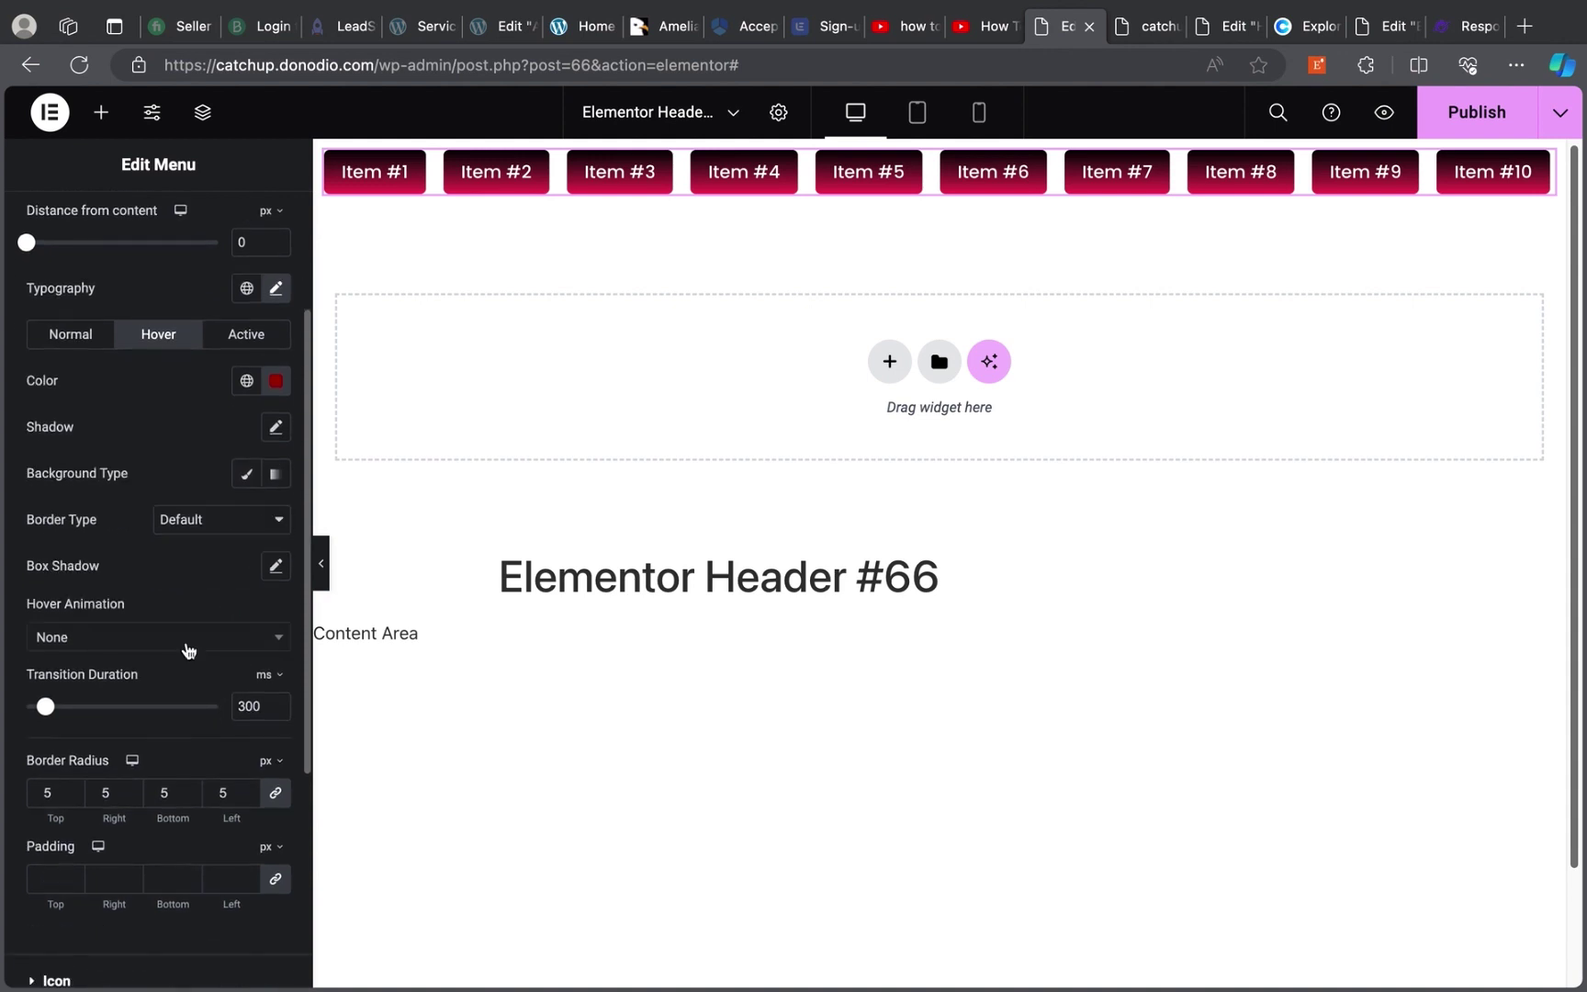
{"action": "scroll", "coordinate": [173, 725], "scroll_direction": "down", "scroll_amount": 1}
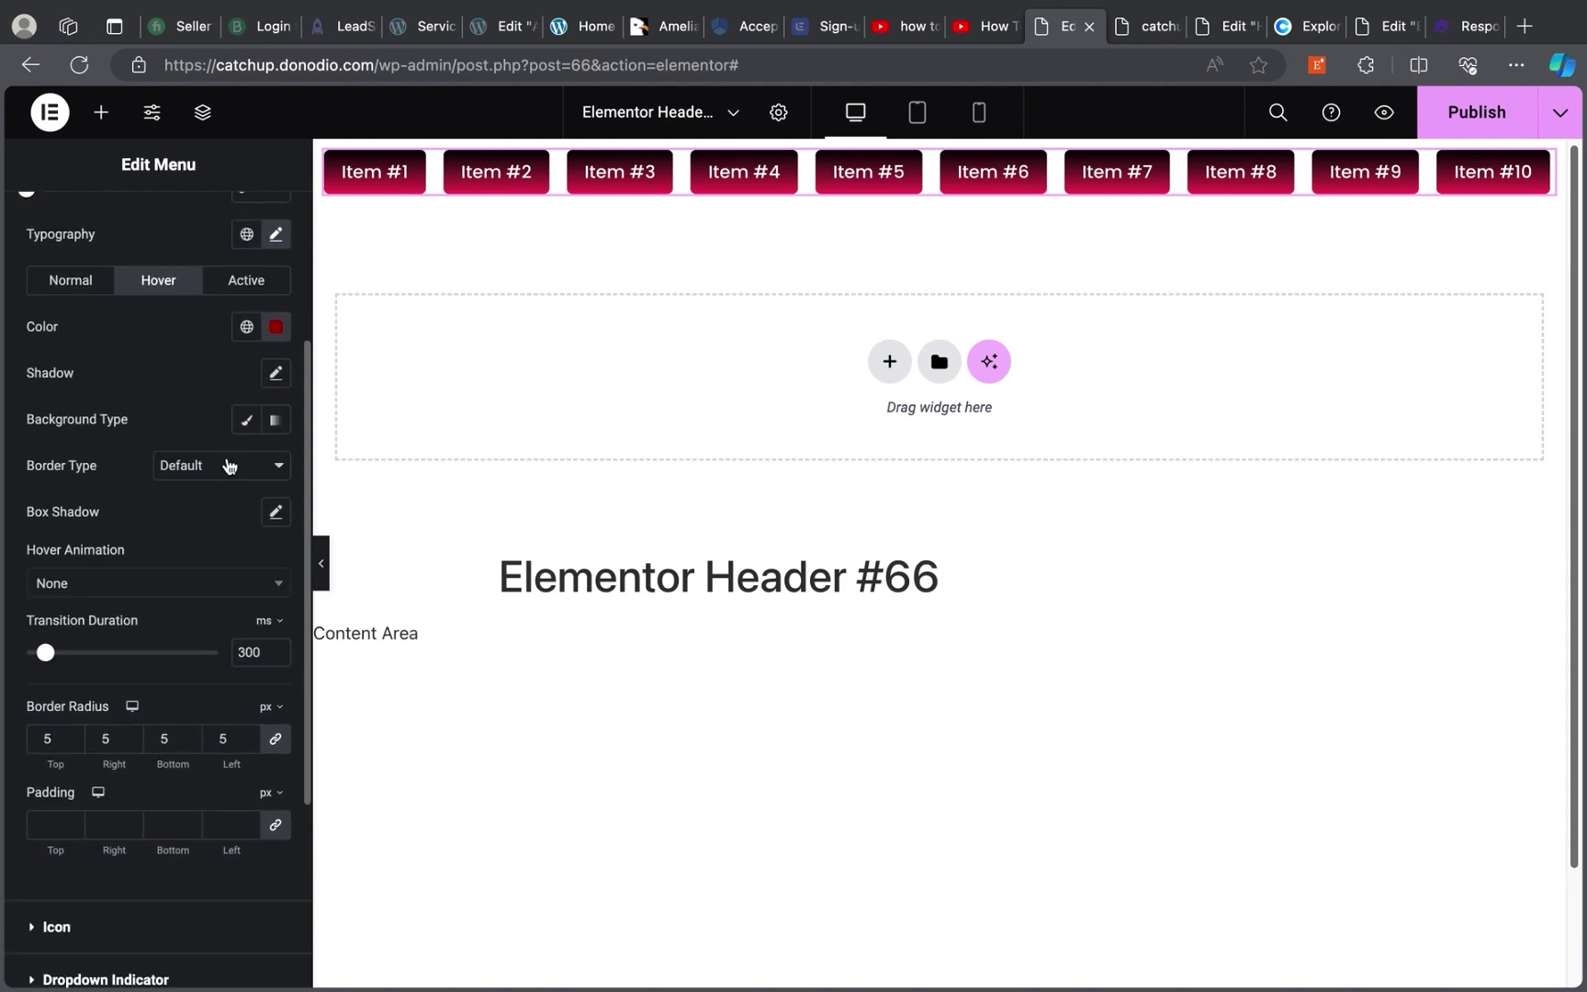
{"action": "scroll", "coordinate": [178, 417], "scroll_direction": "down", "scroll_amount": 1}
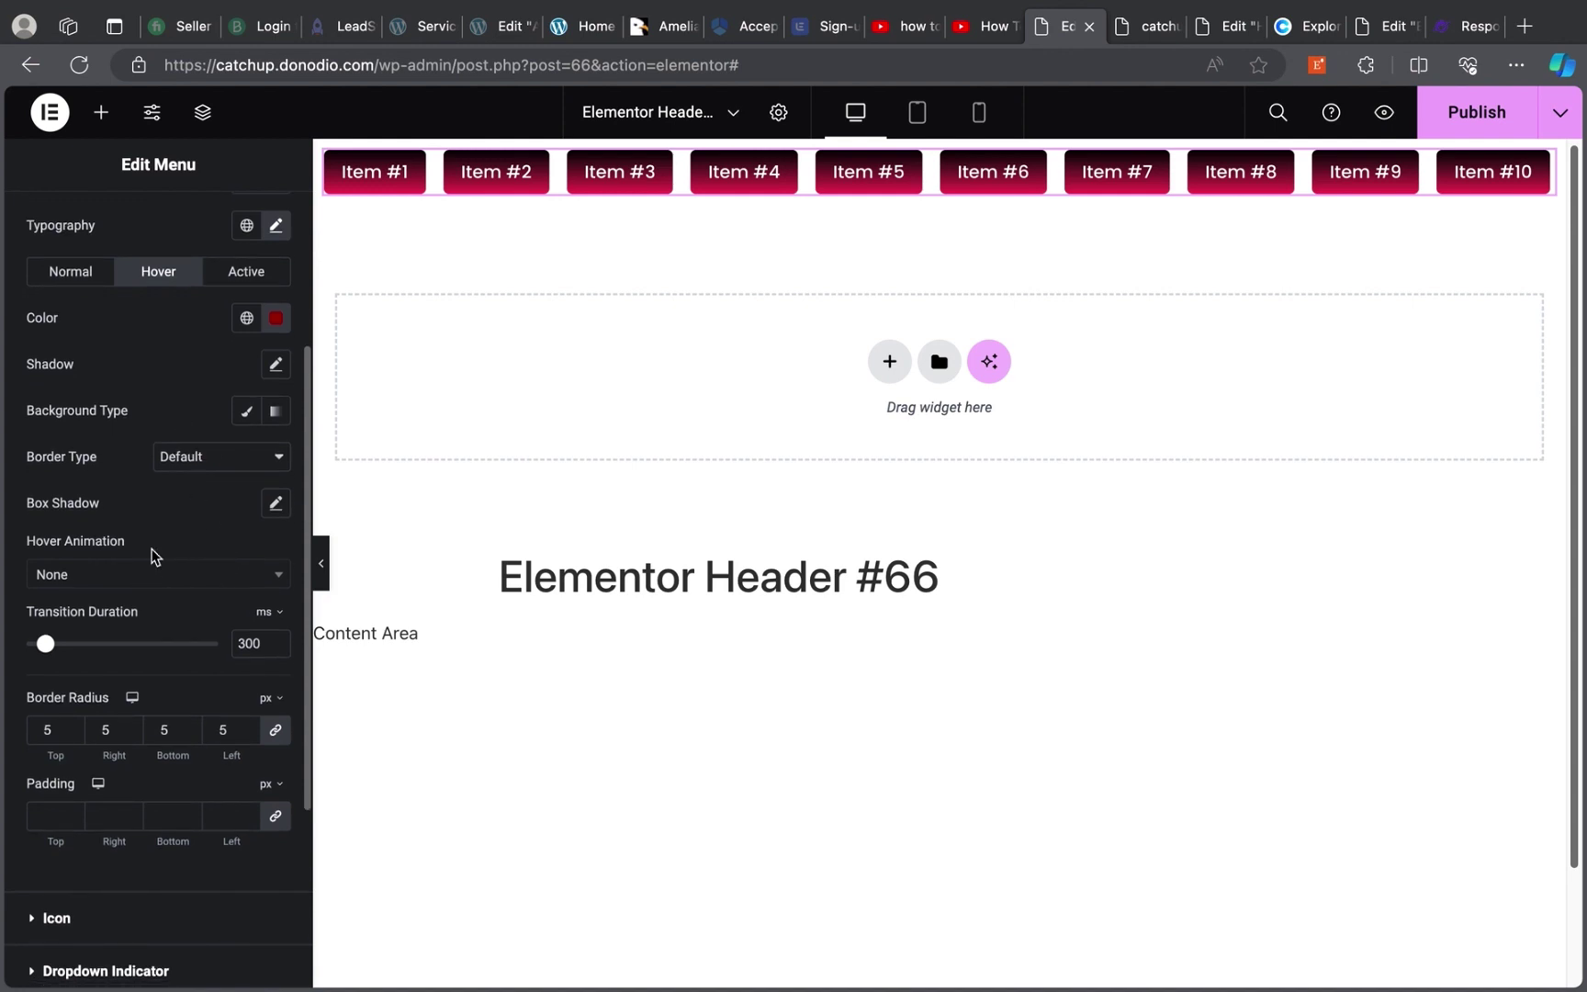
{"action": "scroll", "coordinate": [207, 547], "scroll_direction": "down", "scroll_amount": 1}
{"action": "left_click", "coordinate": [231, 456]}
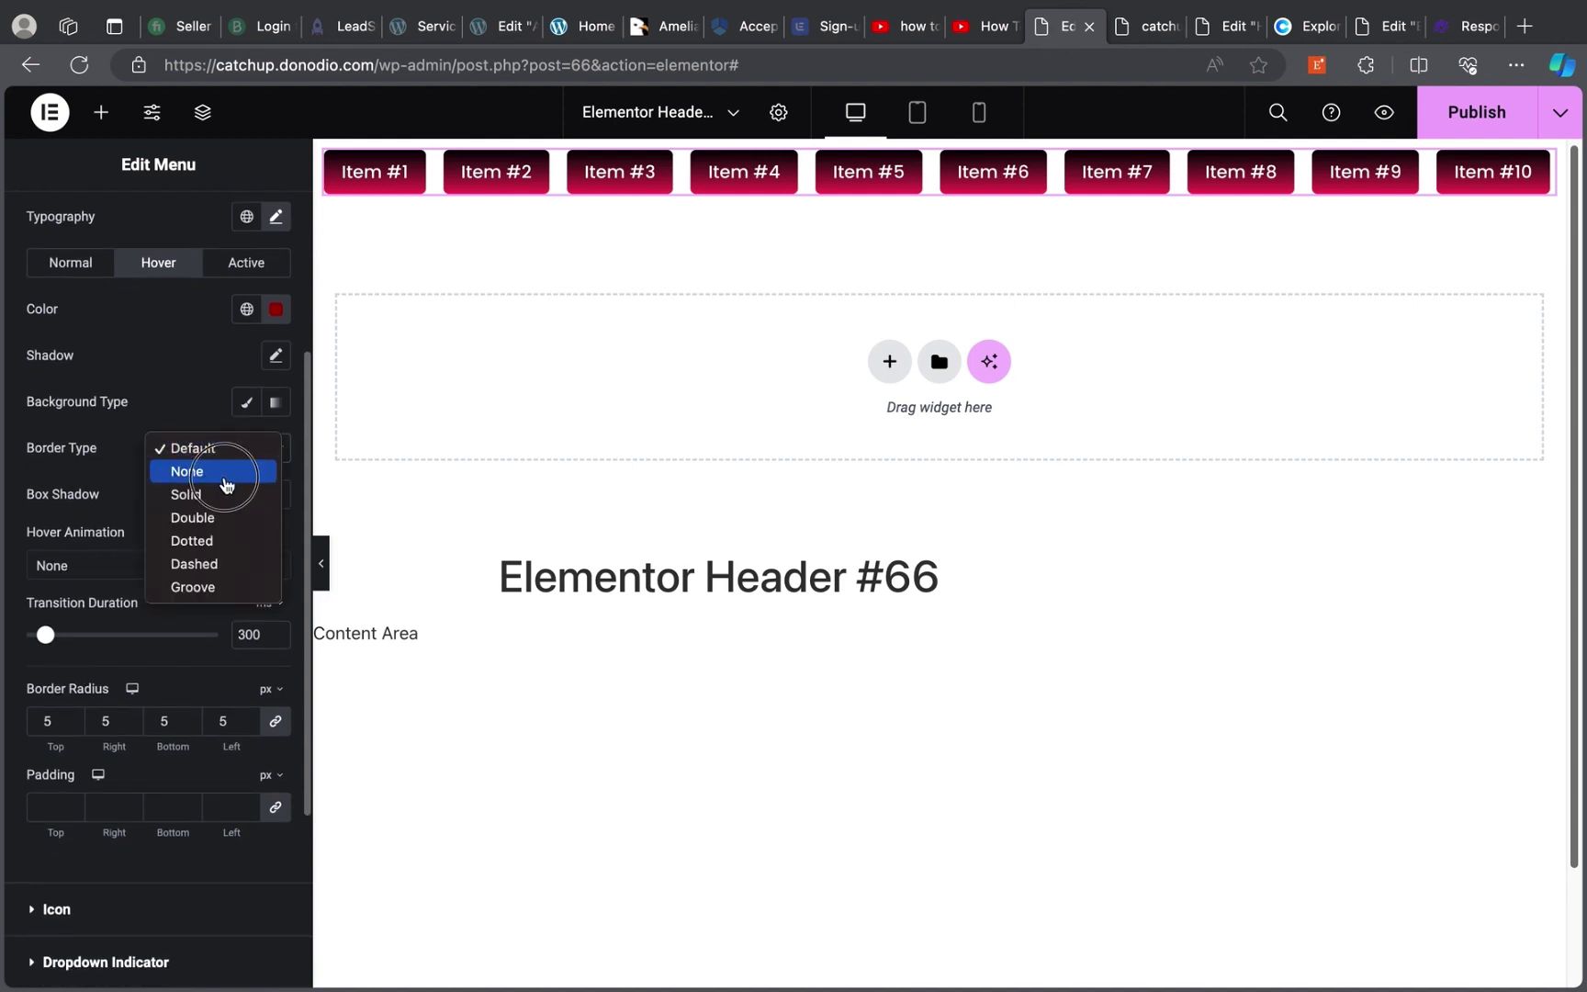
{"action": "left_click", "coordinate": [228, 496]}
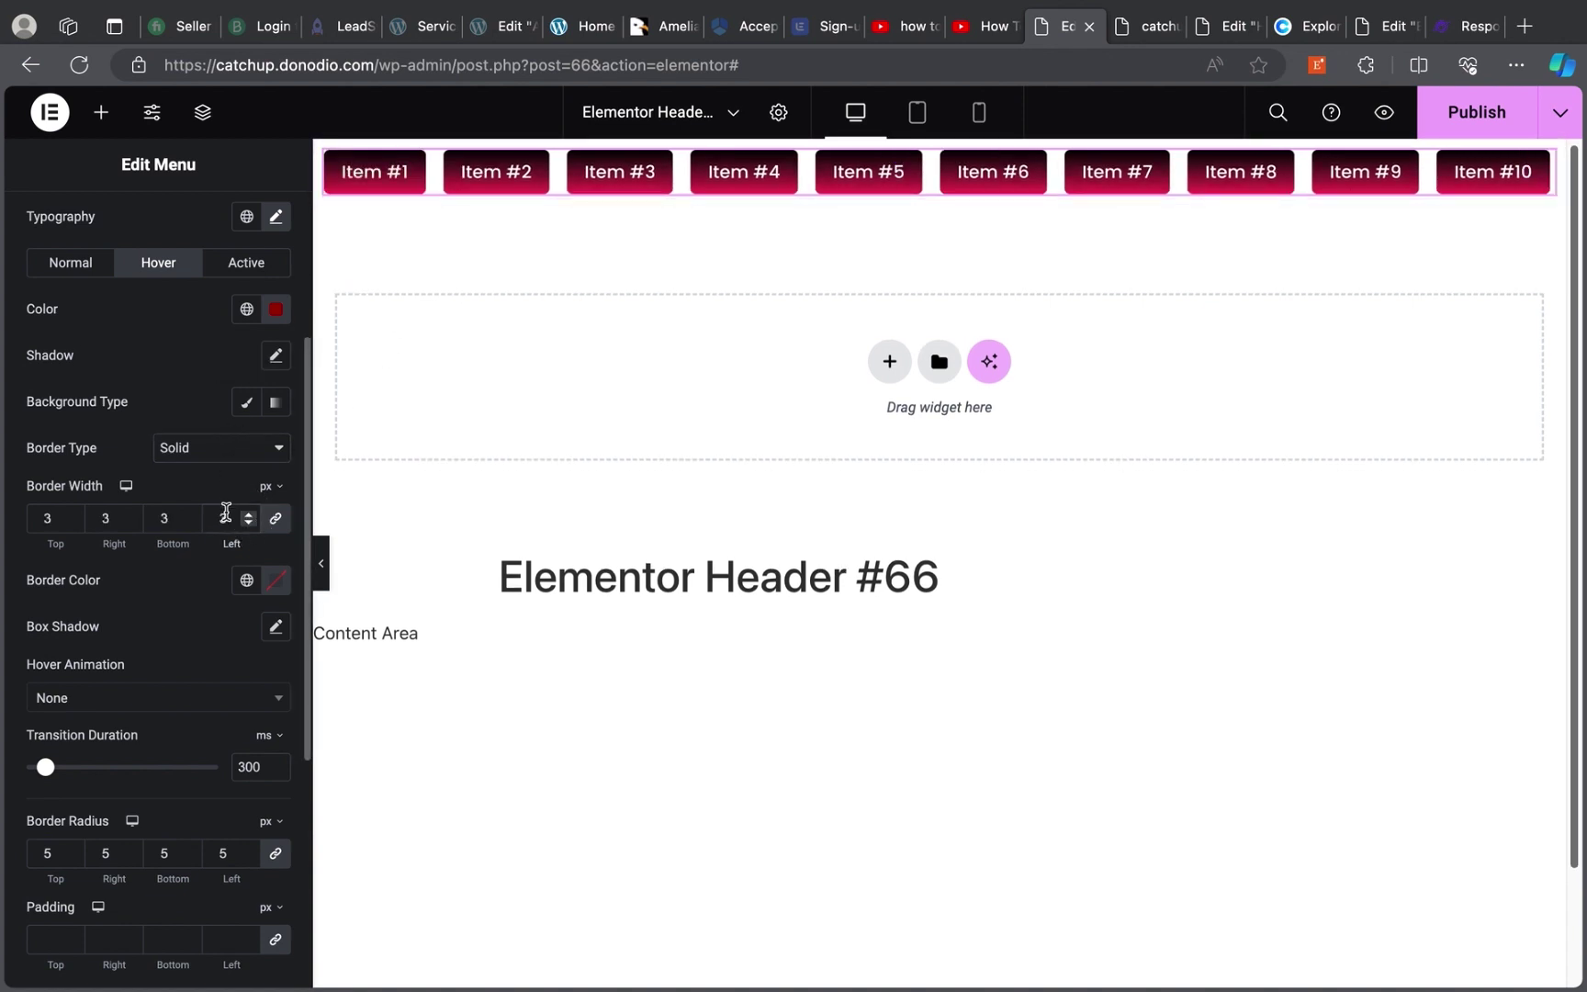
{"action": "left_click", "coordinate": [278, 581]}
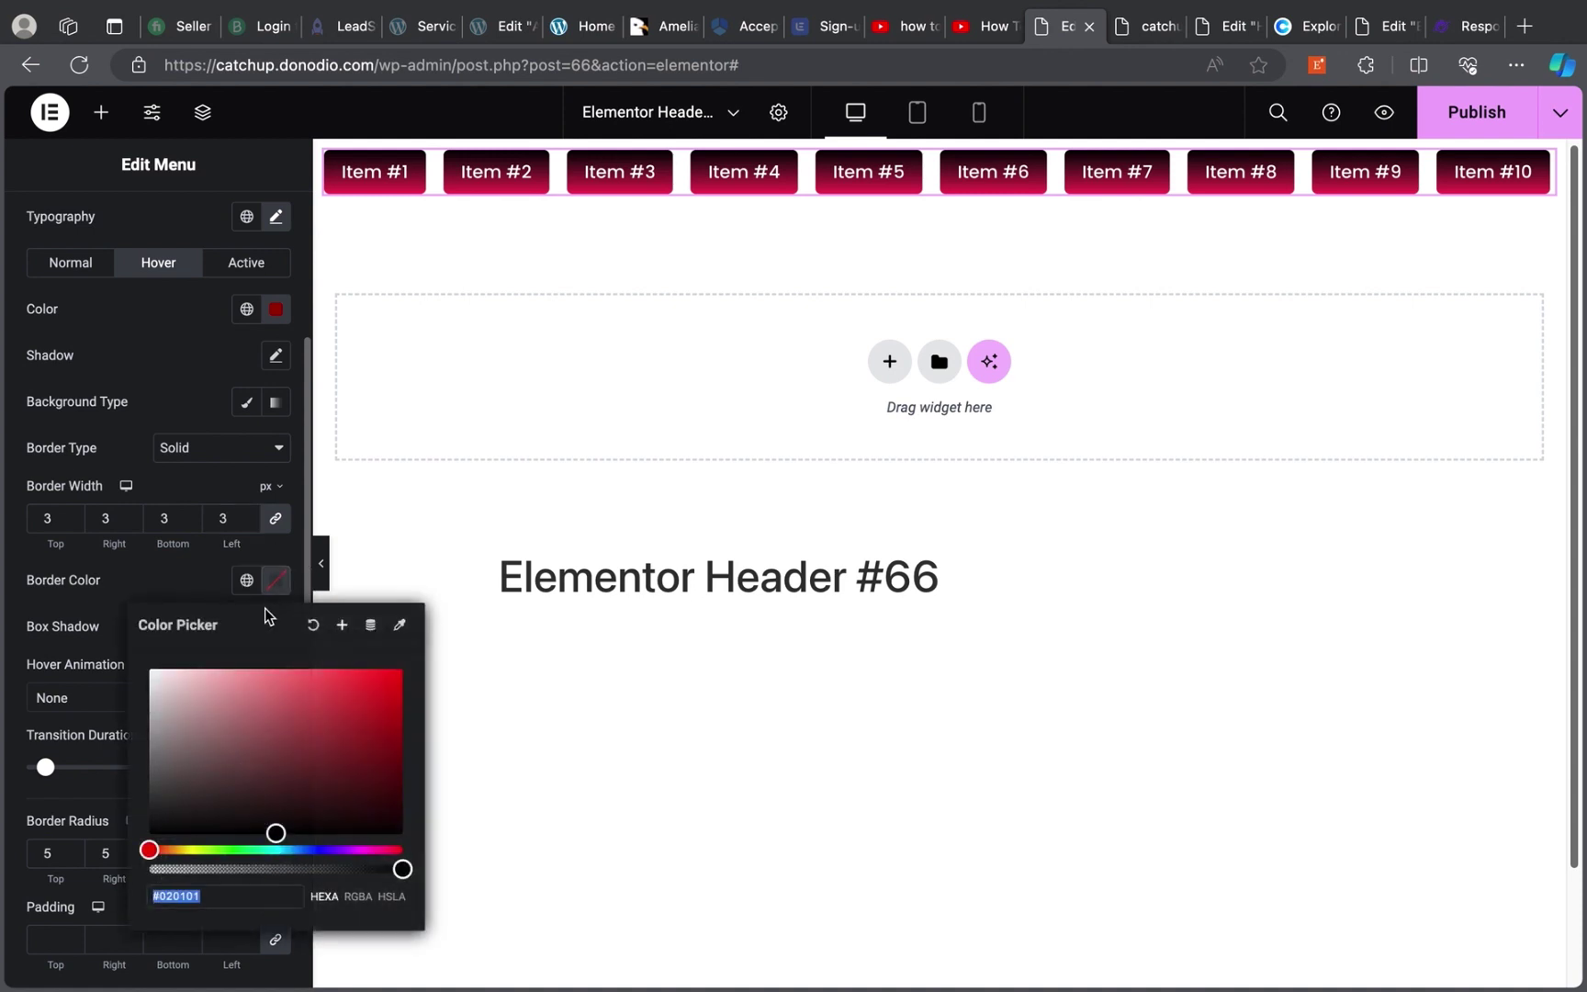
{"action": "left_click", "coordinate": [343, 698]}
{"action": "mouse_move", "coordinate": [344, 698]}
{"action": "left_mouse_down"}
{"action": "mouse_move", "coordinate": [408, 733]}
{"action": "mouse_move", "coordinate": [410, 753]}
{"action": "left_mouse_up"}
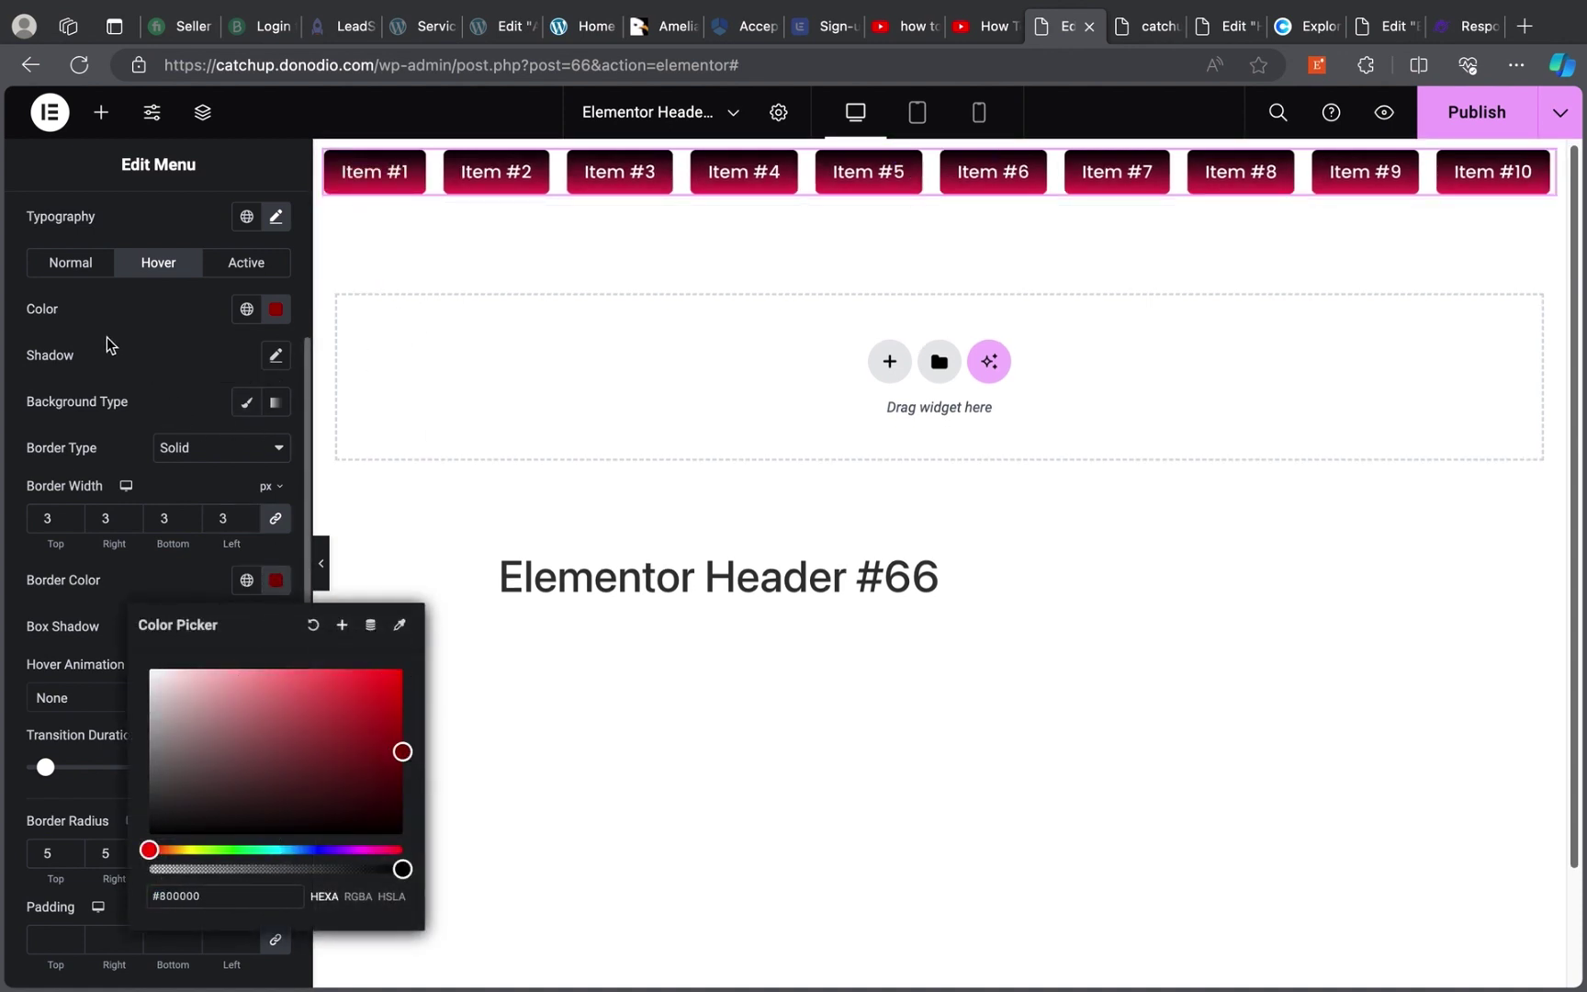
{"action": "left_click", "coordinate": [479, 496]}
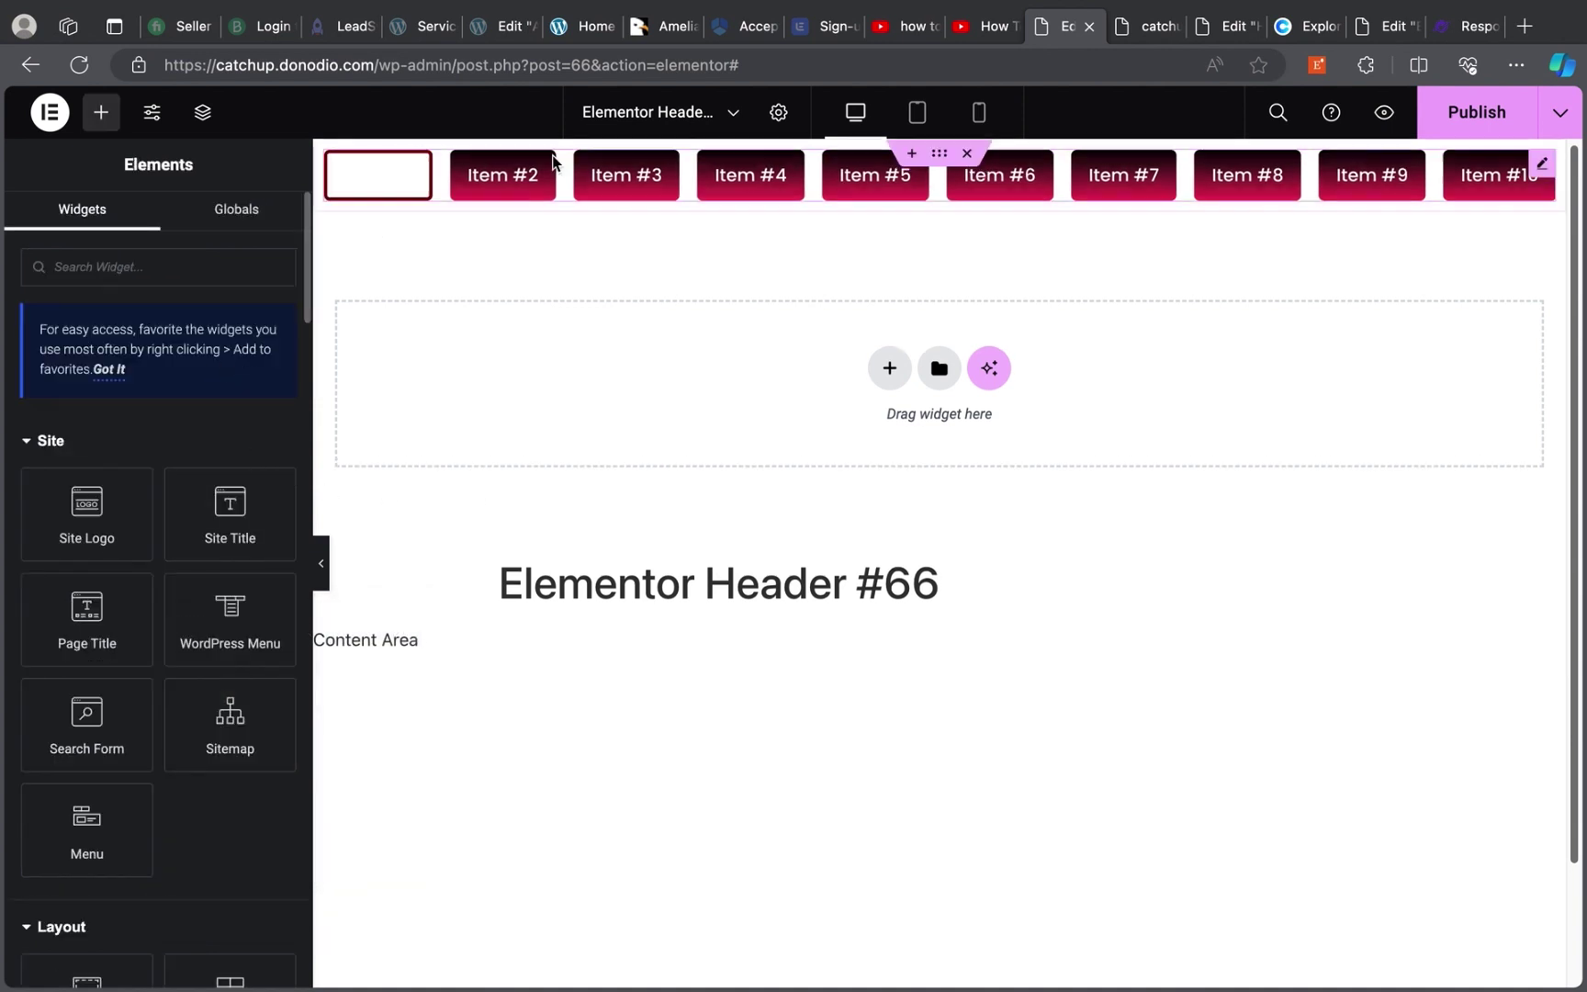
Reselect the Menu widget and check the header in desktop and mobile portrait previews
{"action": "left_click", "coordinate": [1544, 168]}
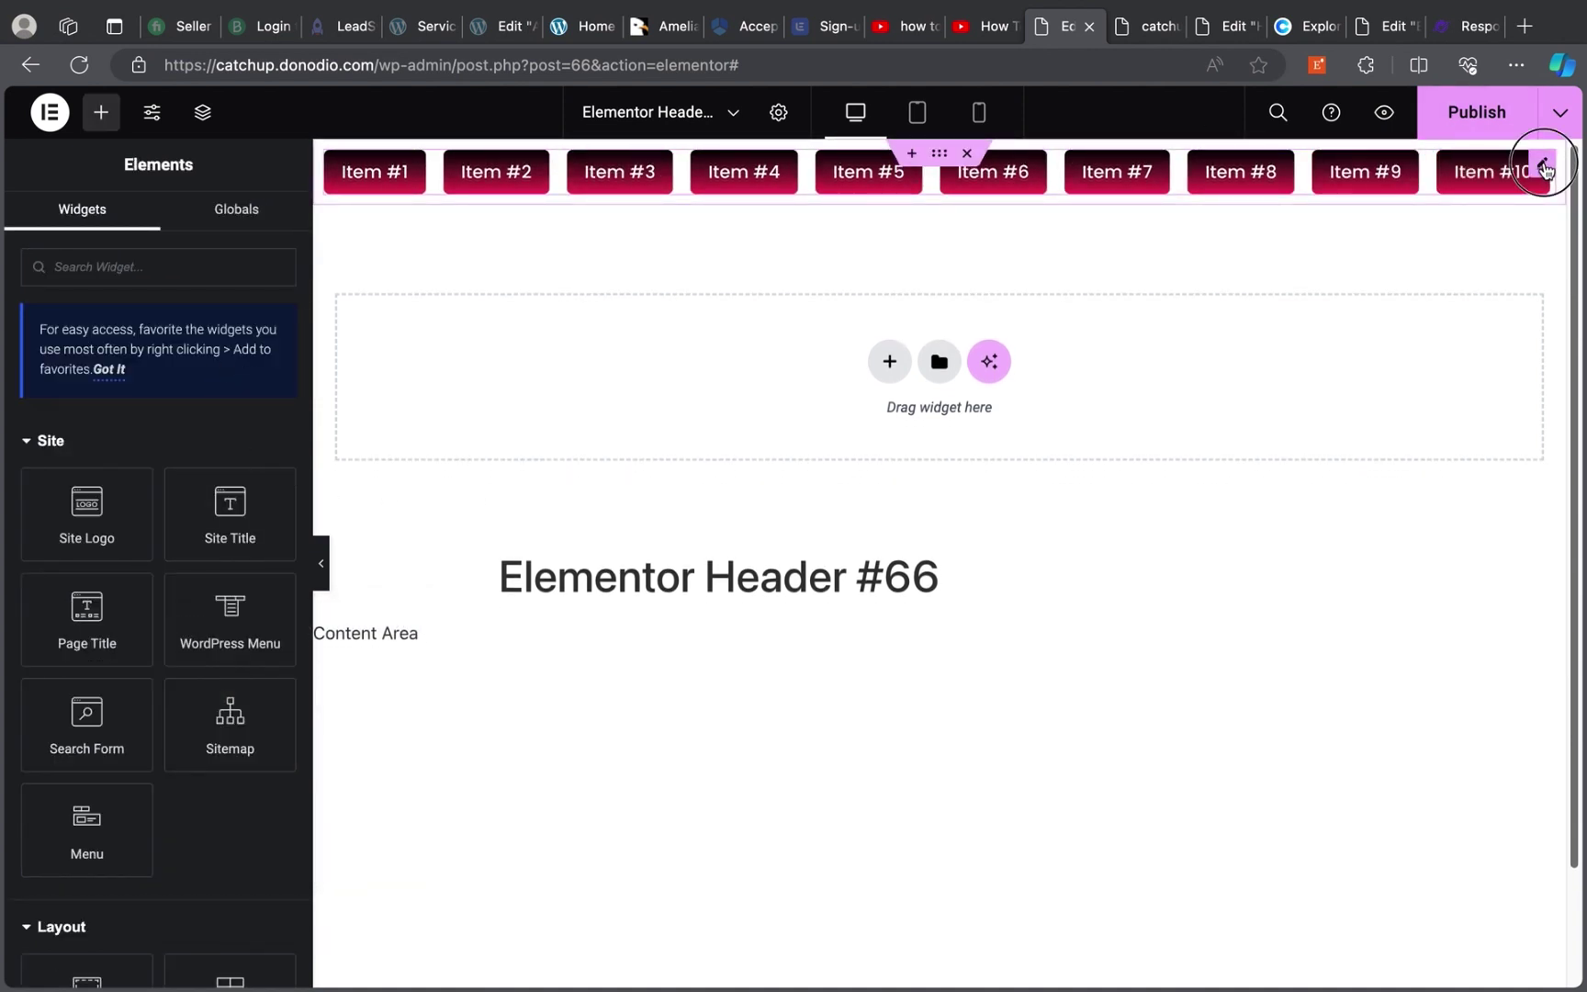
{"action": "left_click", "coordinate": [1165, 191]}
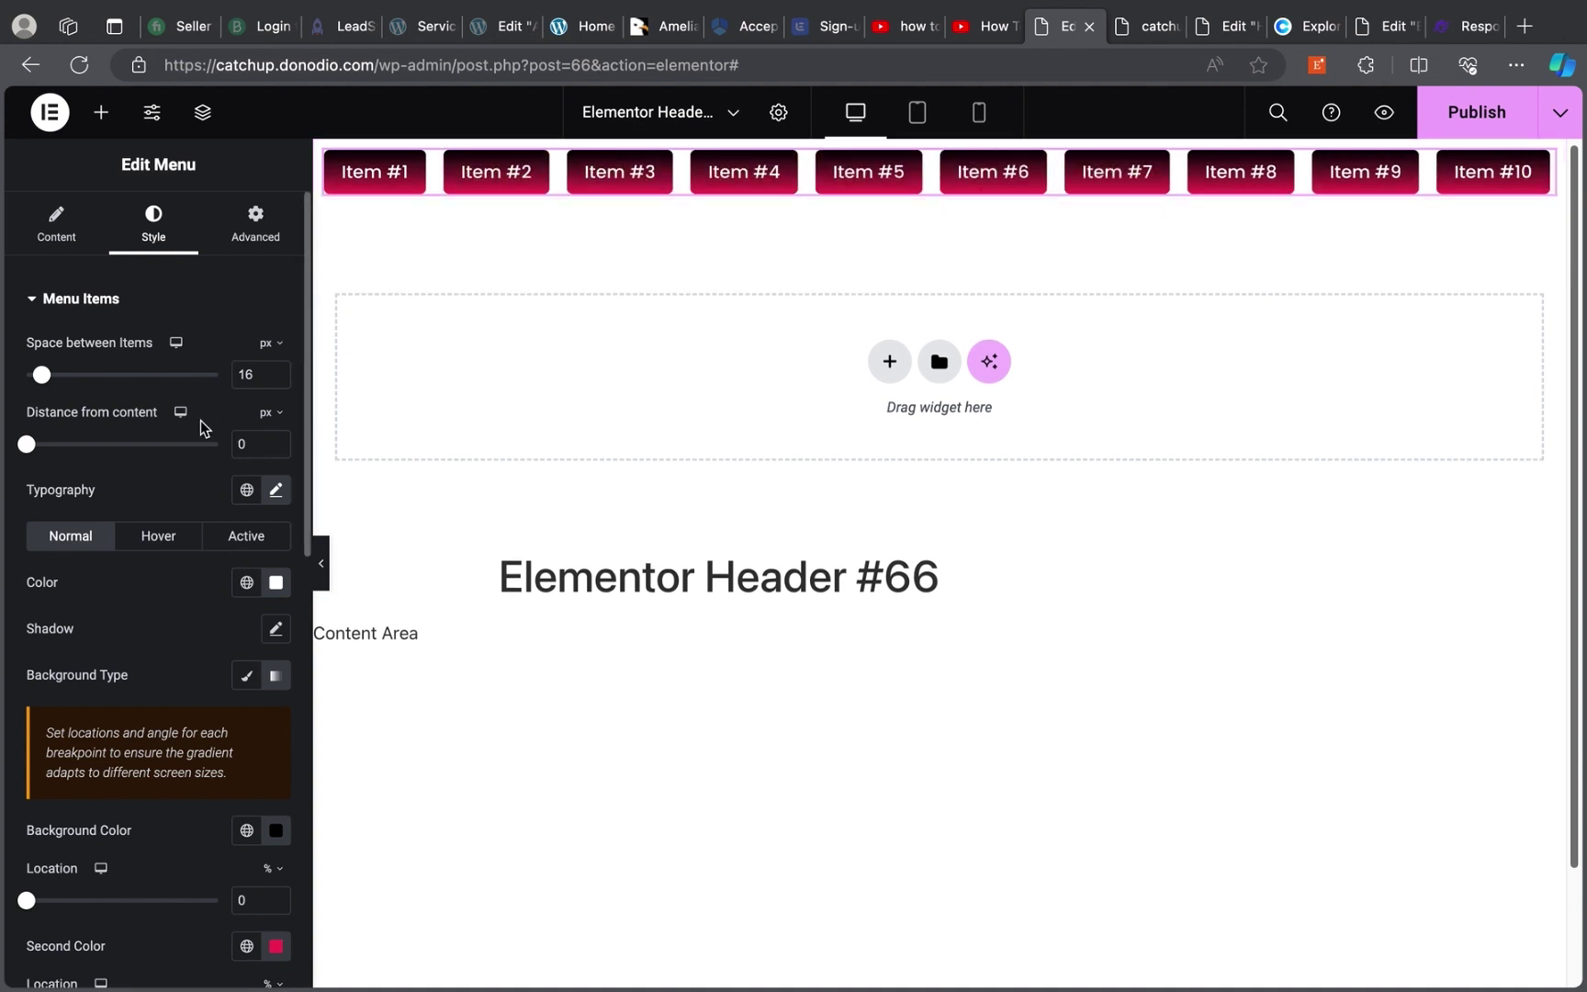
{"action": "scroll", "coordinate": [227, 234], "scroll_direction": "down", "scroll_amount": 1}
{"action": "scroll", "coordinate": [227, 234], "scroll_direction": "up", "scroll_amount": 1}
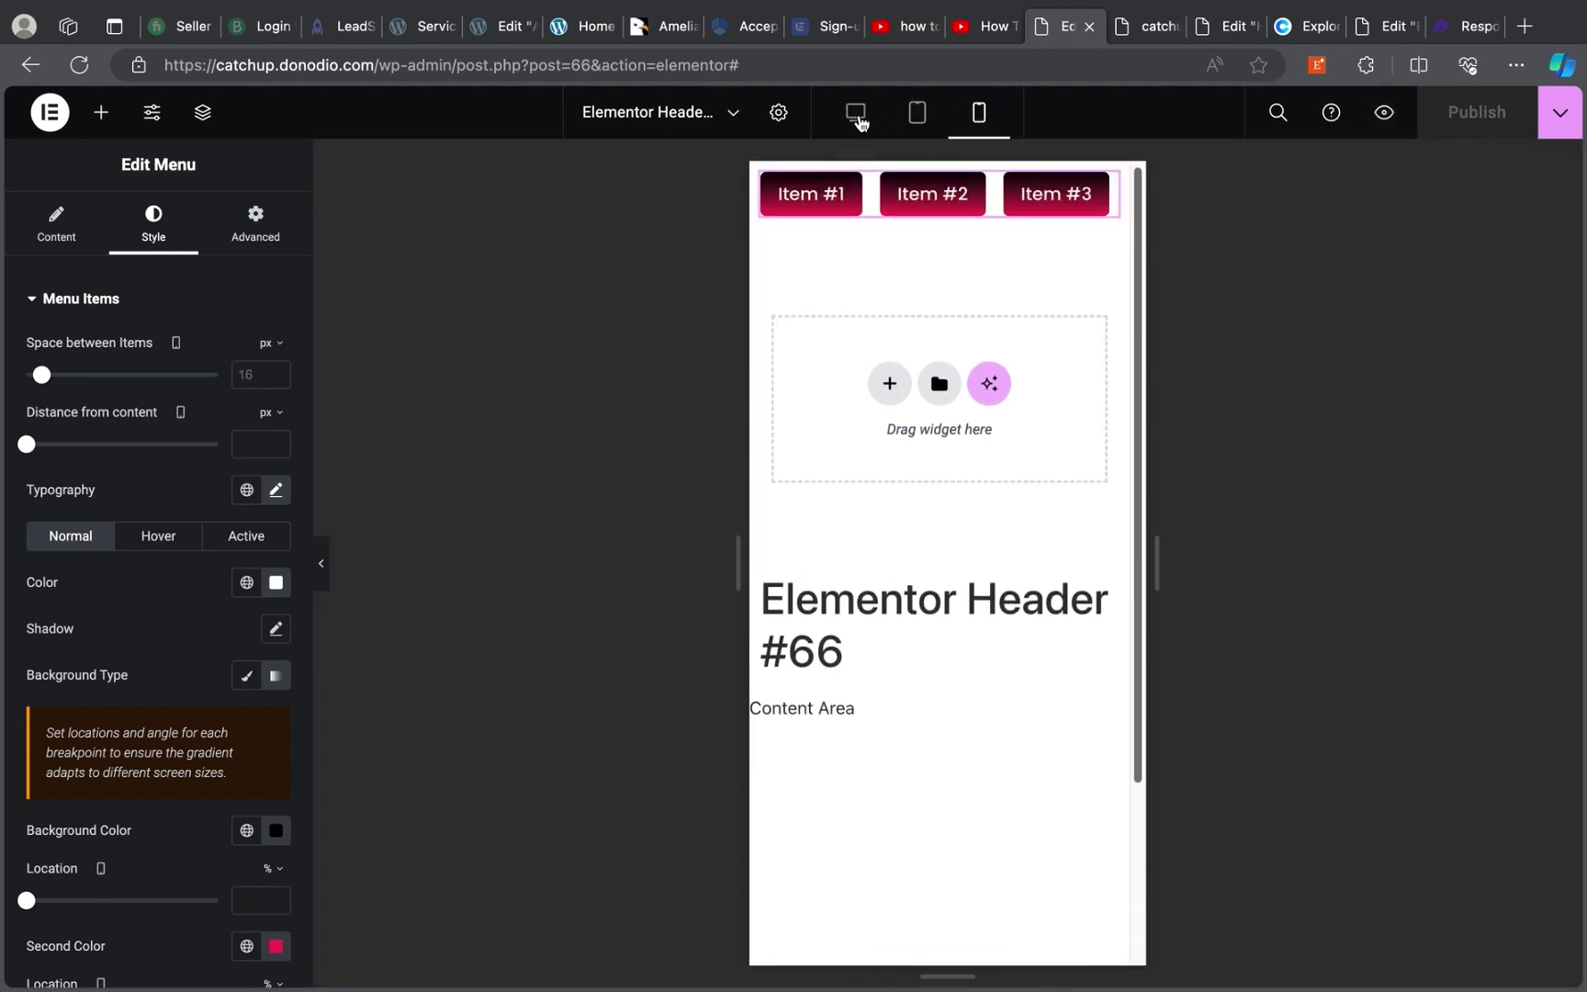
{"action": "left_click", "coordinate": [862, 125]}
{"action": "left_click", "coordinate": [980, 128]}
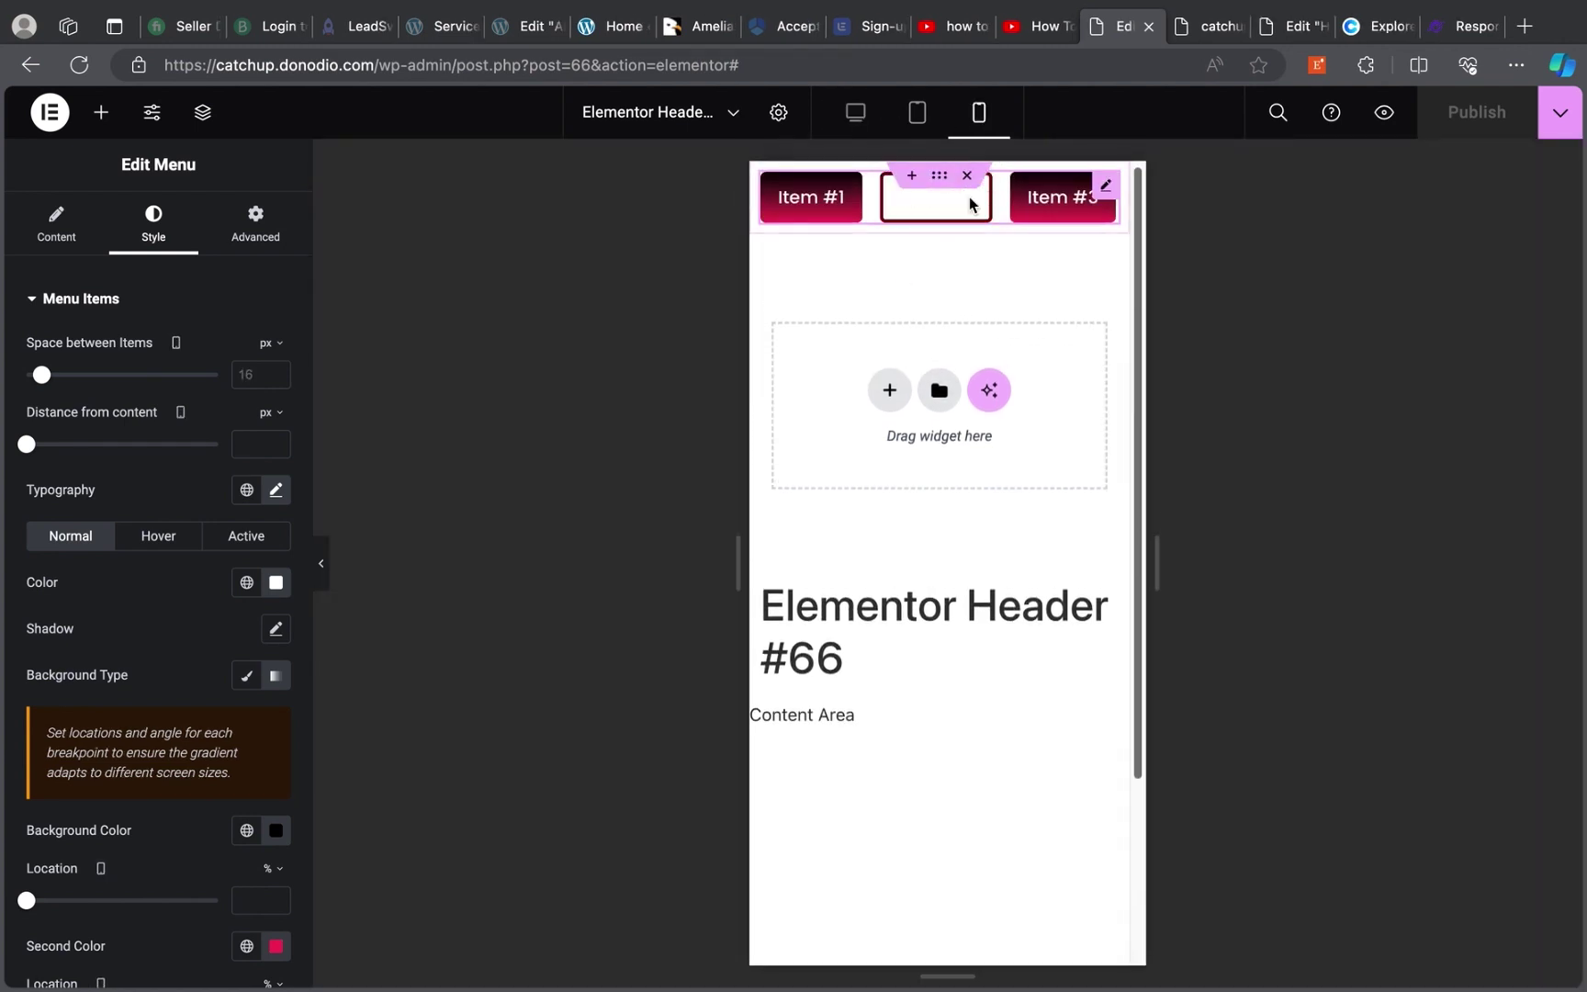
Close the old site preview tab and return to the Header #66 editor tab
{"action": "left_click", "coordinate": [1204, 27]}
{"action": "left_click", "coordinate": [1232, 28]}
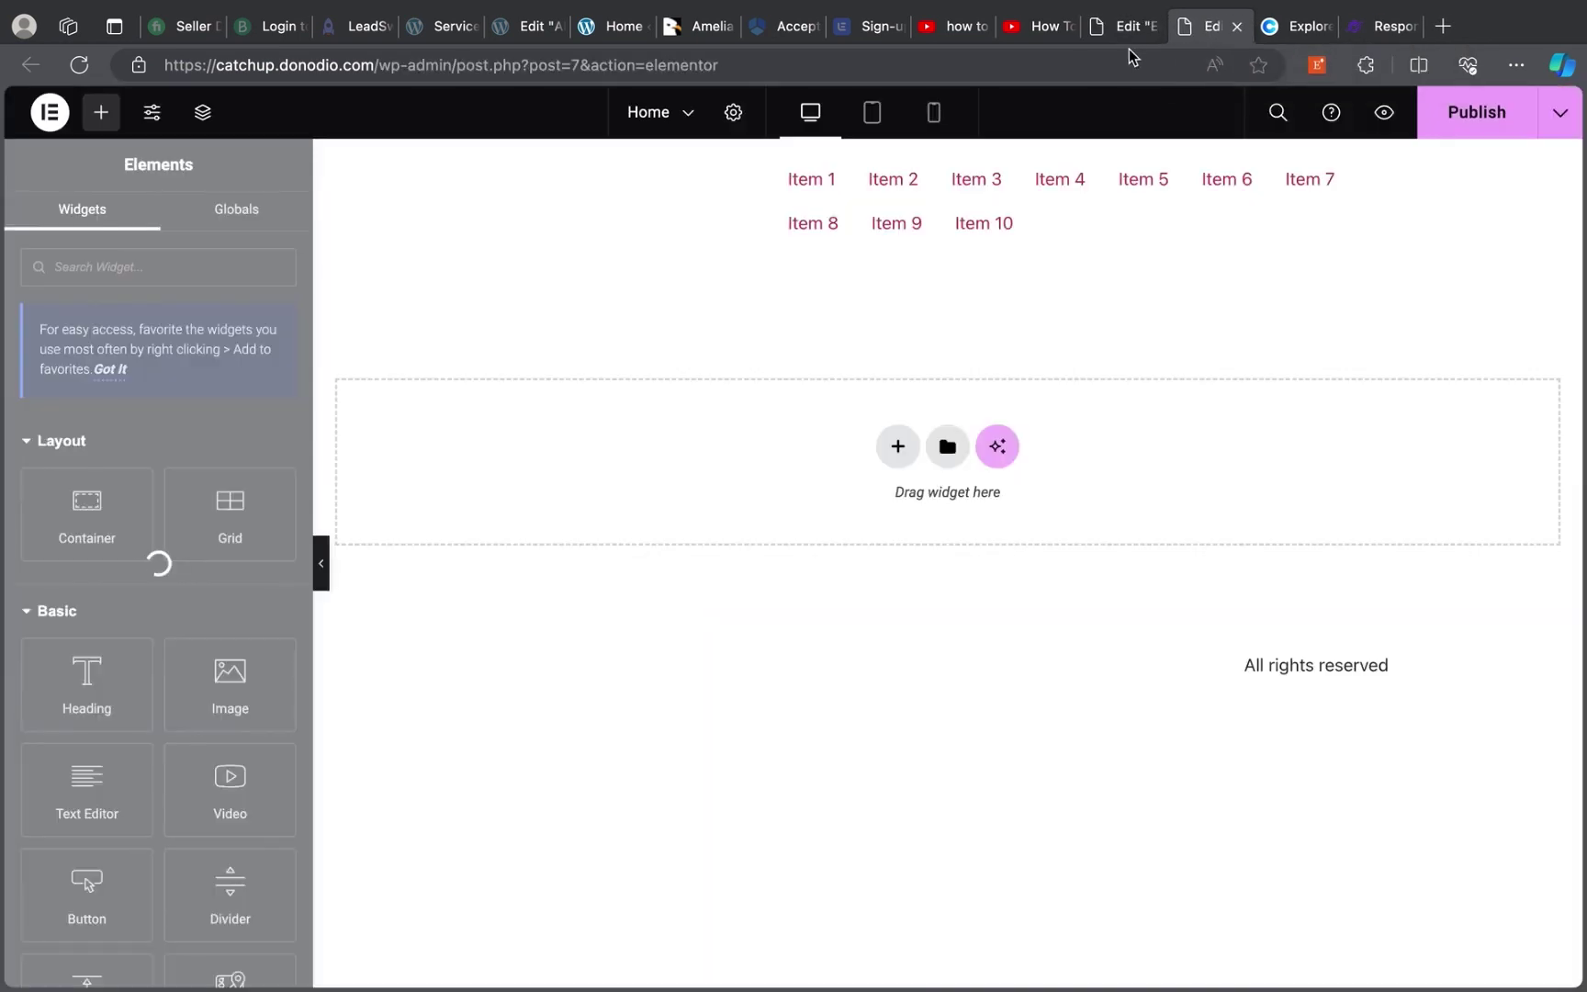
{"action": "left_click", "coordinate": [1197, 28]}
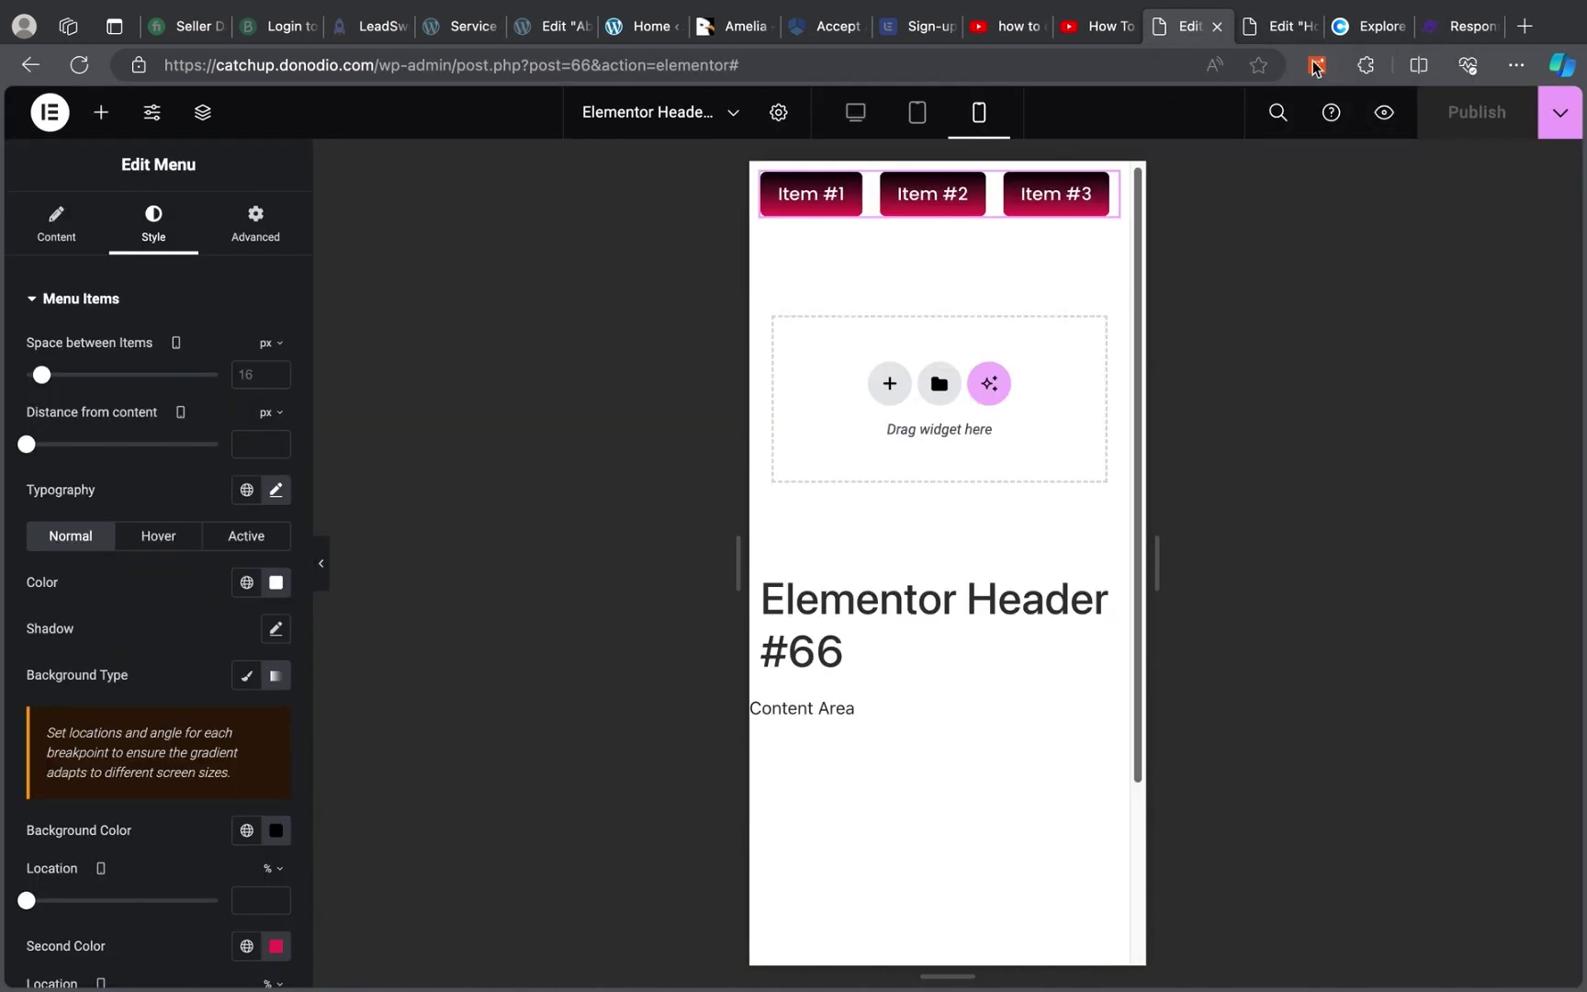
Open a live preview of the header and launch the browser's Inspect developer tools
{"action": "left_click", "coordinate": [1384, 112]}
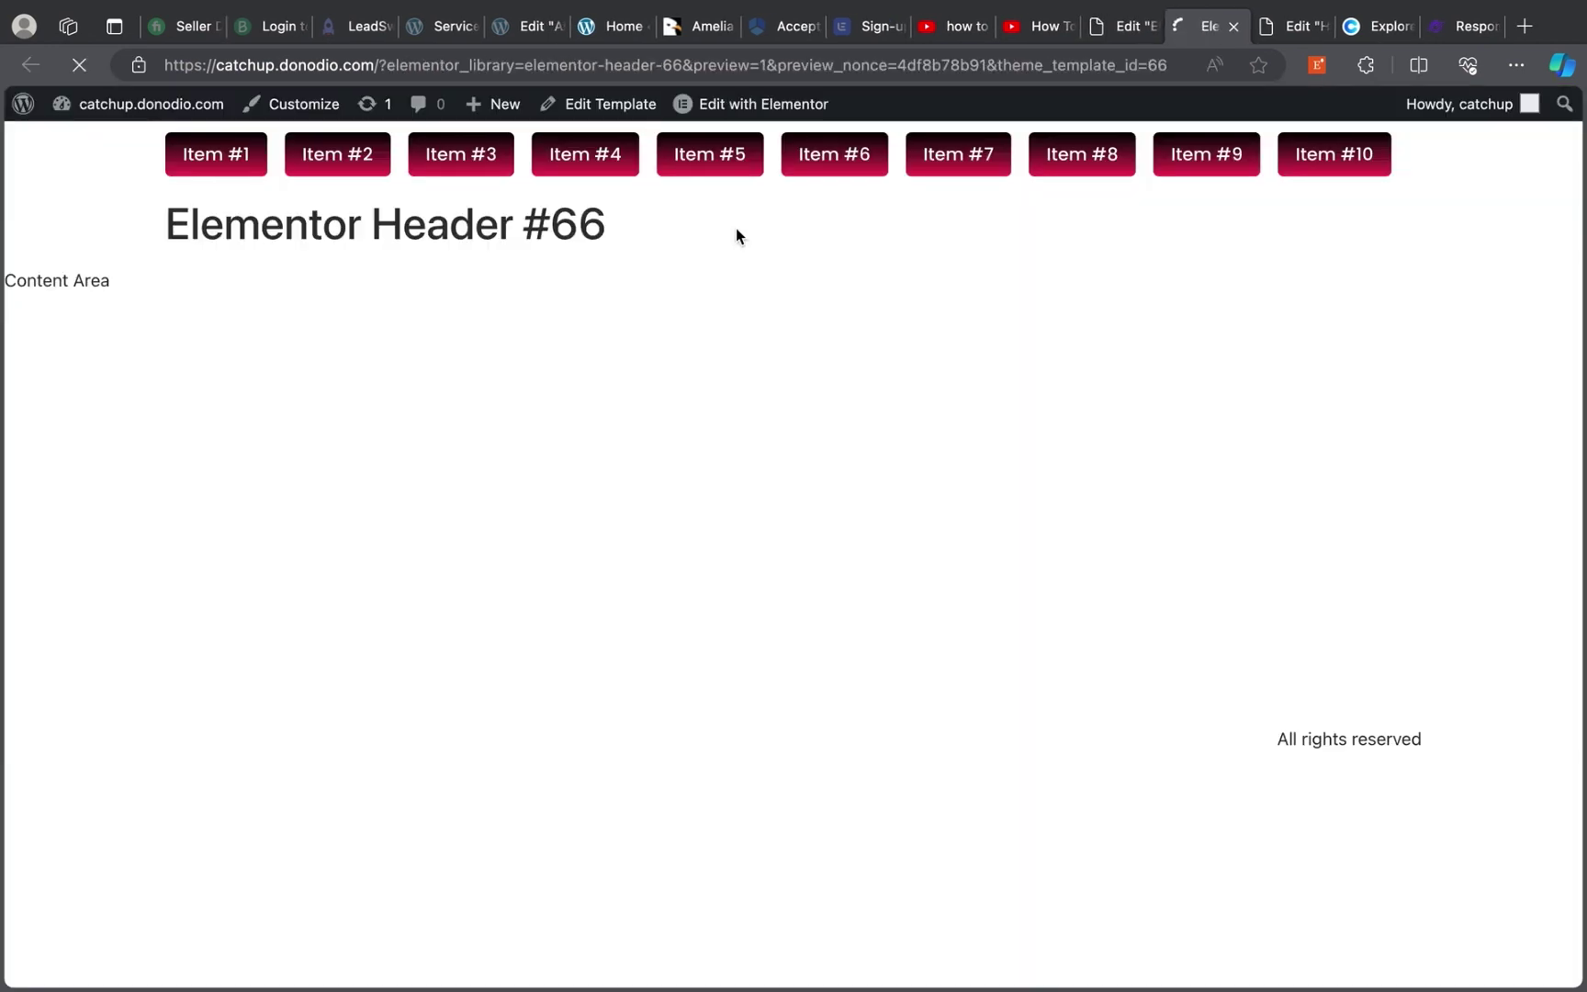
{"action": "right_click", "coordinate": [654, 490]}
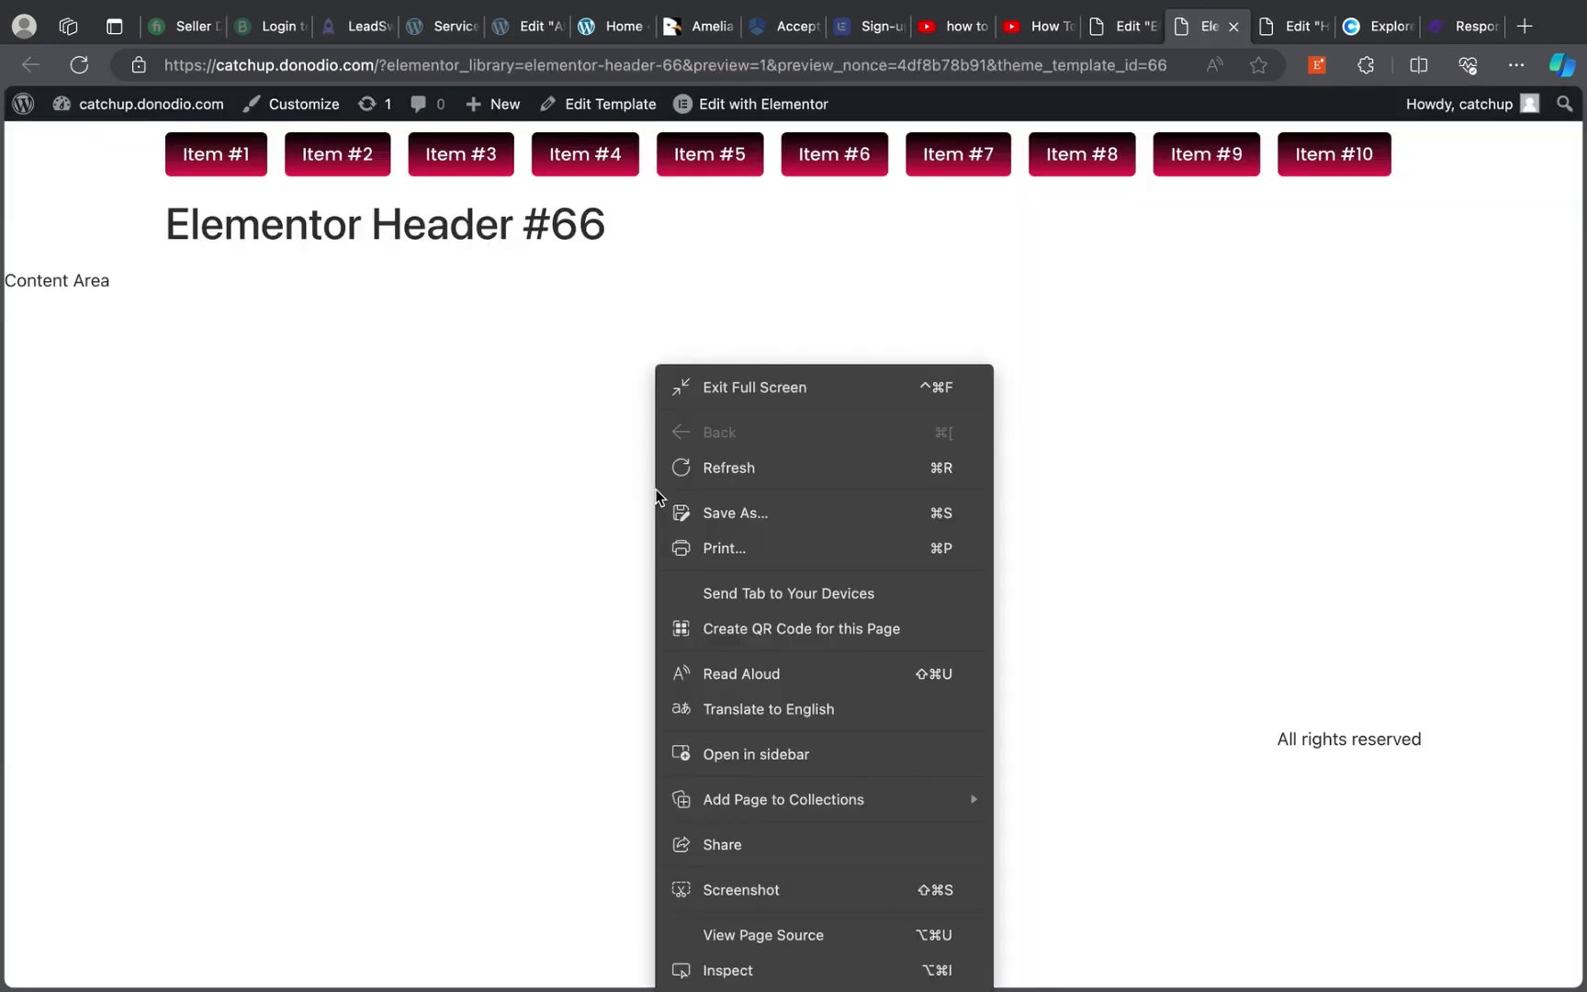
{"action": "left_click", "coordinate": [727, 969]}
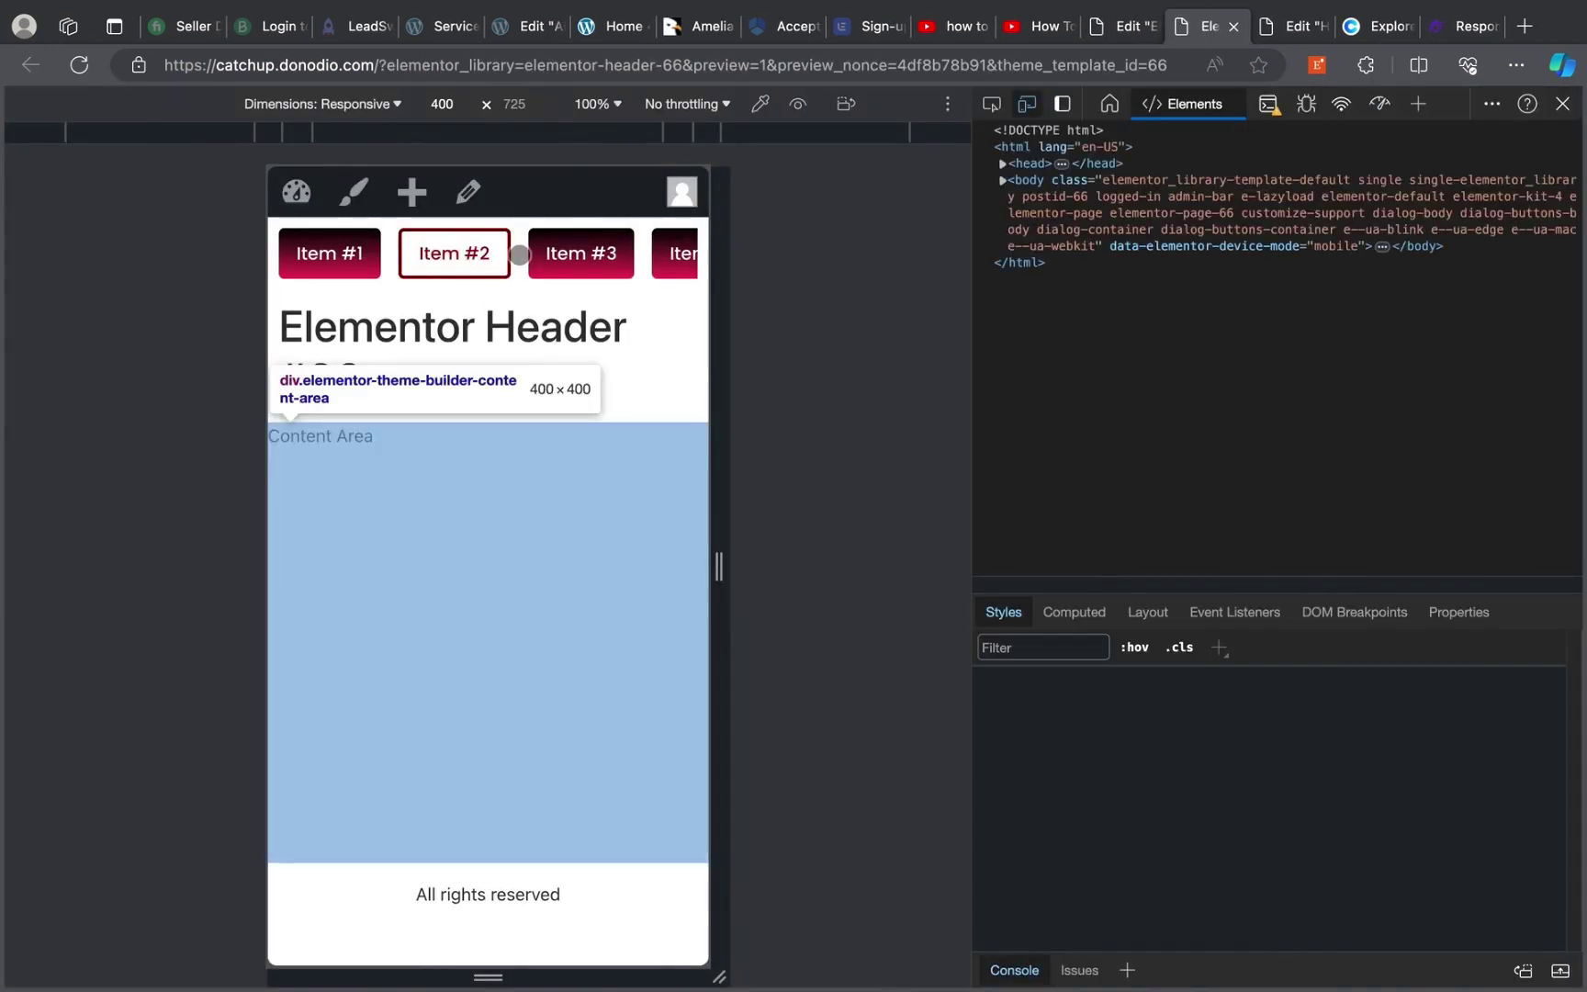
Scroll the nav row left and right at 400 px width to confirm horizontal scrolling
{"action": "scroll", "coordinate": [597, 259], "scroll_direction": "right", "scroll_amount": 5}
{"action": "scroll", "coordinate": [599, 266], "scroll_direction": "right", "scroll_amount": 5}
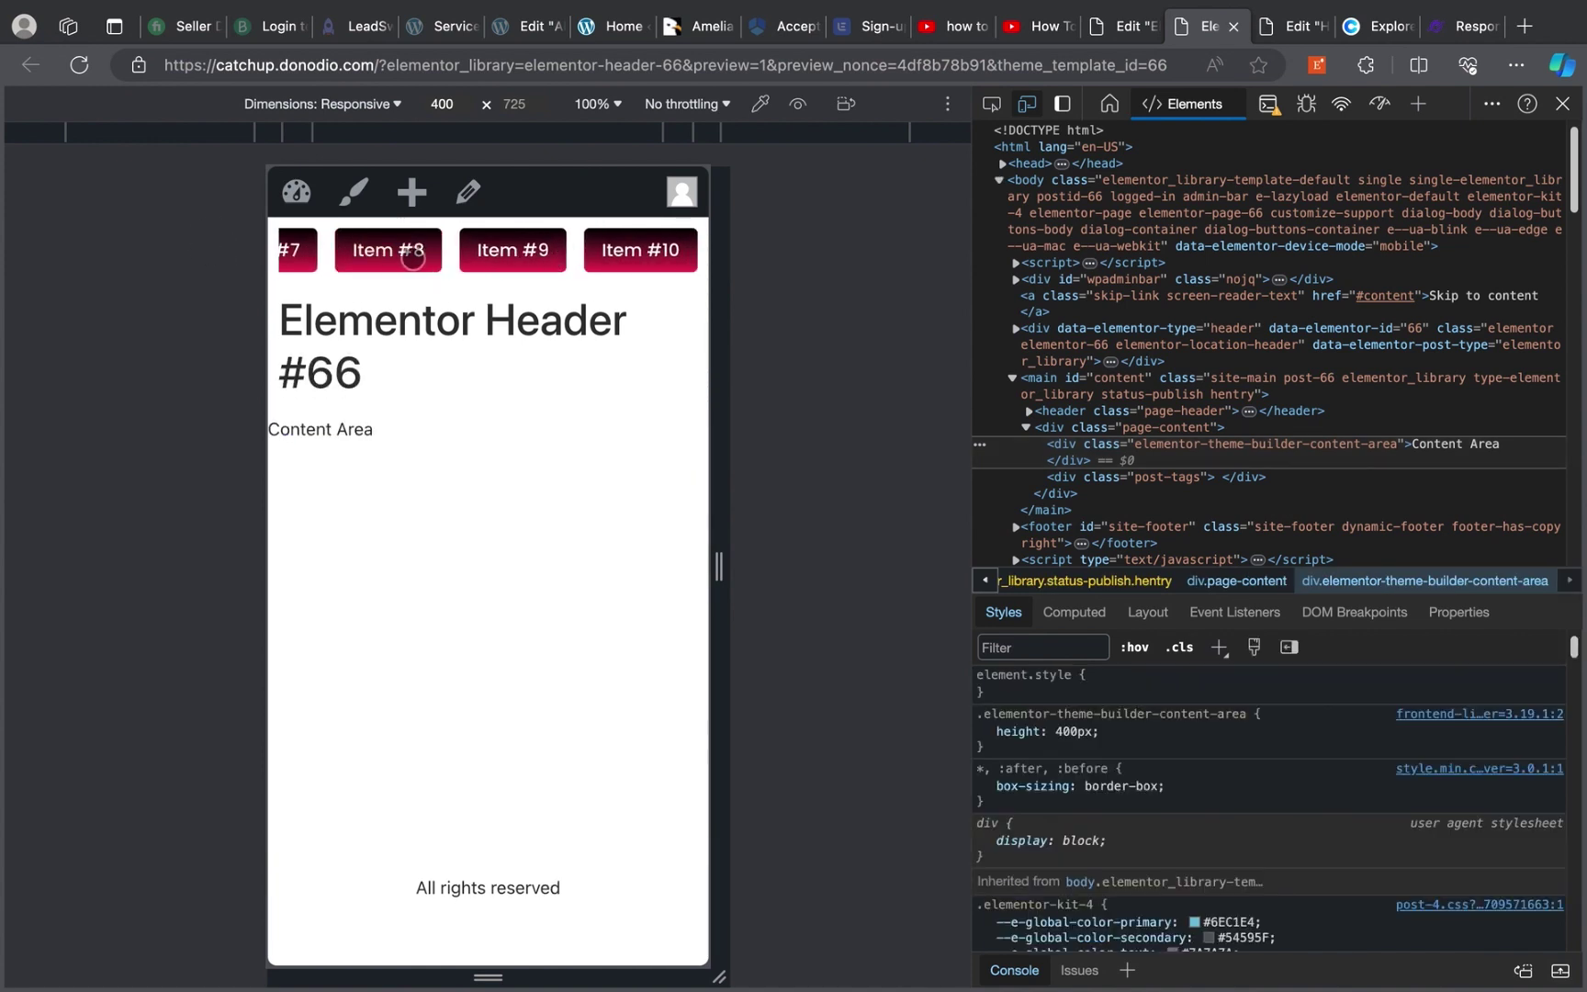
{"action": "scroll", "coordinate": [507, 263], "scroll_direction": "left", "scroll_amount": 5}
{"action": "scroll", "coordinate": [352, 261], "scroll_direction": "left", "scroll_amount": 3}
{"action": "scroll", "coordinate": [533, 257], "scroll_direction": "right", "scroll_amount": 5}
{"action": "scroll", "coordinate": [532, 257], "scroll_direction": "right", "scroll_amount": 4}
{"action": "scroll", "coordinate": [533, 266], "scroll_direction": "left", "scroll_amount": 1}
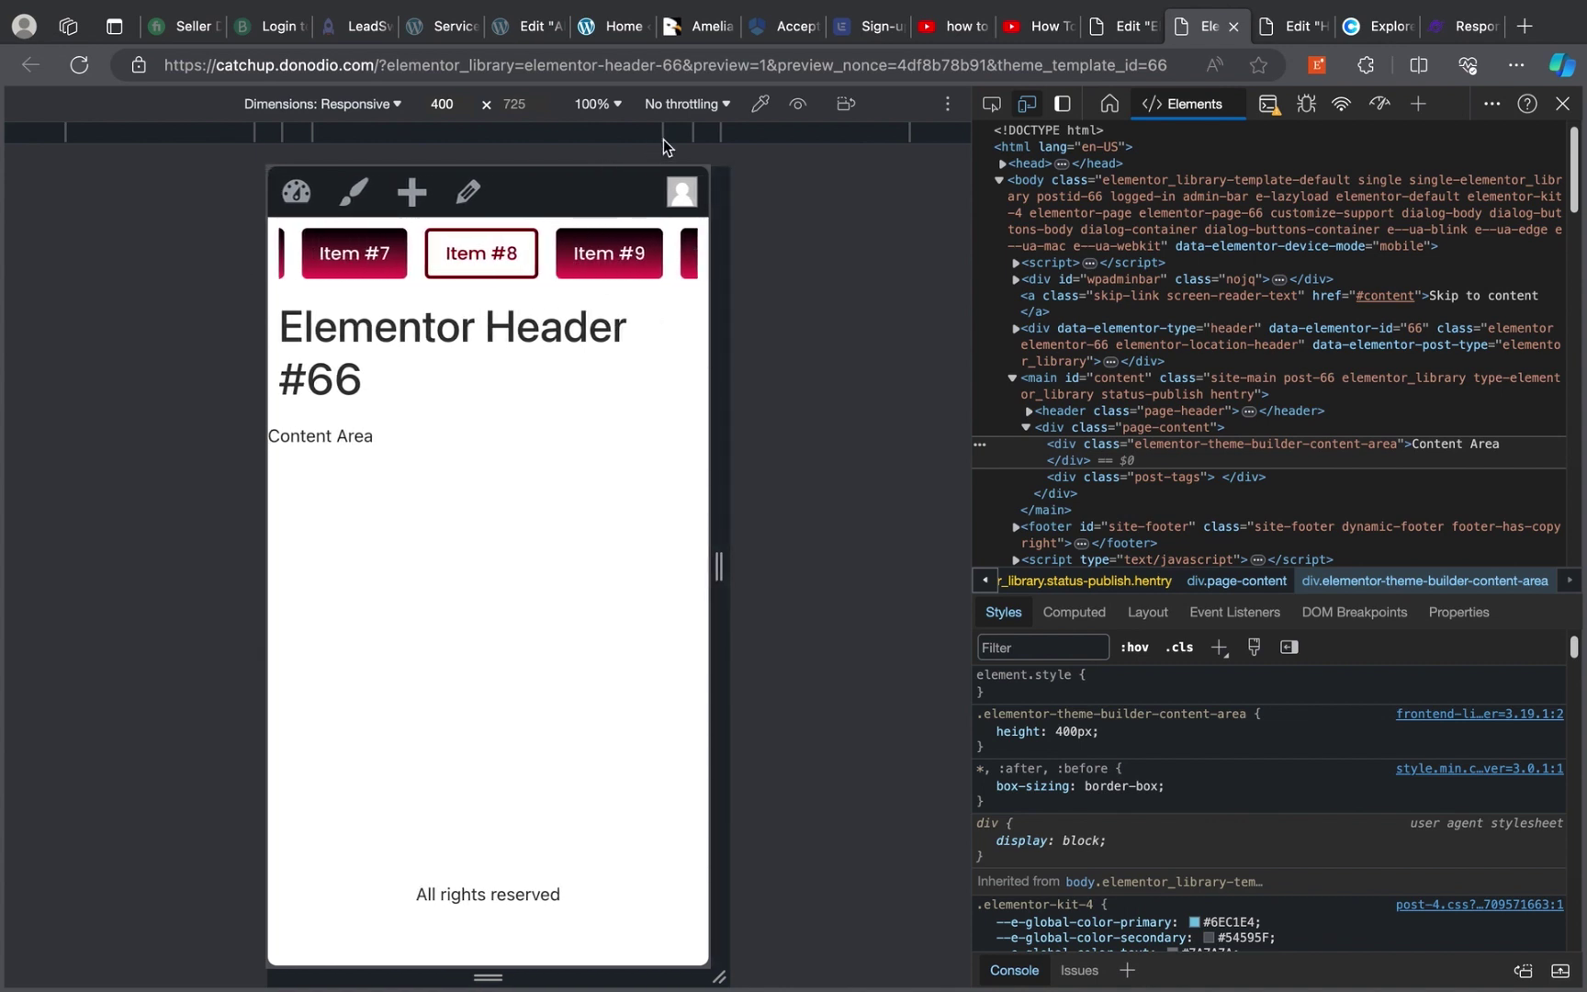
{"action": "scroll", "coordinate": [504, 261], "scroll_direction": "left", "scroll_amount": 8}
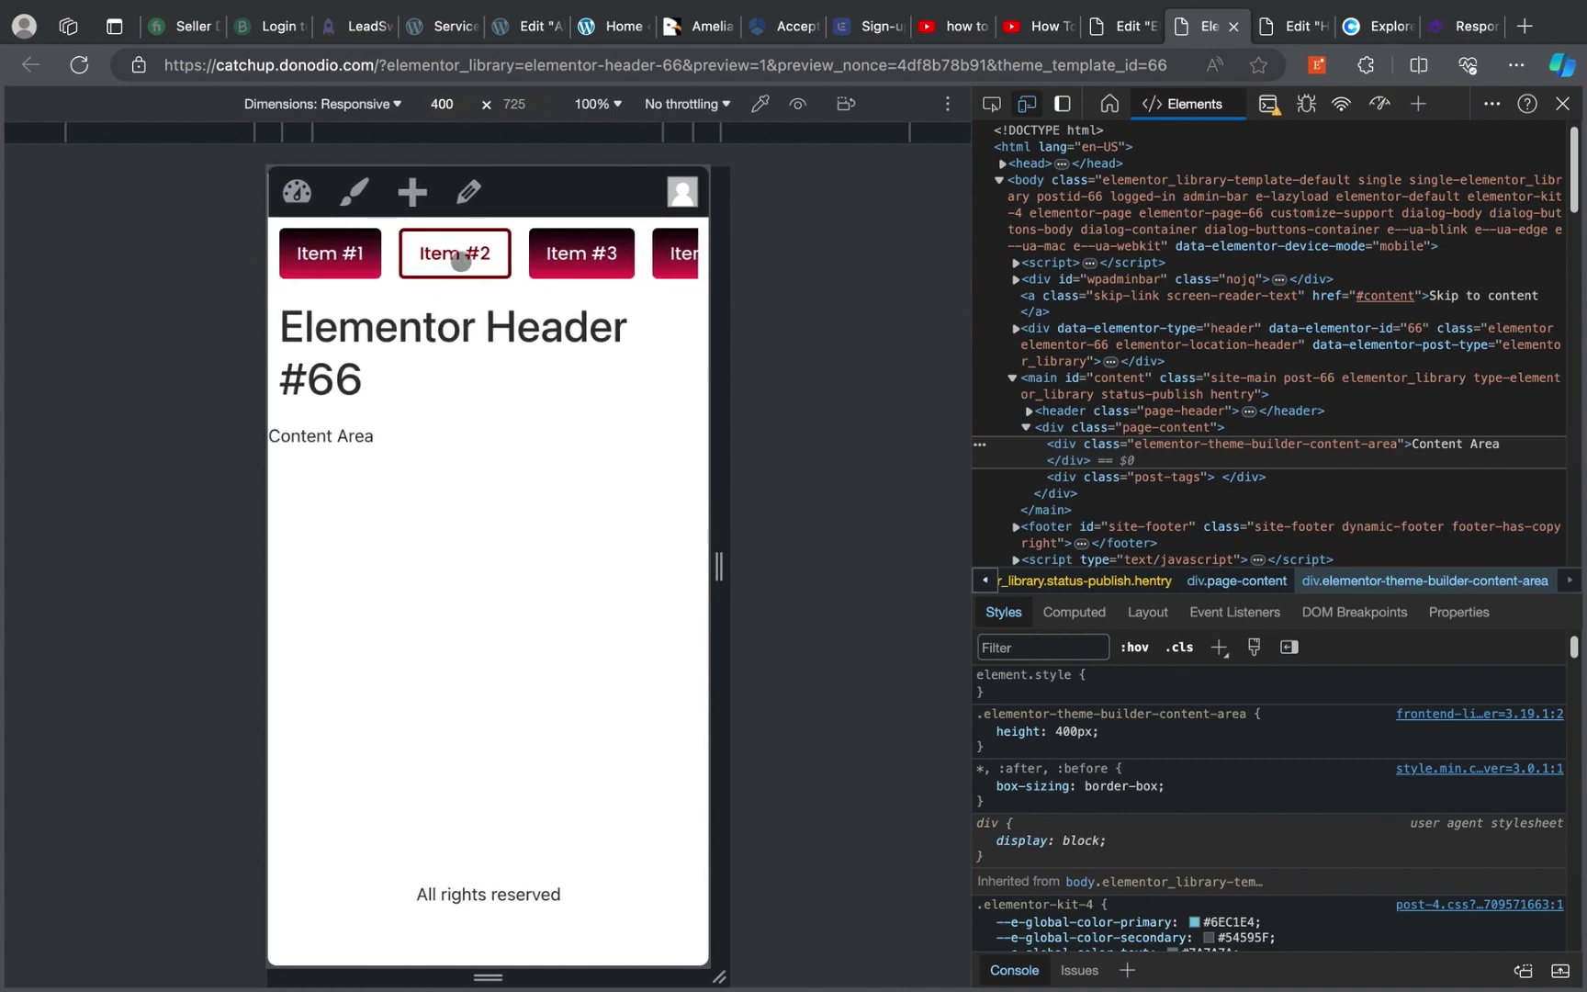
{"action": "scroll", "coordinate": [432, 257], "scroll_direction": "right", "scroll_amount": 3}
Return to the Elementor editor at desktop width and expand Item #1 in the Content tab
{"action": "left_click", "coordinate": [1105, 28]}
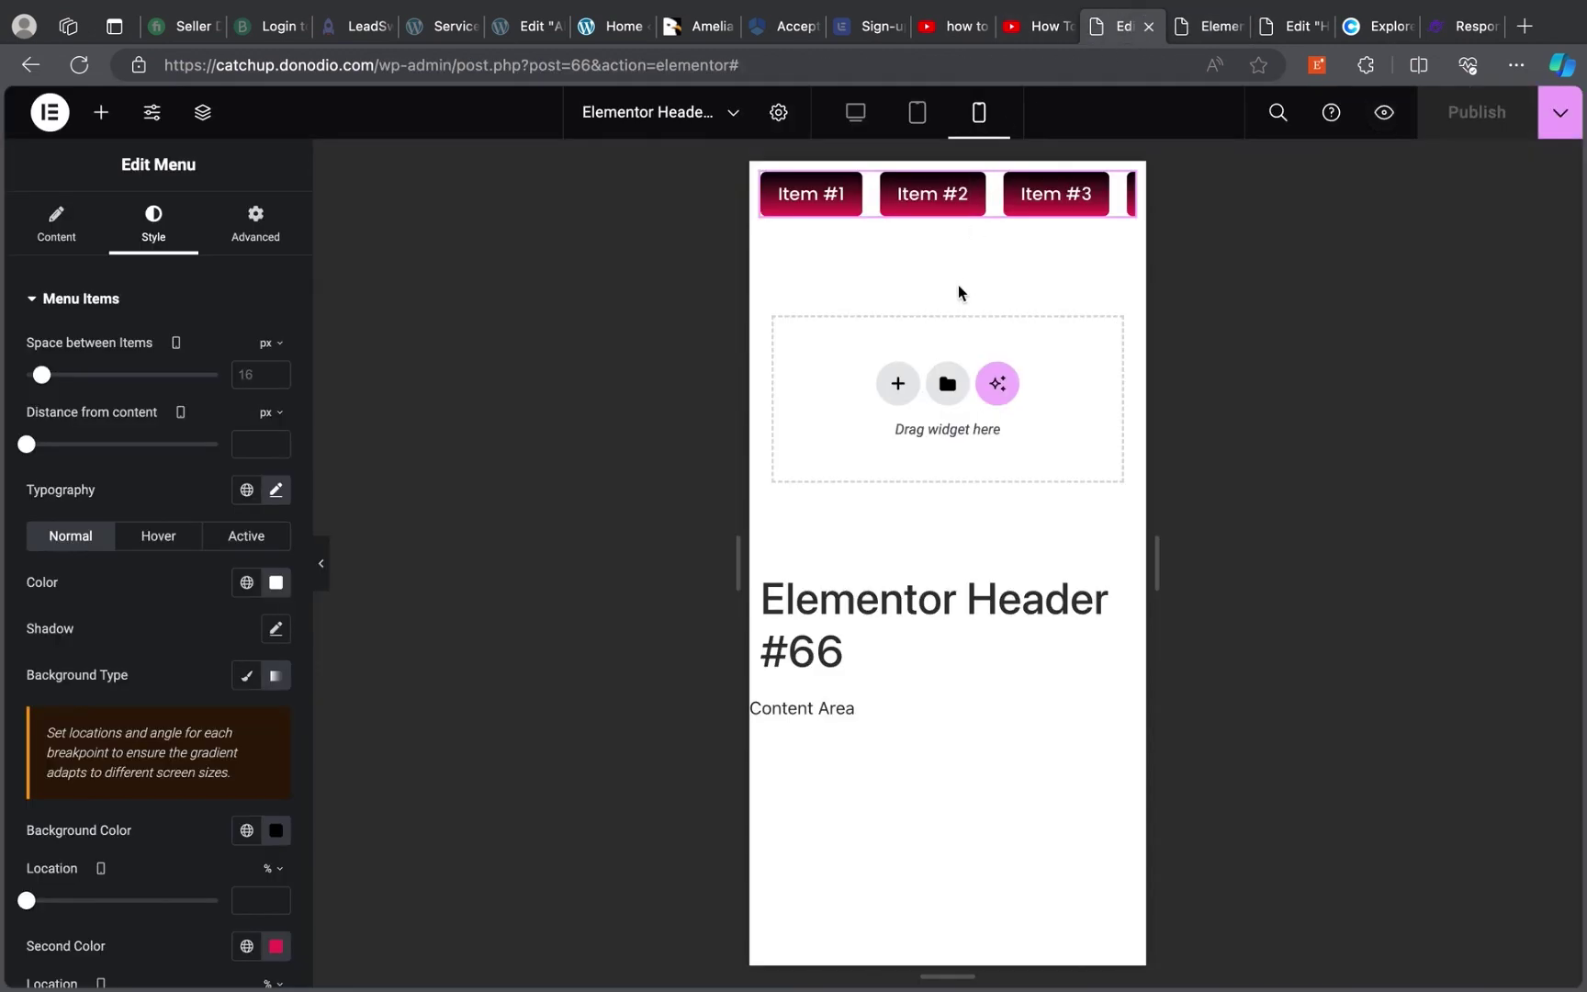
{"action": "left_click", "coordinate": [855, 112]}
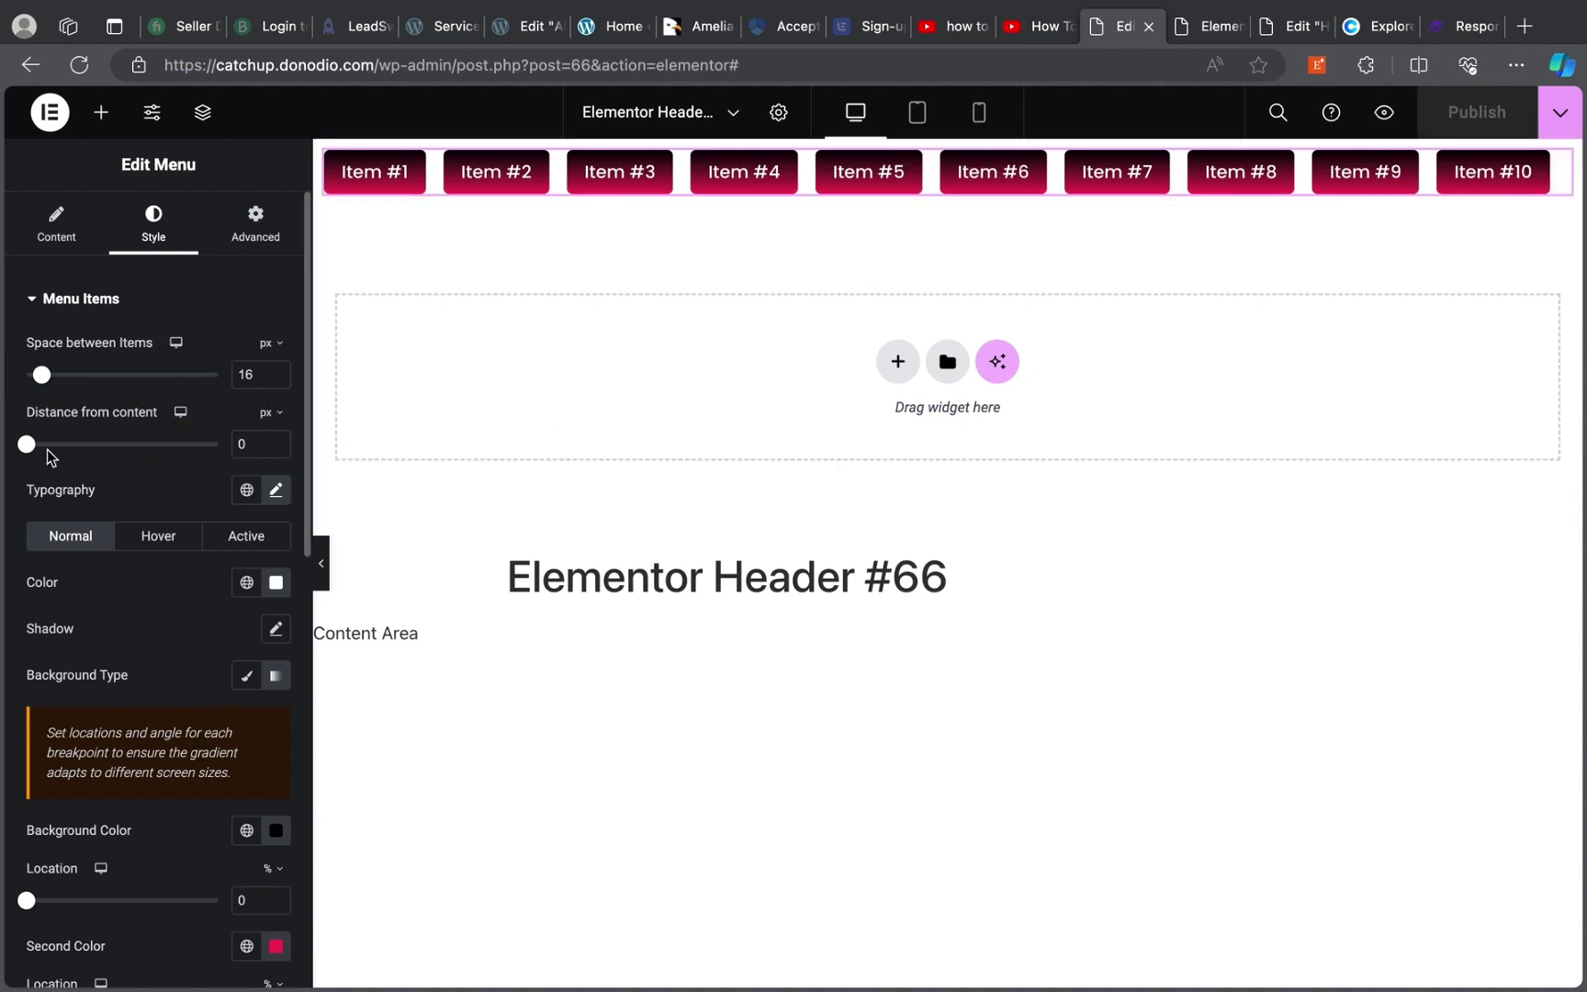
{"action": "left_click", "coordinate": [56, 237]}
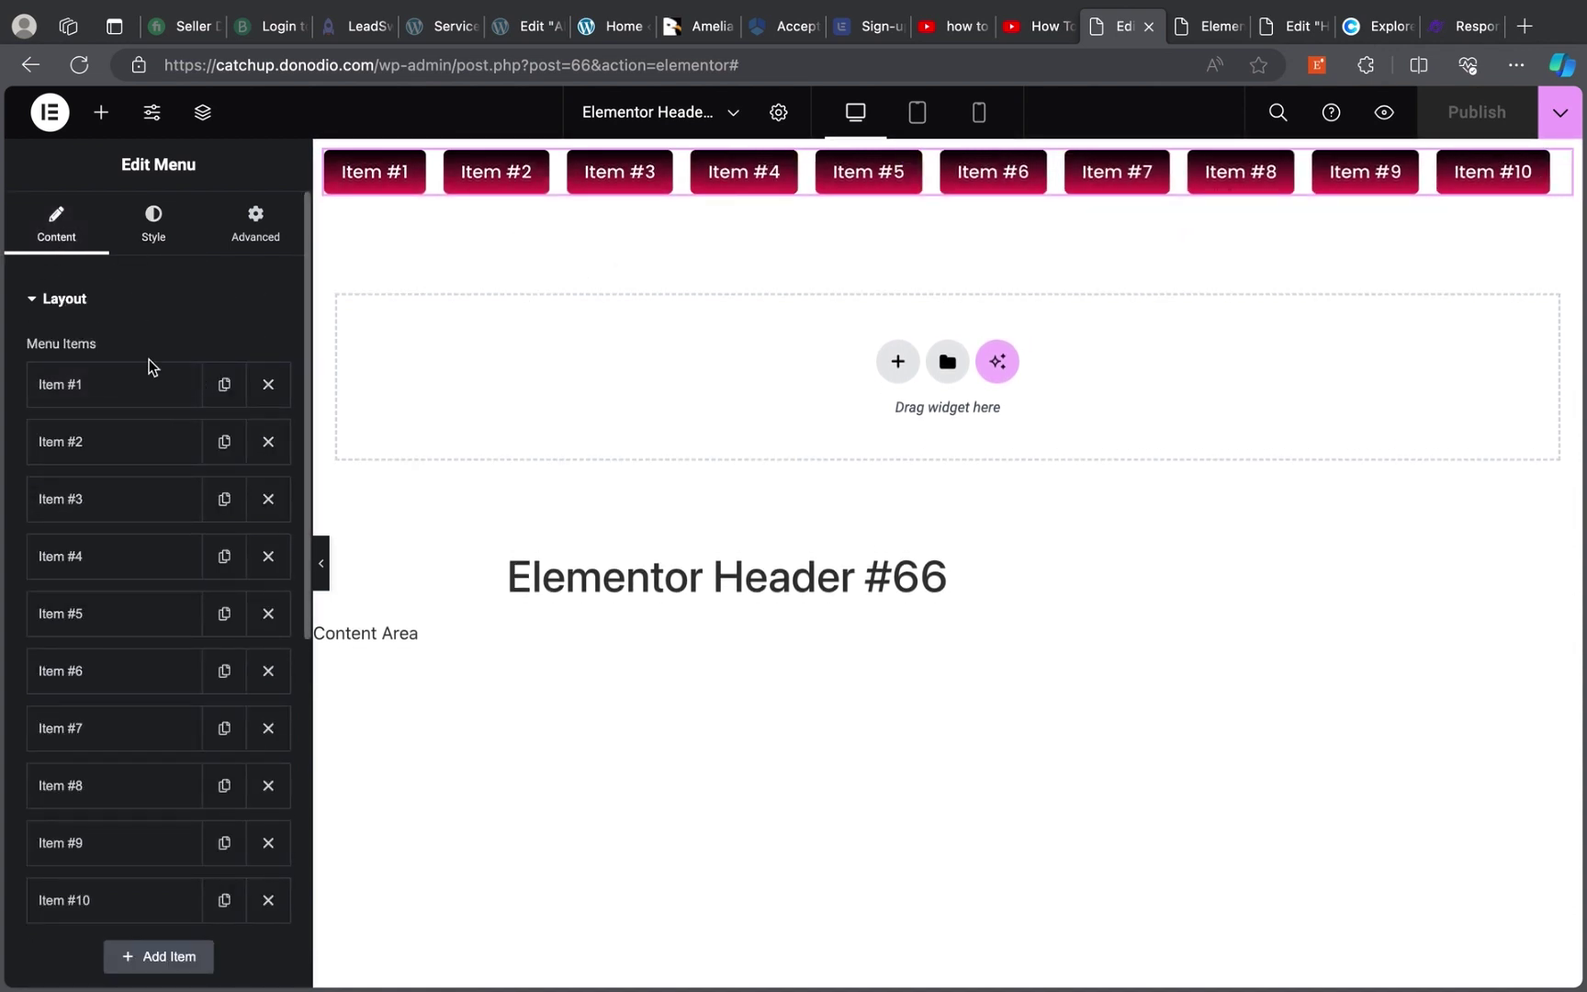
{"action": "left_click", "coordinate": [109, 394]}
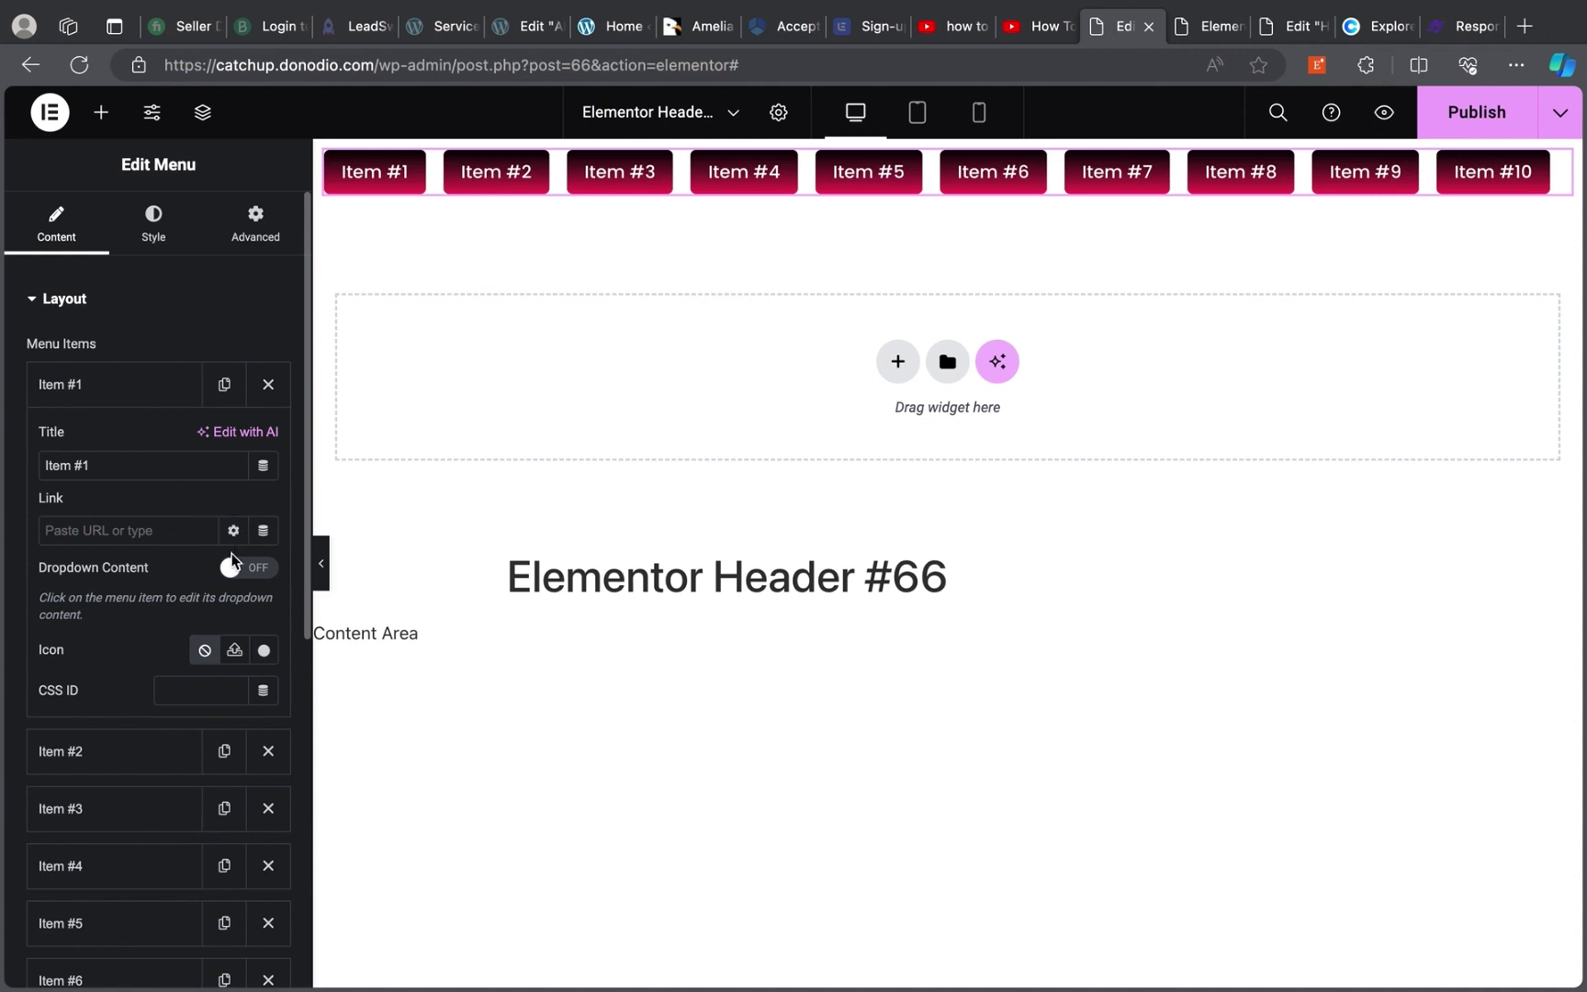
Give Item #1 the Home icon from the icon library
{"action": "left_click", "coordinate": [265, 656]}
{"action": "left_click", "coordinate": [686, 206]}
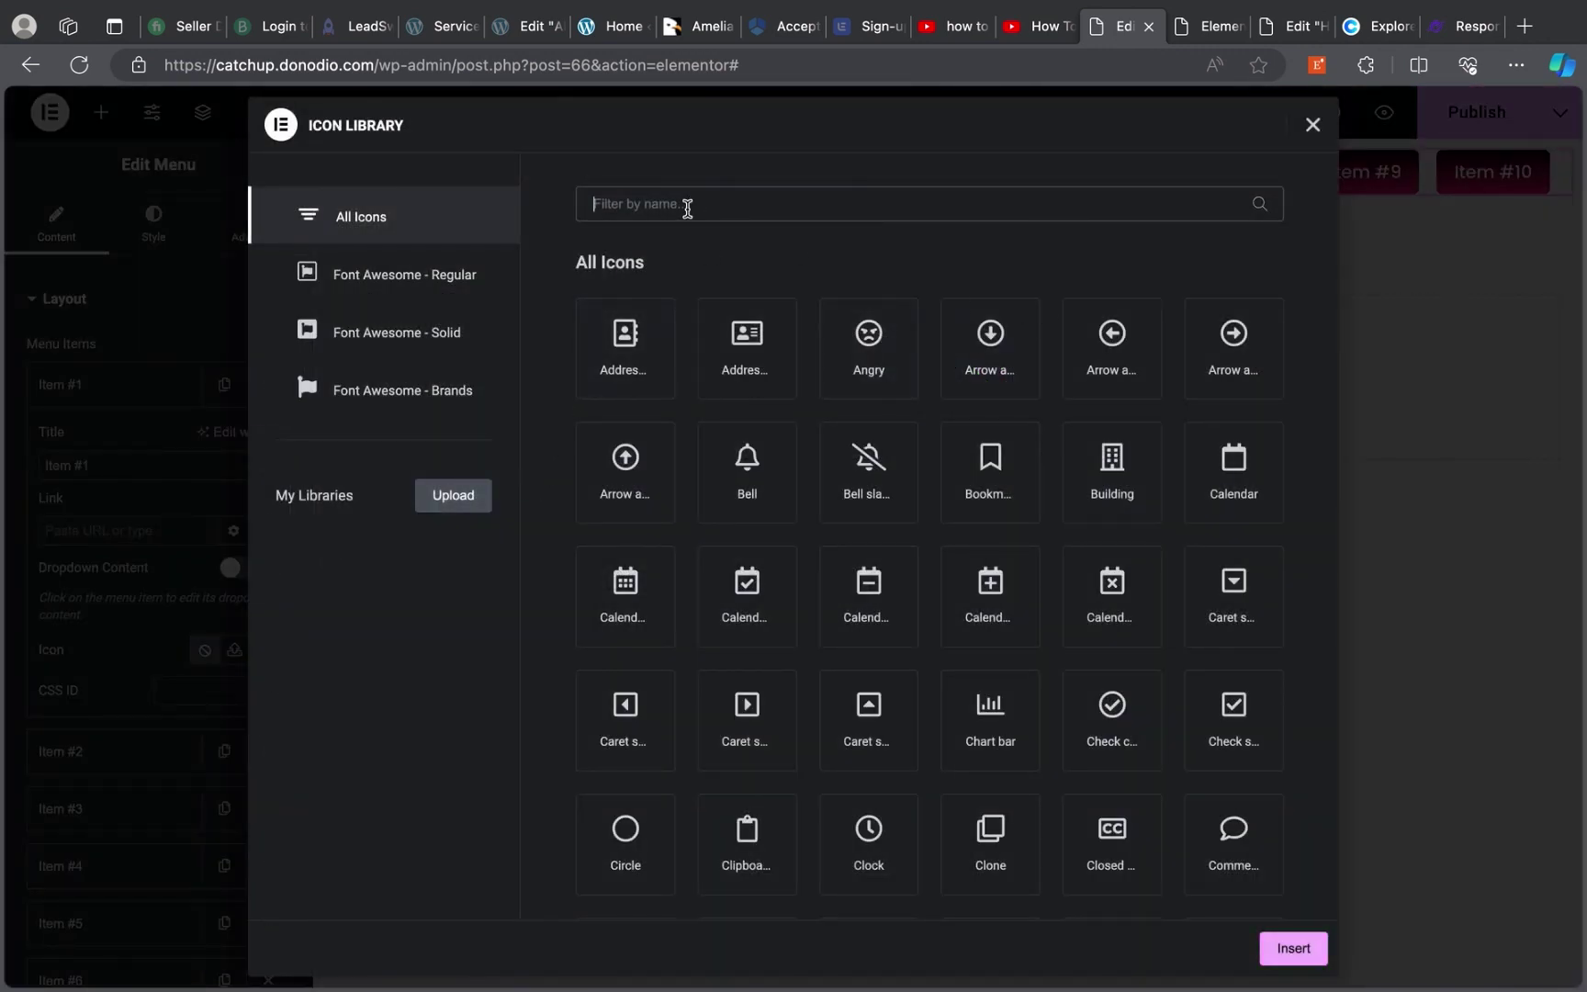
{"action": "type", "text": "home"}
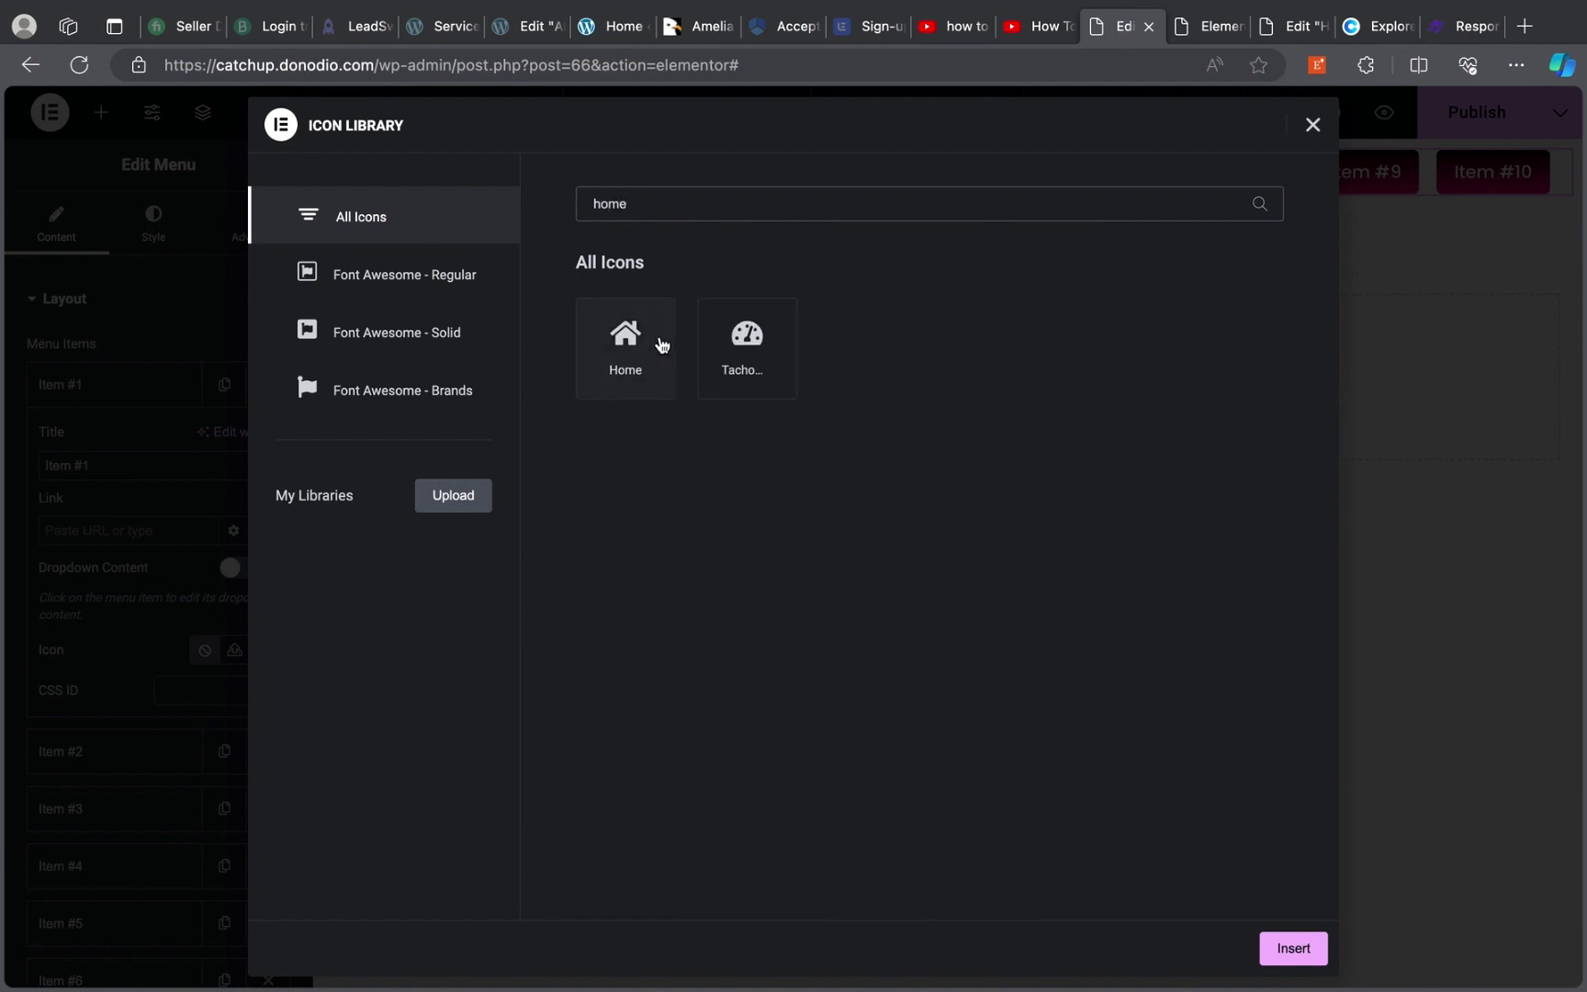
{"action": "left_click", "coordinate": [645, 347]}
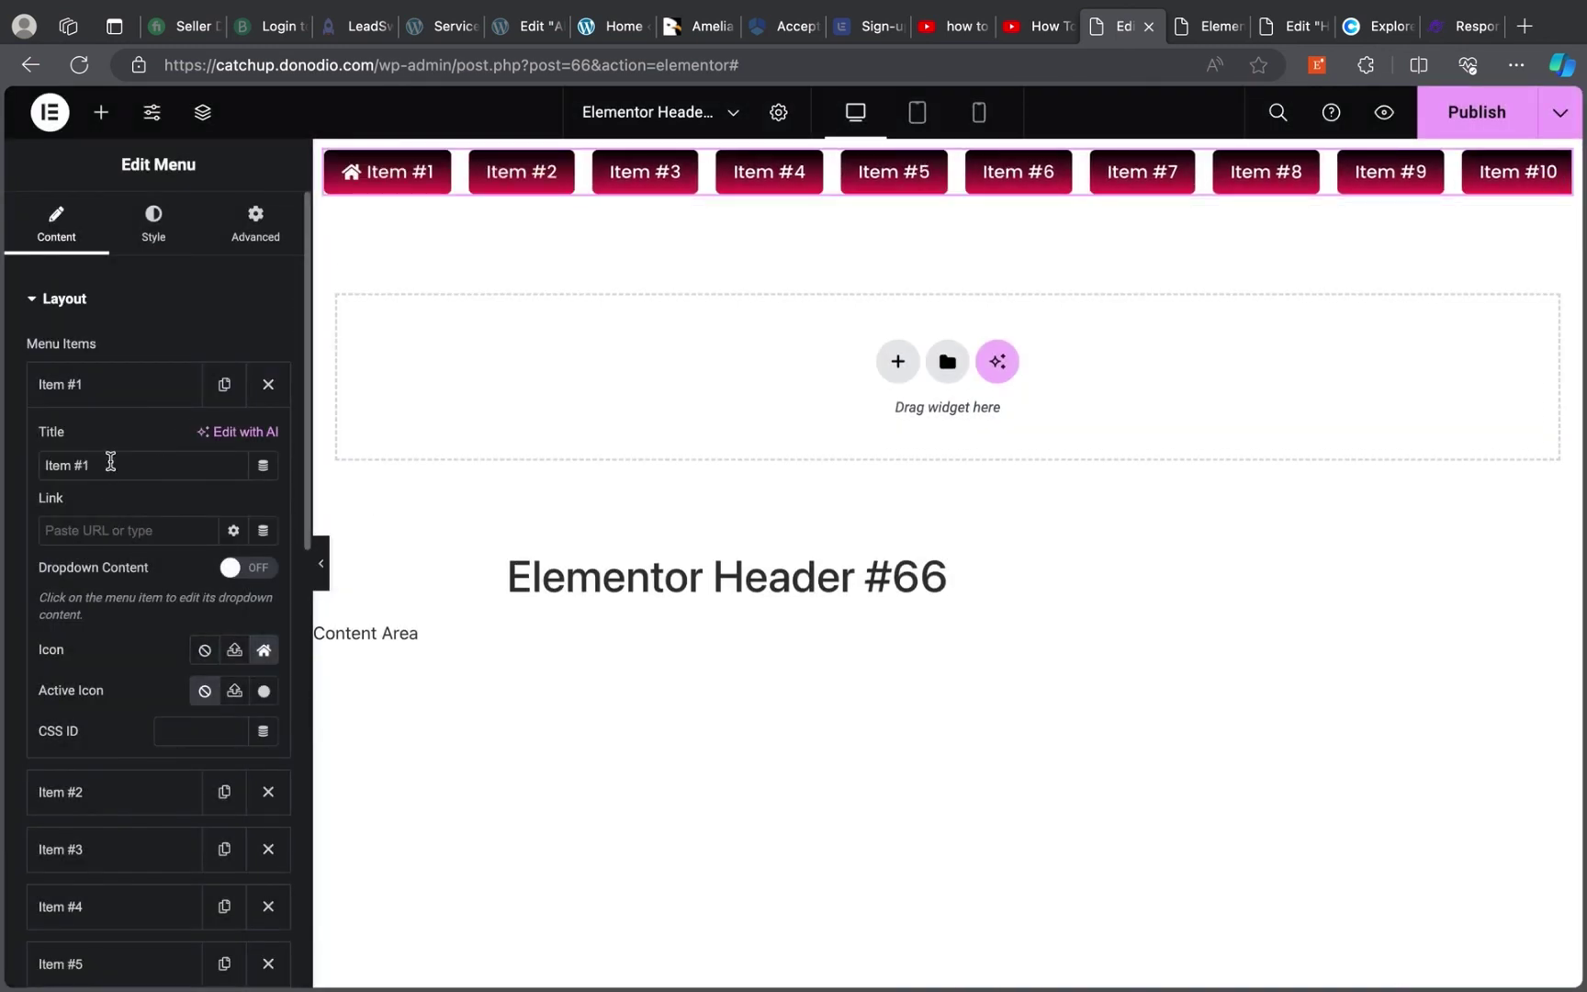
Give Item #2 the Facebook Messenger icon
{"action": "left_click", "coordinate": [117, 401]}
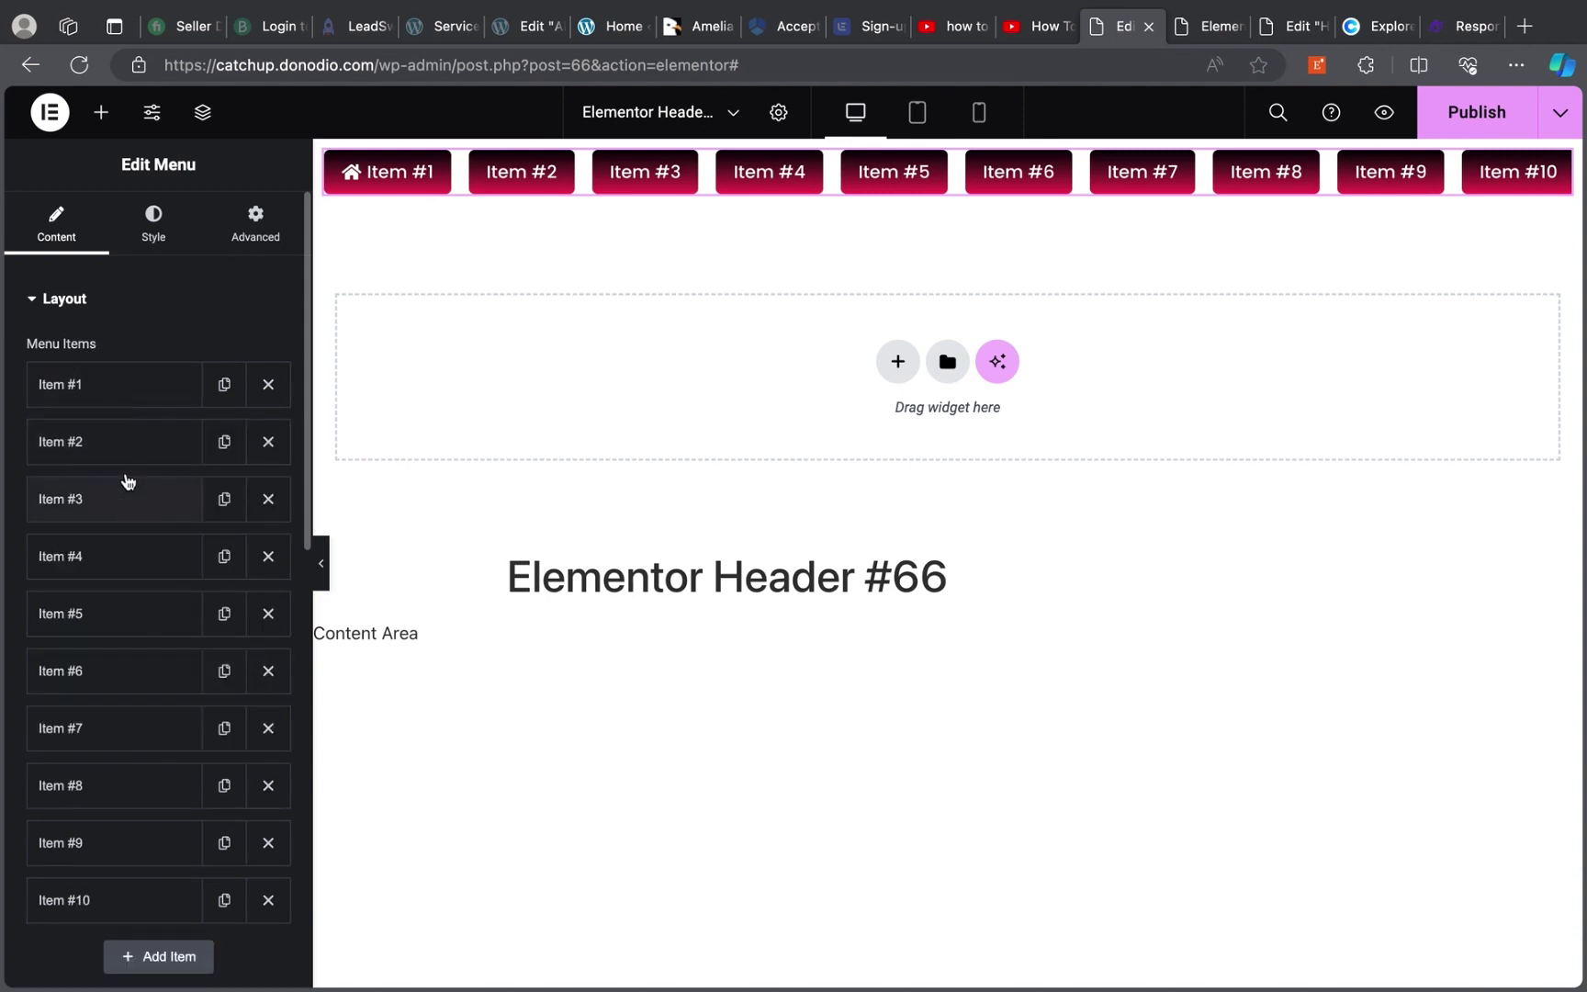
{"action": "left_click", "coordinate": [119, 452]}
{"action": "left_click", "coordinate": [142, 525]}
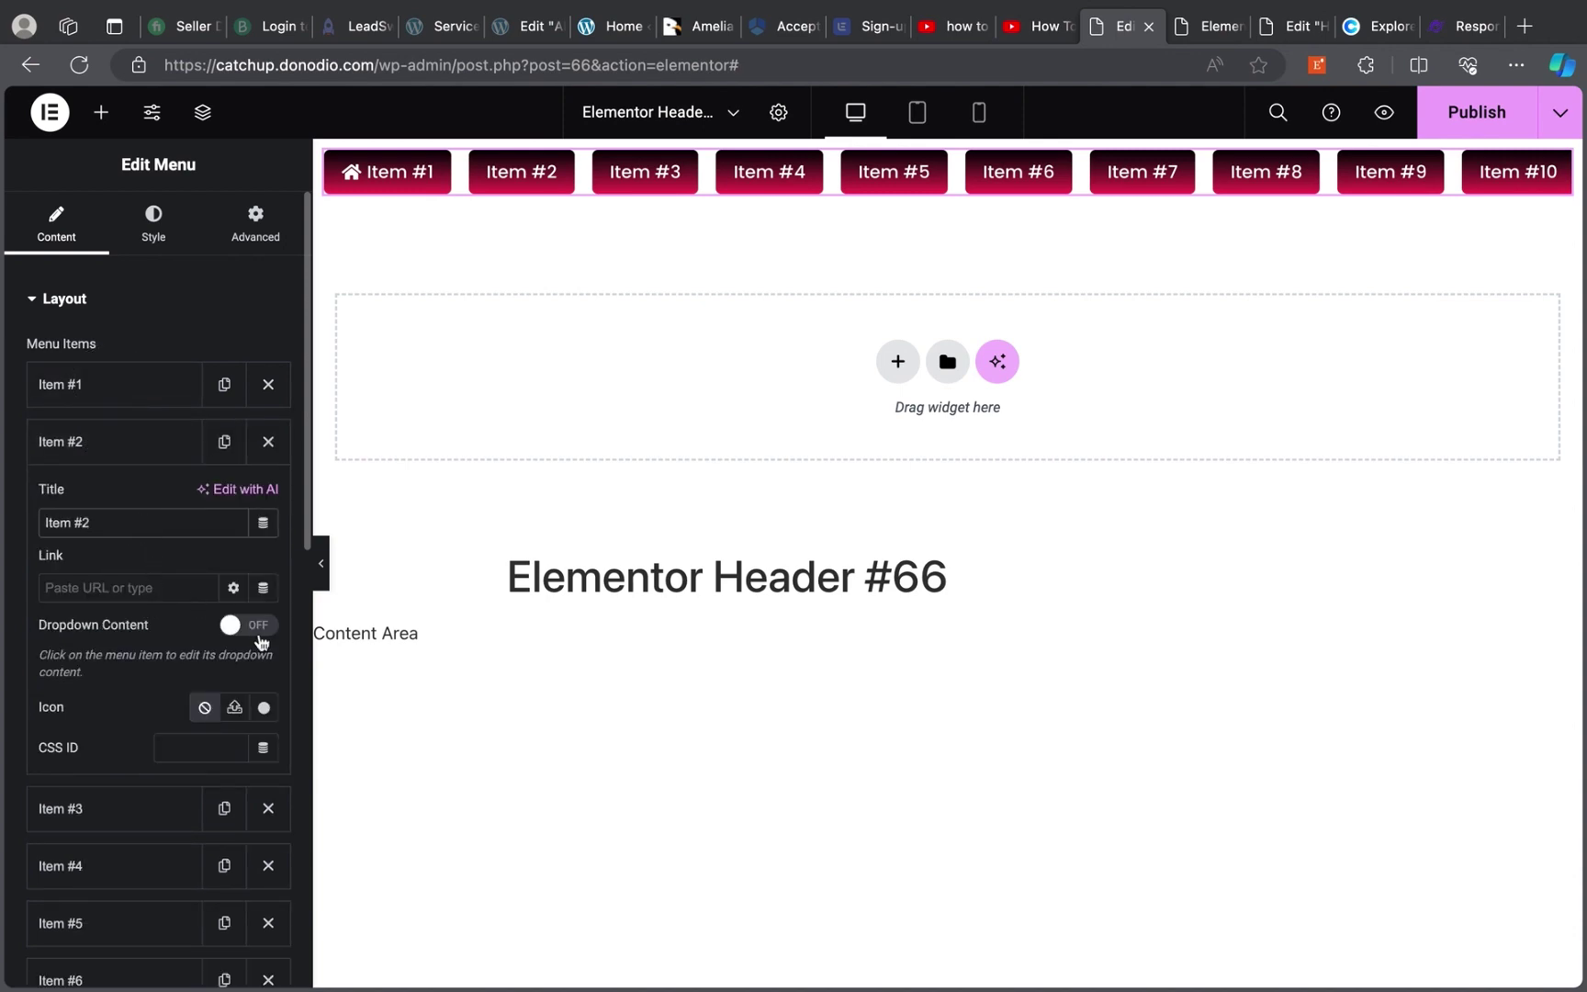
{"action": "left_click", "coordinate": [264, 707]}
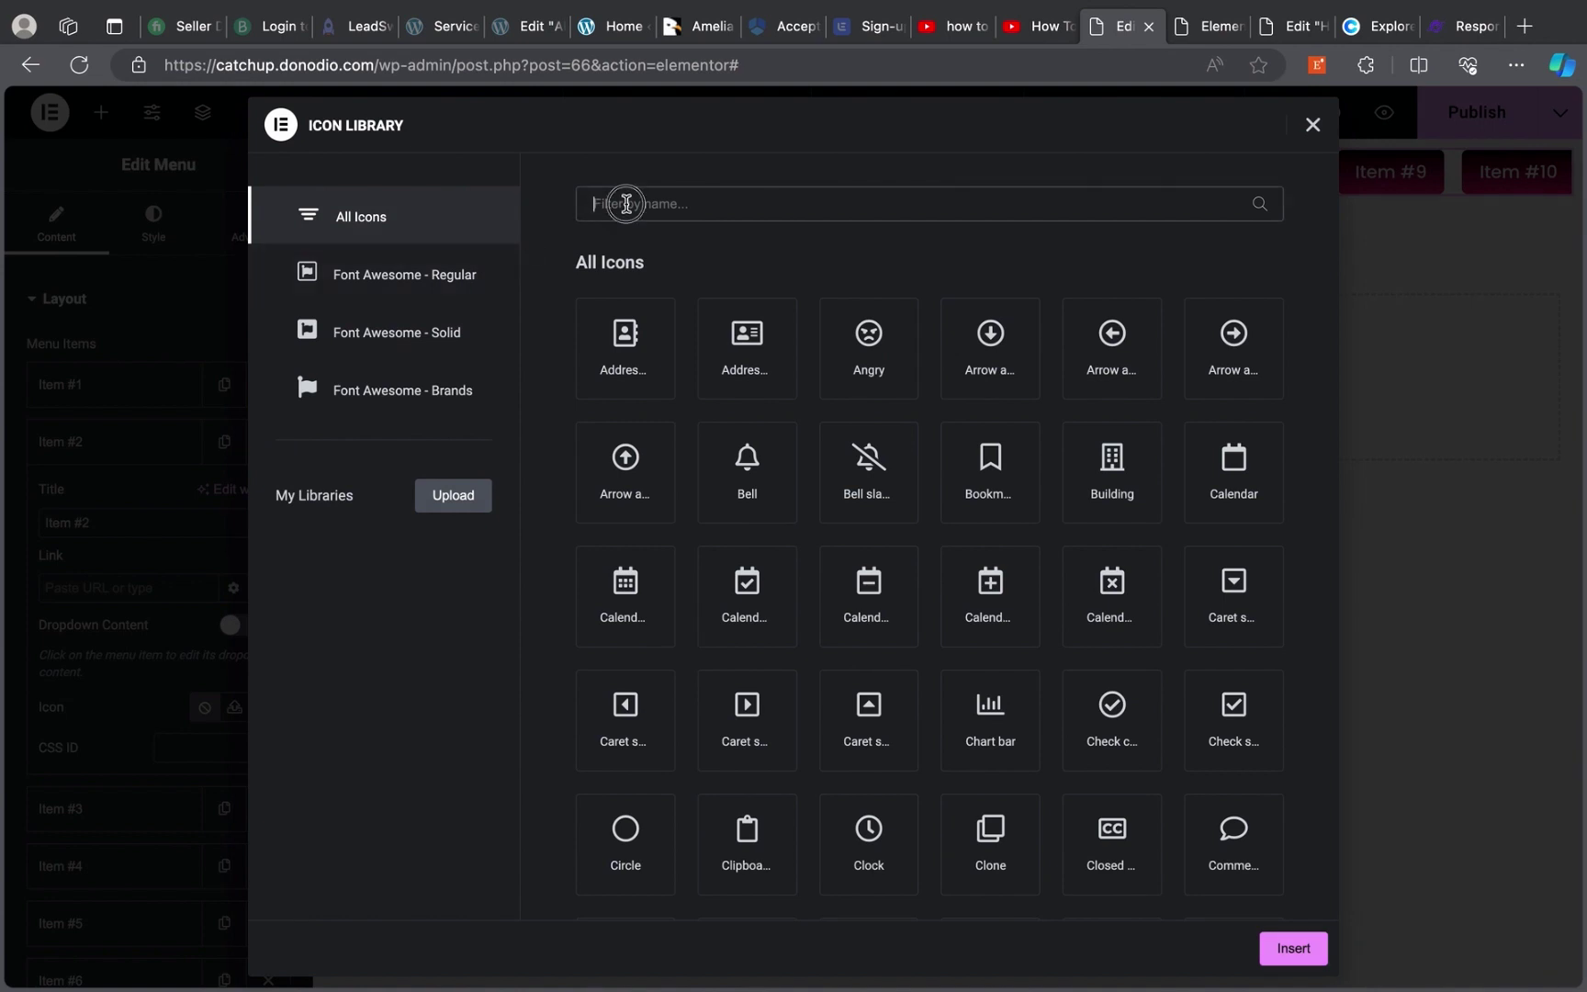
{"action": "type", "text": "mess"}
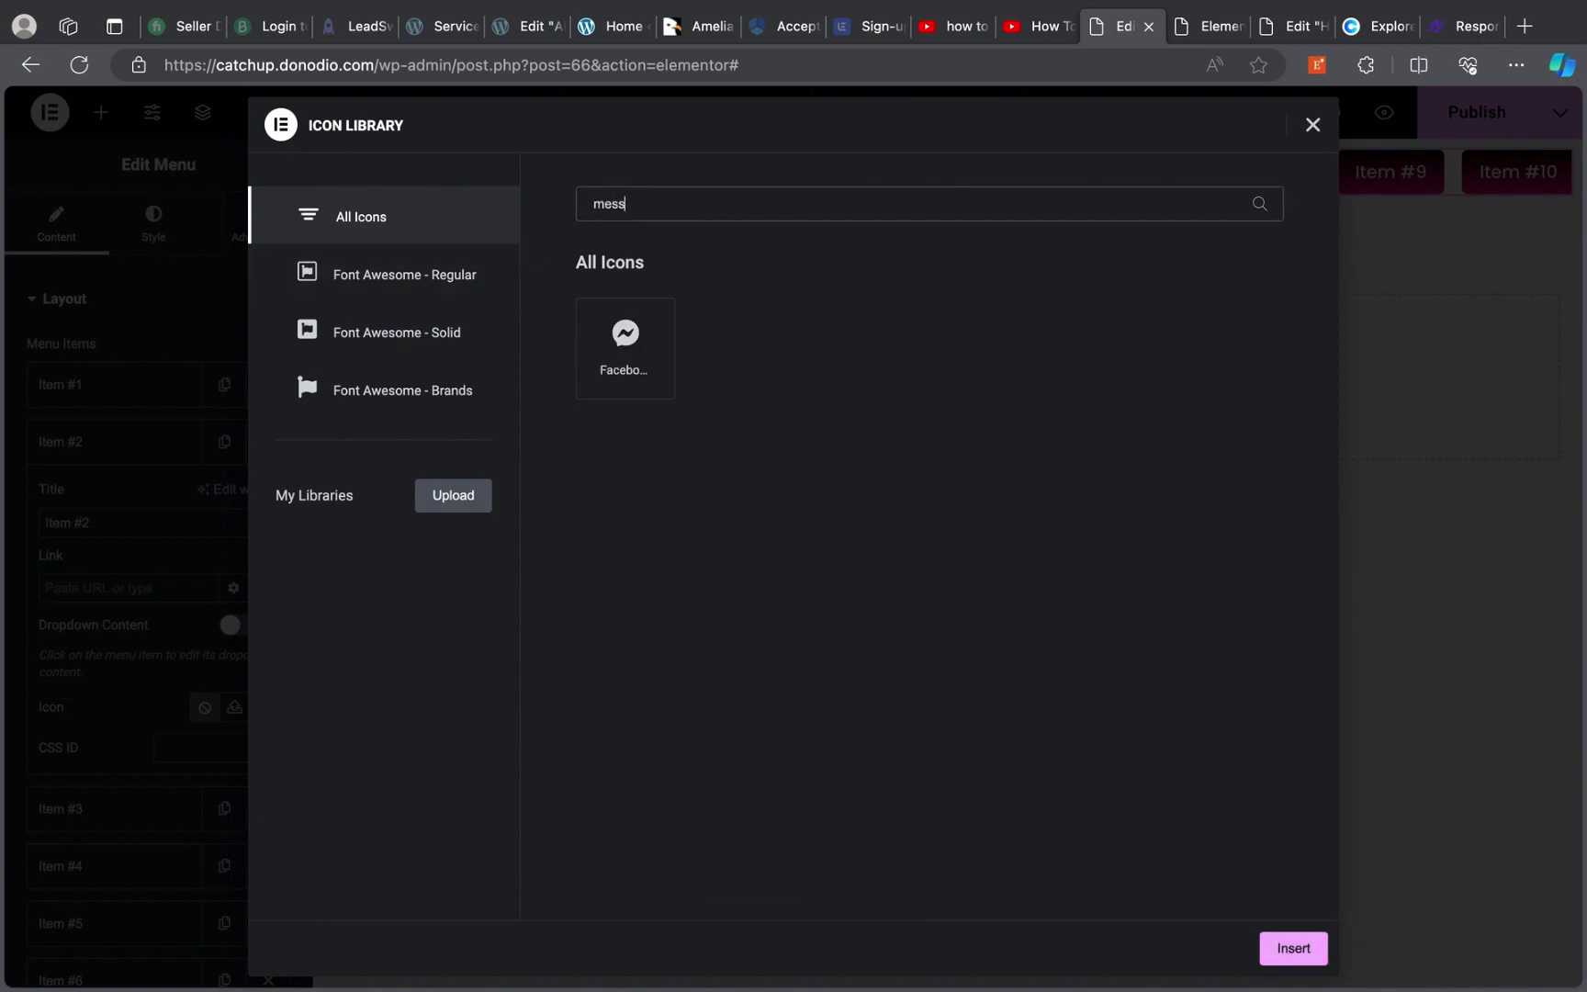
{"action": "left_click", "coordinate": [659, 342]}
{"action": "left_click", "coordinate": [1297, 944]}
{"action": "left_click", "coordinate": [108, 452]}
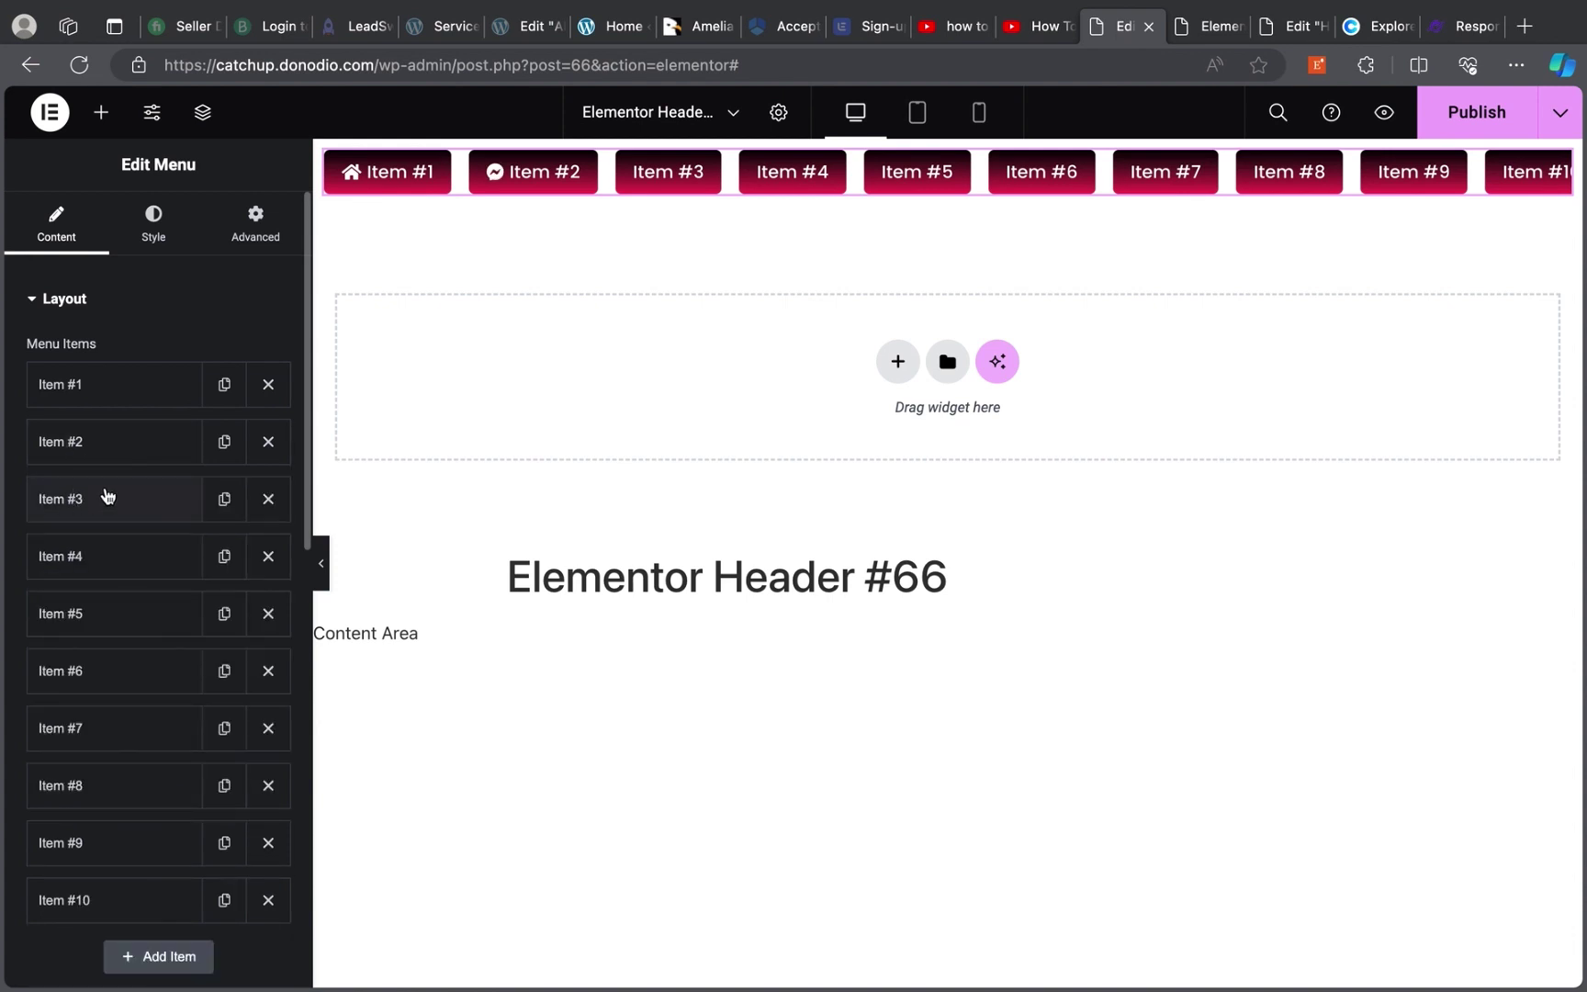
Give Item #3 the Phone icon, found by searching 'phone'
{"action": "left_click", "coordinate": [109, 490]}
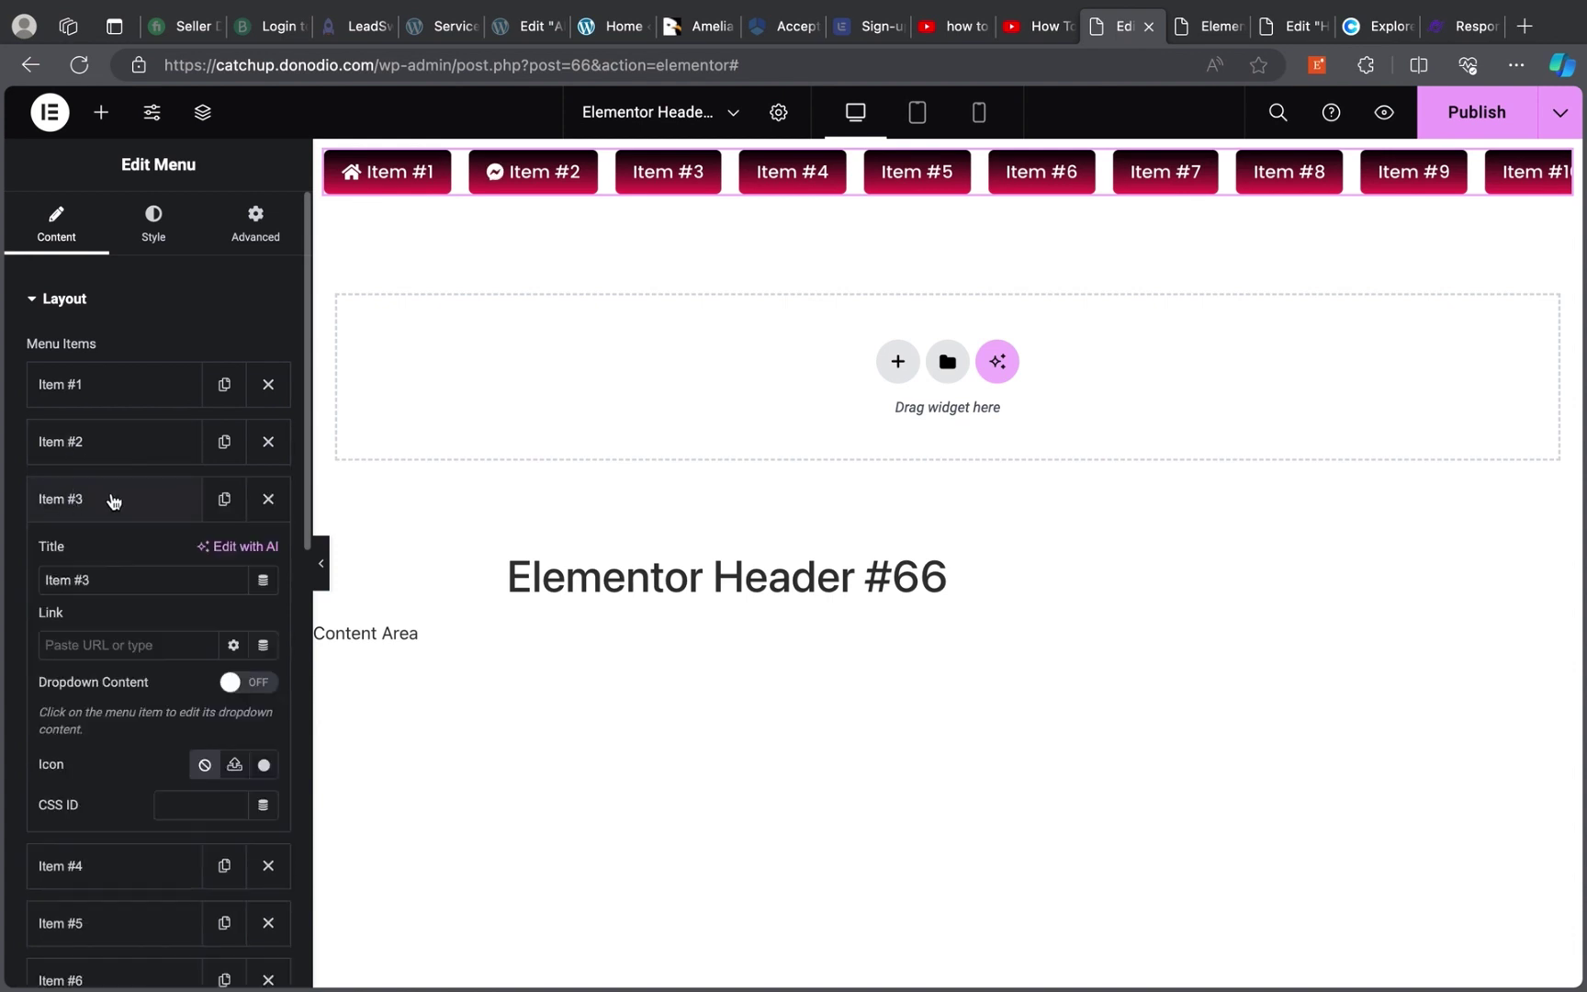
{"action": "left_click", "coordinate": [264, 764]}
{"action": "left_click", "coordinate": [678, 211]}
{"action": "type", "text": "call"}
{"action": "key", "text": "BackSpace"}
{"action": "key", "text": "BackSpace"}
{"action": "key", "text": "BackSpace"}
{"action": "key", "text": "BackSpace"}
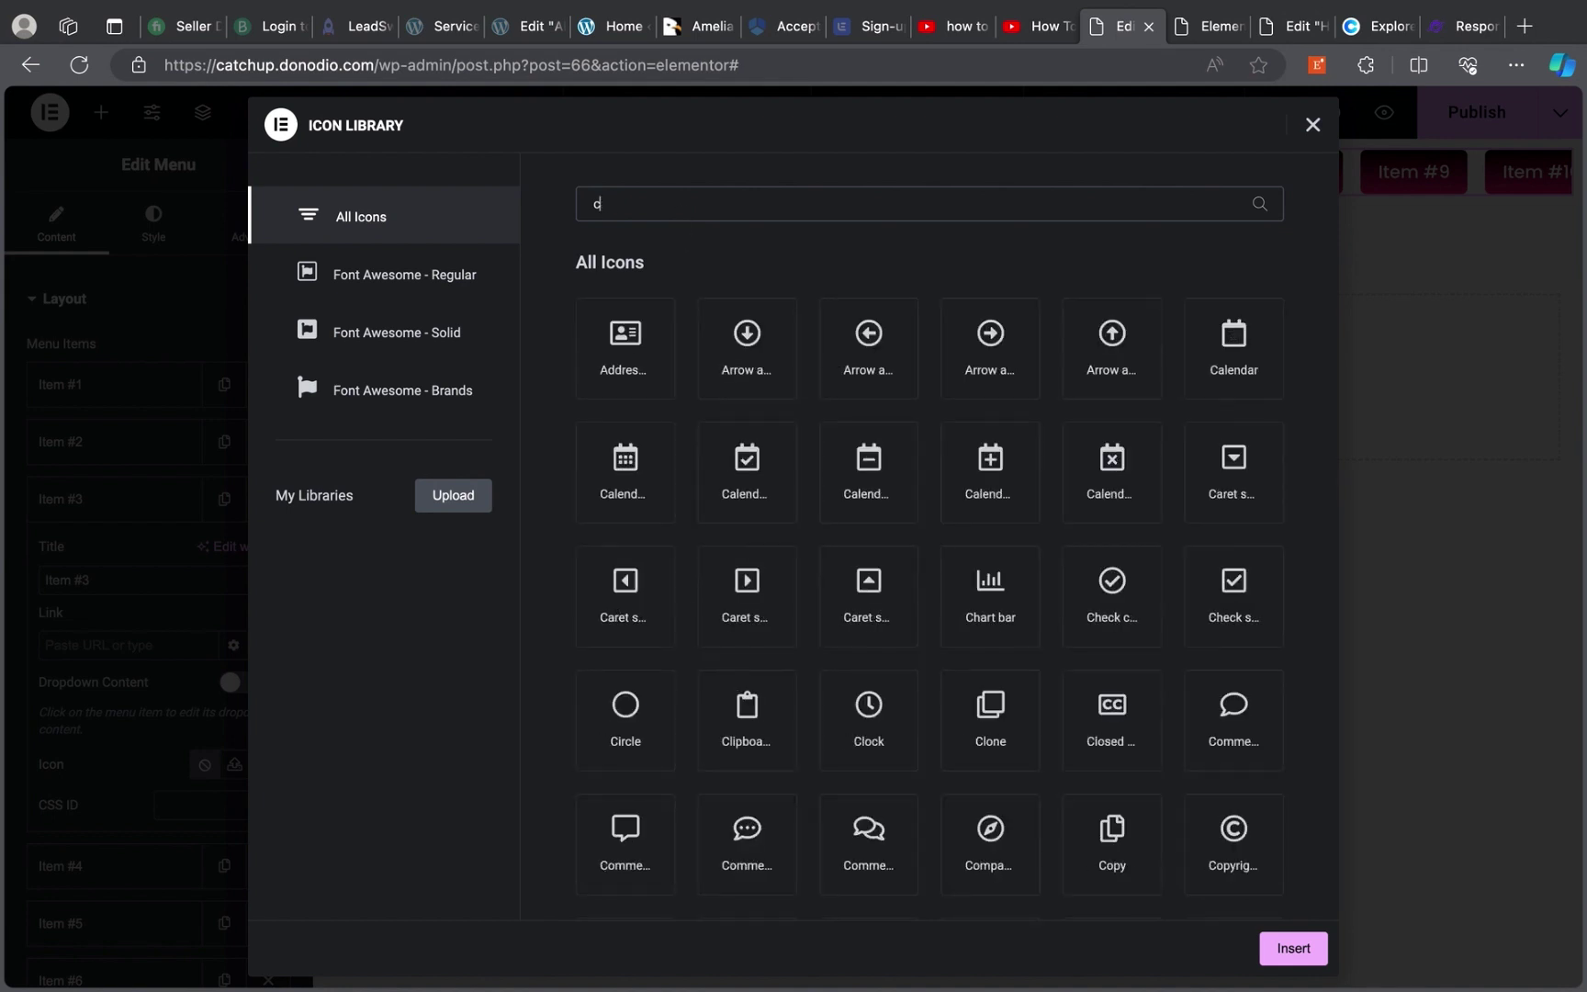
{"action": "type", "text": "phone"}
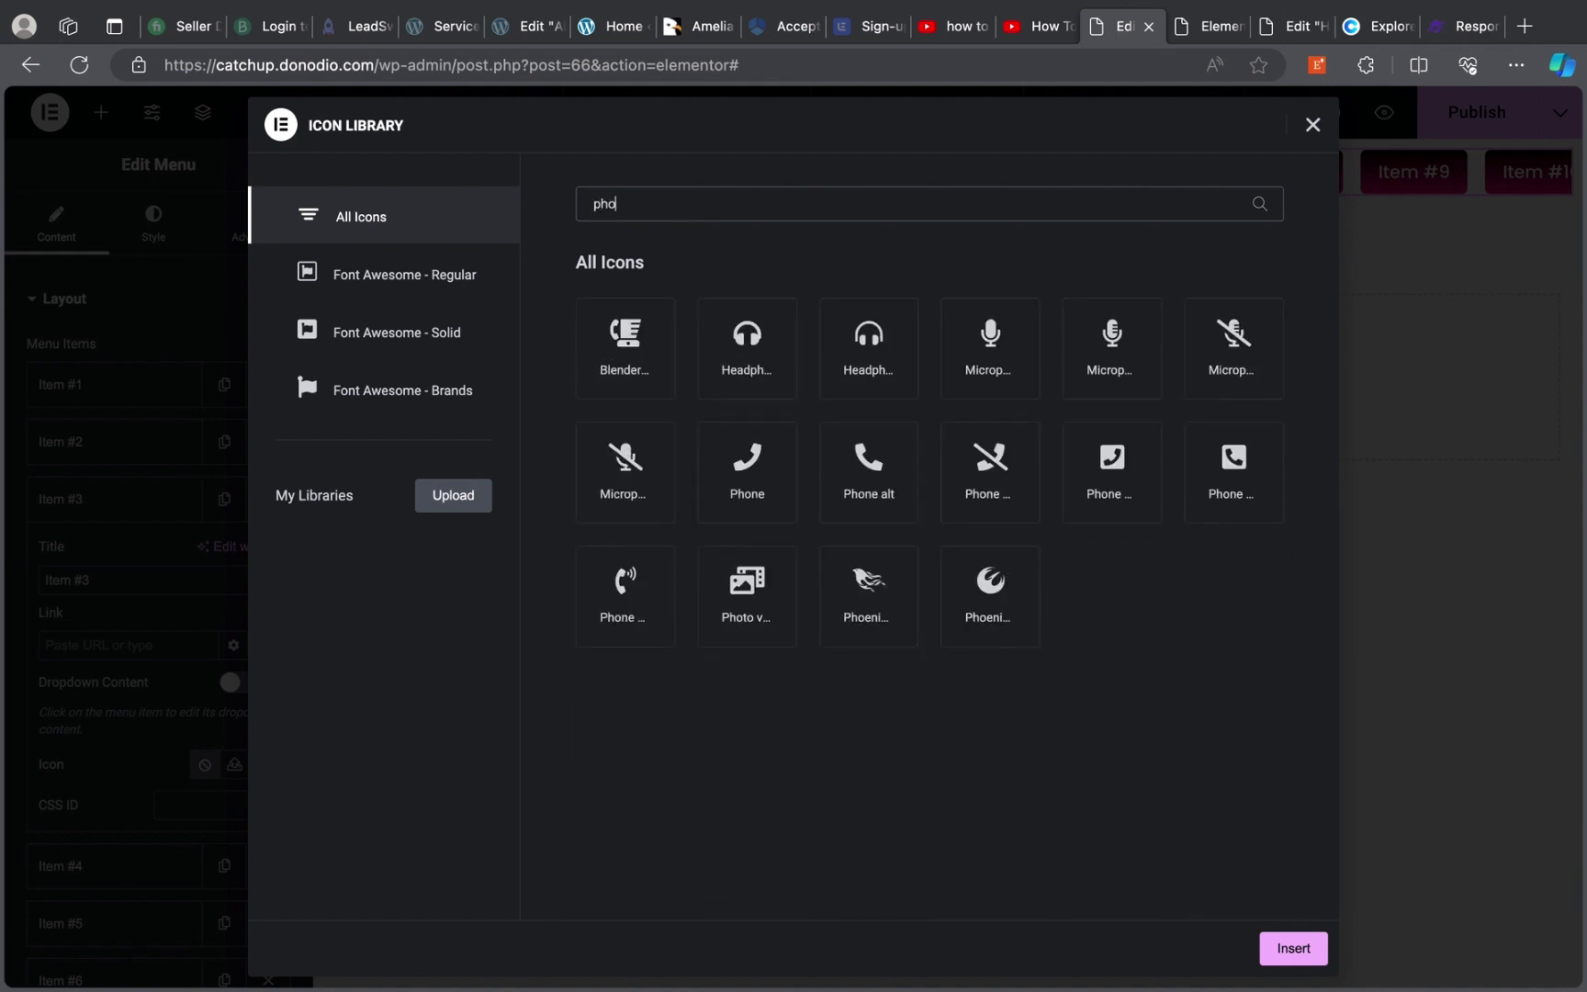
{"action": "left_click", "coordinate": [769, 470]}
{"action": "left_click", "coordinate": [129, 499]}
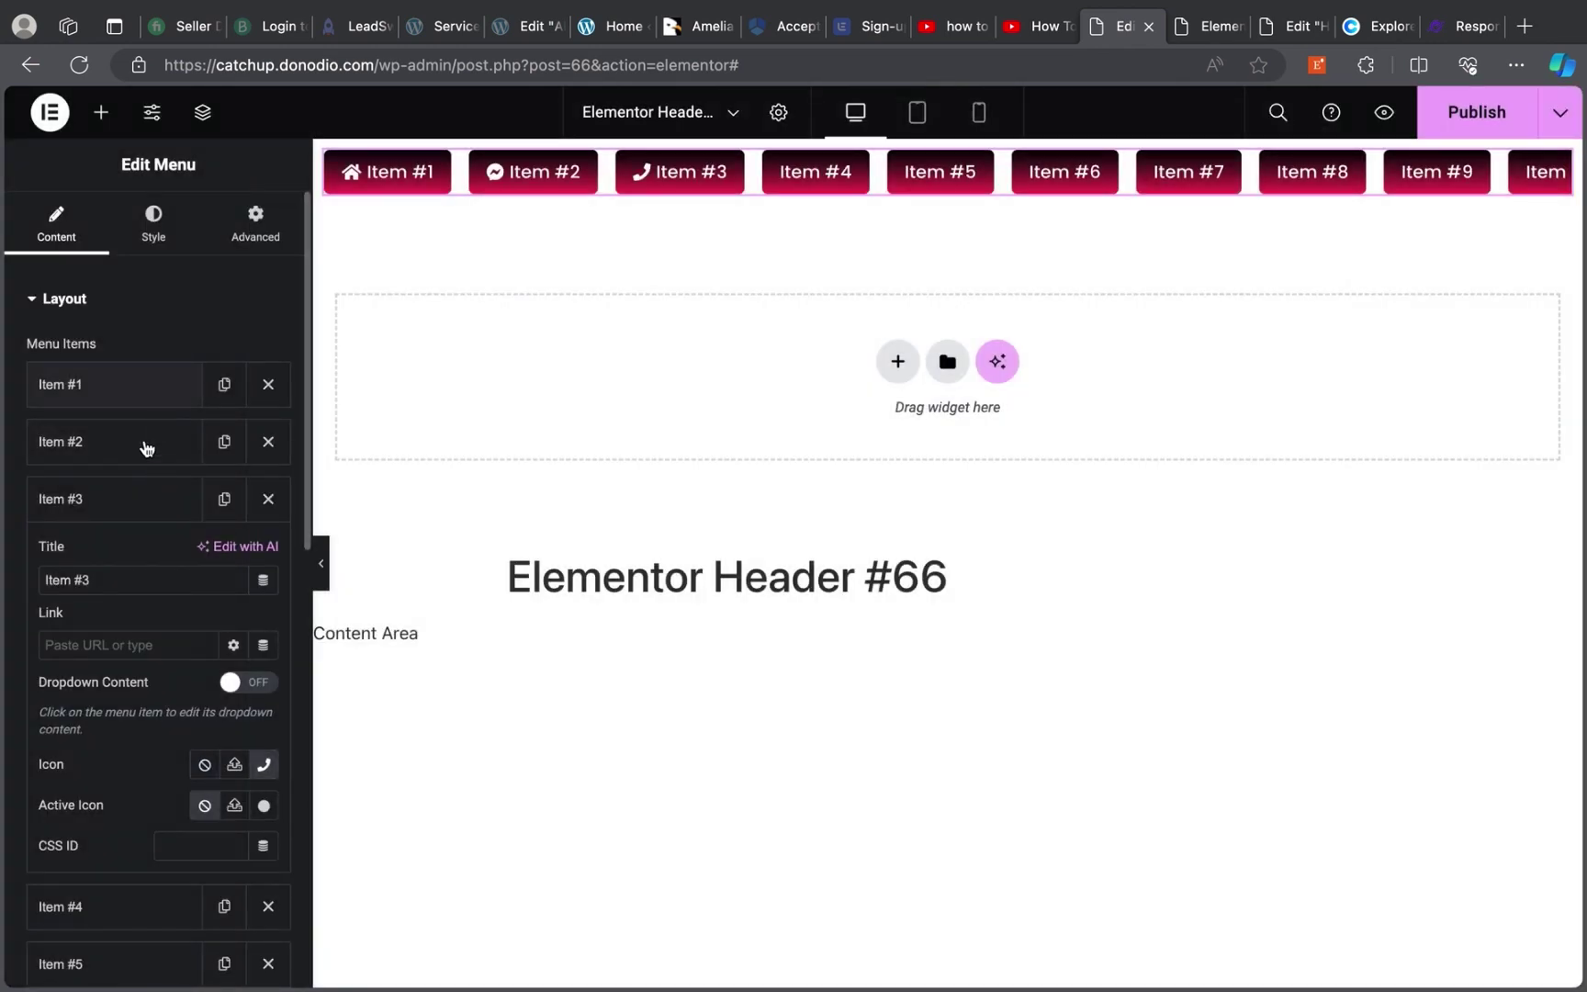
Assign icons to Items #4 through #10, inserting the Eye icon on Item #10
{"action": "left_click", "coordinate": [116, 505]}
{"action": "left_click", "coordinate": [108, 571]}
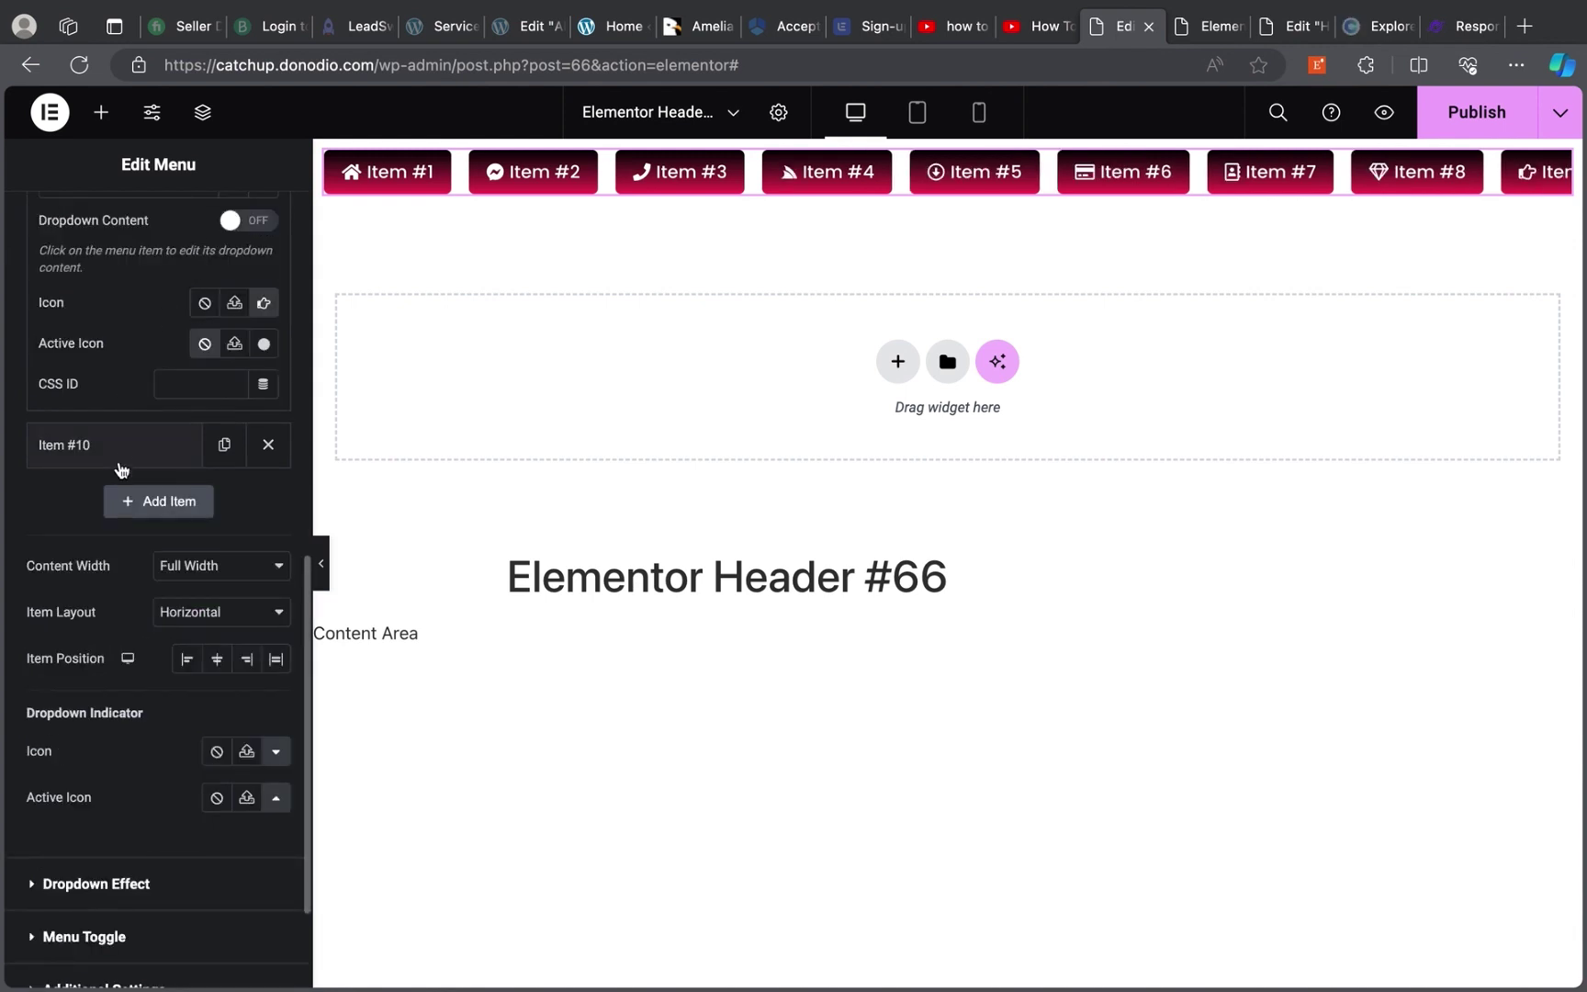
{"action": "left_click", "coordinate": [115, 448]}
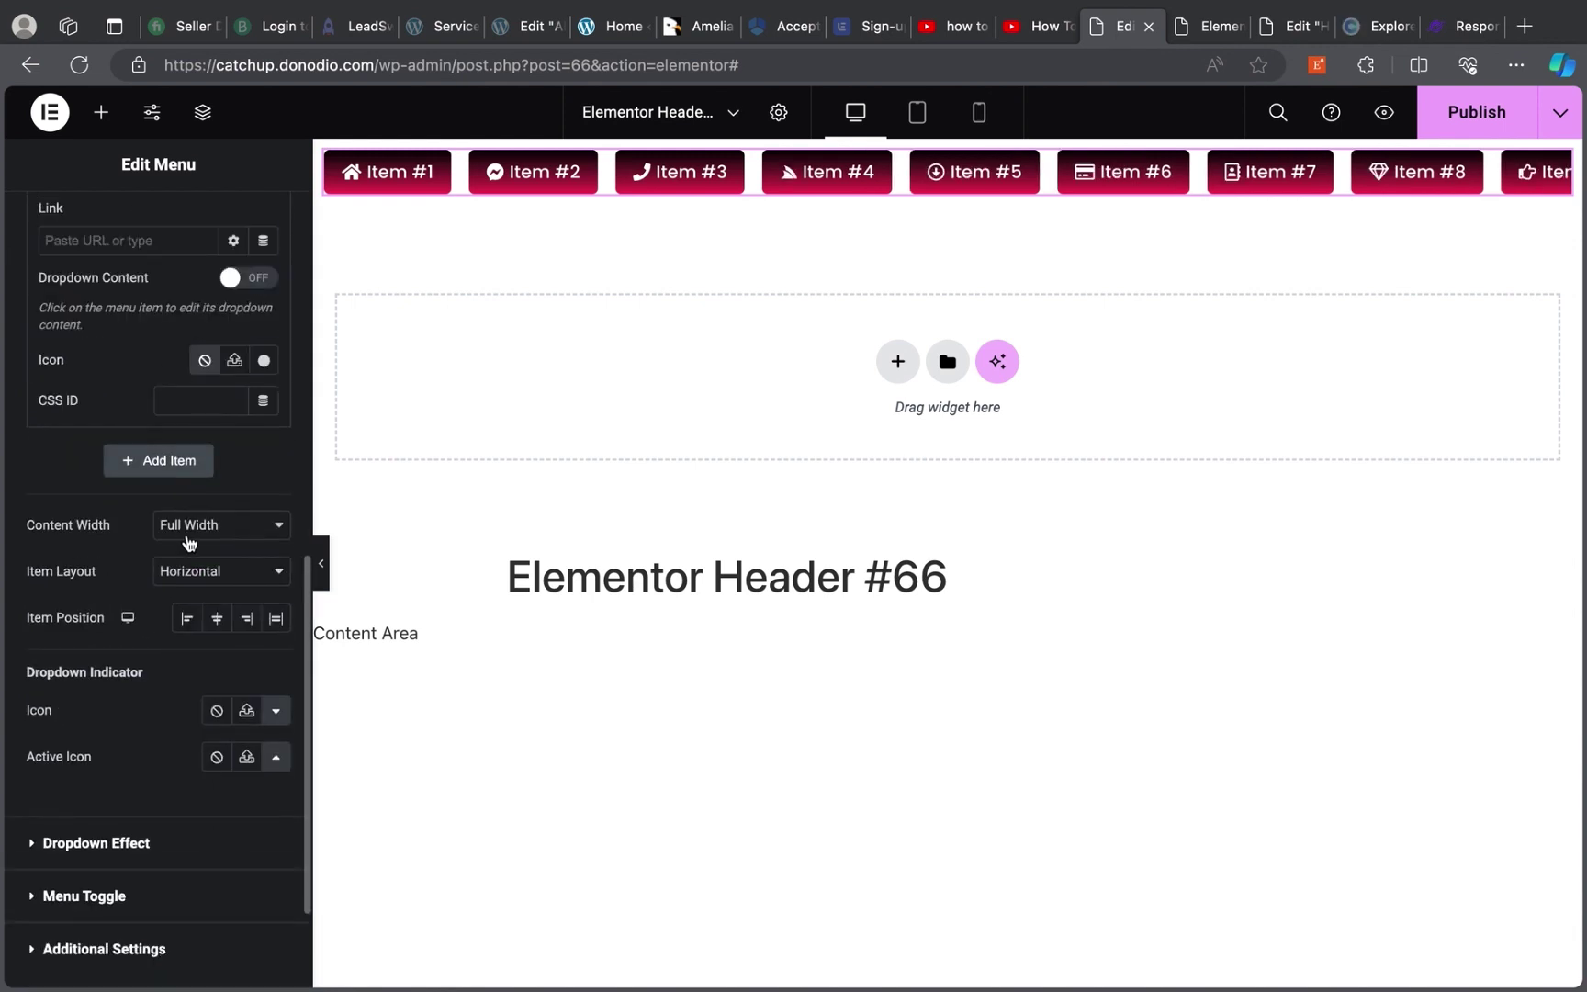
{"action": "left_click", "coordinate": [261, 361]}
{"action": "scroll", "coordinate": [810, 559], "scroll_direction": "down", "scroll_amount": 5}
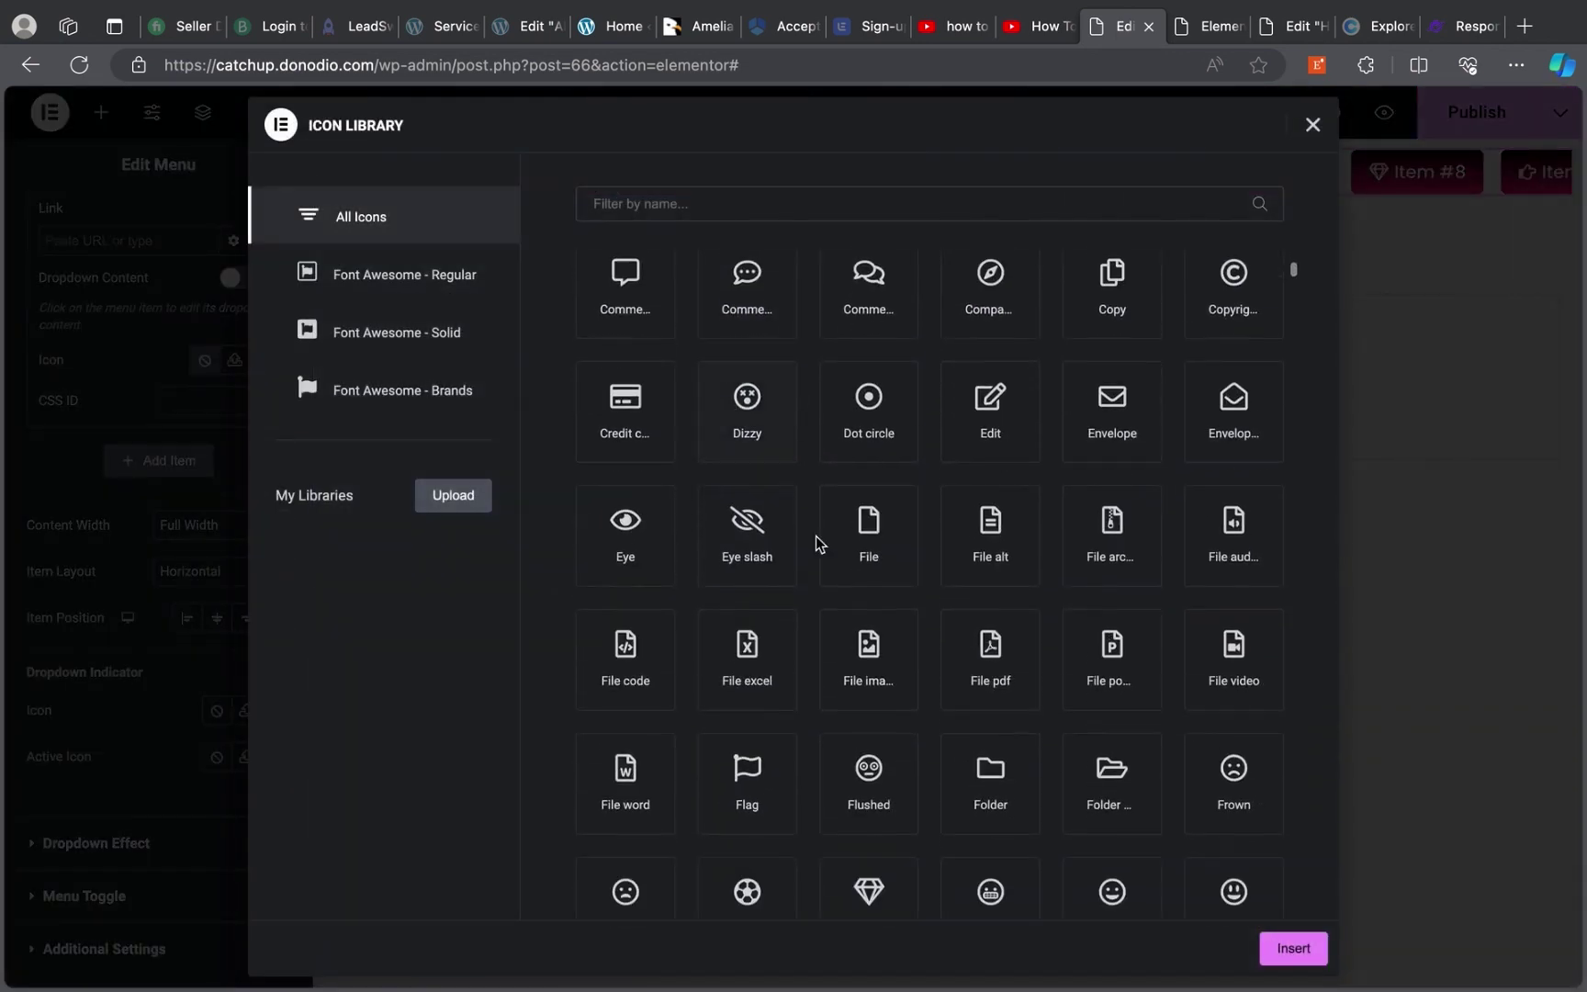
{"action": "left_click", "coordinate": [637, 521]}
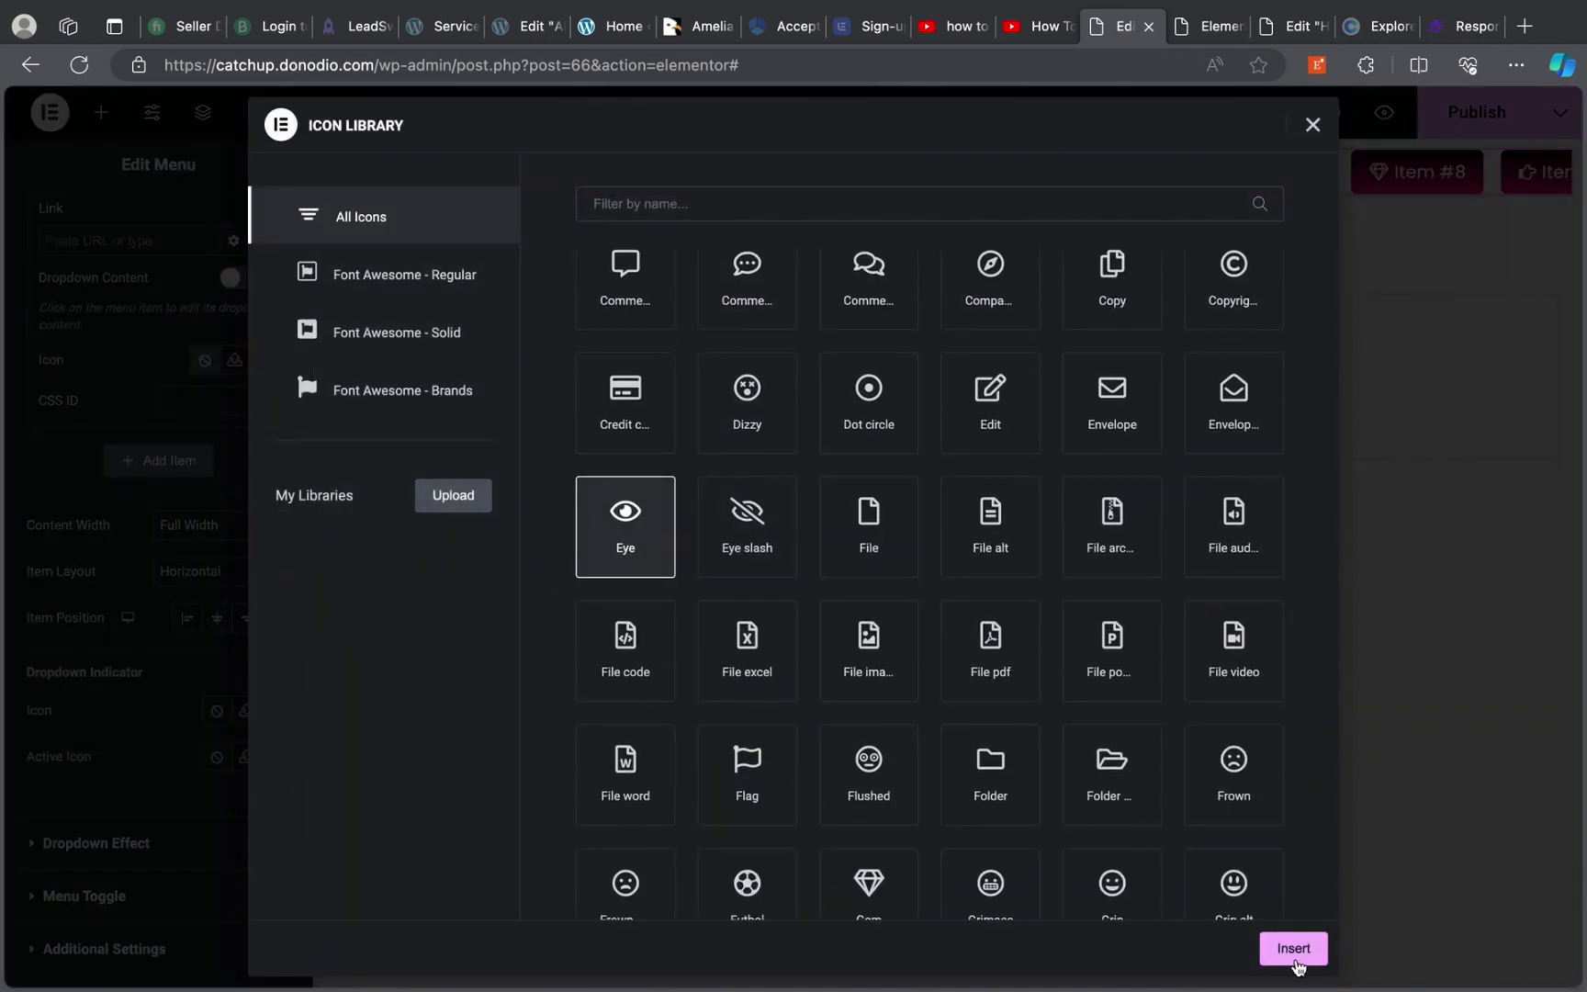
{"action": "left_click", "coordinate": [1292, 951]}
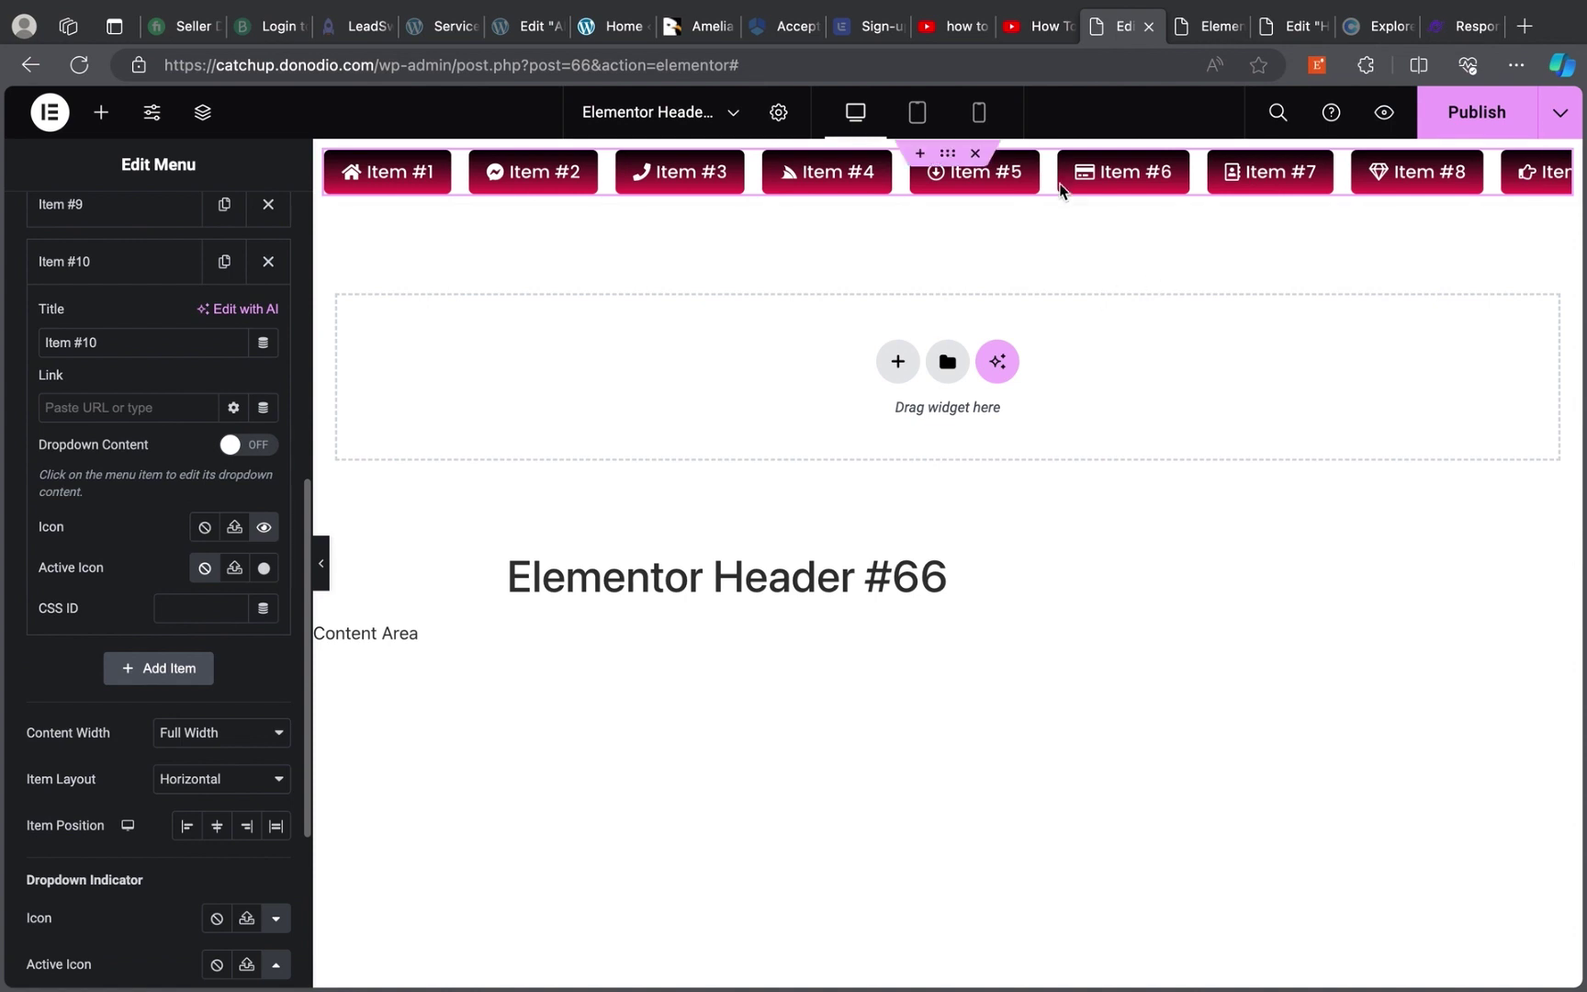
{"action": "scroll", "coordinate": [158, 320], "scroll_direction": "up", "scroll_amount": 7}
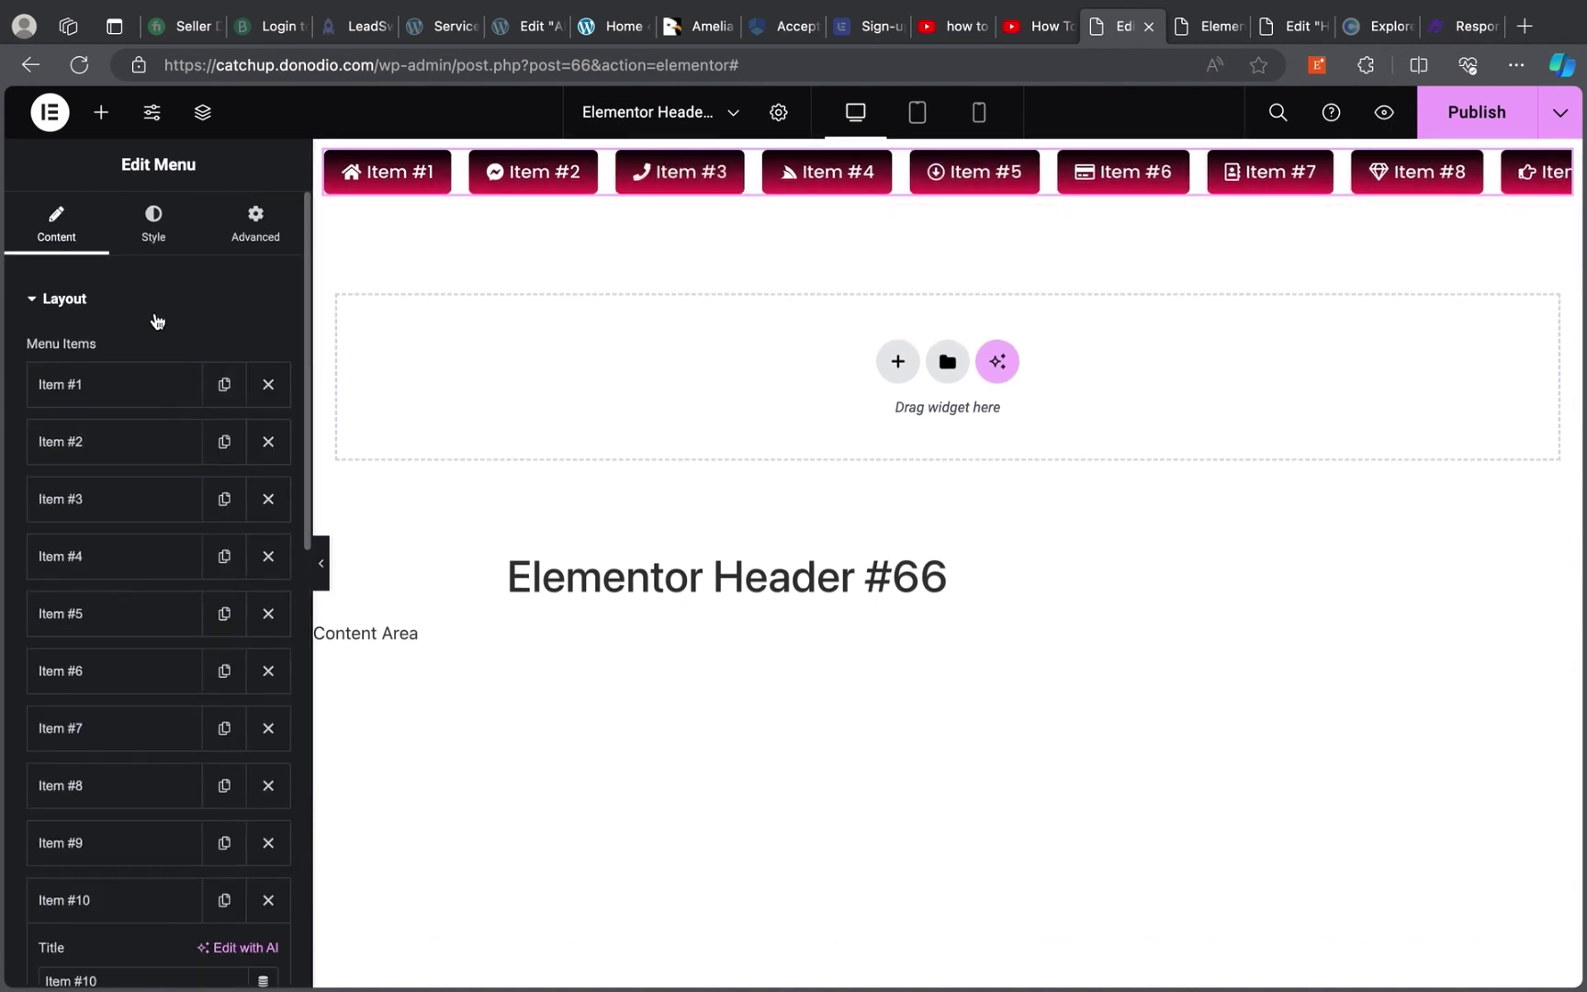
In the Style tab's Icon section, set the icon Position to top, above the labels
{"action": "left_click", "coordinate": [192, 230]}
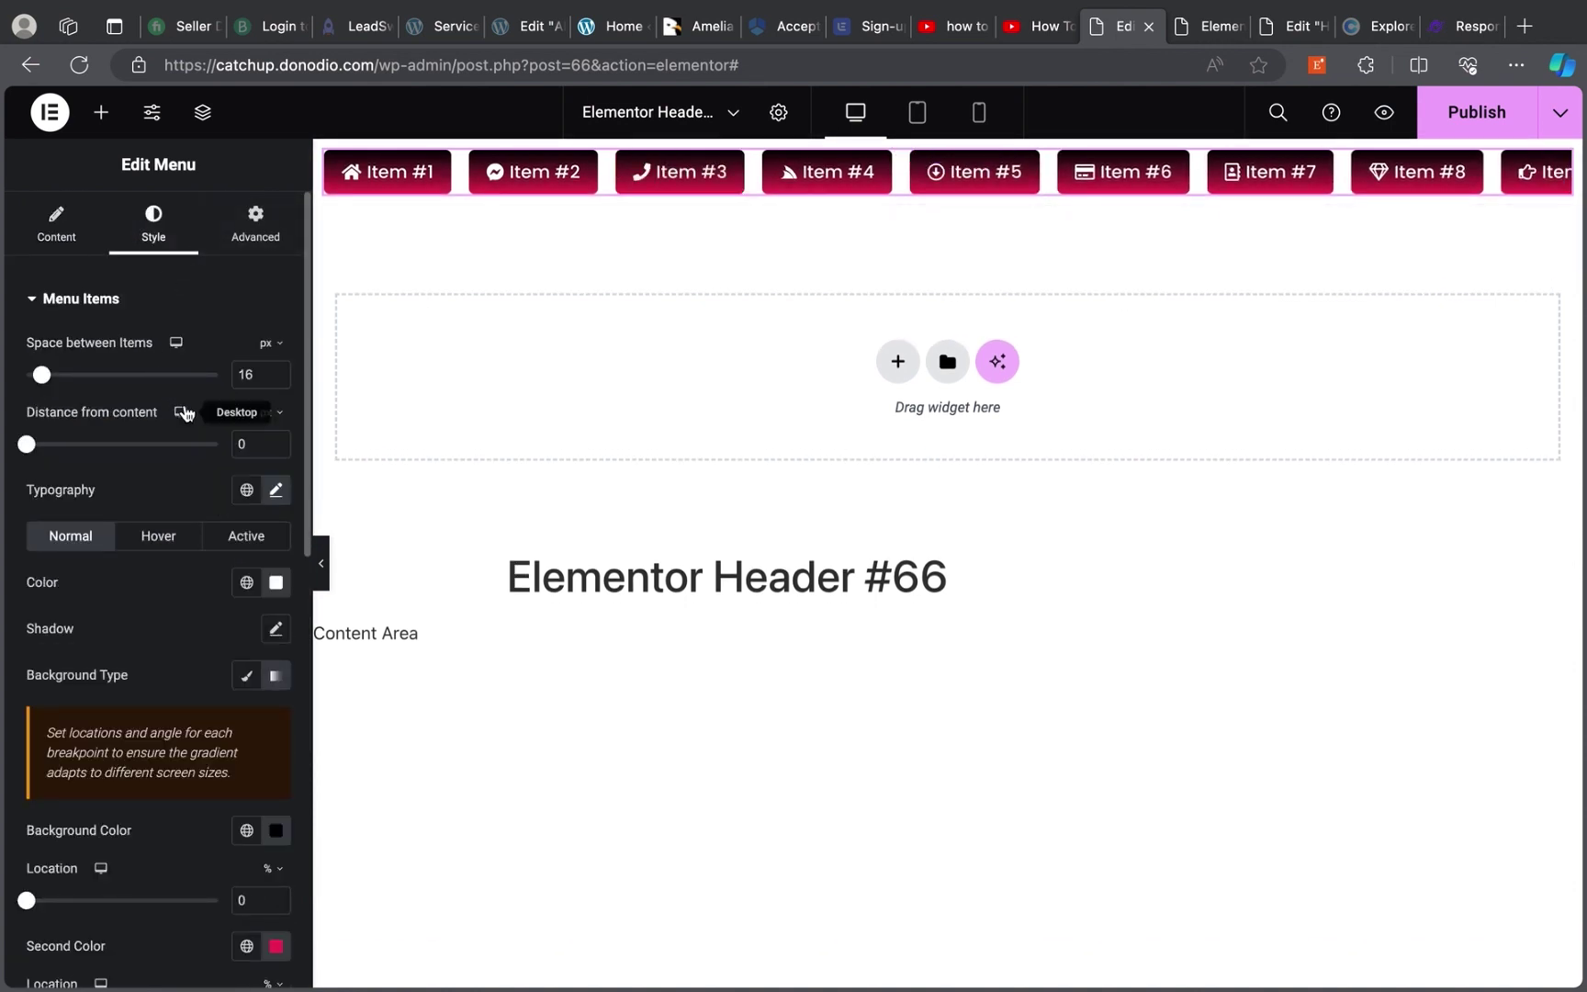
{"action": "scroll", "coordinate": [55, 588], "scroll_direction": "down", "scroll_amount": 12}
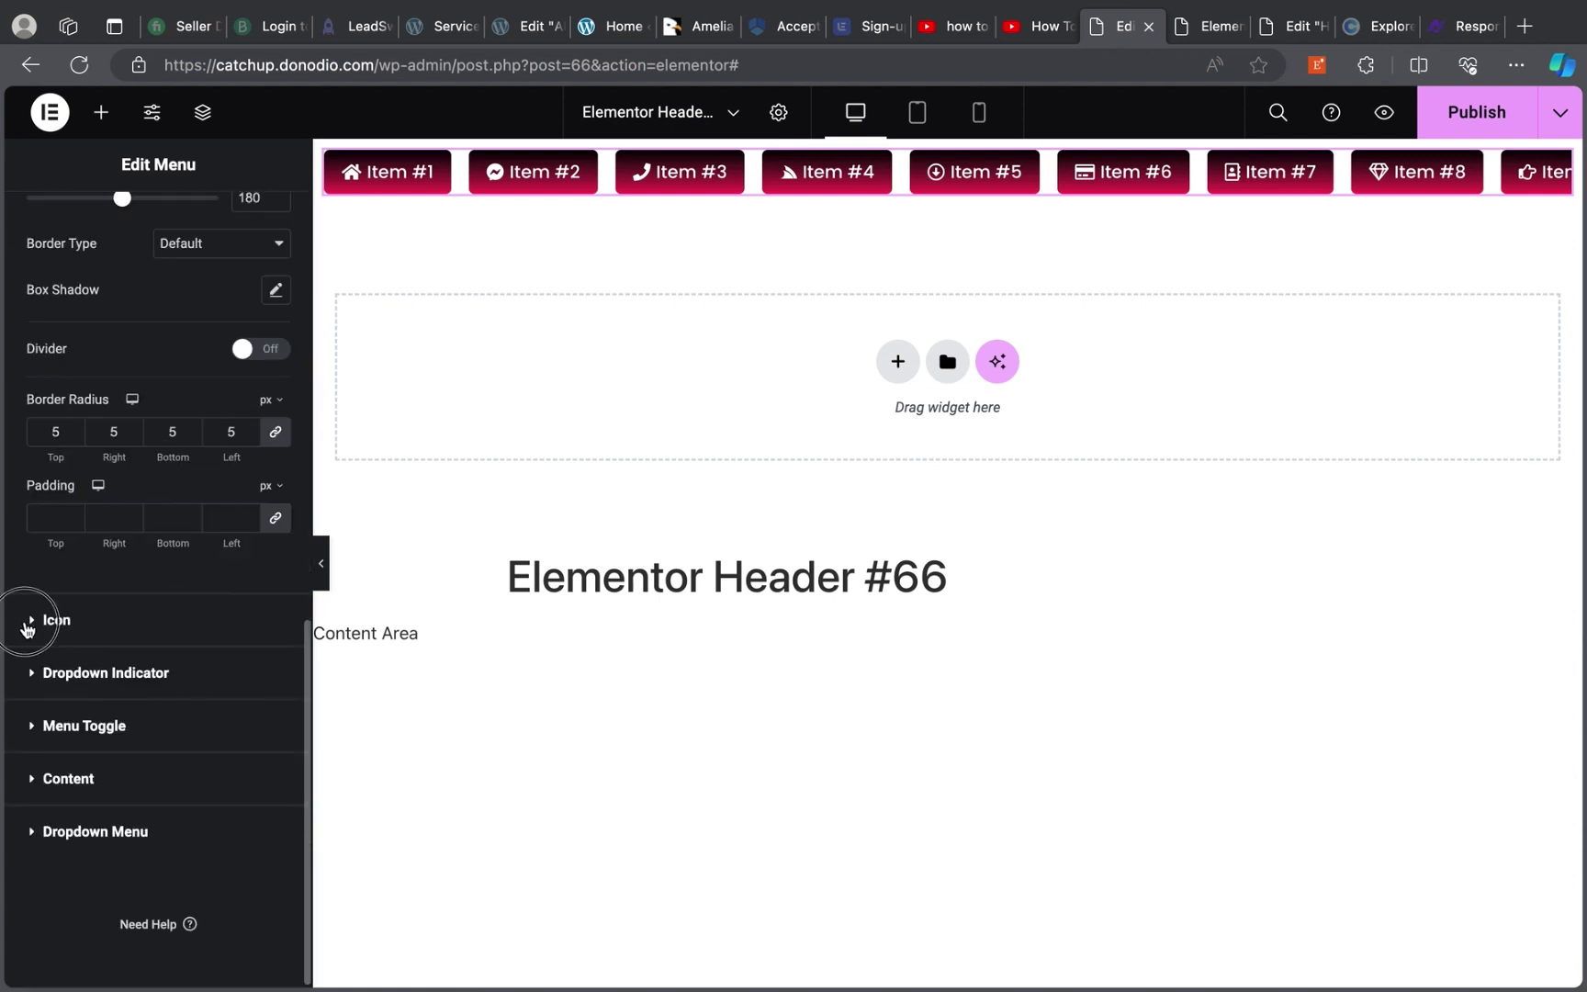
{"action": "left_click", "coordinate": [29, 623]}
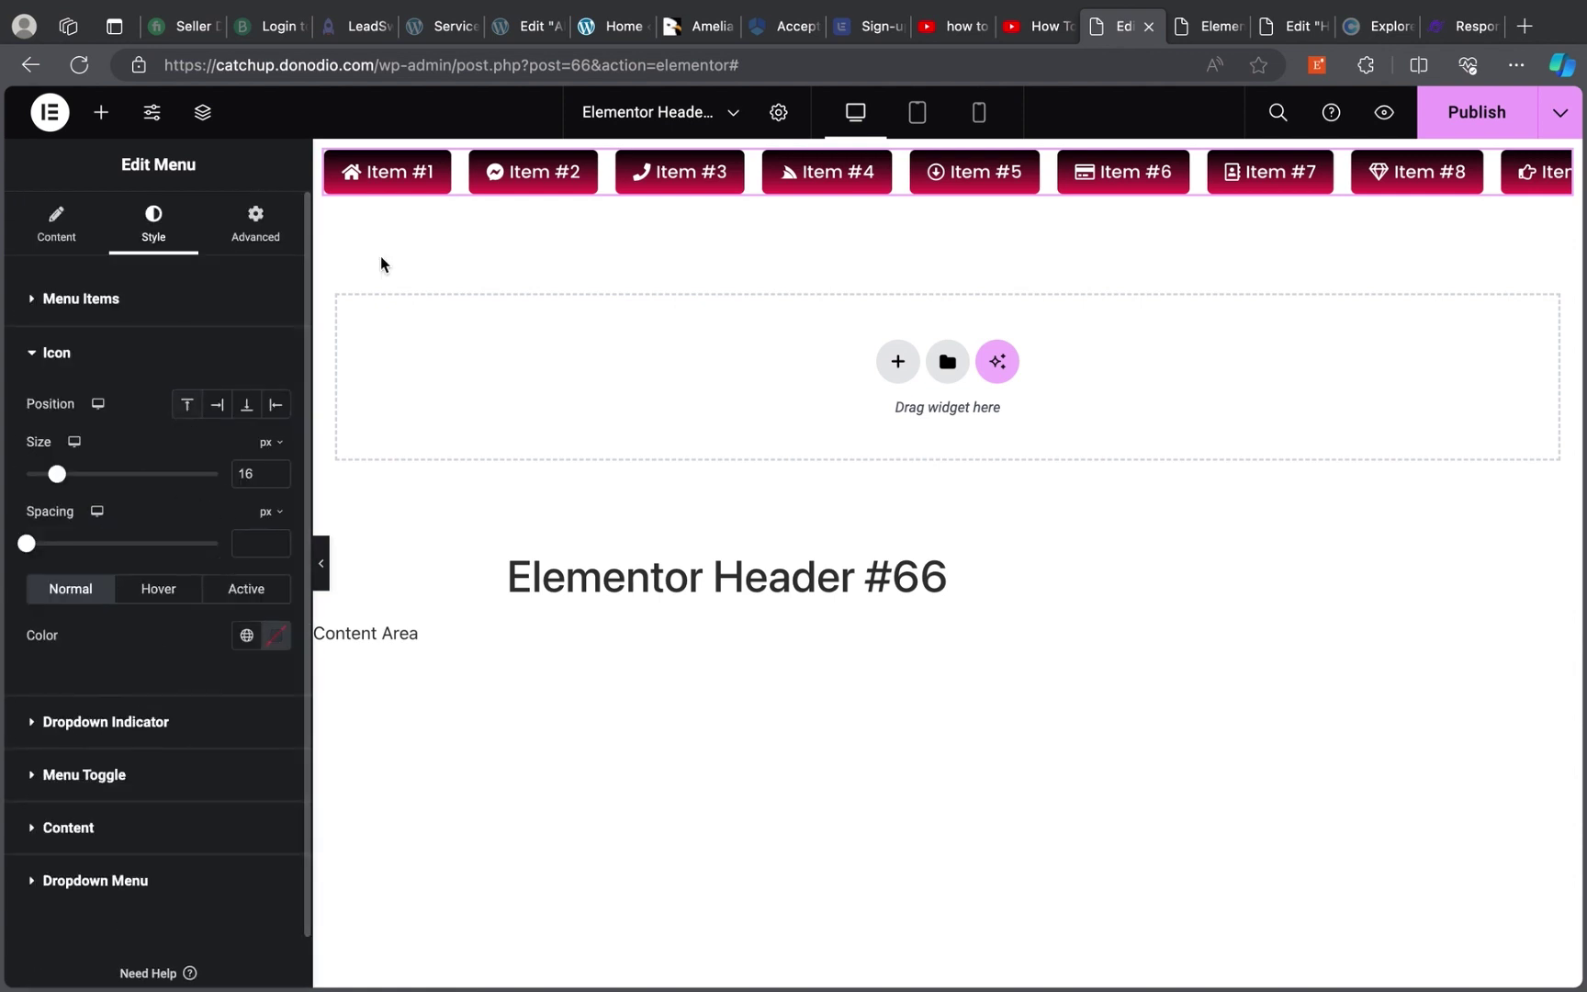
{"action": "left_click", "coordinate": [185, 407]}
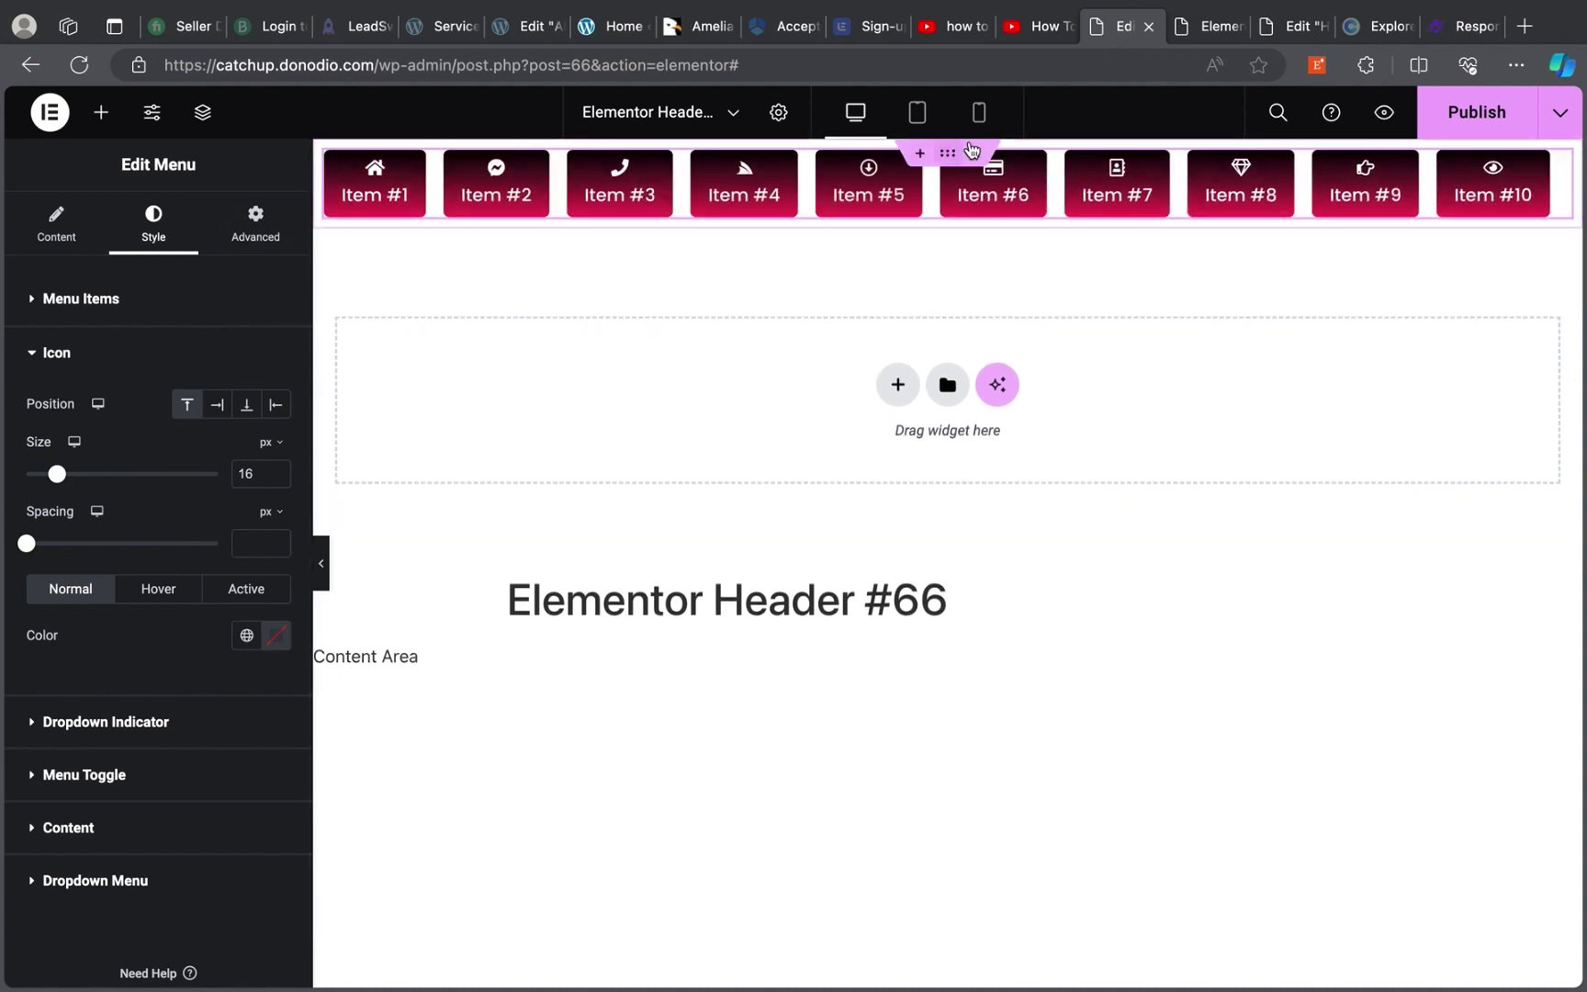
Select the header container holding the menu and open its Advanced settings
{"action": "left_click", "coordinate": [947, 153]}
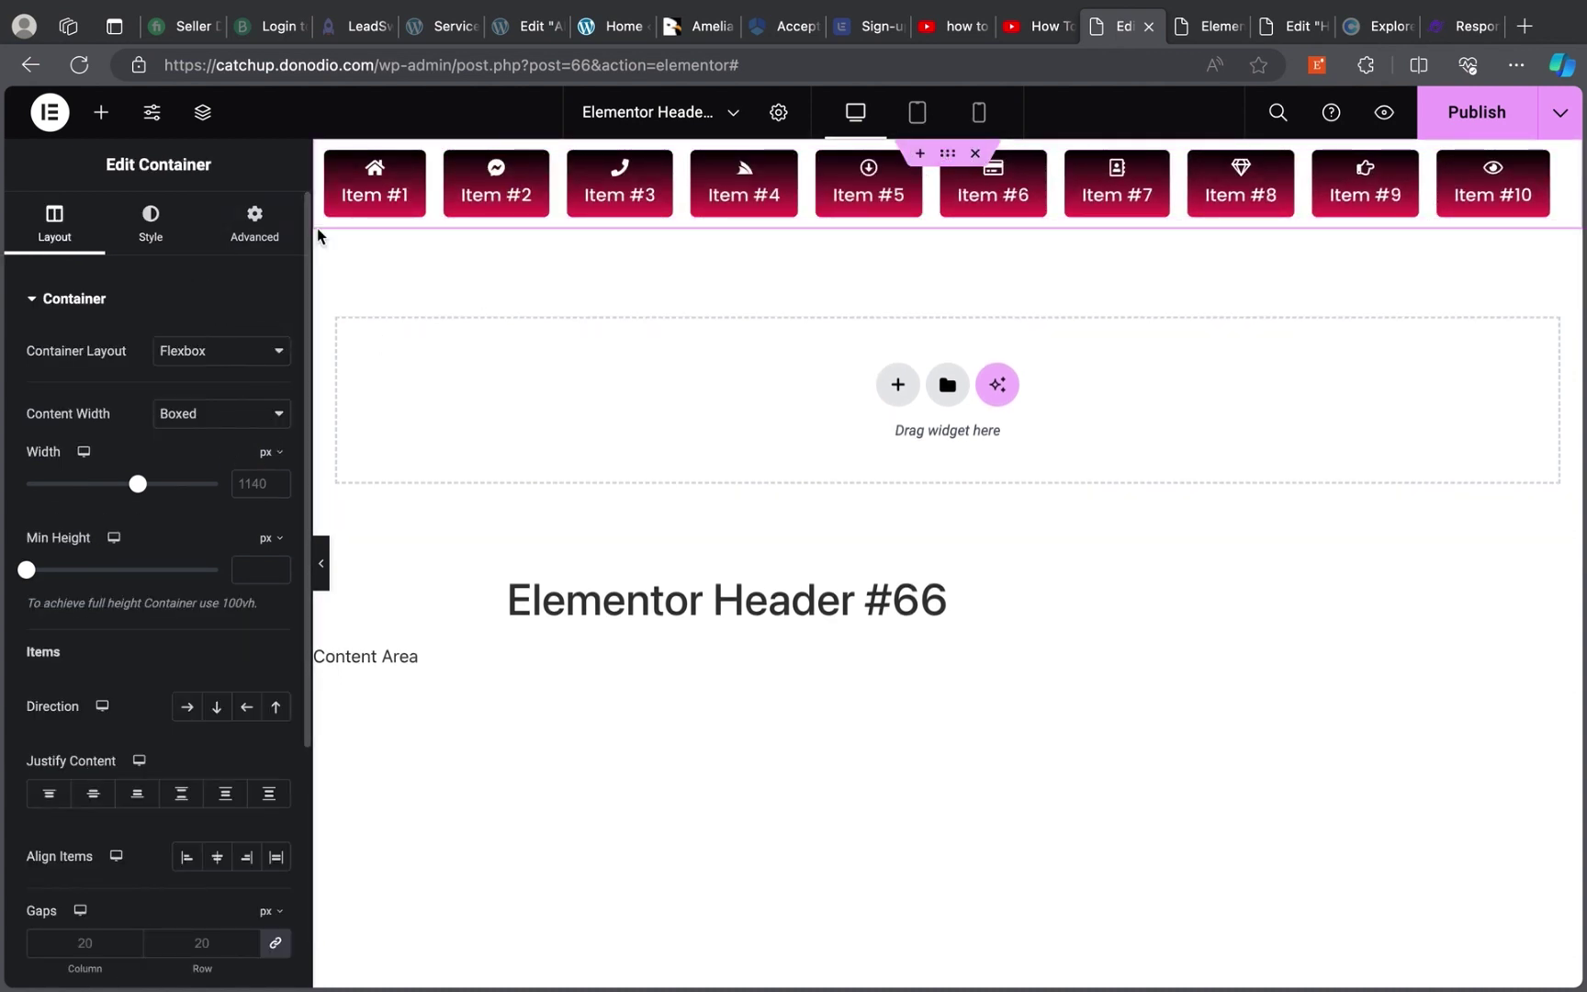
{"action": "left_click", "coordinate": [241, 228]}
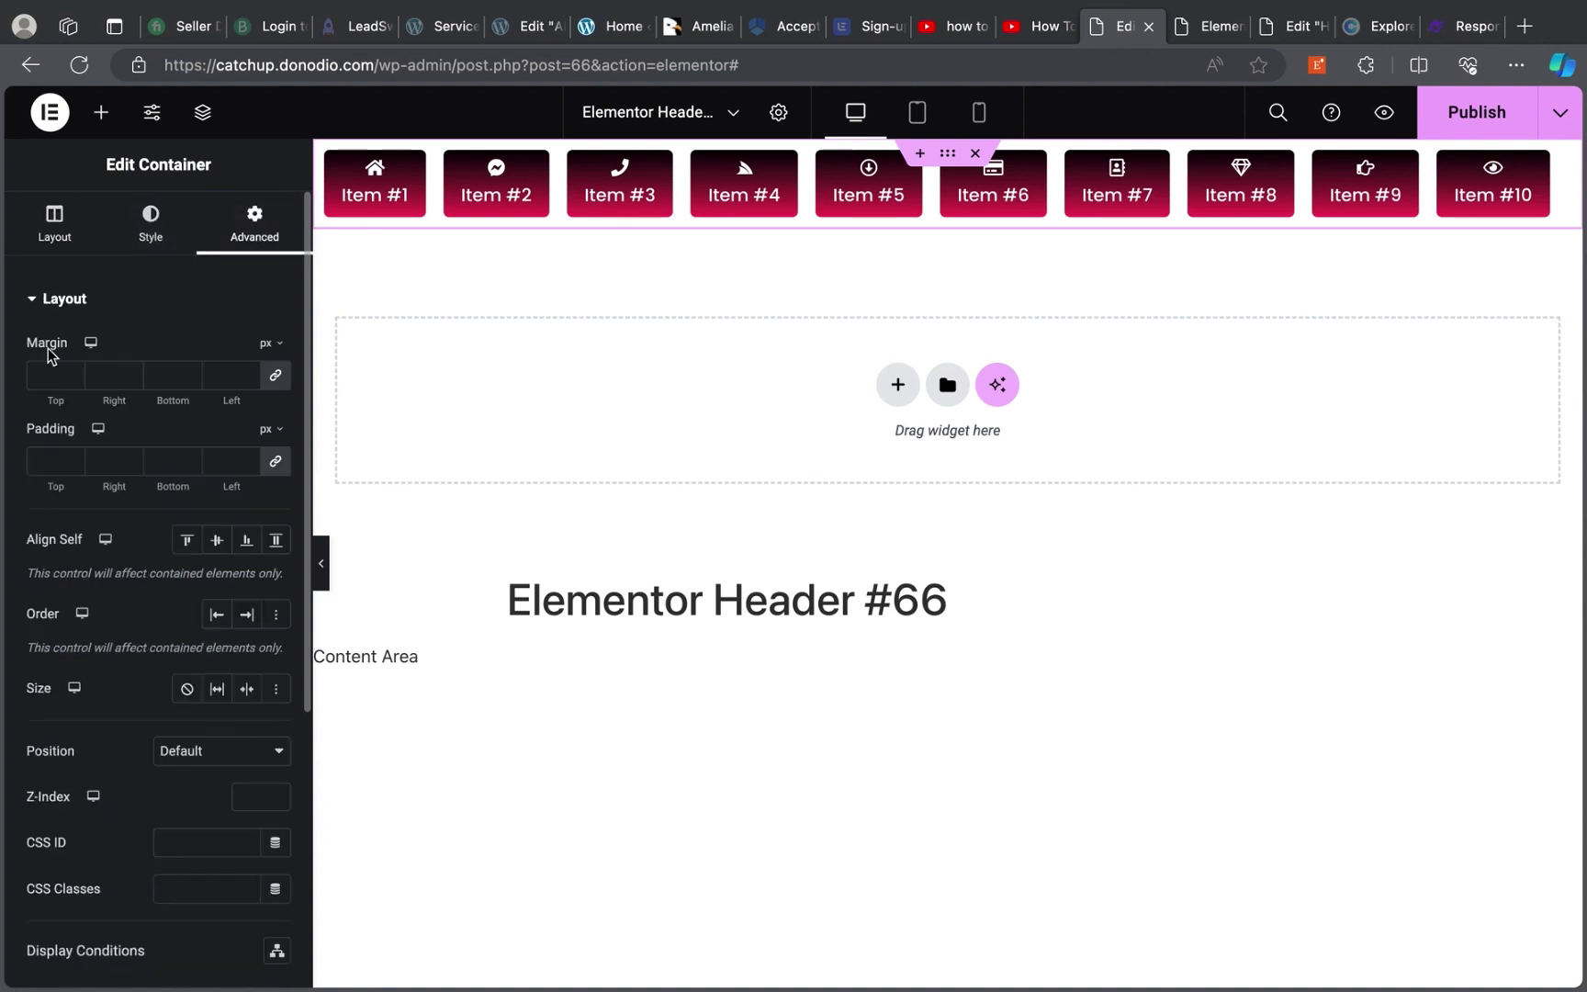
{"action": "scroll", "coordinate": [118, 611], "scroll_direction": "down", "scroll_amount": 5}
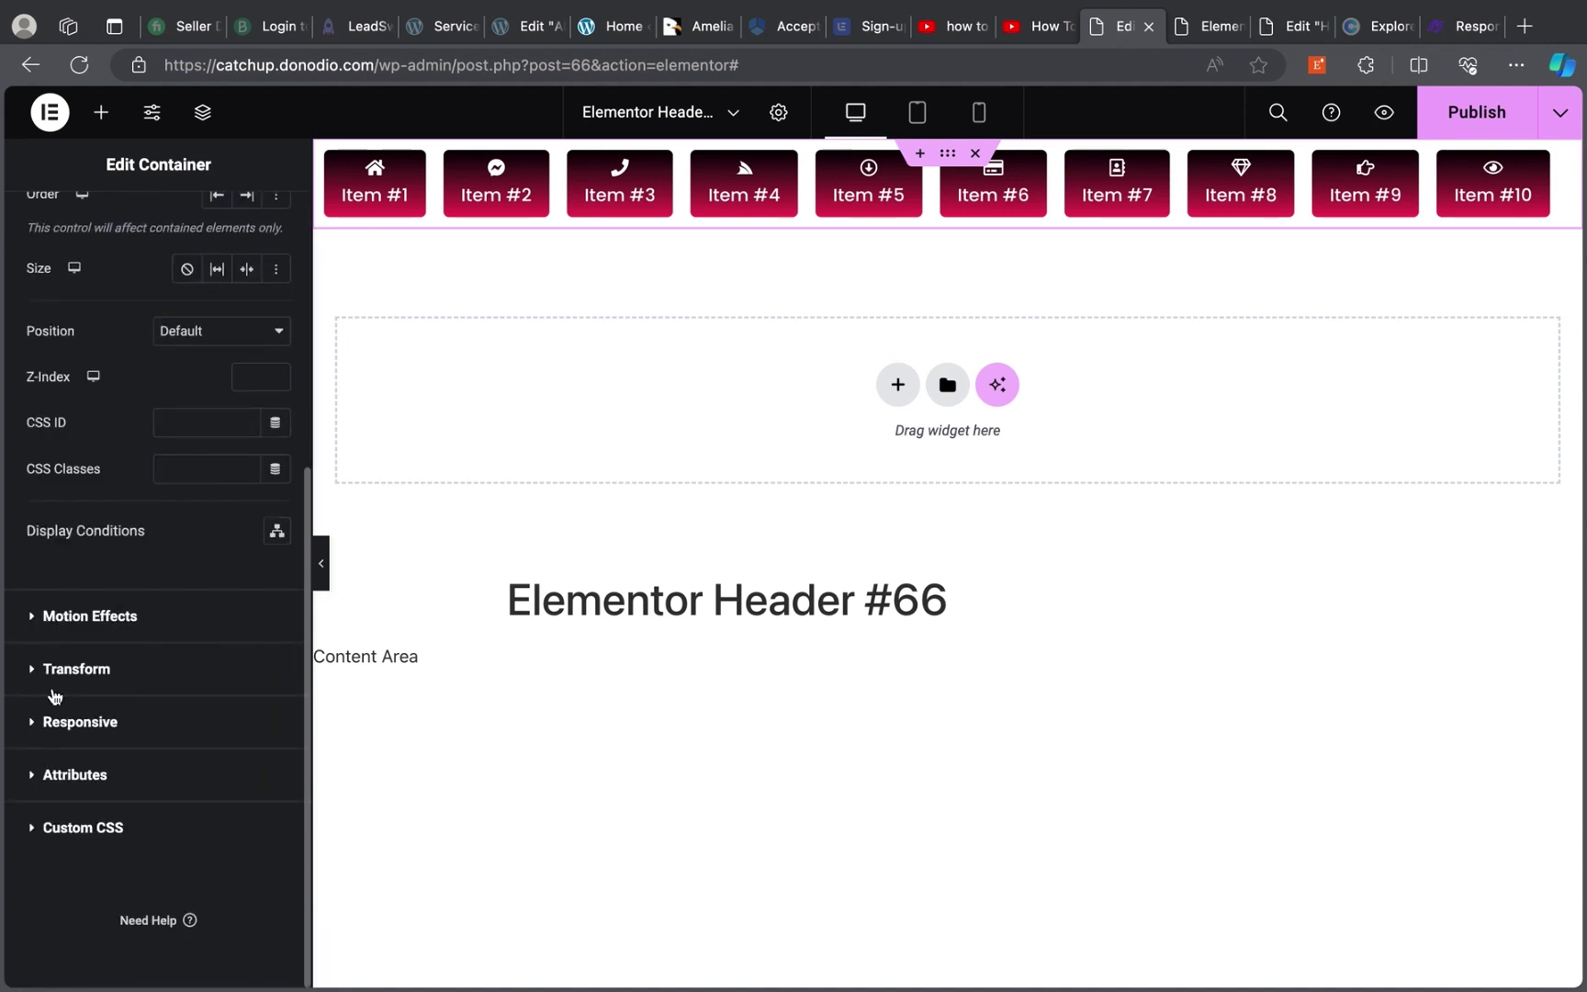
{"action": "scroll", "coordinate": [79, 559], "scroll_direction": "up", "scroll_amount": 5}
{"action": "scroll", "coordinate": [75, 381], "scroll_direction": "down", "scroll_amount": 5}
{"action": "scroll", "coordinate": [69, 642], "scroll_direction": "up", "scroll_amount": 5}
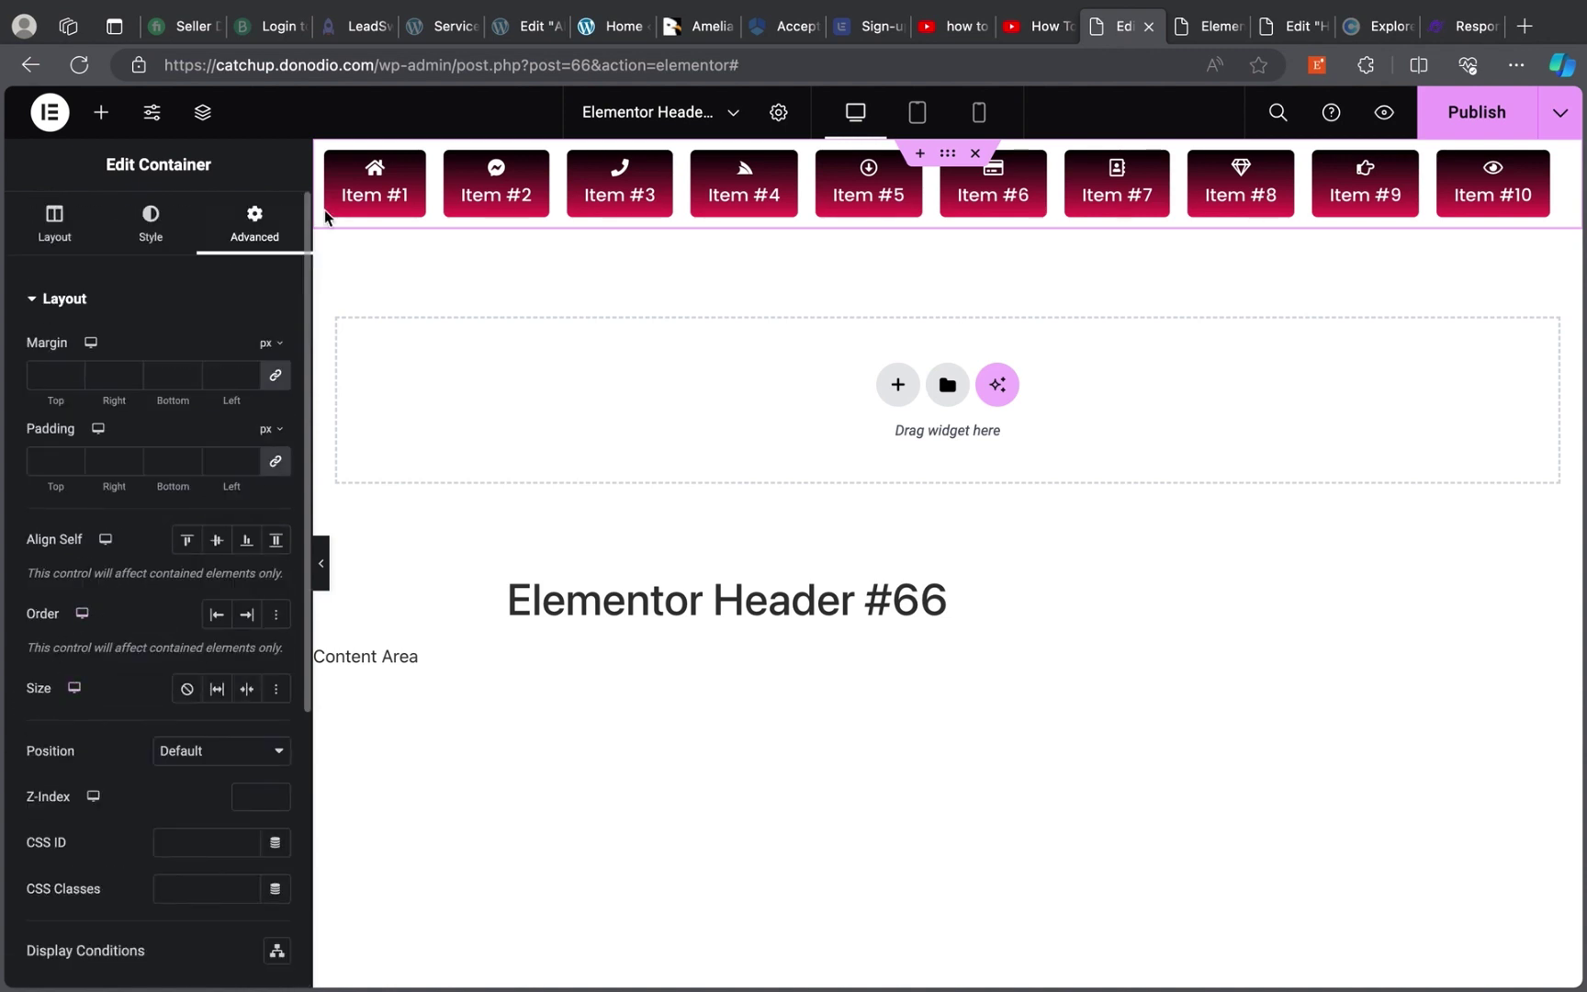
Select the Menu widget and open its Advanced tab, where Position is still Default
{"action": "left_click", "coordinate": [1559, 166]}
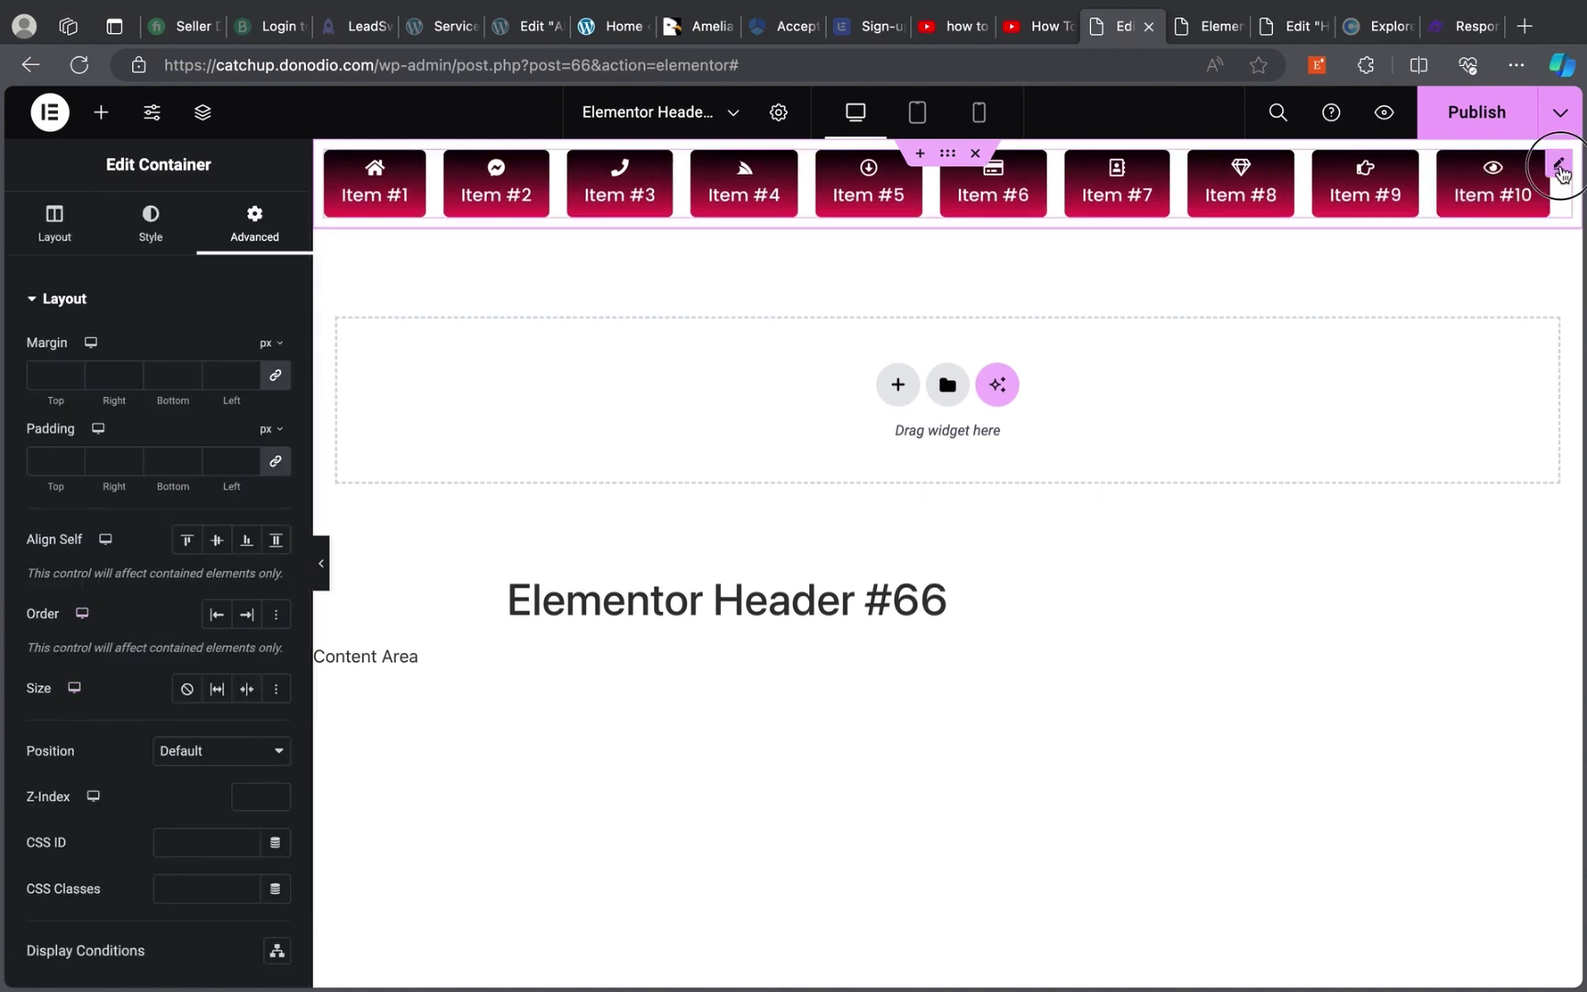
{"action": "left_click", "coordinate": [267, 219]}
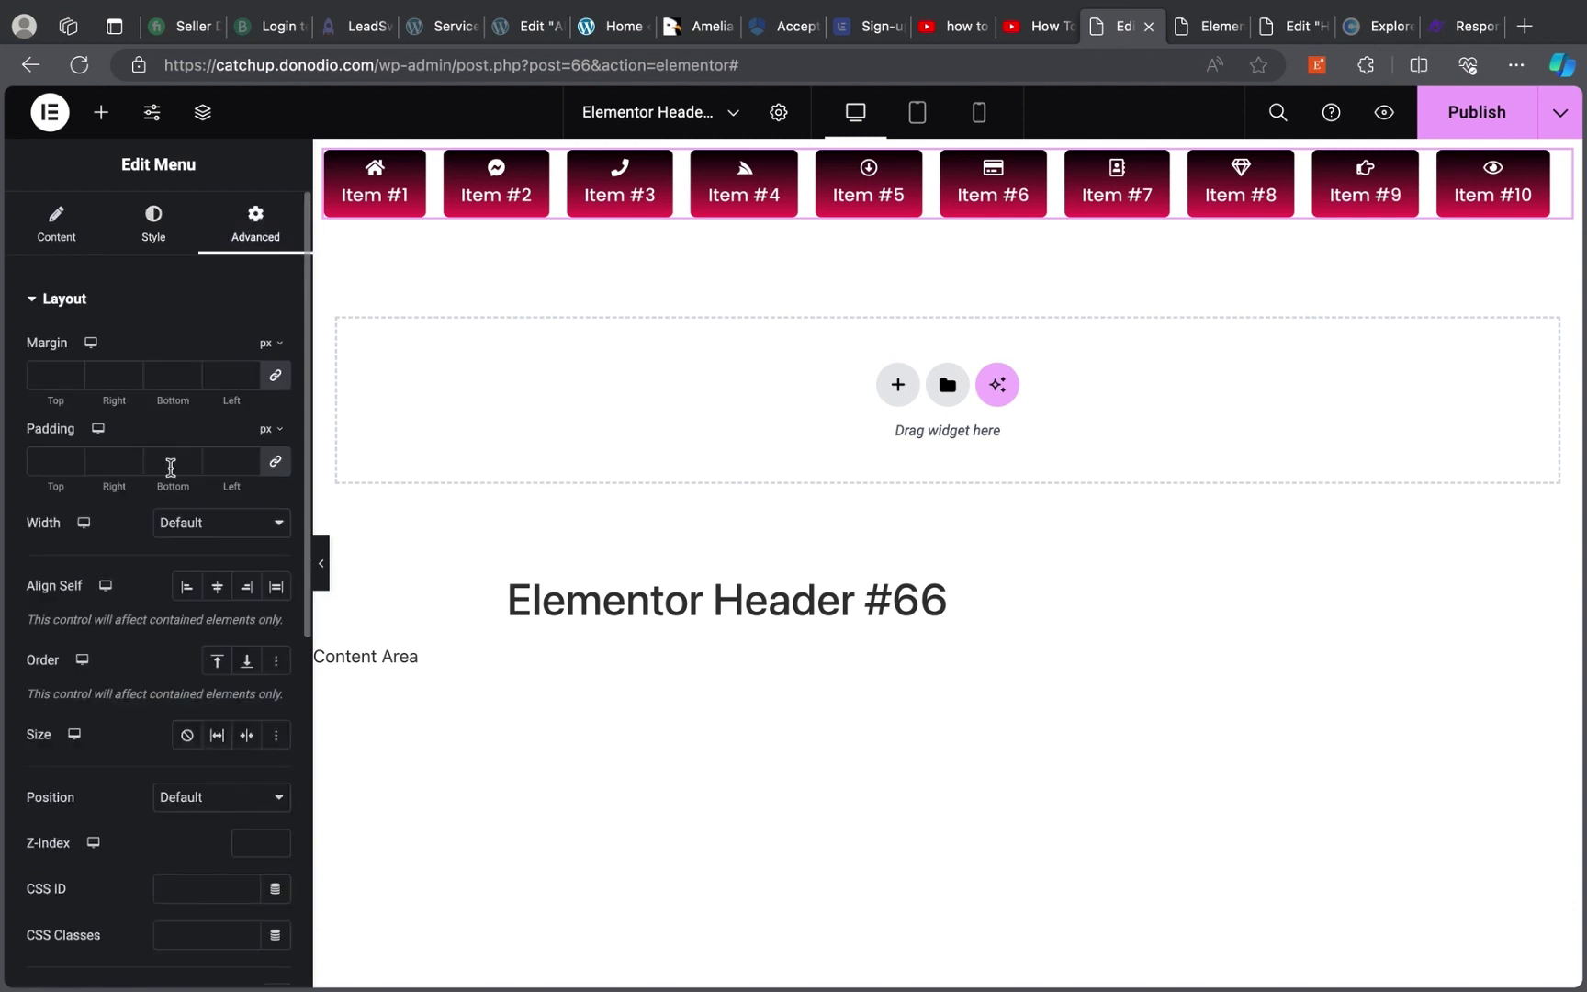
{"action": "scroll", "coordinate": [168, 495], "scroll_direction": "down", "scroll_amount": 7}
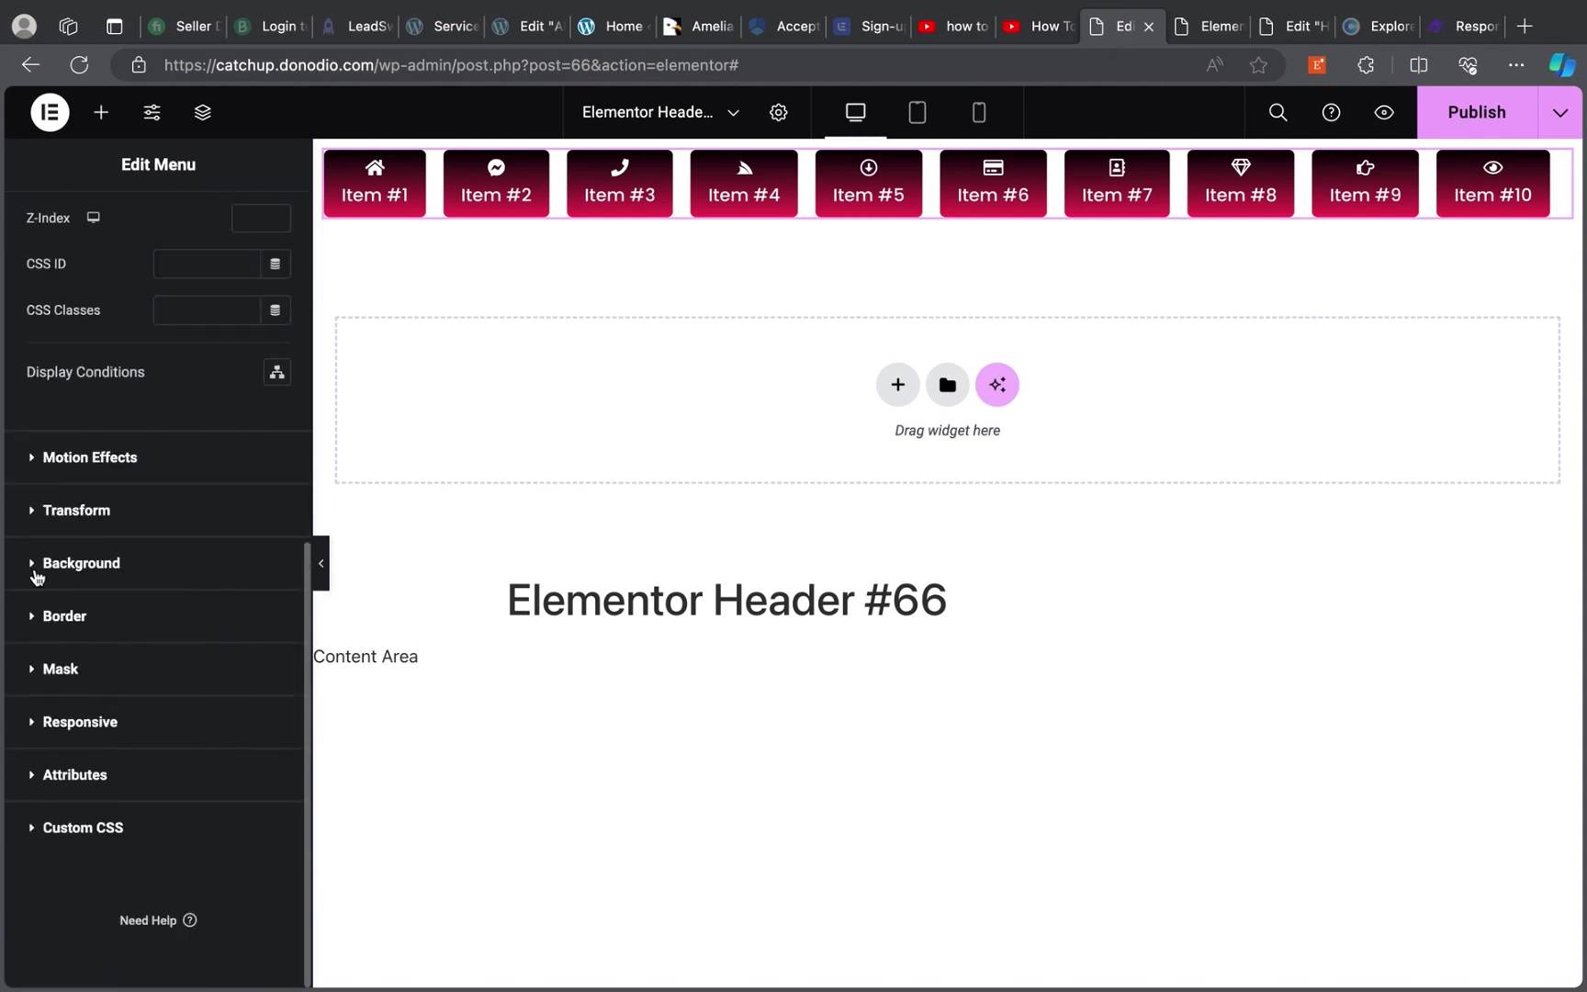
{"action": "scroll", "coordinate": [15, 529], "scroll_direction": "up", "scroll_amount": 5}
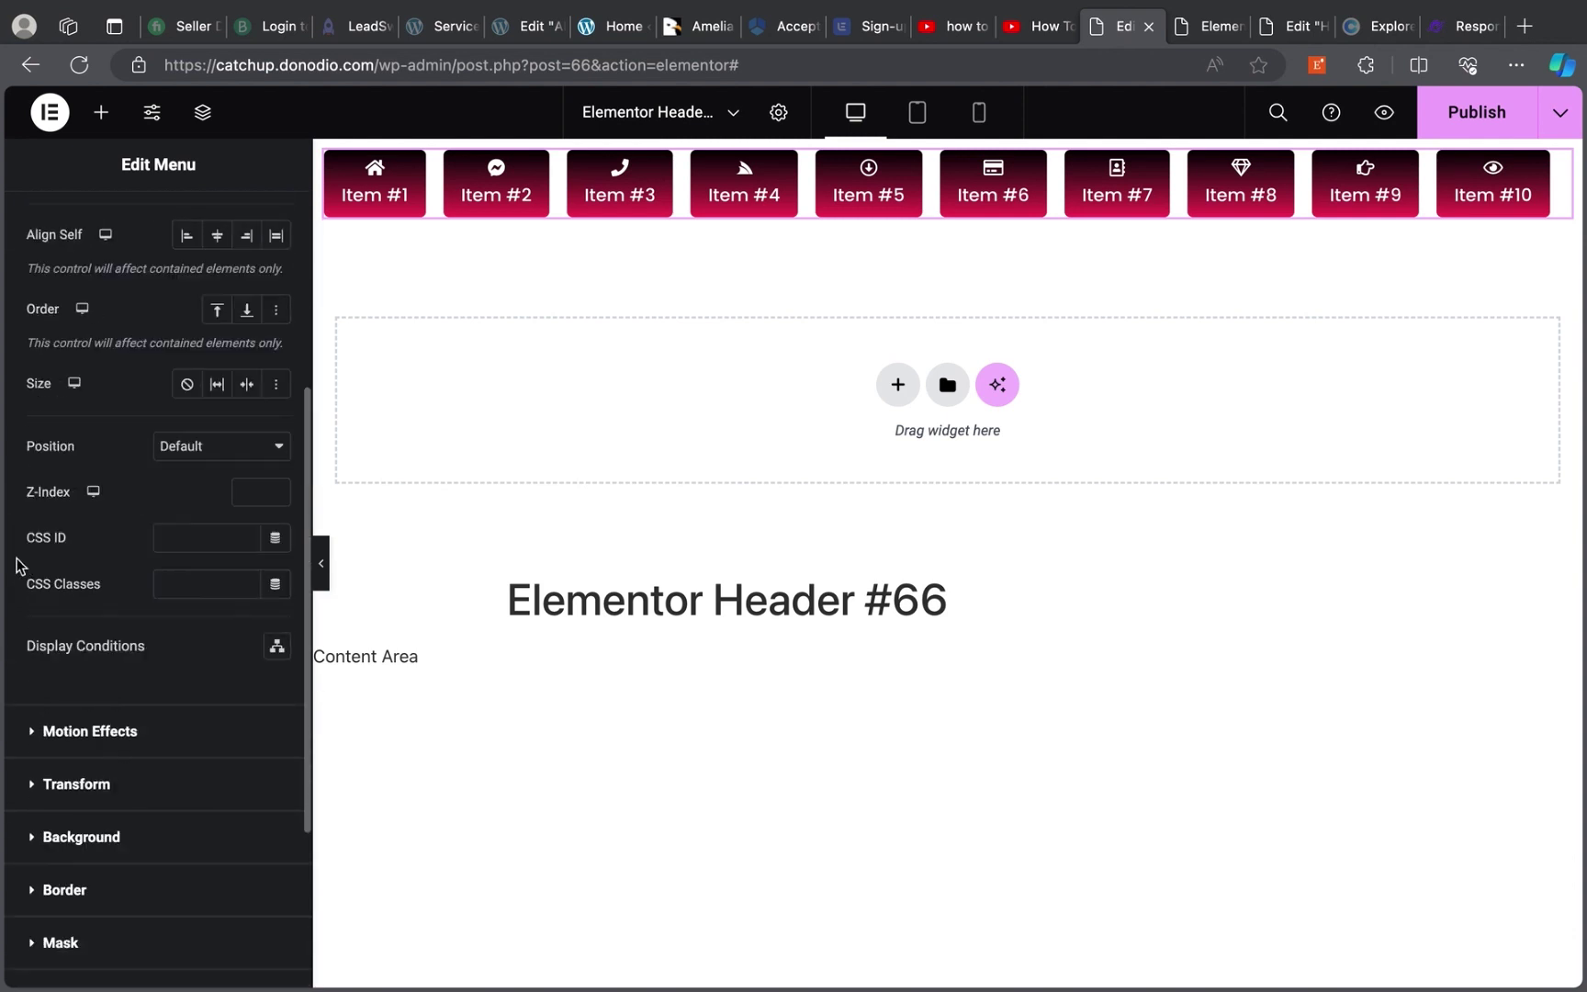
{"action": "scroll", "coordinate": [184, 666], "scroll_direction": "up", "scroll_amount": 1}
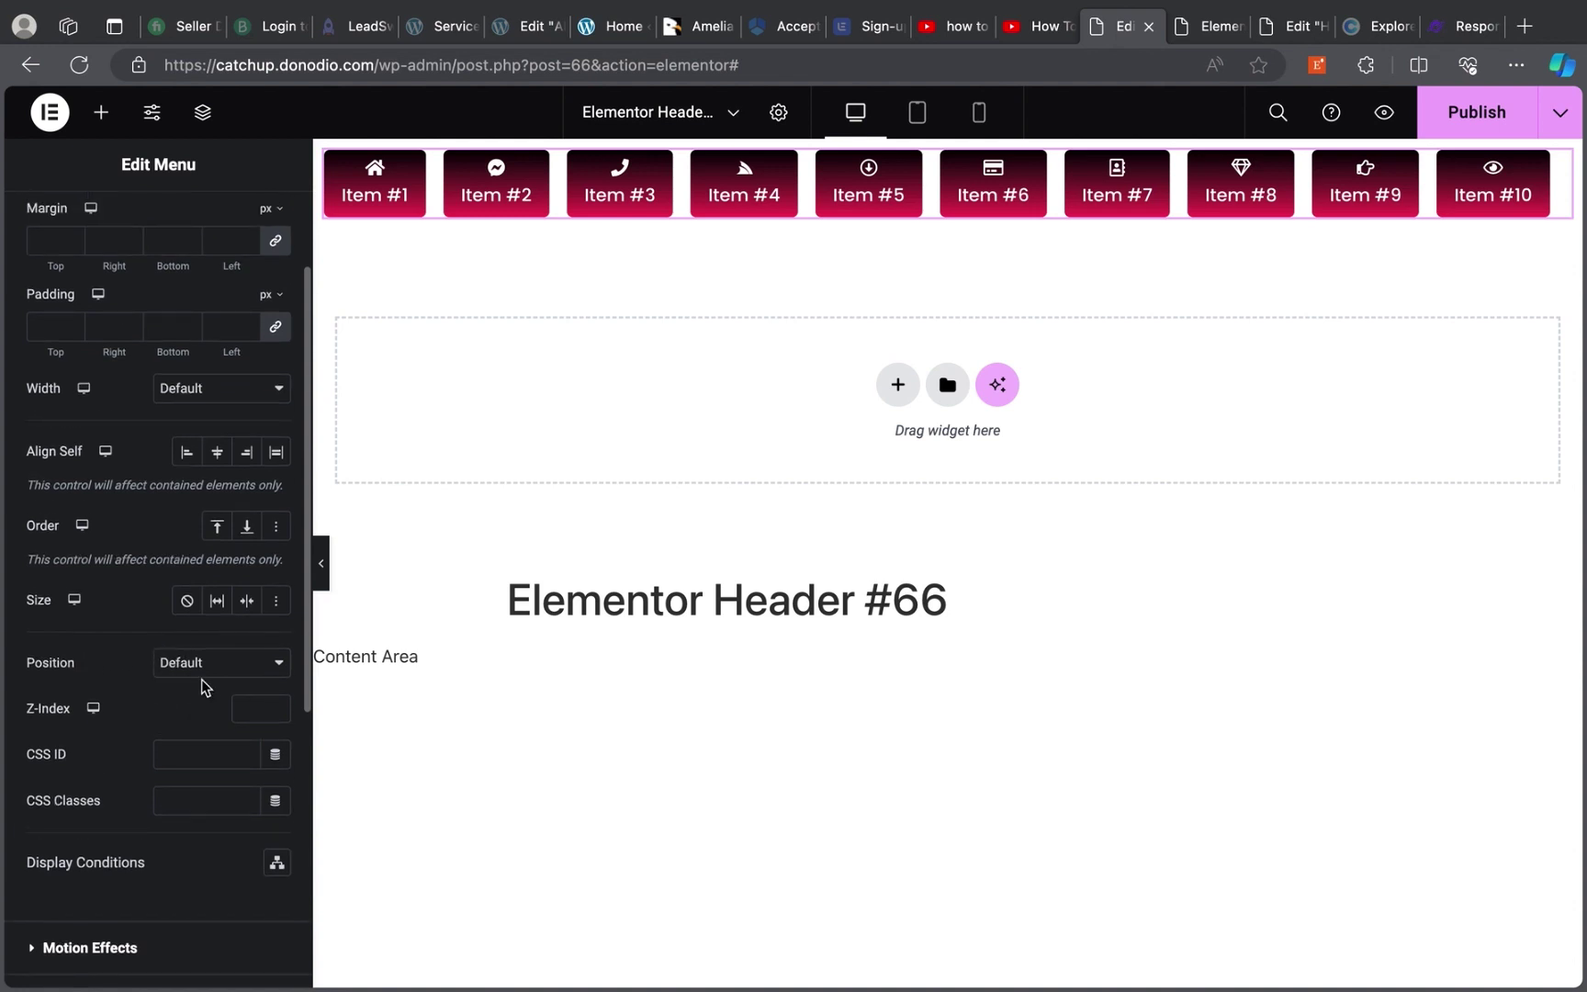
Set the Menu widget's Position to Fixed
{"action": "left_click", "coordinate": [193, 663]}
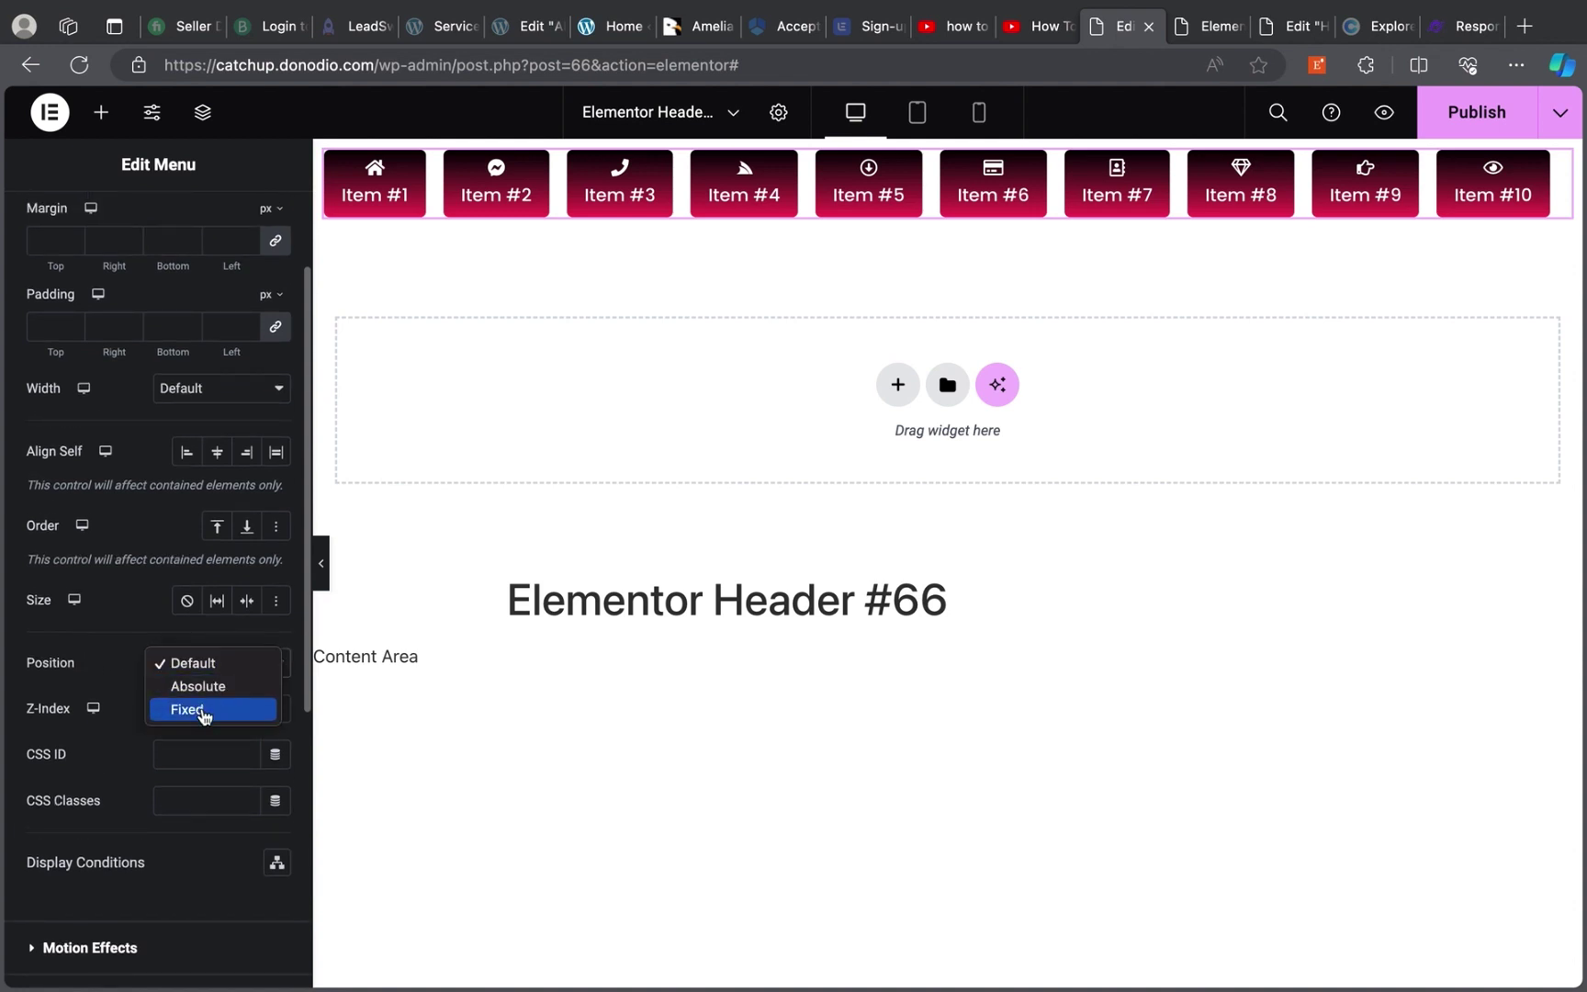
{"action": "left_click", "coordinate": [204, 710]}
{"action": "scroll", "coordinate": [138, 505], "scroll_direction": "up", "scroll_amount": 3}
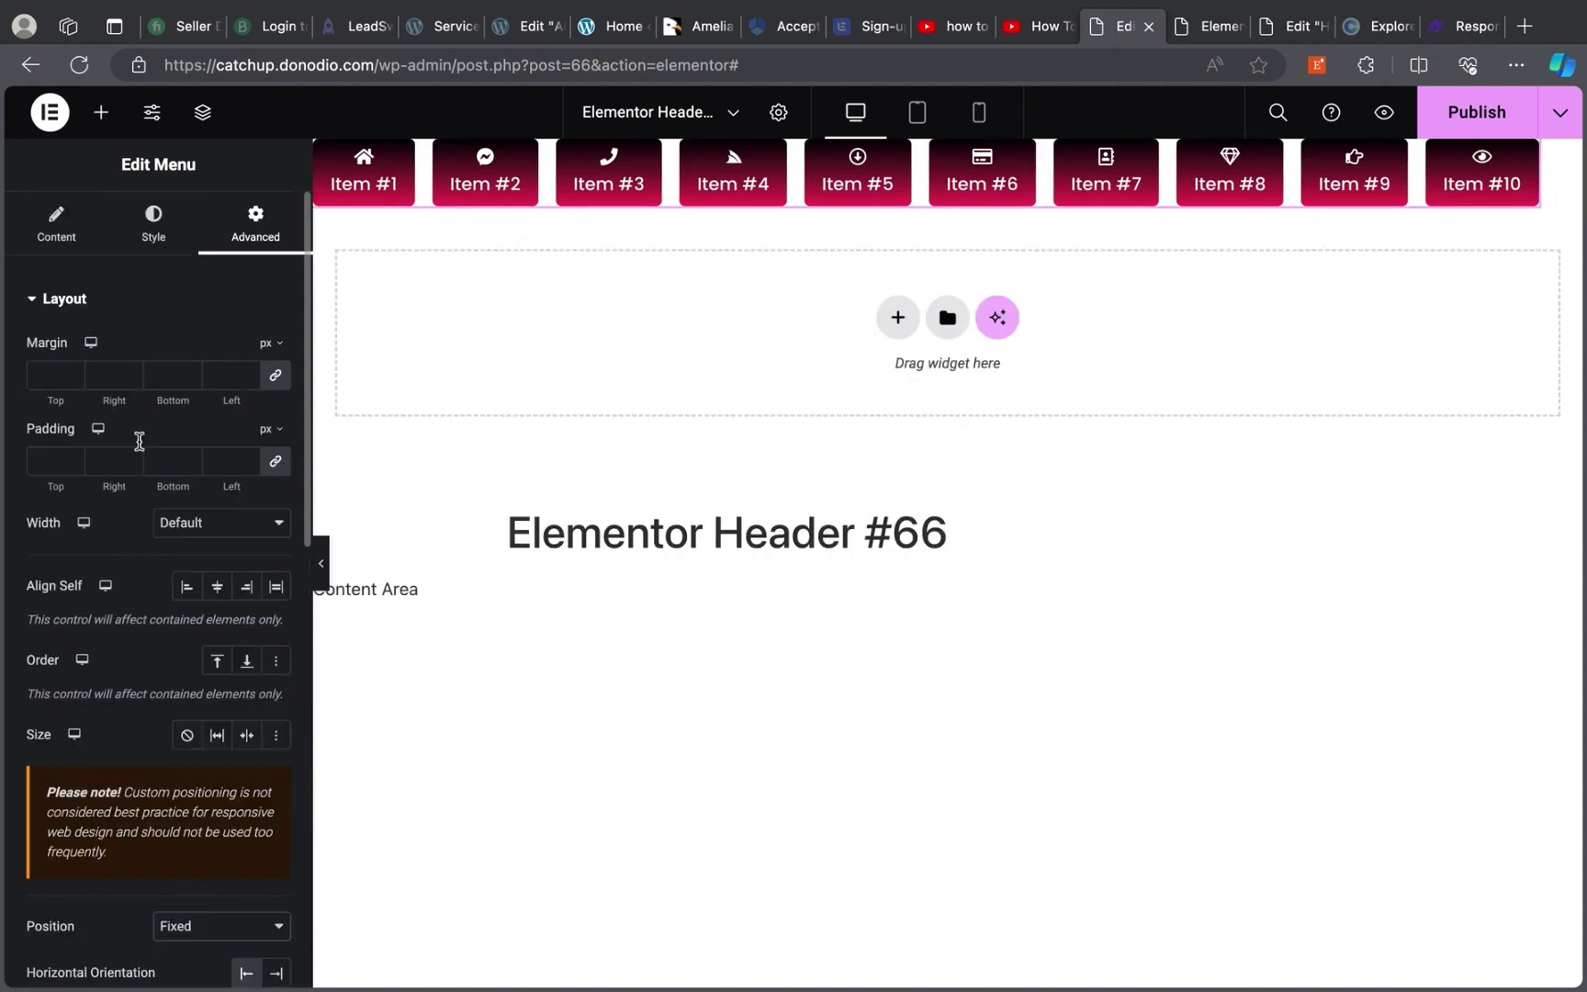
{"action": "scroll", "coordinate": [109, 517], "scroll_direction": "down", "scroll_amount": 6}
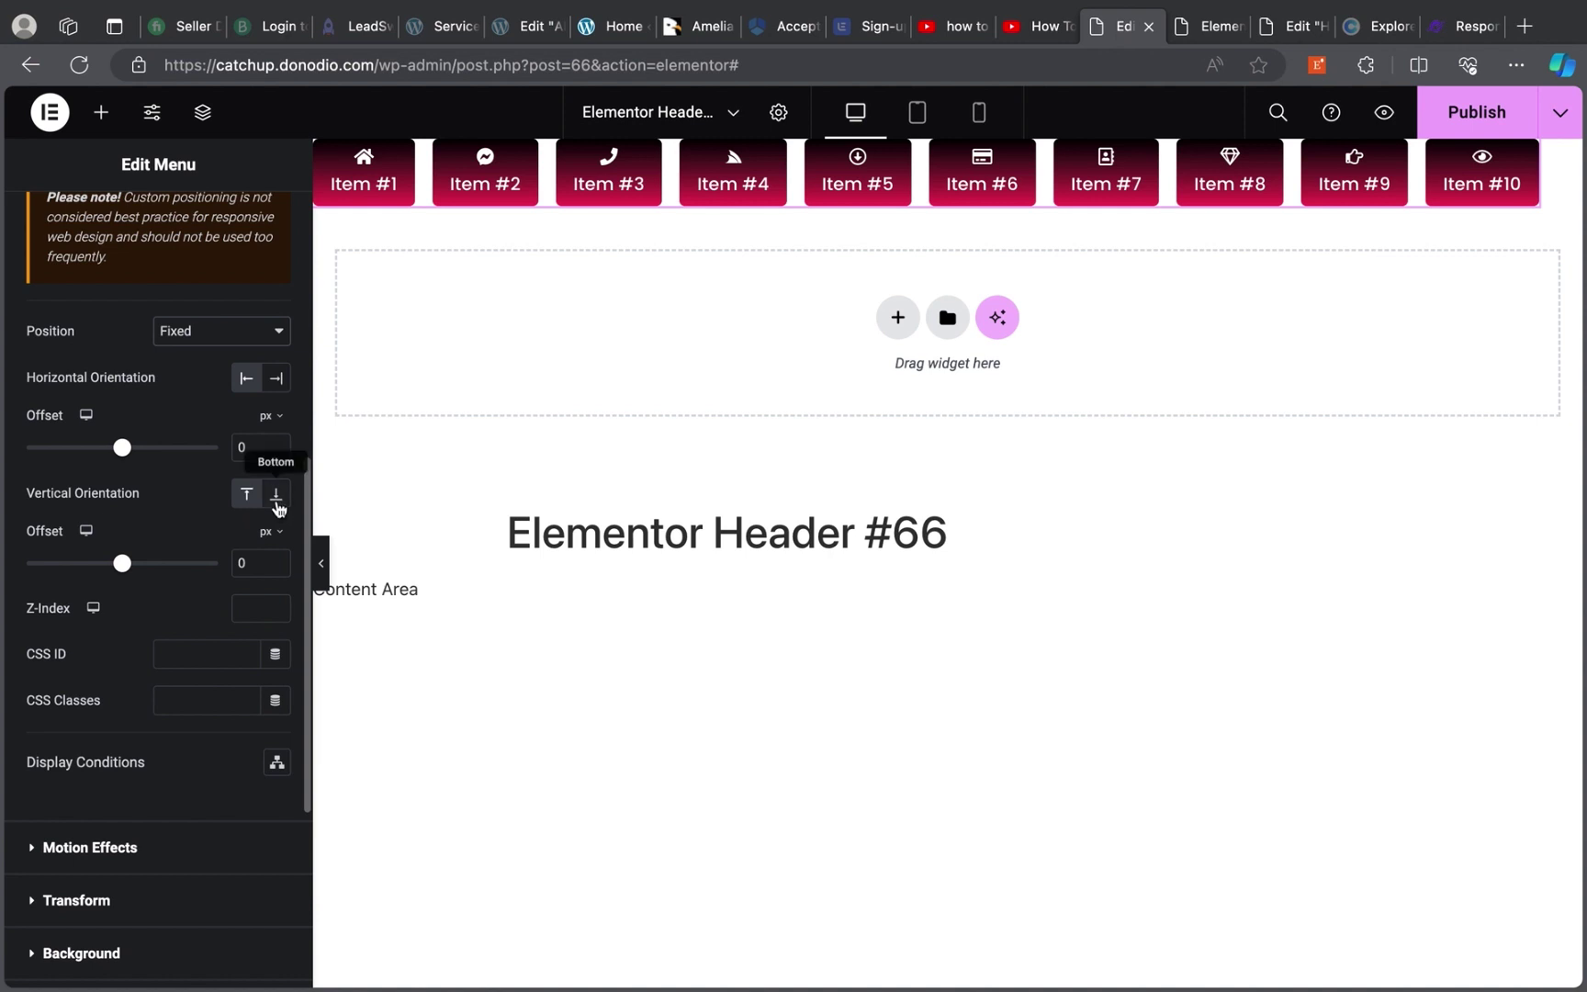
Set Vertical Orientation to Bottom with 0 px offsets
{"action": "left_click", "coordinate": [276, 496]}
{"action": "scroll", "coordinate": [474, 831], "scroll_direction": "down", "scroll_amount": 2}
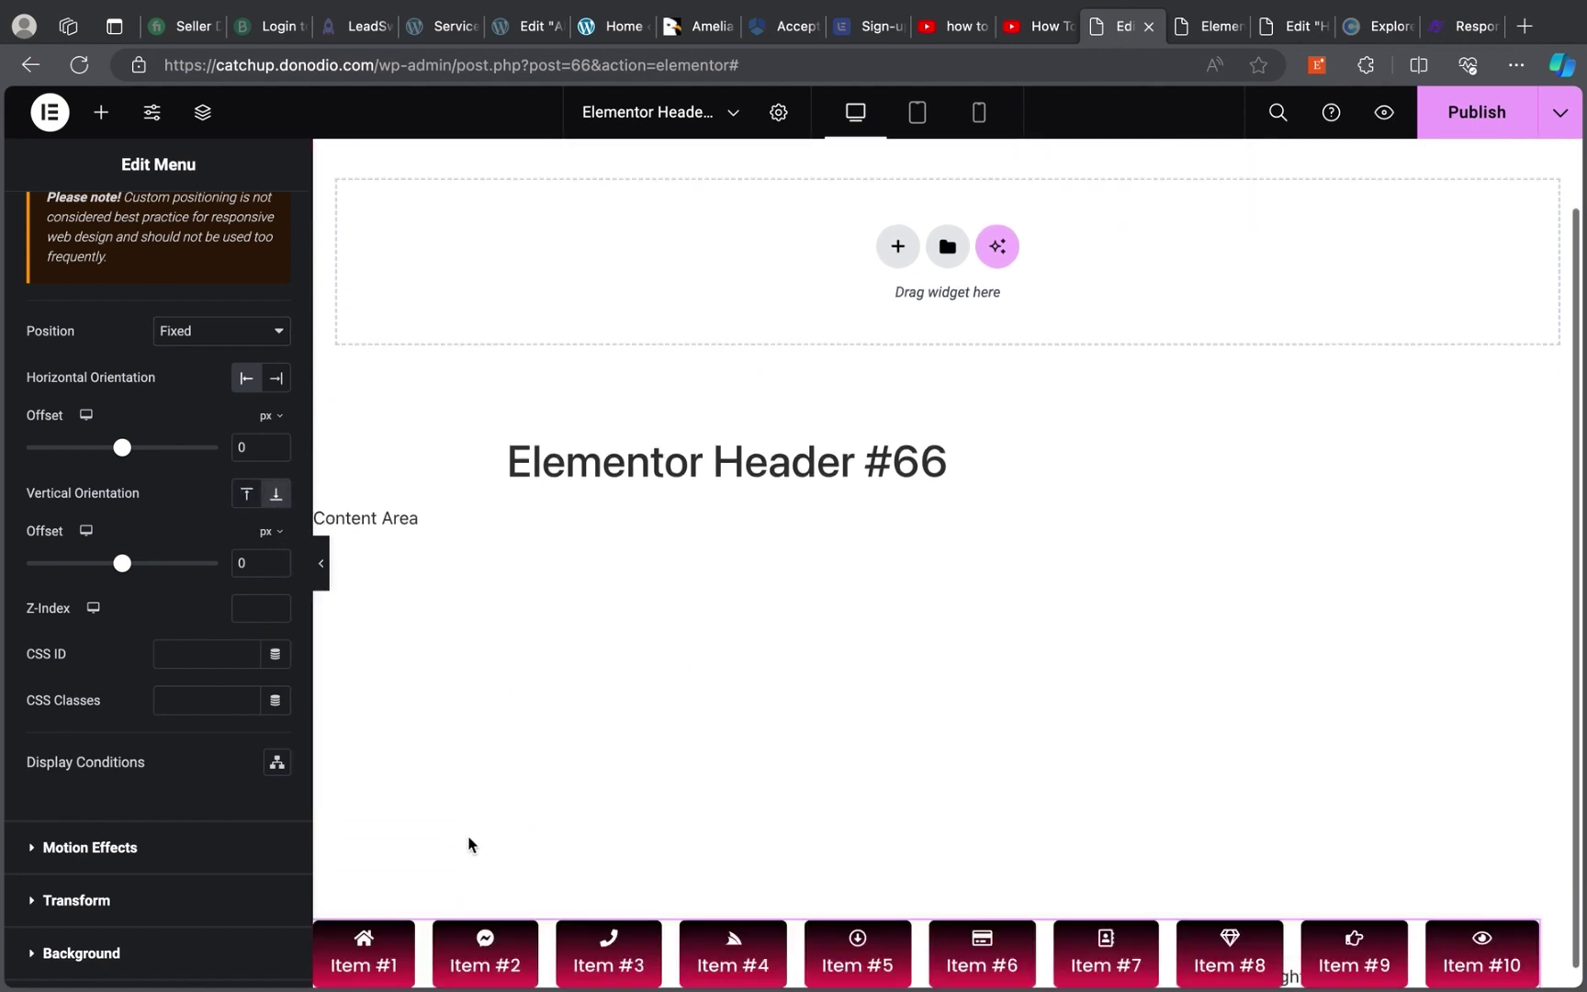
{"action": "scroll", "coordinate": [206, 727], "scroll_direction": "down", "scroll_amount": 1}
{"action": "scroll", "coordinate": [789, 616], "scroll_direction": "up", "scroll_amount": 2}
{"action": "scroll", "coordinate": [781, 633], "scroll_direction": "down", "scroll_amount": 2}
{"action": "scroll", "coordinate": [781, 597], "scroll_direction": "up", "scroll_amount": 2}
{"action": "scroll", "coordinate": [793, 588], "scroll_direction": "down", "scroll_amount": 2}
{"action": "scroll", "coordinate": [812, 515], "scroll_direction": "up", "scroll_amount": 2}
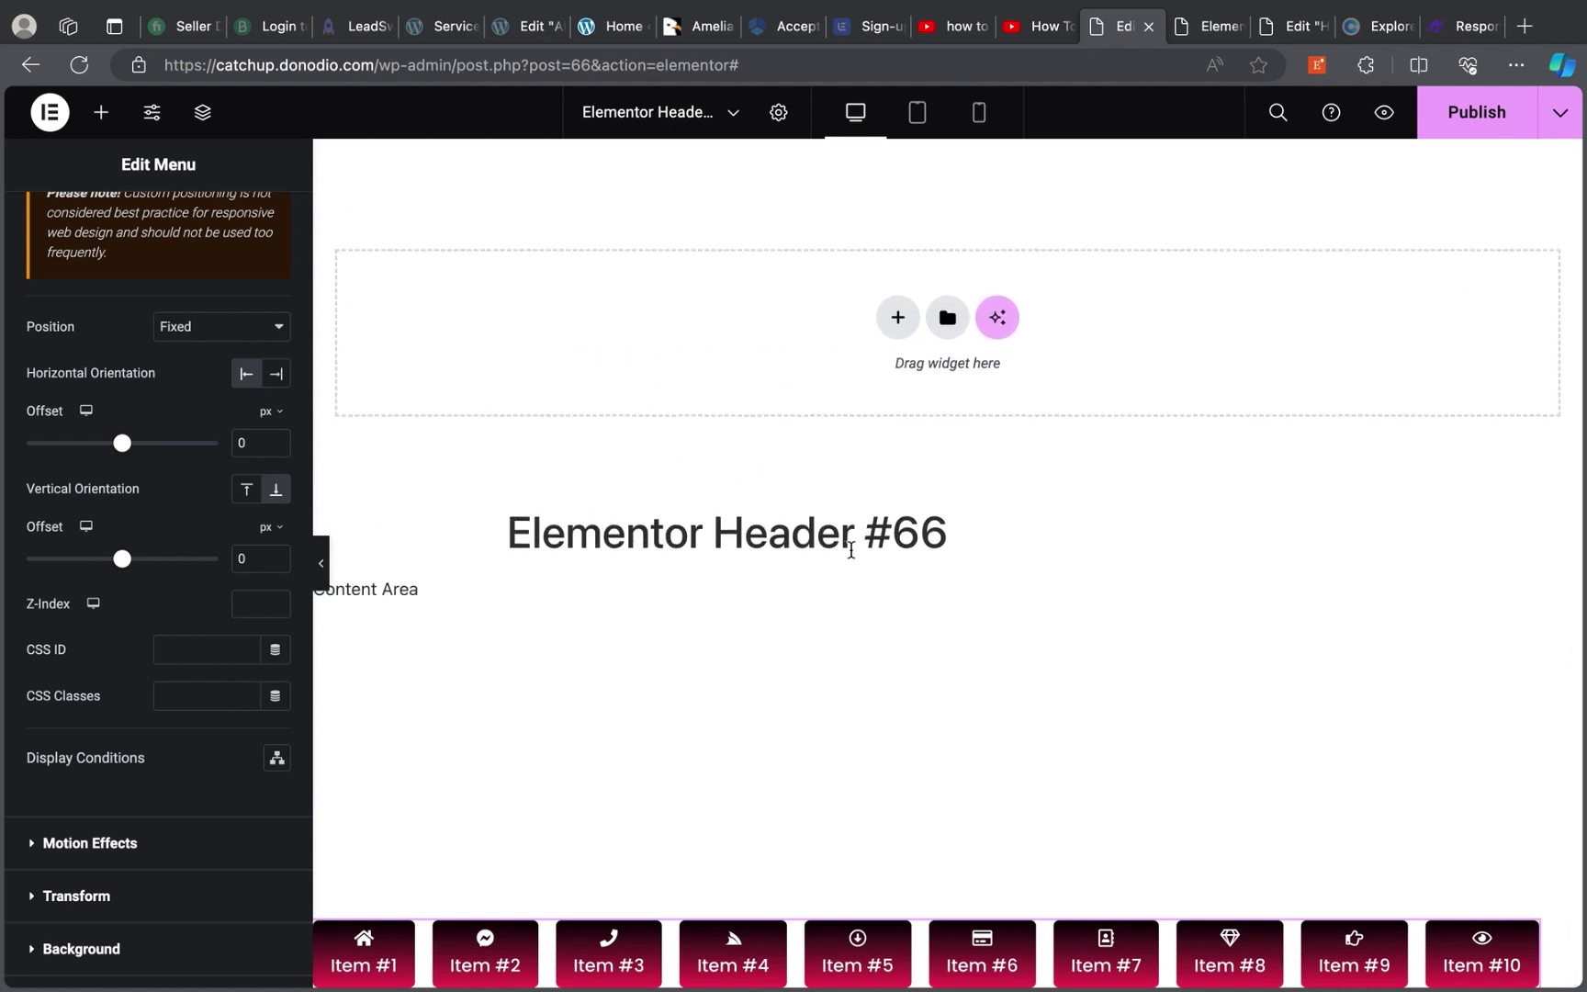
{"action": "scroll", "coordinate": [851, 553], "scroll_direction": "down", "scroll_amount": 2}
{"action": "scroll", "coordinate": [858, 521], "scroll_direction": "up", "scroll_amount": 2}
Publish the header, swap the outdated preview tab for a fresh Preview Changes tab, and return to the editor
{"action": "left_click", "coordinate": [1445, 116]}
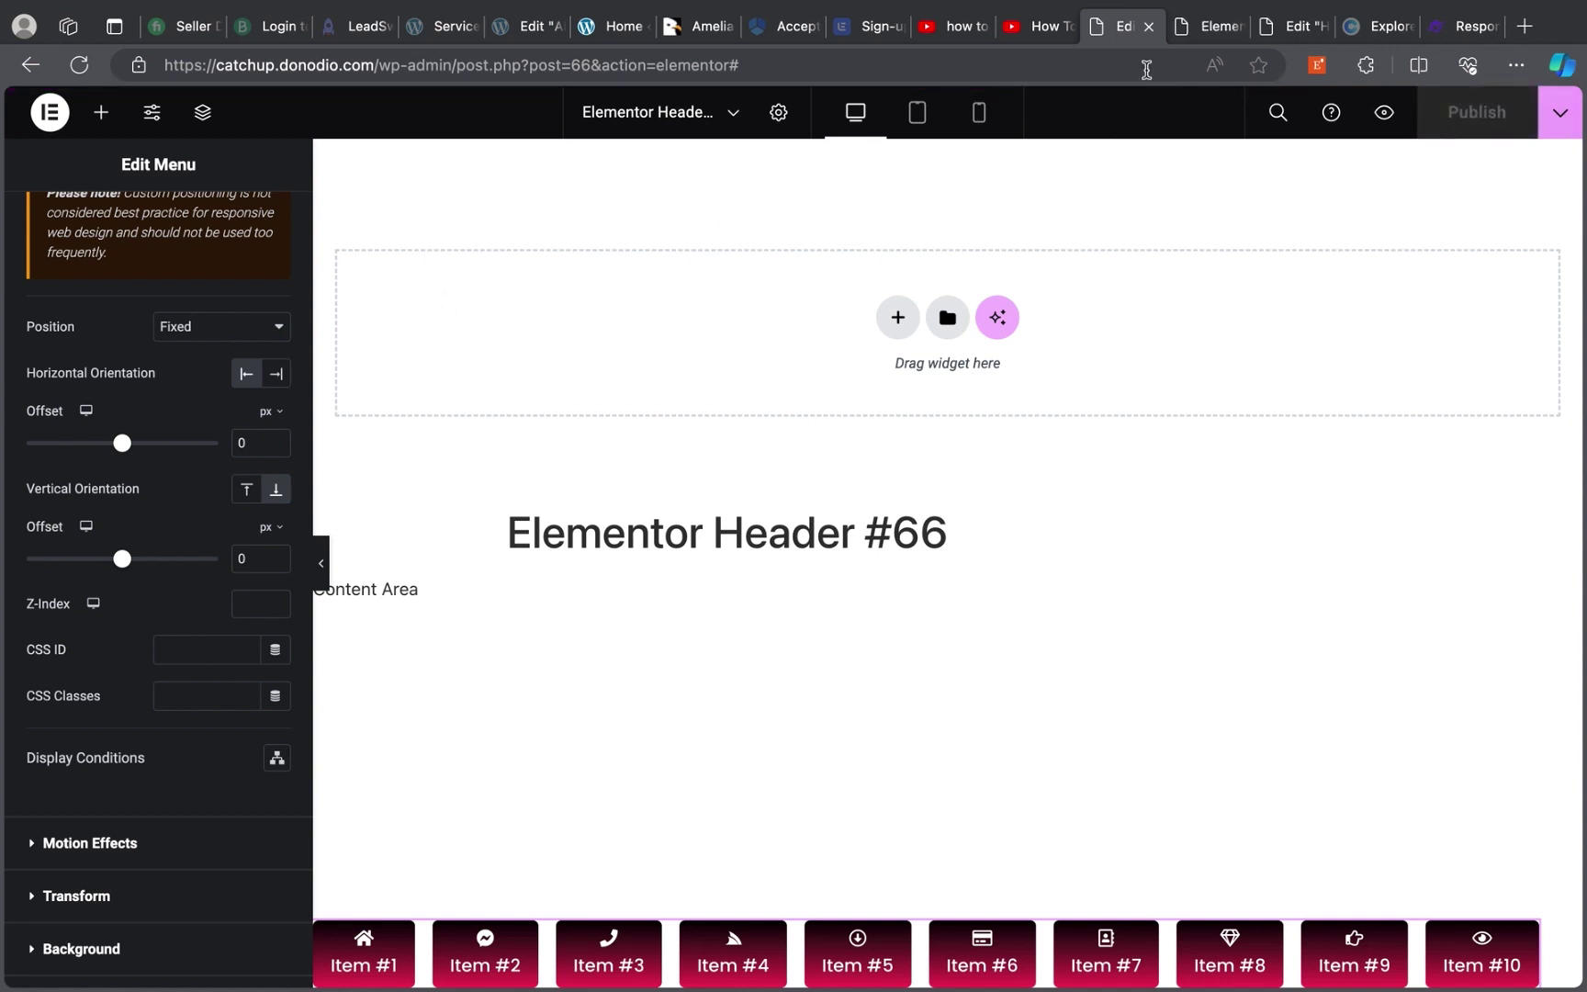
{"action": "left_click", "coordinate": [1204, 36]}
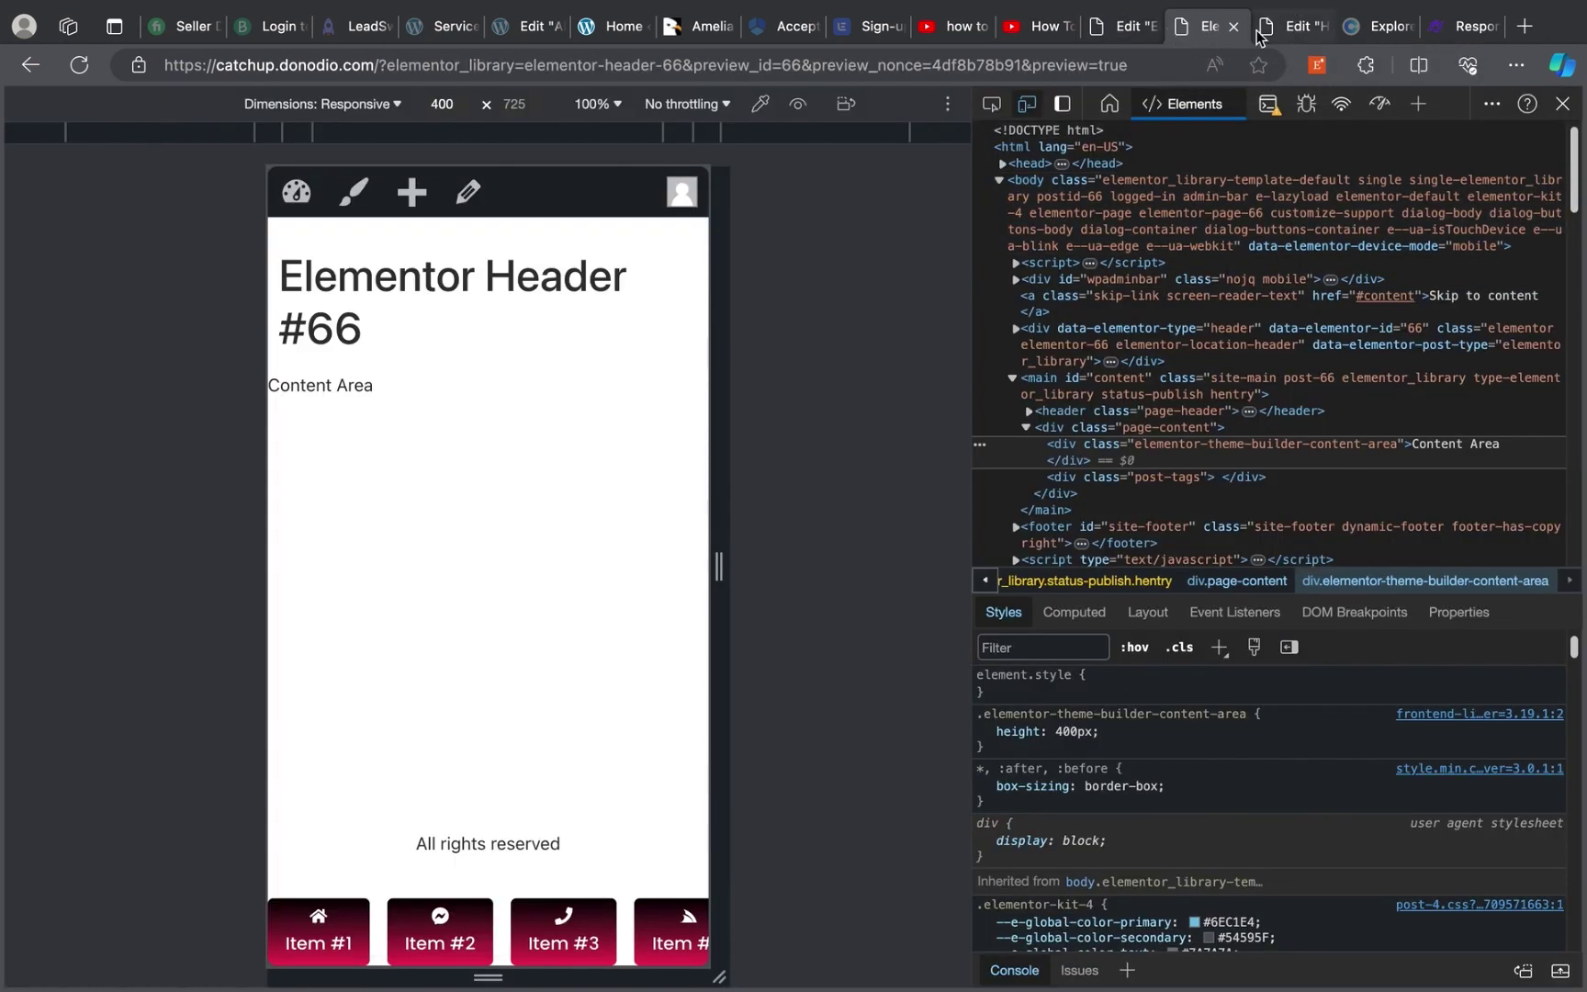
{"action": "left_click", "coordinate": [1235, 30]}
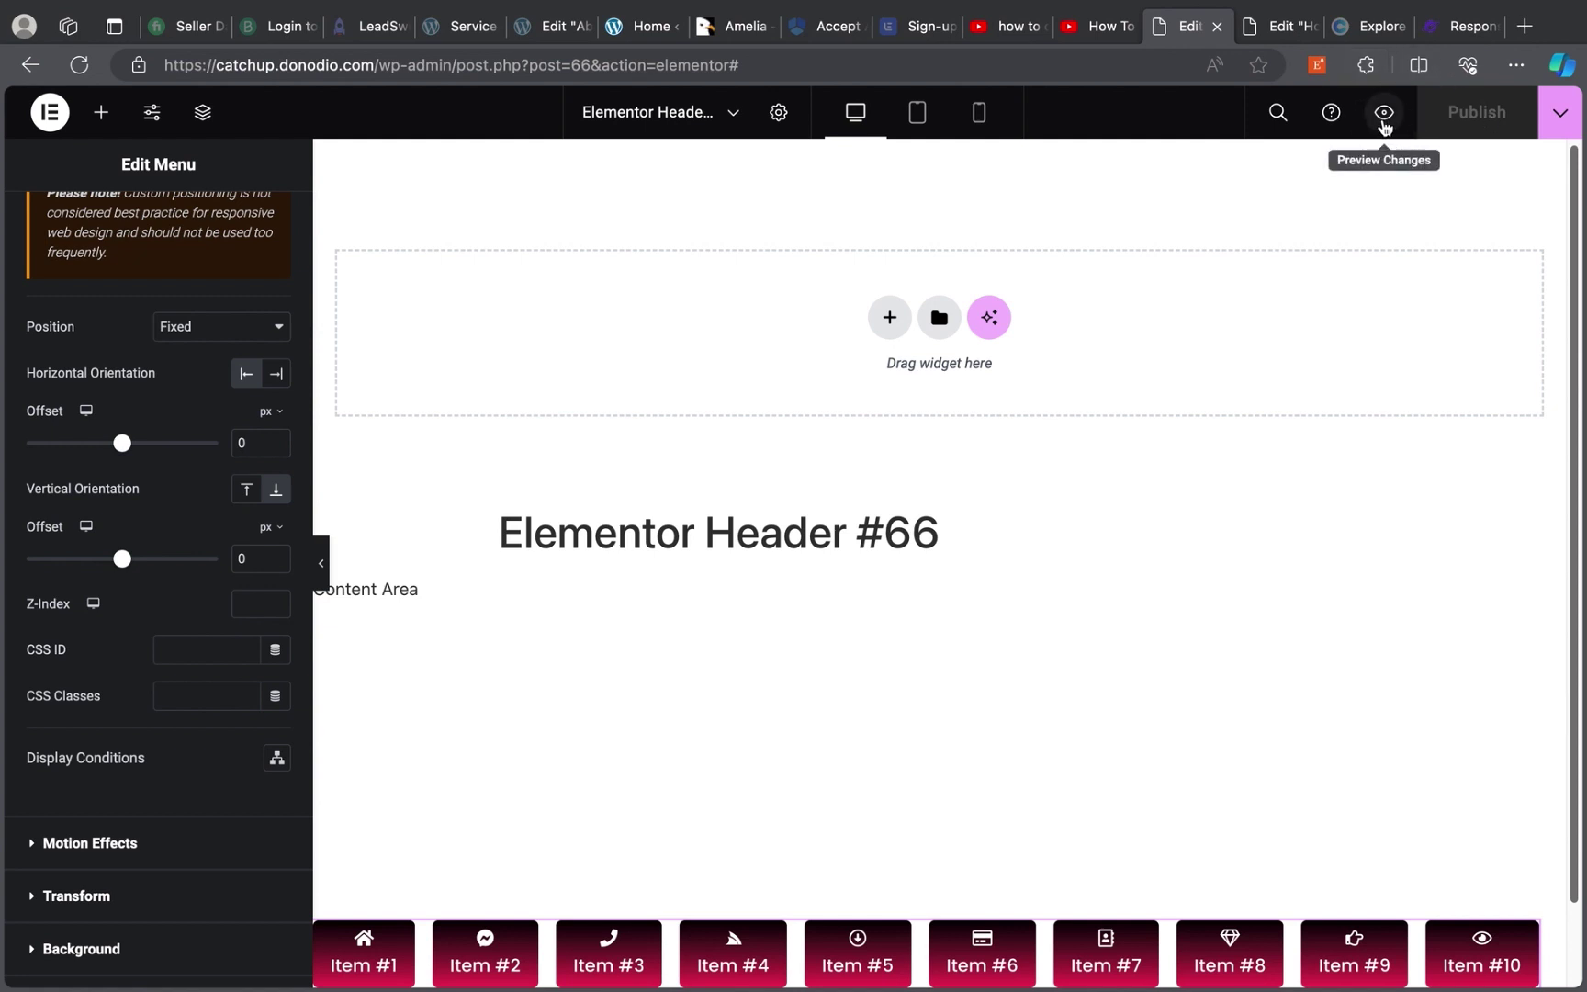
{"action": "left_click", "coordinate": [1384, 113]}
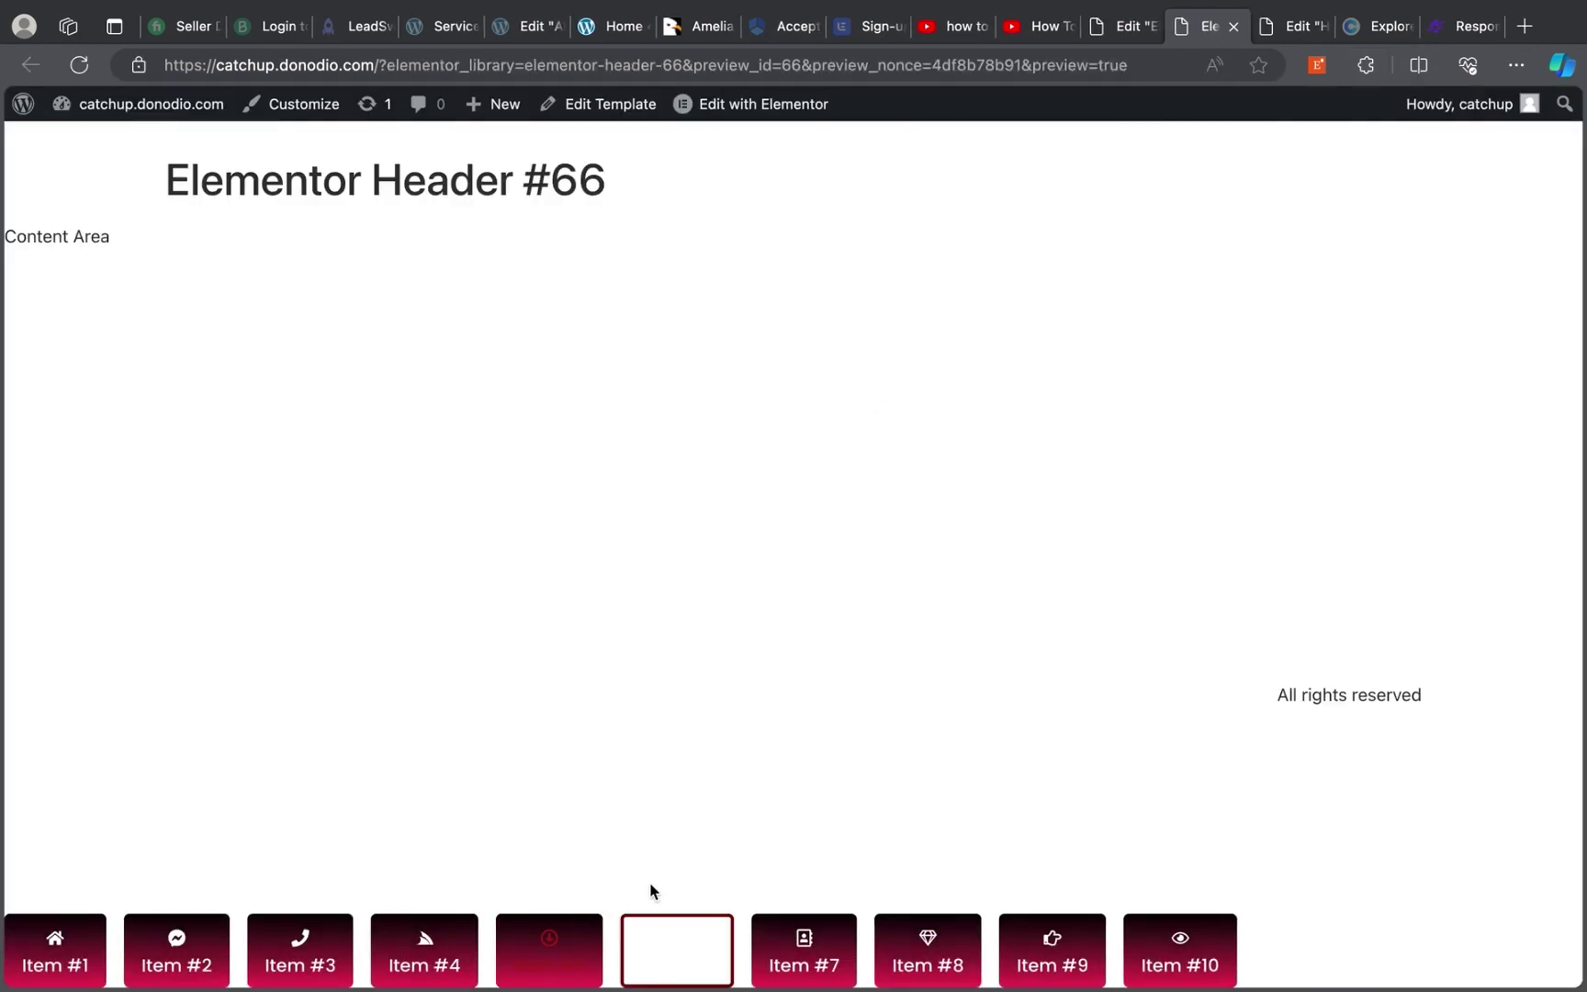
{"action": "left_click", "coordinate": [1122, 26]}
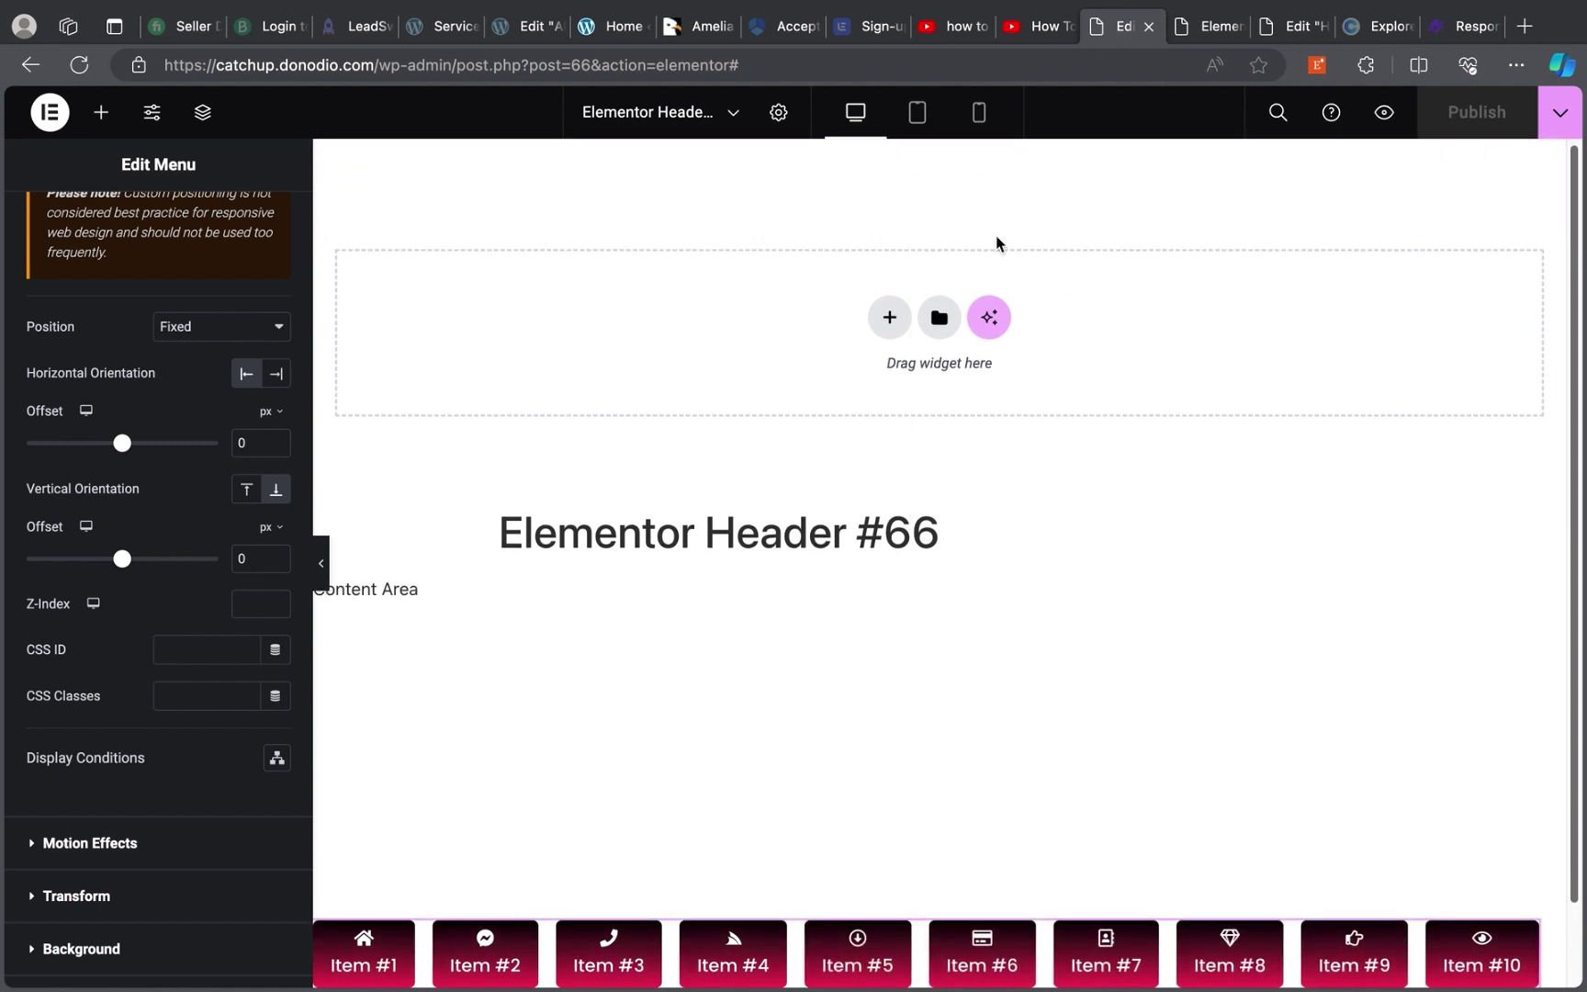
Set the container's Align Items and Justify Content to Center, publish, and view the preview
{"action": "left_click", "coordinate": [939, 155]}
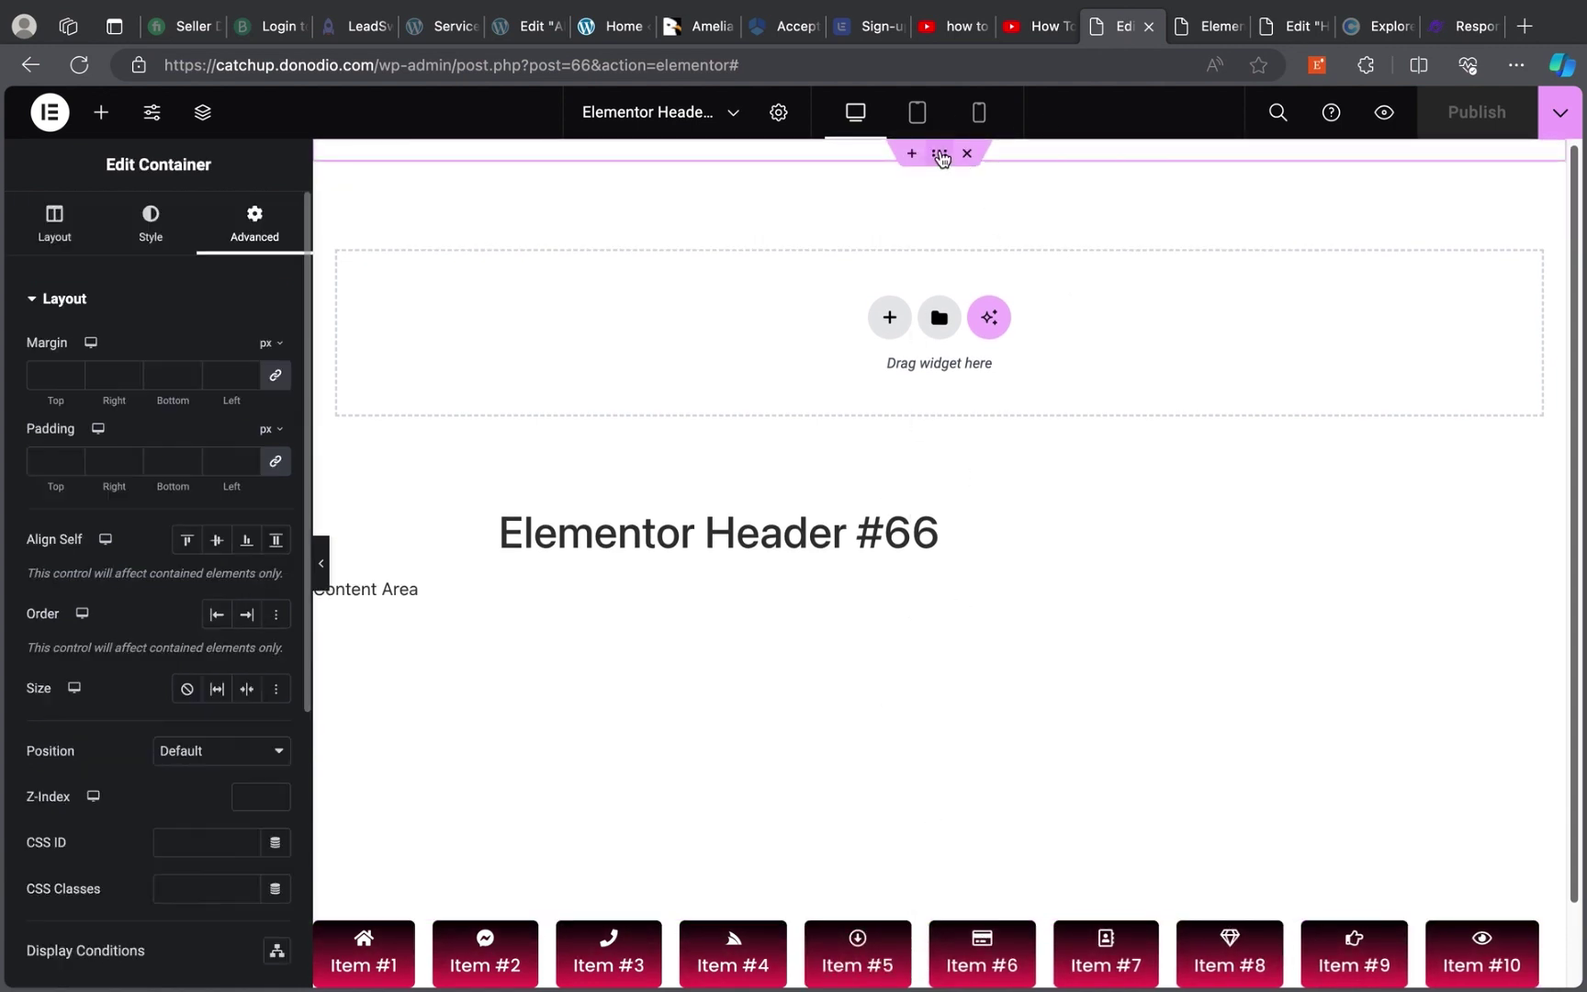
{"action": "left_click", "coordinate": [151, 241]}
{"action": "left_click", "coordinate": [60, 240]}
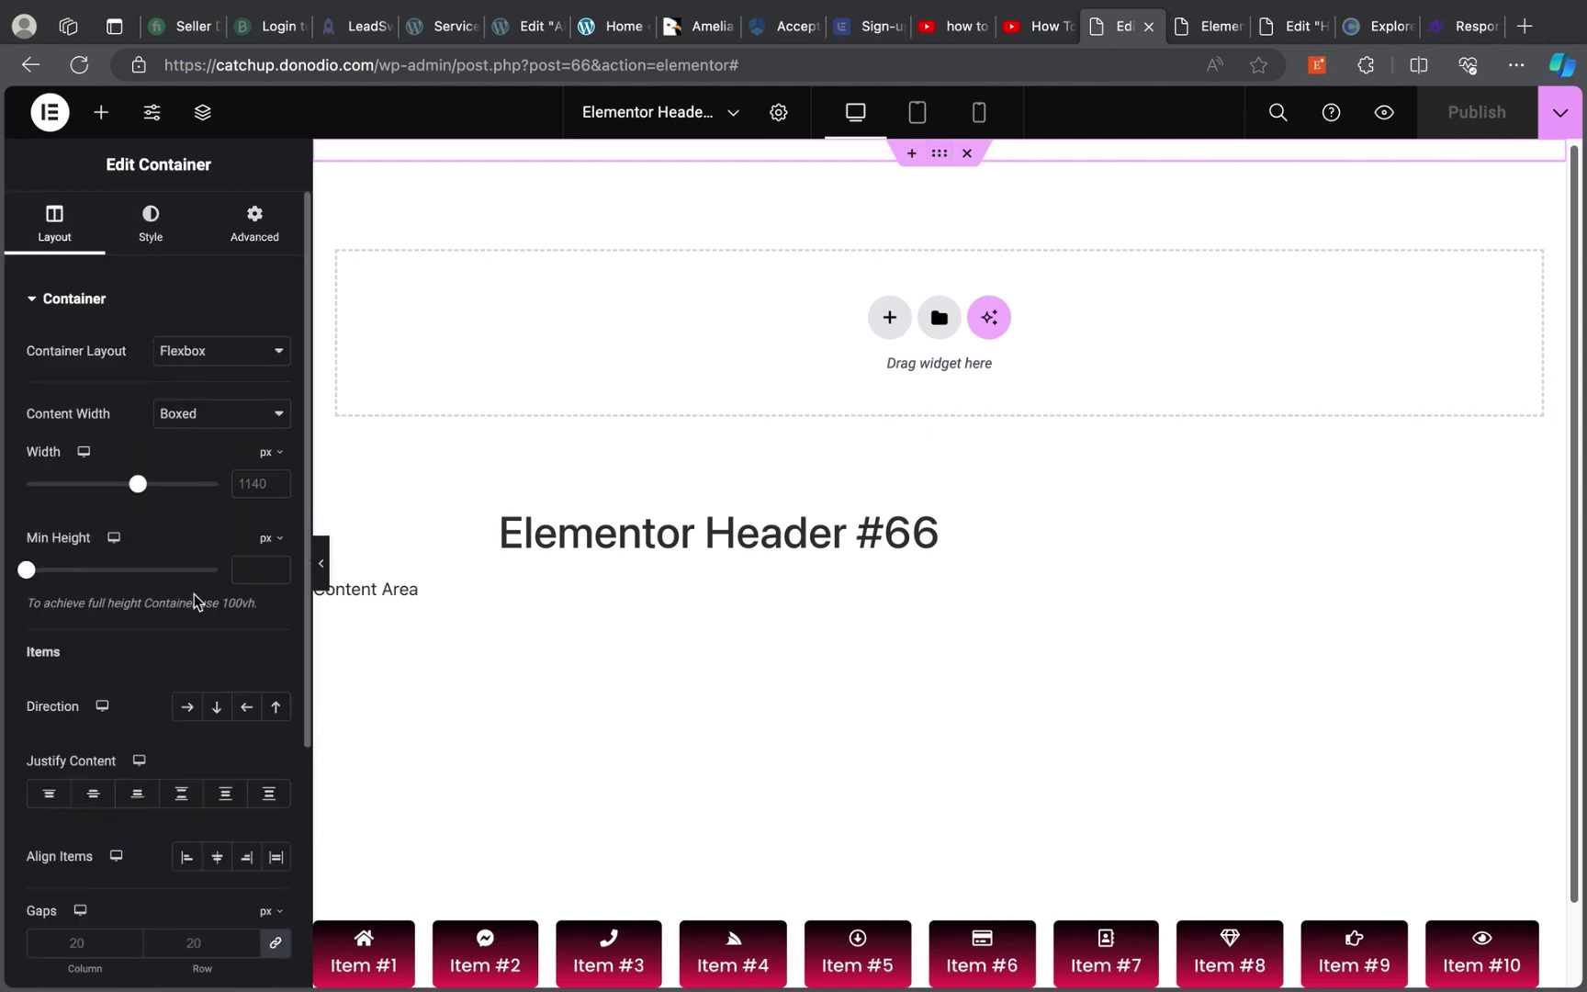
{"action": "scroll", "coordinate": [141, 691], "scroll_direction": "down", "scroll_amount": 4}
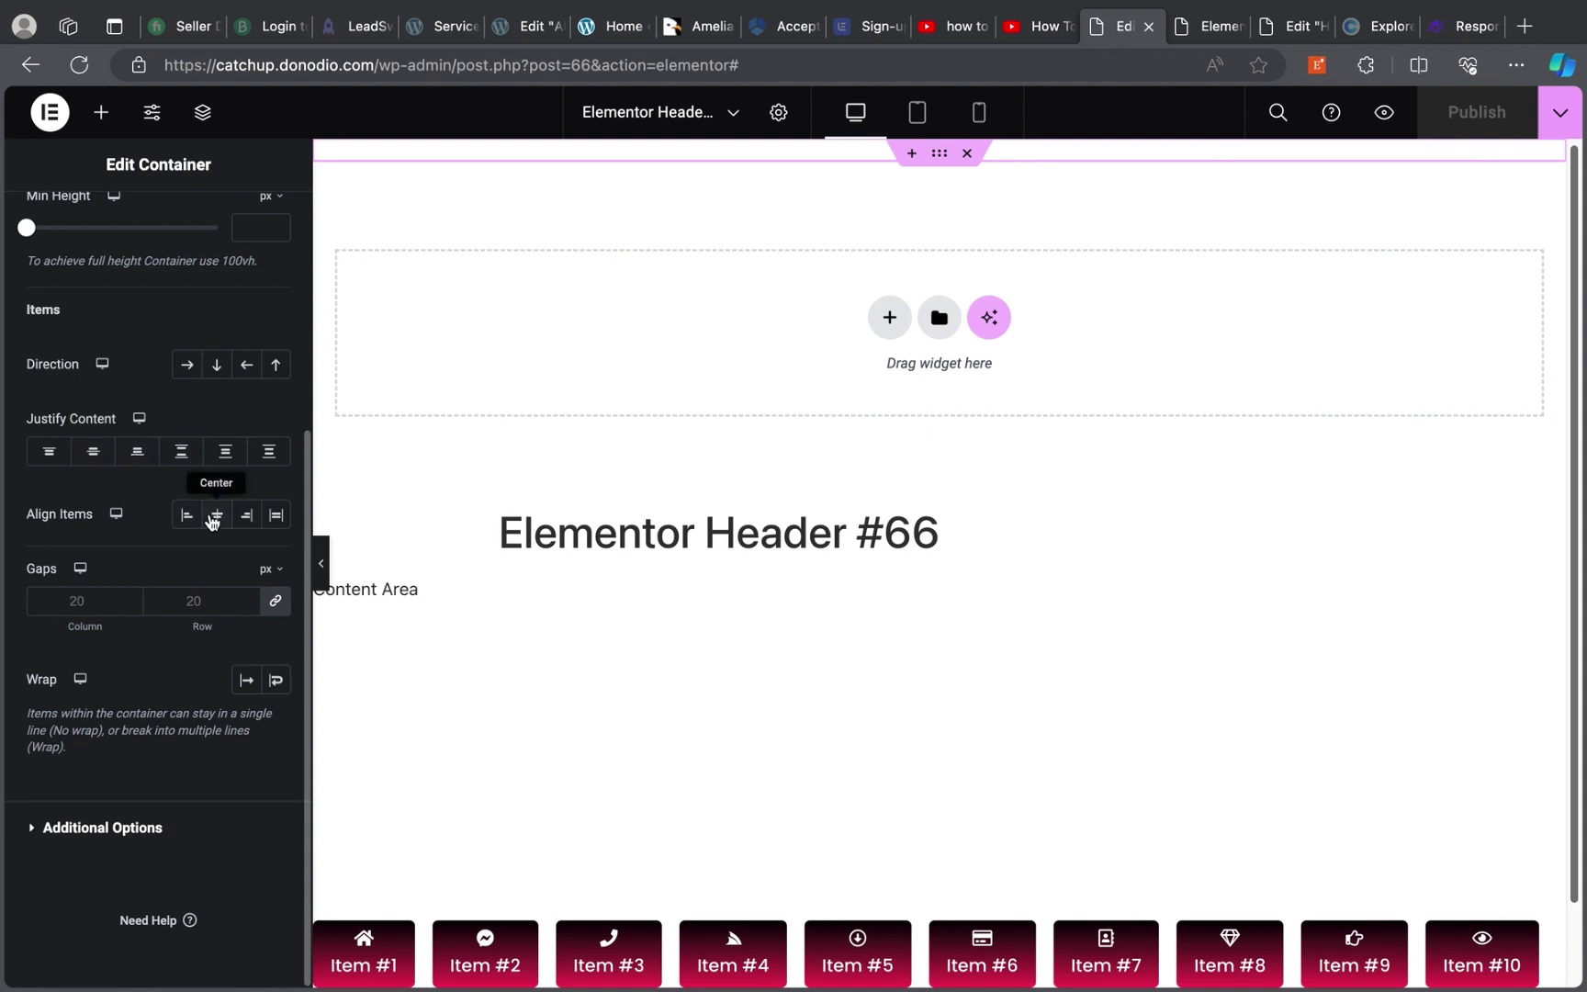
{"action": "left_click", "coordinate": [217, 514]}
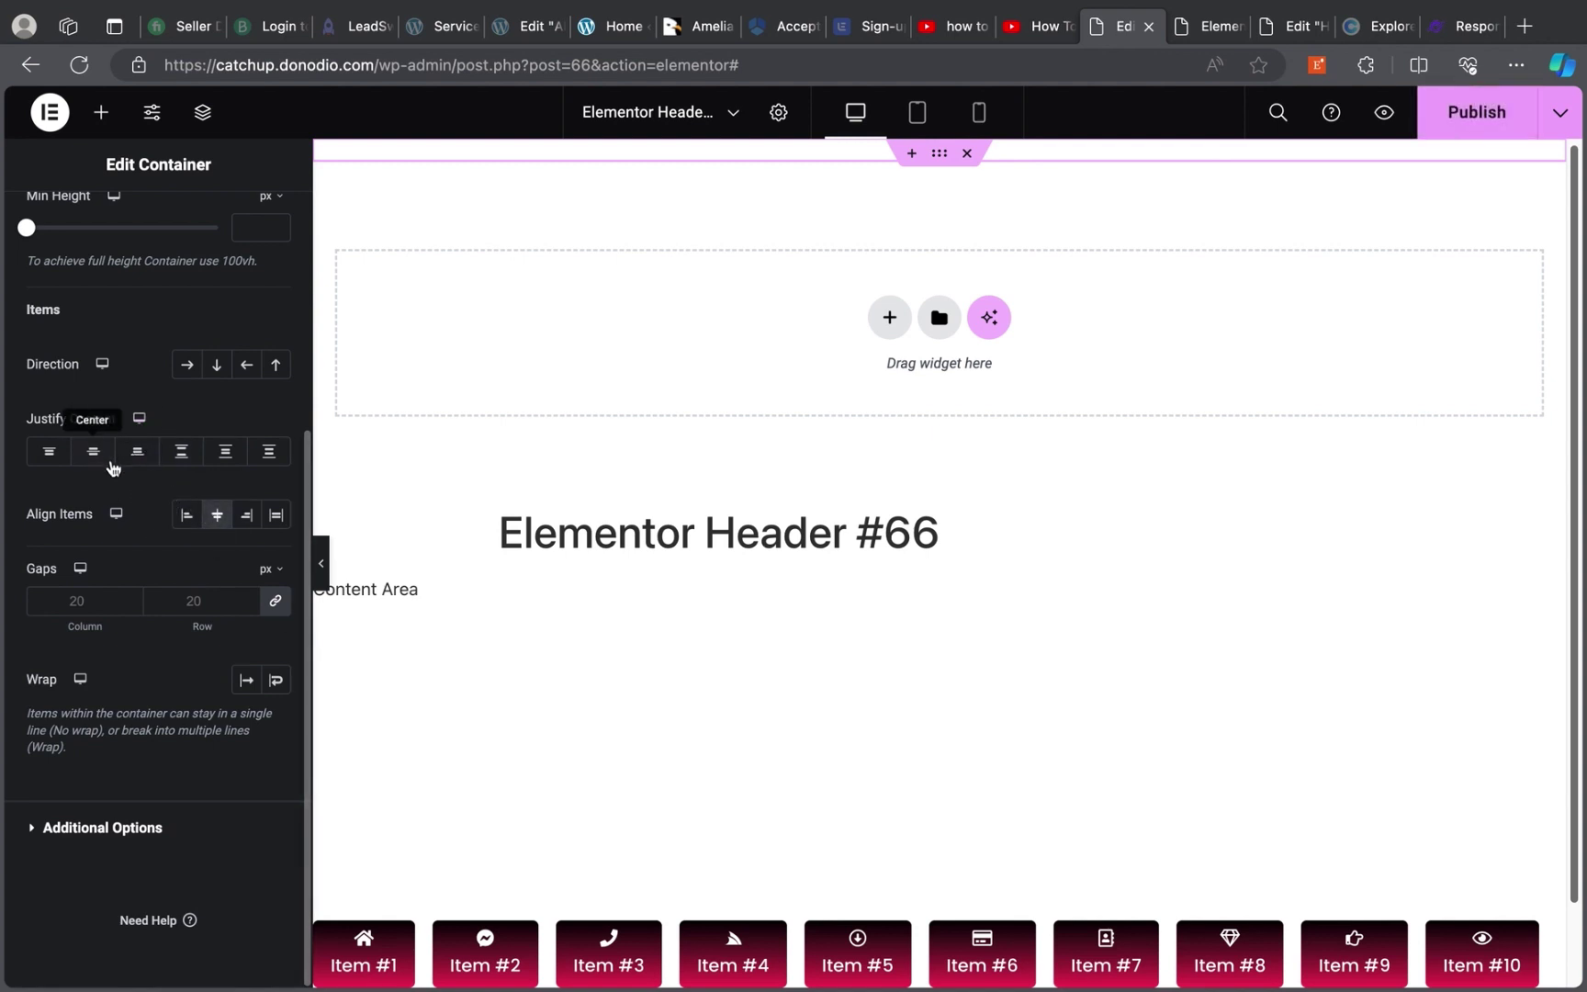
{"action": "left_click", "coordinate": [95, 455]}
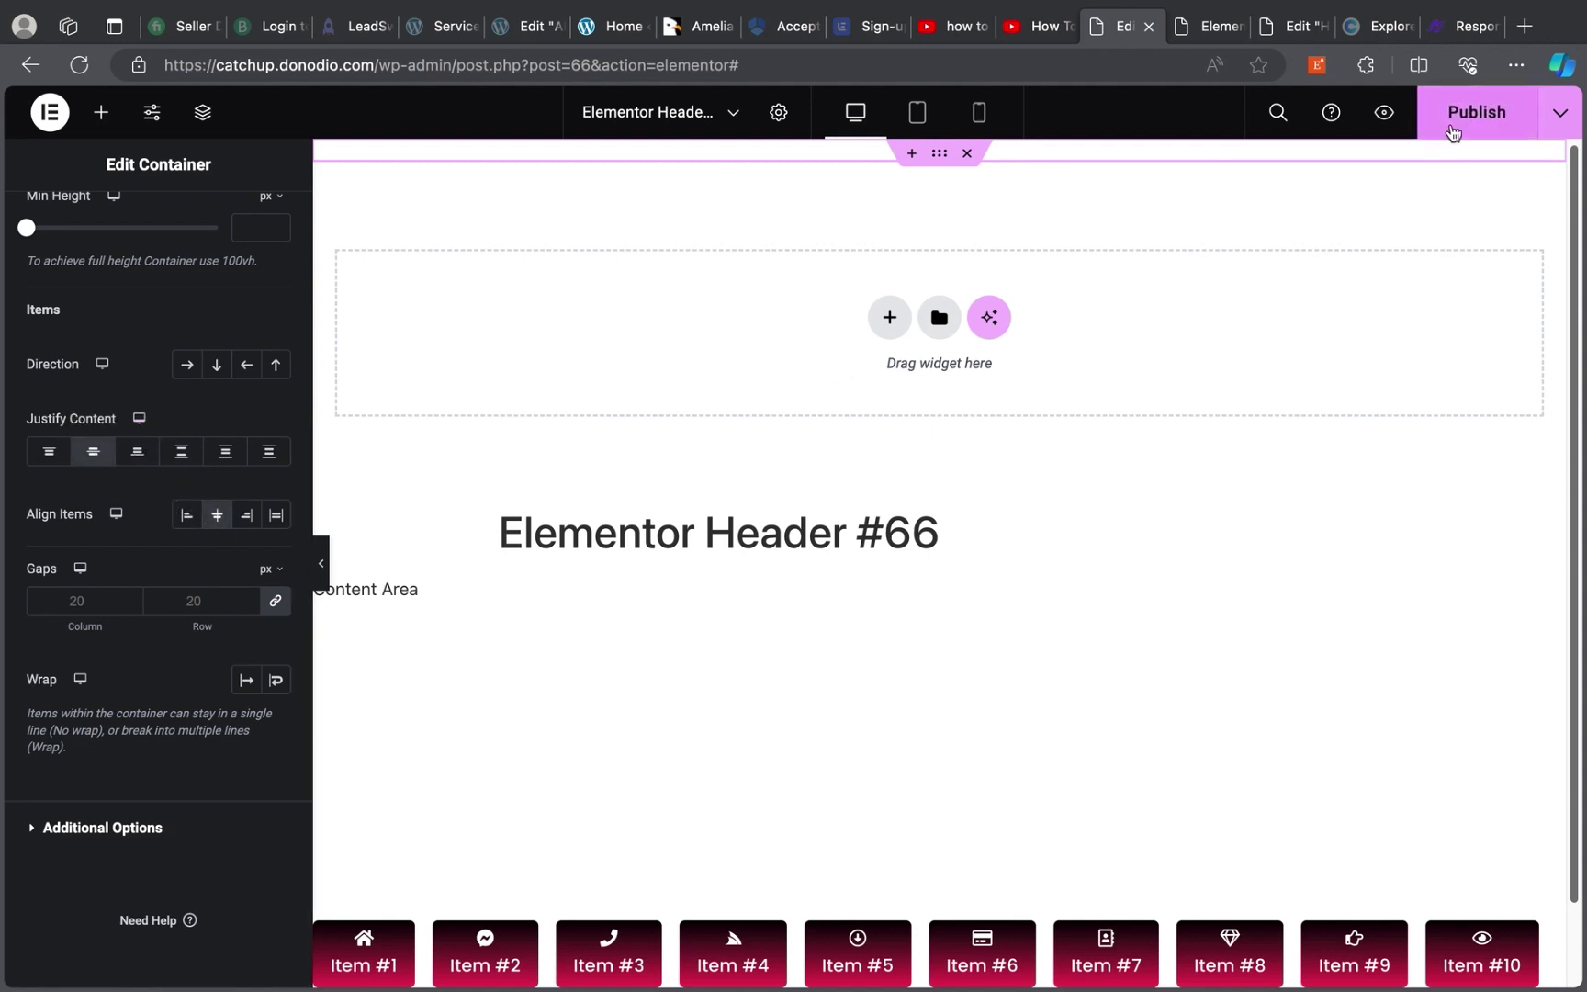
{"action": "left_click", "coordinate": [1458, 121]}
{"action": "left_click", "coordinate": [1217, 31]}
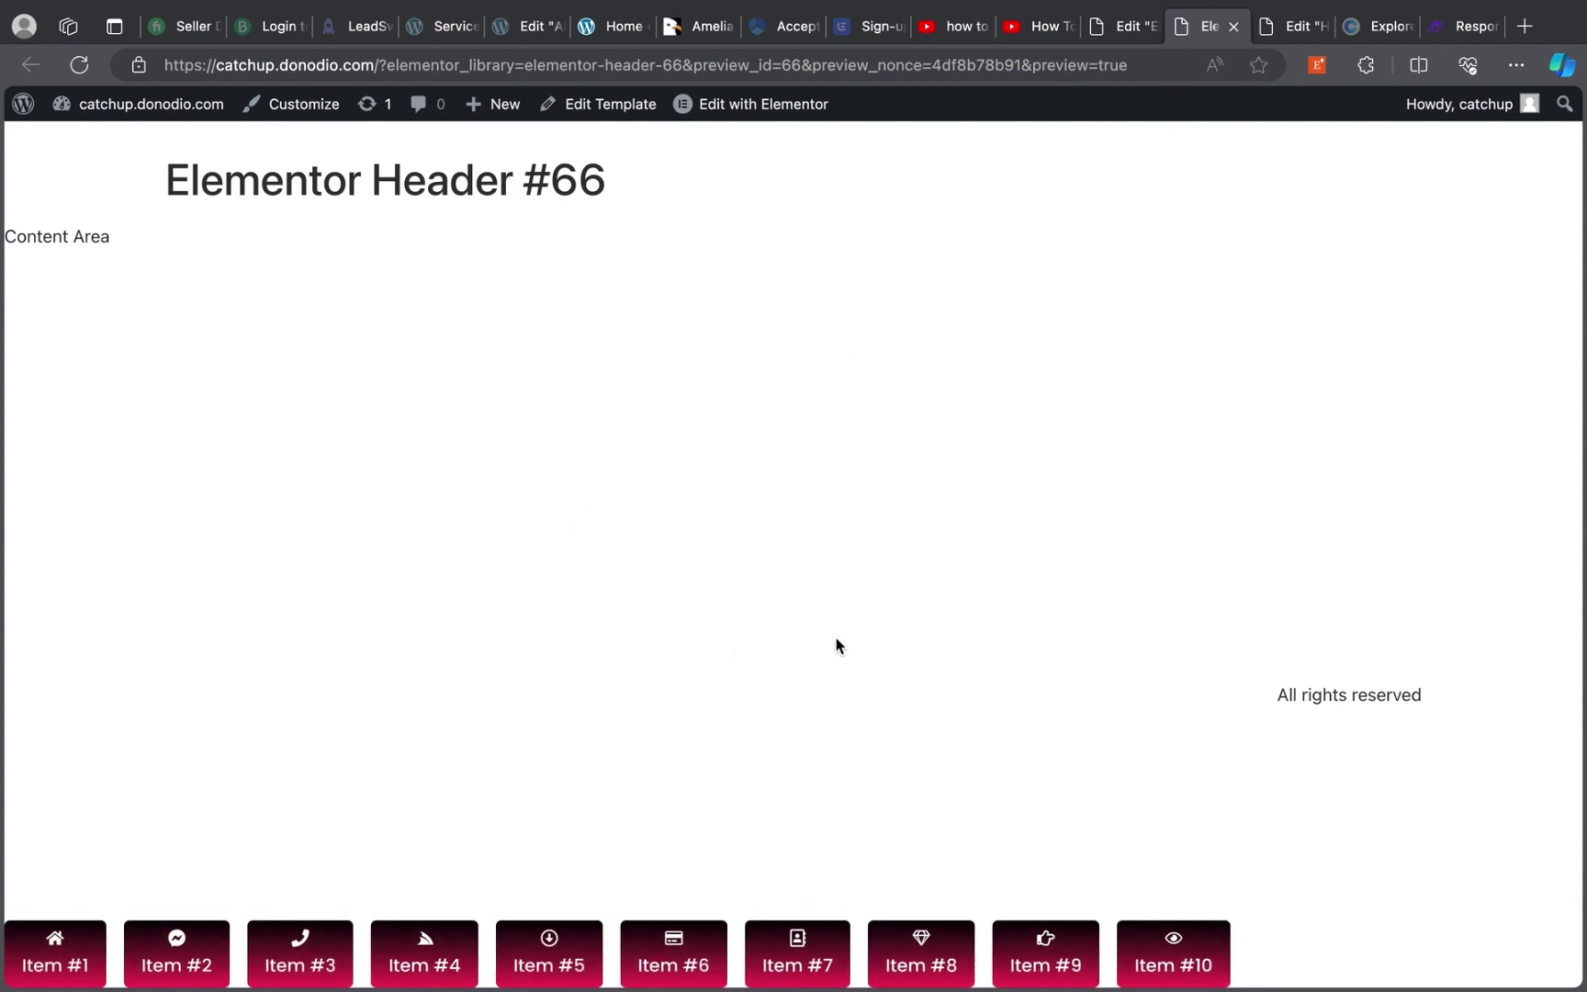
Inspect the page in 400 × 725 device mode and scroll the bar to Items #7–#10
{"action": "right_click", "coordinate": [548, 635]}
{"action": "left_click", "coordinate": [708, 608]}
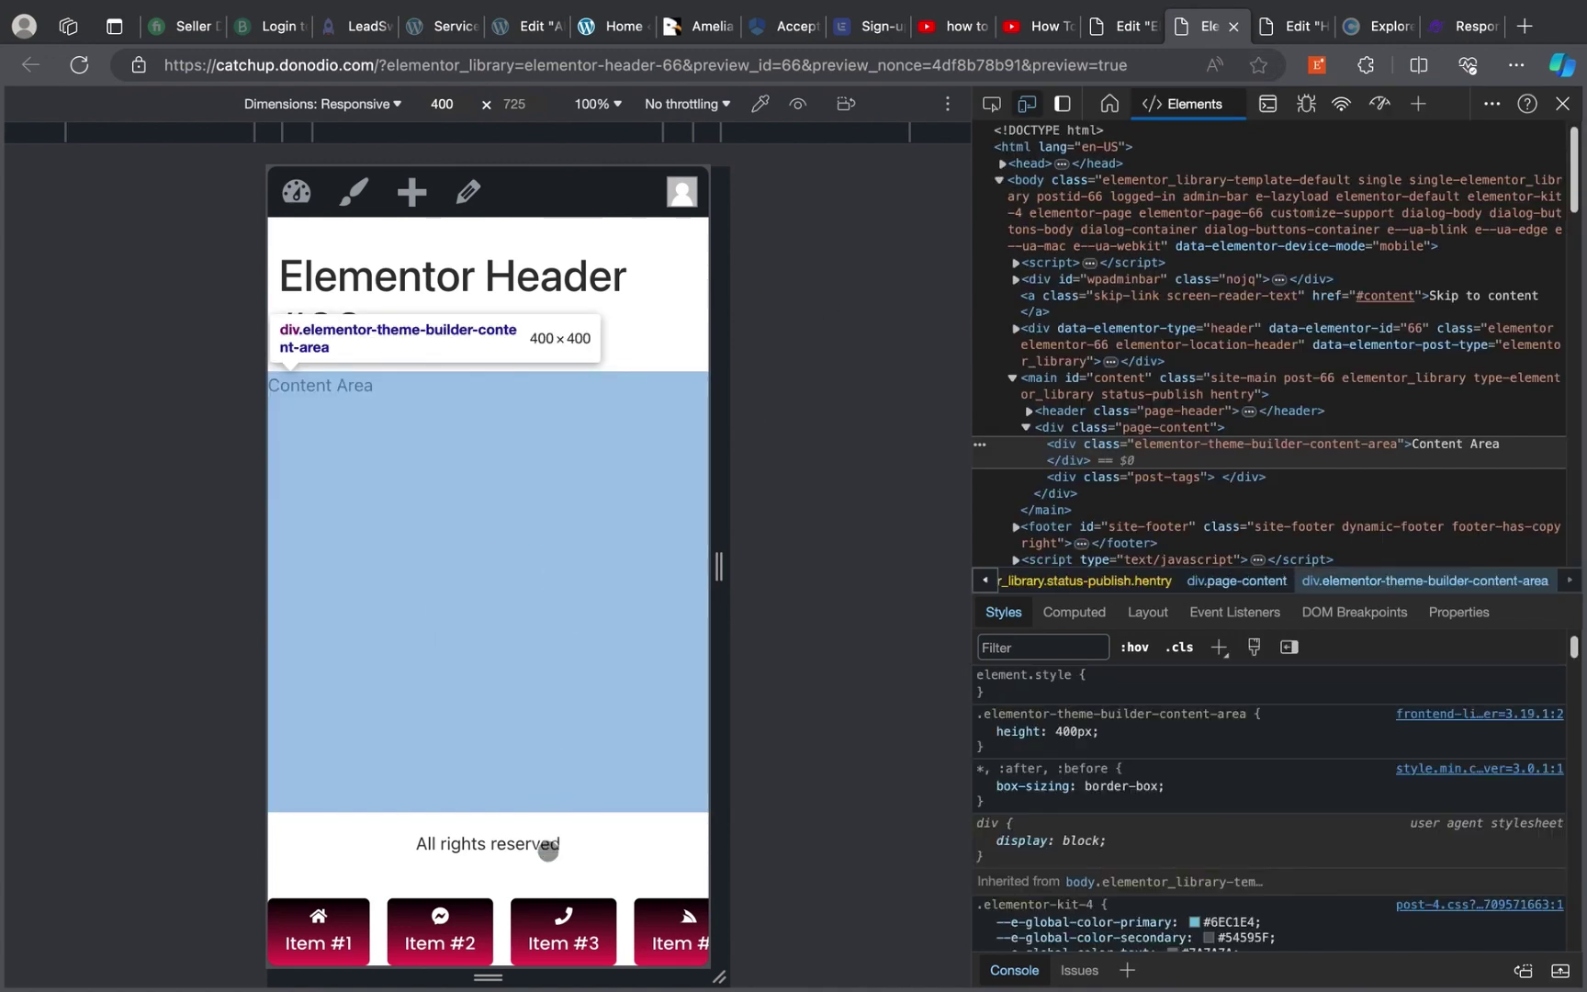
{"action": "scroll", "coordinate": [614, 936], "scroll_direction": "right", "scroll_amount": 5}
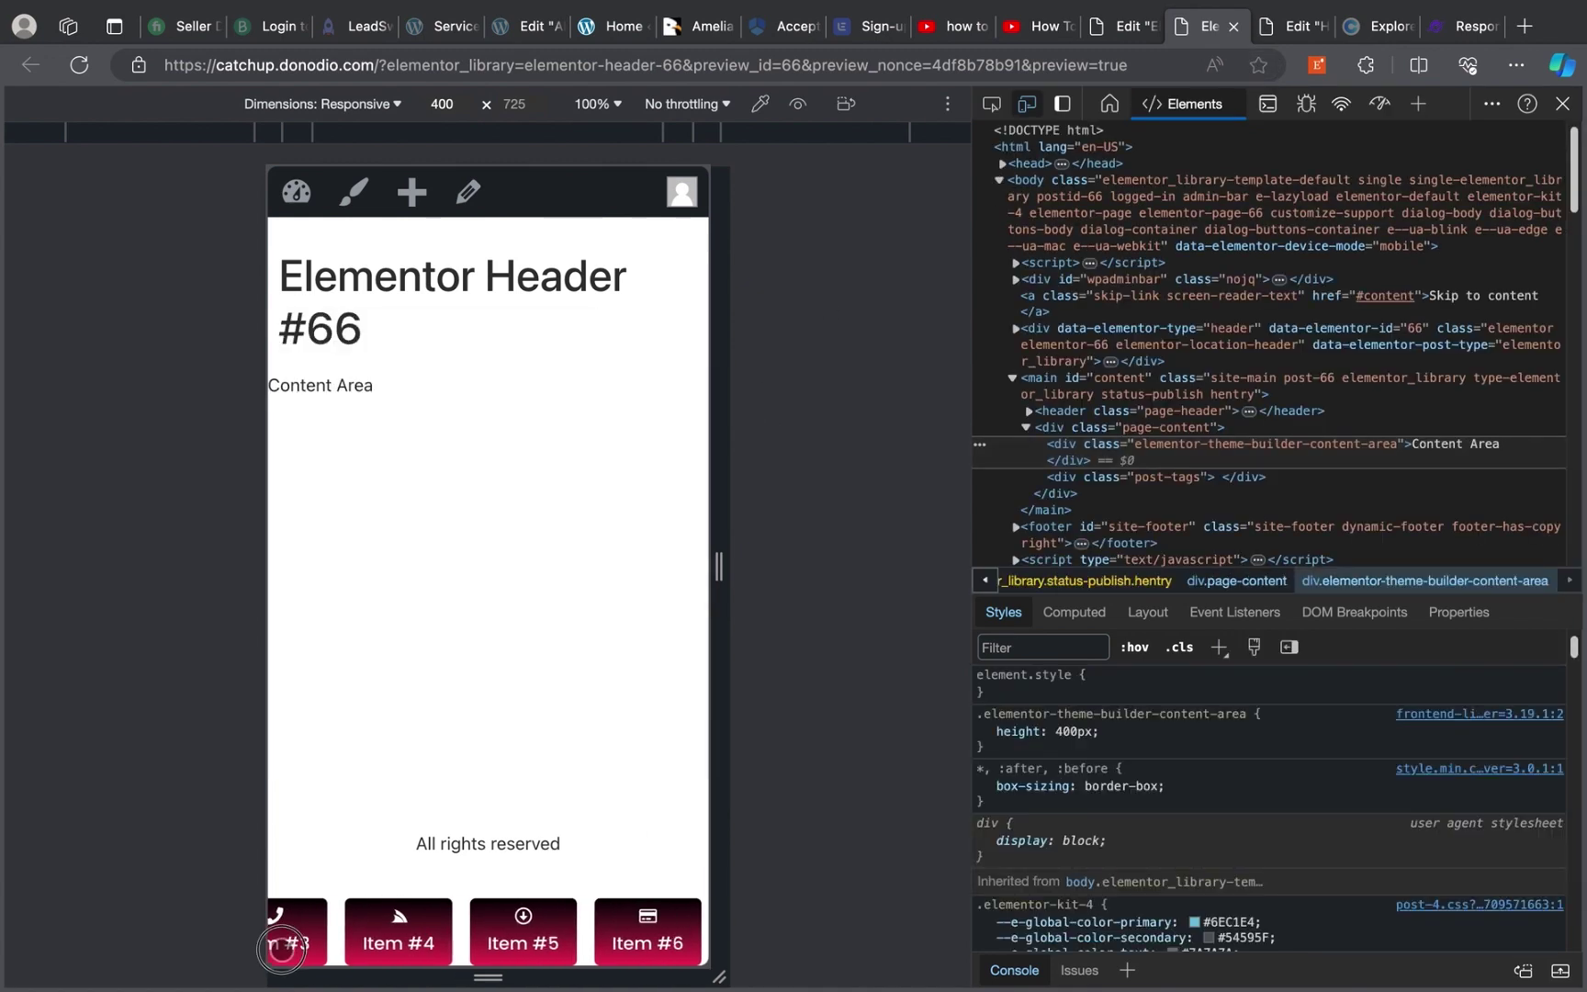
{"action": "scroll", "coordinate": [614, 945], "scroll_direction": "right", "scroll_amount": 8}
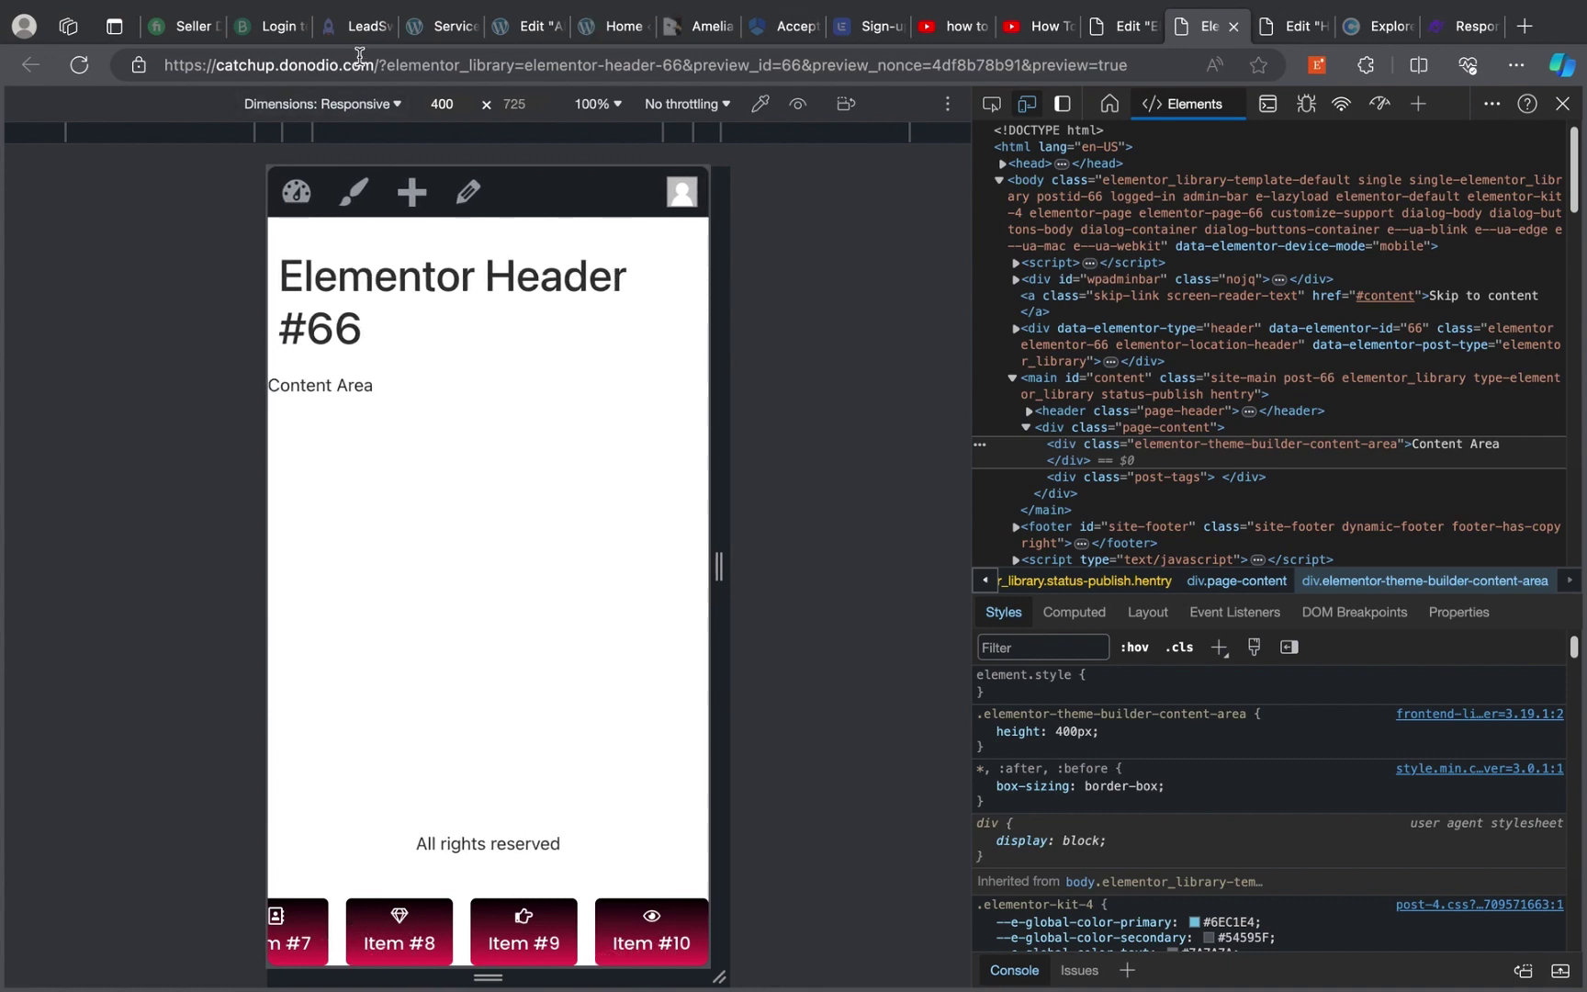
Copy the site's base address from the address bar
{"action": "left_click_drag", "start_coordinate": [375, 65], "coordinate": [163, 66]}
{"action": "right_click", "coordinate": [209, 68]}
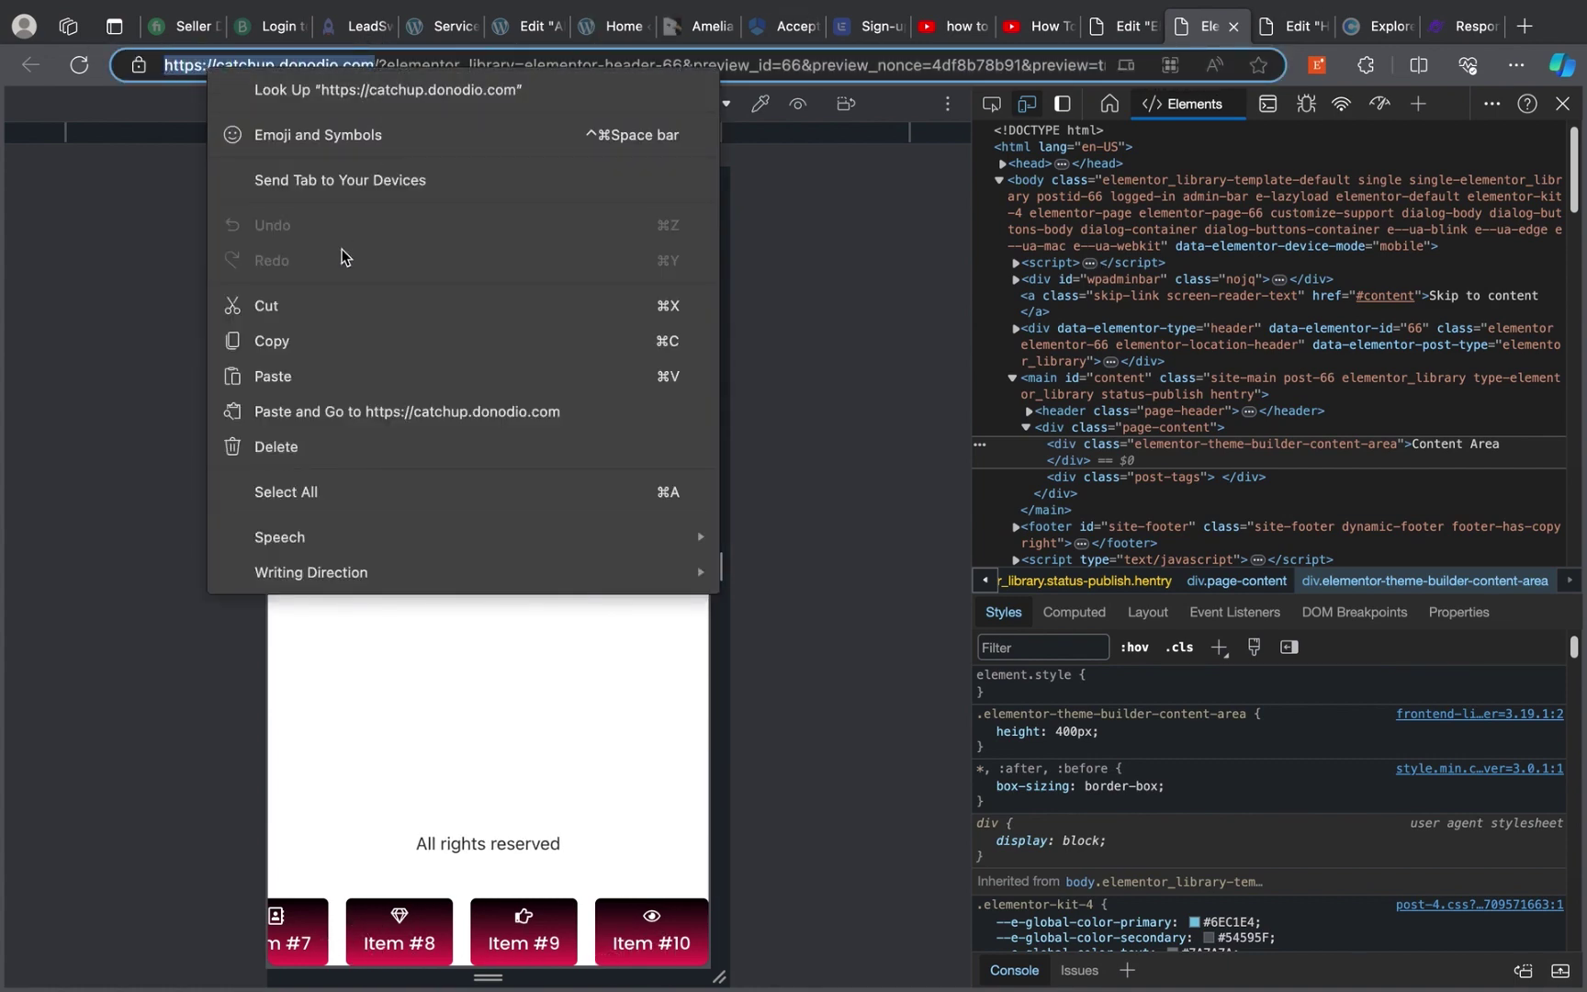
{"action": "left_click", "coordinate": [326, 340]}
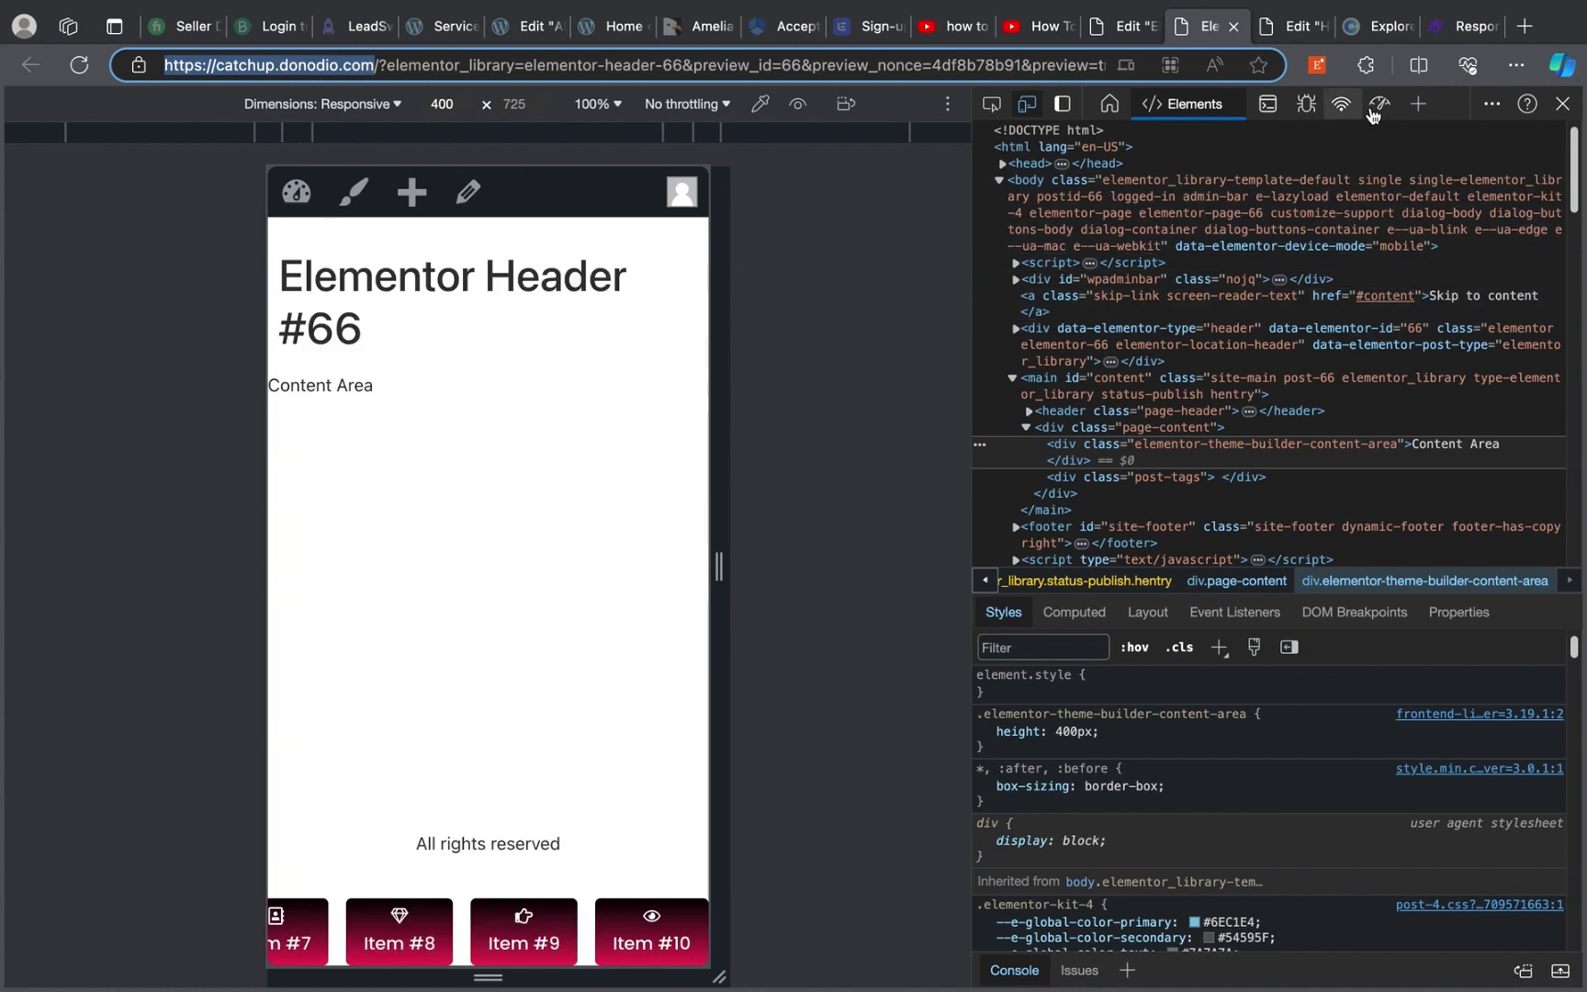
Load the site in the Responsive Checker's mobile preview and tap Items #3 and #4
{"action": "left_click", "coordinate": [1446, 26]}
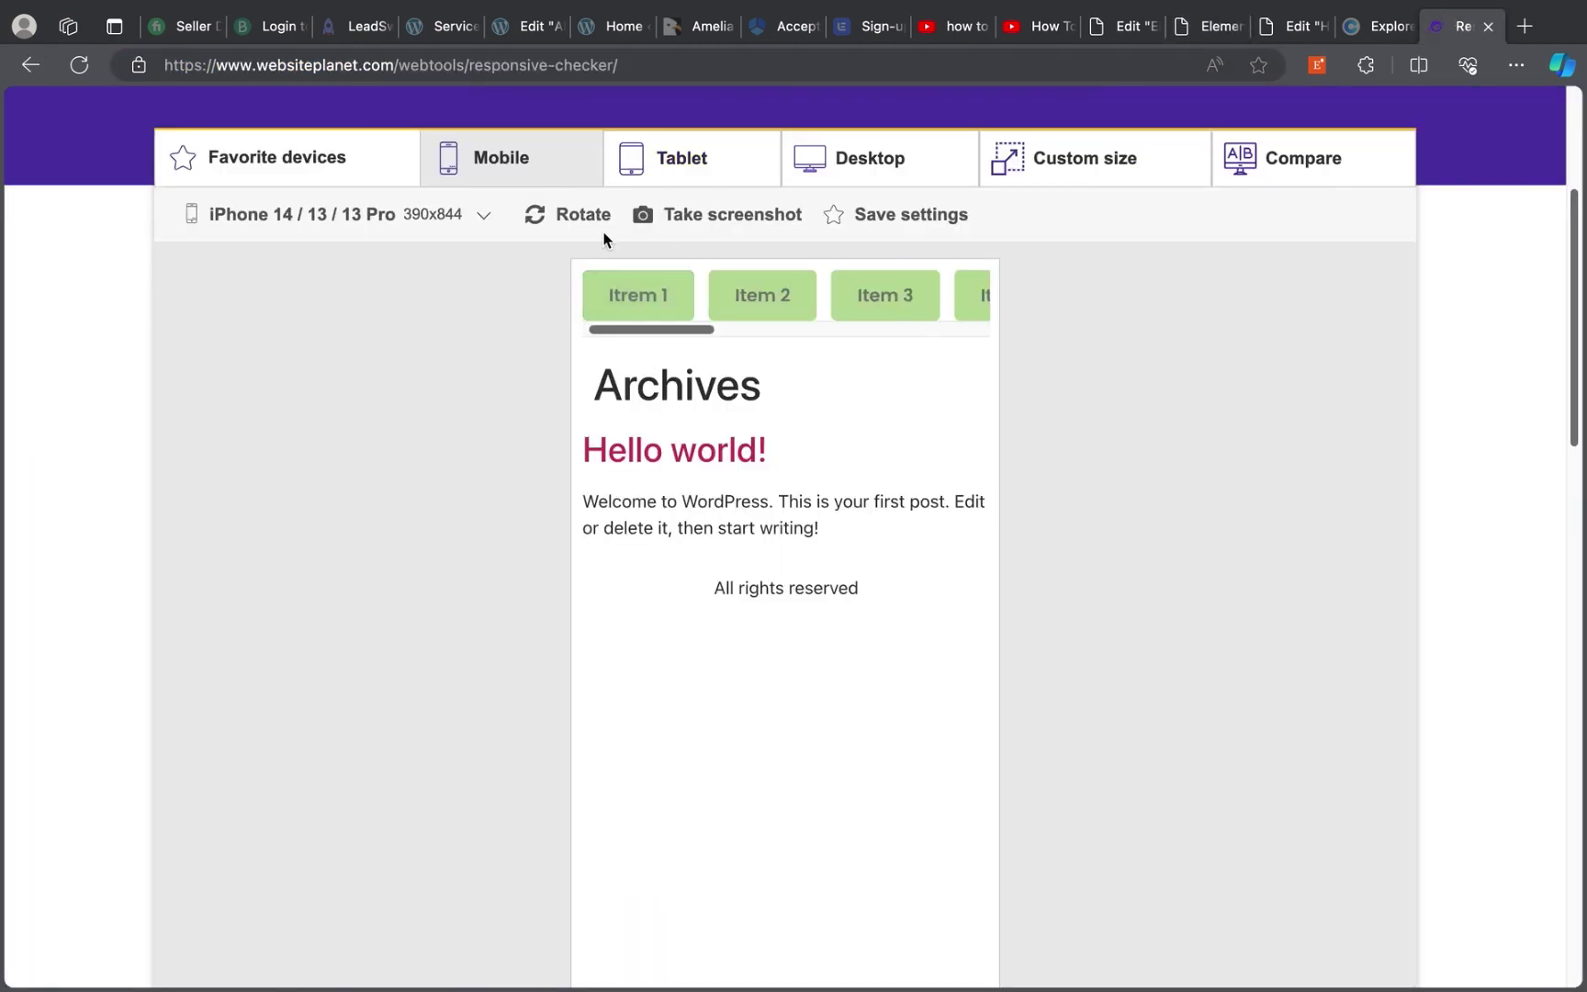
{"action": "scroll", "coordinate": [619, 246], "scroll_direction": "up", "scroll_amount": 4}
{"action": "left_click", "coordinate": [1035, 403]}
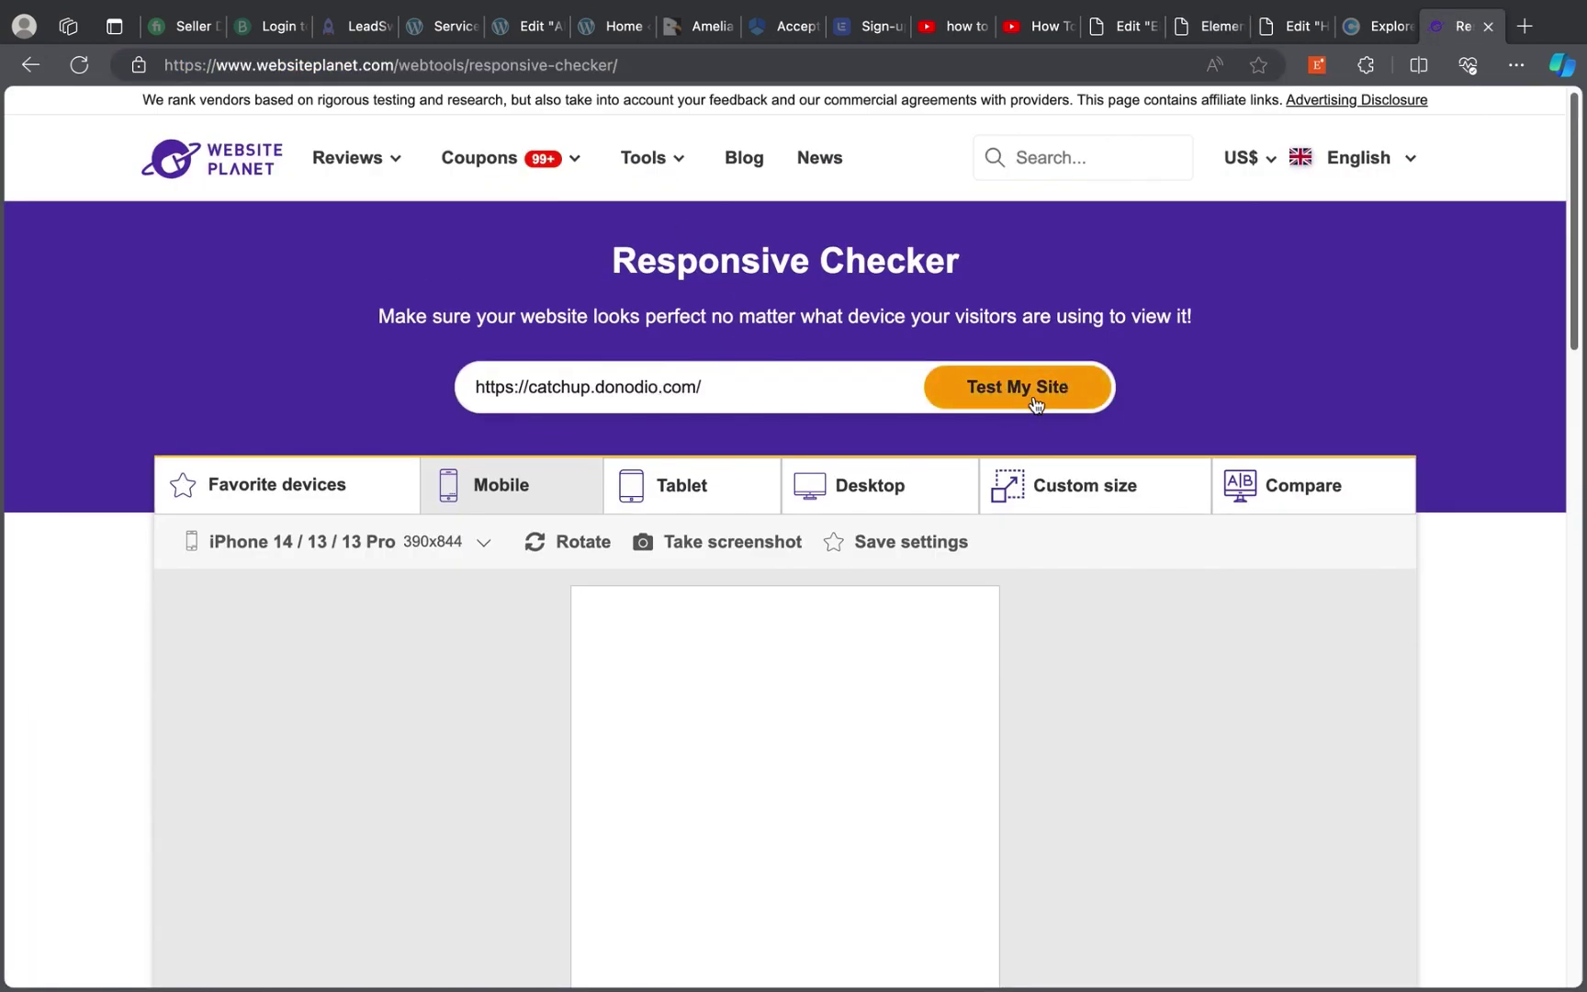
{"action": "scroll", "coordinate": [551, 477], "scroll_direction": "down", "scroll_amount": 8}
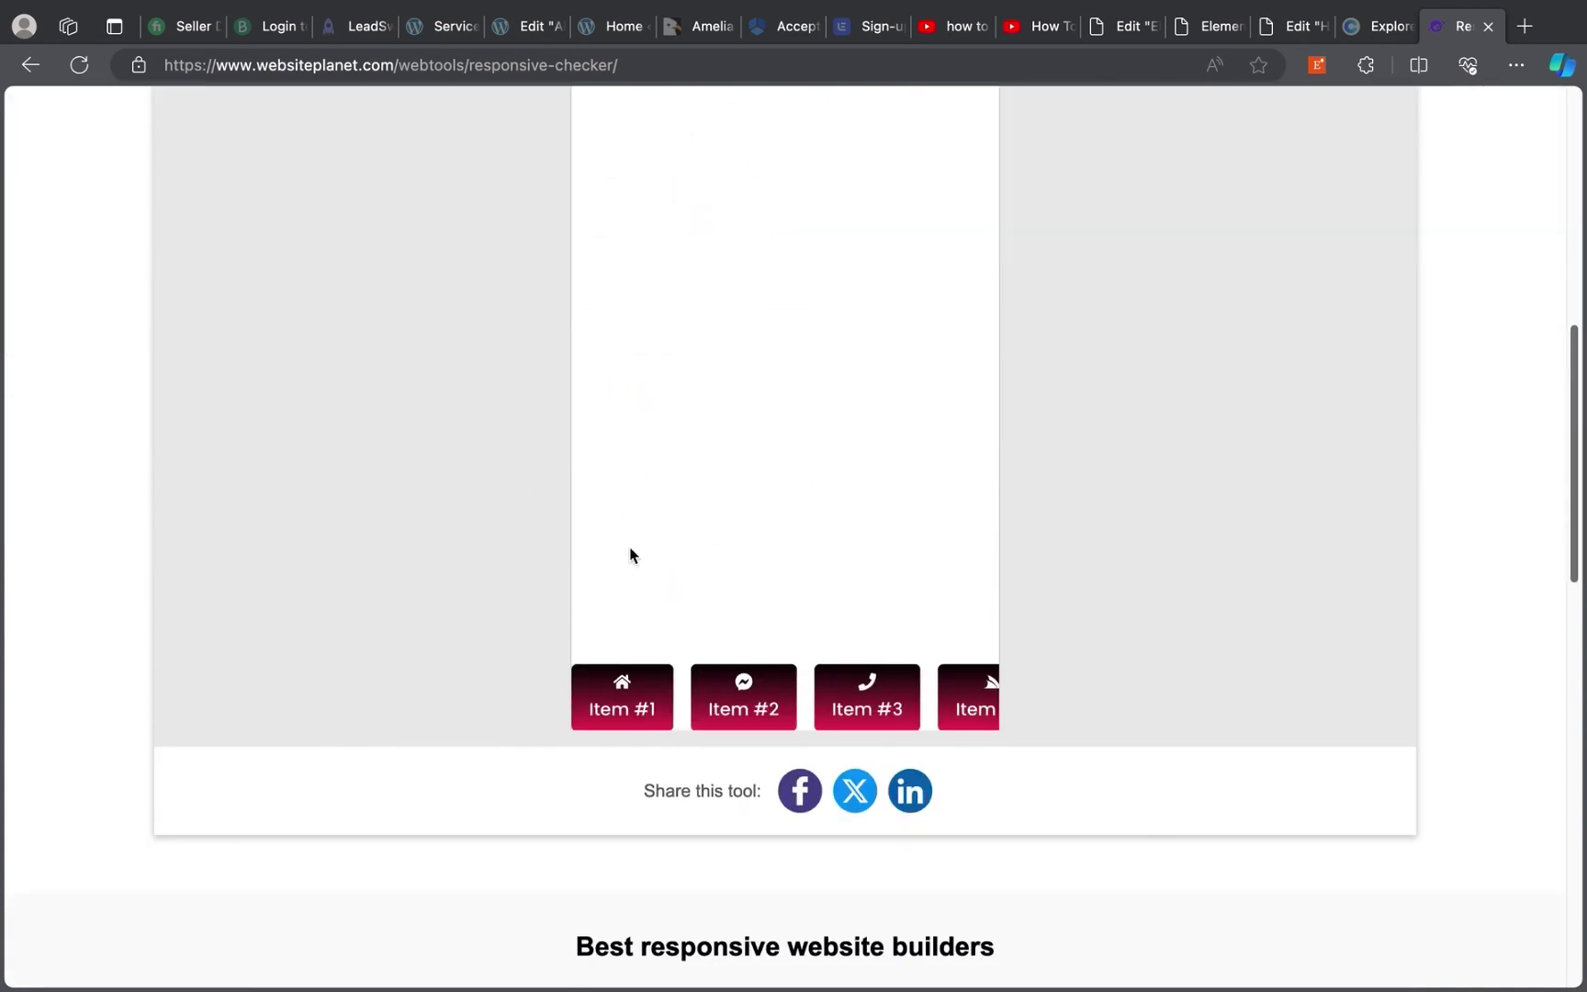
{"action": "scroll", "coordinate": [765, 719], "scroll_direction": "up", "scroll_amount": 2}
{"action": "left_click", "coordinate": [868, 843]}
{"action": "left_click", "coordinate": [808, 871]}
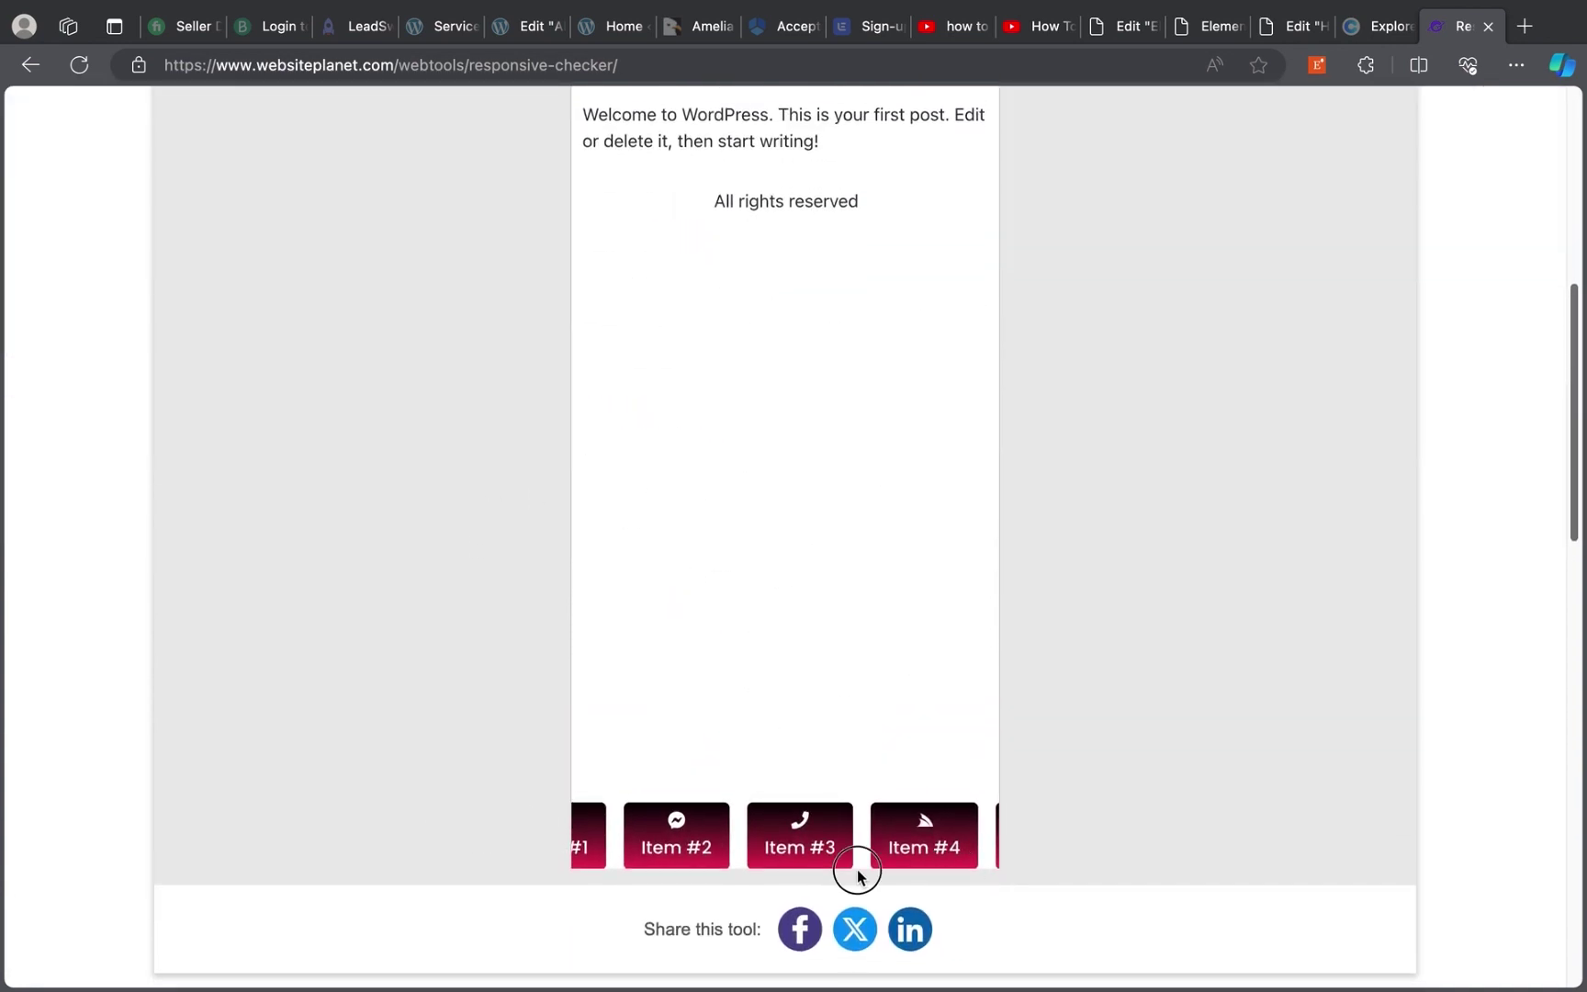
{"action": "left_click", "coordinate": [946, 843]}
{"action": "scroll", "coordinate": [279, 428], "scroll_direction": "up", "scroll_amount": 5}
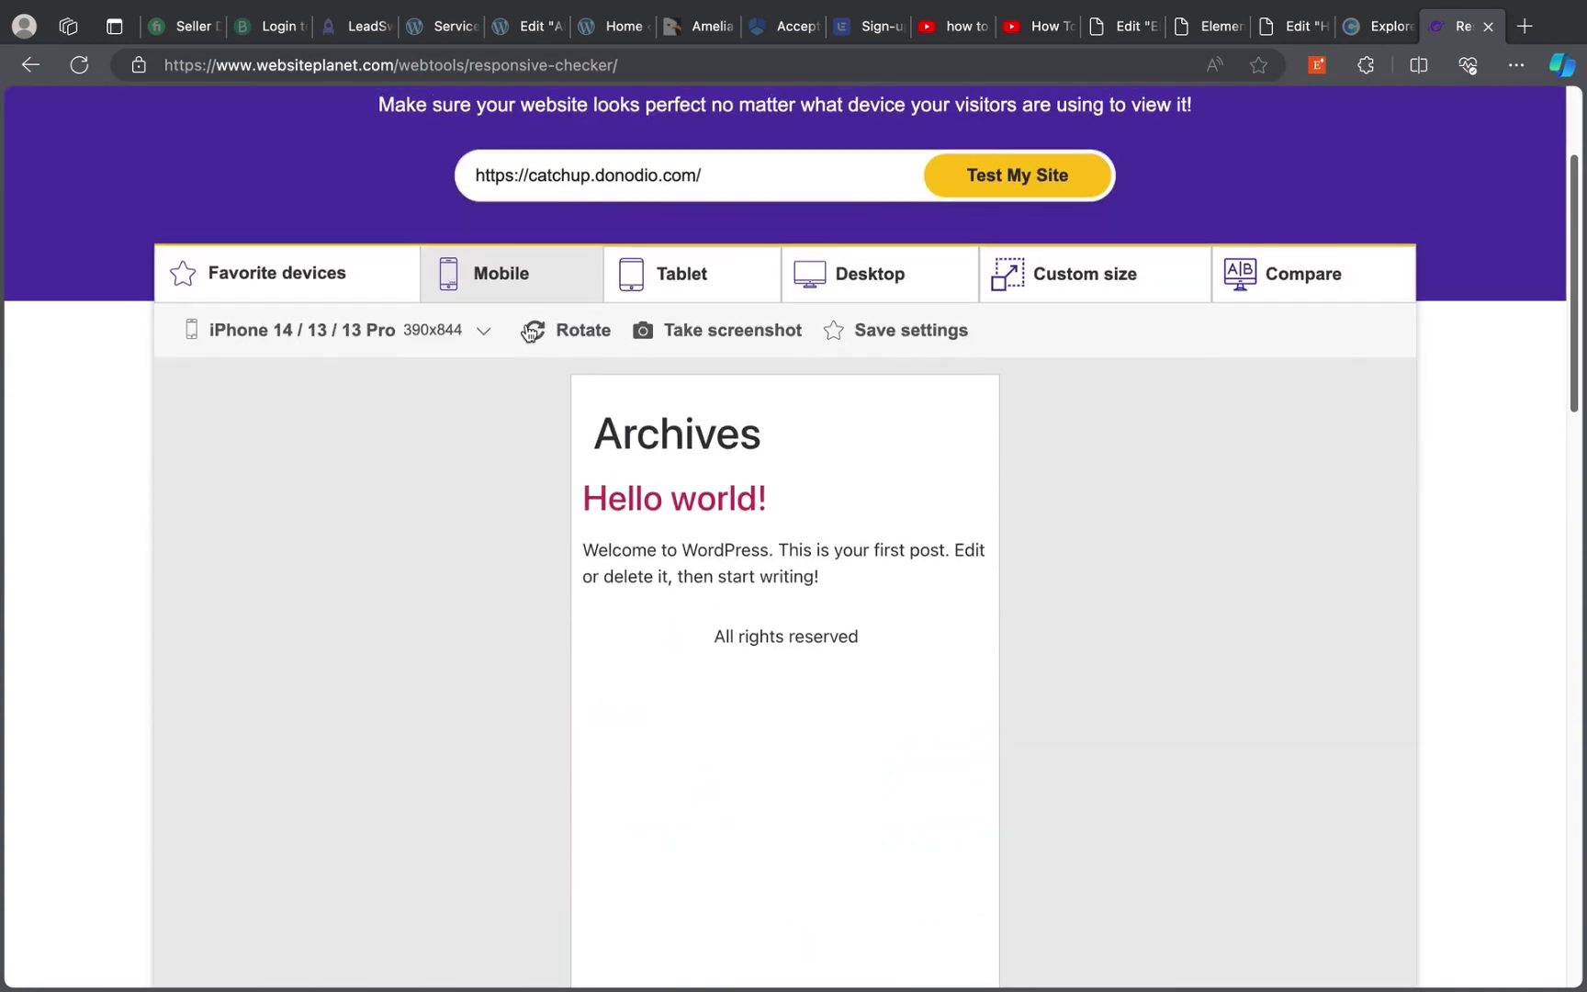
Preview the site on an iPad Air 4 tablet and scroll the bottom bar sideways
{"action": "left_click", "coordinate": [643, 314]}
{"action": "scroll", "coordinate": [497, 503], "scroll_direction": "down", "scroll_amount": 4}
{"action": "scroll", "coordinate": [333, 259], "scroll_direction": "up", "scroll_amount": 3}
{"action": "left_click", "coordinate": [297, 132]}
{"action": "left_click", "coordinate": [288, 135]}
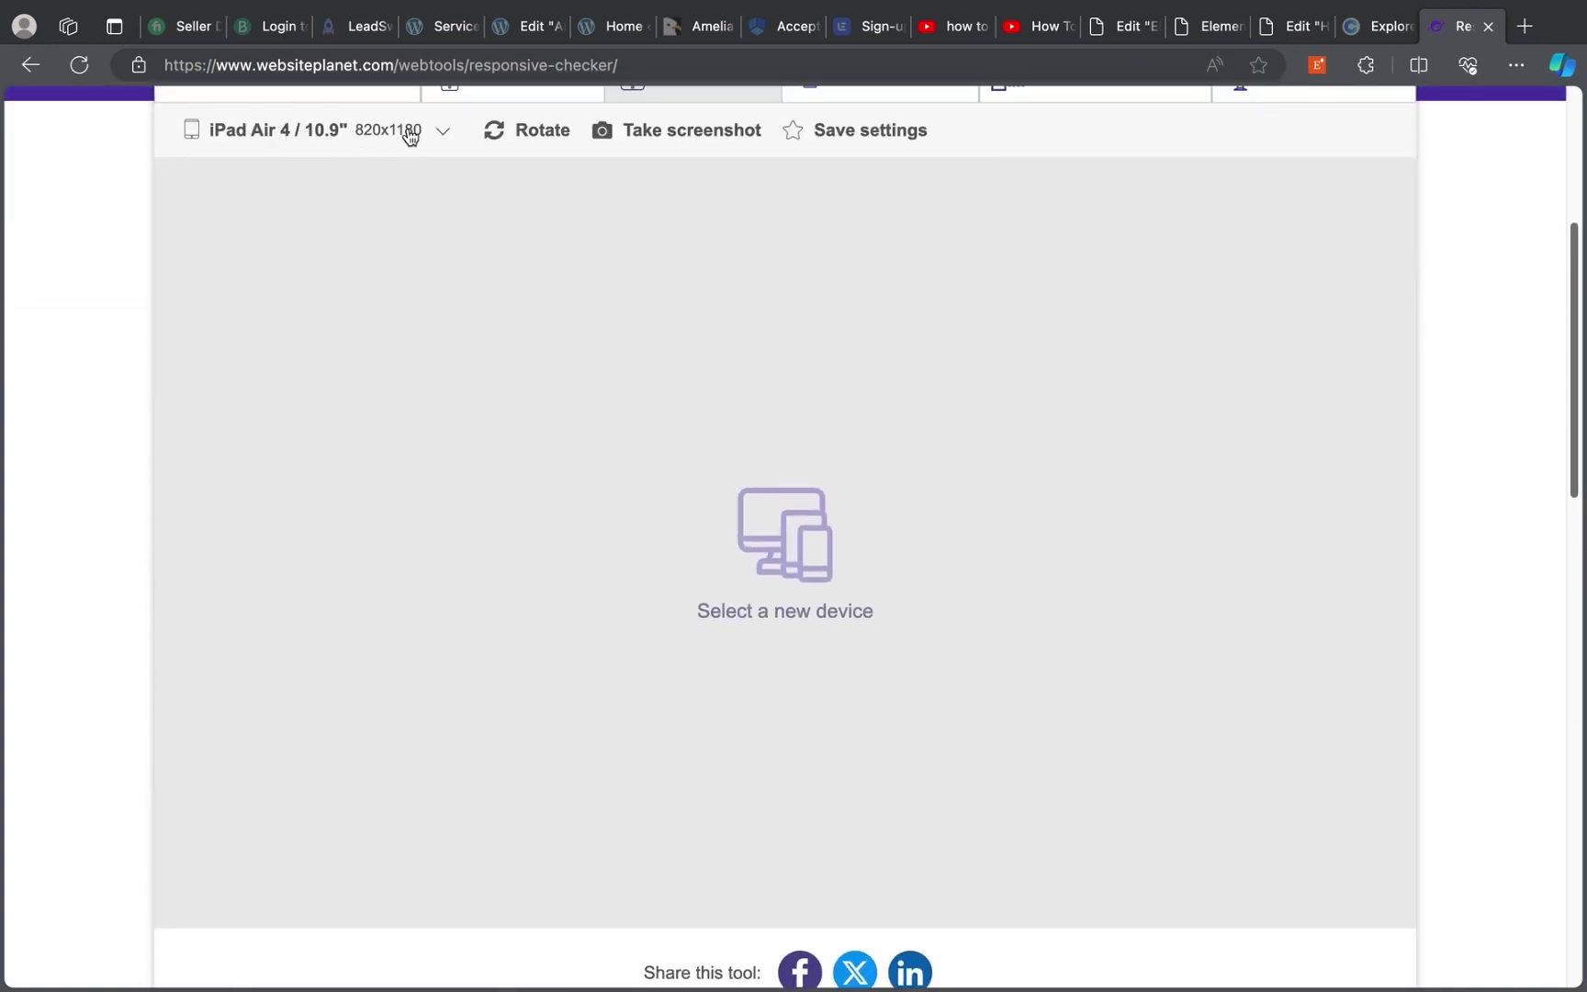
{"action": "left_click", "coordinate": [442, 137]}
{"action": "left_click", "coordinate": [472, 179]}
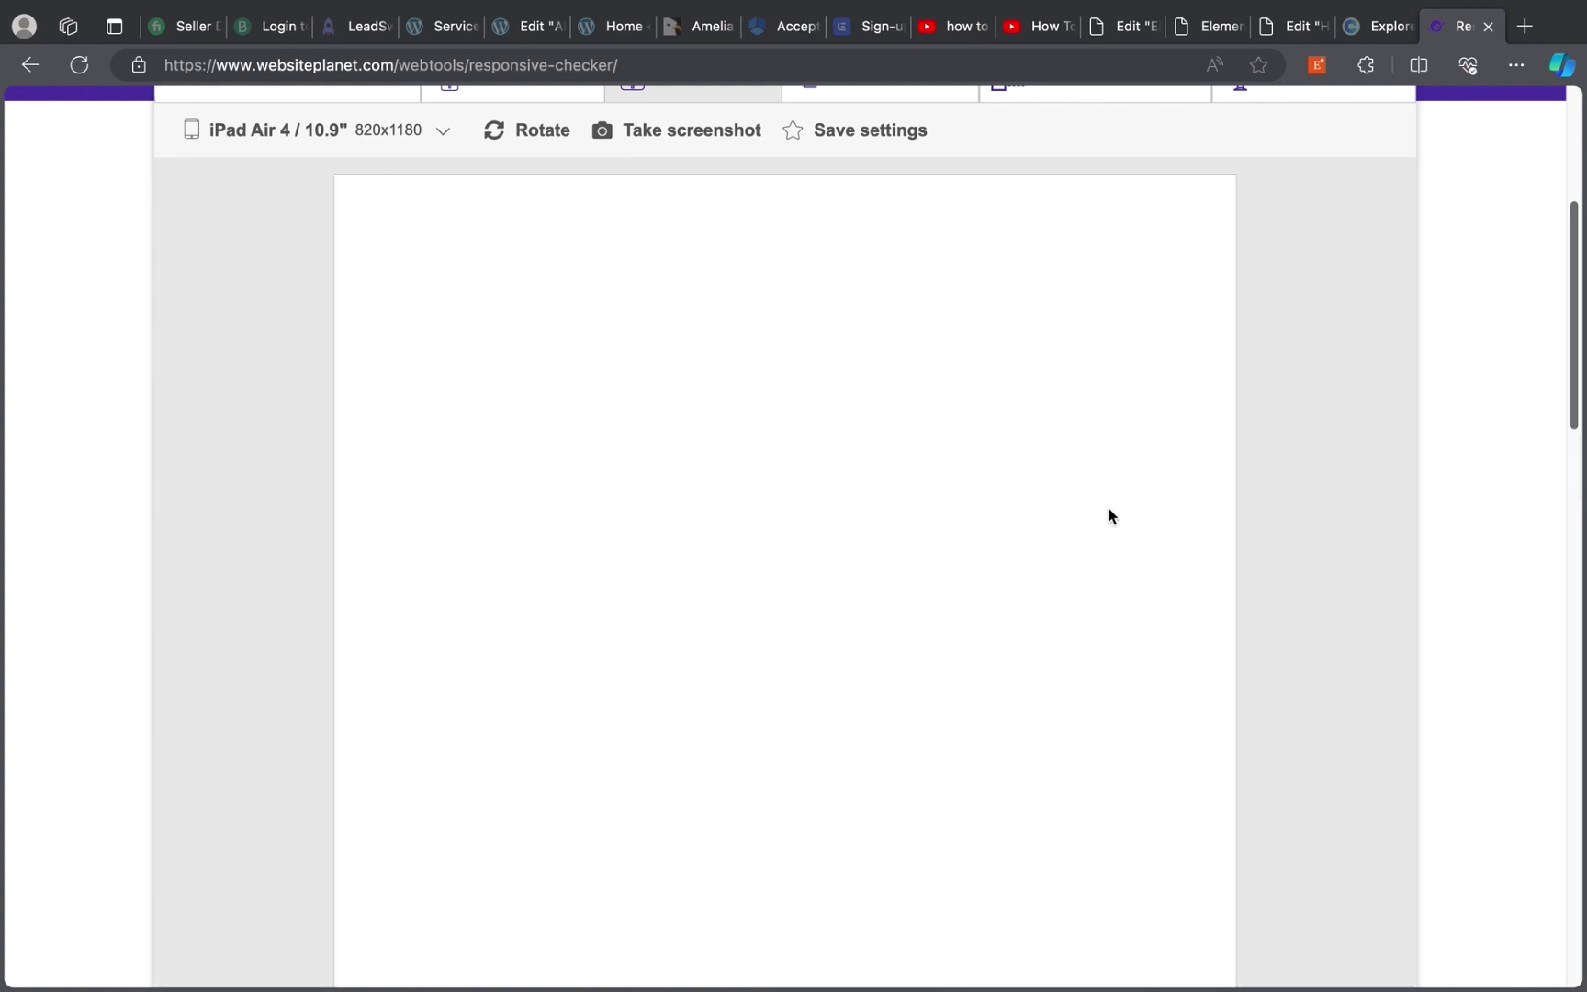
{"action": "scroll", "coordinate": [1065, 523], "scroll_direction": "down", "scroll_amount": 7}
{"action": "scroll", "coordinate": [1046, 533], "scroll_direction": "up", "scroll_amount": 1}
{"action": "left_click_drag", "start_coordinate": [634, 316], "coordinate": [417, 311]}
{"action": "scroll", "coordinate": [711, 418], "scroll_direction": "up", "scroll_amount": 15}
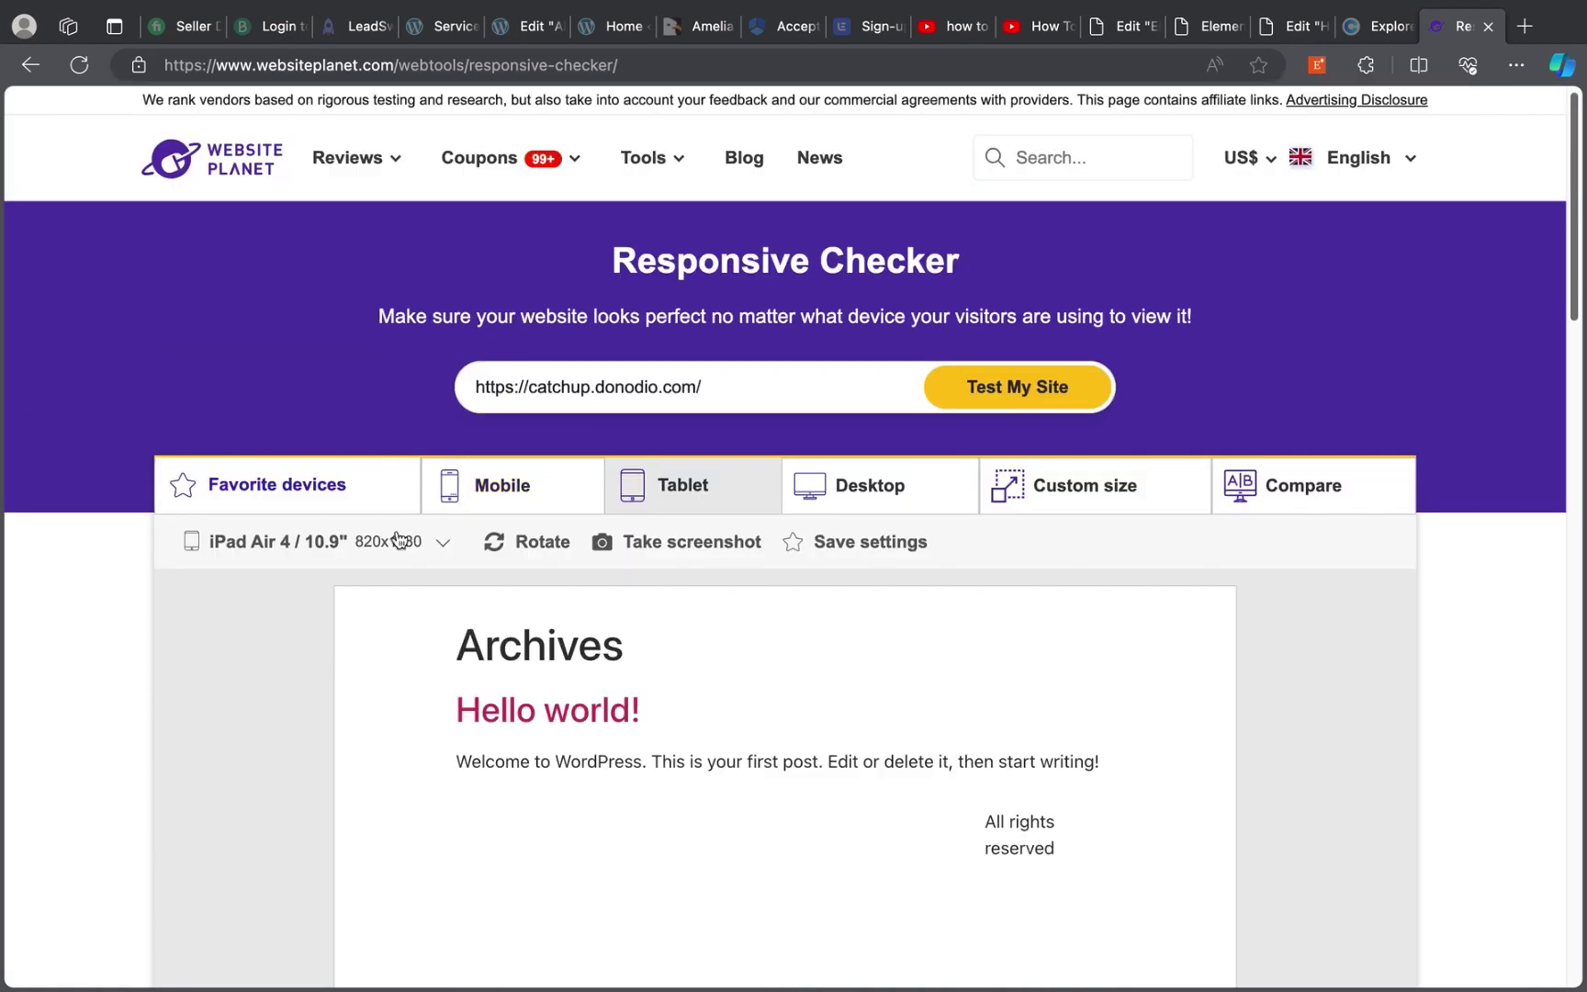
{"action": "scroll", "coordinate": [550, 531], "scroll_direction": "down", "scroll_amount": 10}
{"action": "scroll", "coordinate": [918, 156], "scroll_direction": "up", "scroll_amount": 1}
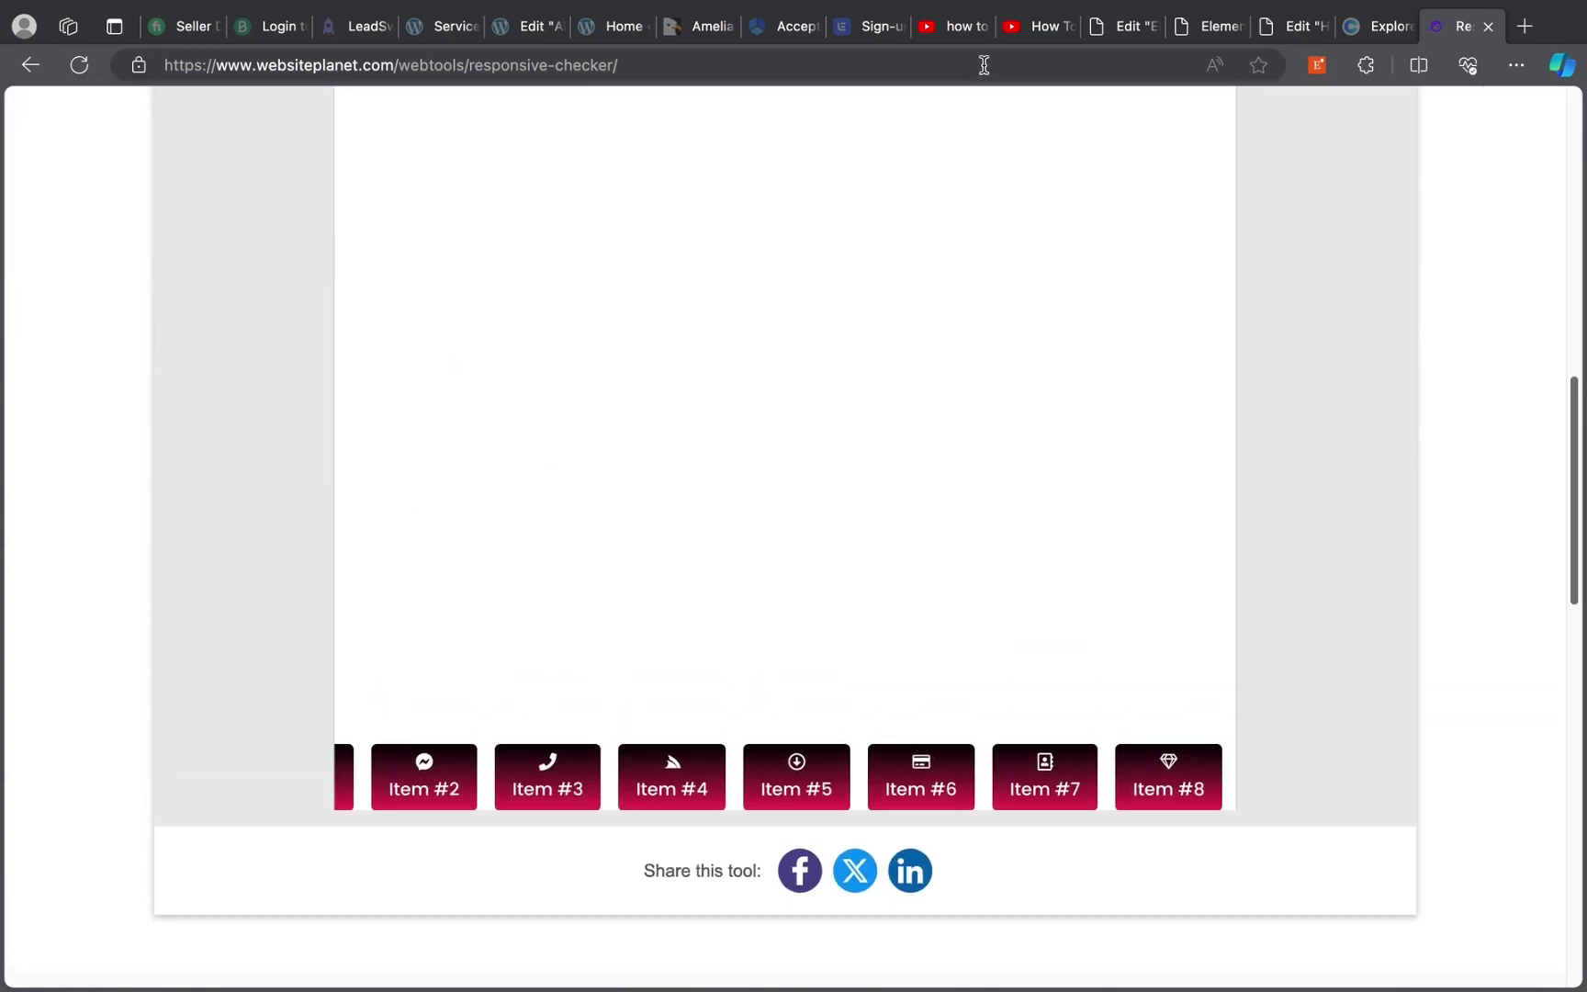
{"action": "left_click", "coordinate": [1020, 36]}
Move through the browser tabs to the Edit Home with Elementor tab showing Item 1–Item 10
{"action": "left_click", "coordinate": [1122, 30]}
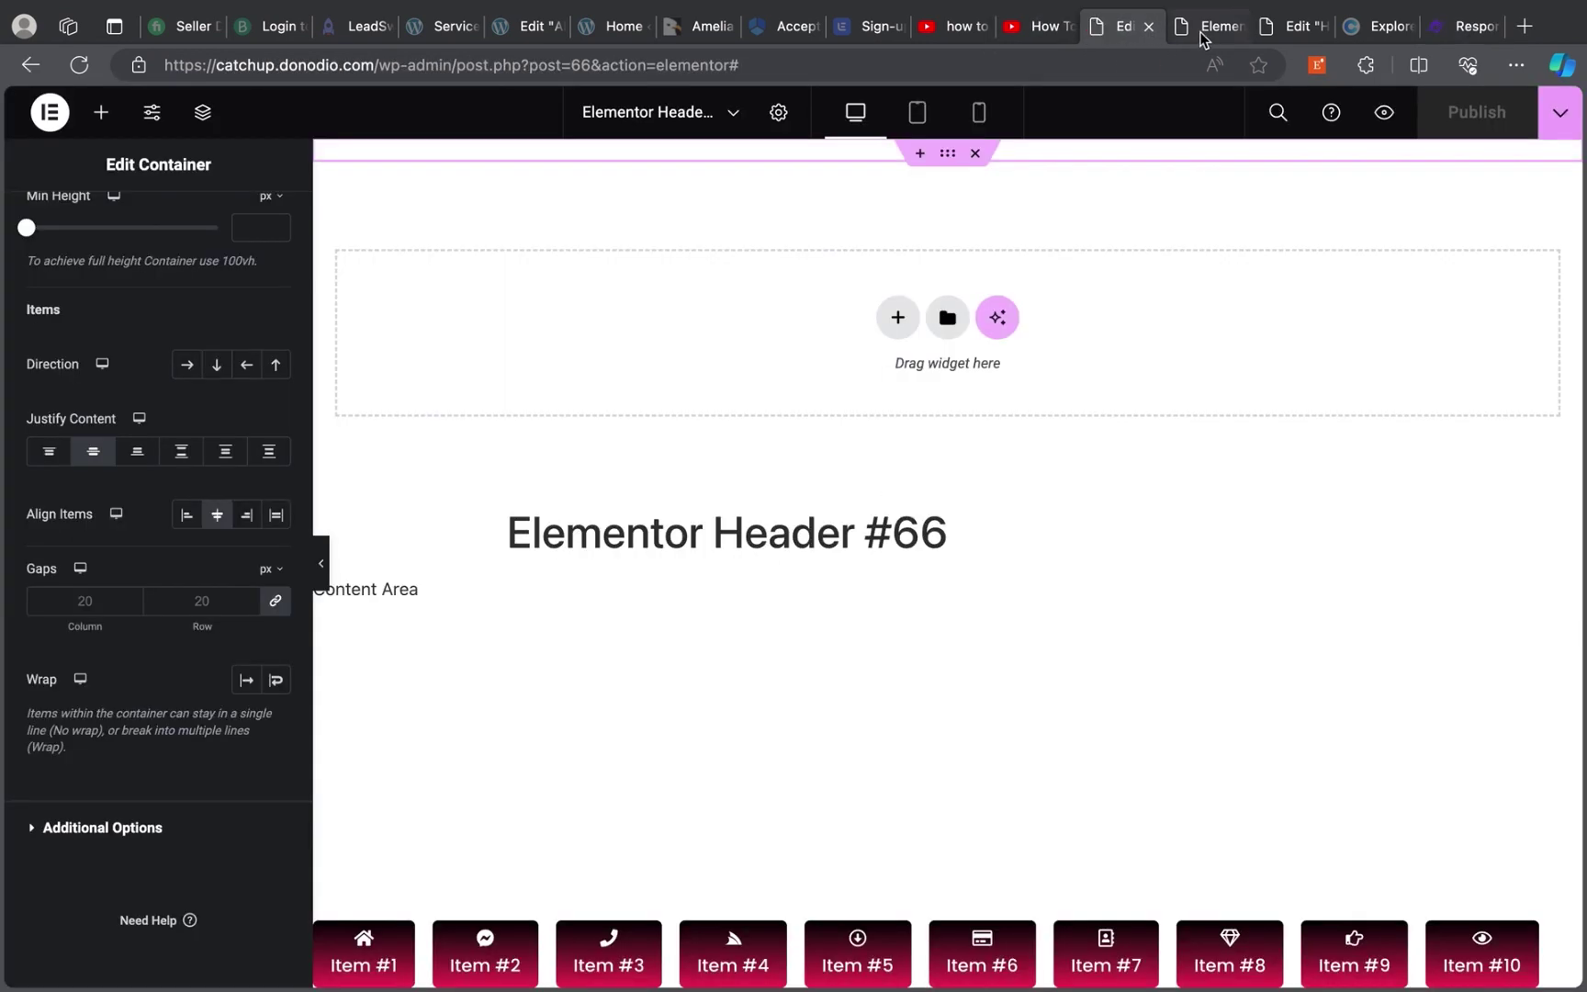
{"action": "left_click", "coordinate": [1204, 30]}
{"action": "left_click", "coordinate": [1295, 26]}
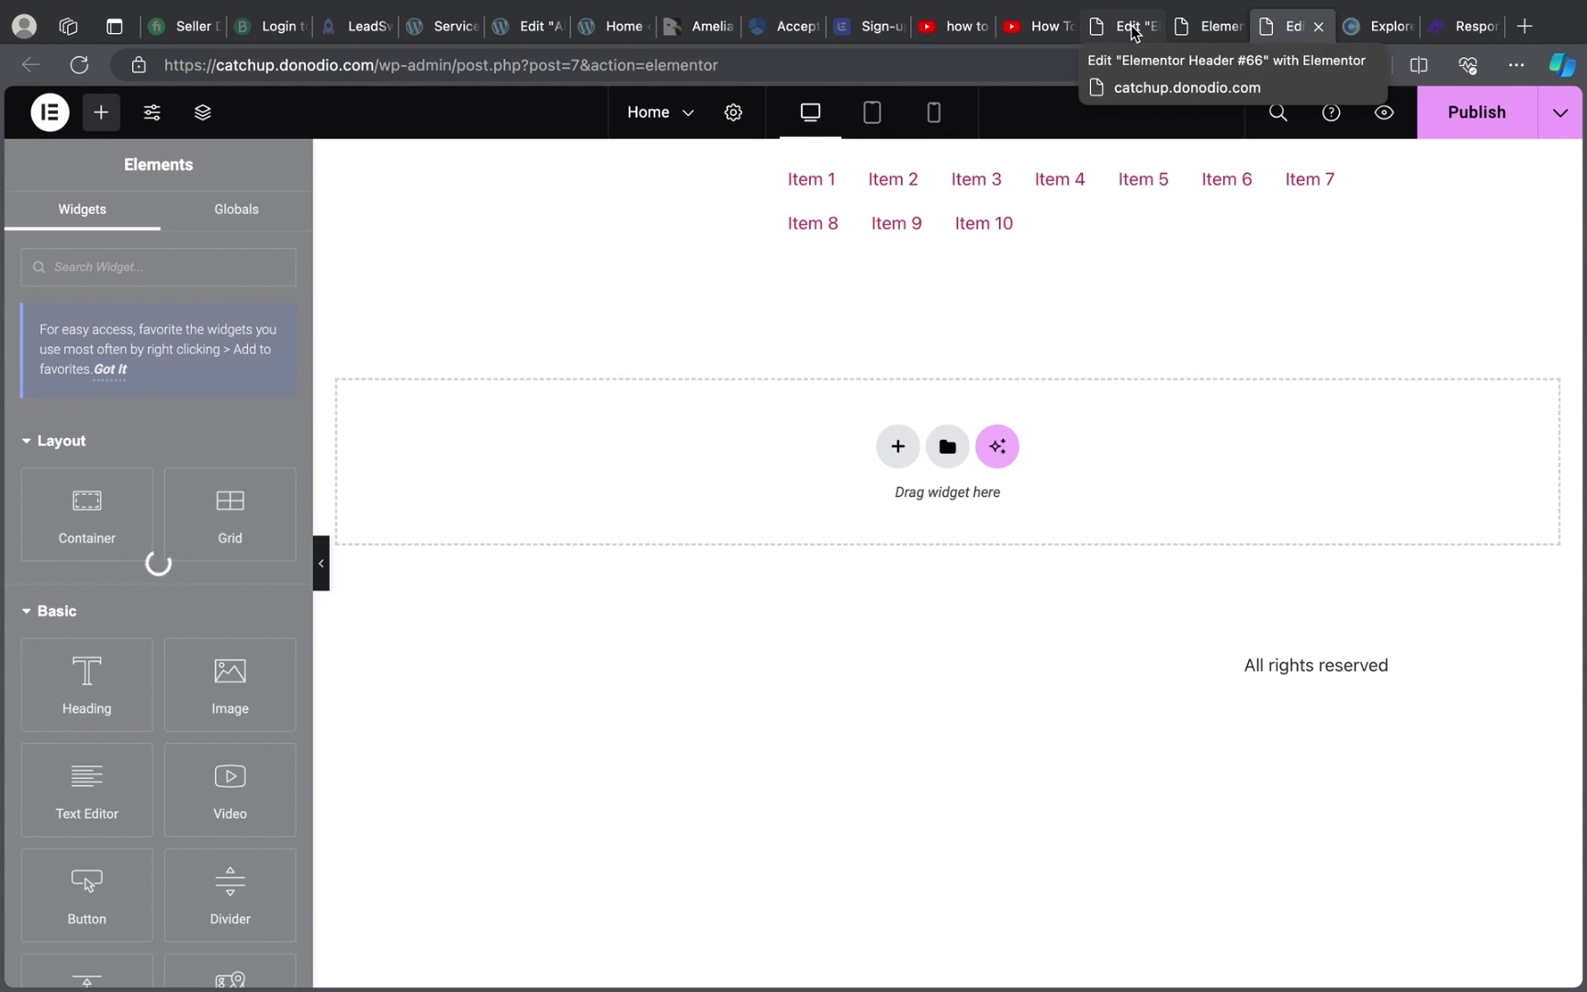
{"action": "left_click", "coordinate": [1217, 29]}
{"action": "left_click", "coordinate": [1285, 35]}
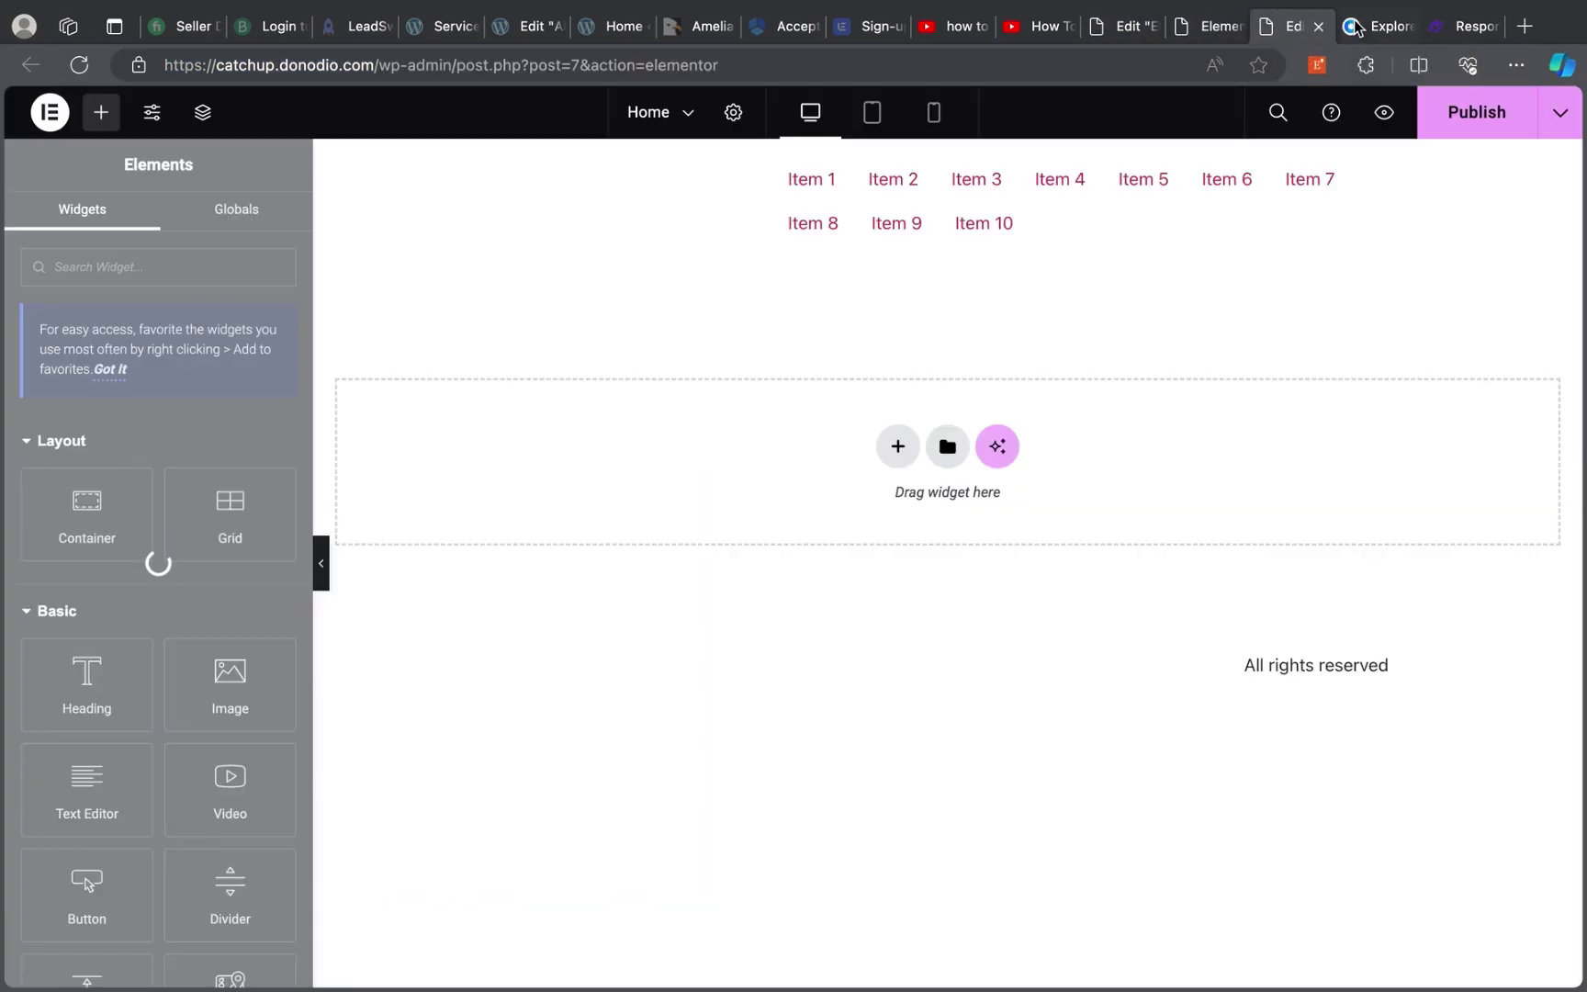
{"action": "left_click", "coordinate": [1361, 27]}
{"action": "left_click", "coordinate": [1311, 30]}
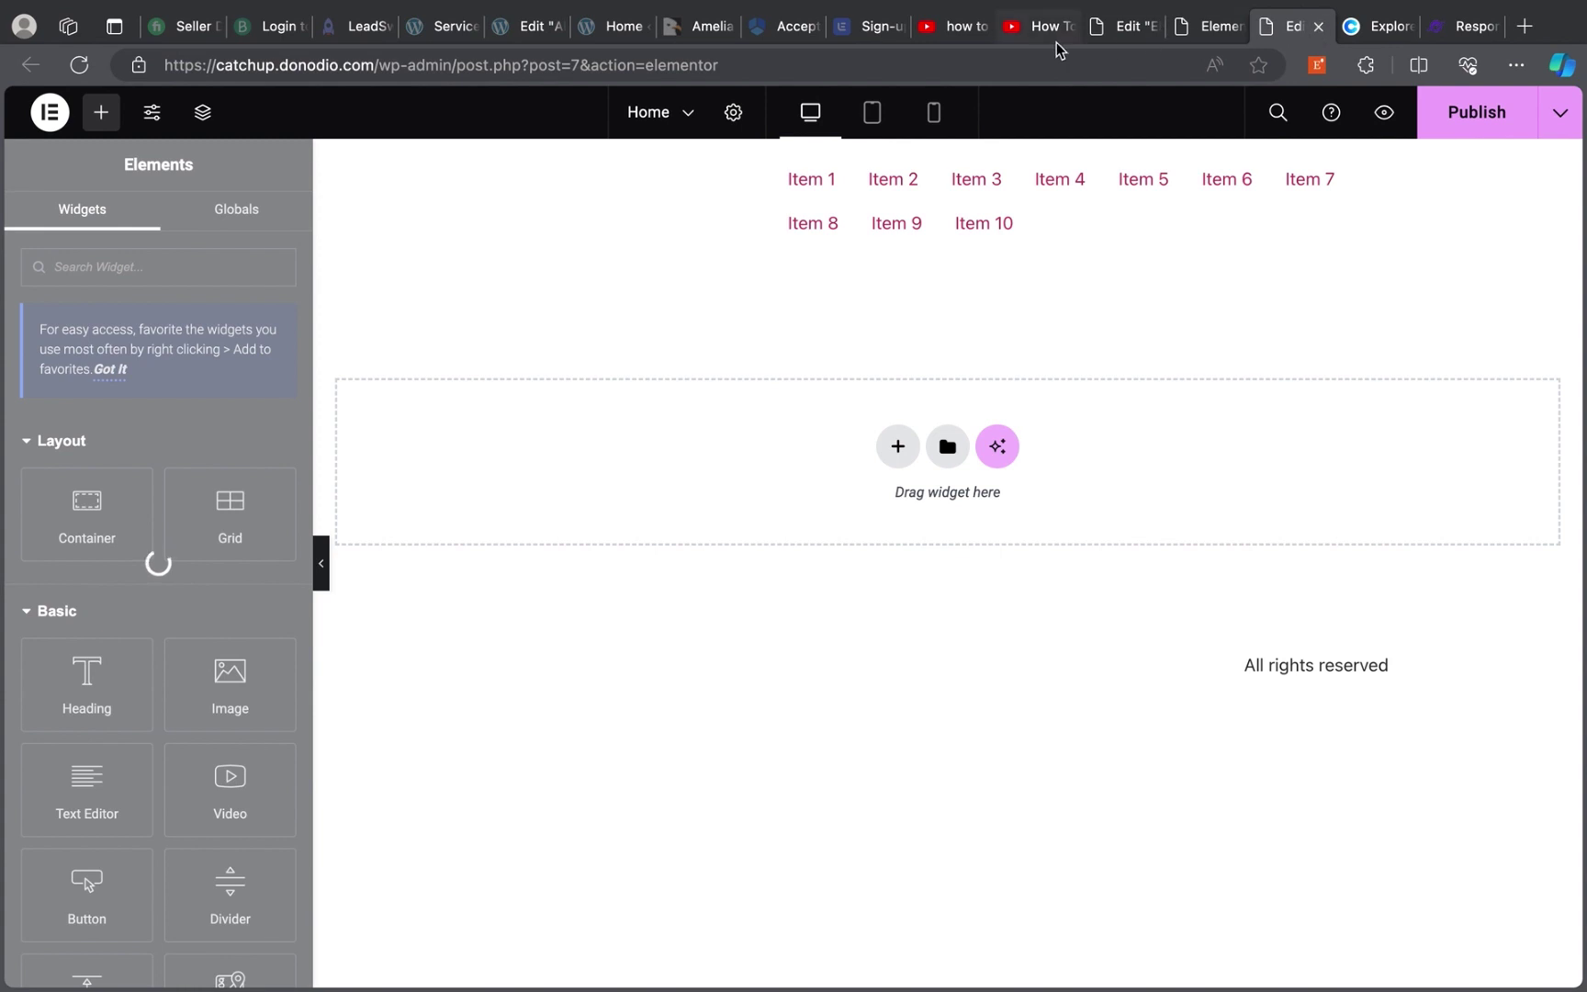